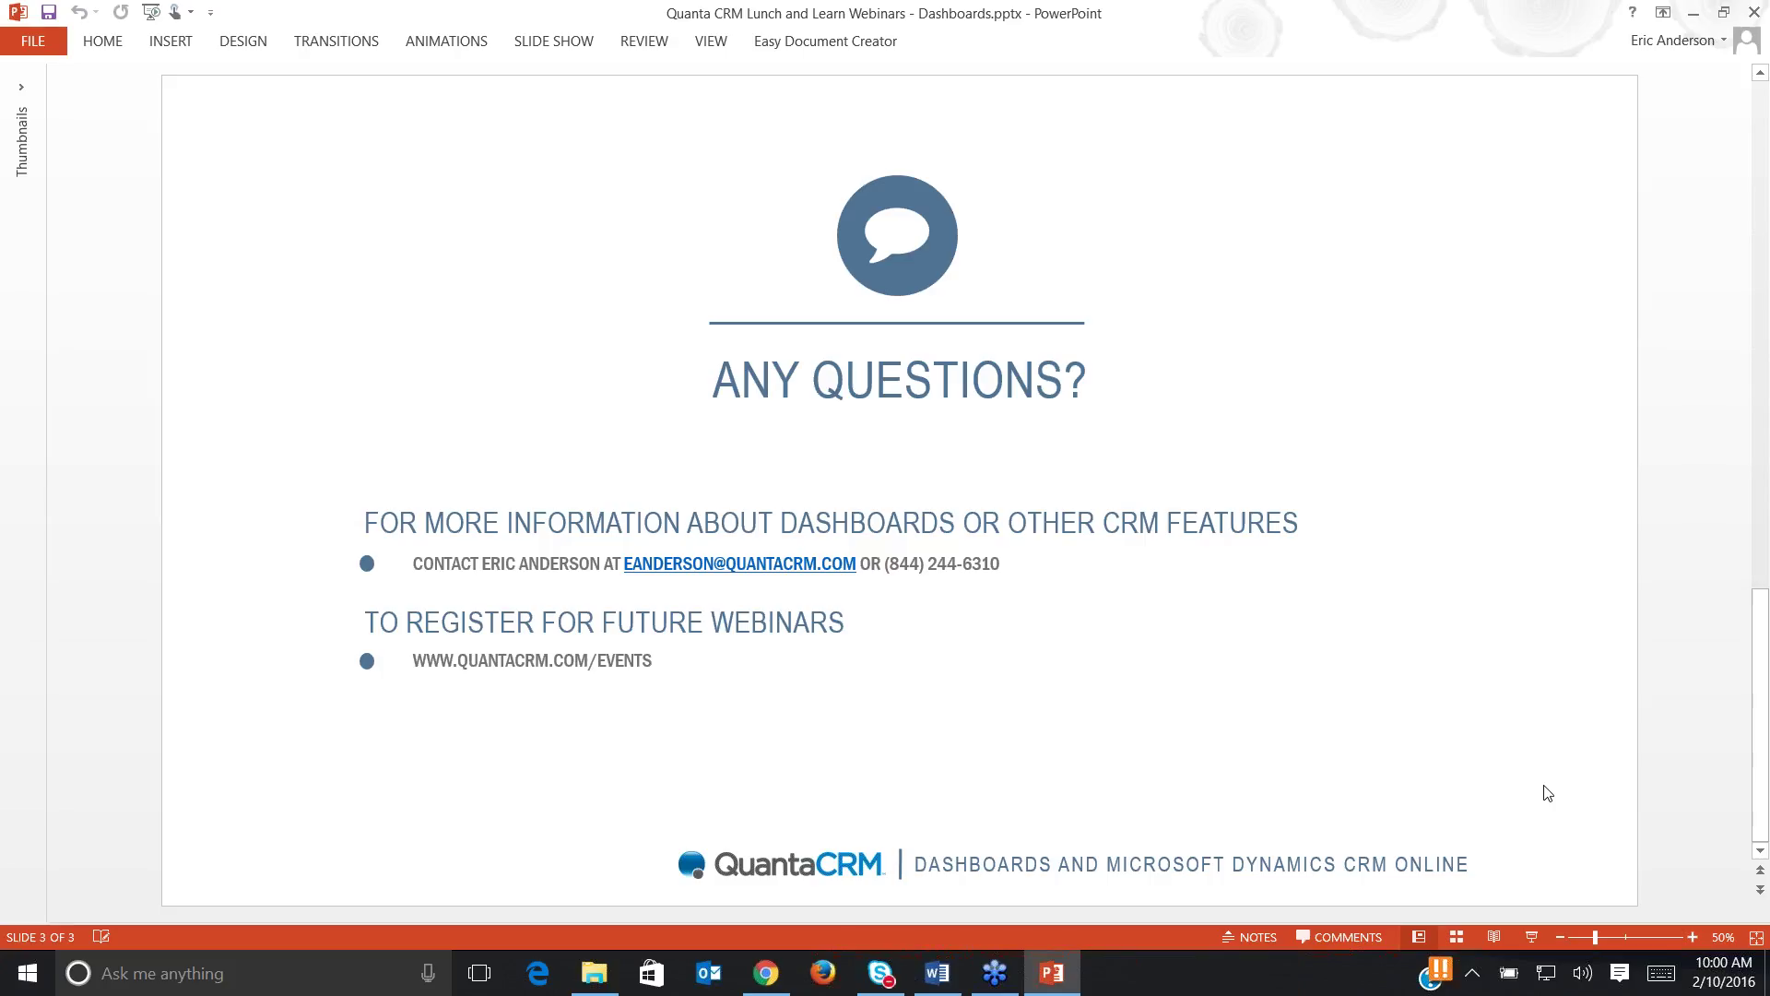
Show the Presenters & Agenda slide, and switch to the Microsoft Dynamics CRM dashboard in Chrome.
scroll(1547, 793, "up", 1)
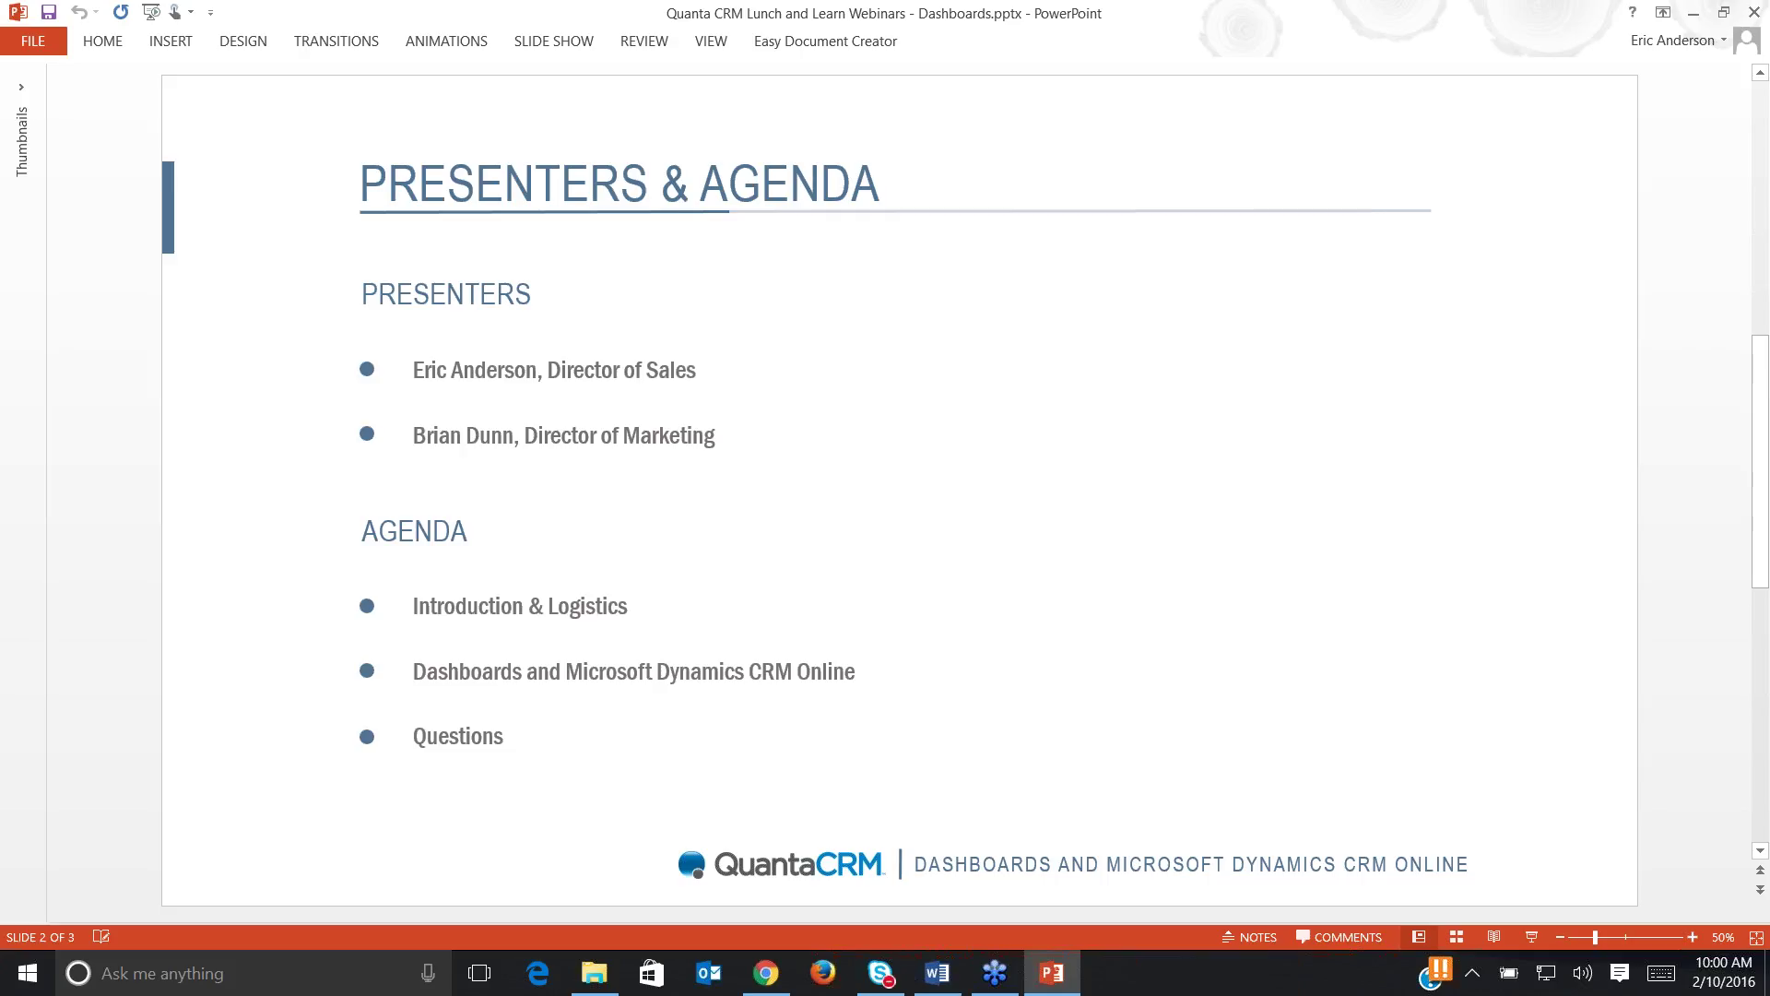
key("alt+Tab")
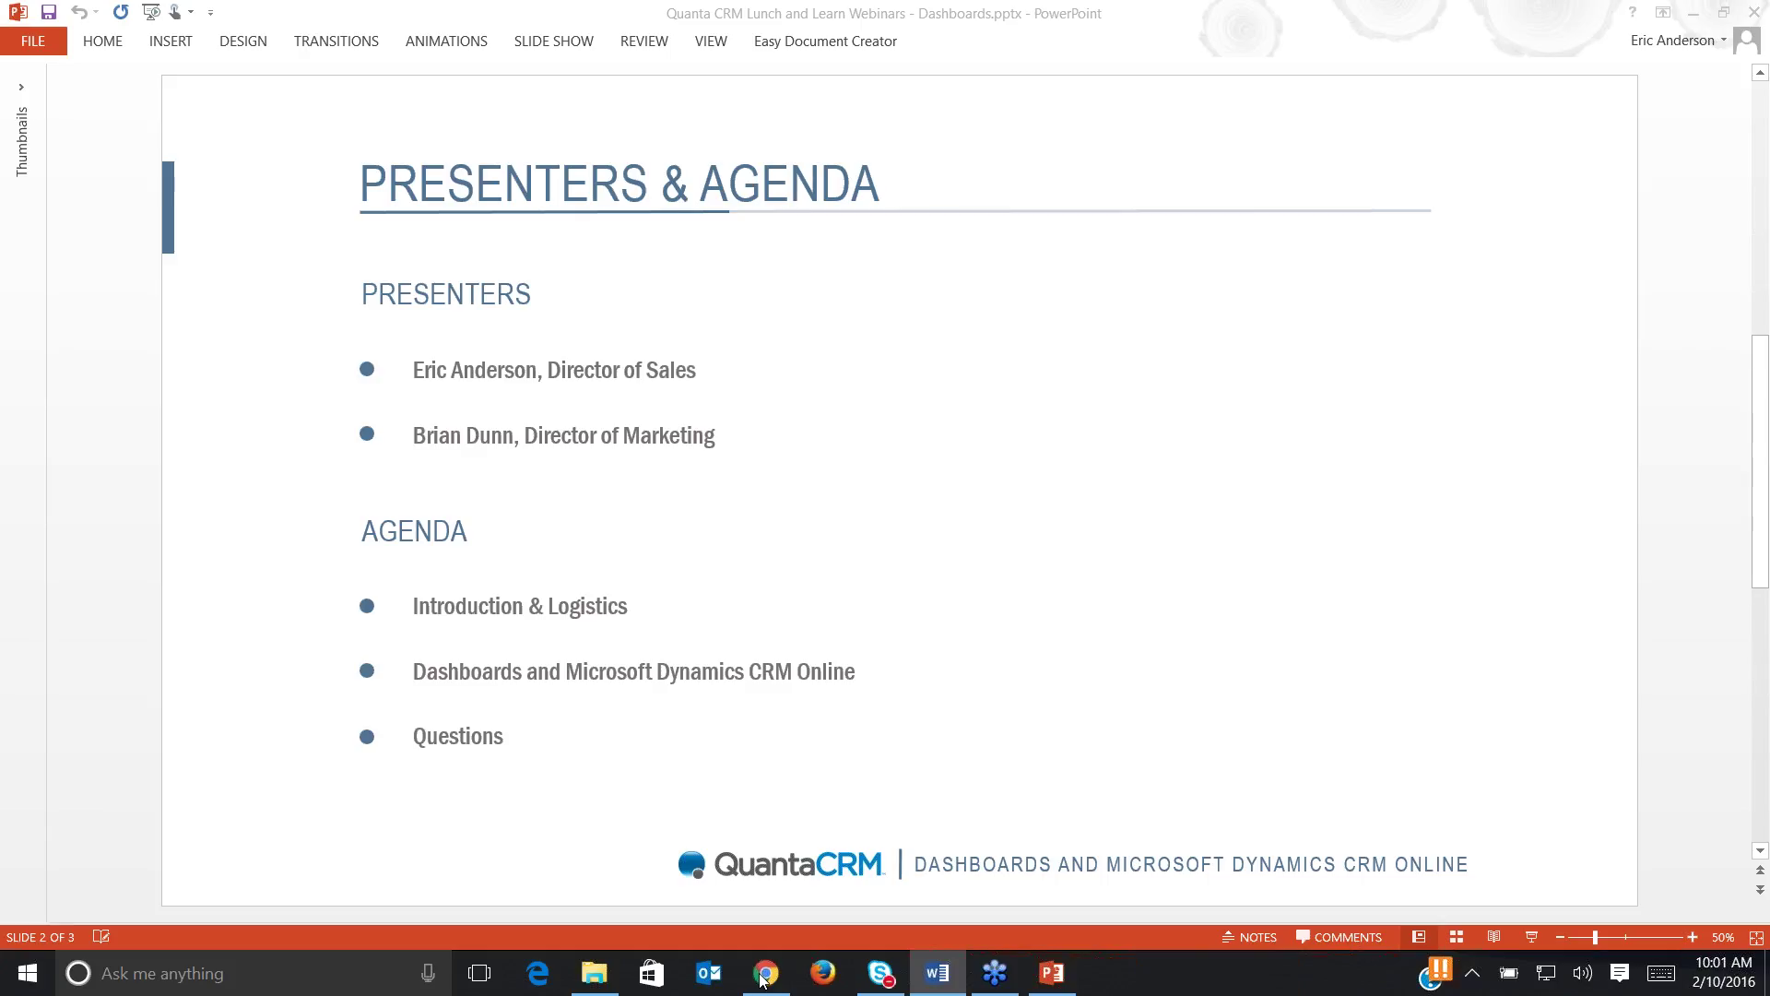
left_click(761, 975)
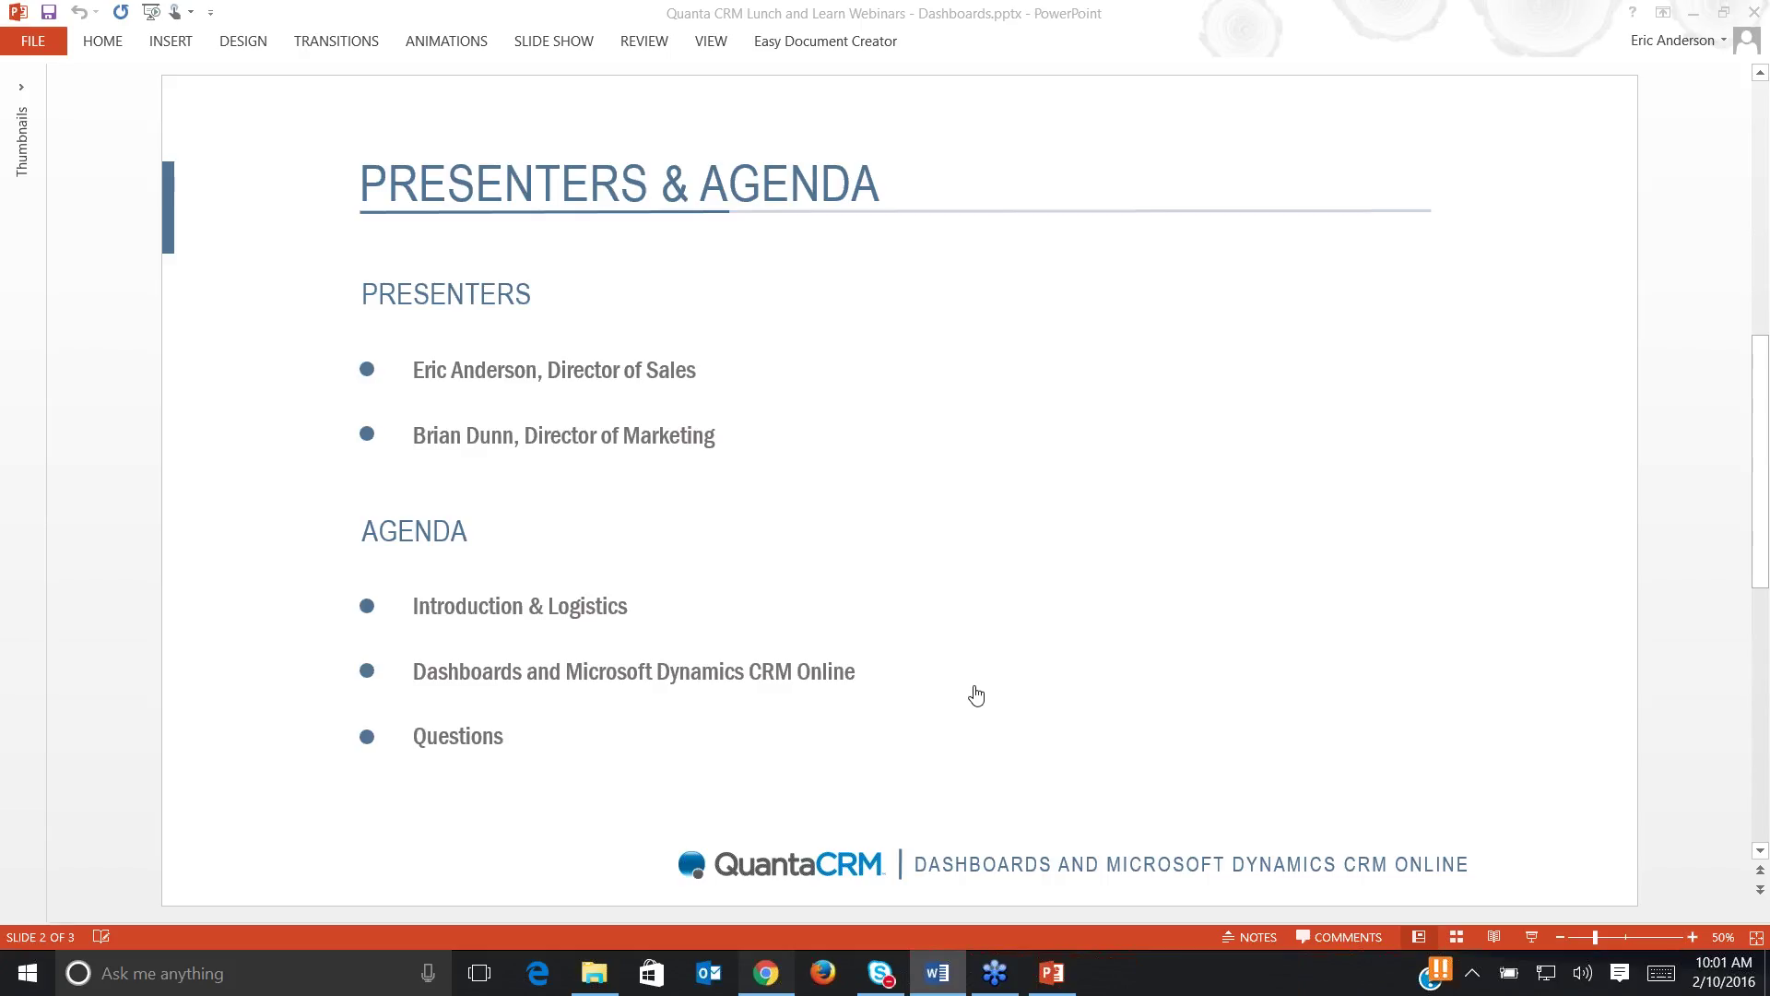
key("alt+Tab")
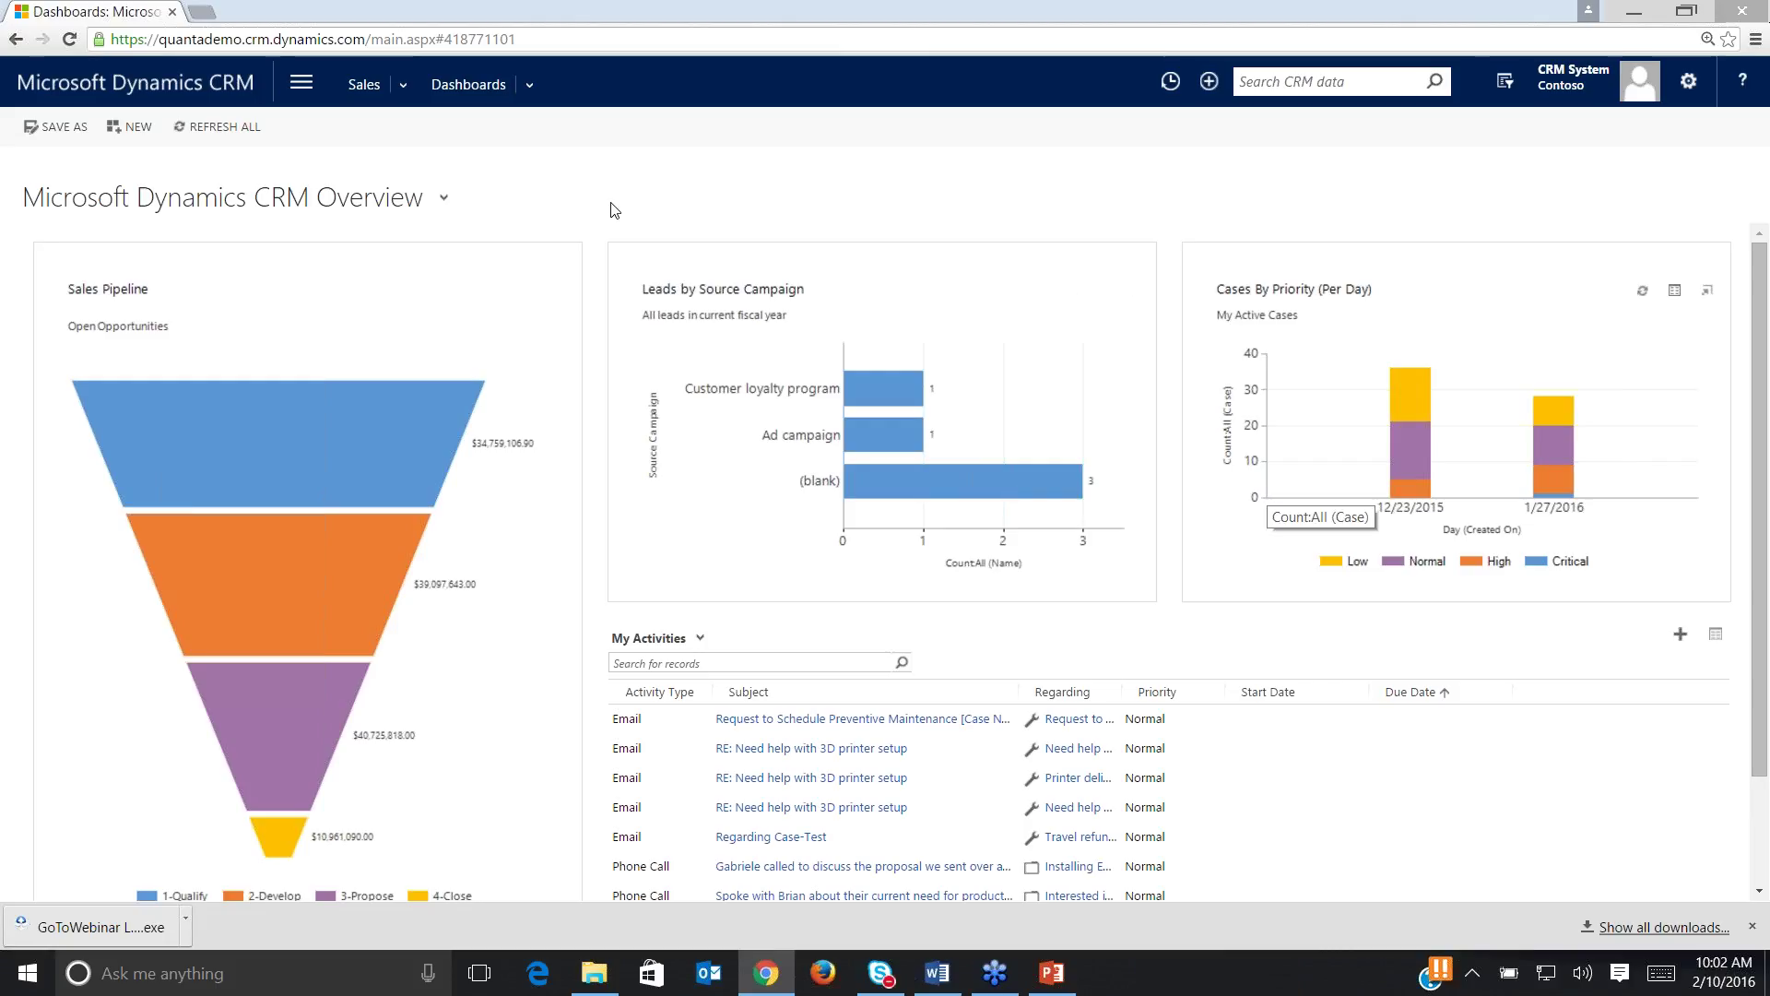
Switch to the Sales Dashboard and look over its lists and charts.
left_click(437, 193)
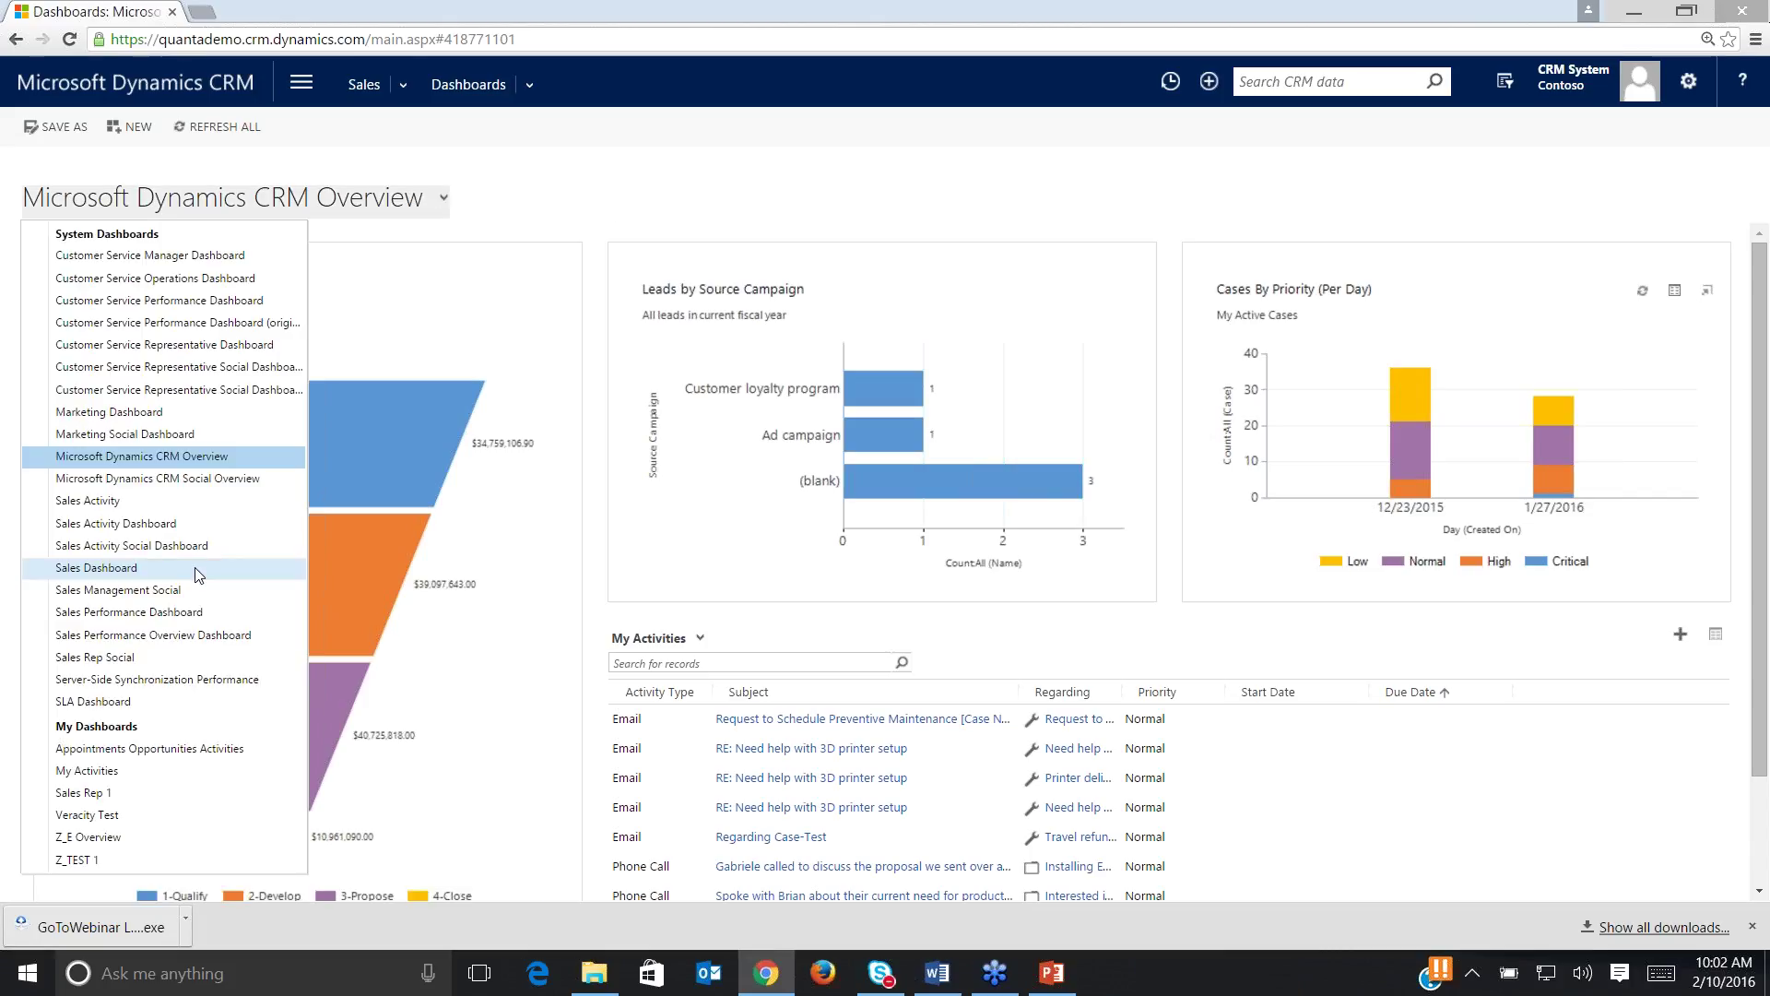
left_click(199, 574)
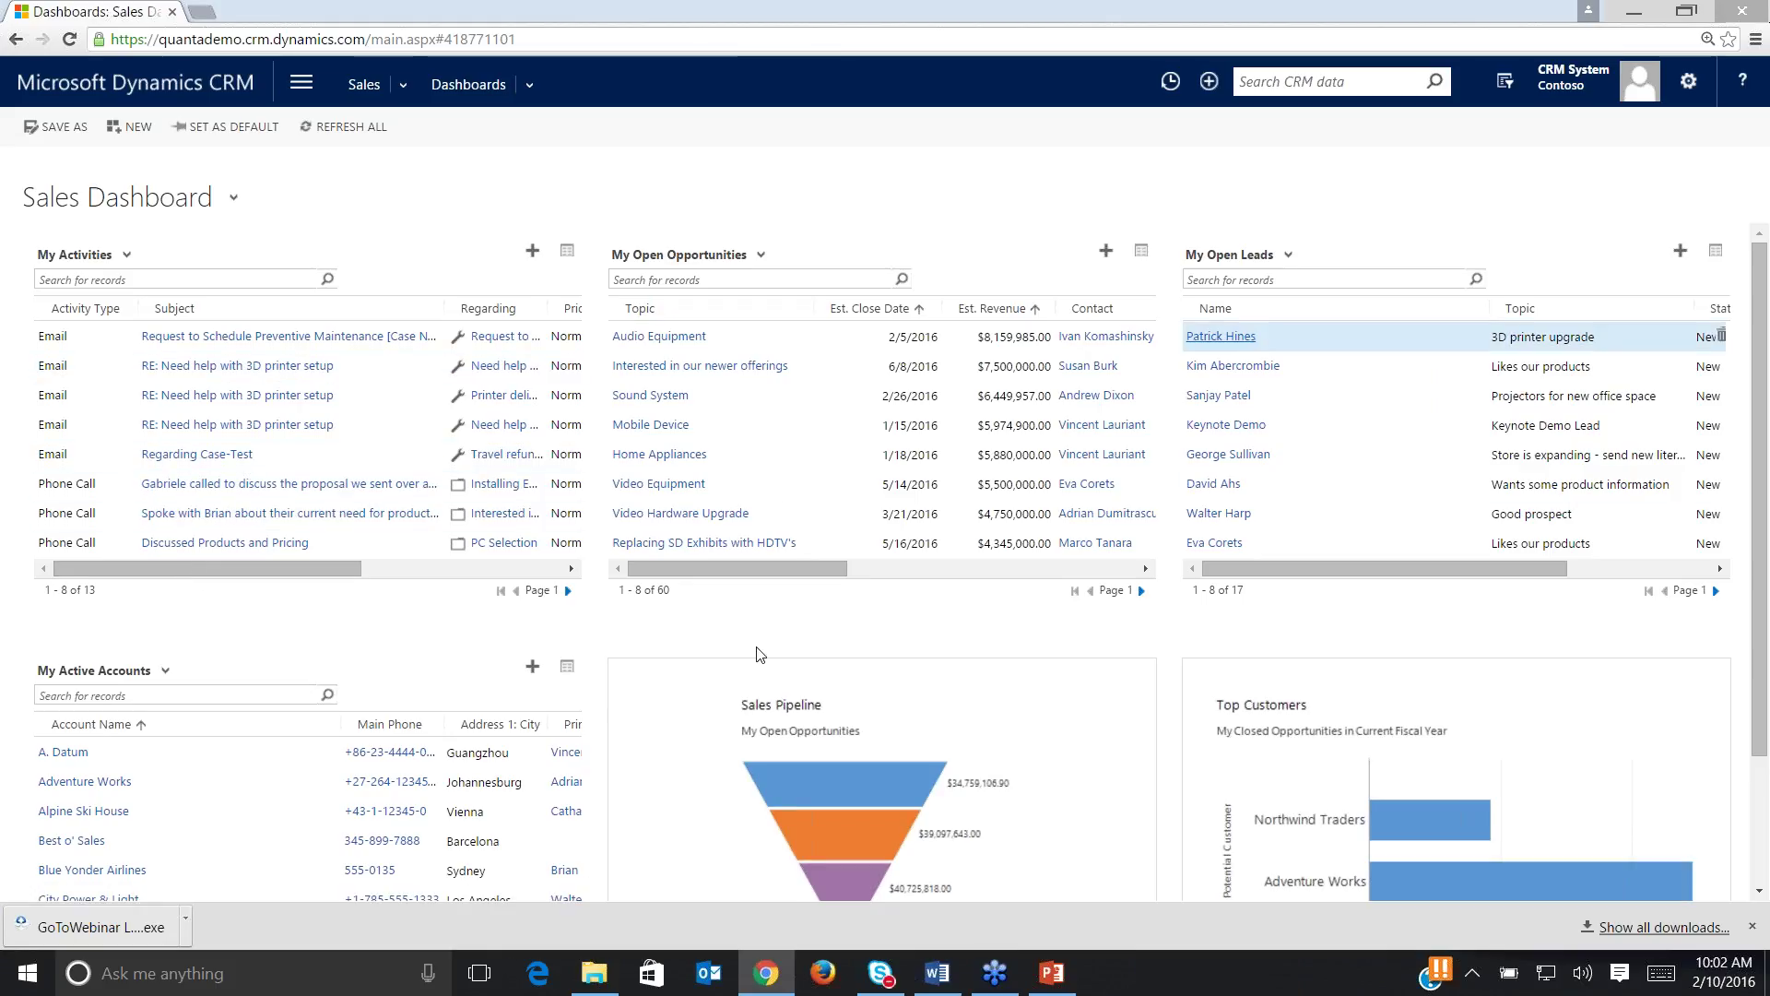
scroll(755, 658, "down", 2)
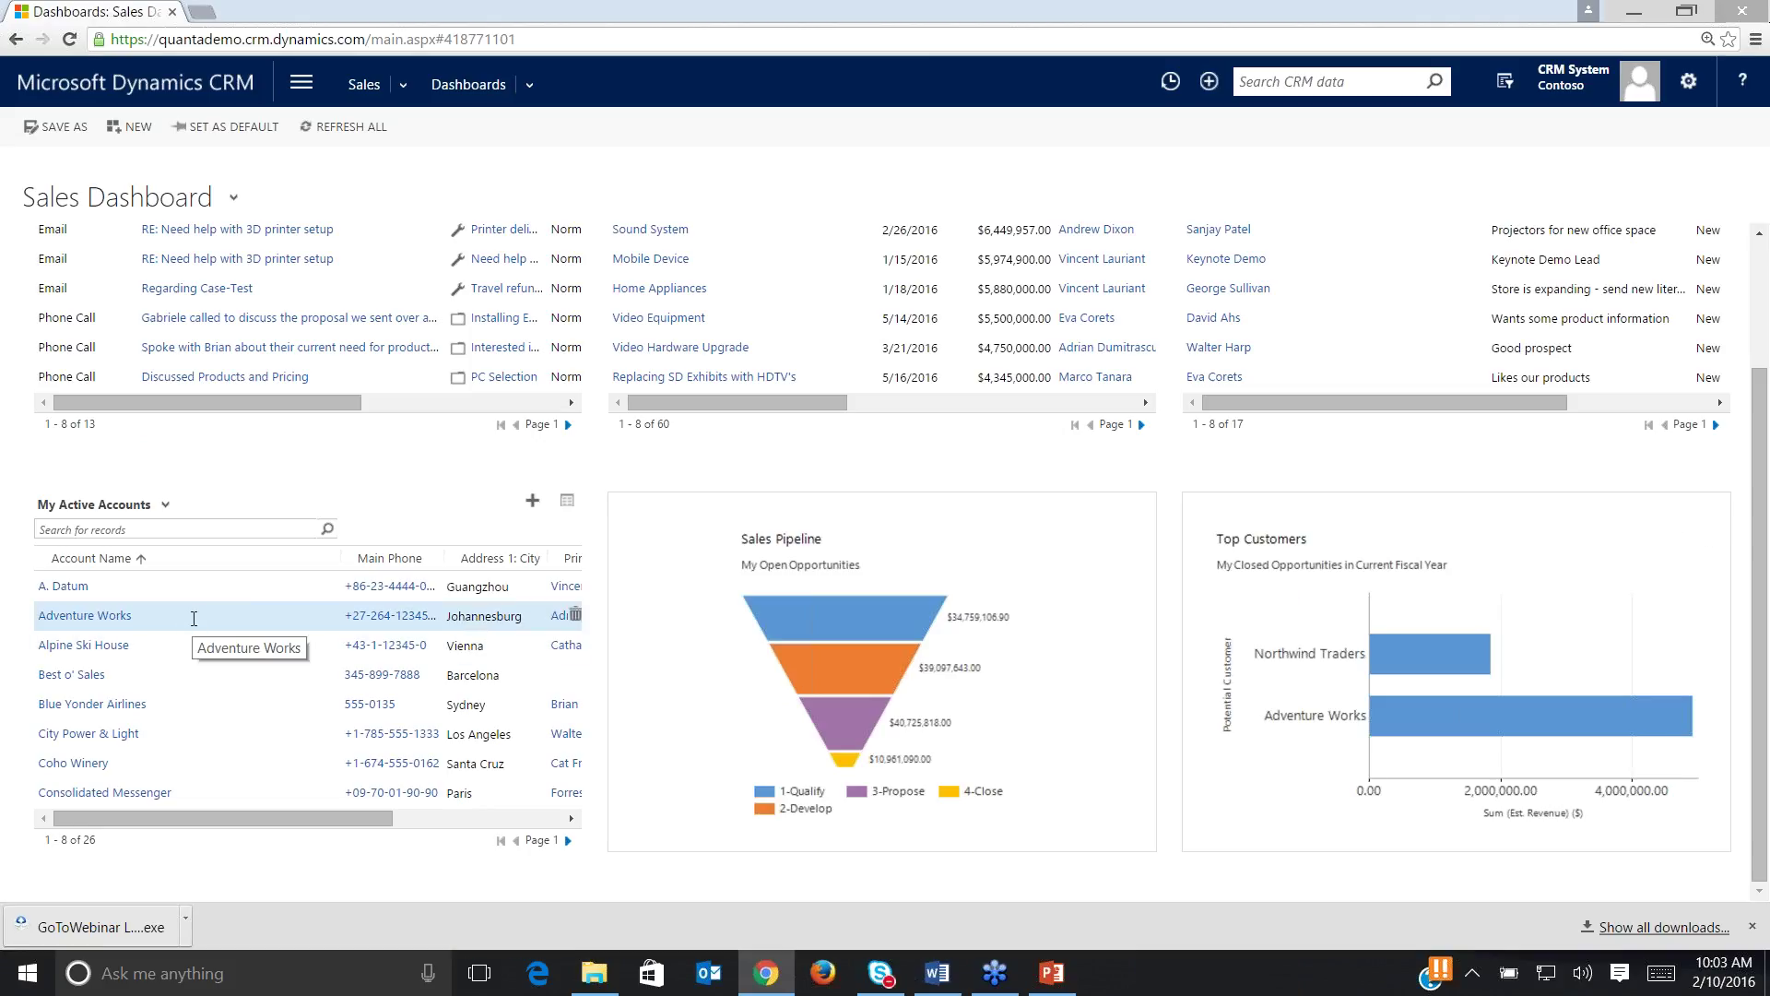
scroll(196, 625, "up", 2)
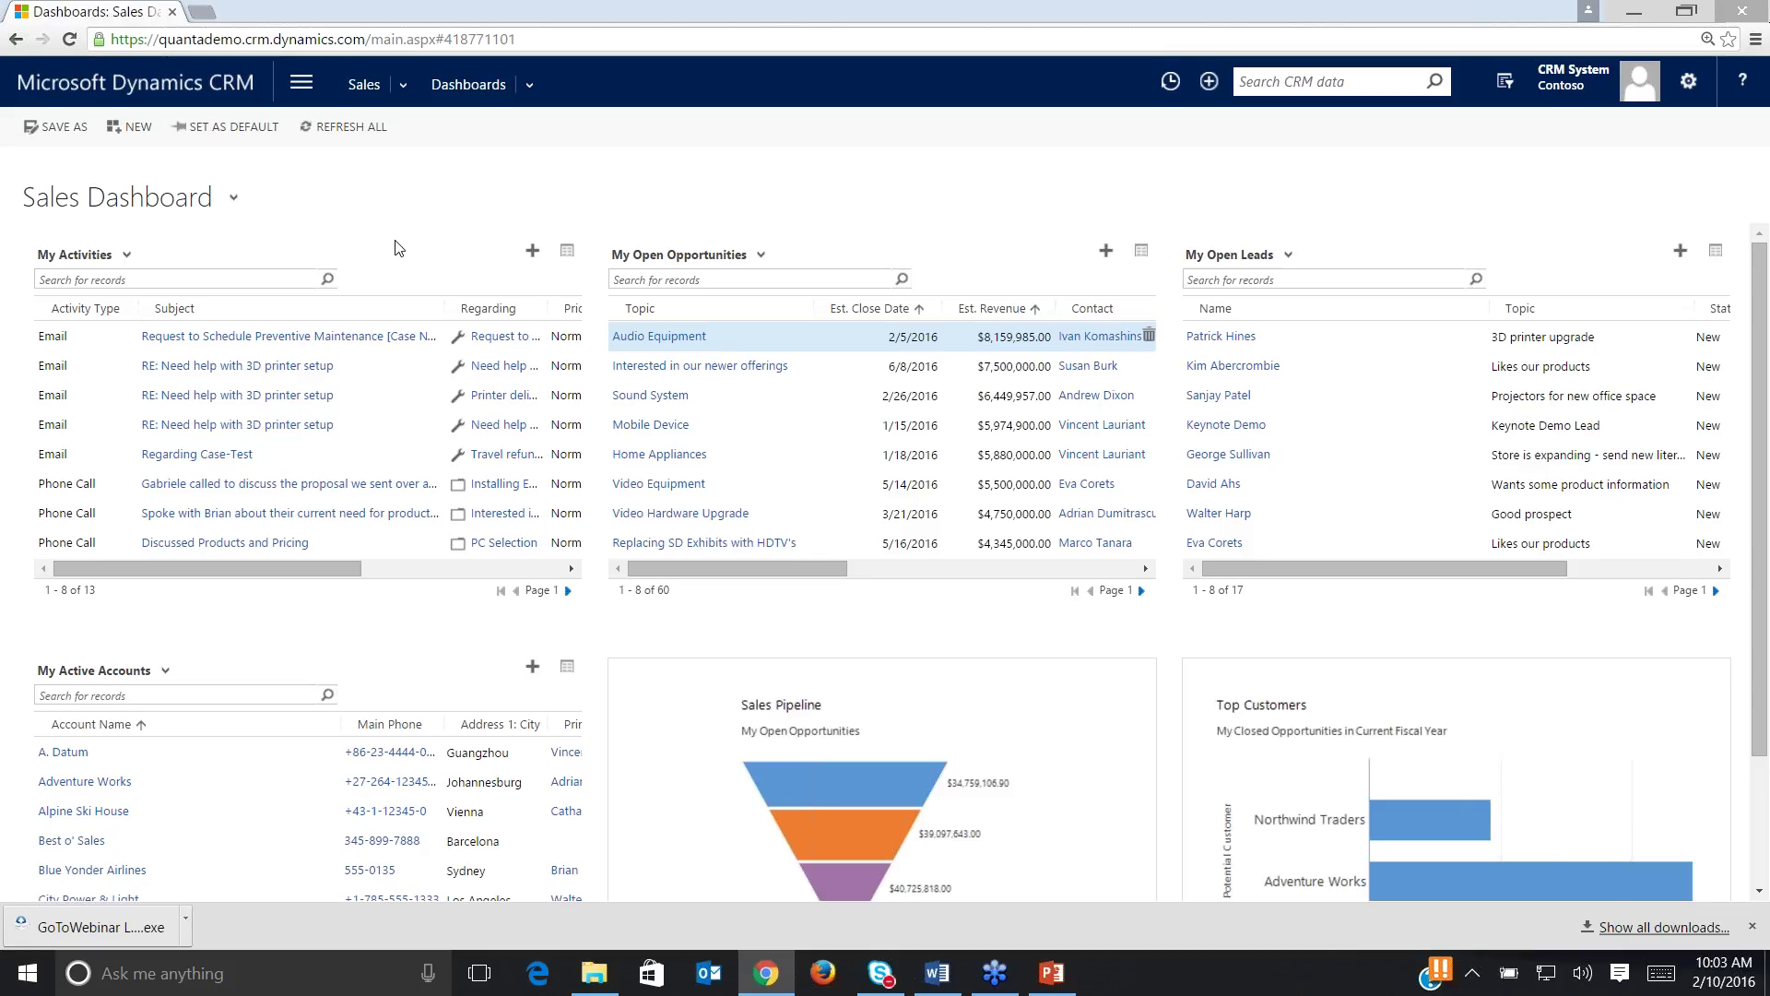
Review the available system and personal dashboards and return to the Microsoft Dynamics CRM Overview dashboard.
left_click(267, 215)
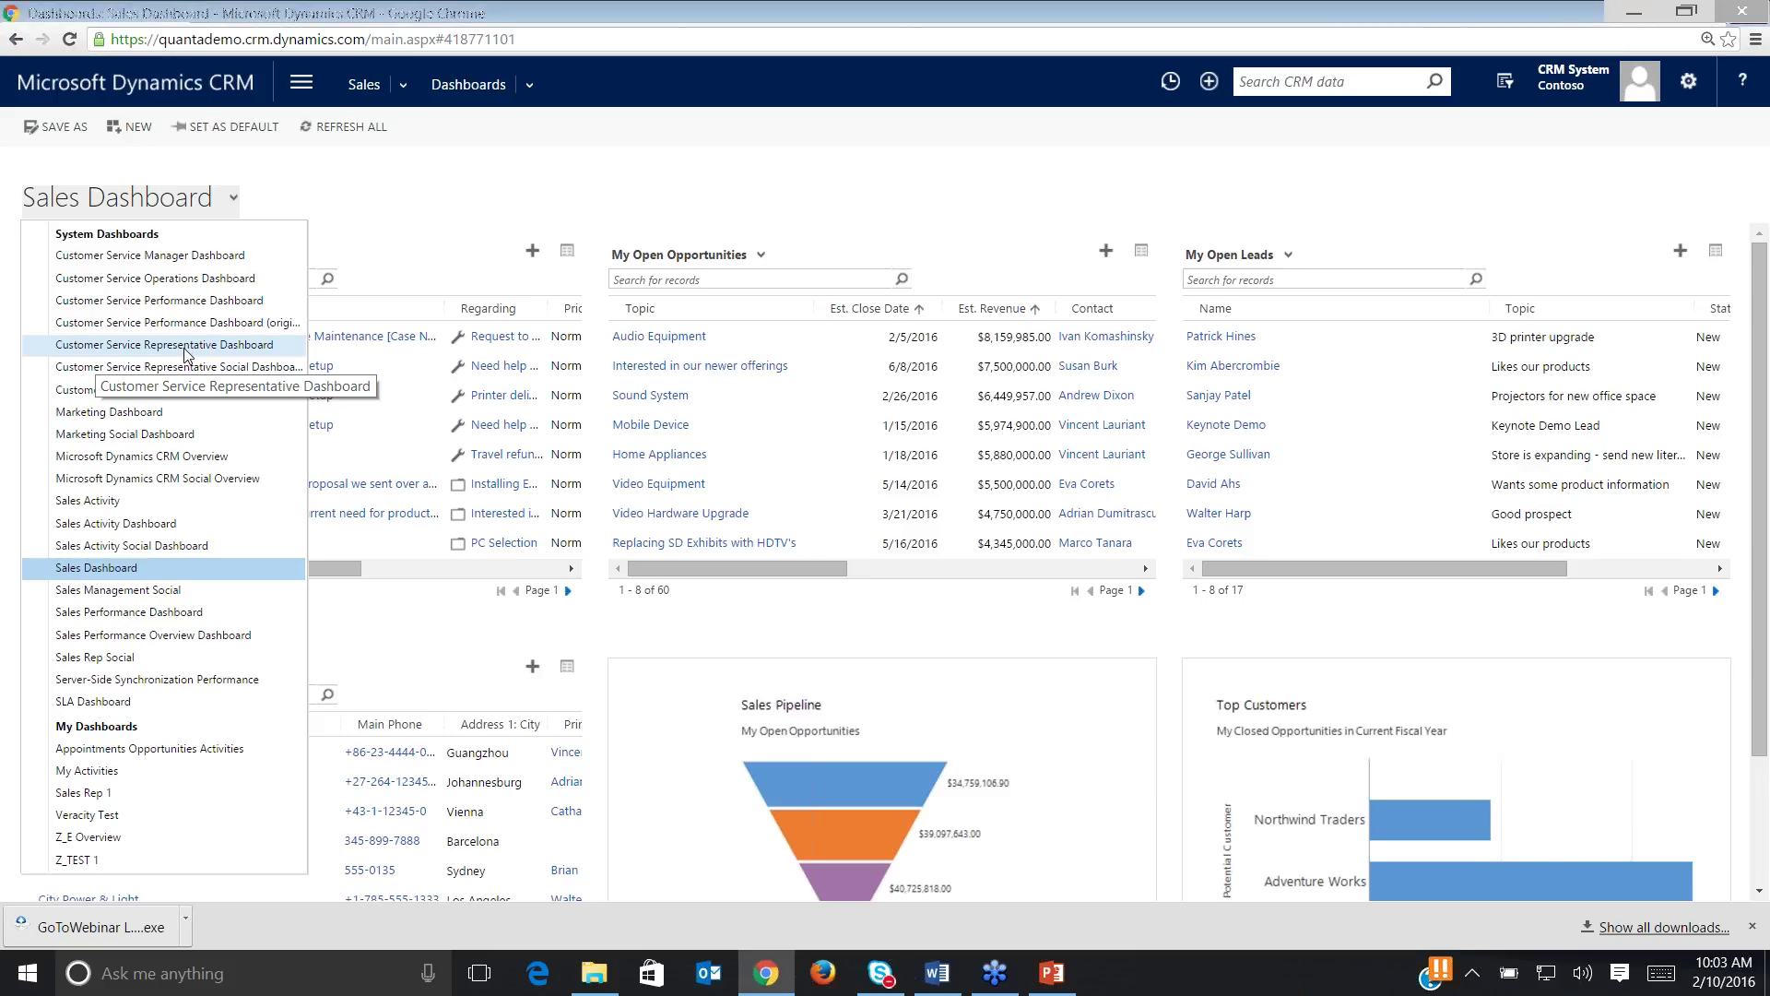
left_click(122, 25)
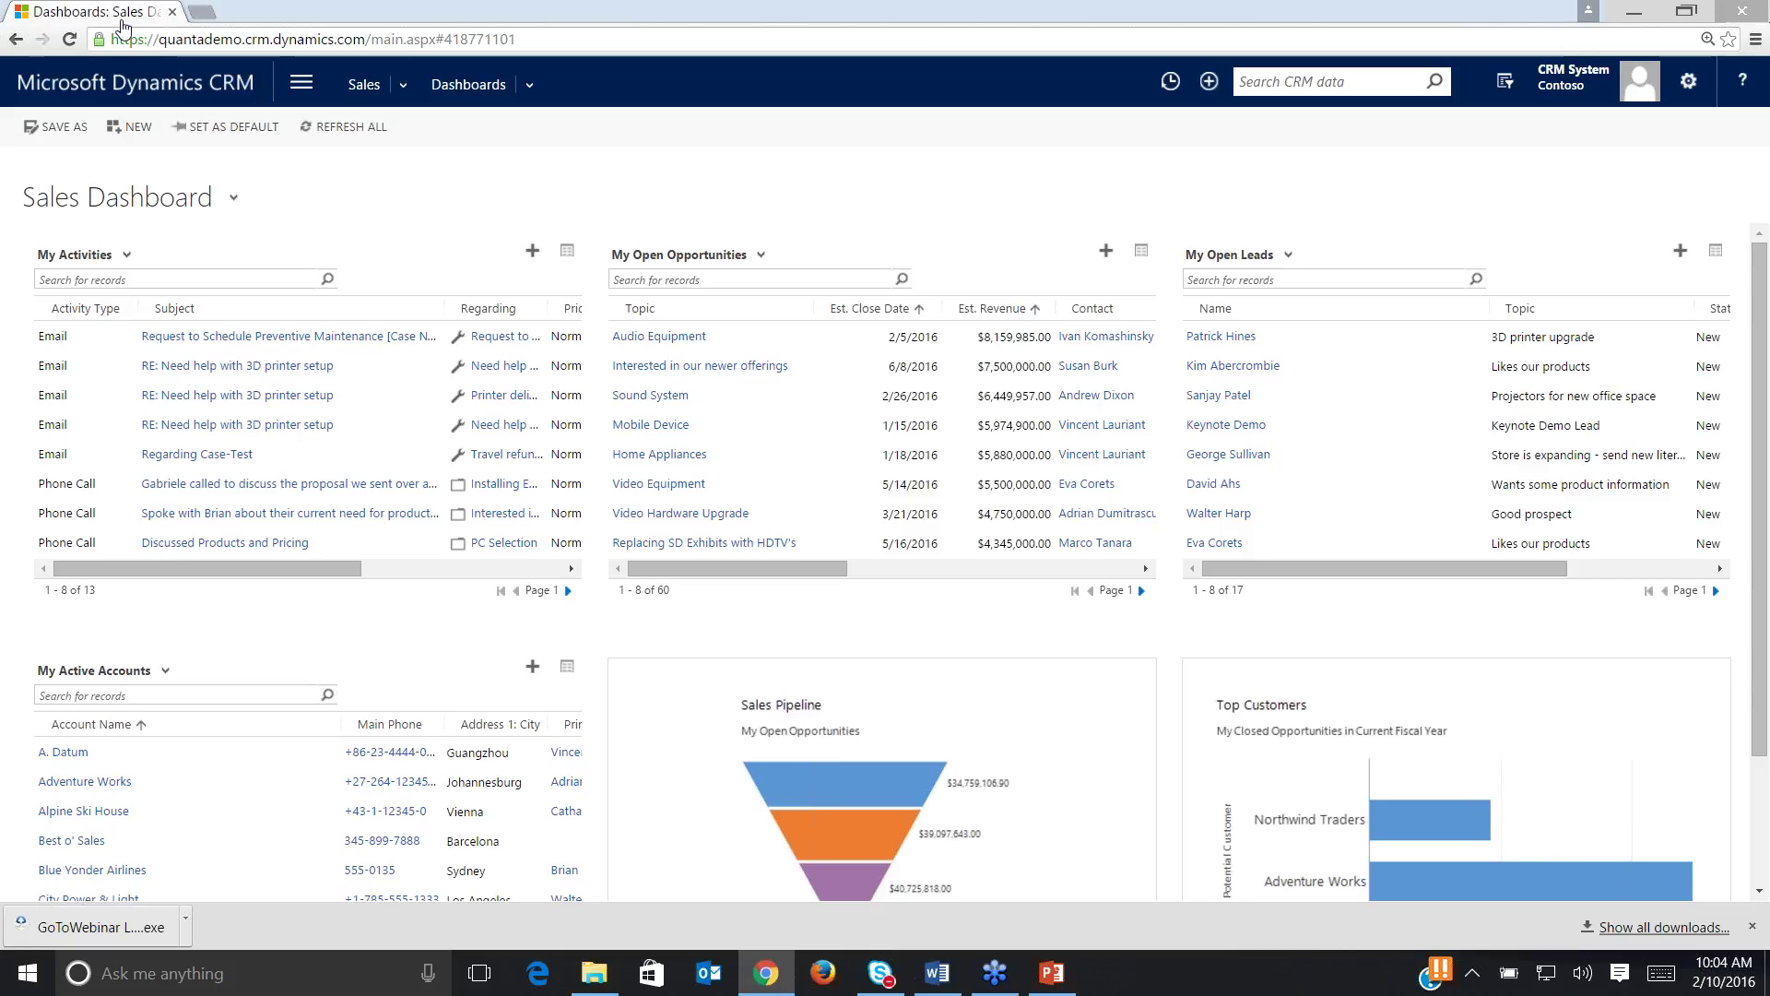
left_click(226, 209)
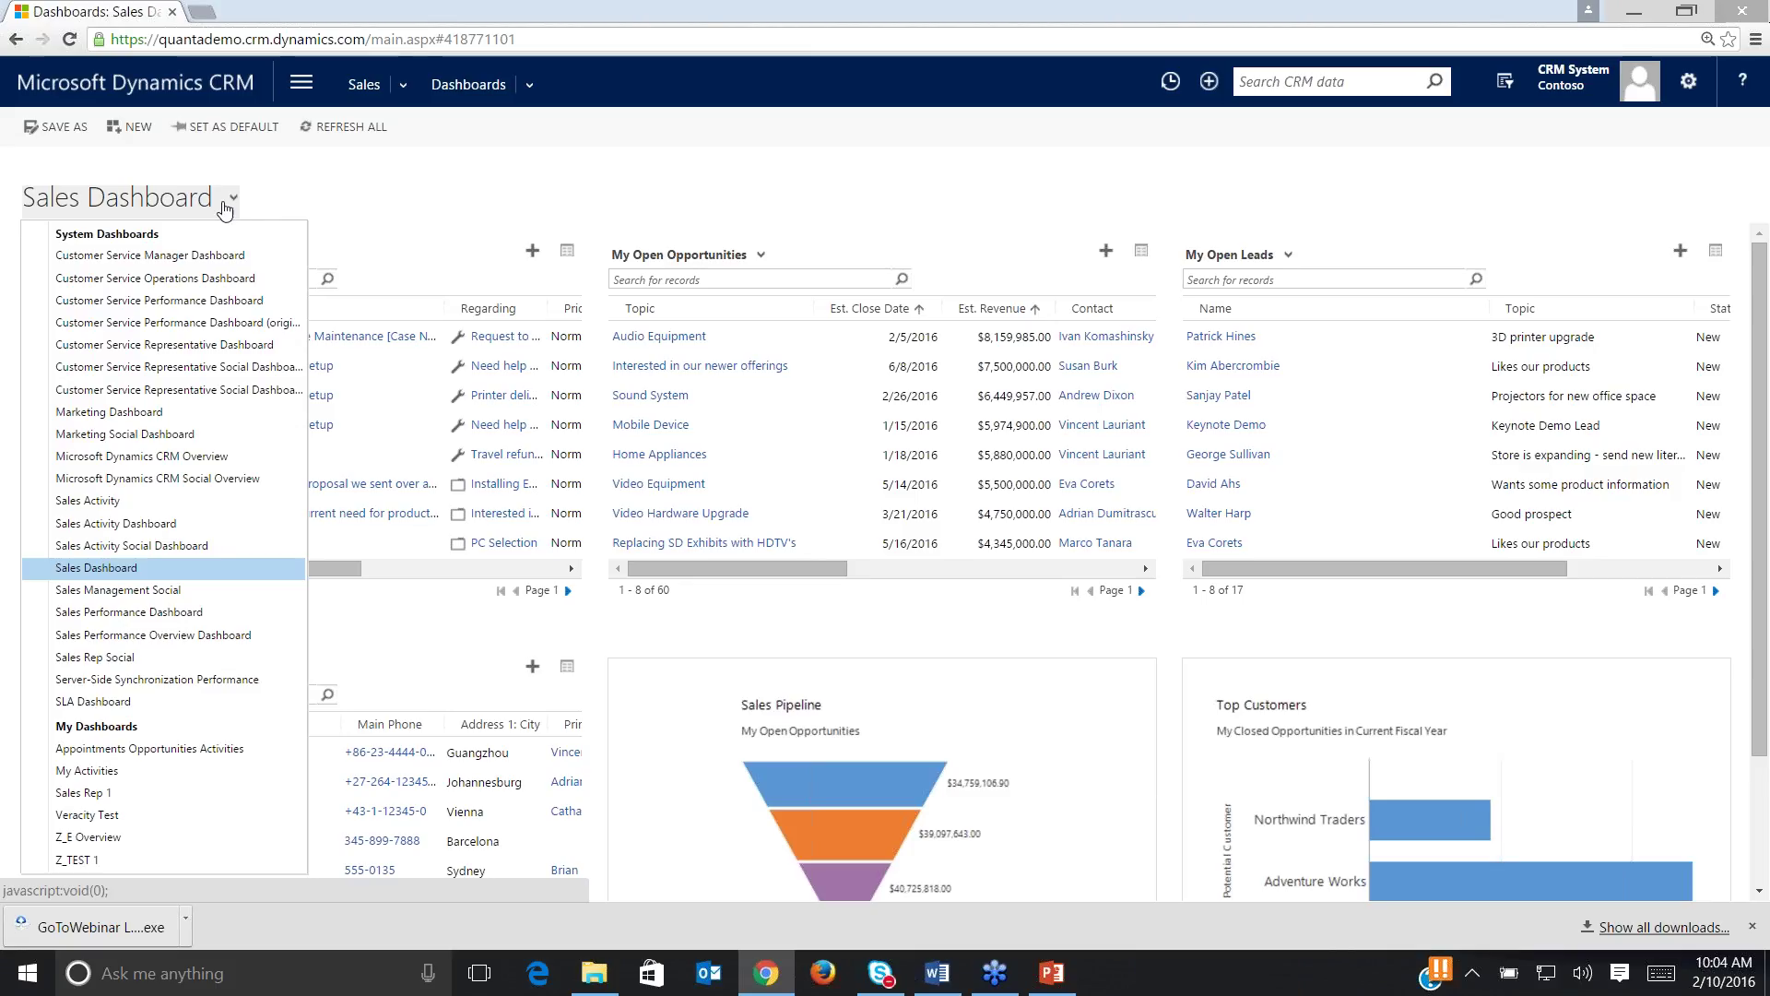
left_click(226, 457)
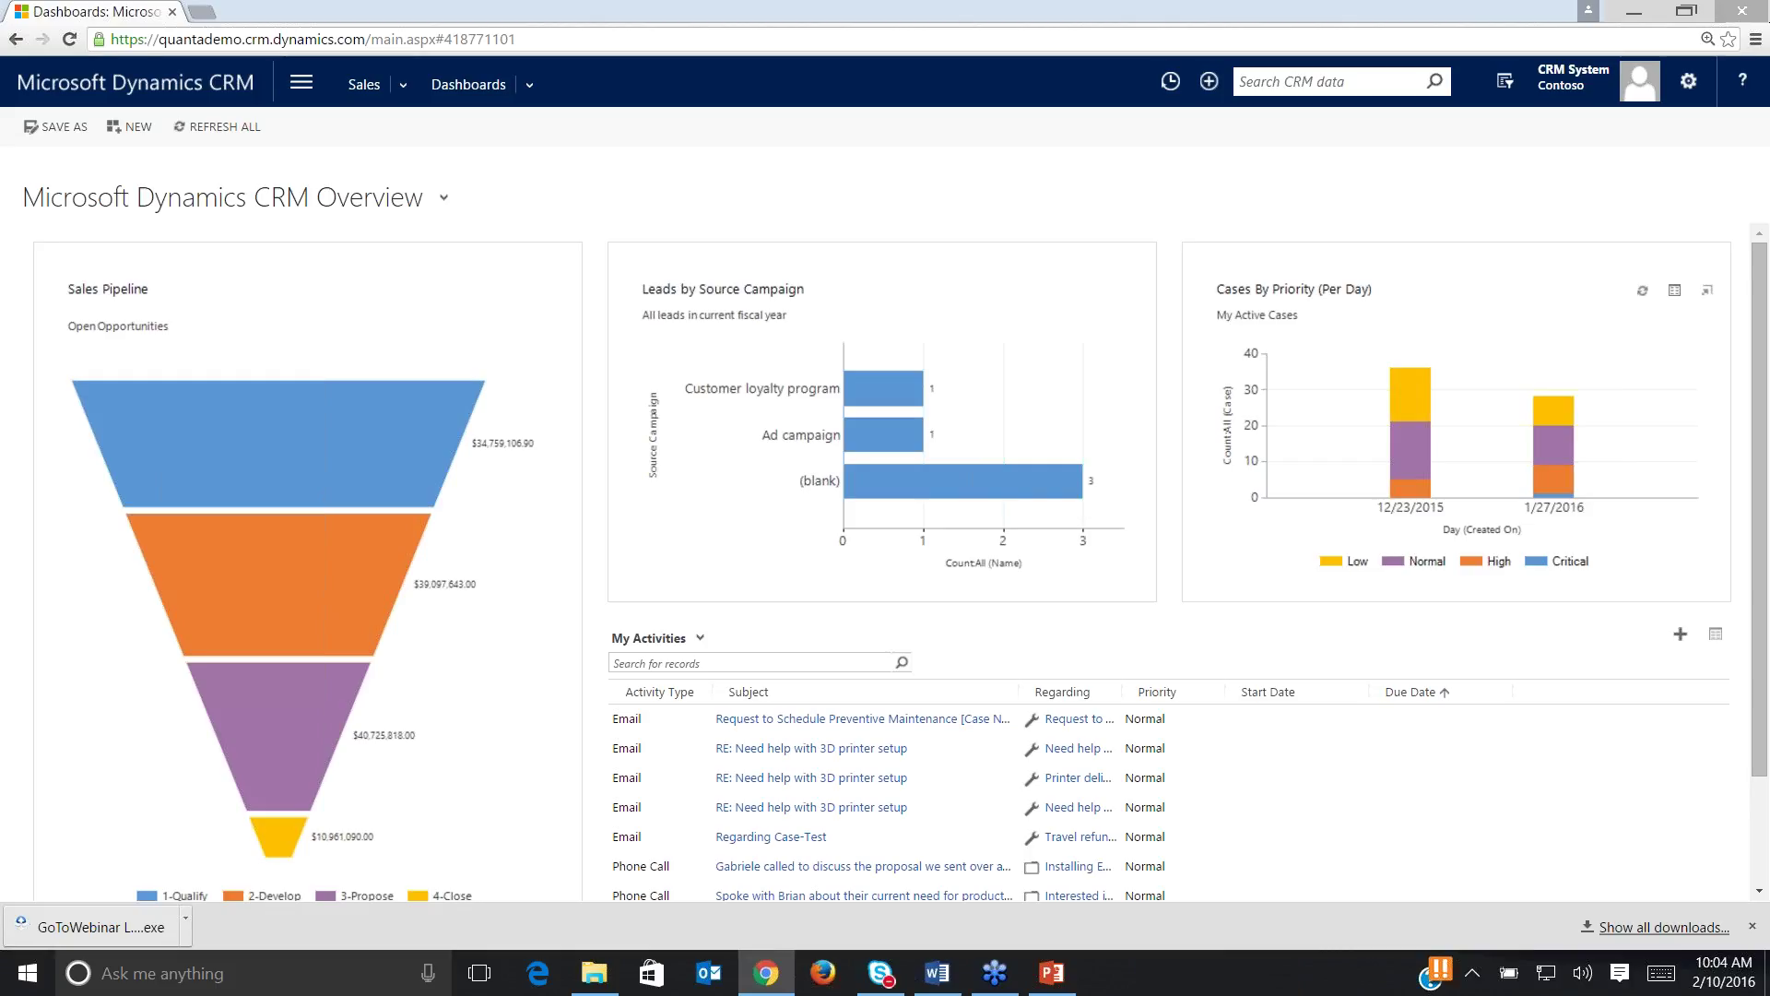
key("alt+Tab")
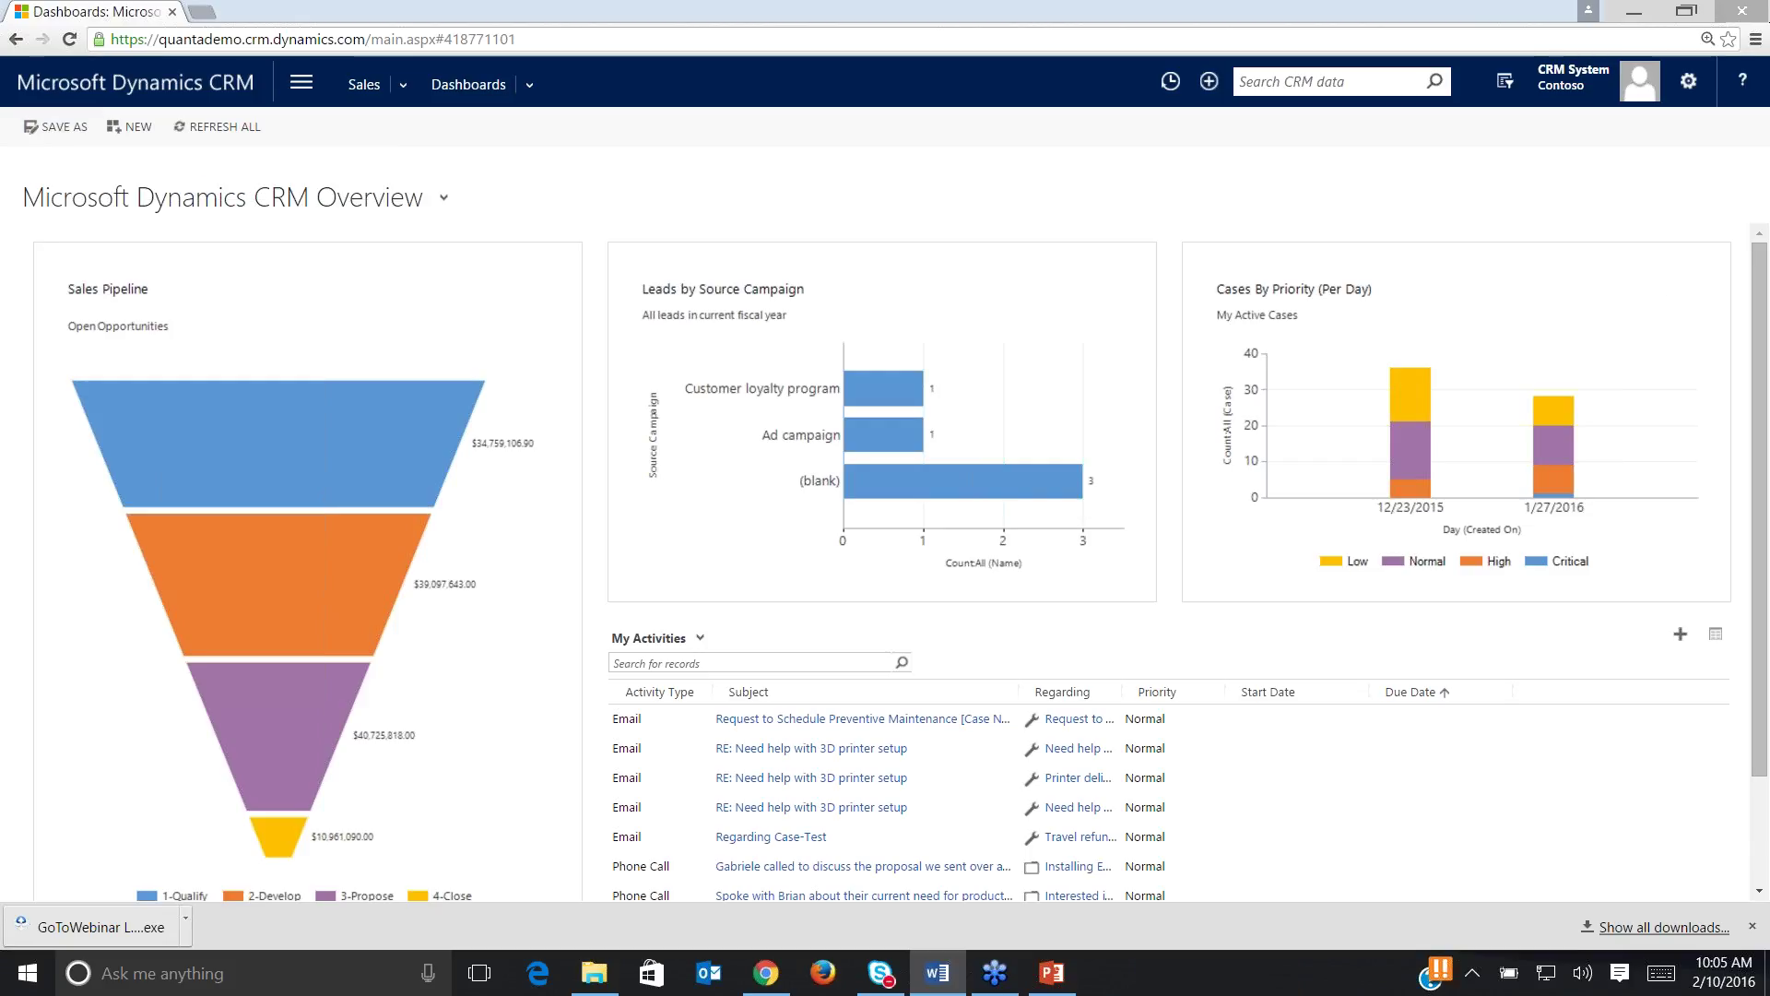
View the records behind the Leads by Source Campaign chart in a maximized window.
mouse_move(921, 288)
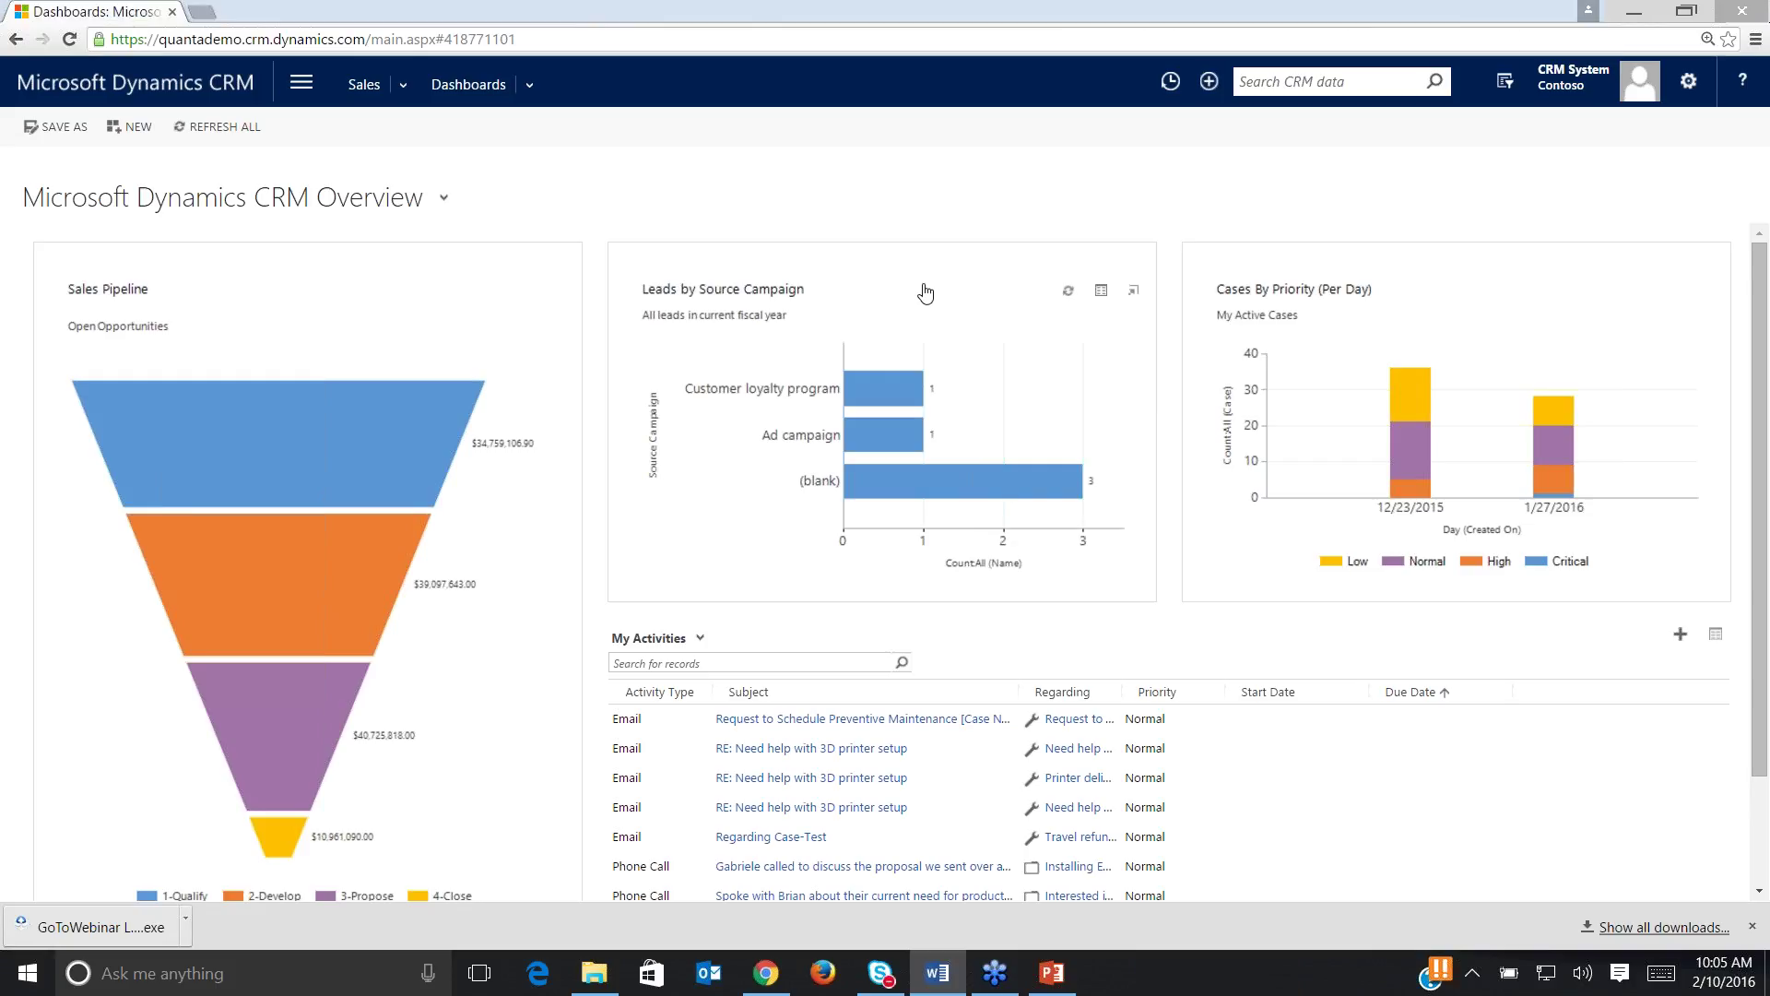
mouse_move(466, 303)
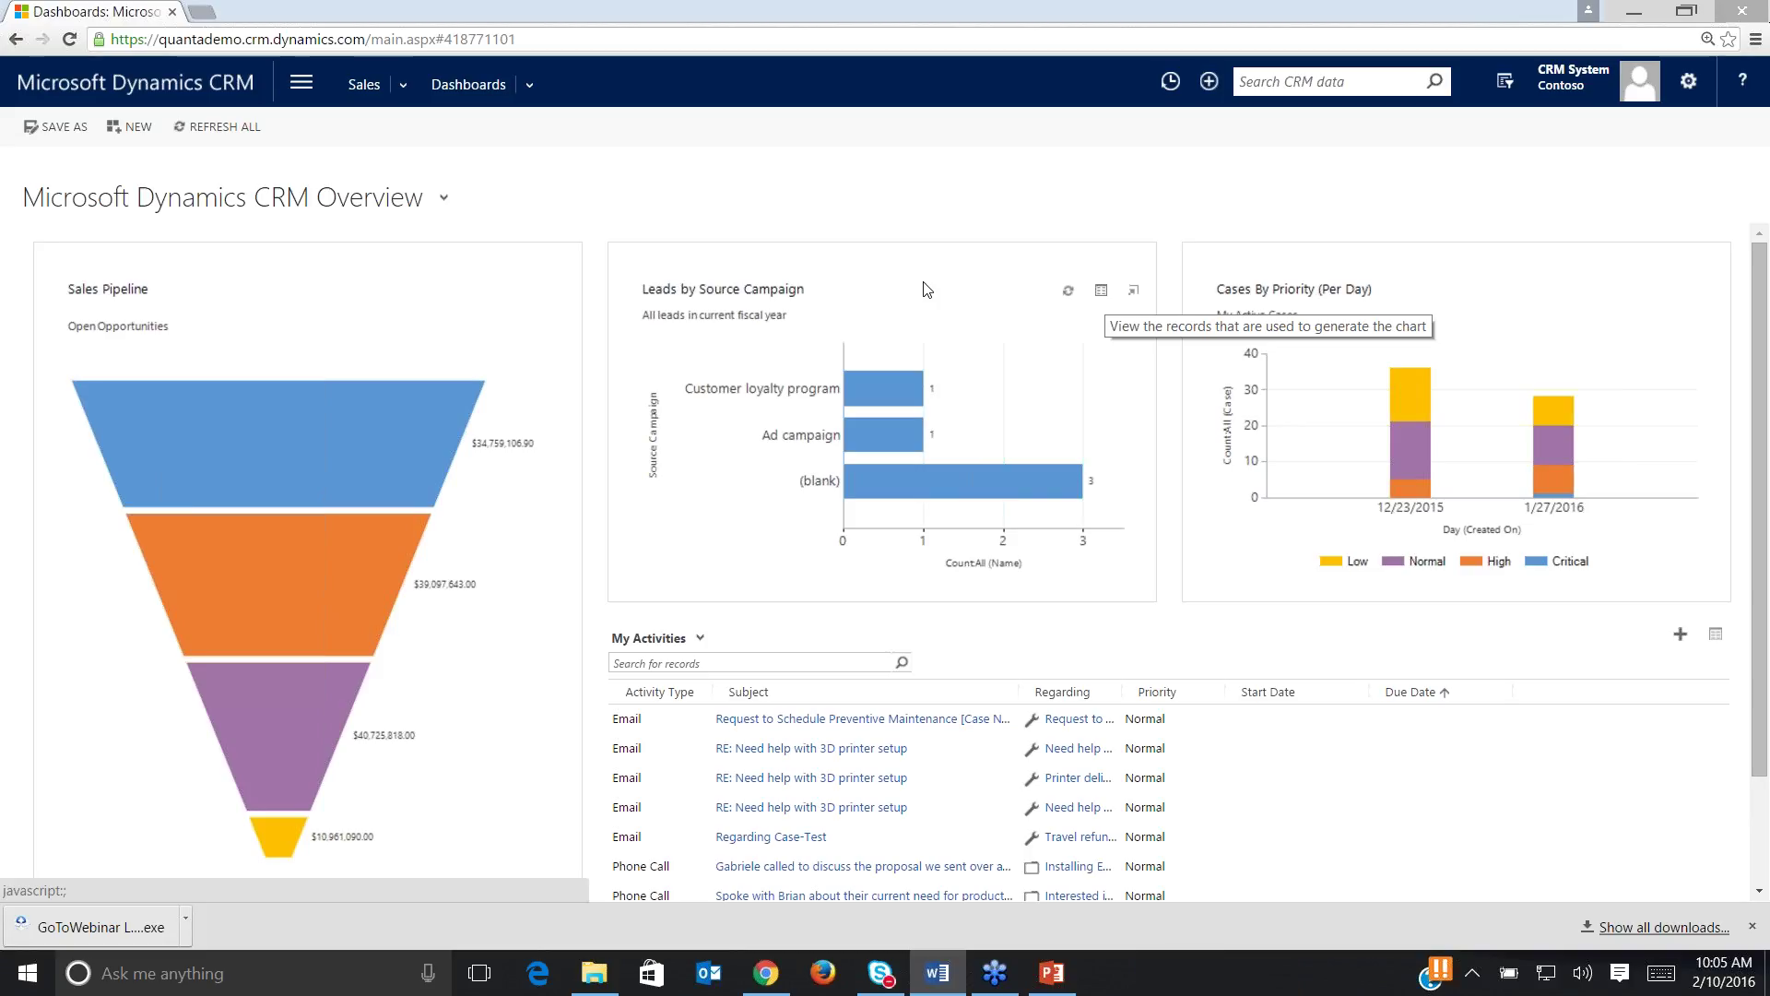
left_click(1101, 289)
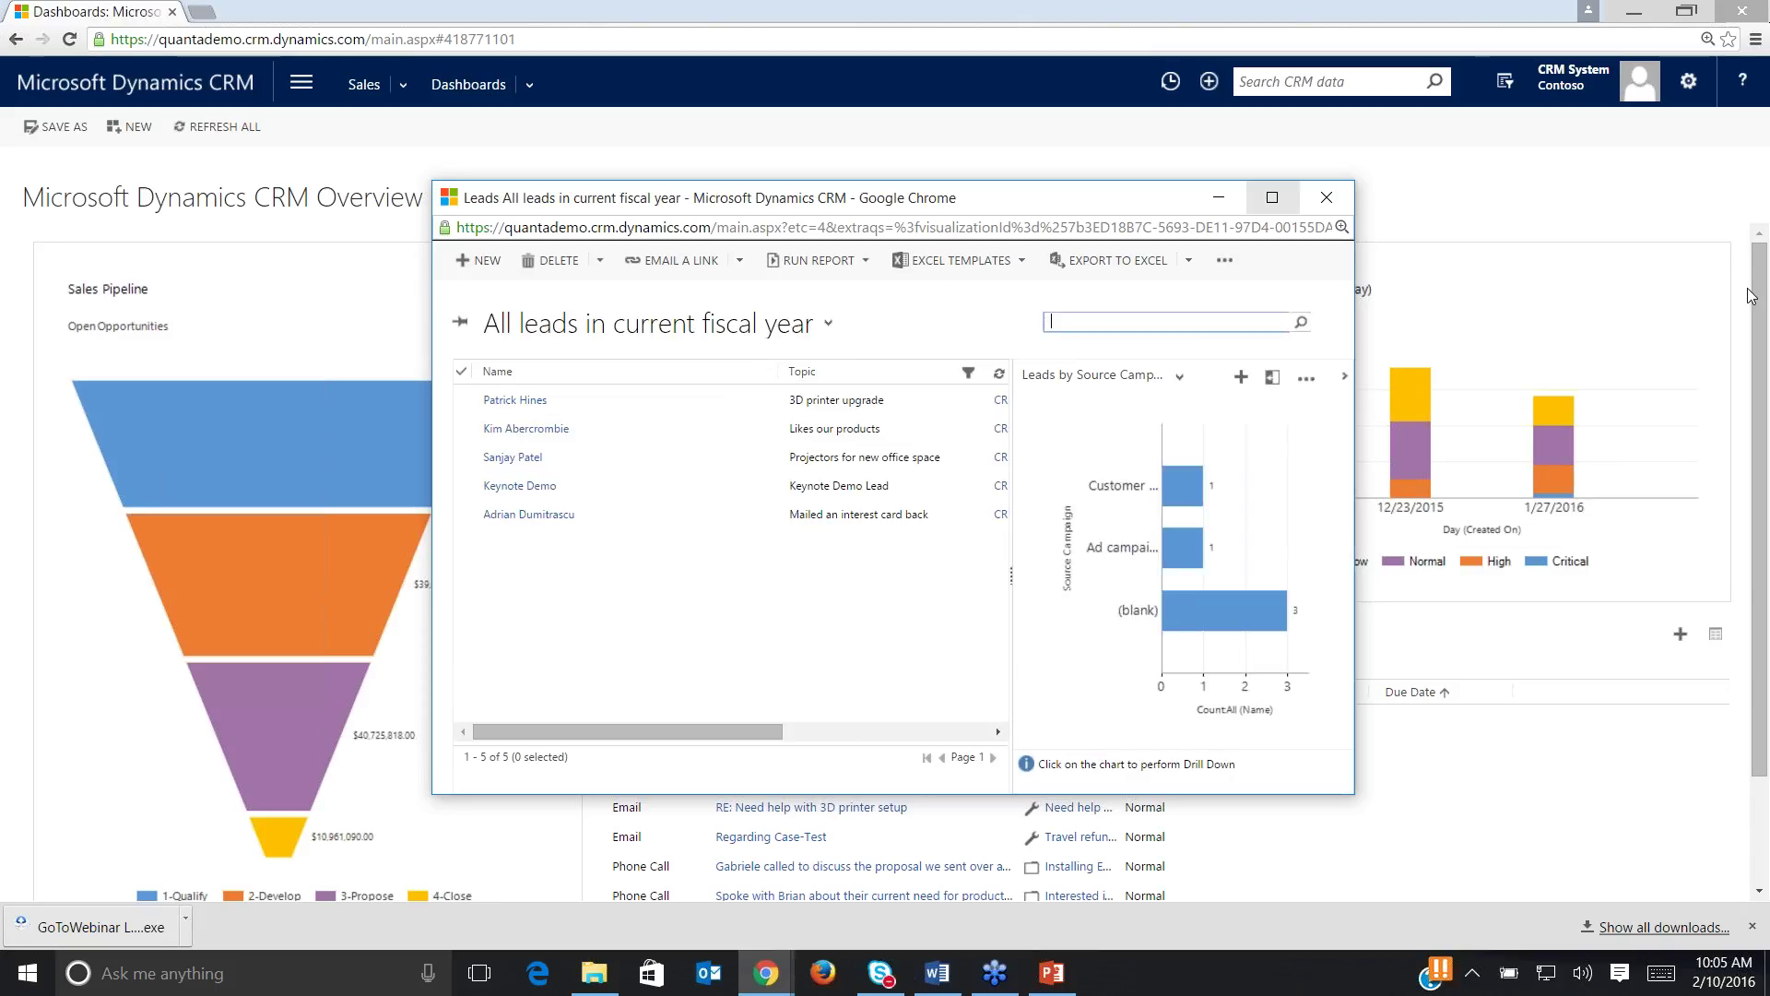
left_click(1271, 198)
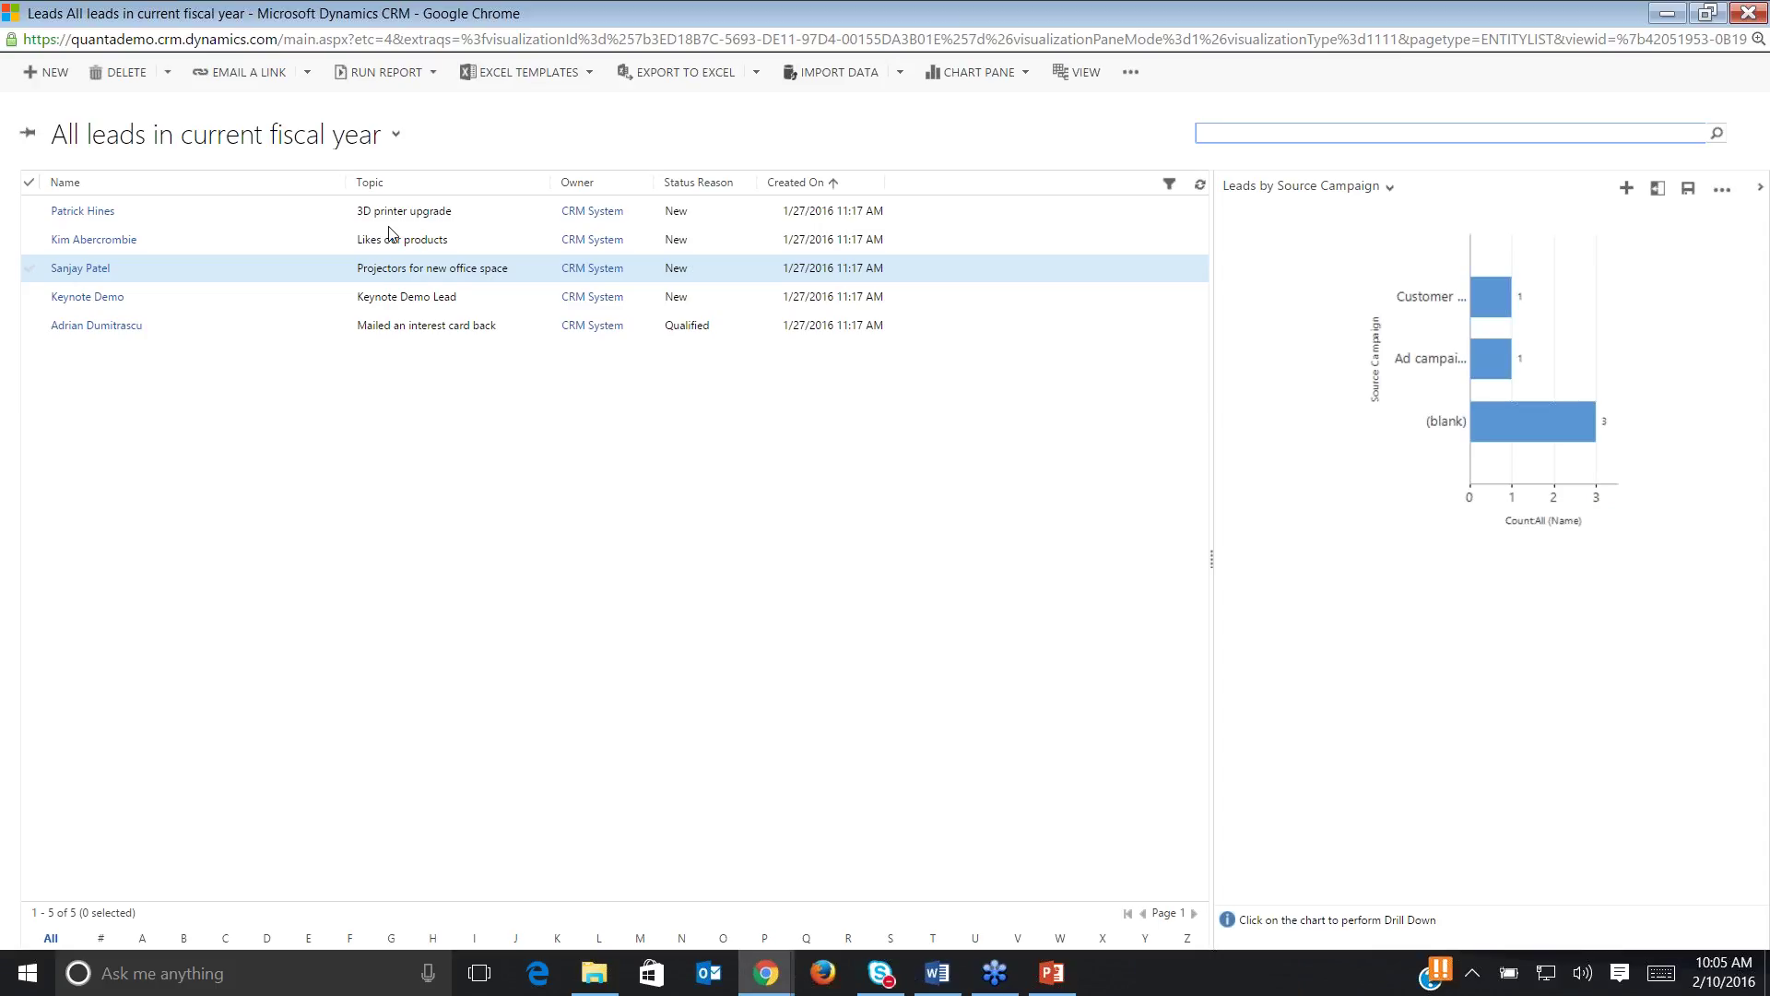
Drill the lead list down to the ad campaign and to the customer loyalty program through the chart, and close the lead window.
left_click(1496, 358)
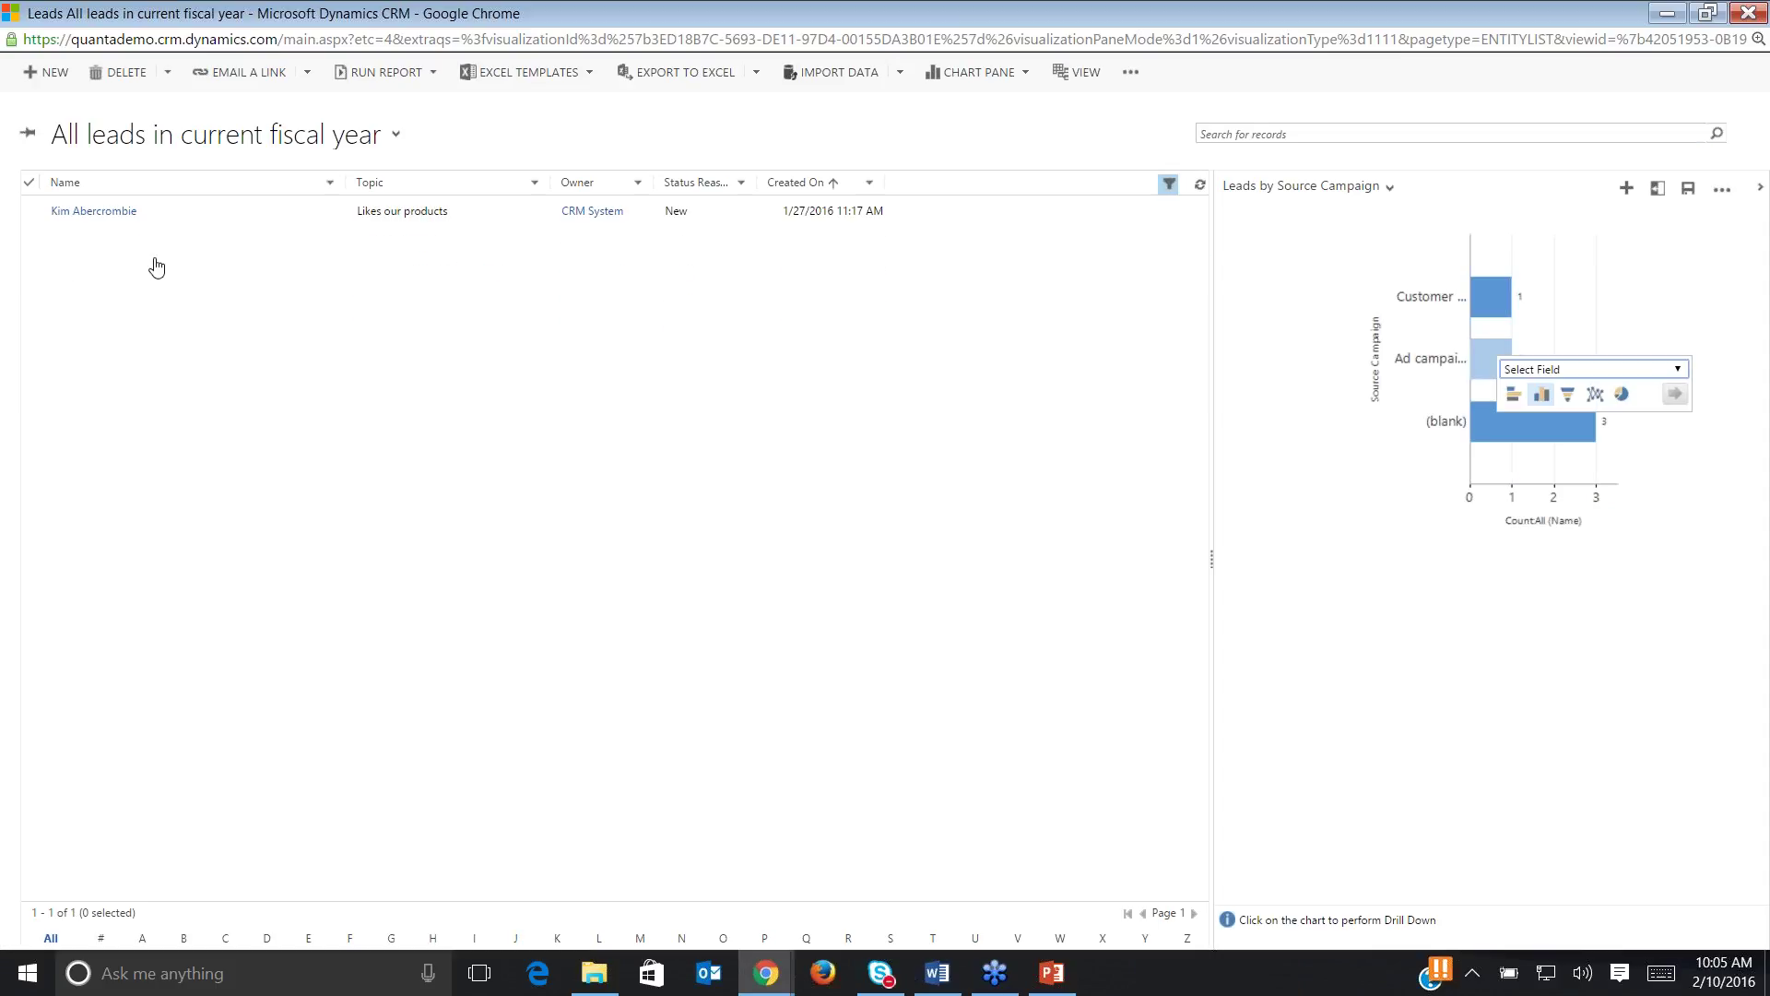
left_click(1495, 300)
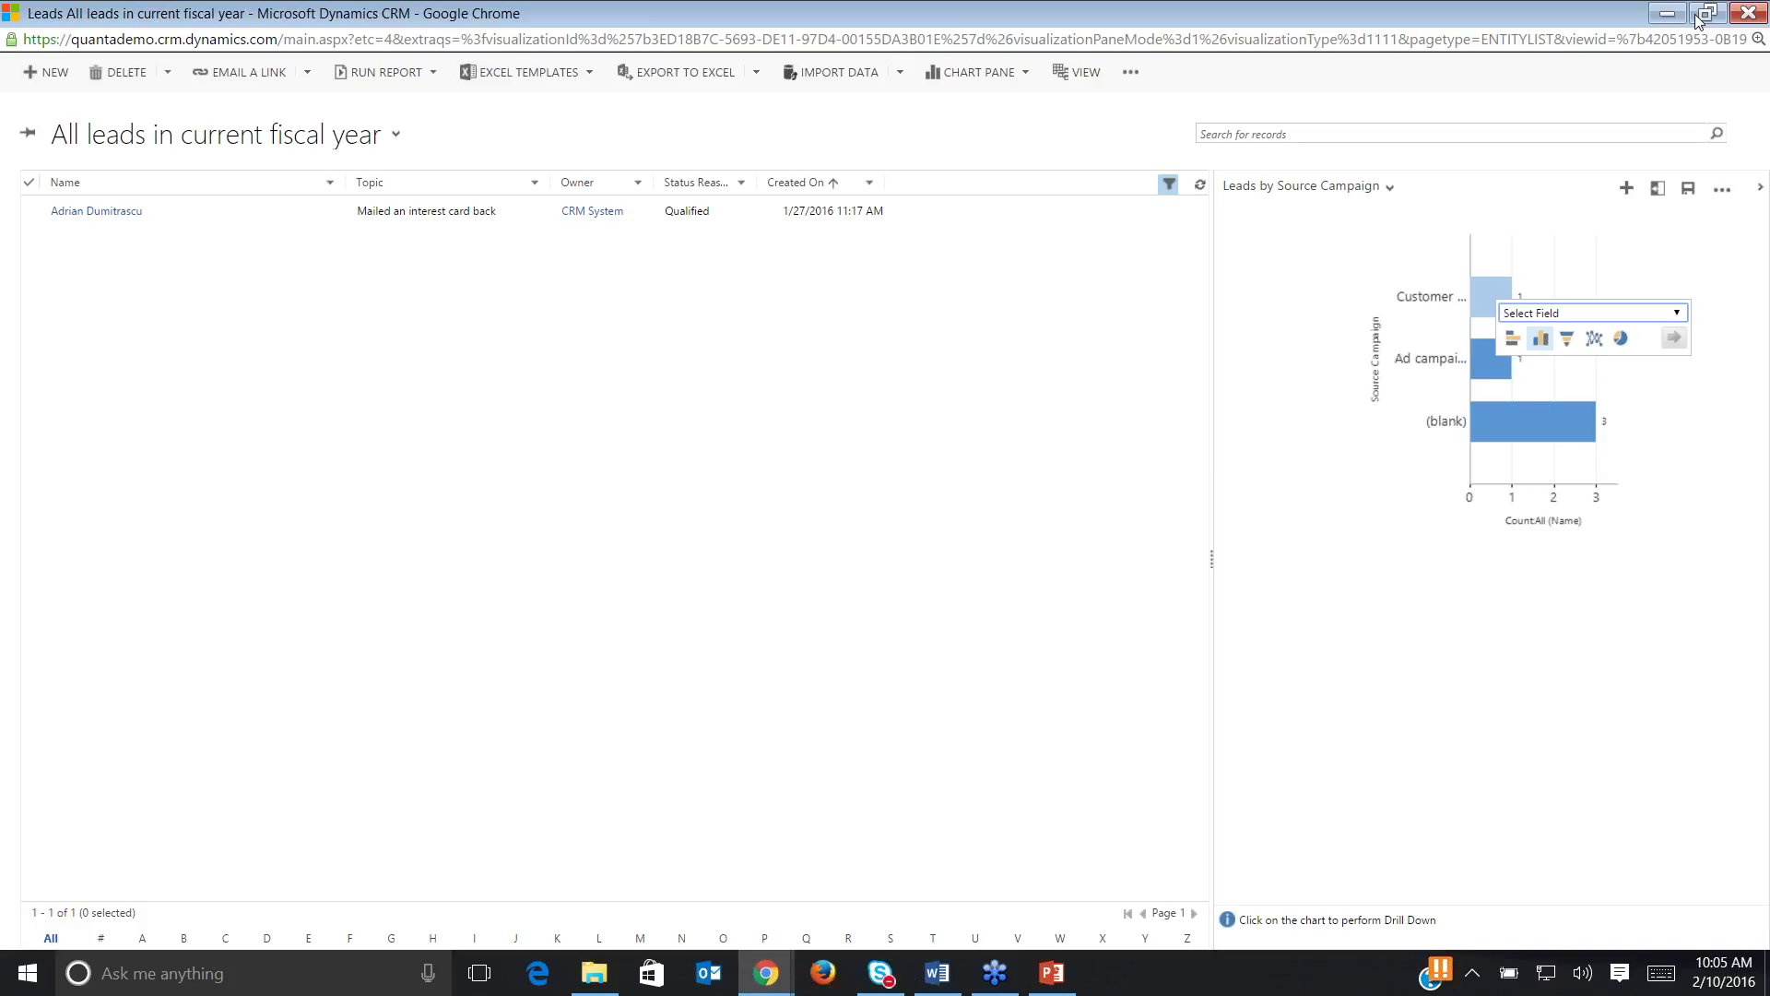
key("super+Down")
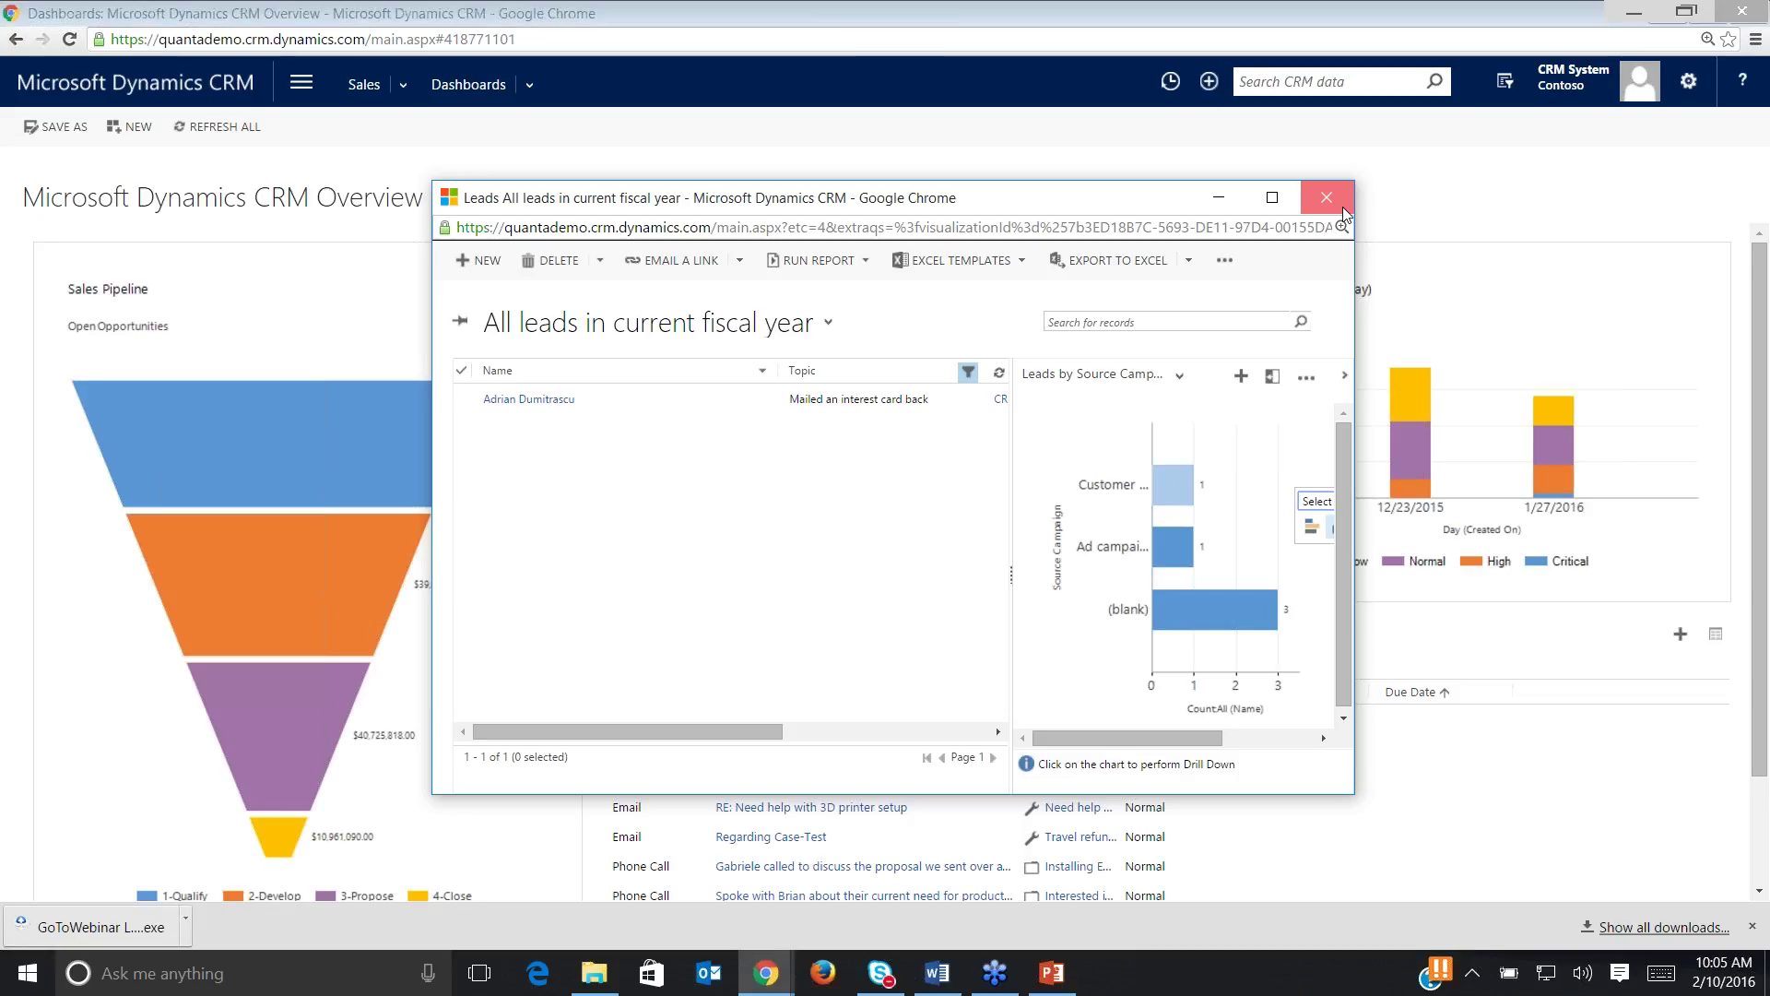
left_click(1326, 197)
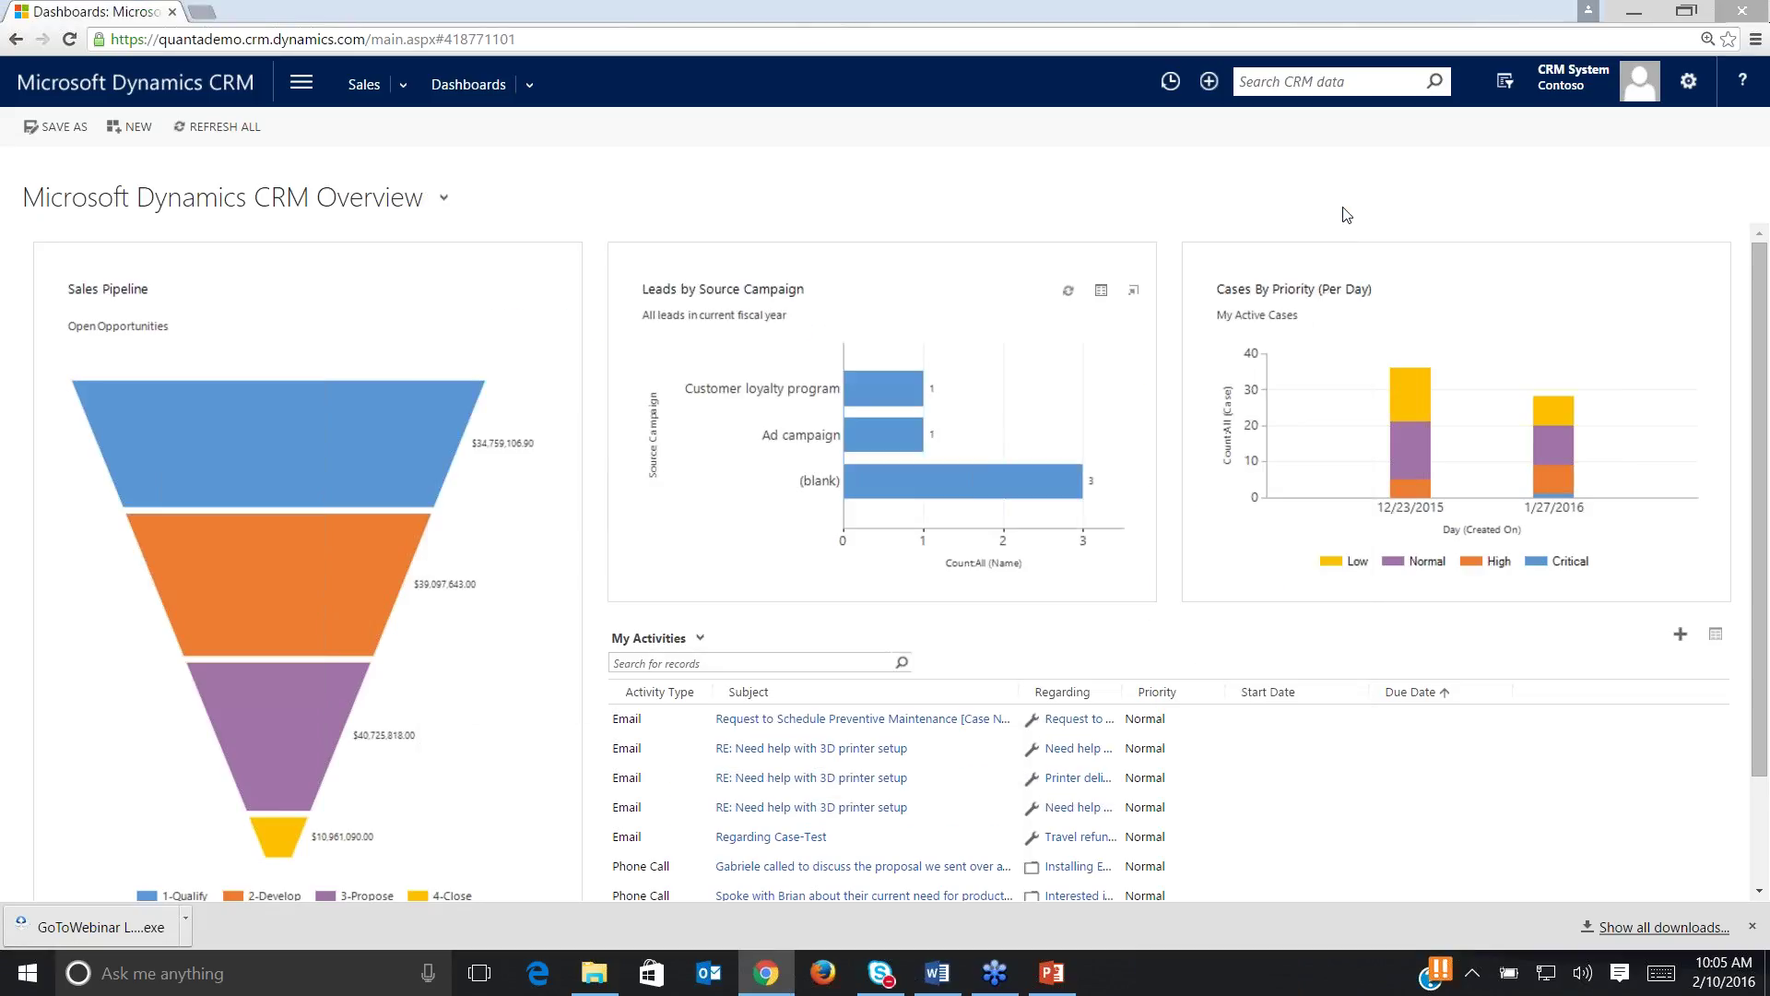
Switch to the Sales Dashboard and set it as the default dashboard.
left_click(444, 198)
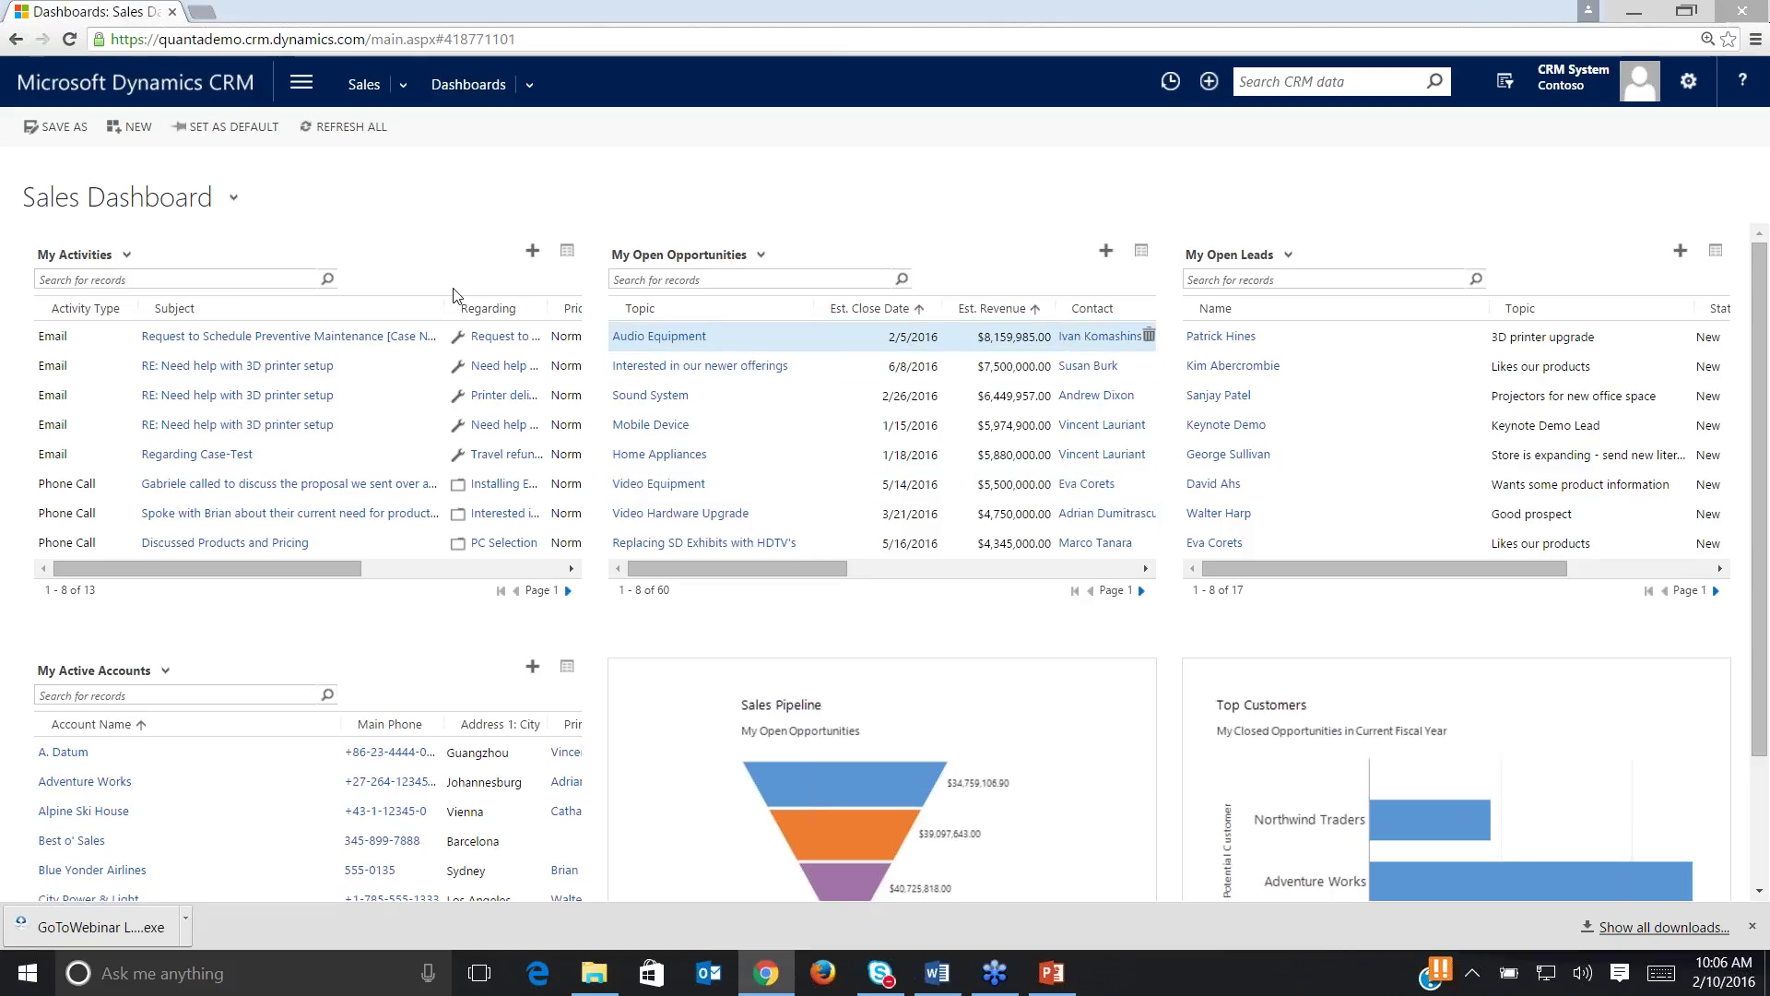
left_click(218, 128)
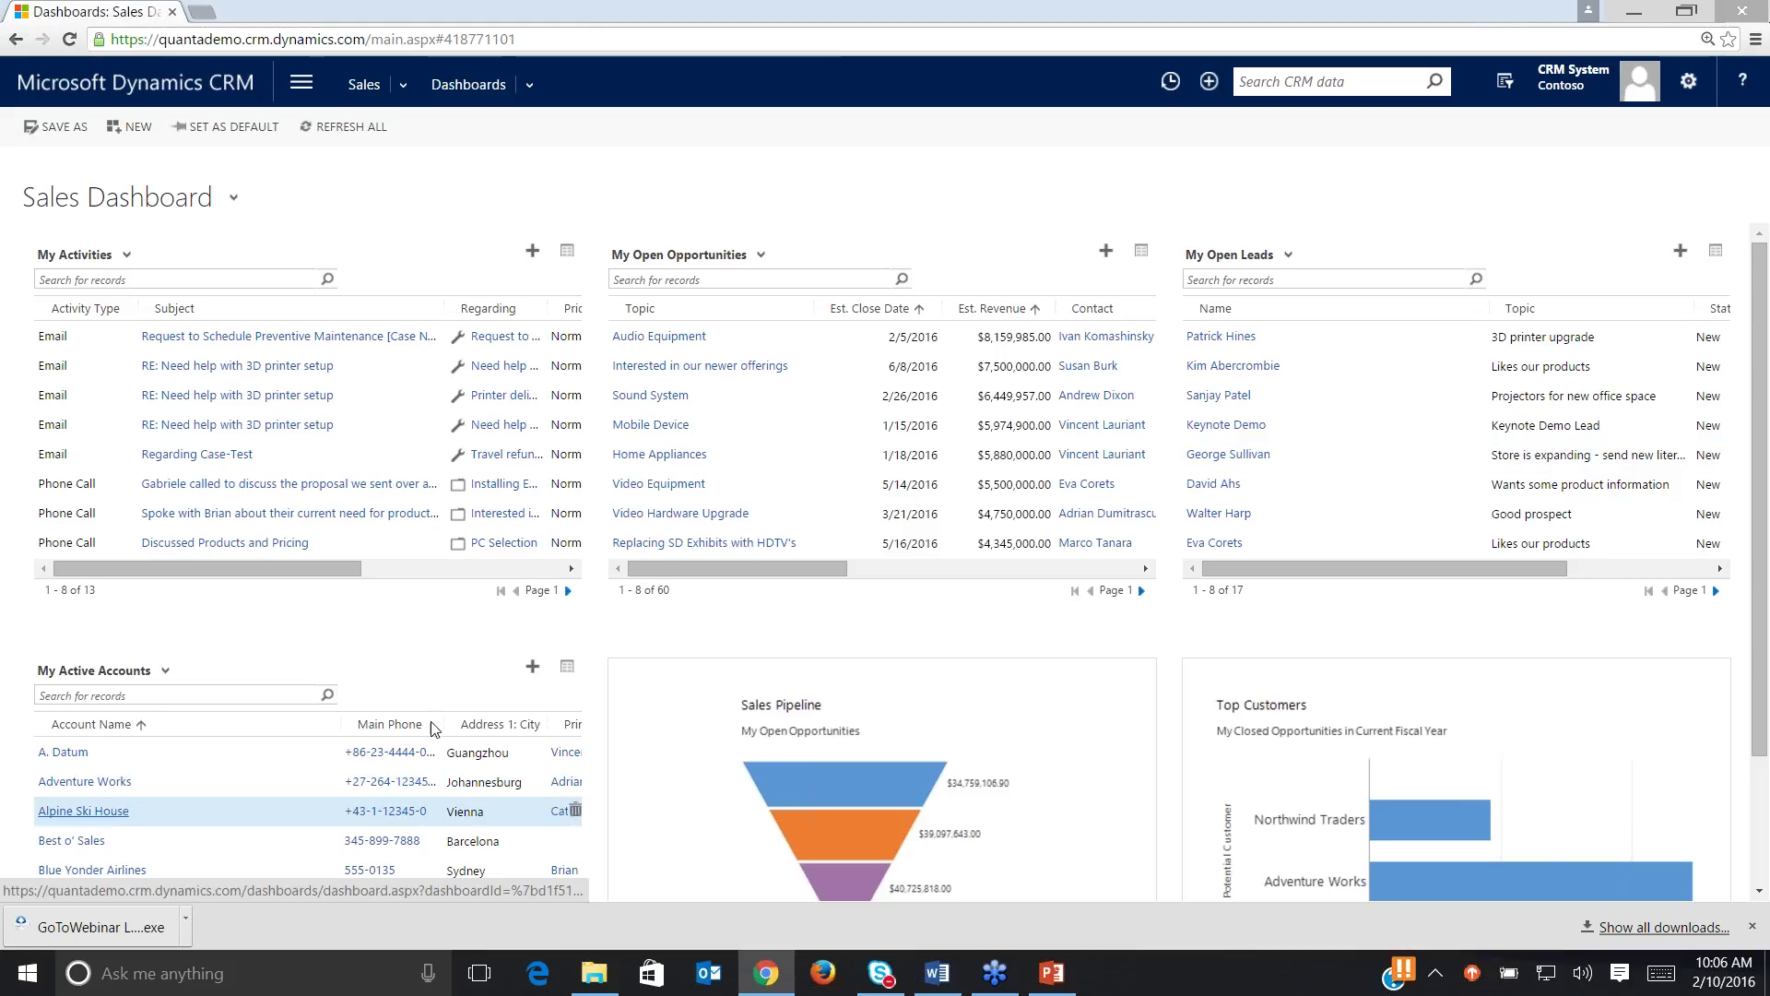
scroll(1085, 648, "down", 2)
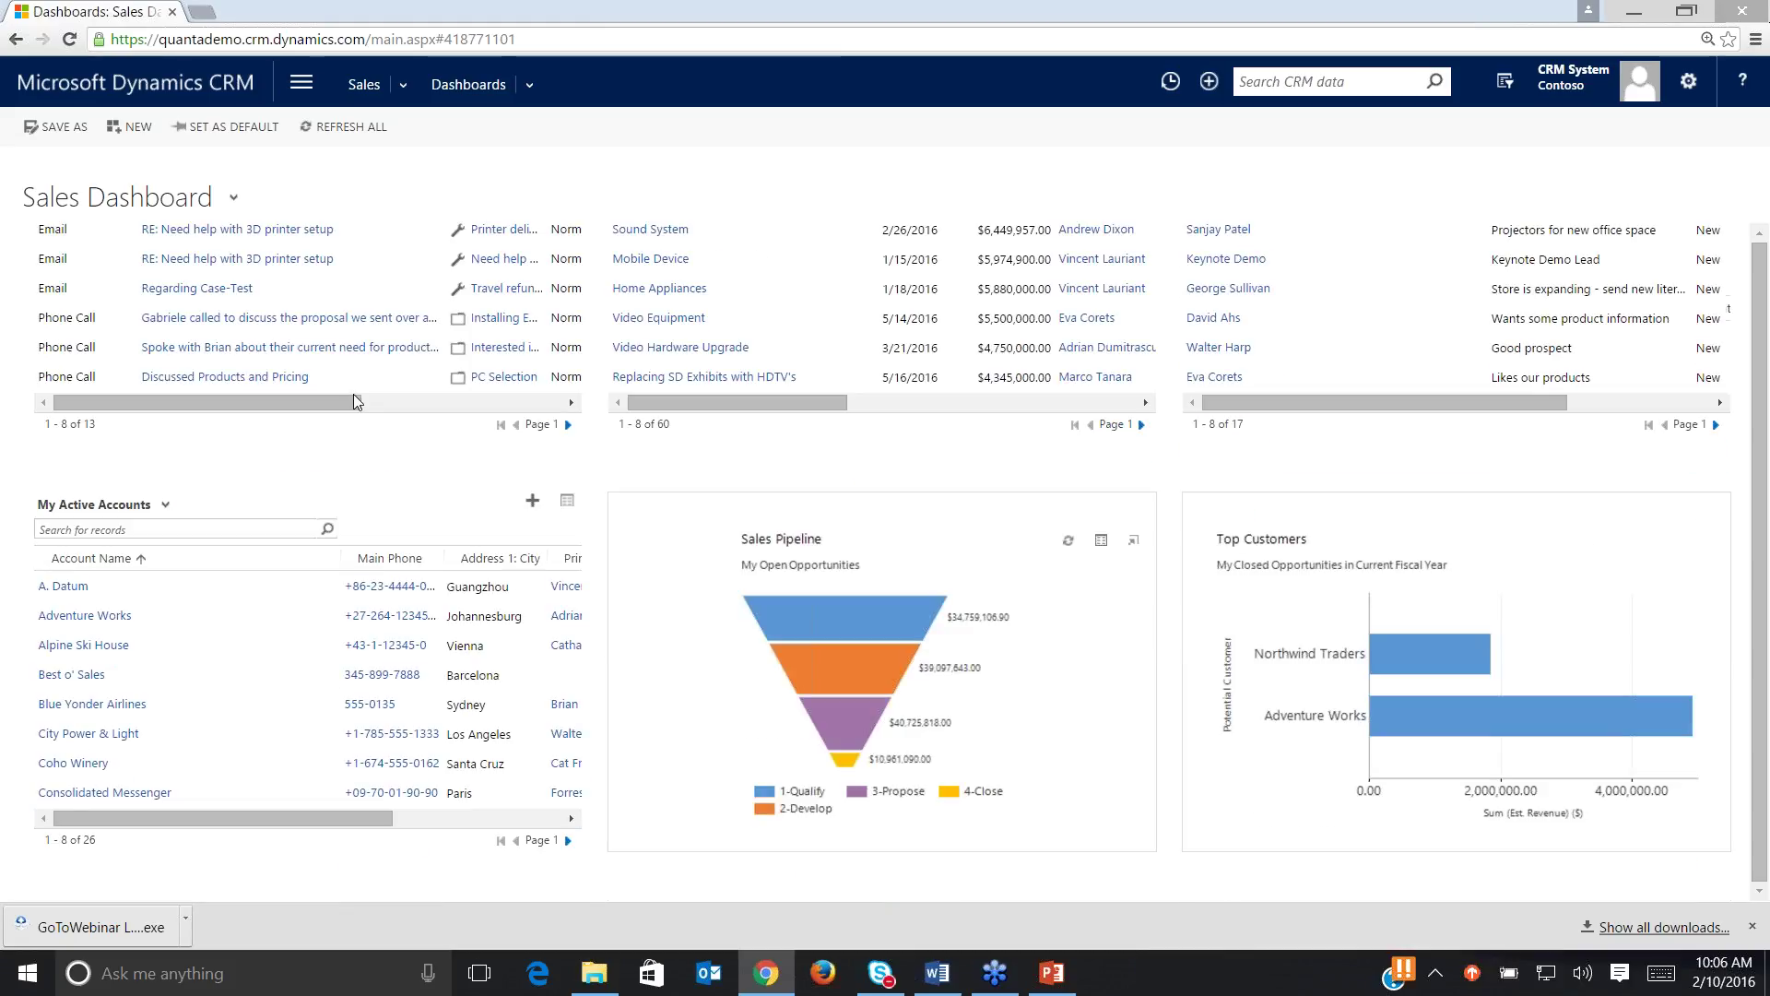
scroll(358, 403, "up", 2)
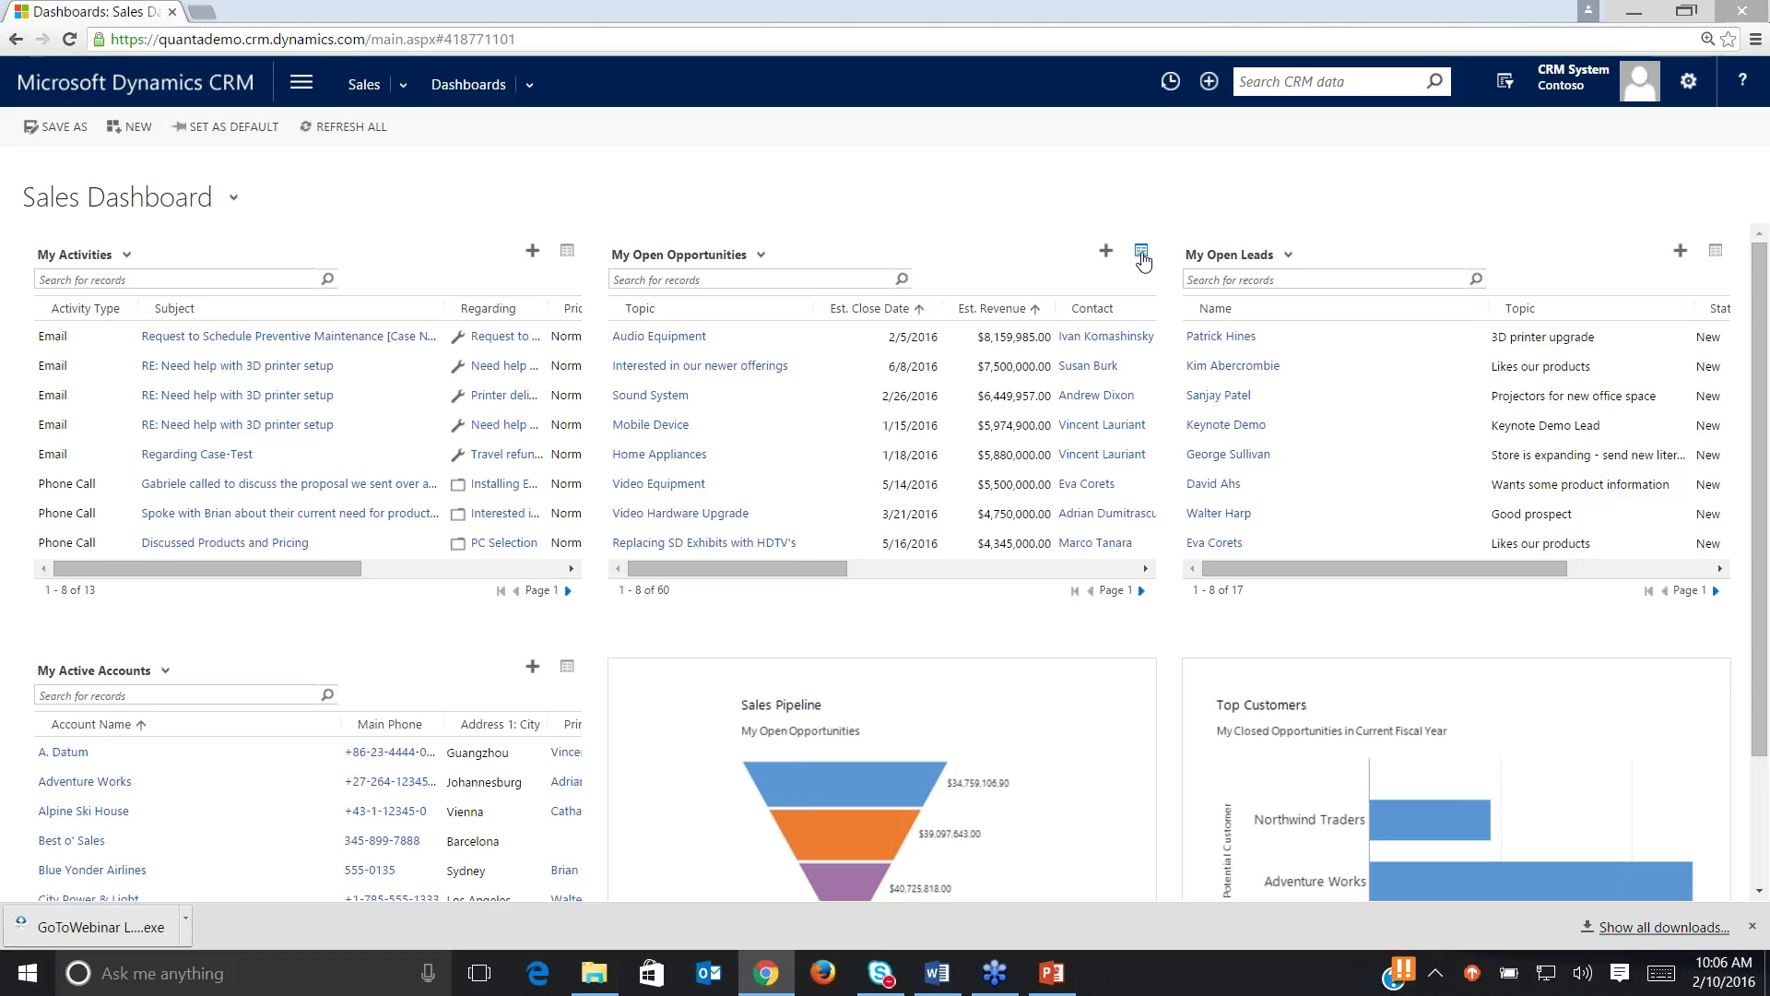
Open the records of the My Open Opportunities list in a maximized window and sort them by Probability, then by Est. Close Date.
left_click(1142, 253)
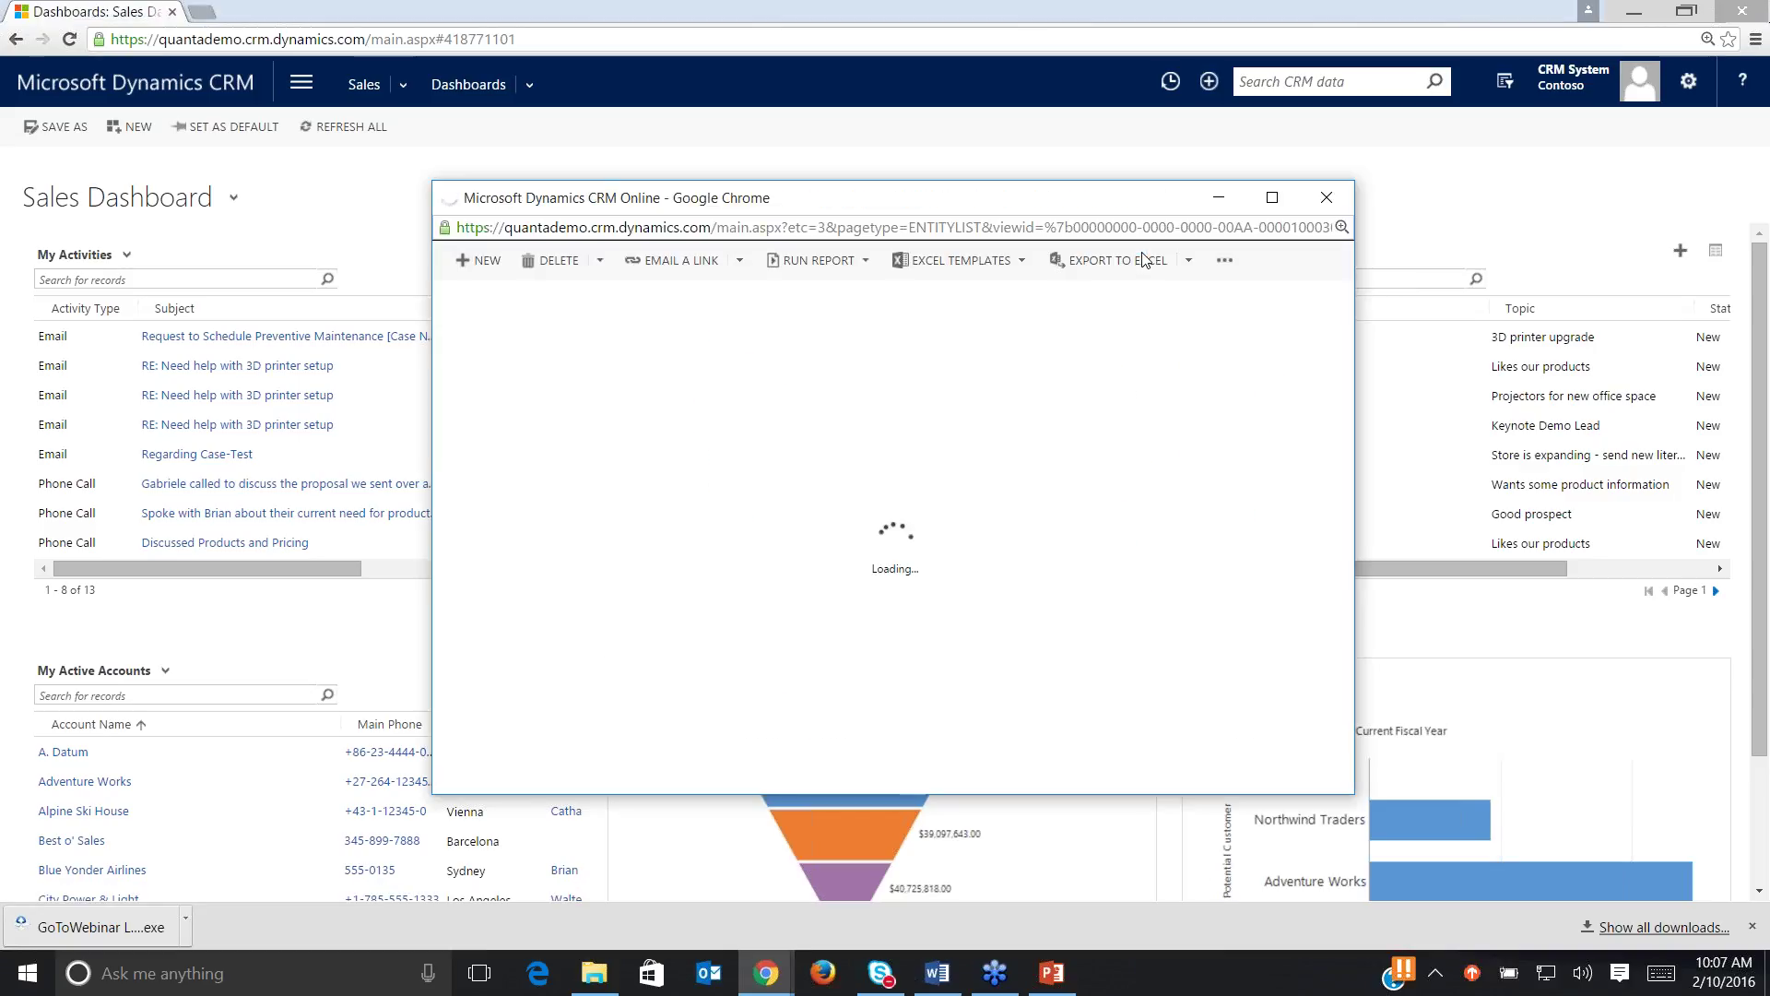
key("super+Up")
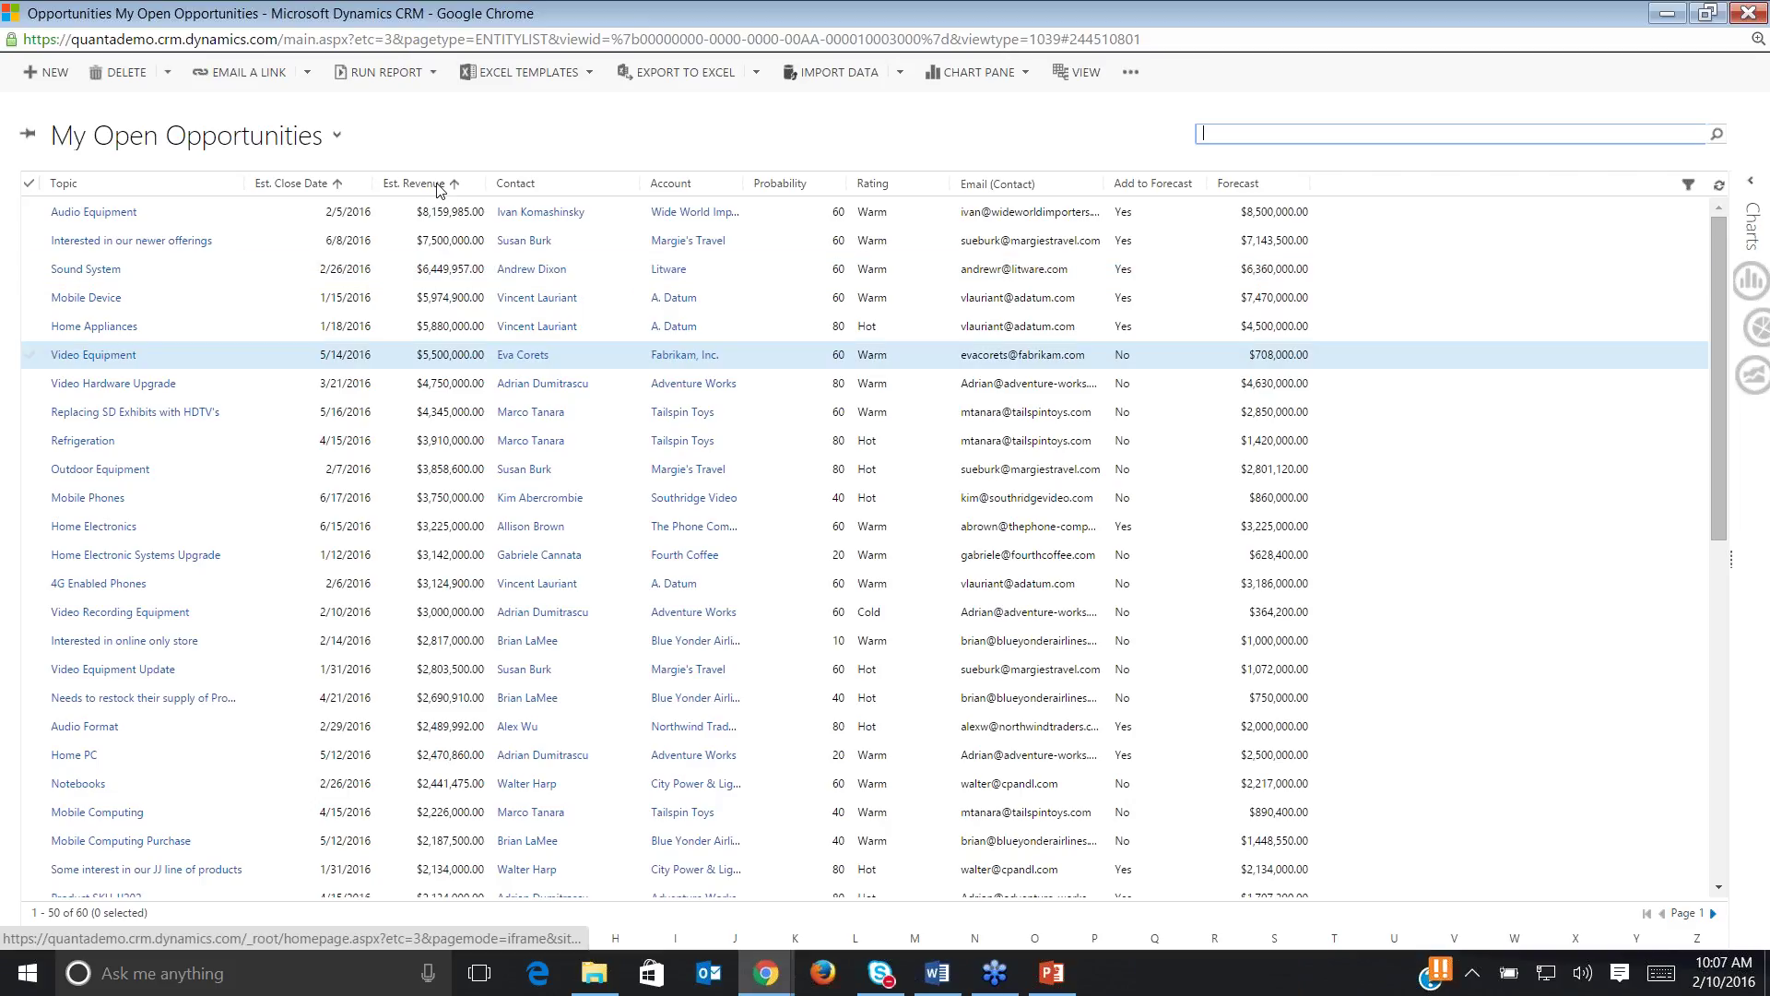
left_click(798, 189)
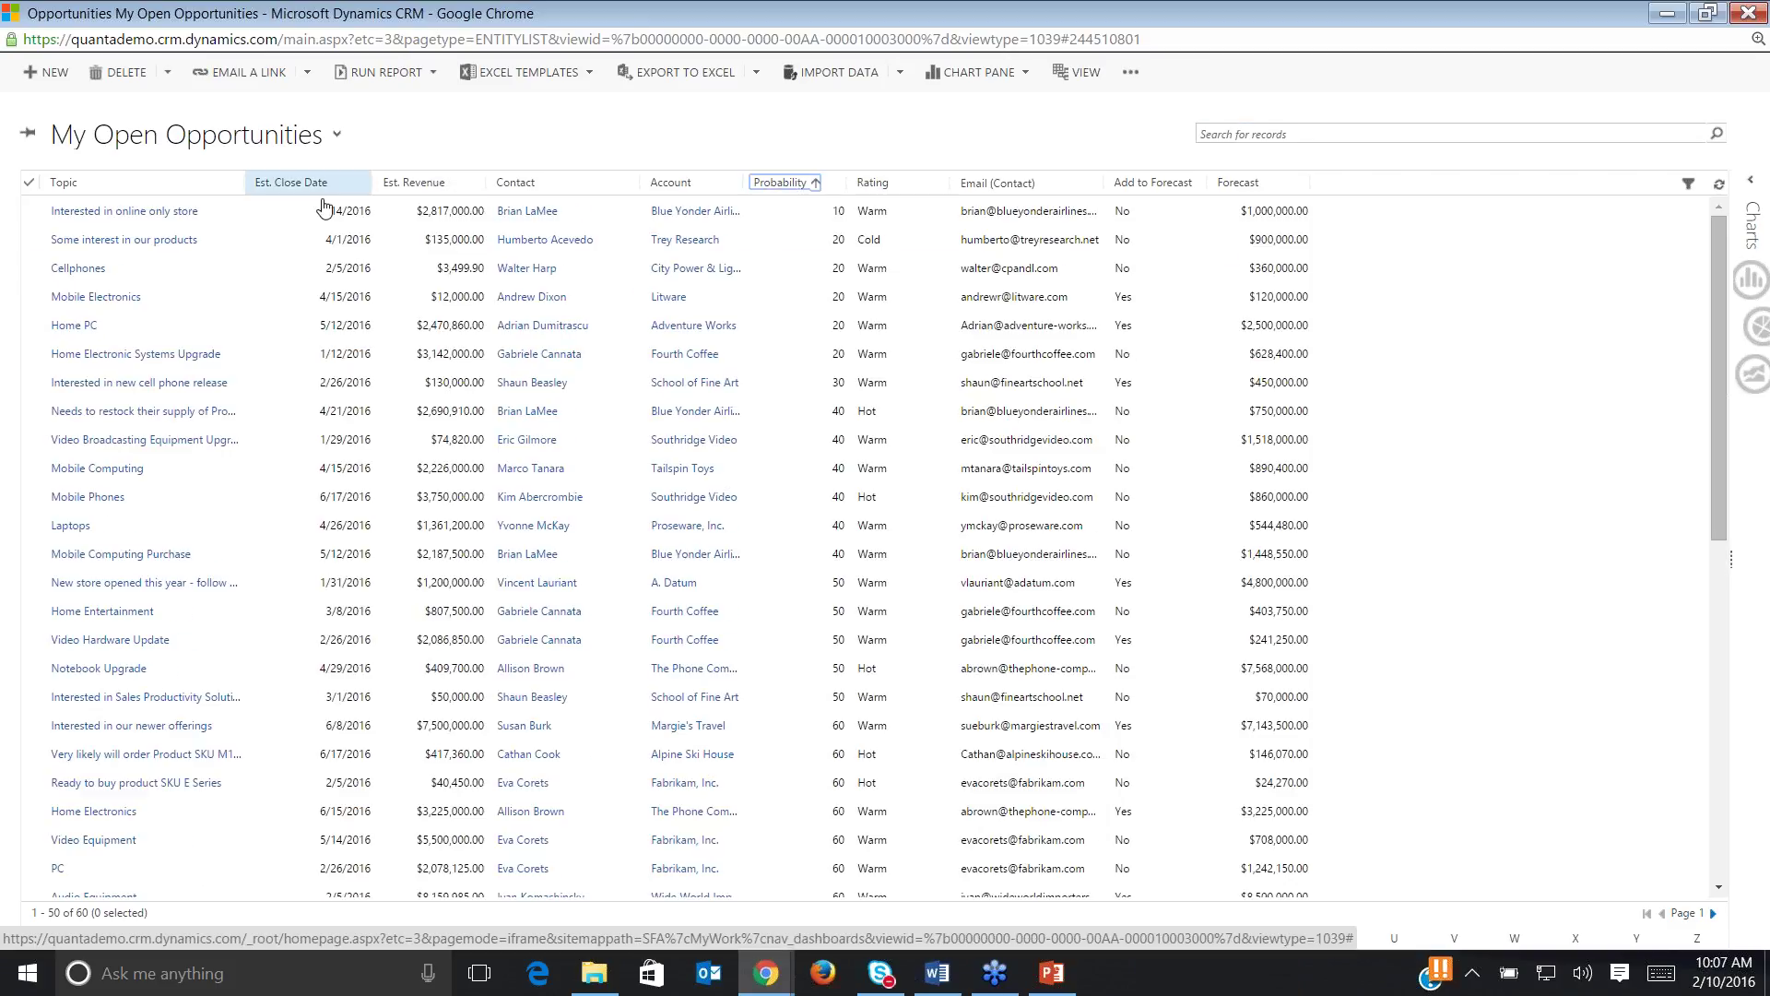
left_click(318, 185)
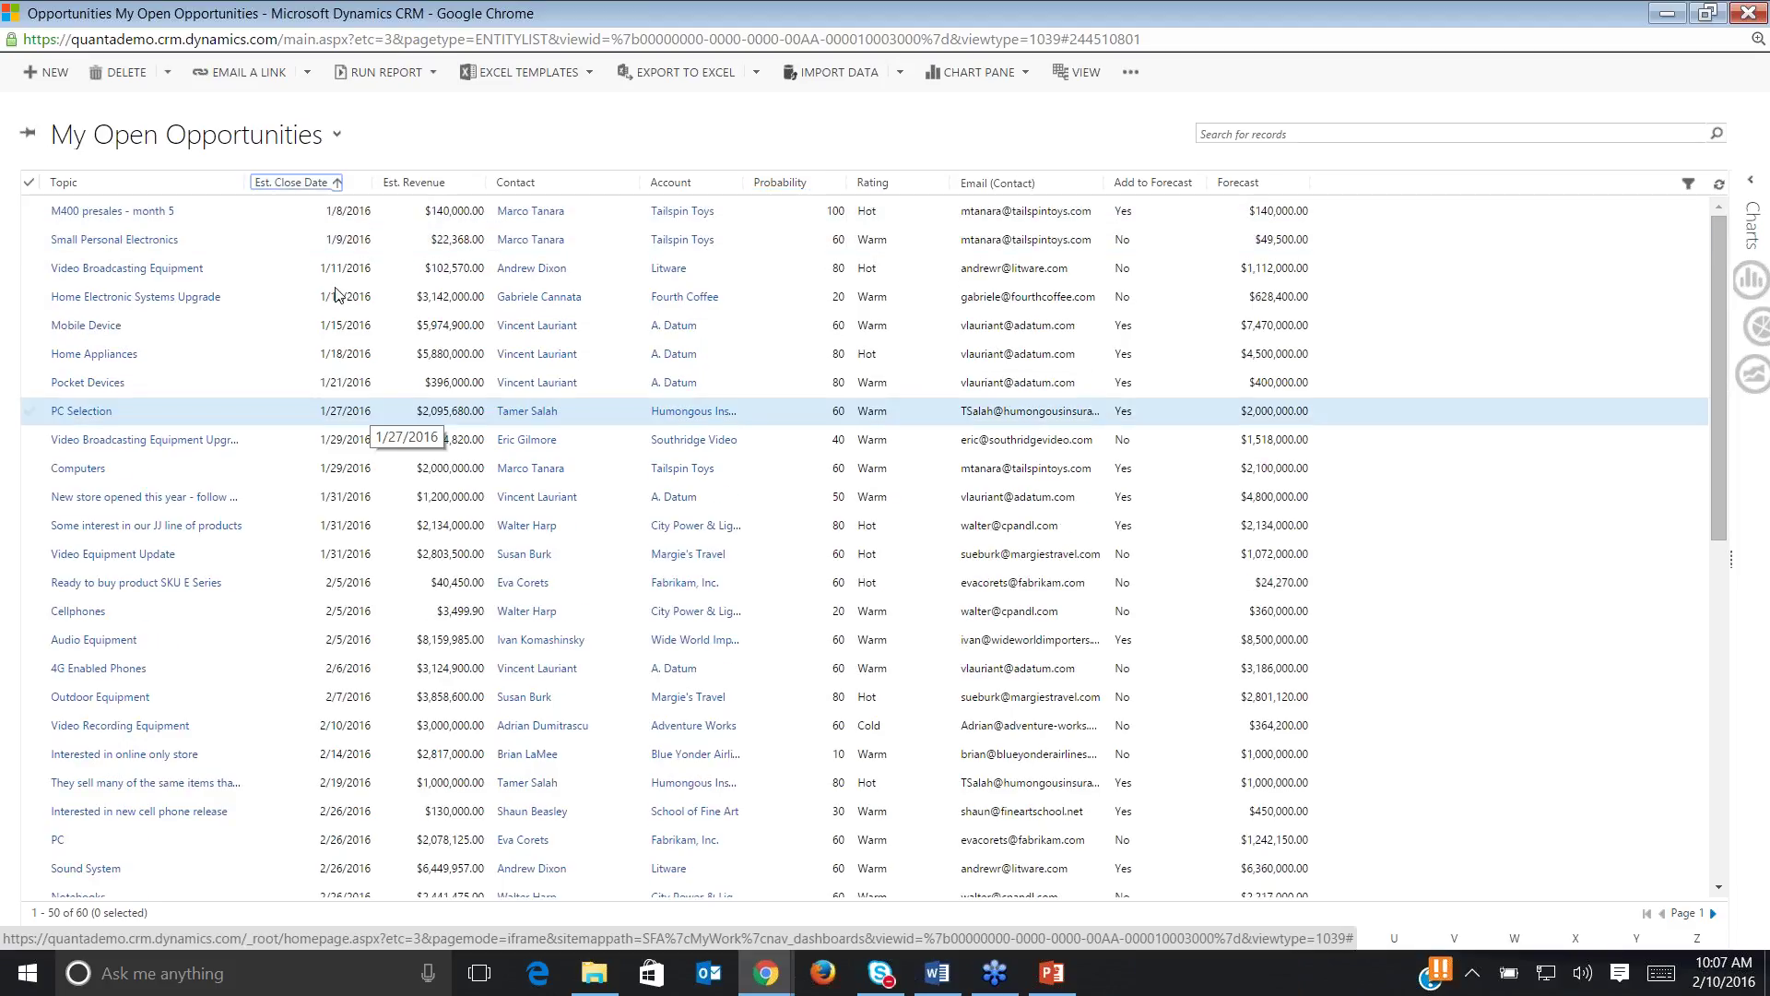
Filter the open opportunities by week to those with an Est. Close Date in this week or next week.
left_click(1687, 187)
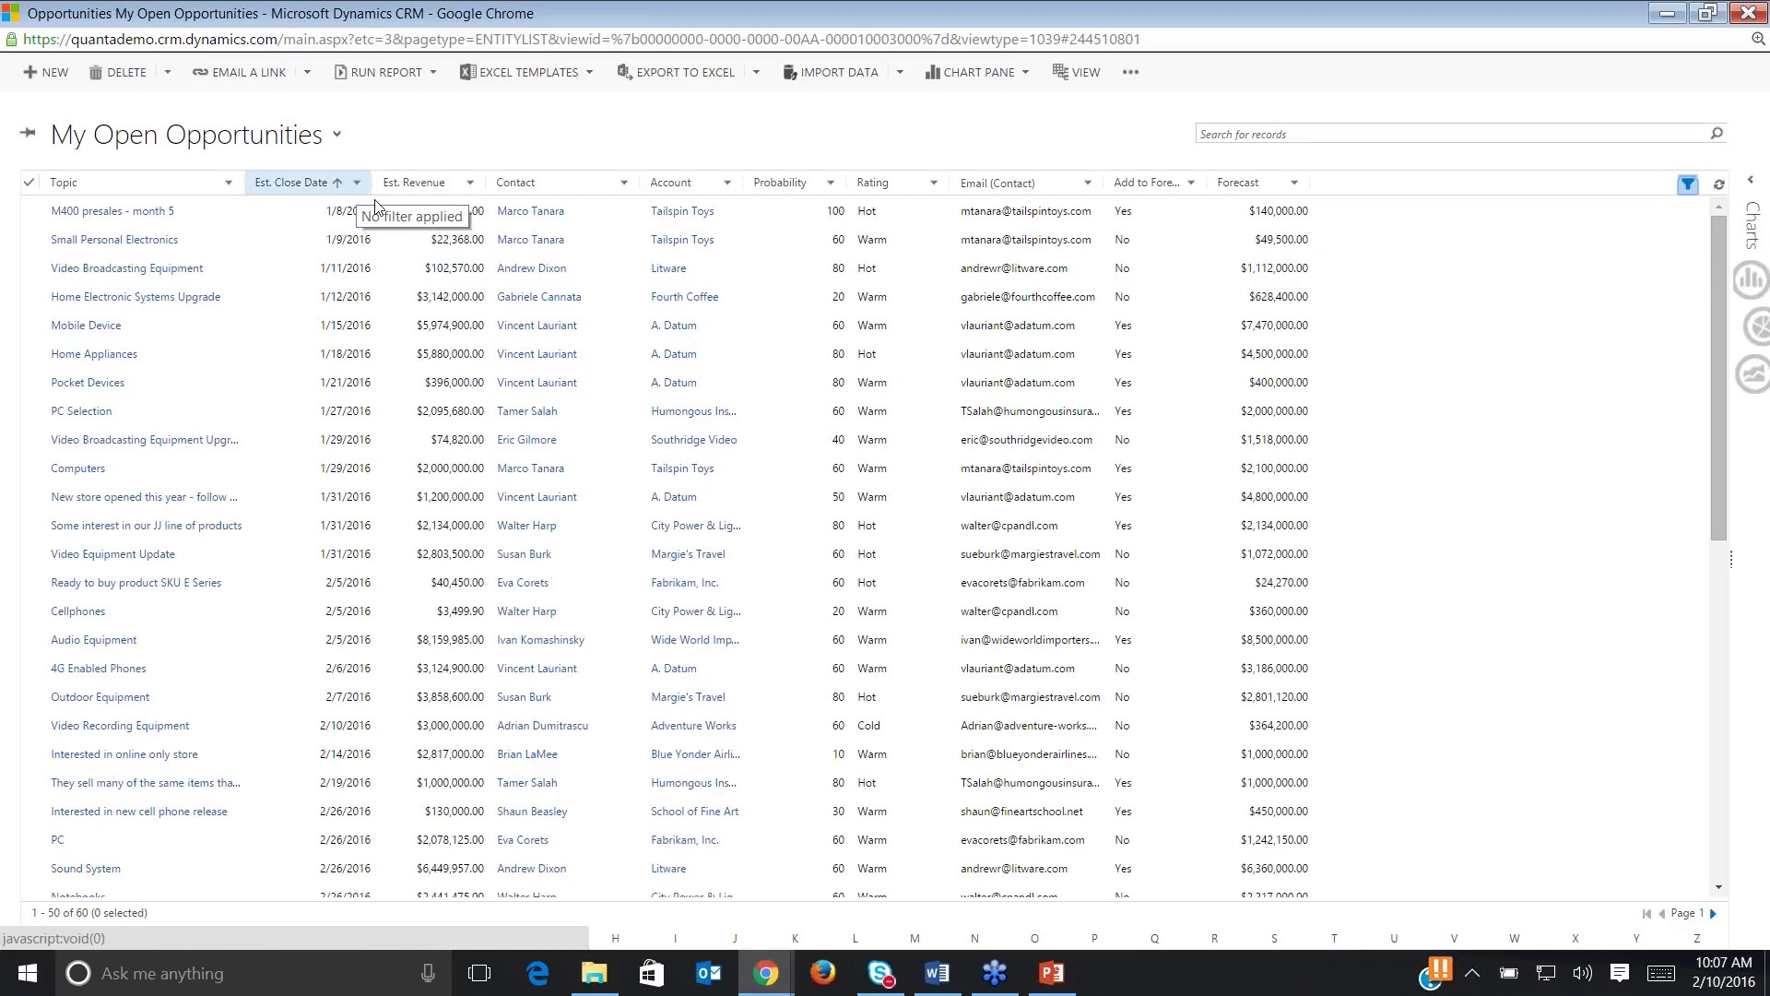
left_click(358, 183)
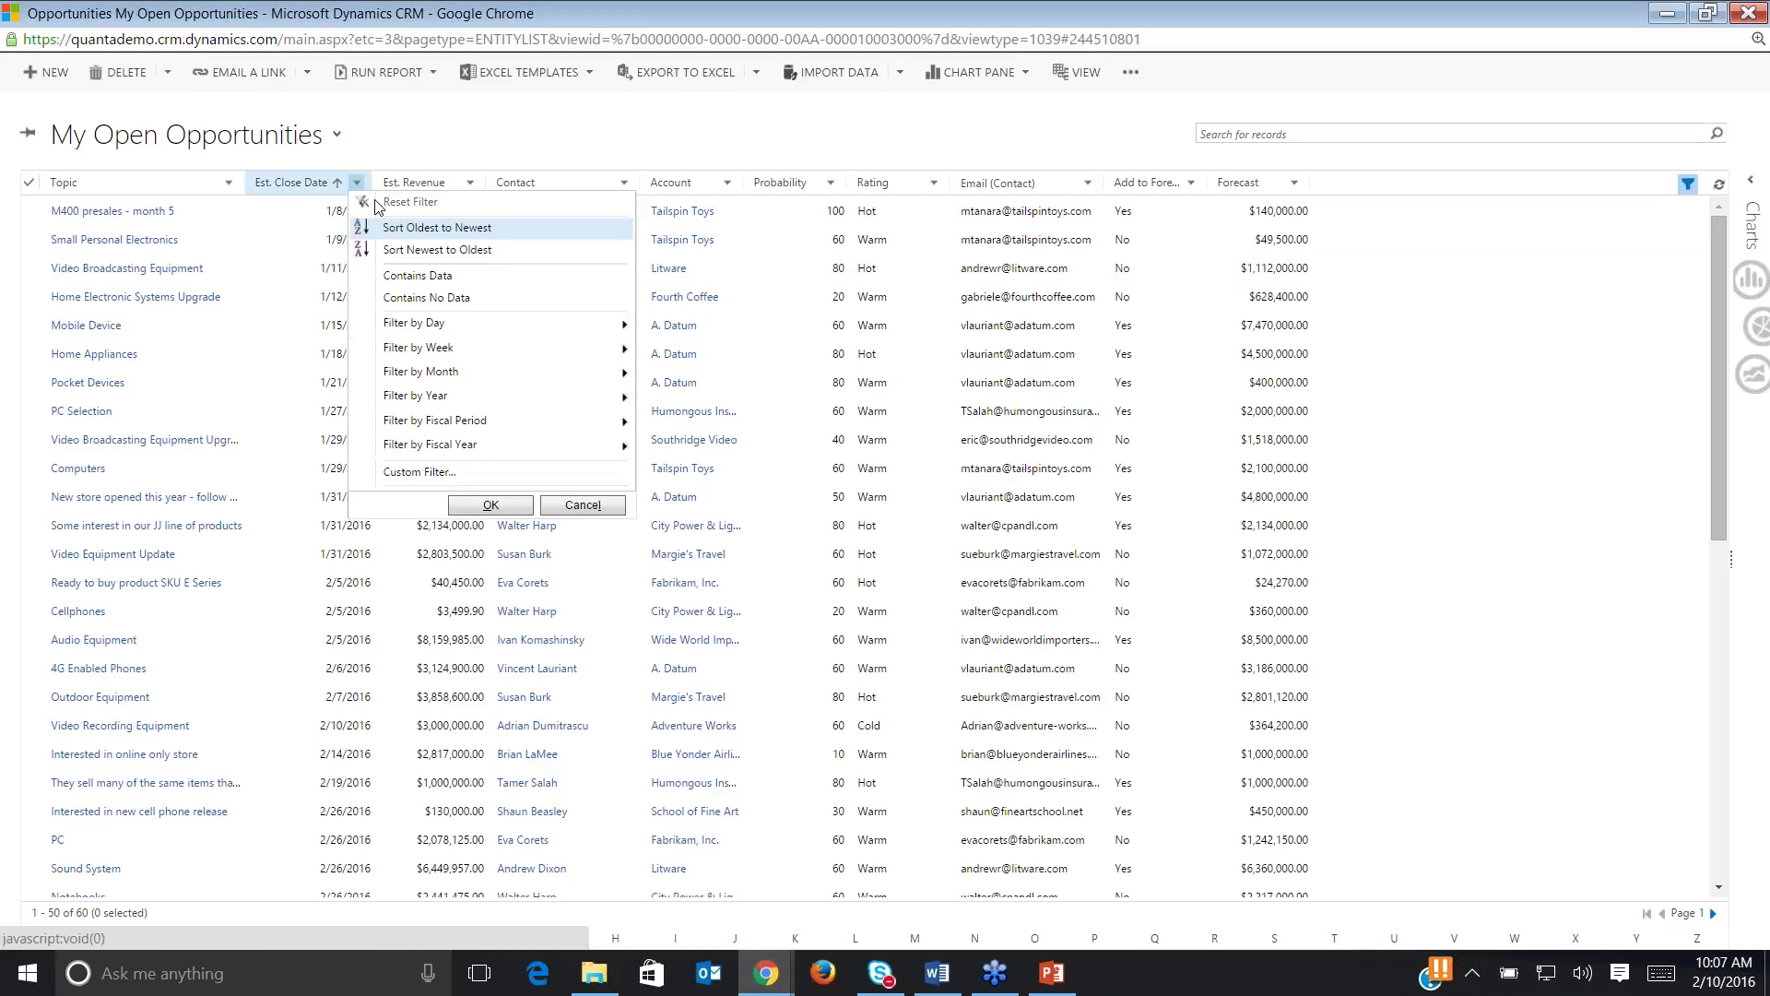
mouse_move(450, 358)
left_click(675, 373)
left_click(675, 397)
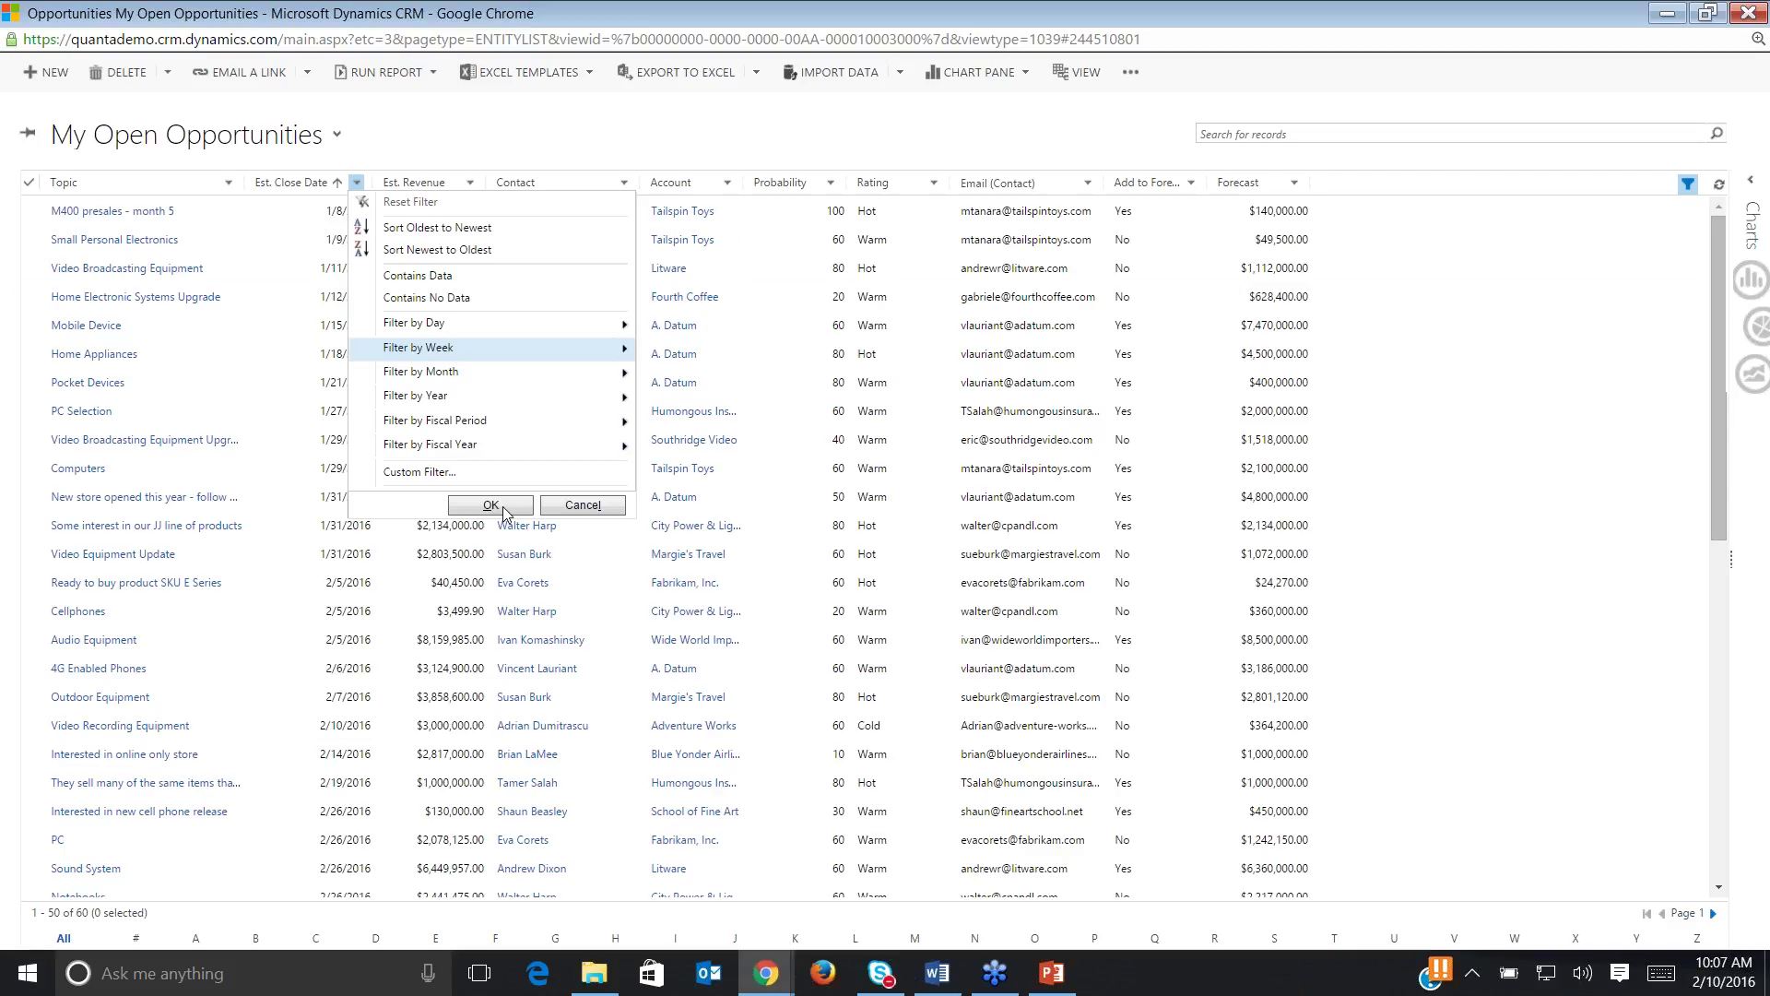
left_click(491, 505)
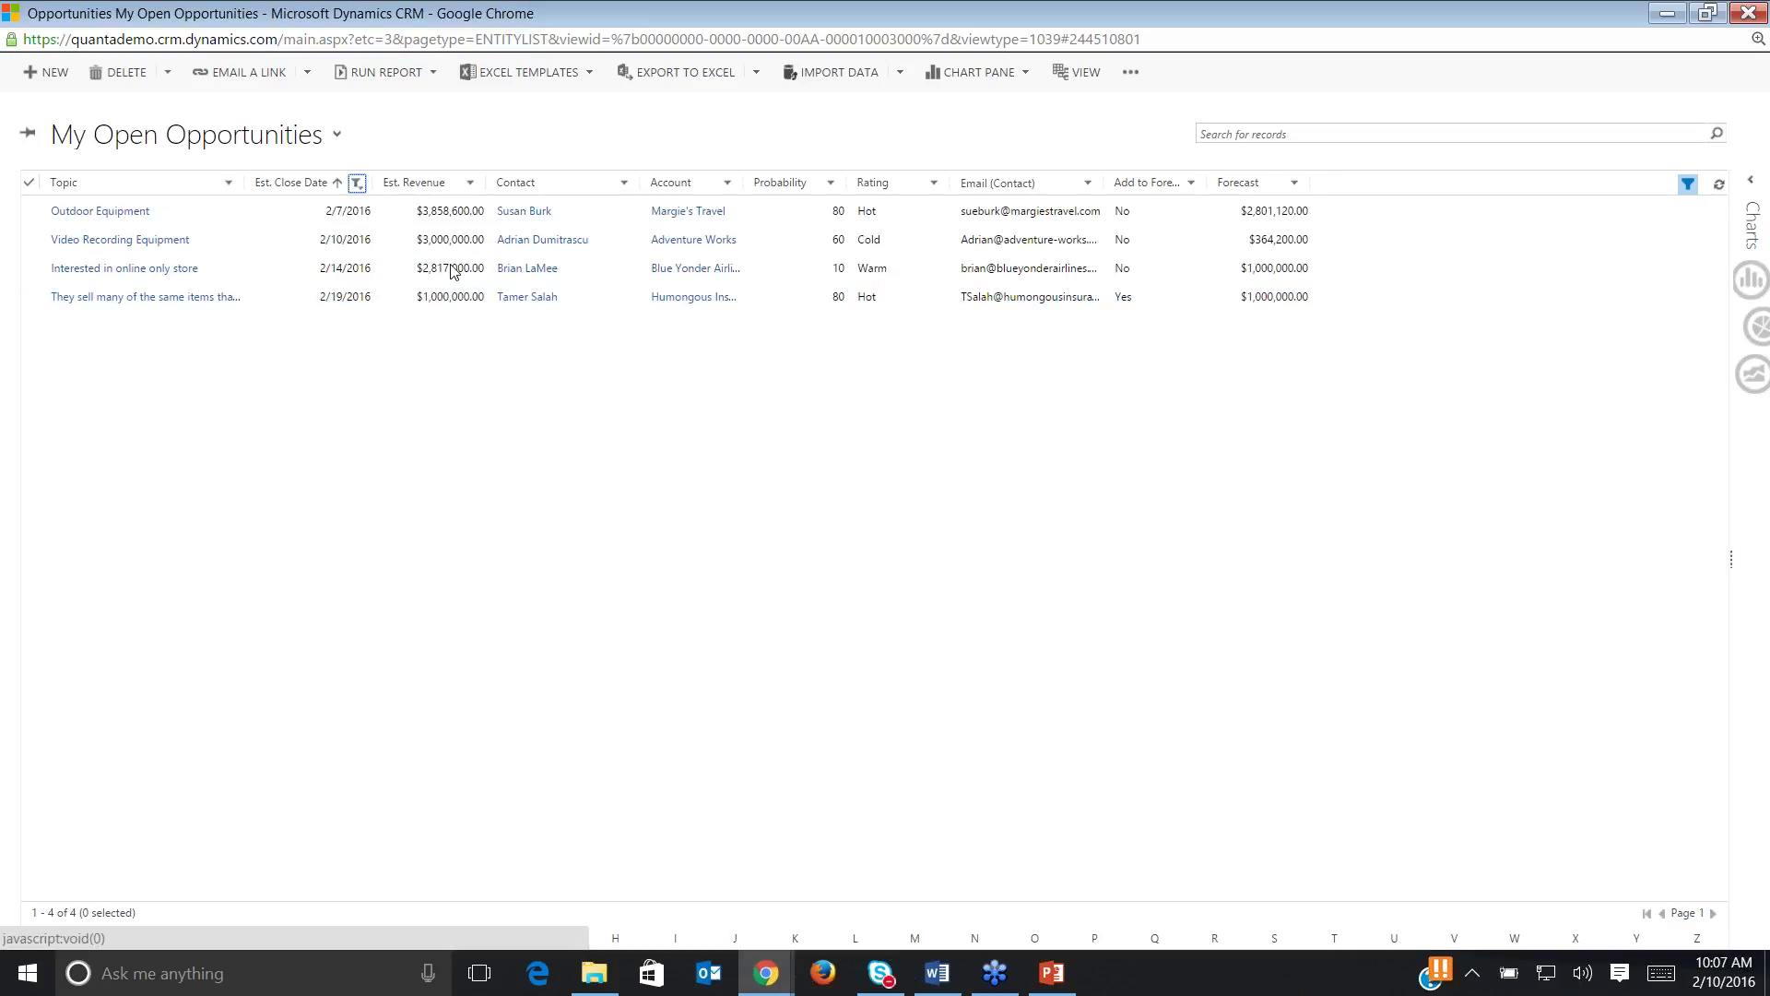
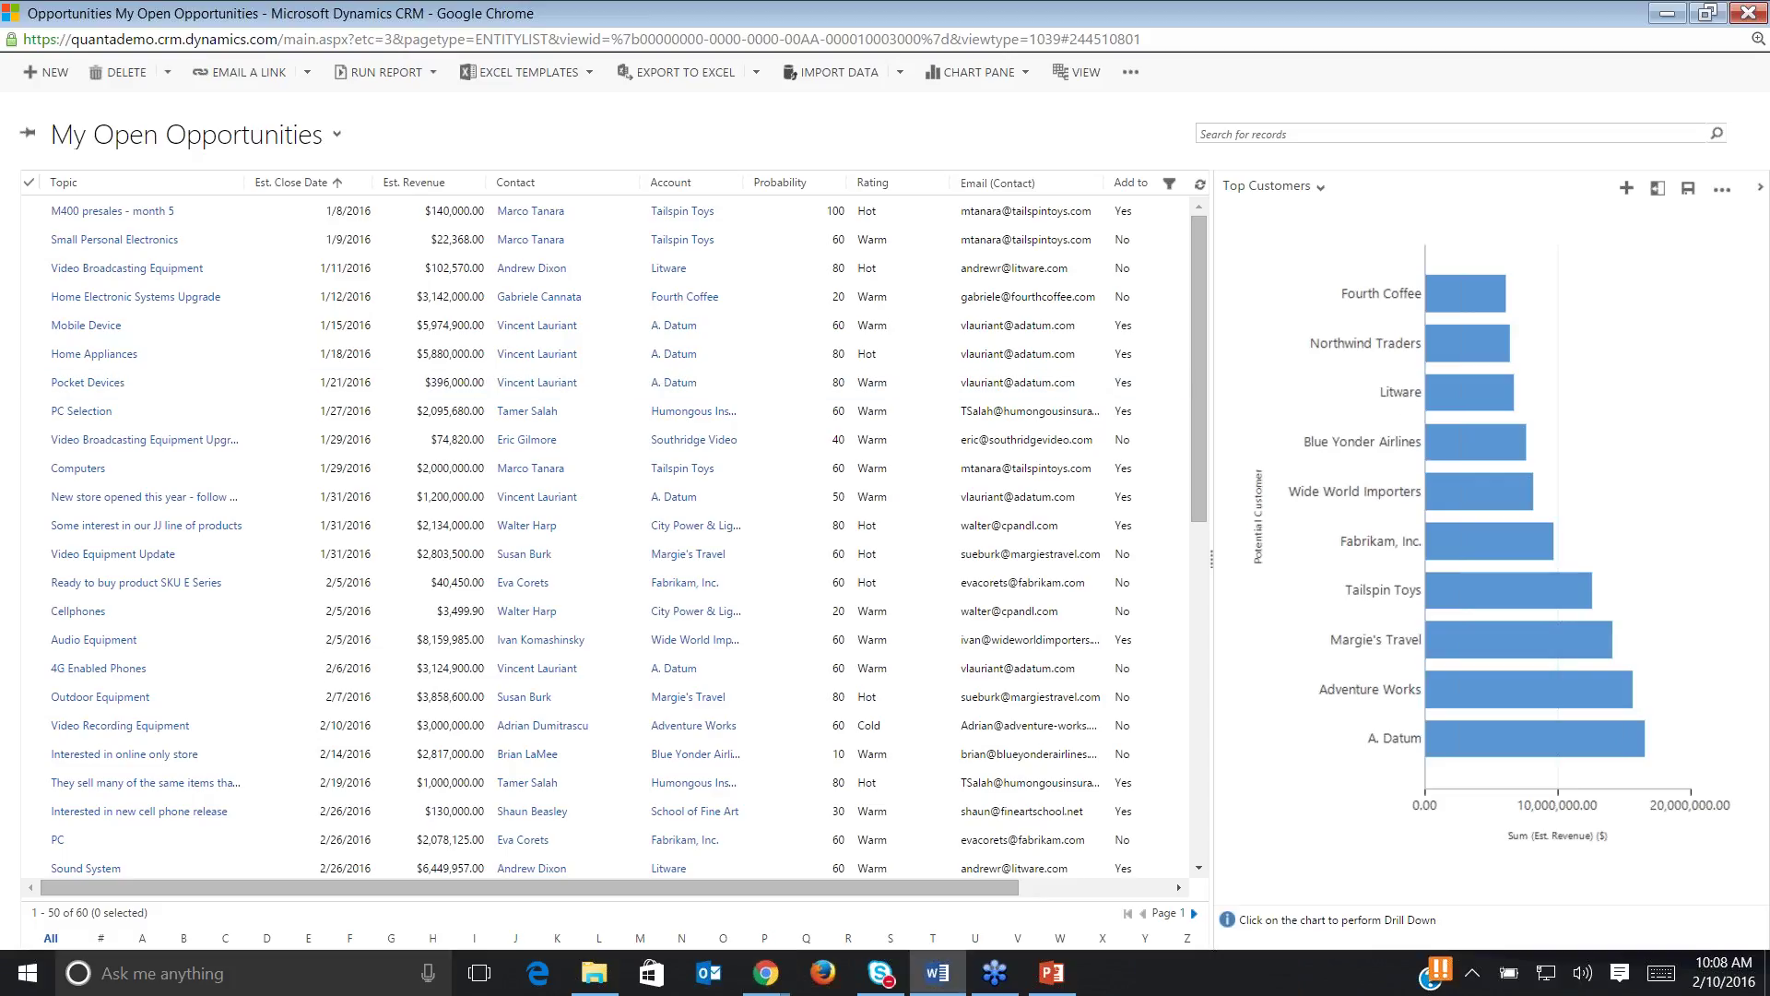
Switch the opportunities chart to Sales Pipeline and widen the chart area beside the list.
left_click(1323, 189)
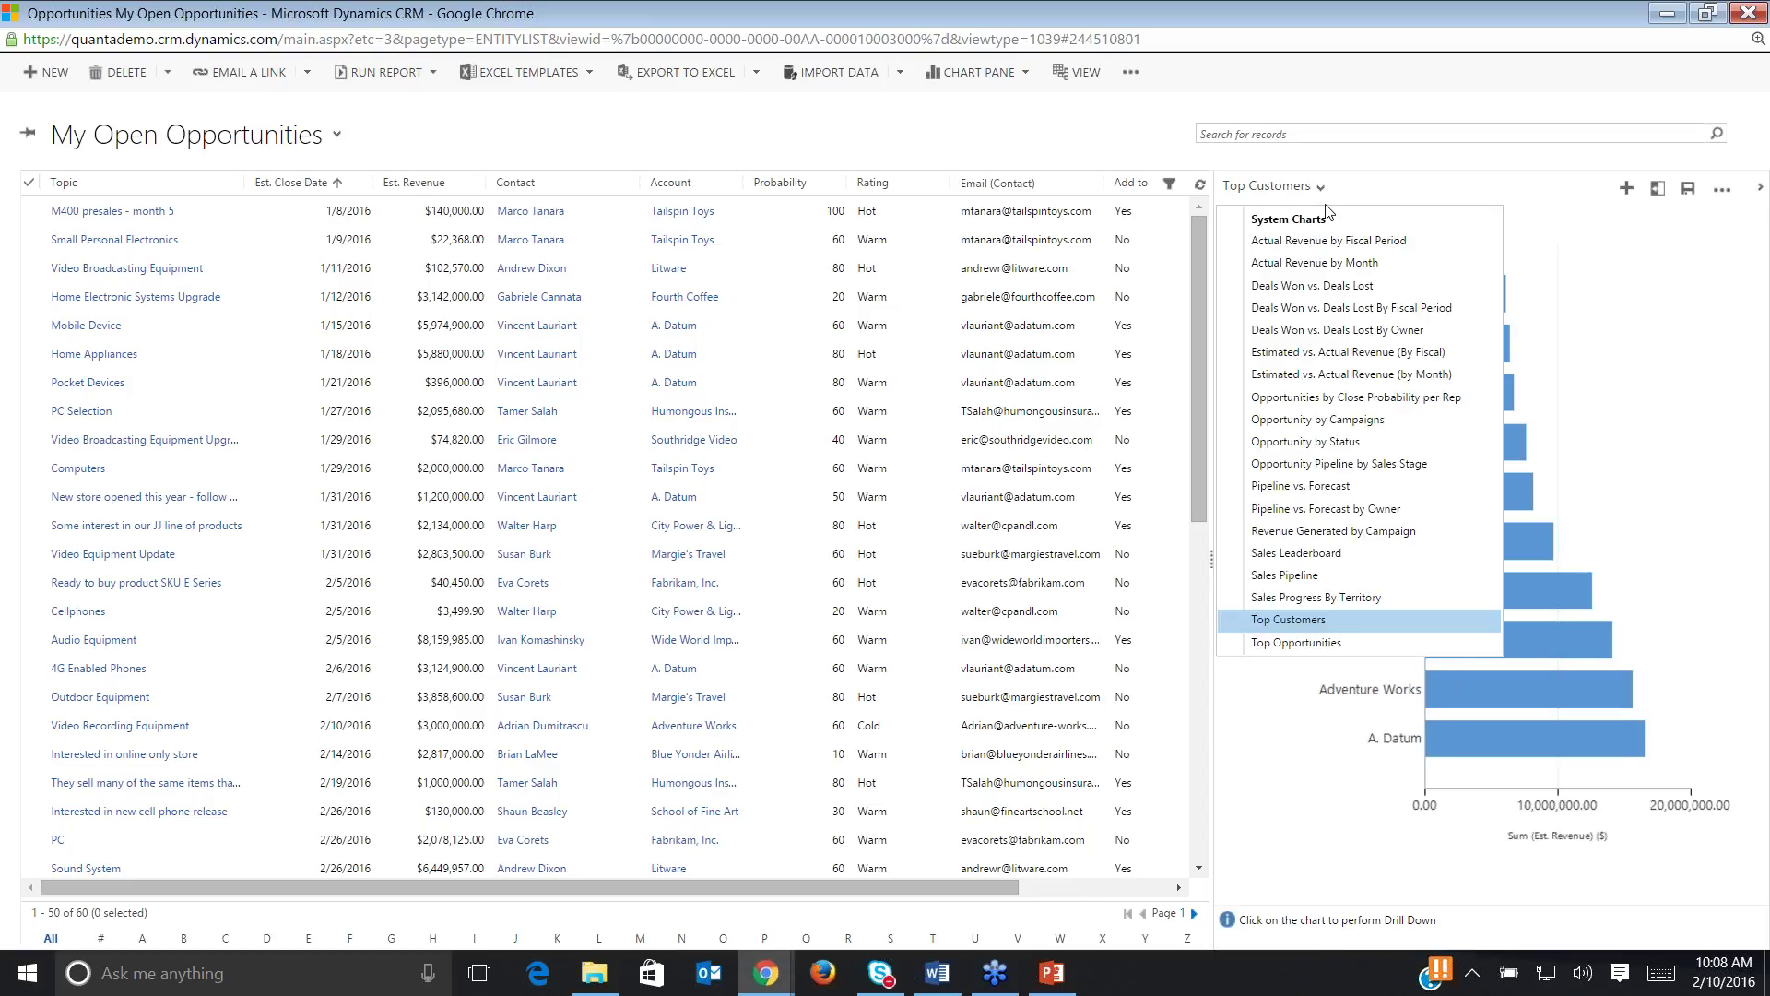
left_click(1313, 577)
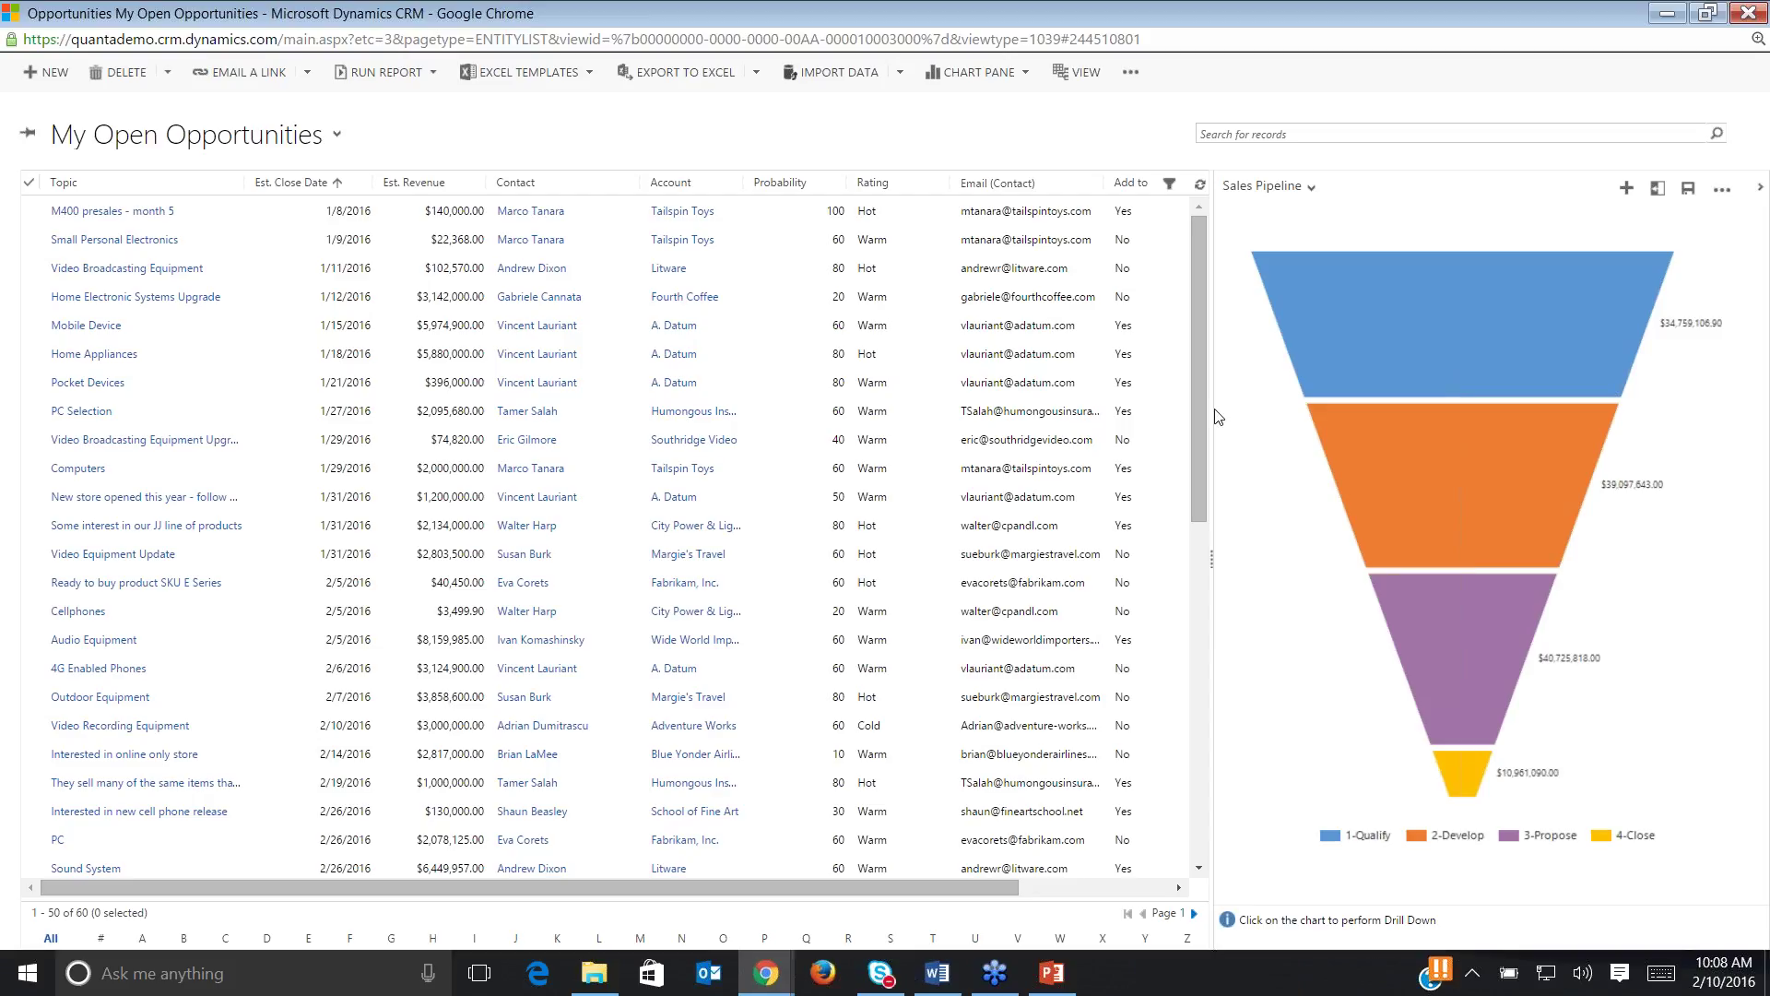
left_click_drag(1210, 559, 1123, 558)
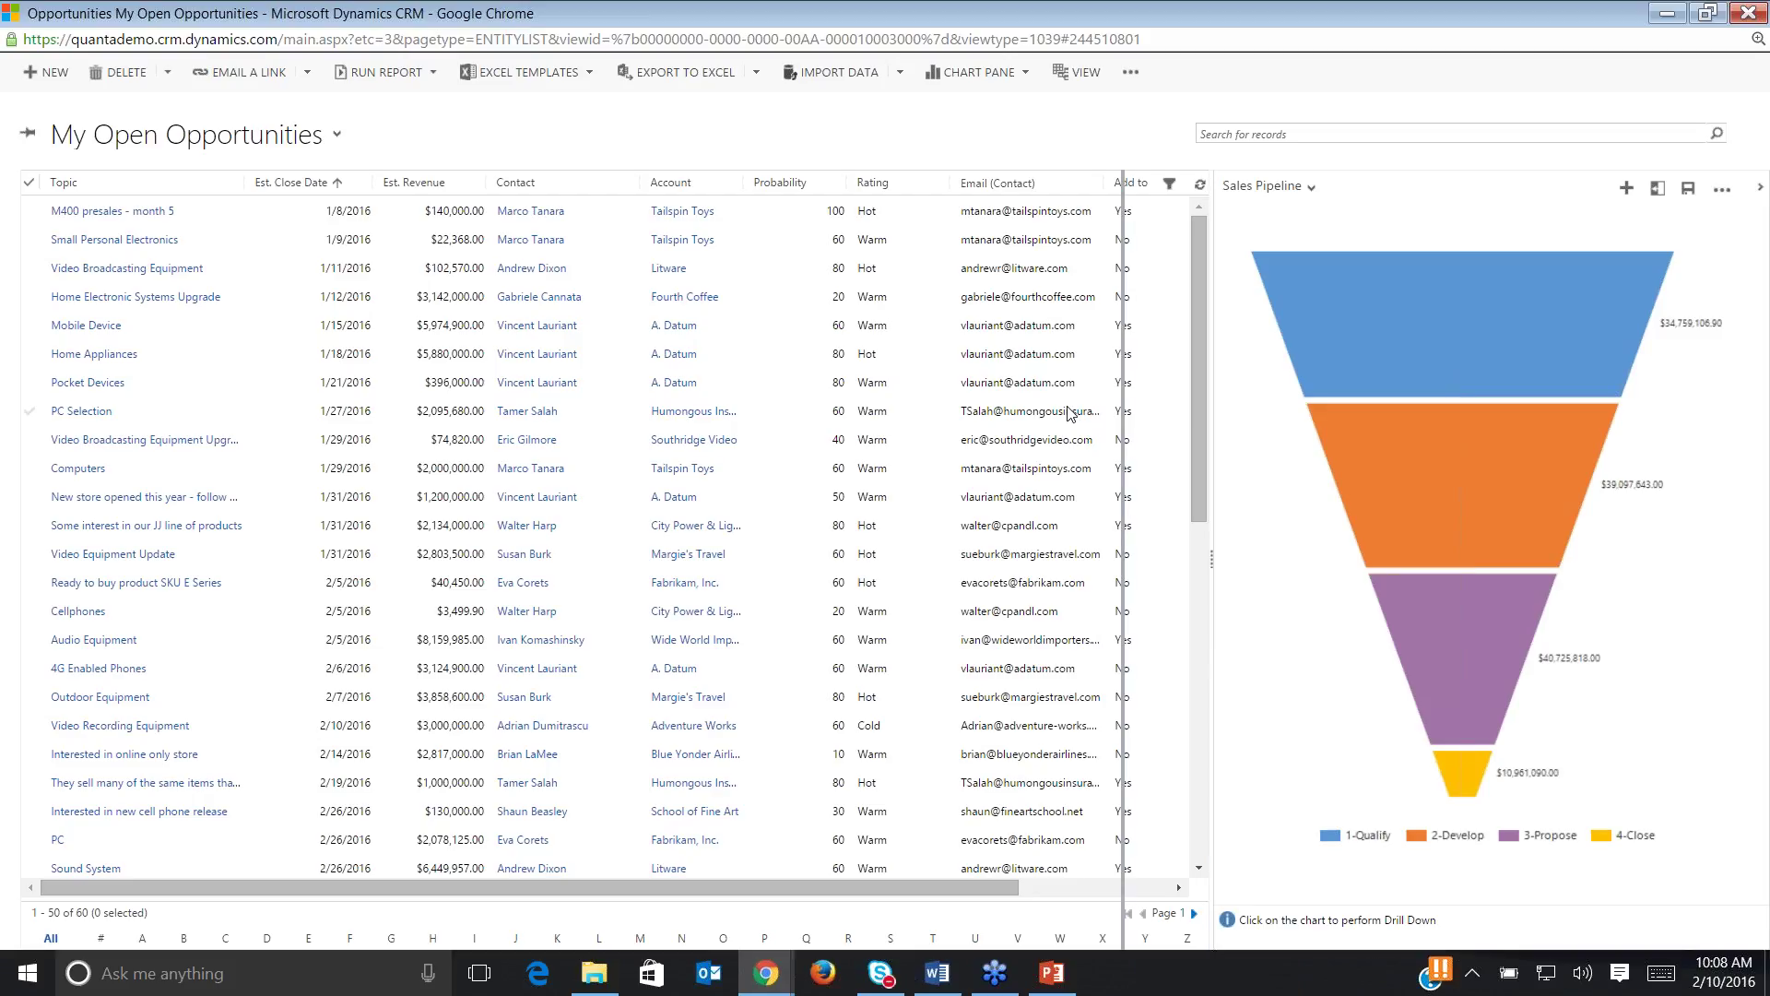
left_click_drag(1070, 412, 1056, 413)
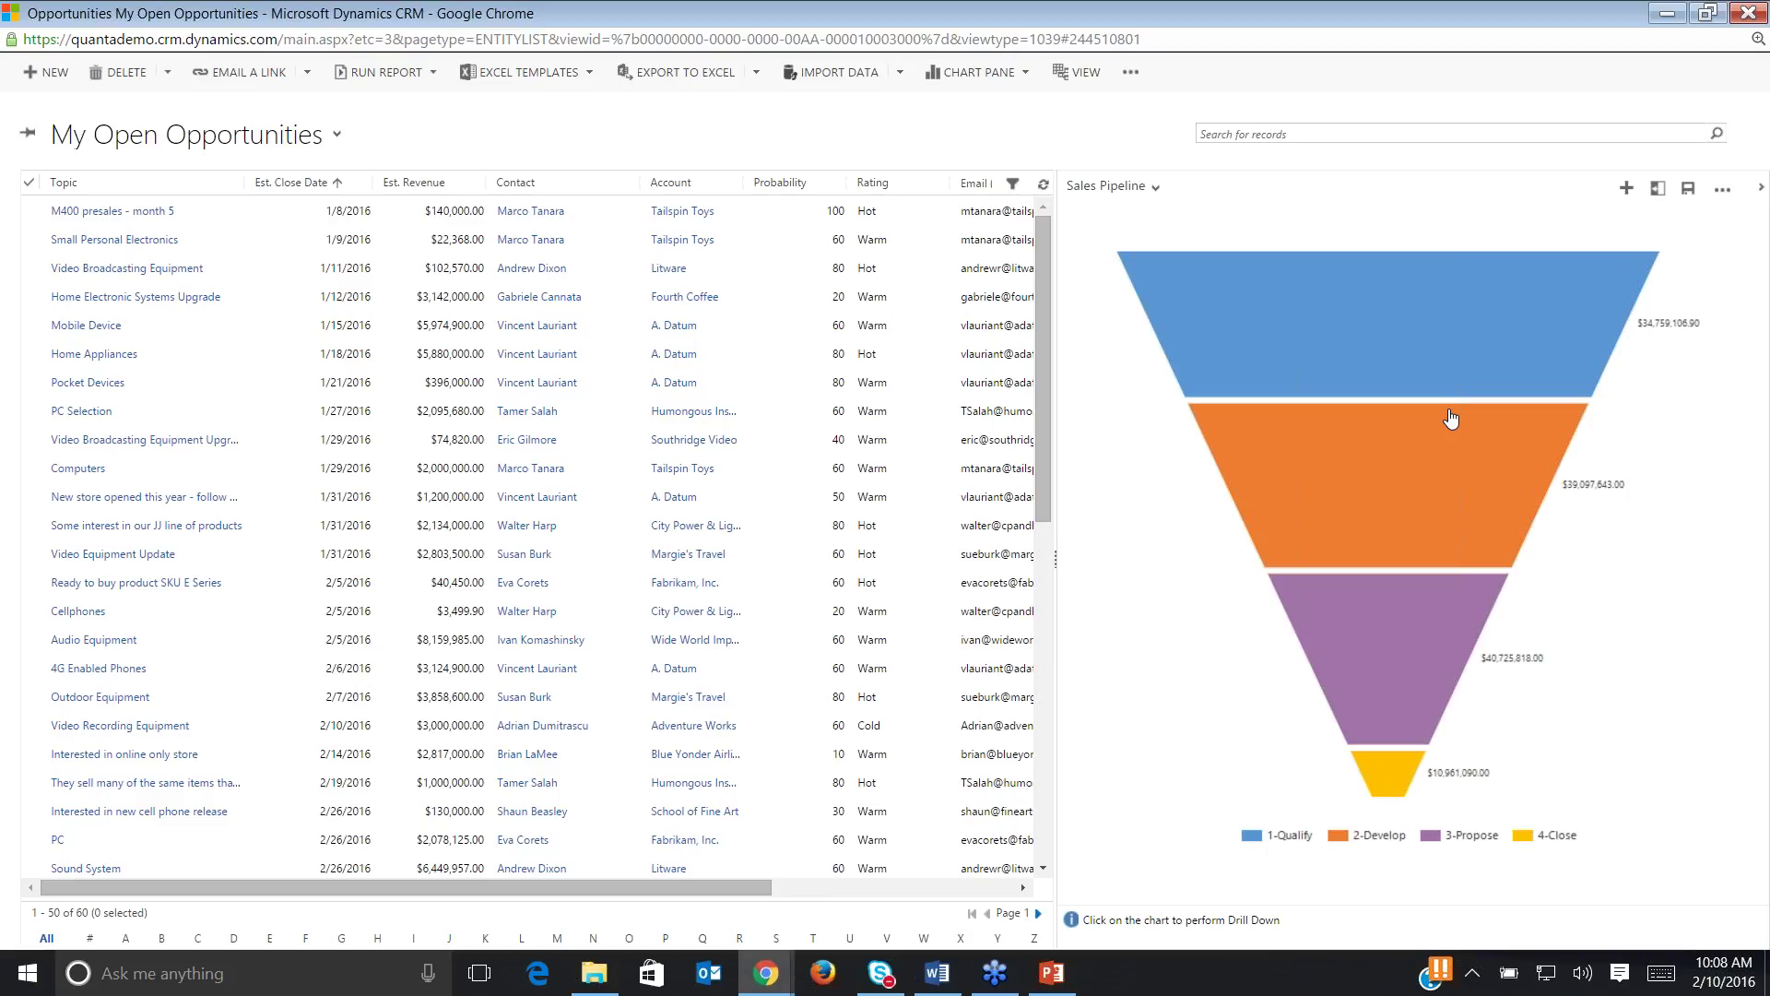
Filter the opportunities through the funnel to the 2-Develop phase and to the 3-Propose phase, and clear the phase selection.
mouse_move(1481, 339)
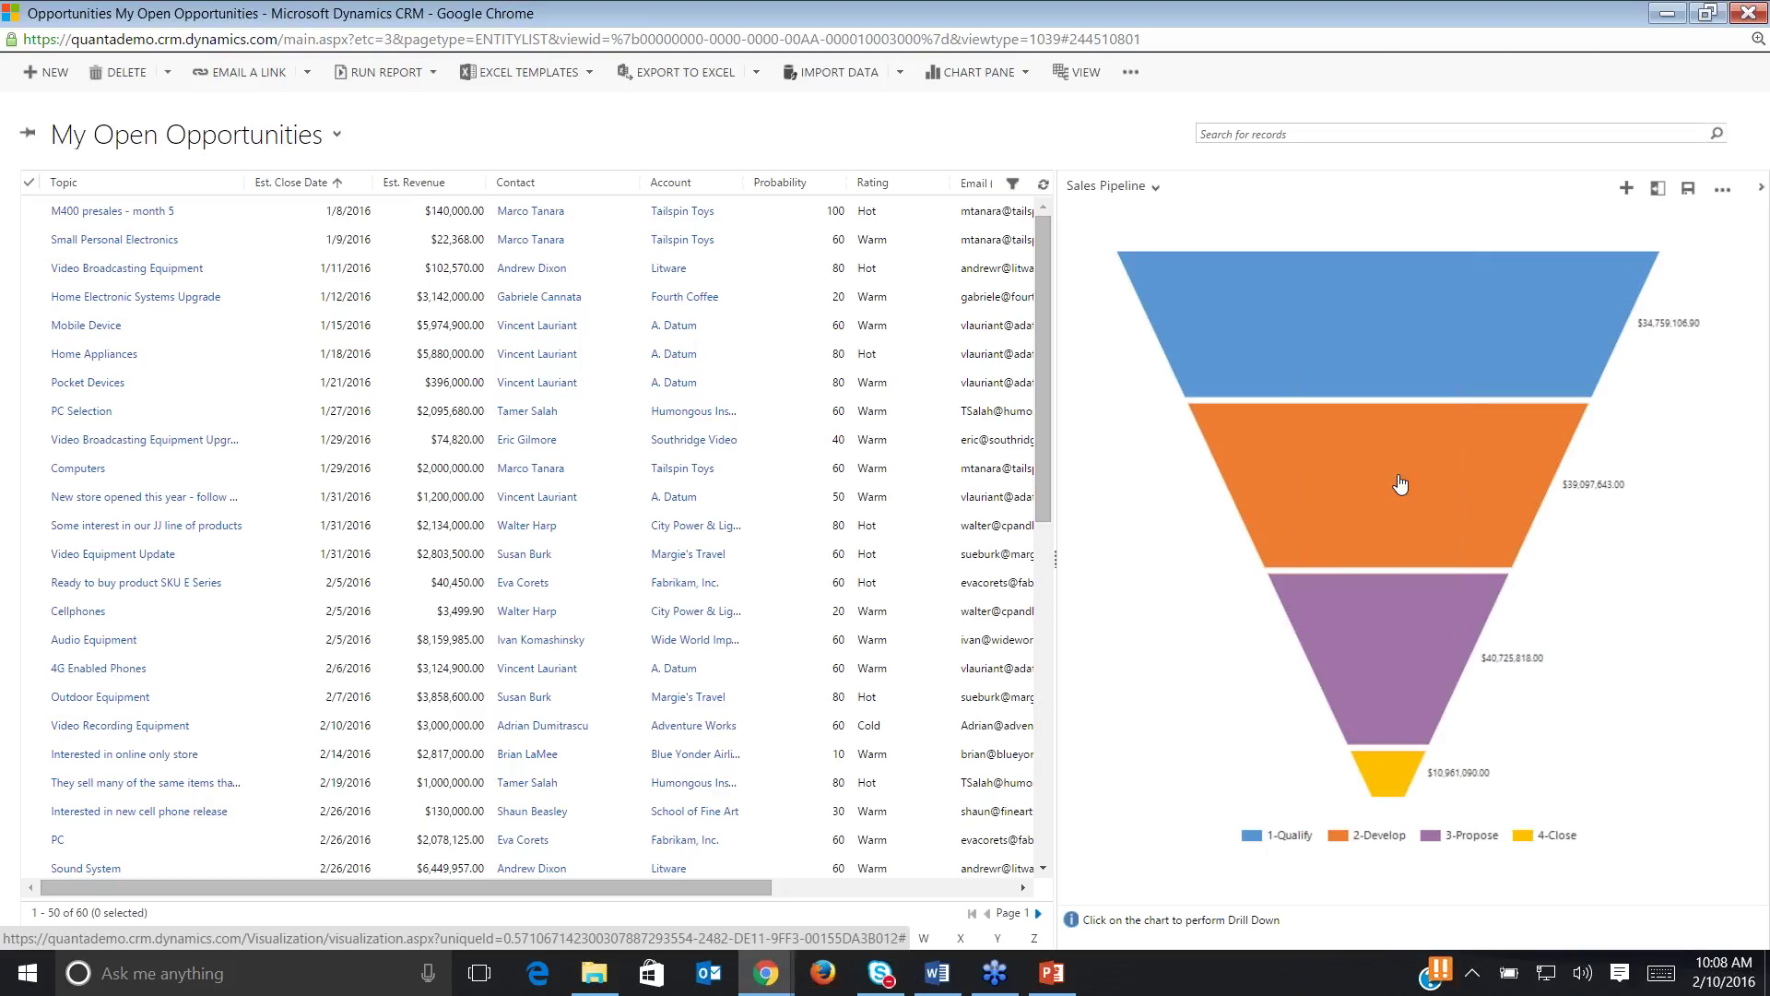
mouse_move(1401, 484)
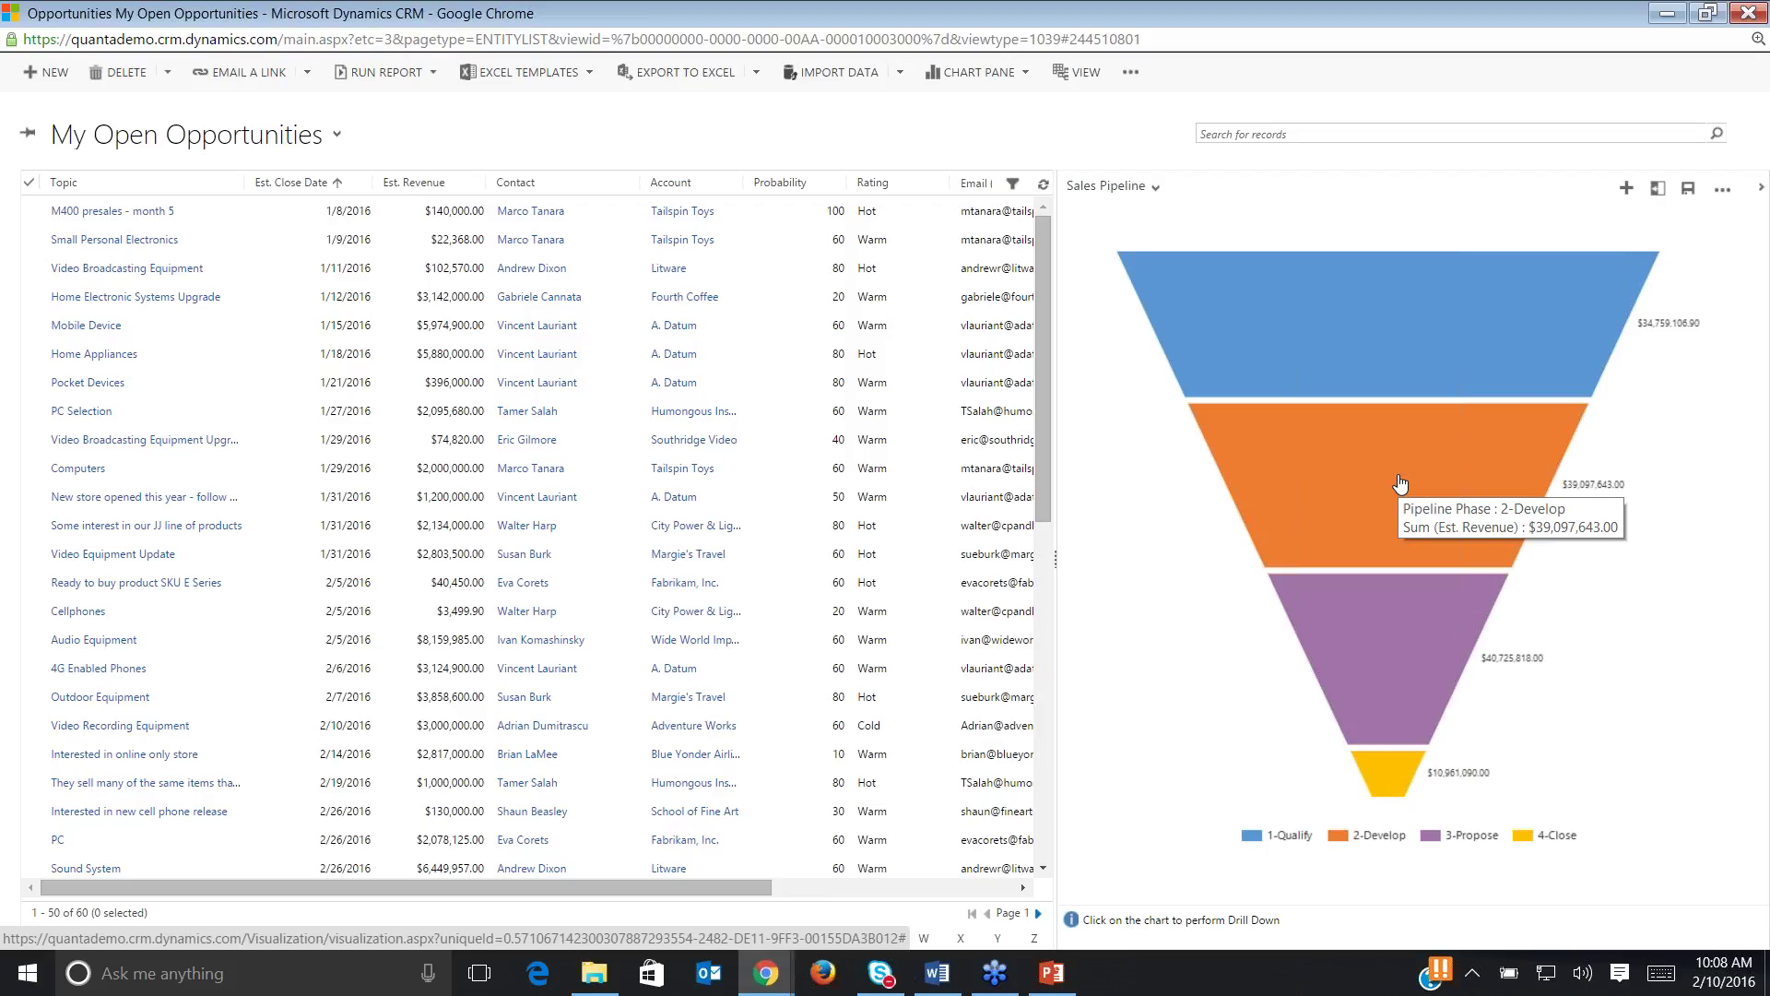
left_click(1396, 478)
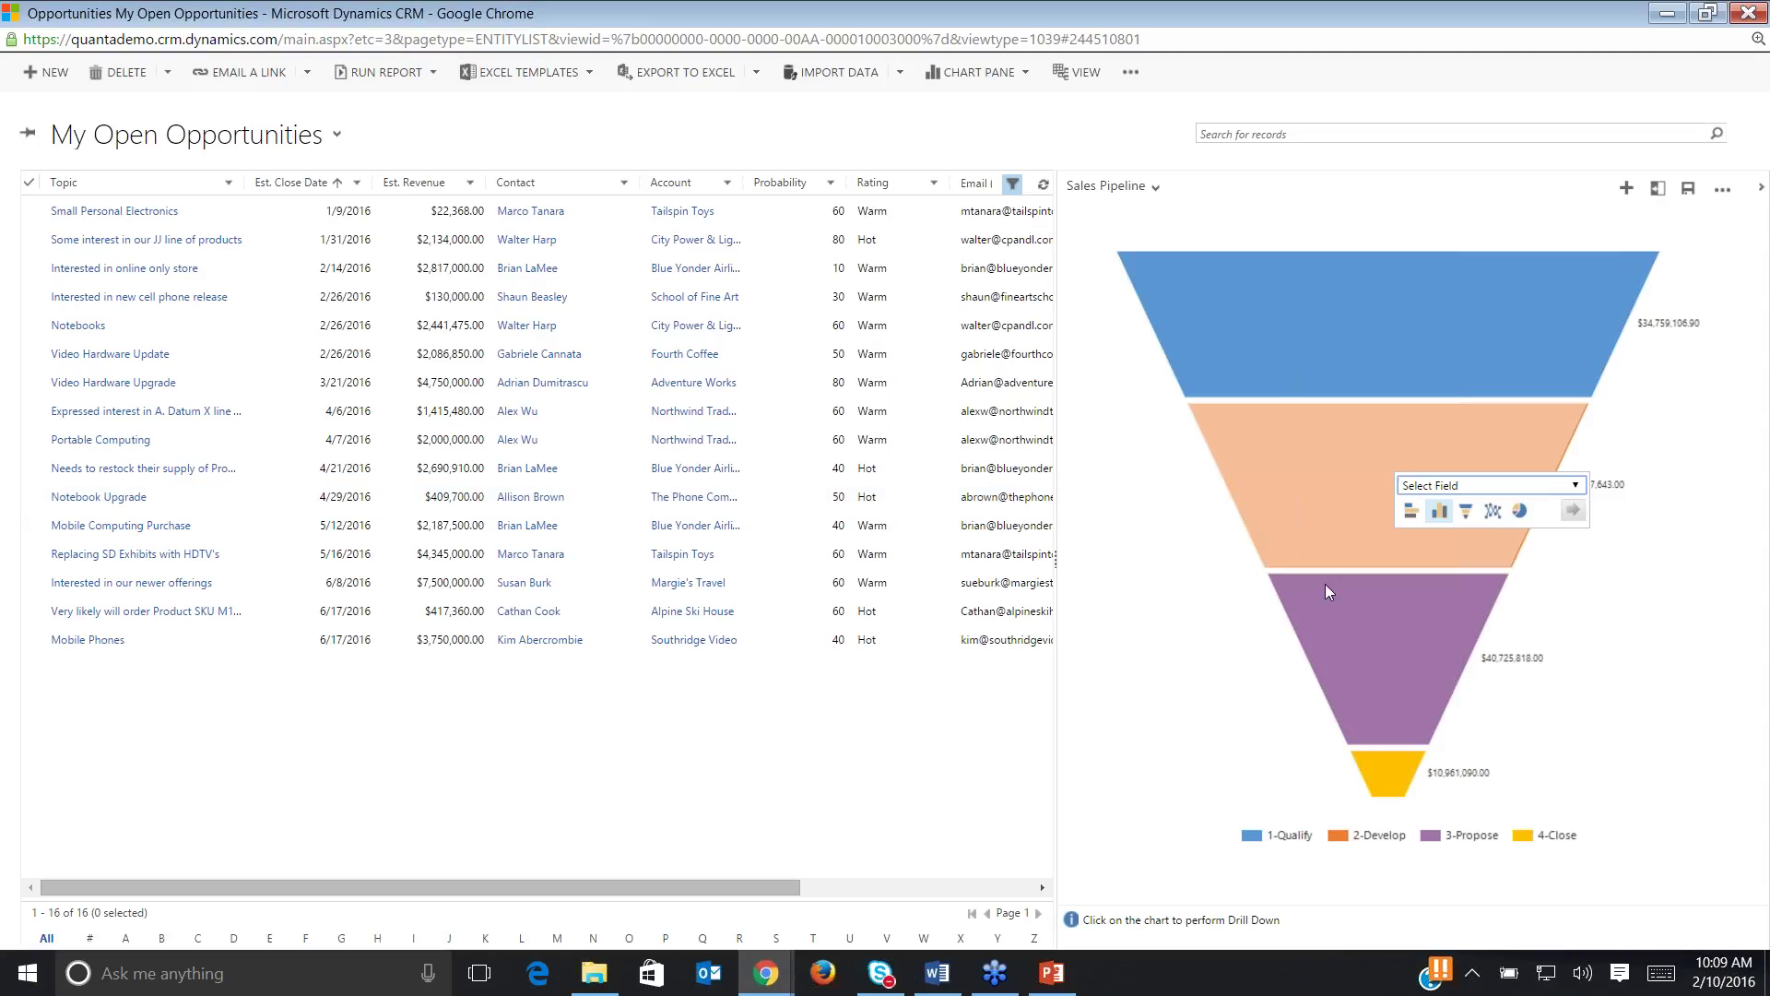
left_click(1381, 657)
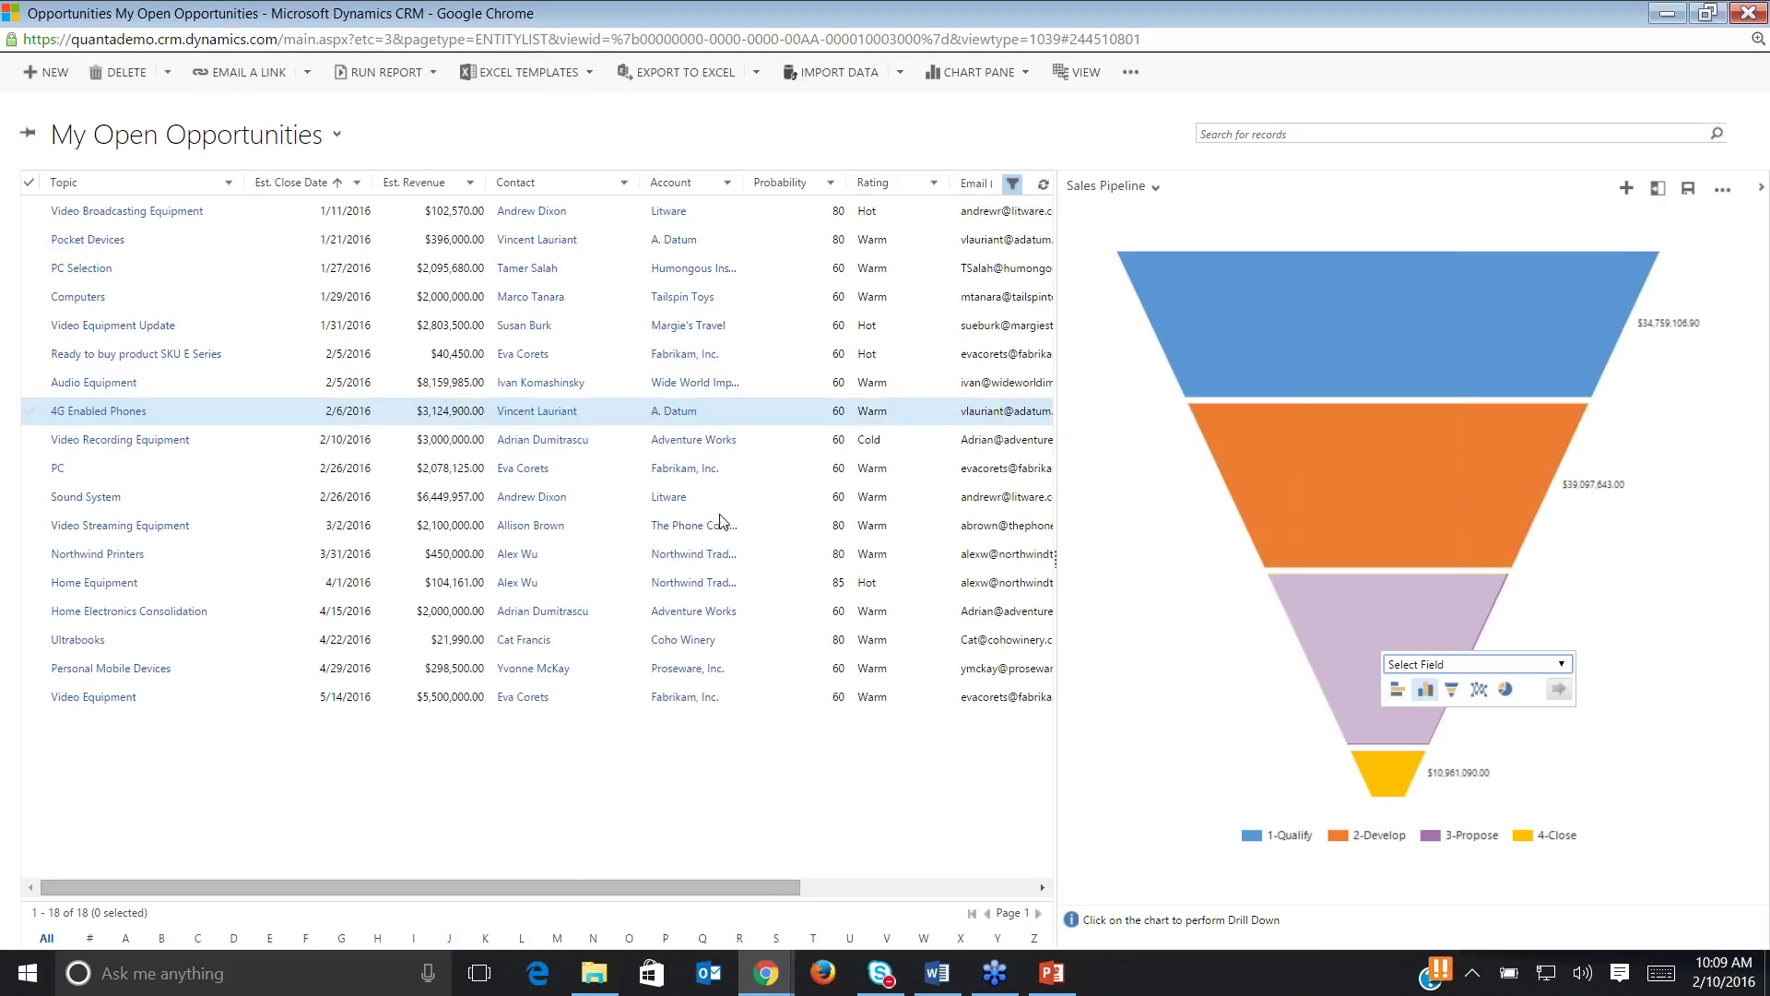
left_click(1329, 453)
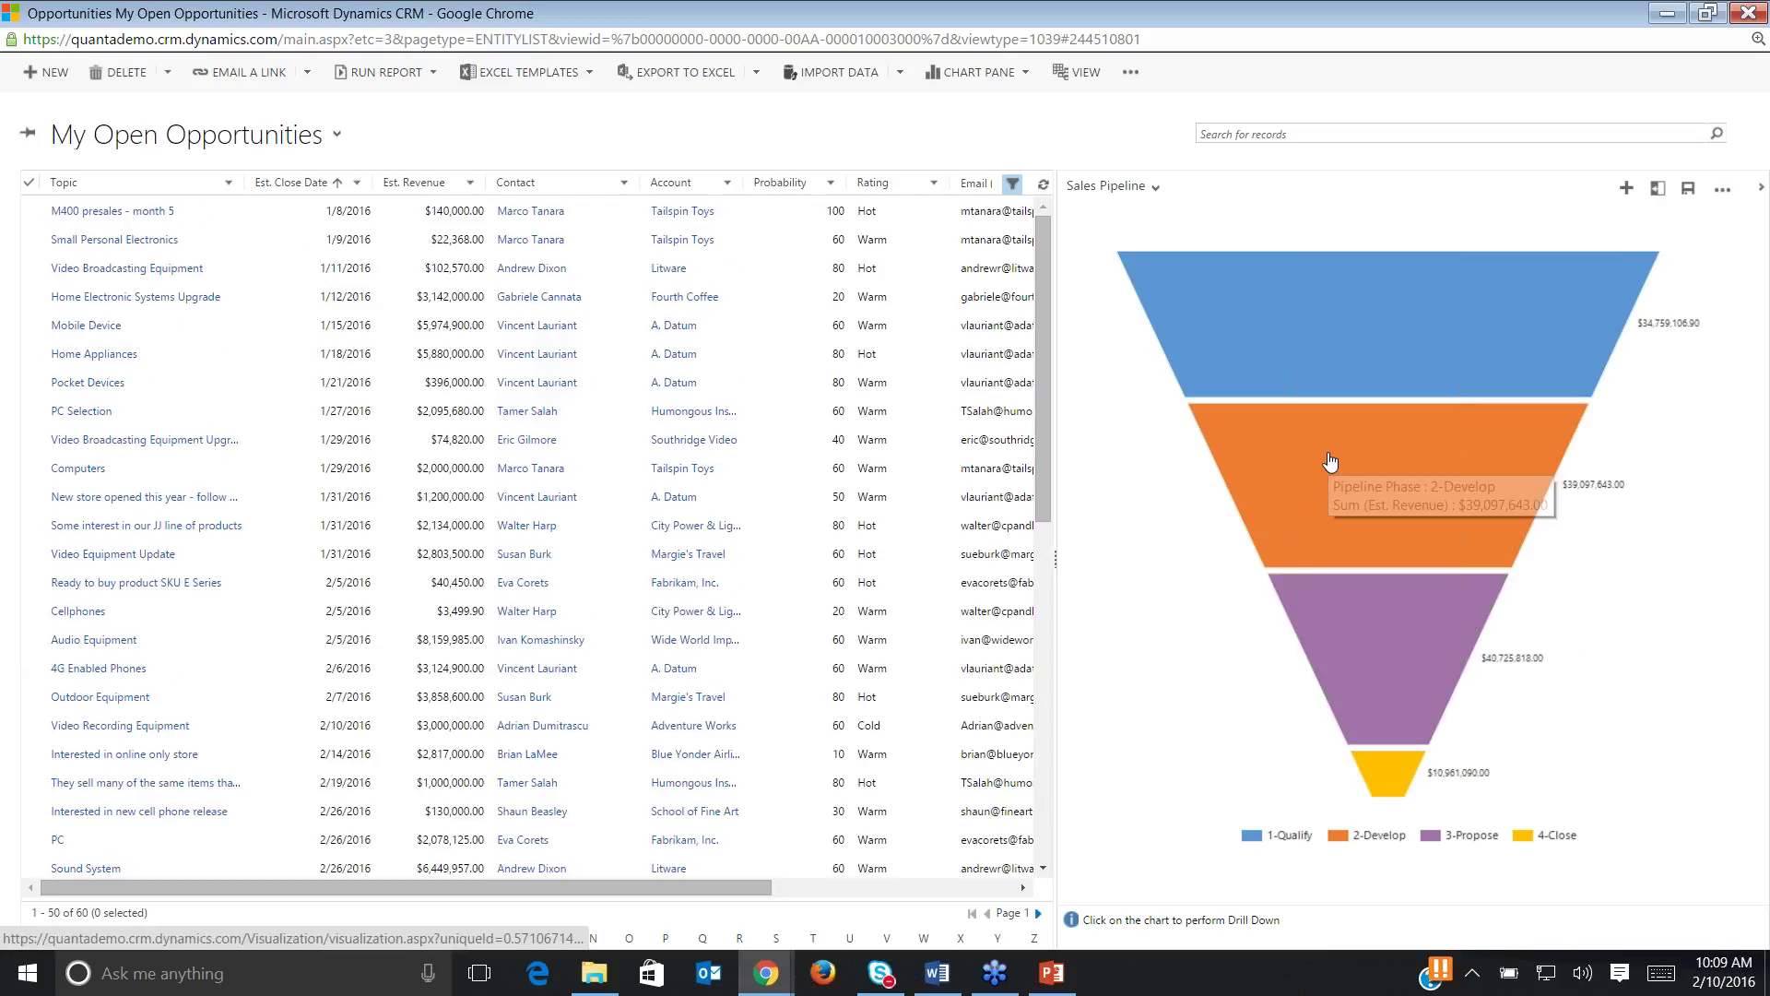
Drill the funnel's 2-Develop phase down by Account as a column chart.
mouse_move(1330, 461)
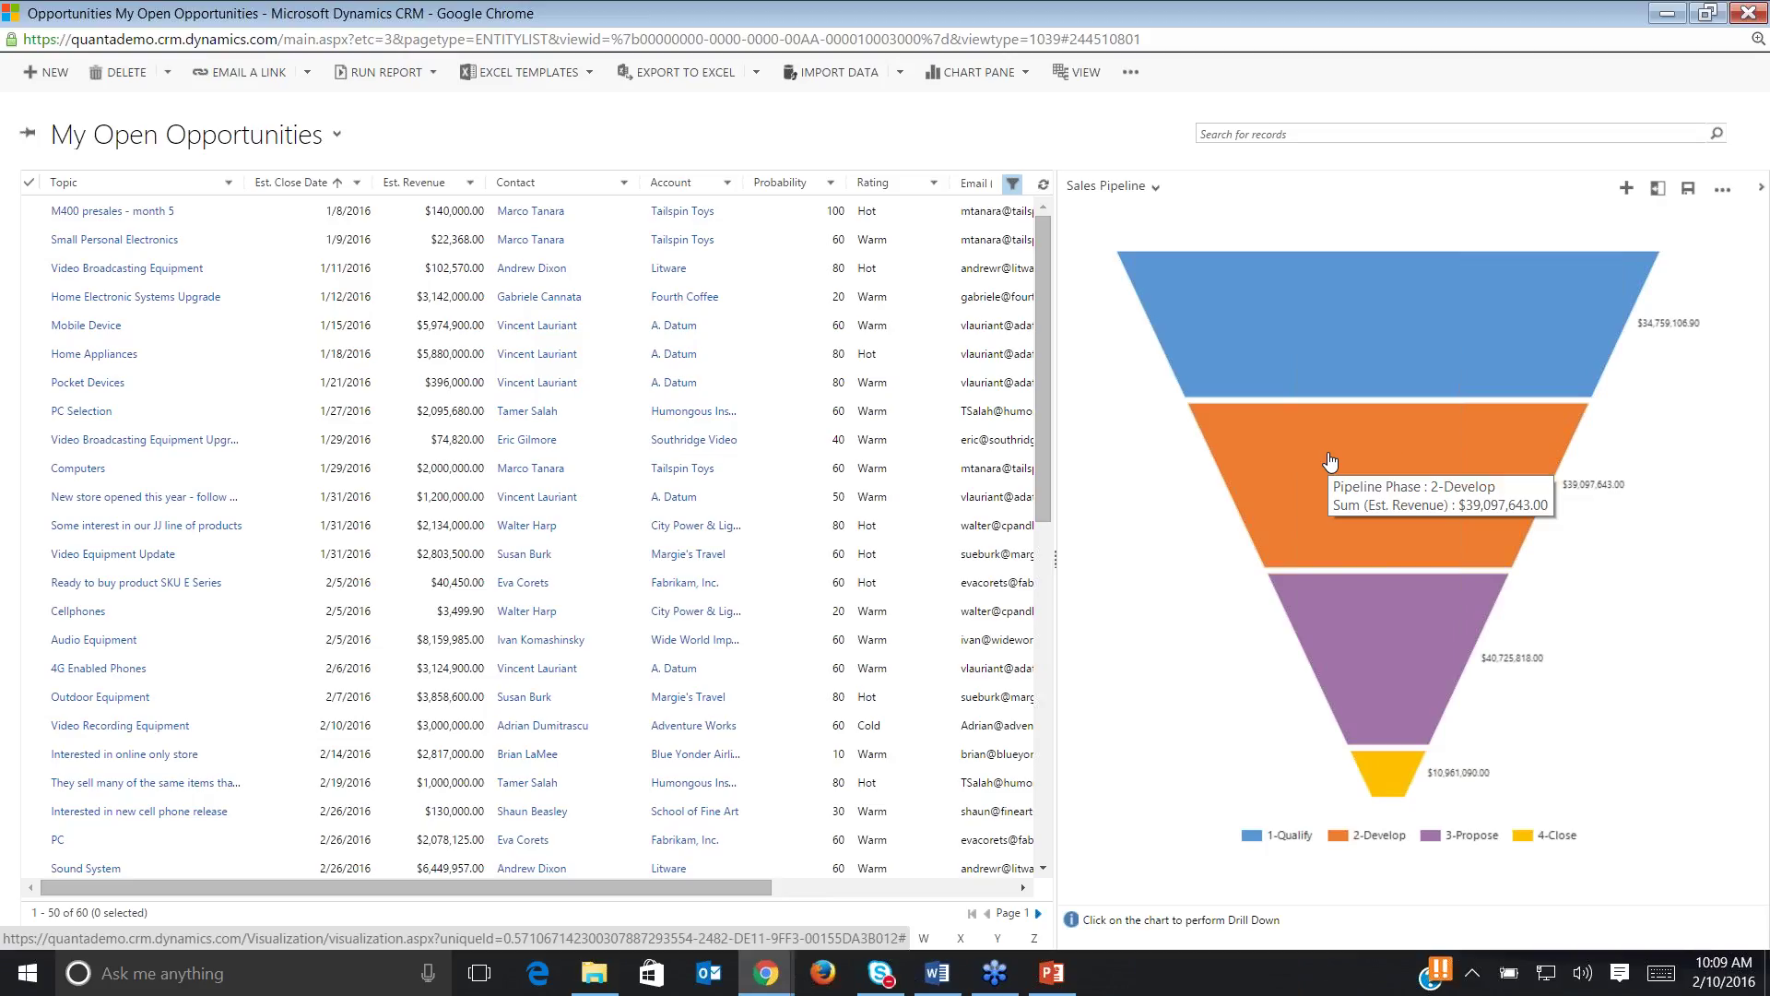
left_click(1393, 450)
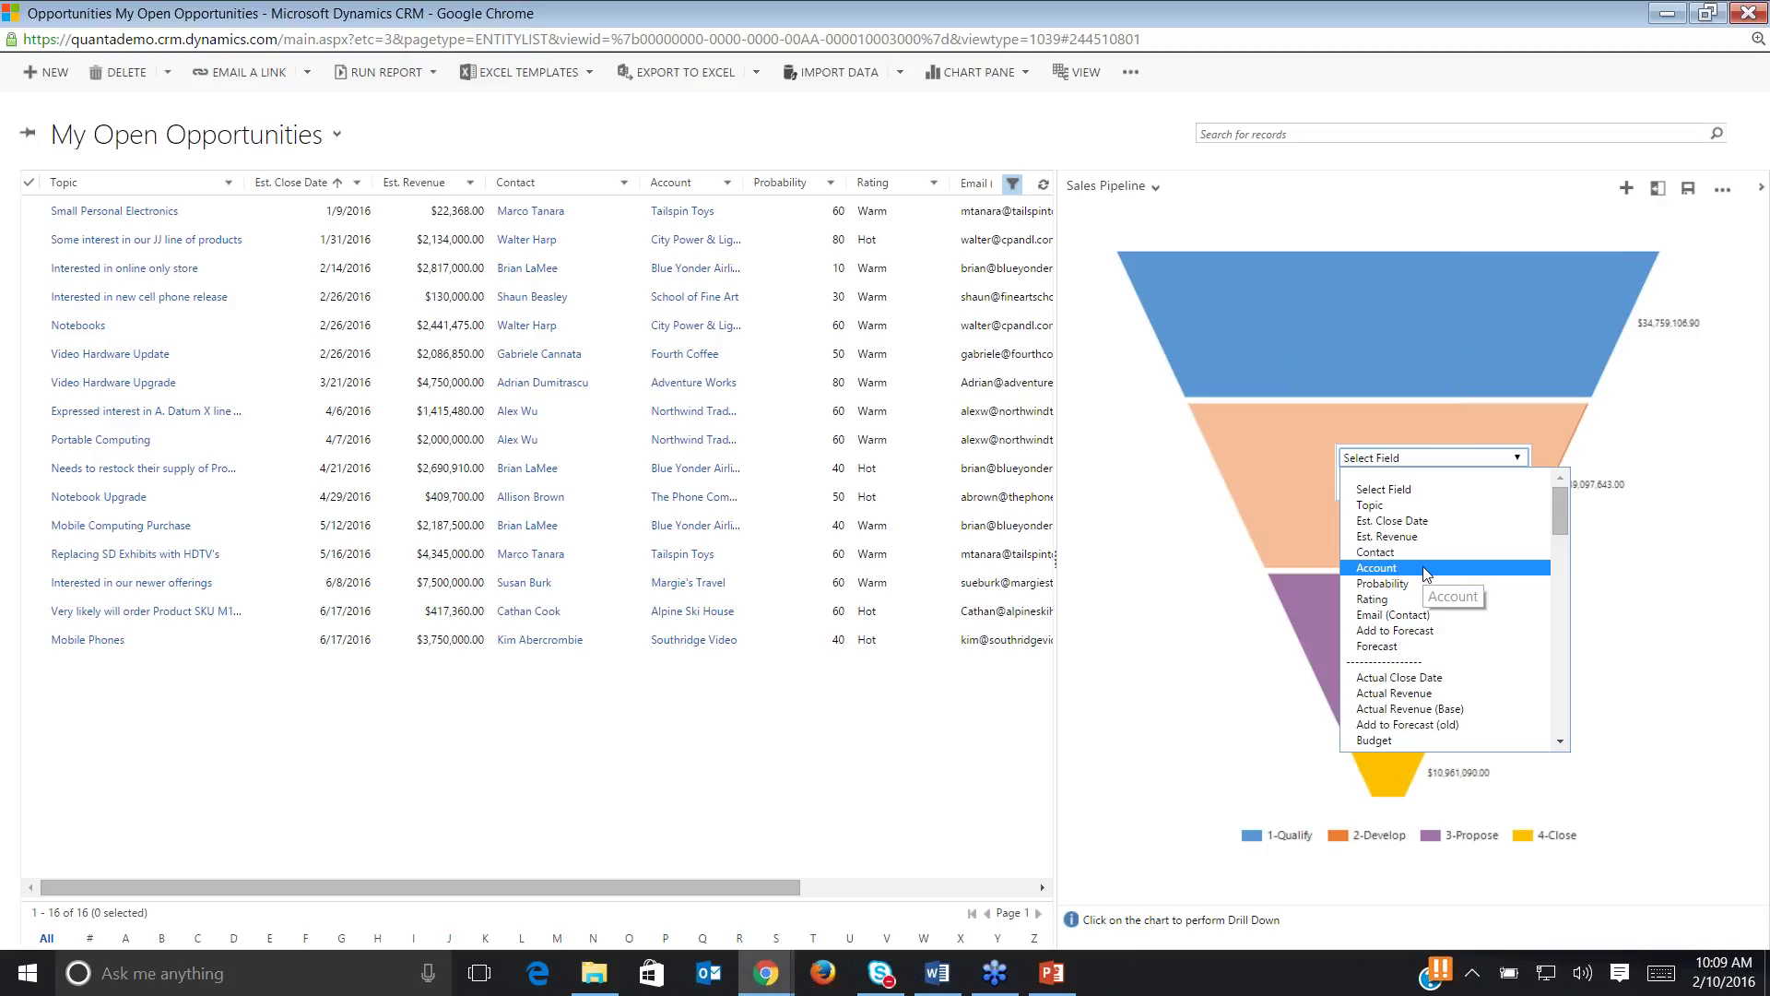
left_click(1425, 568)
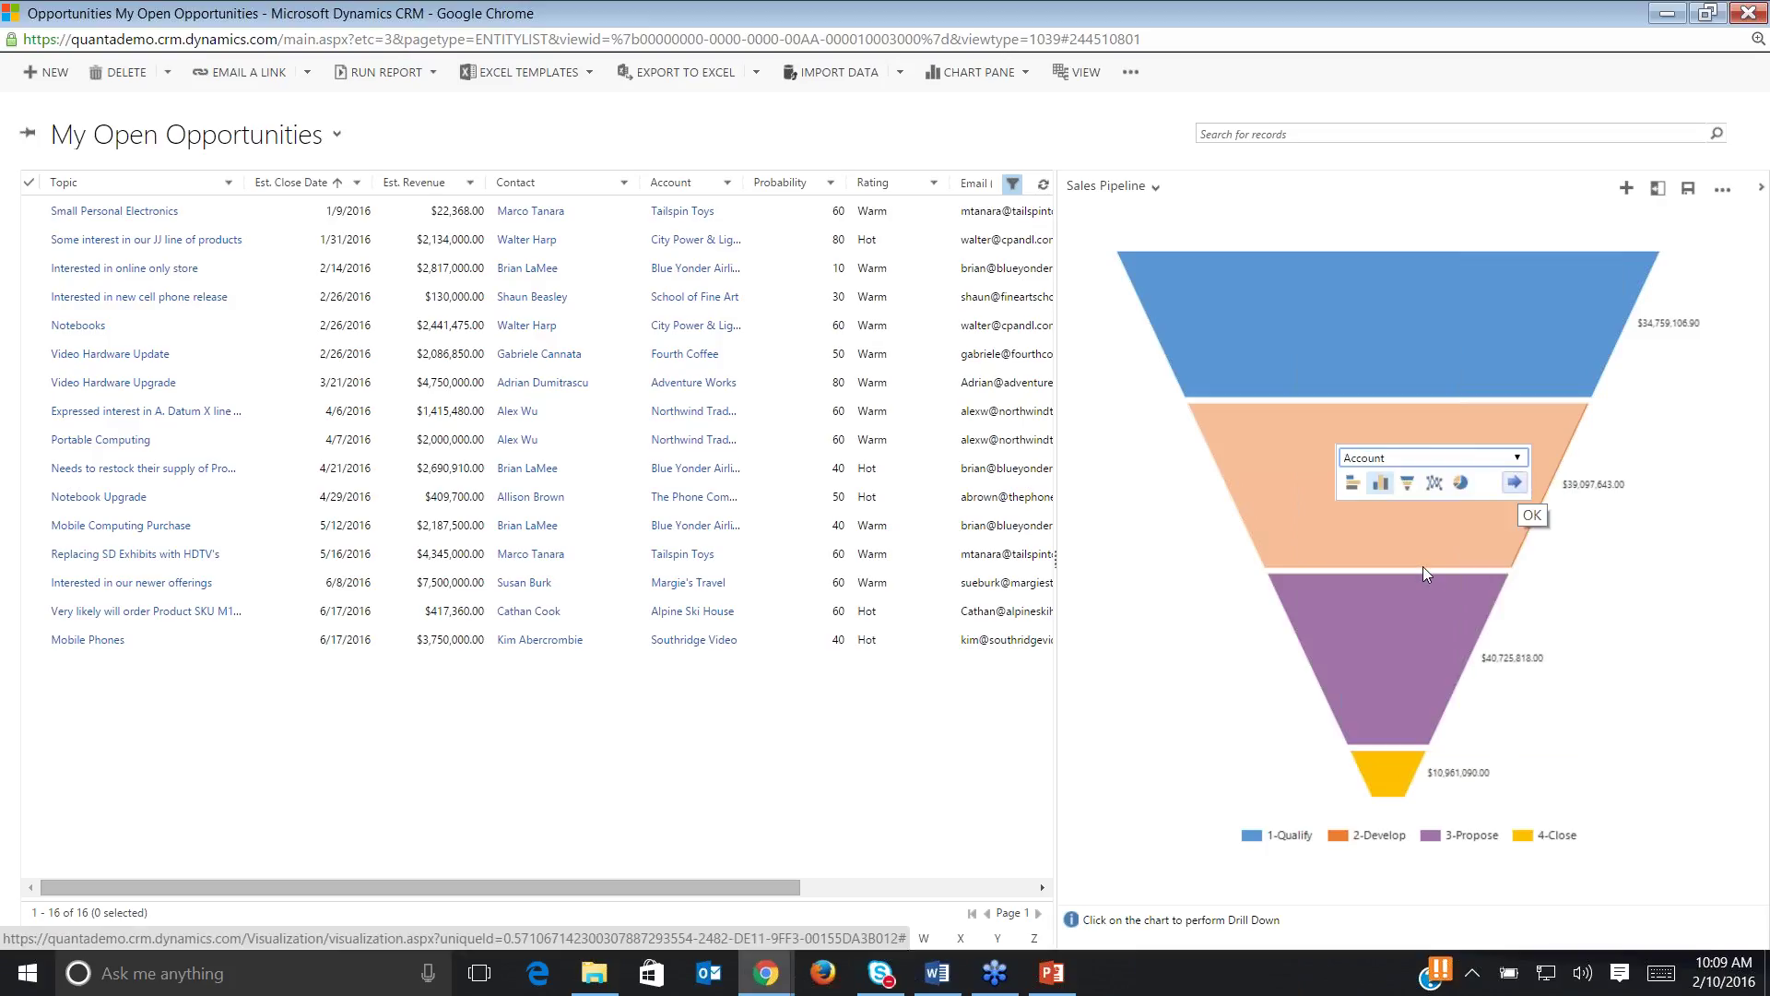
key("Tab")
key("Return")
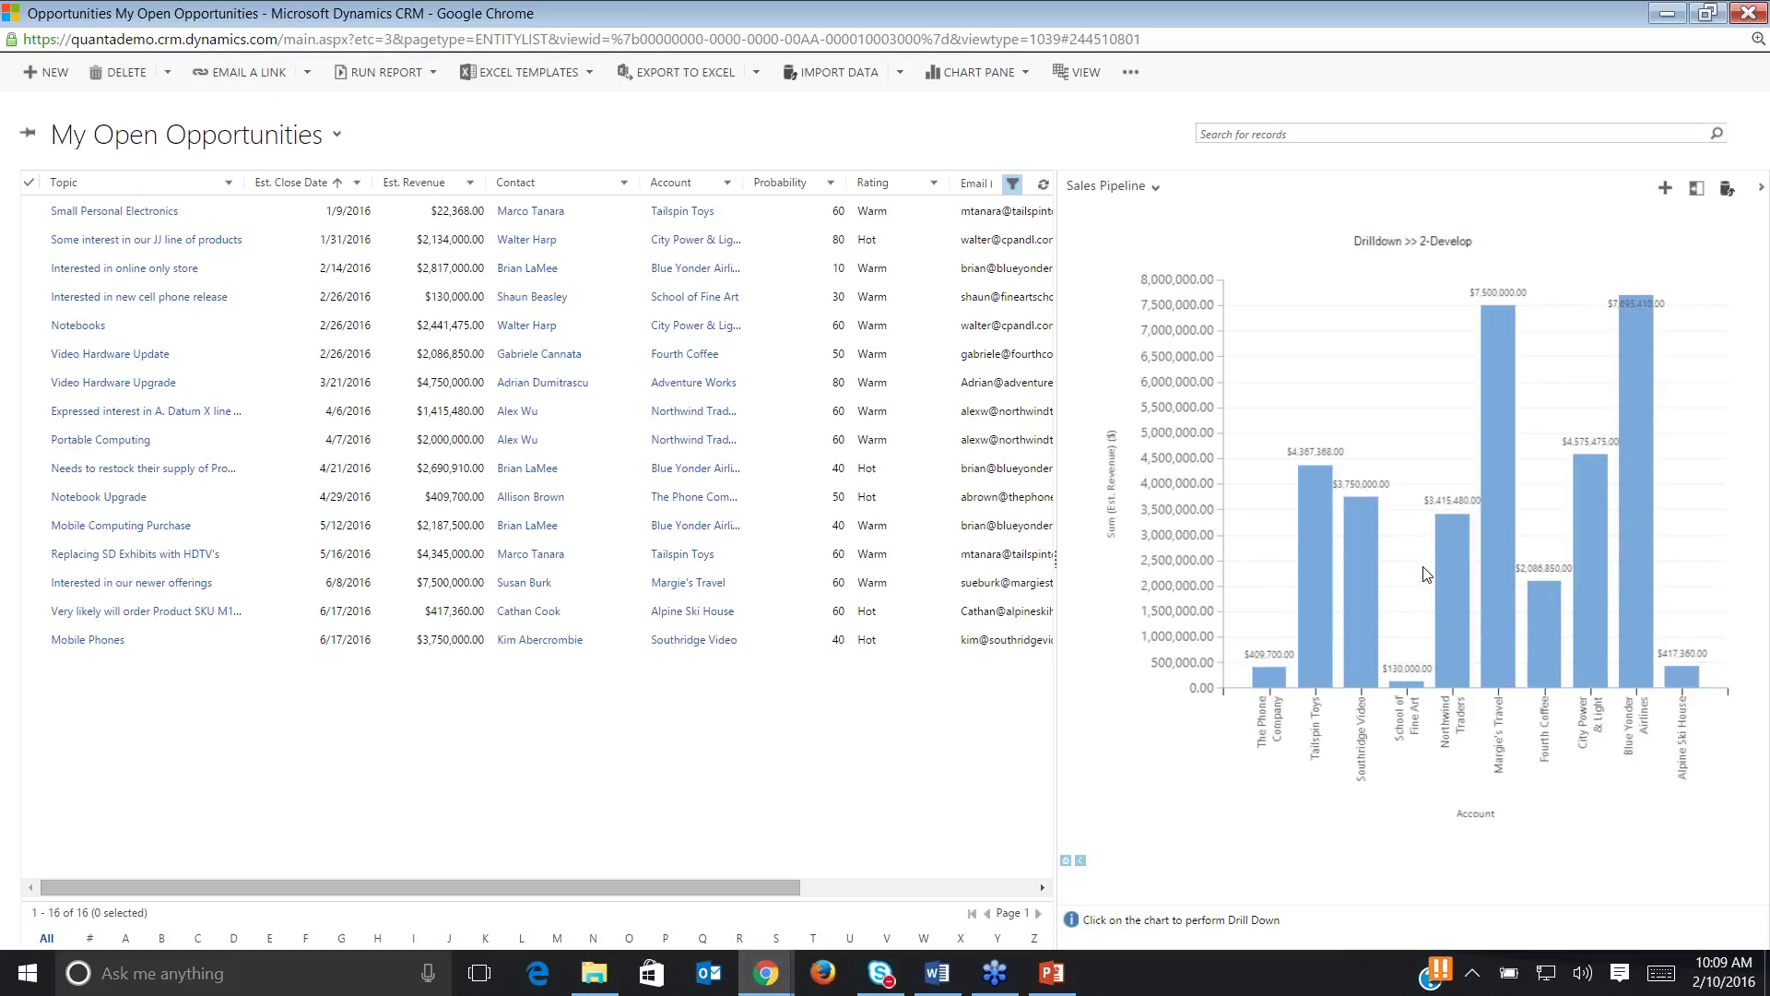
Filter the drilled-down list to Northwind Traders and to Margie's Travel through their columns, and return to the Sales Pipeline funnel.
left_click(1510, 446)
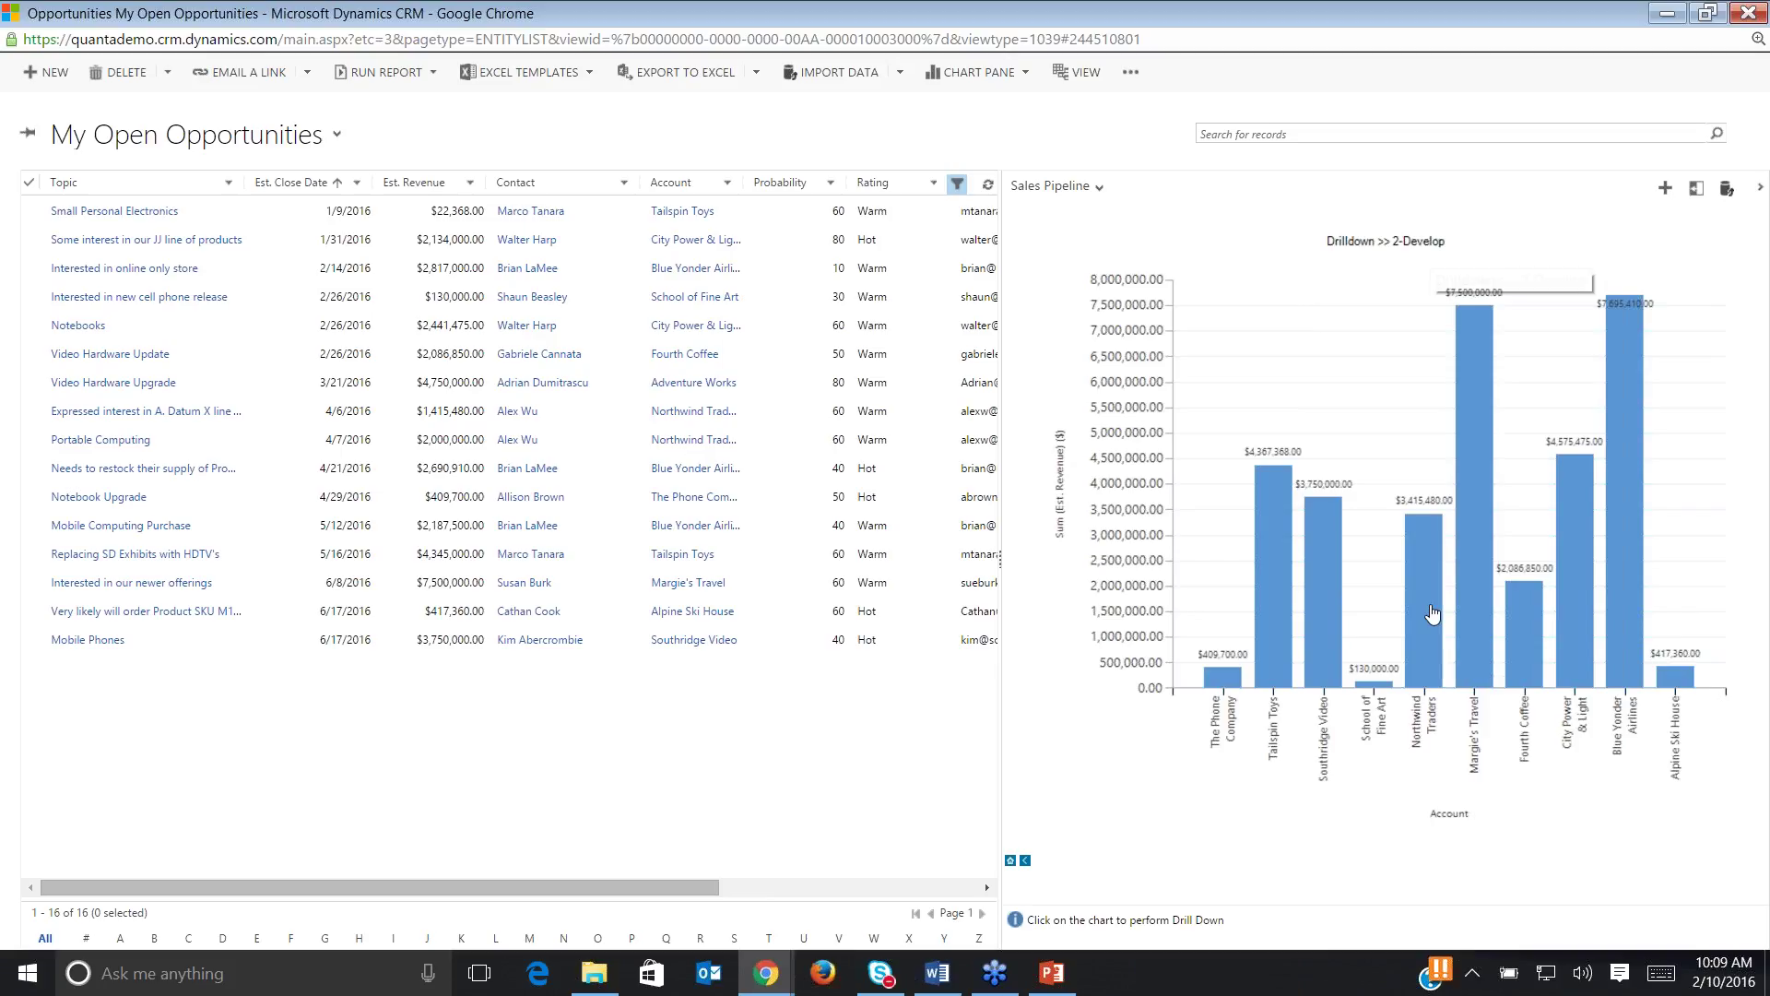
mouse_move(1427, 584)
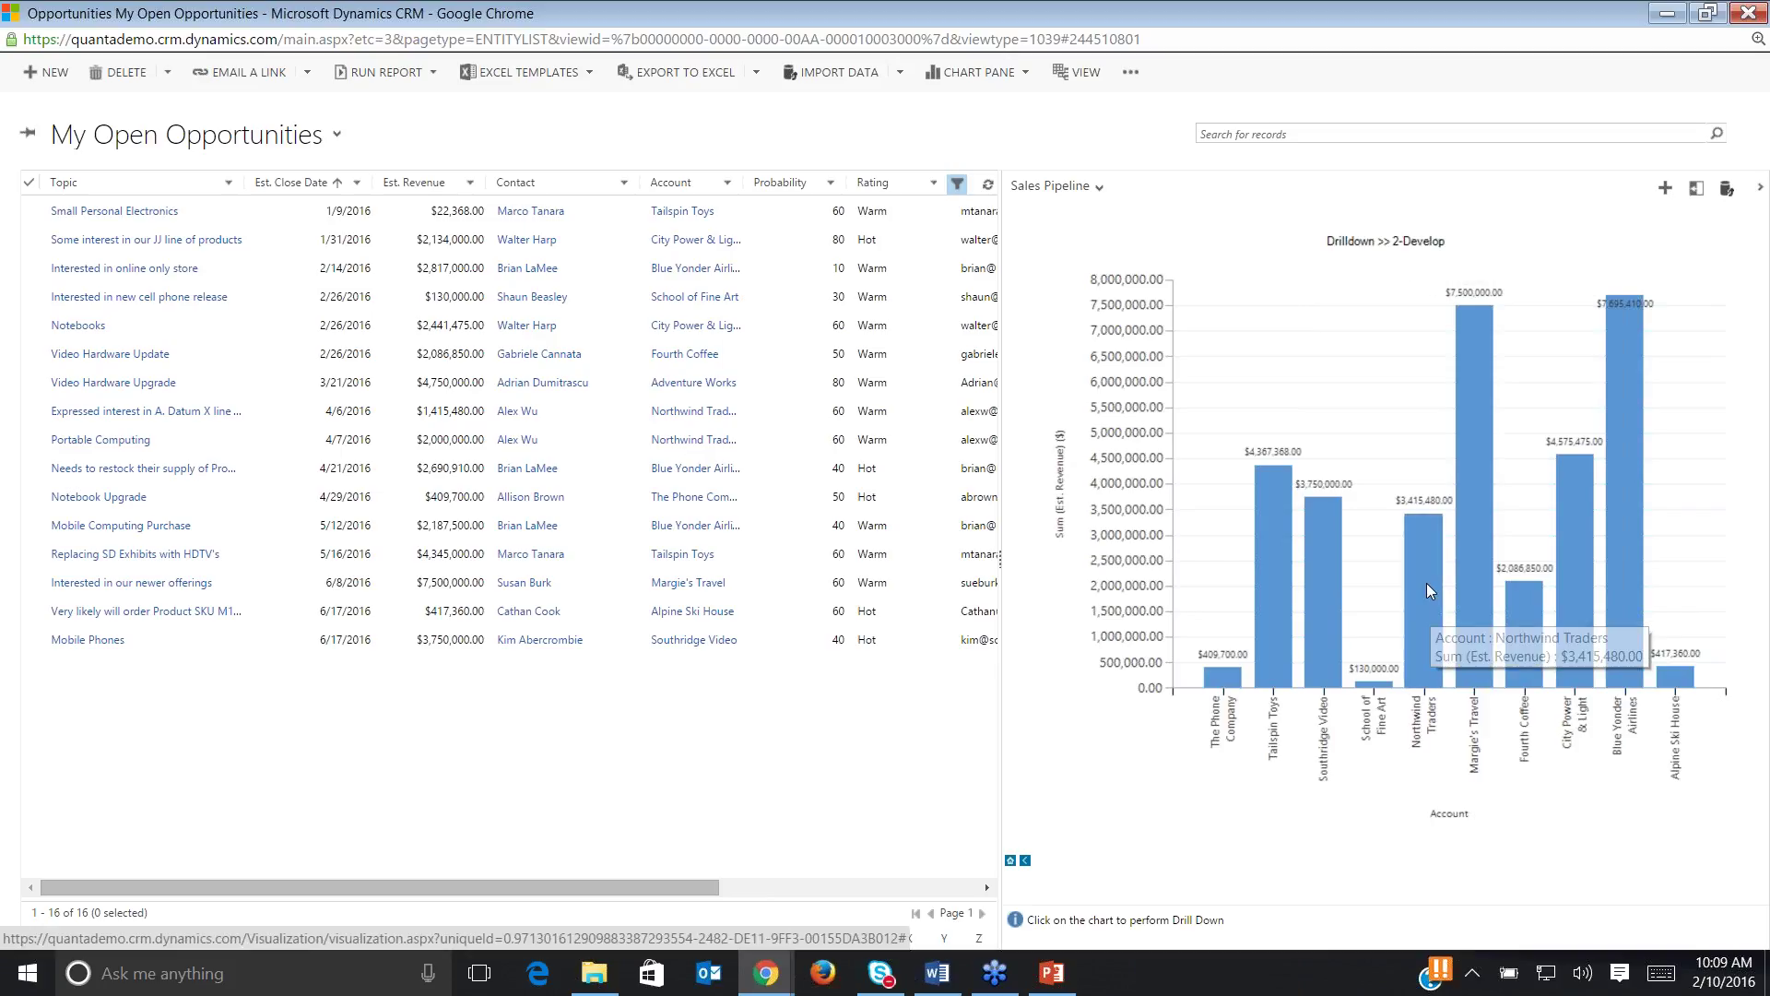
left_click(1427, 584)
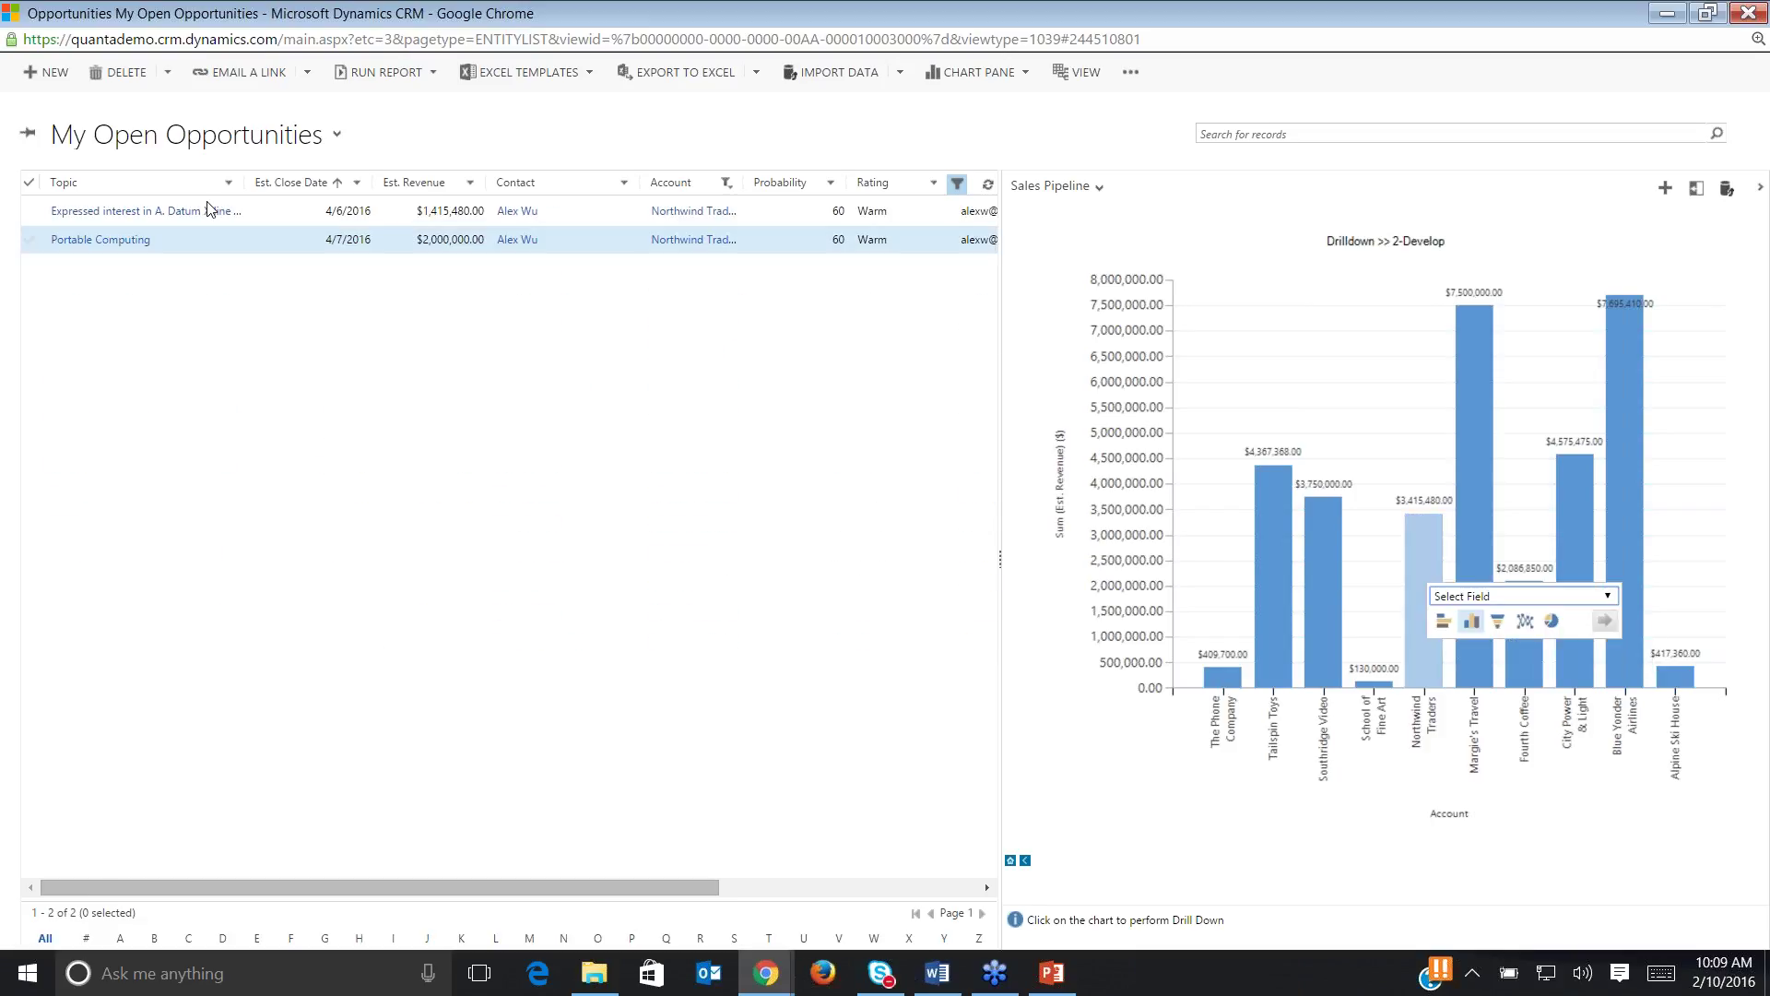
left_click(1481, 427)
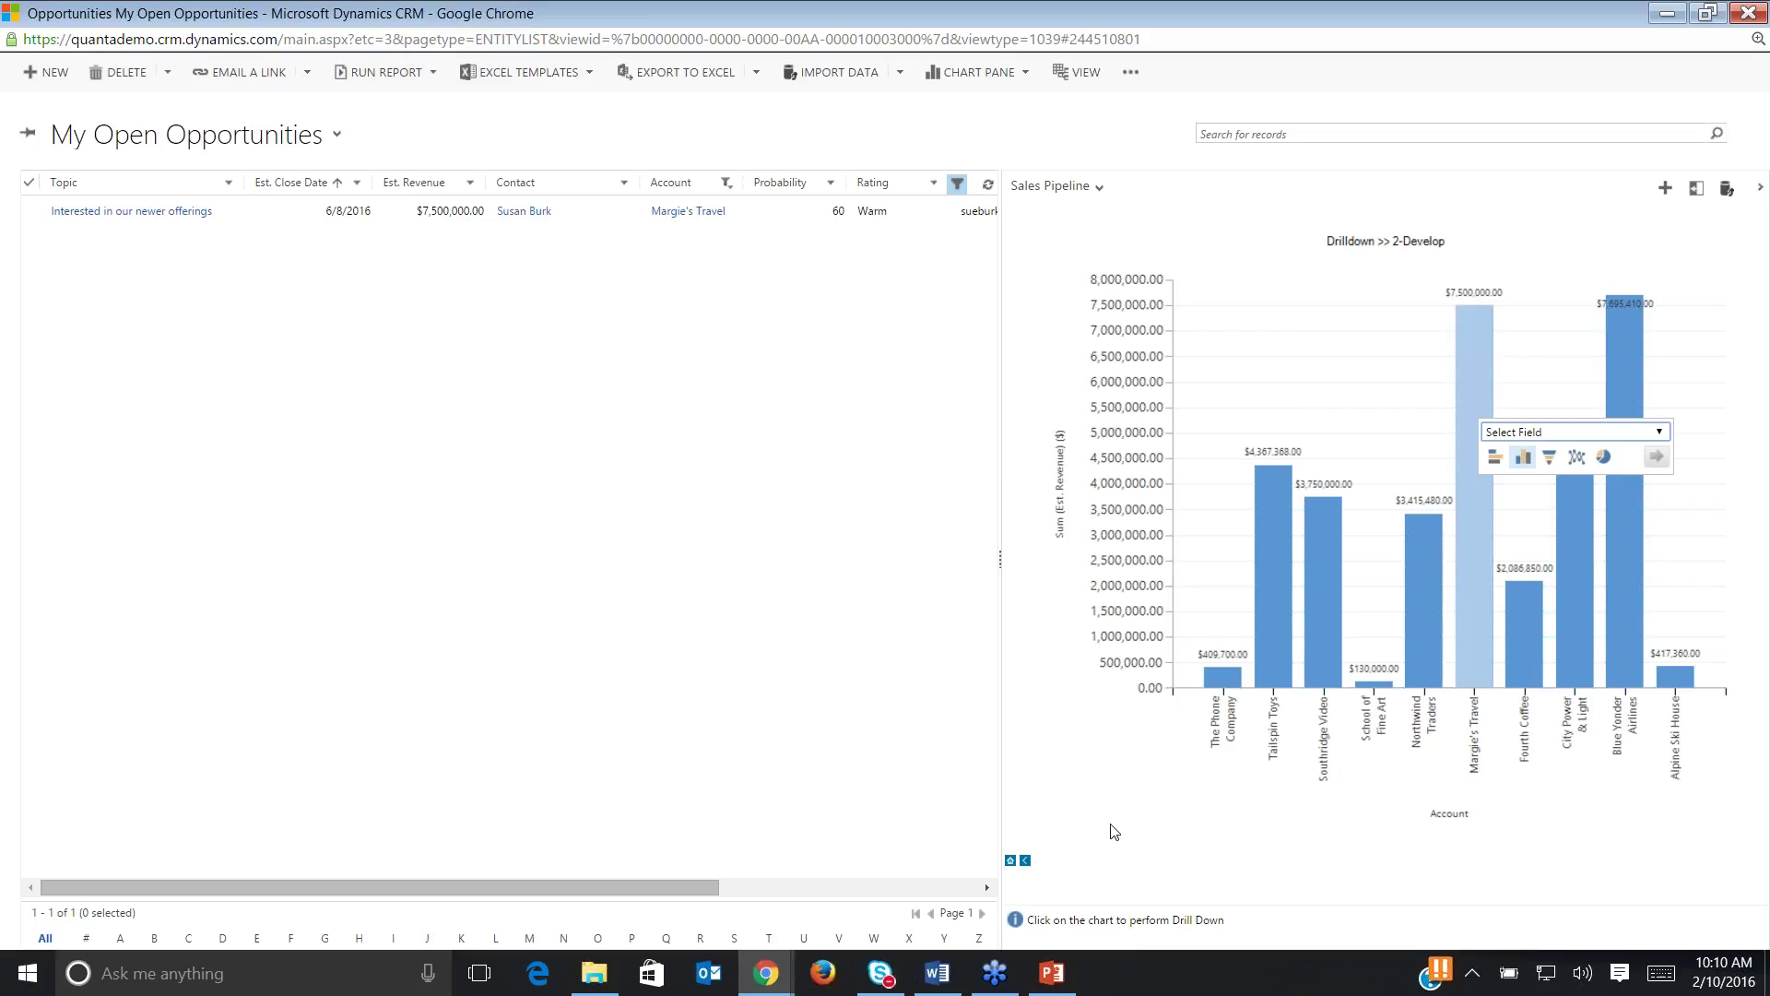
left_click(1026, 862)
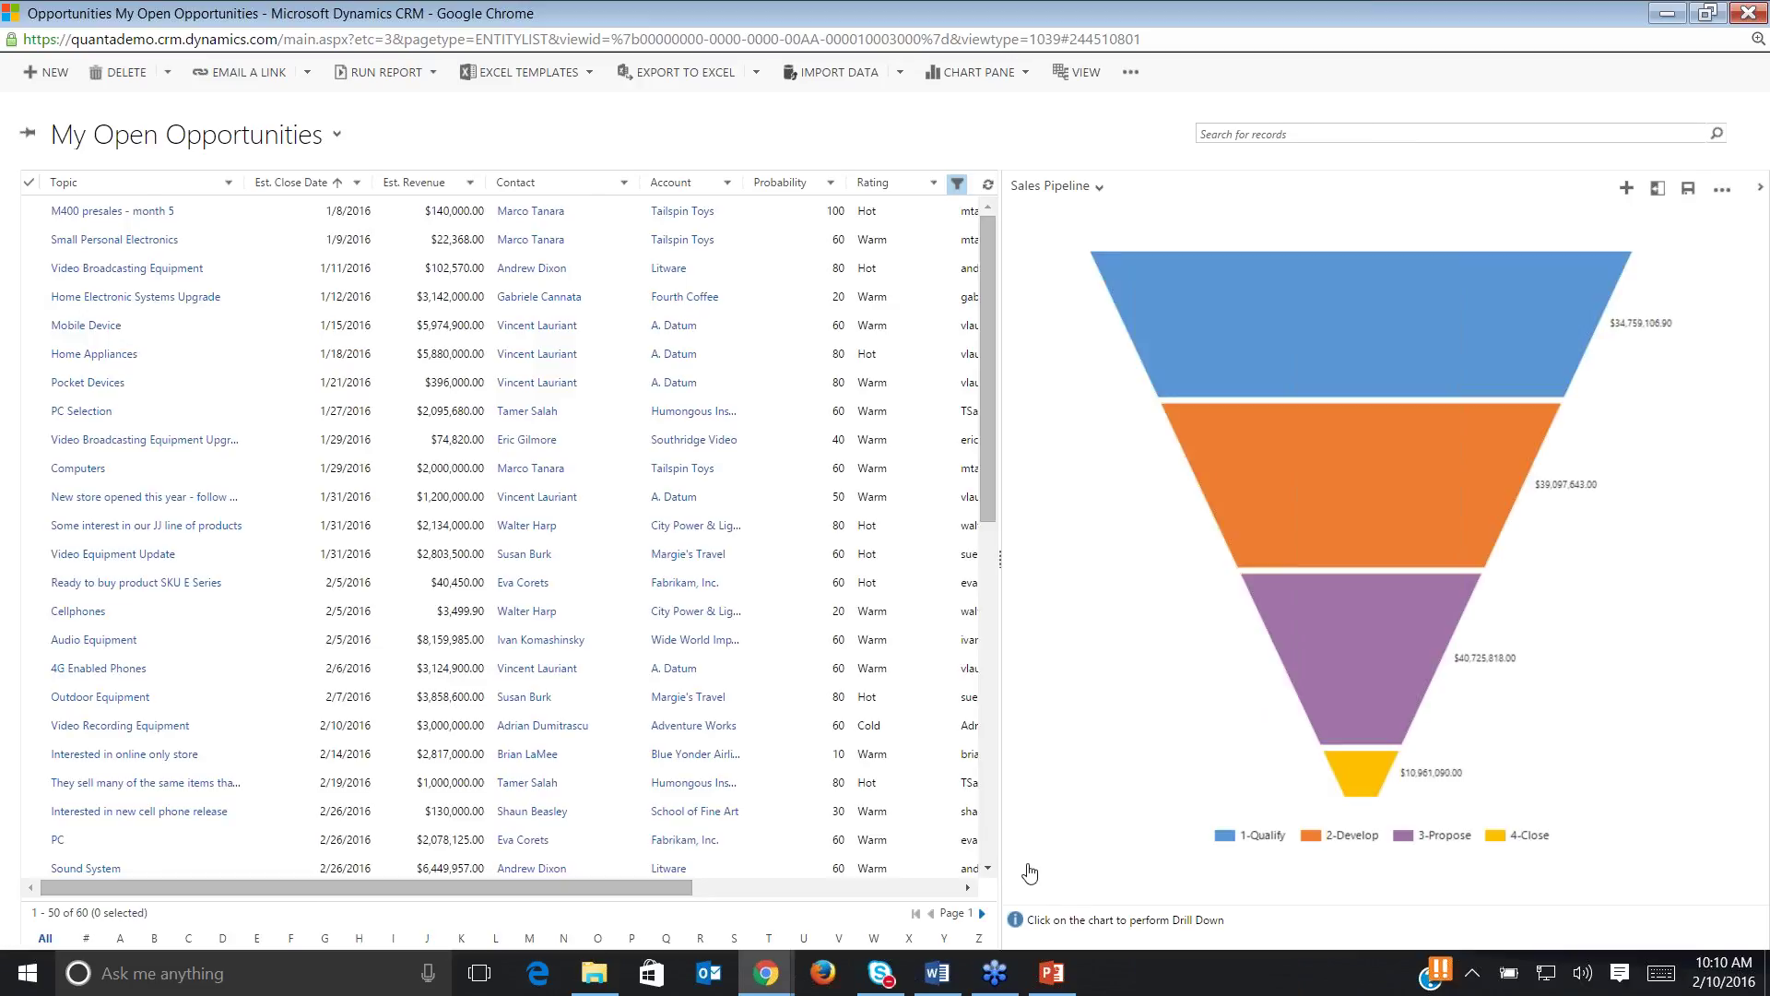
Drill the funnel's 2-Develop phase down by Probability as a column chart.
mouse_move(1397, 475)
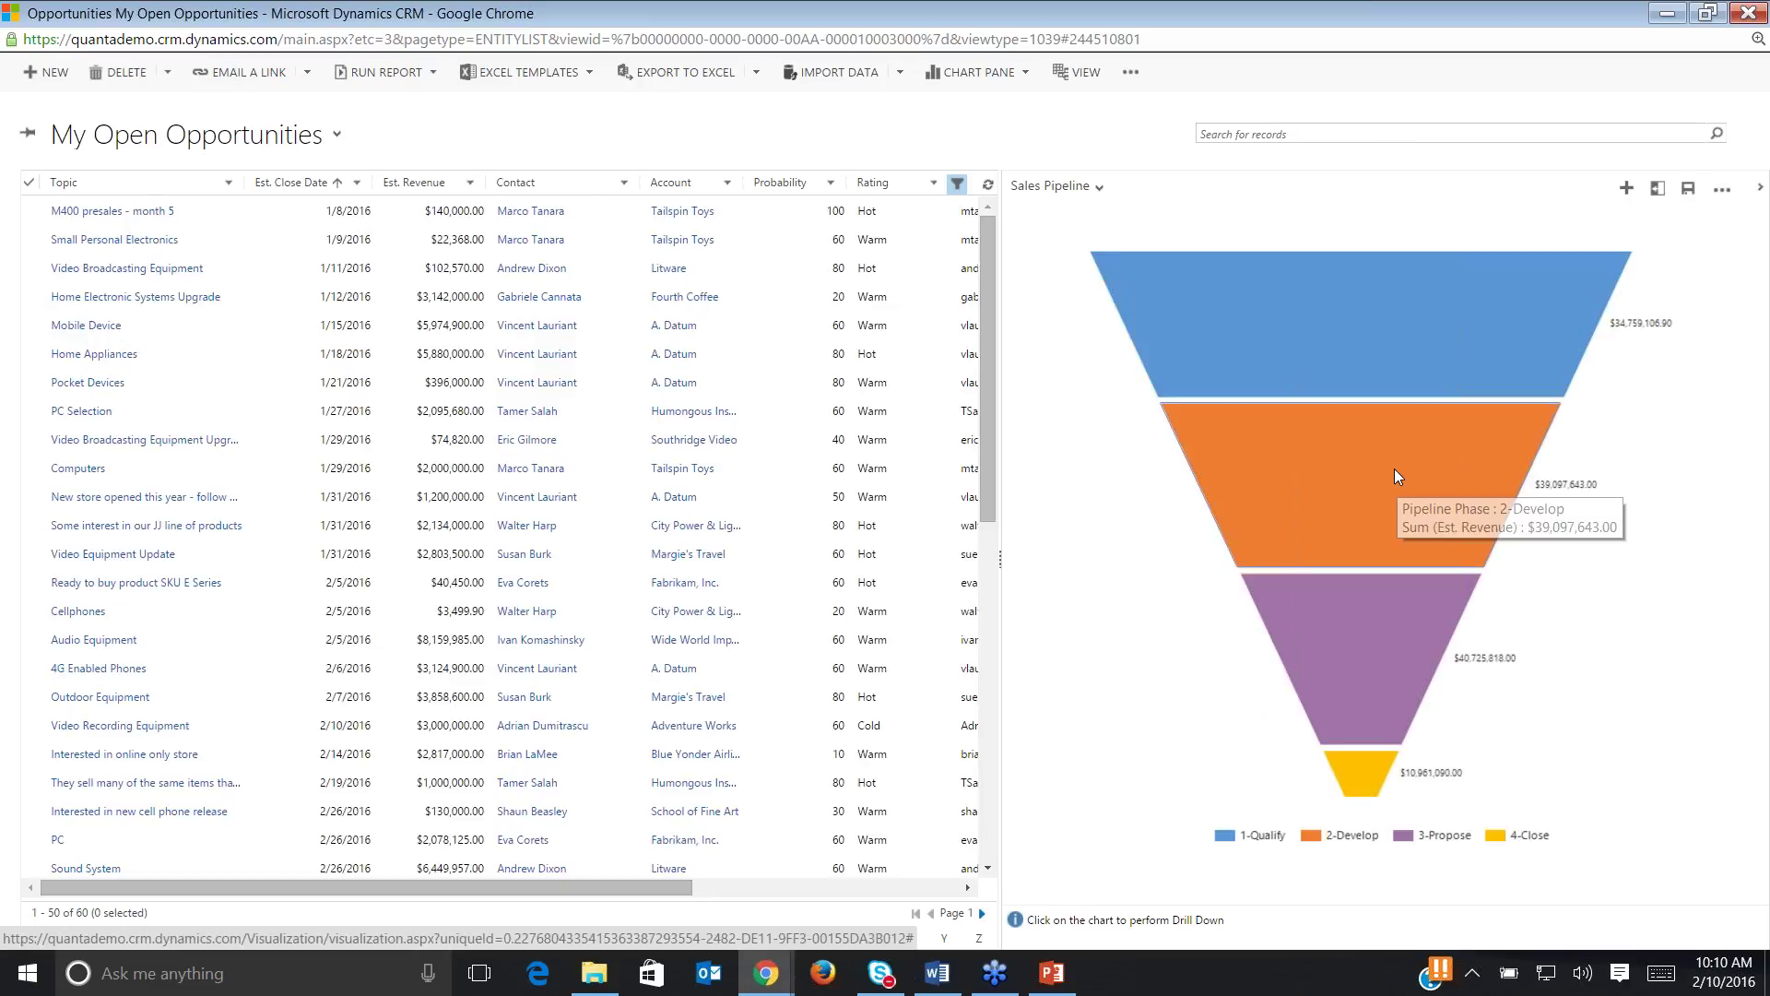
left_click(1395, 473)
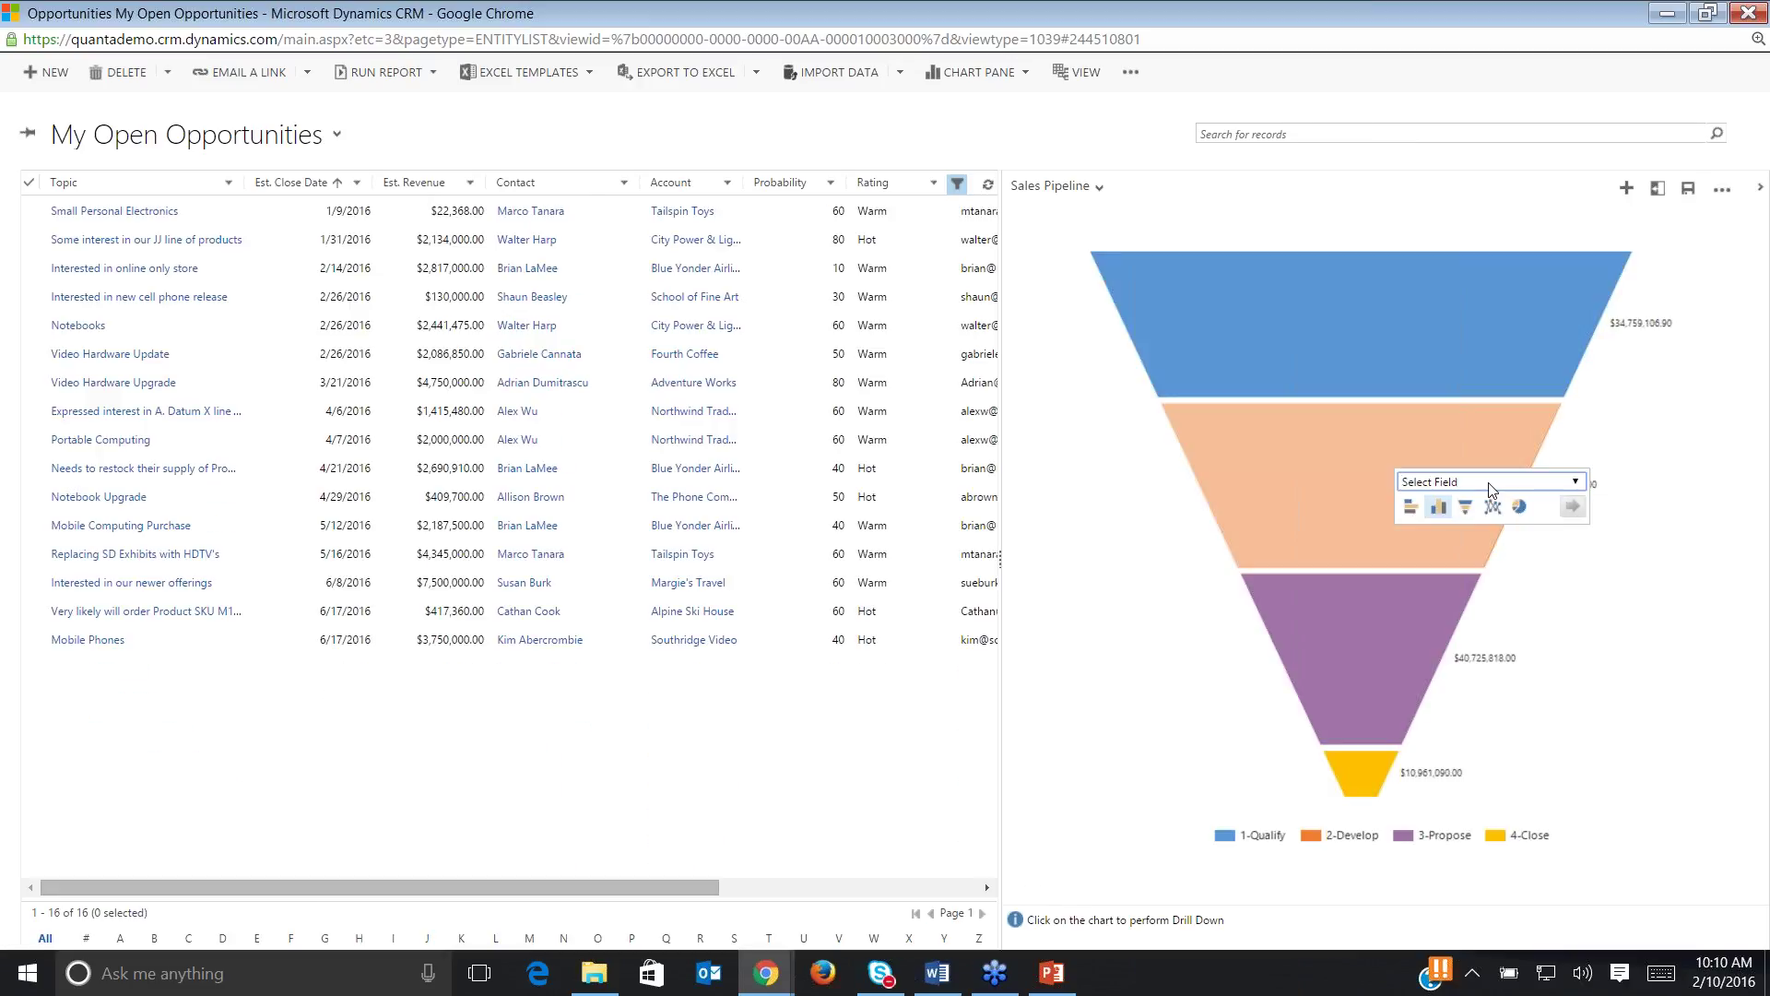
left_click(1577, 481)
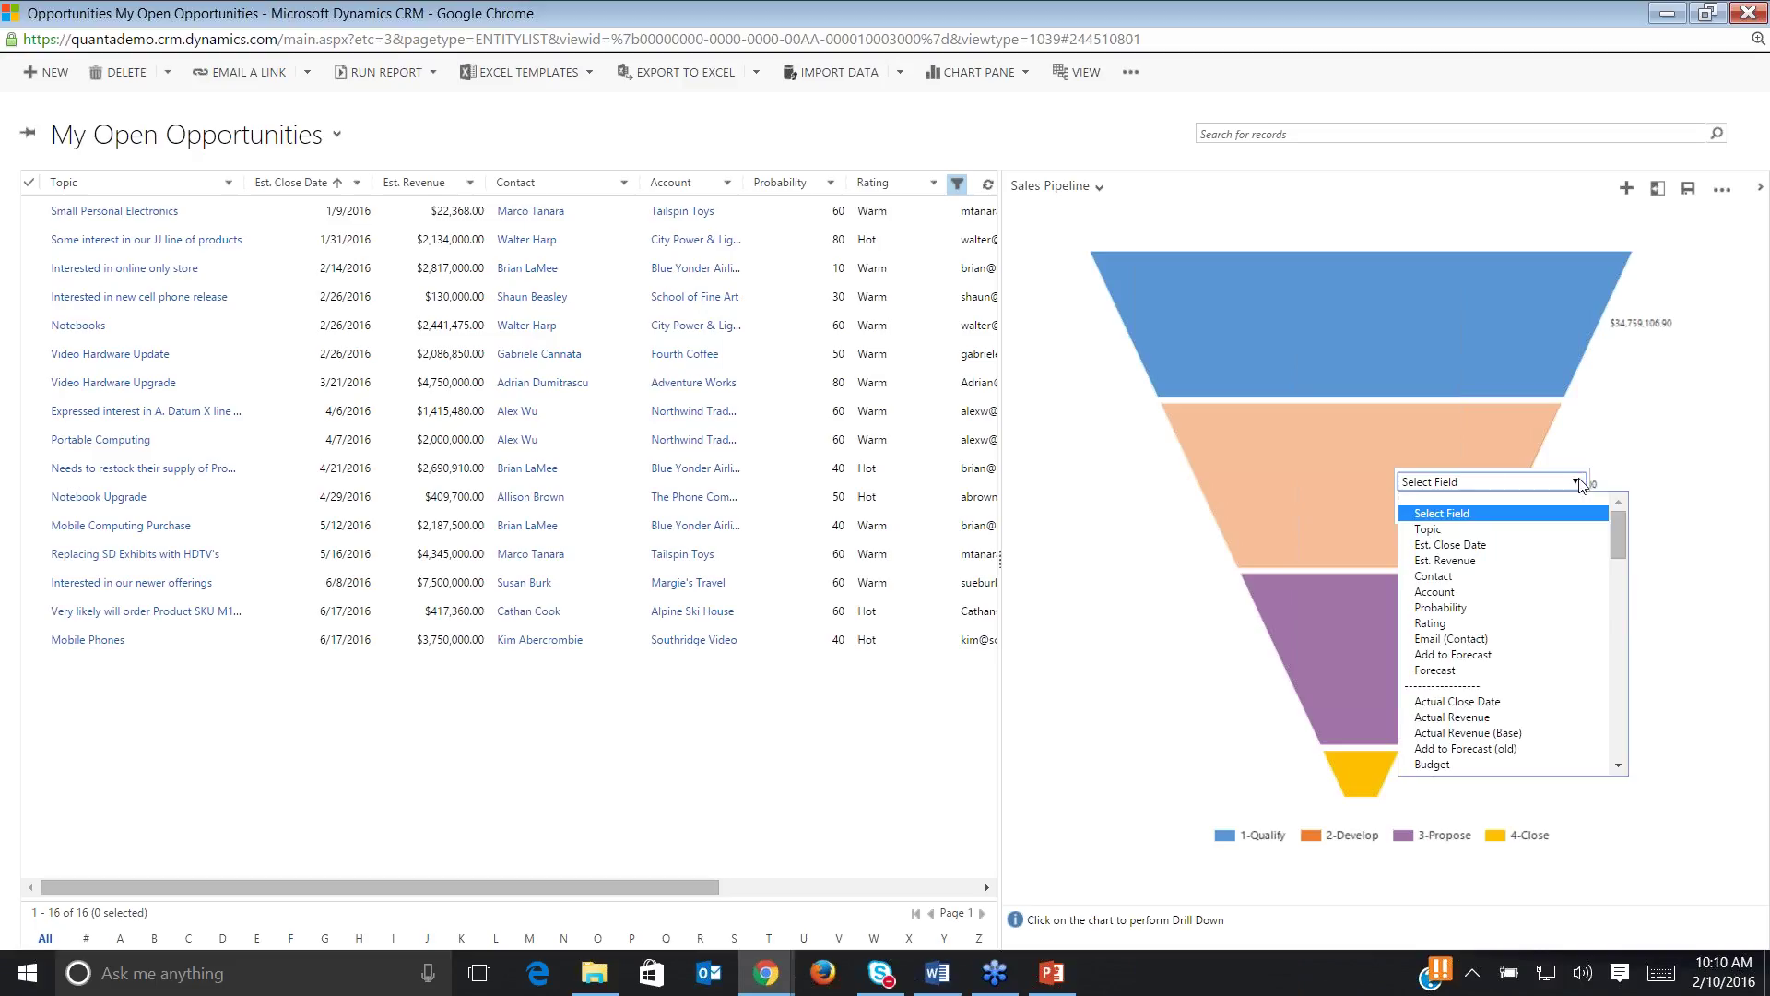
left_click(1444, 608)
left_click(1576, 509)
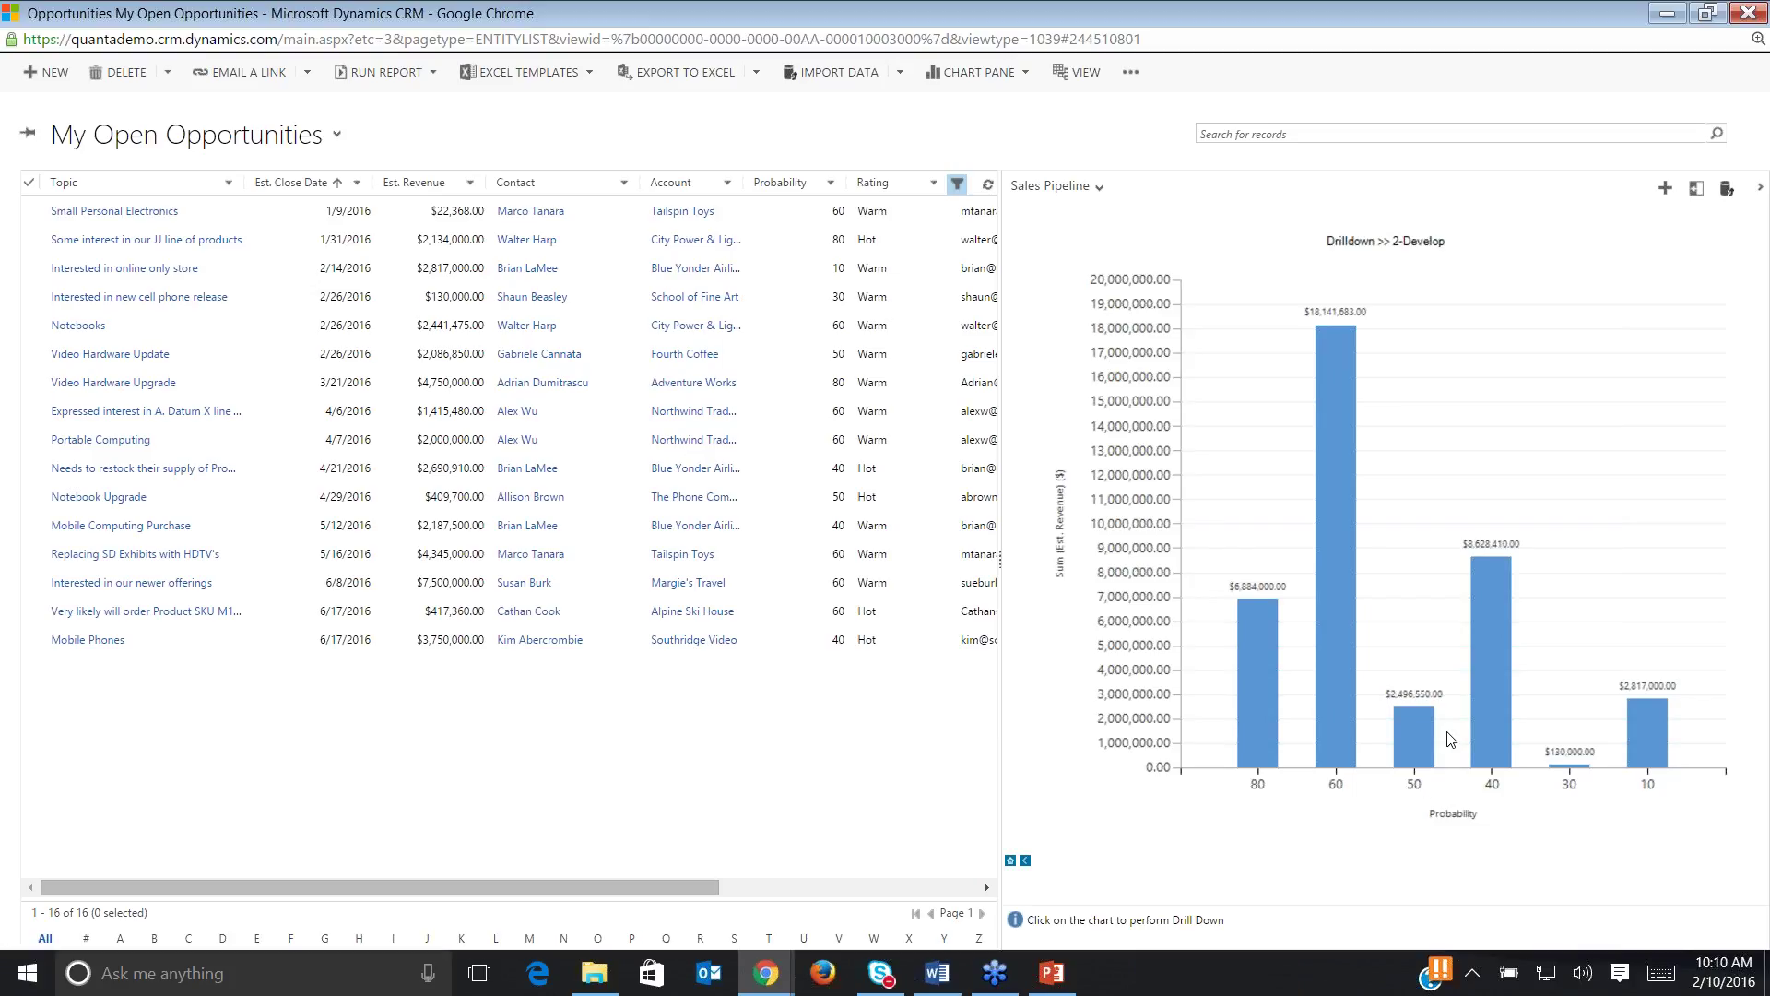
Filter the list to opportunities with a probability of 50 through the chart, and view and close the Video Hardware Update record.
mouse_move(1423, 747)
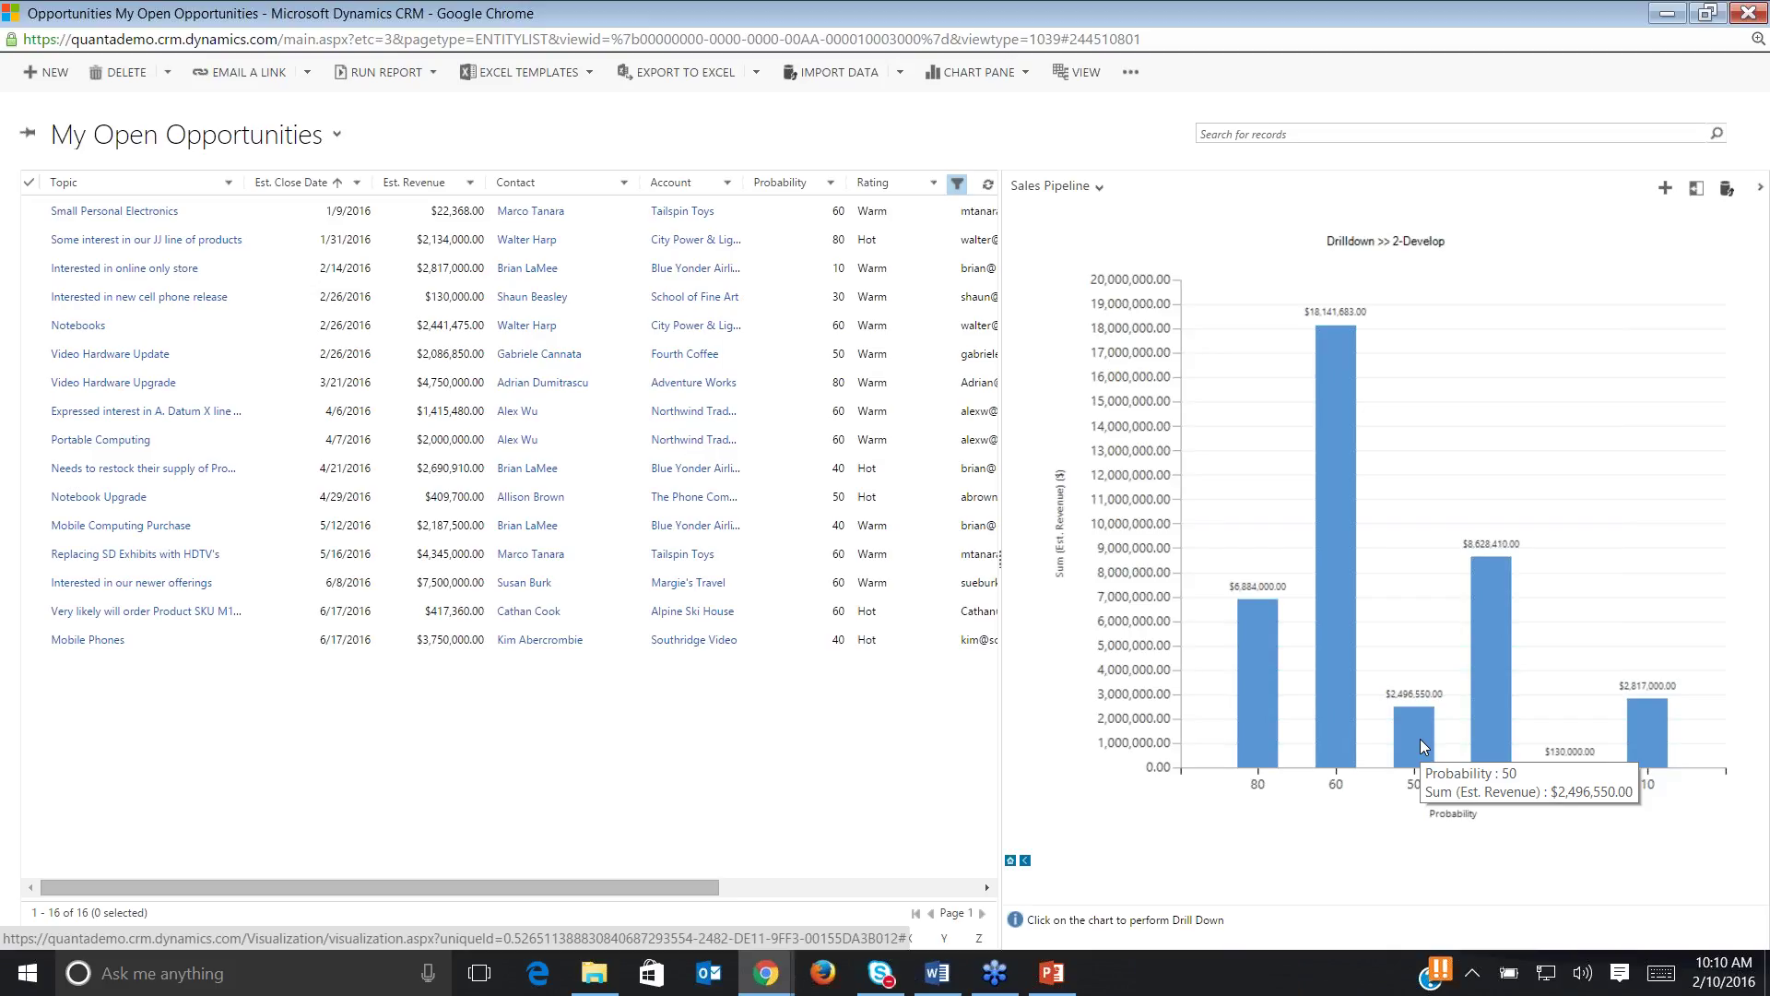
left_click(1422, 745)
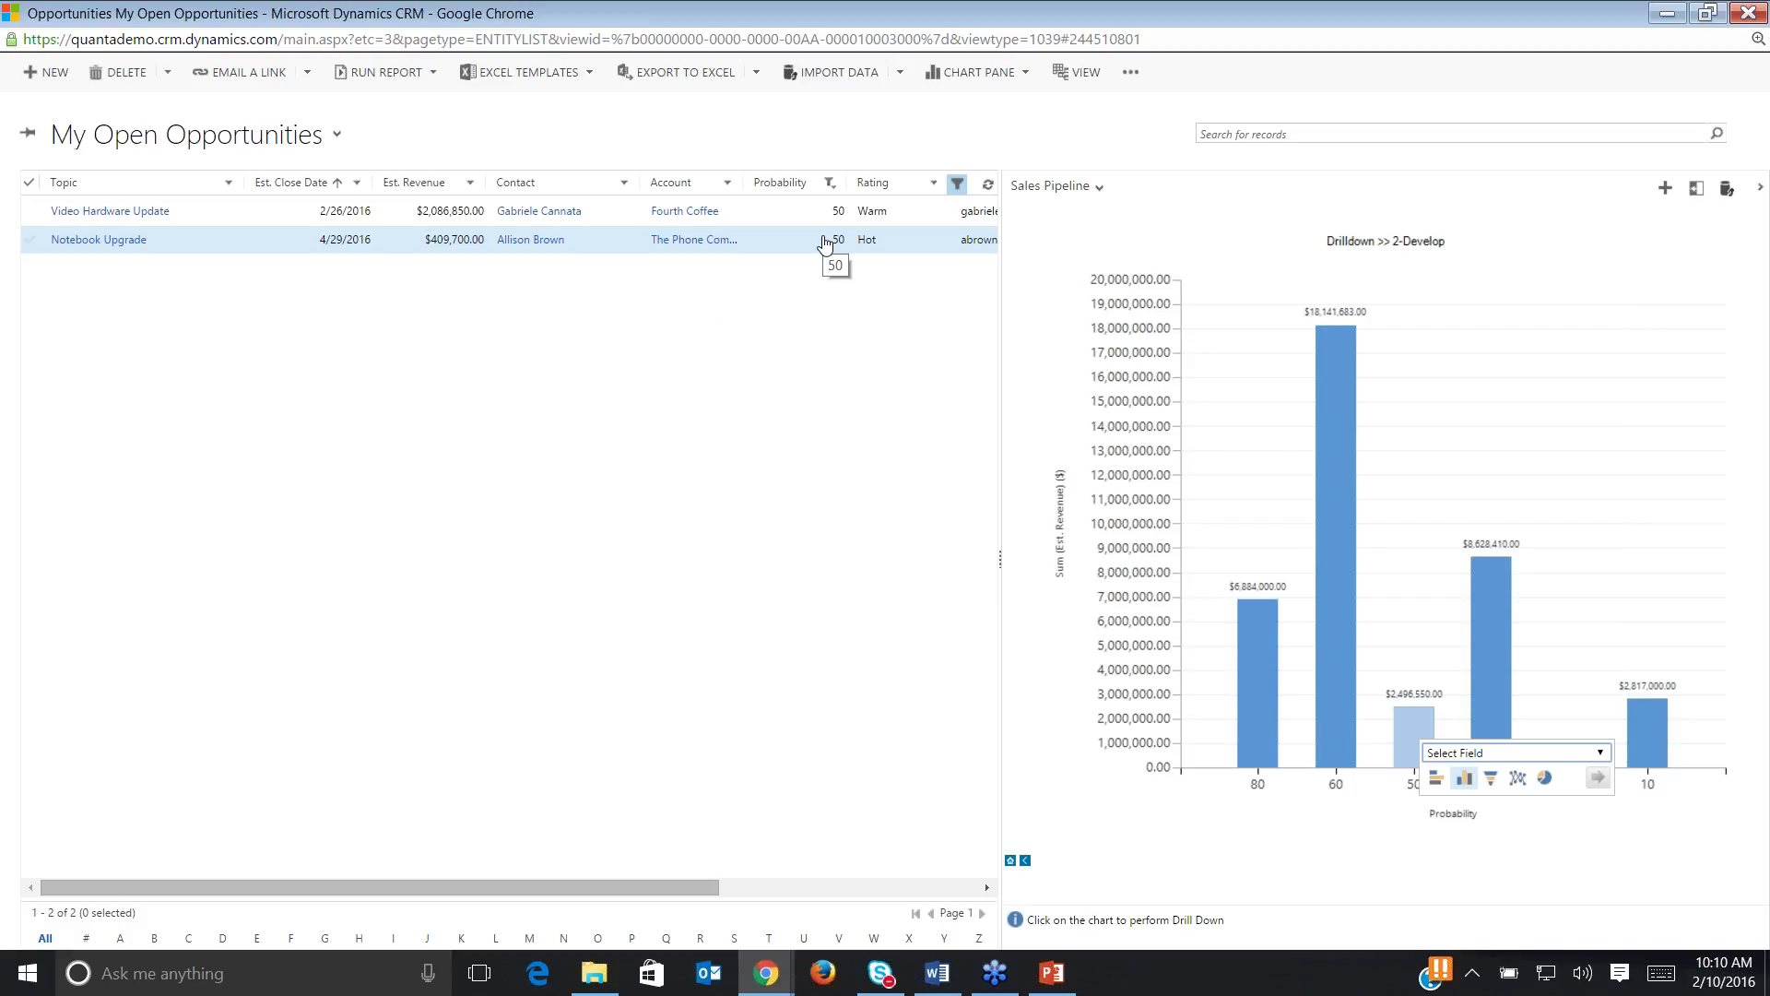
left_click(99, 212)
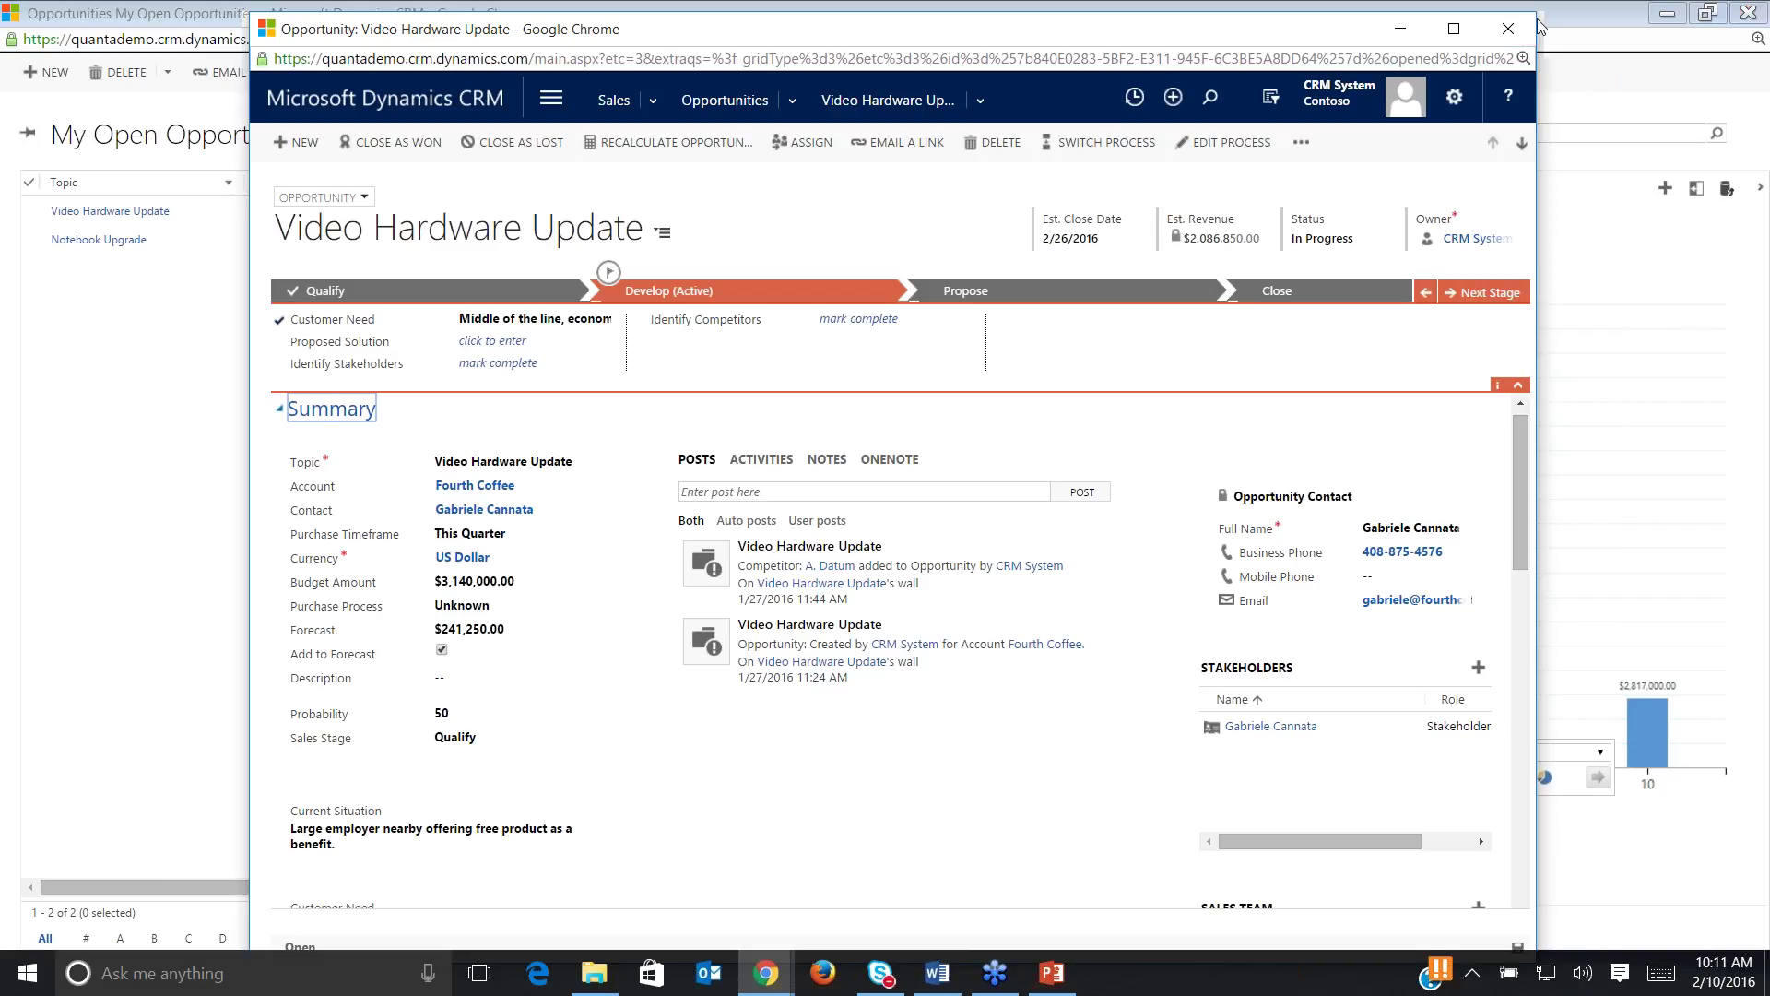
left_click_drag(1540, 28, 1505, 79)
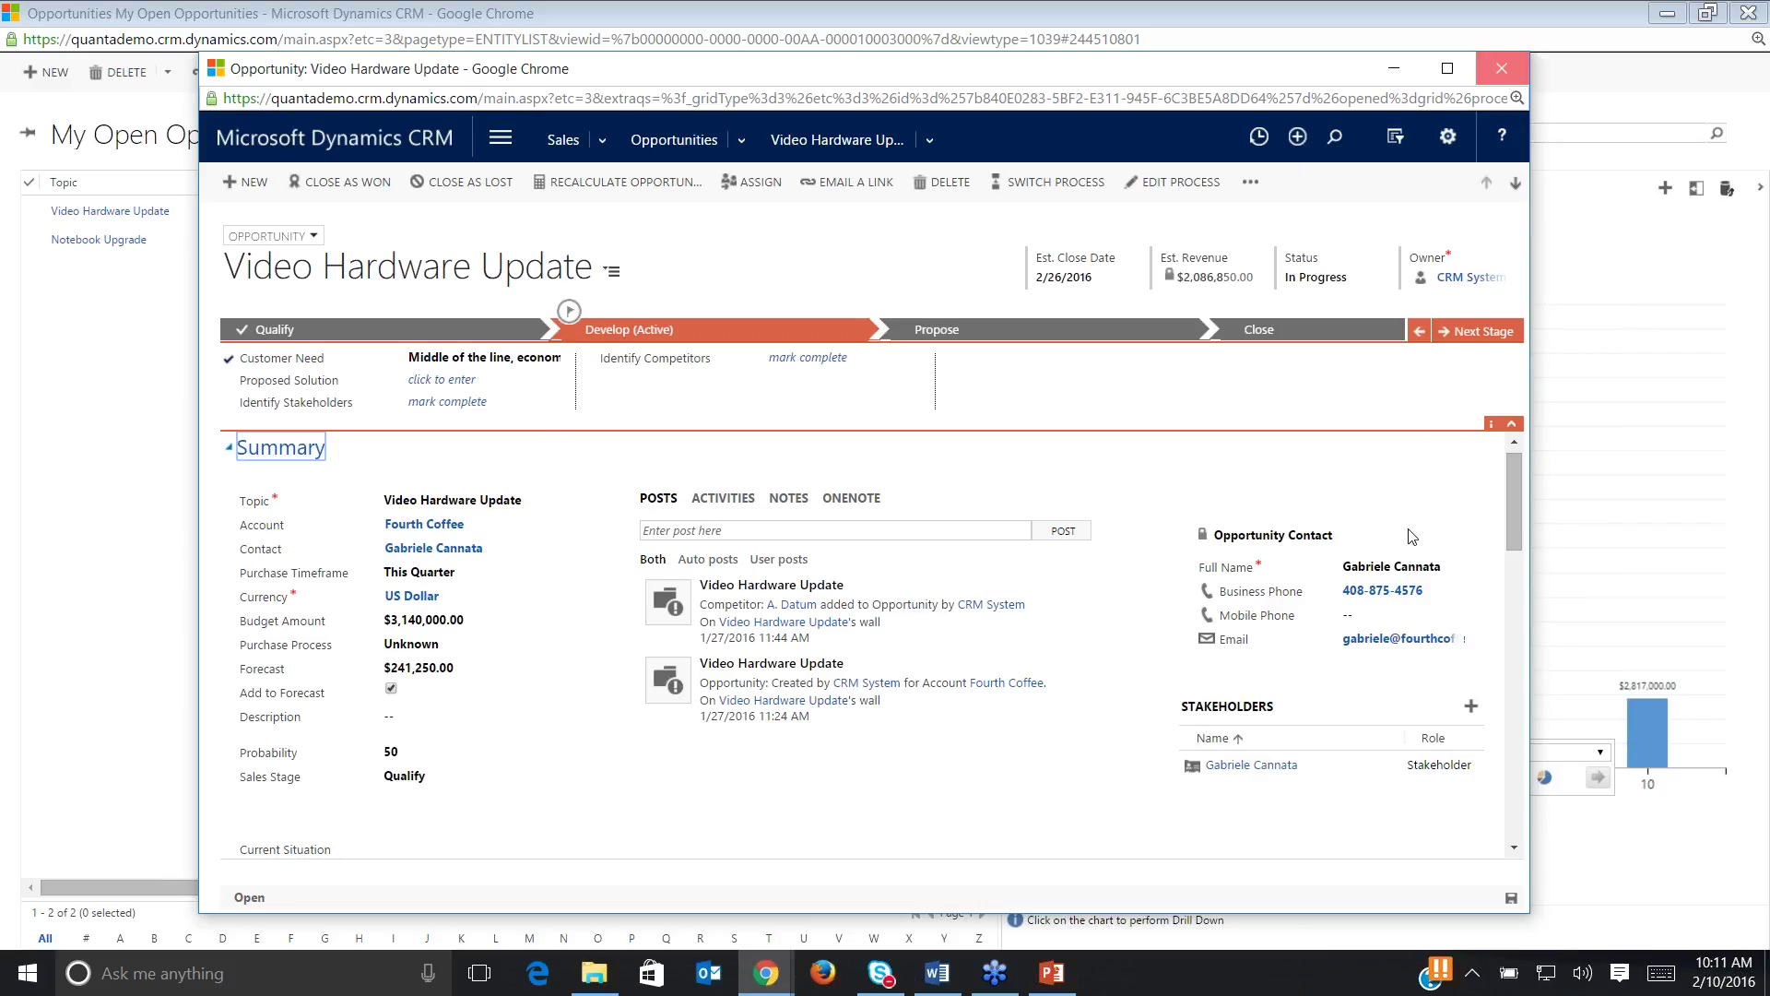
key("ctrl+w")
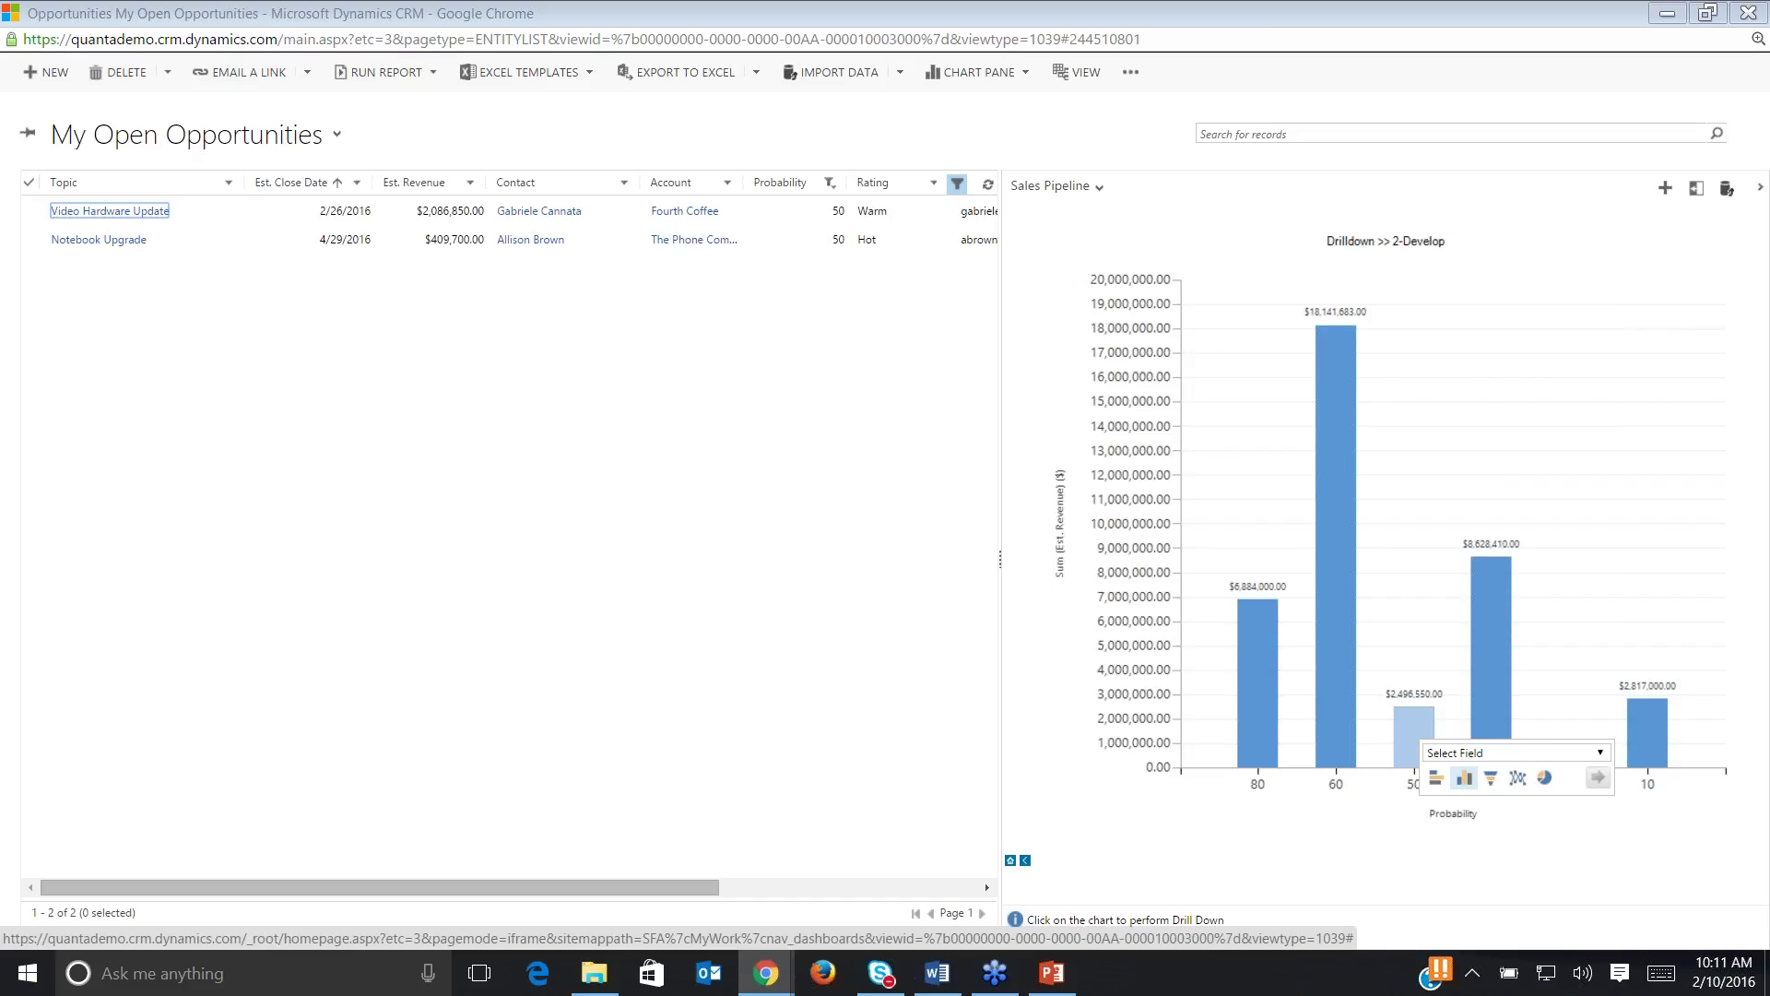
Leave the opportunities window, switch to the Microsoft Dynamics CRM Overview dashboard and look through its charts and activities.
left_click(1177, 250)
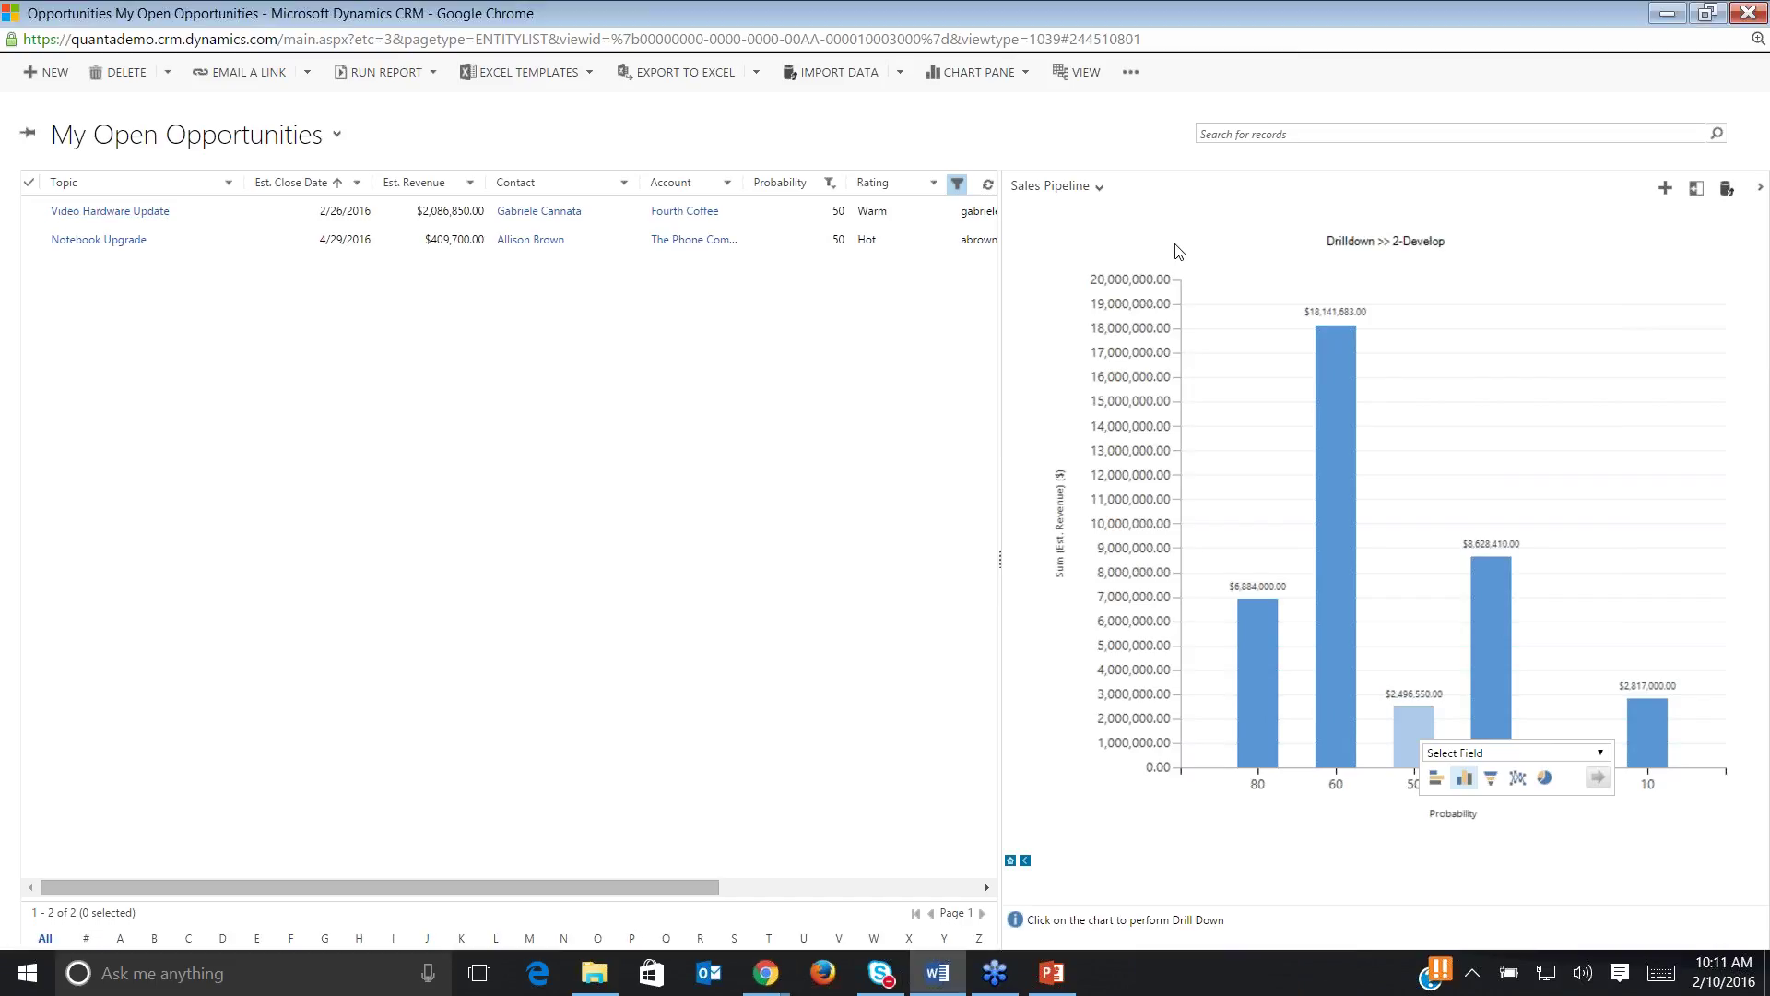
double_click(1470, 14)
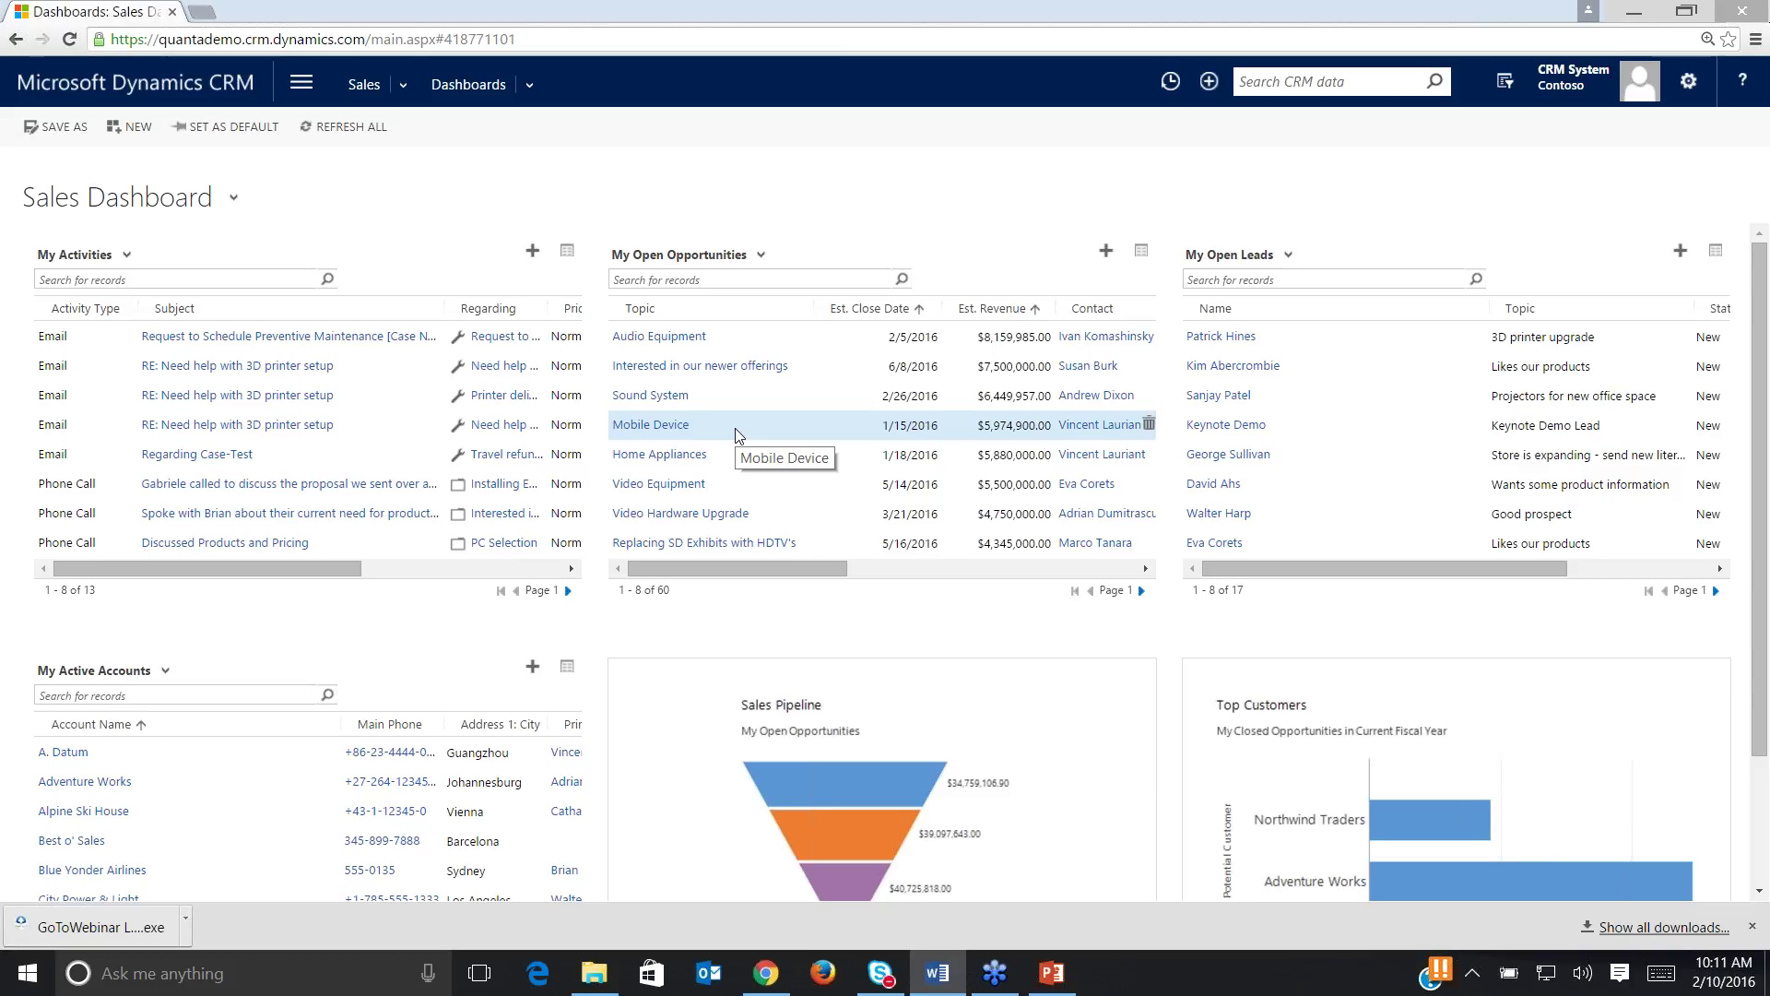
left_click(232, 199)
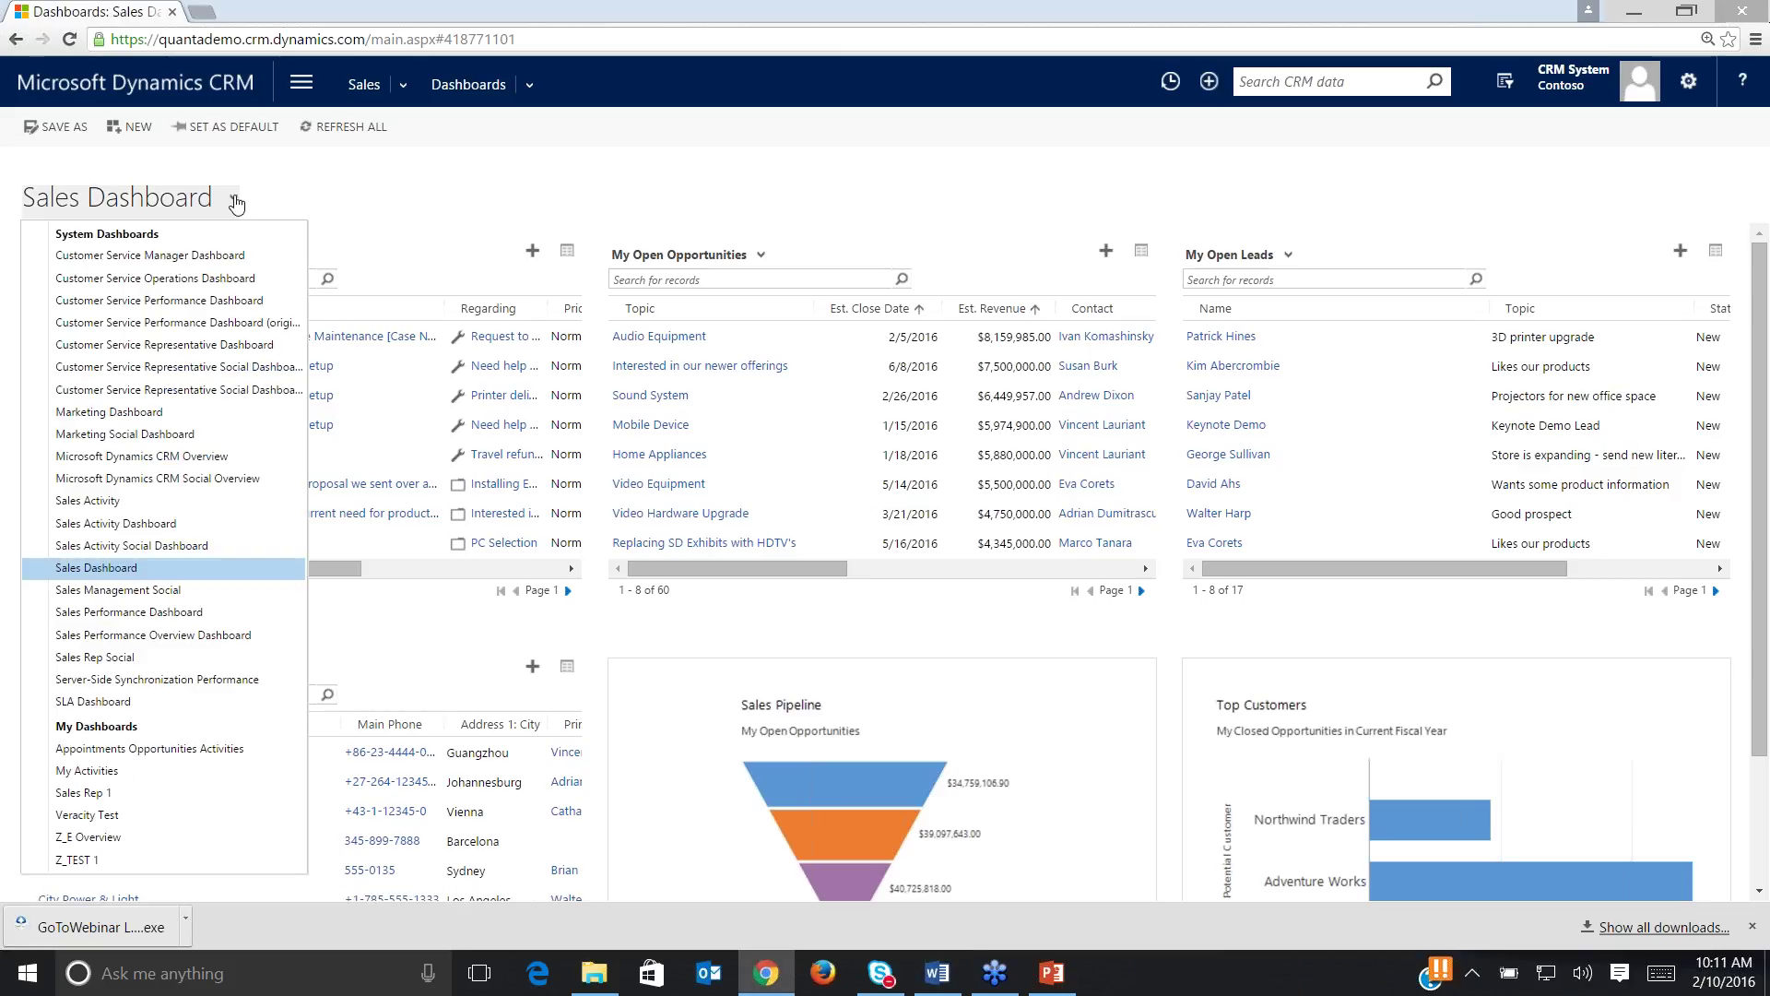
left_click(209, 459)
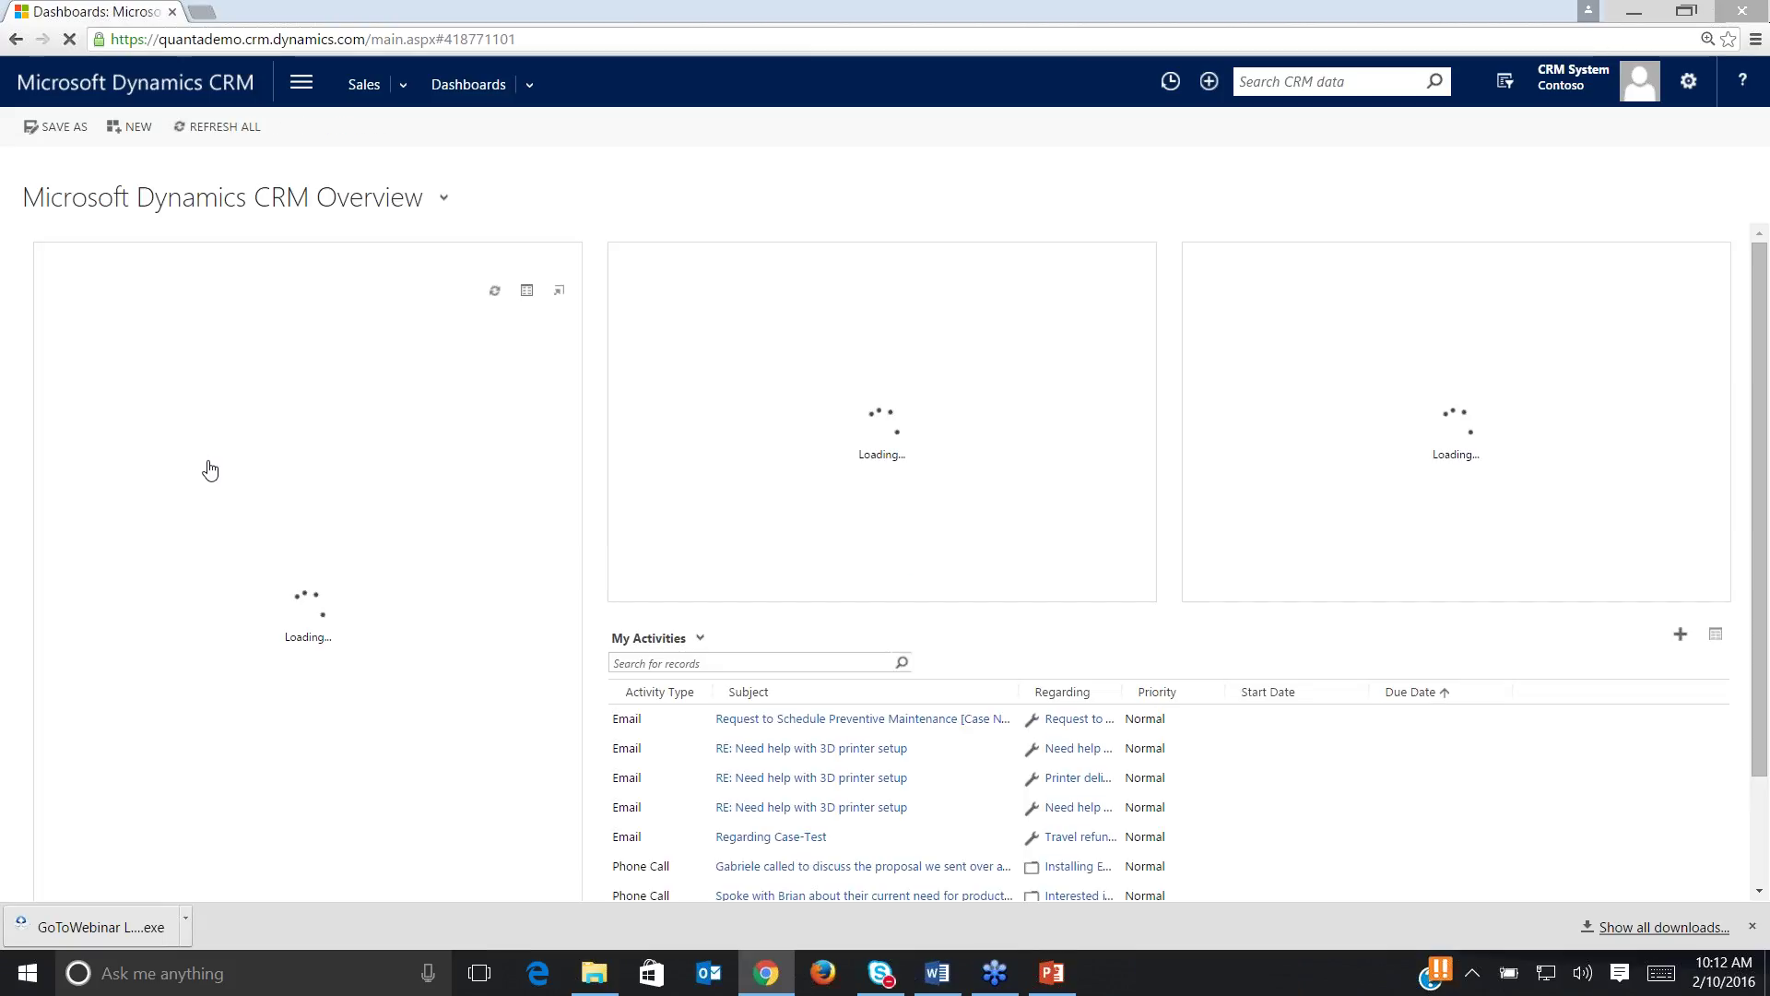
mouse_move(373, 463)
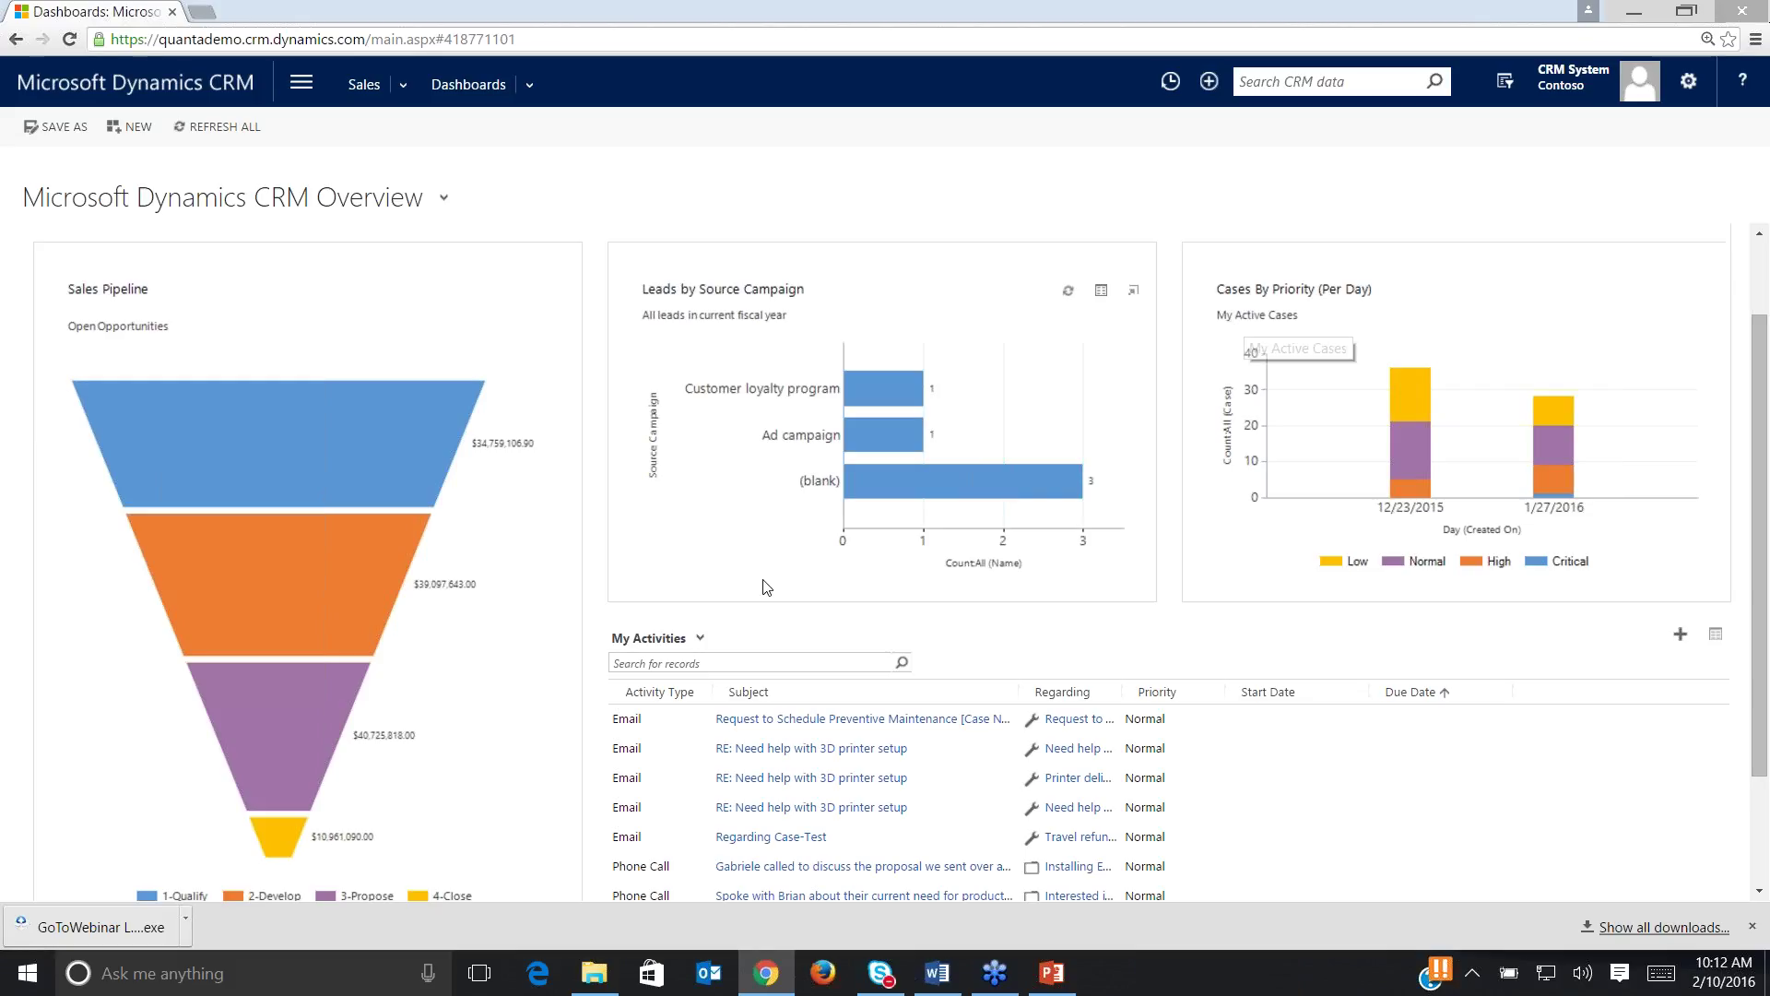
scroll(762, 587, "down", 3)
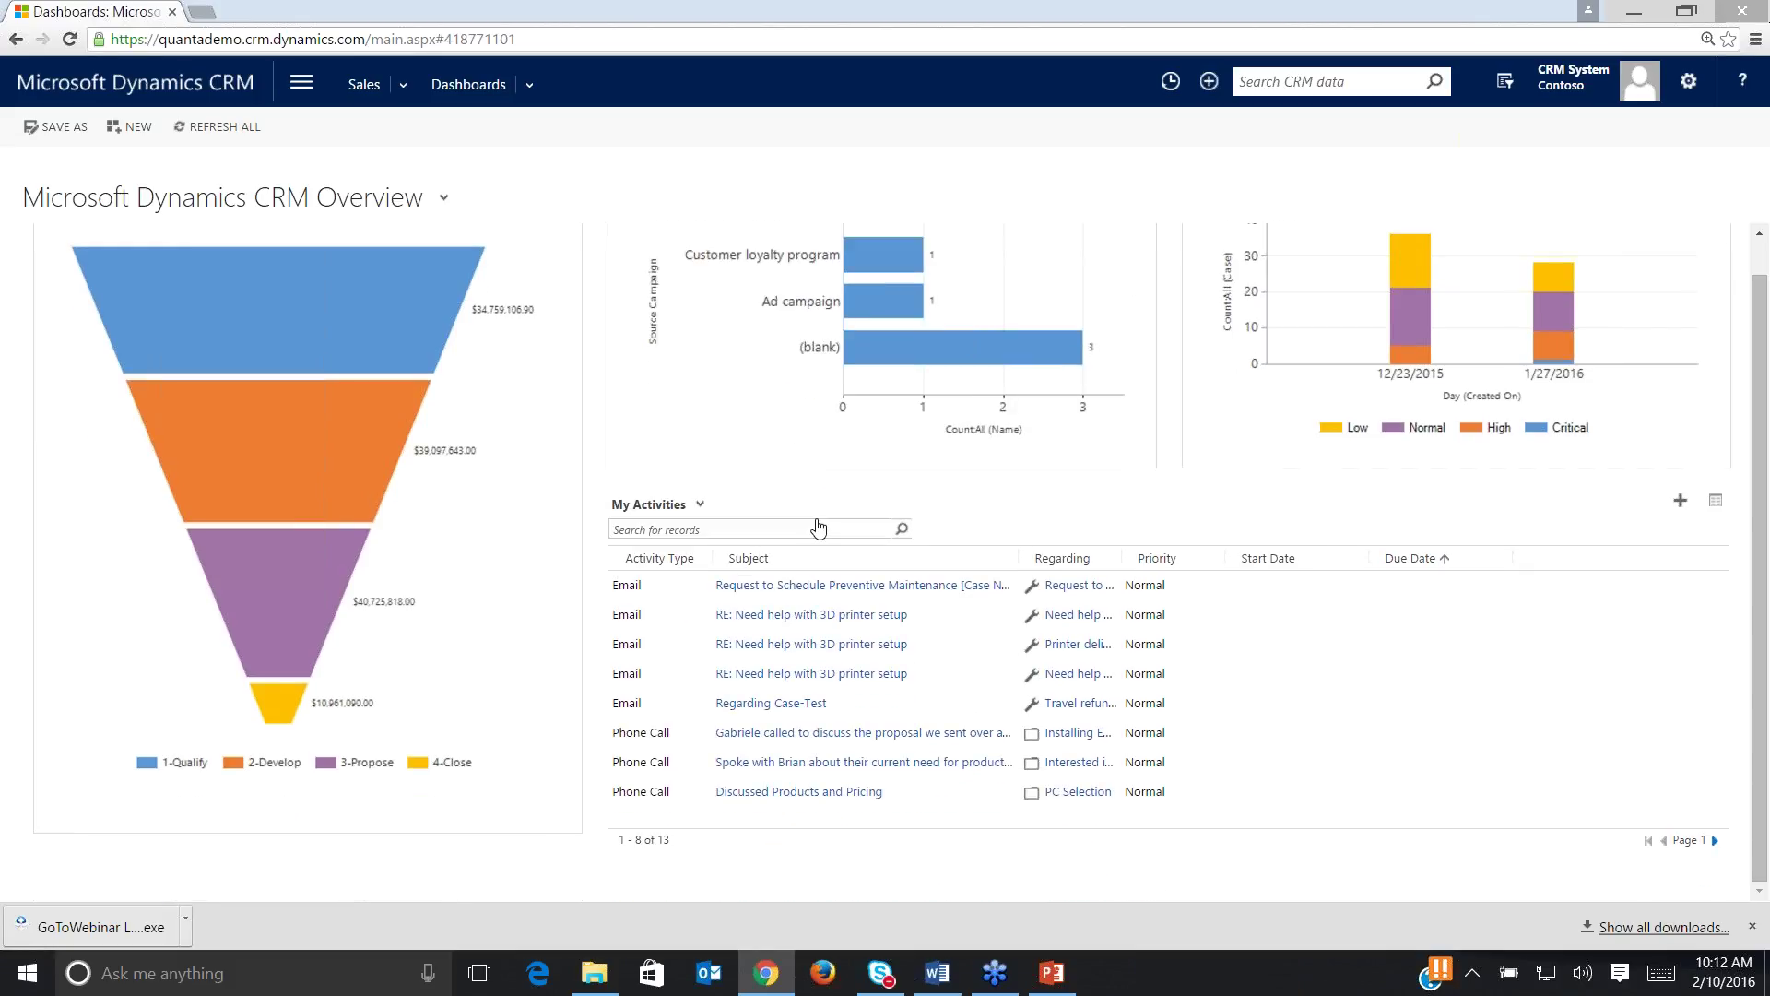
scroll(818, 526, "up", 3)
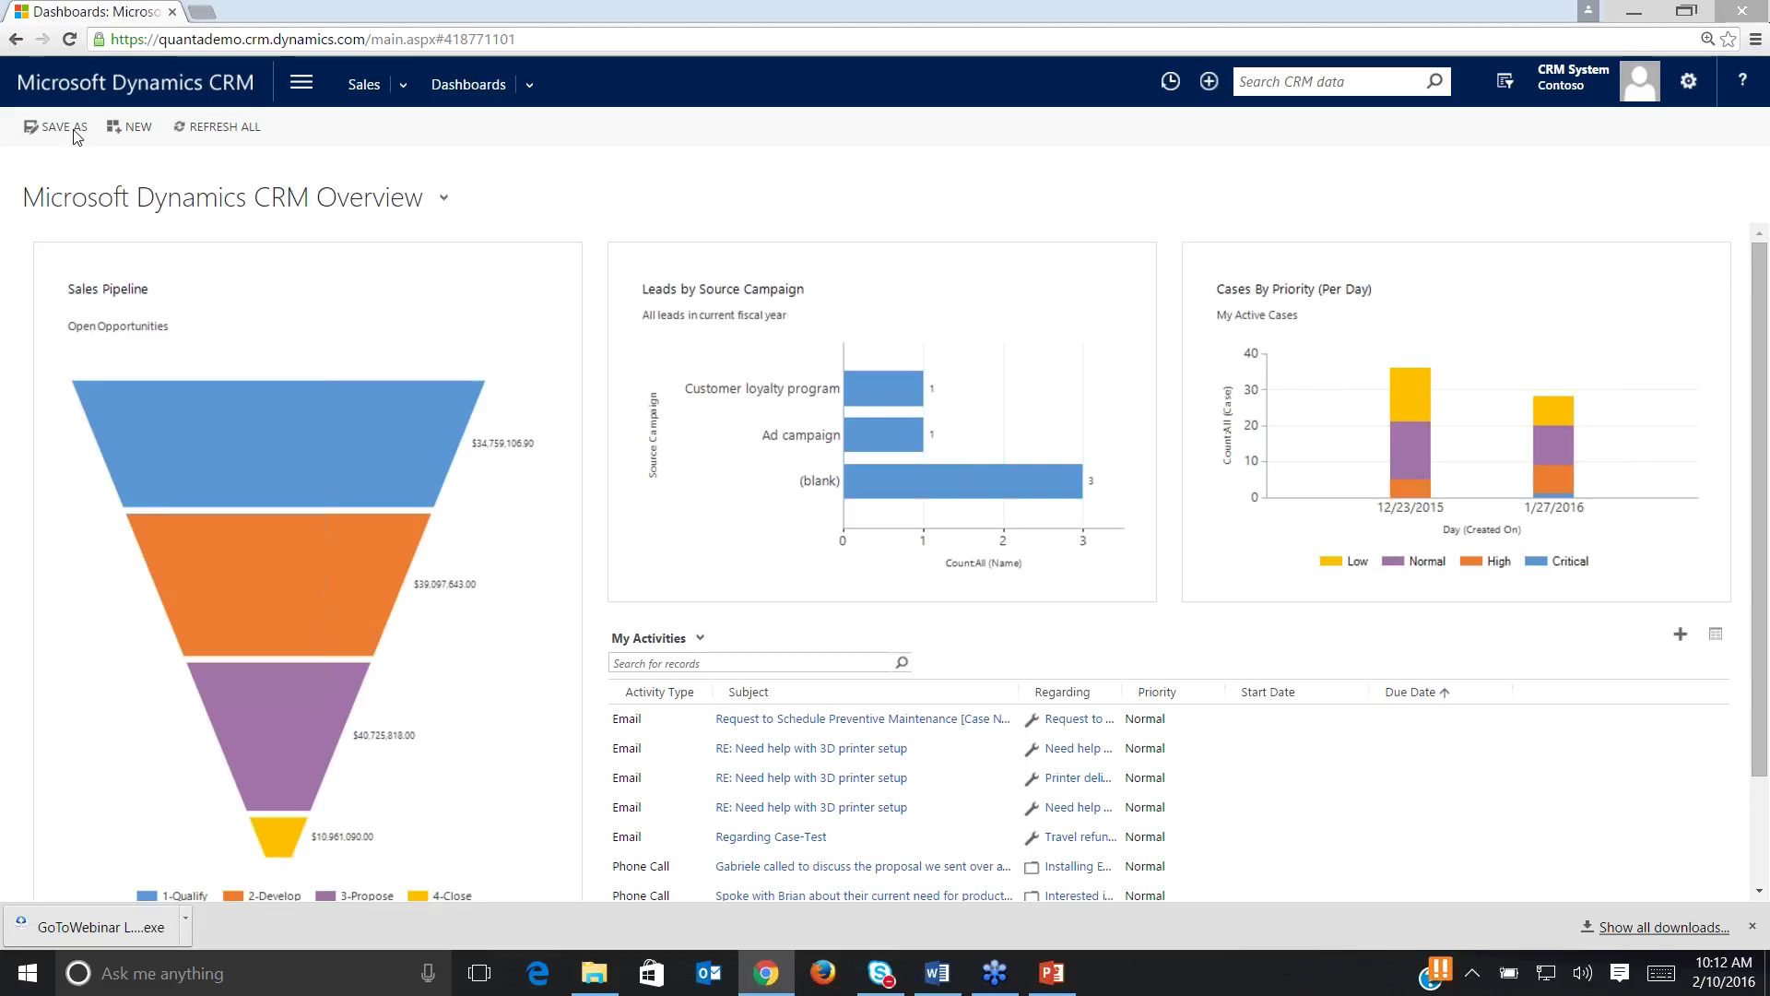
Save a copy of the Microsoft Dynamics CRM Overview dashboard as "Executive Overview - All Users" and check it in the dashboard list.
left_click(442, 201)
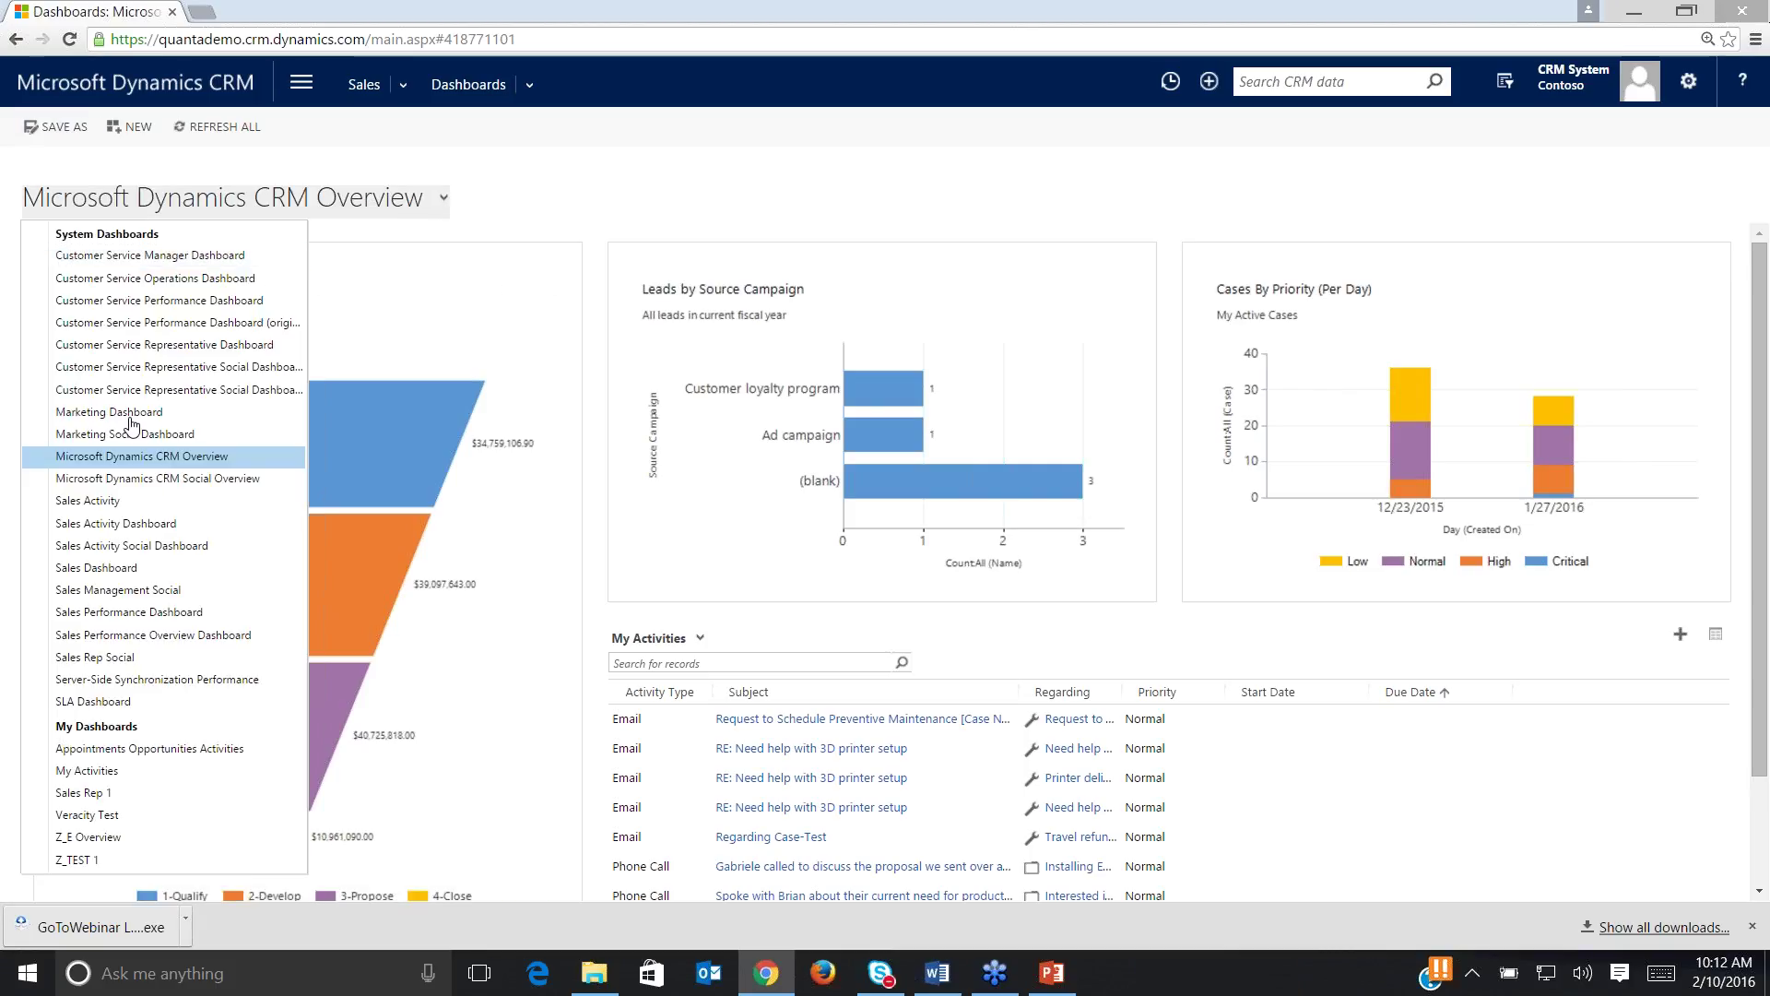
left_click(129, 434)
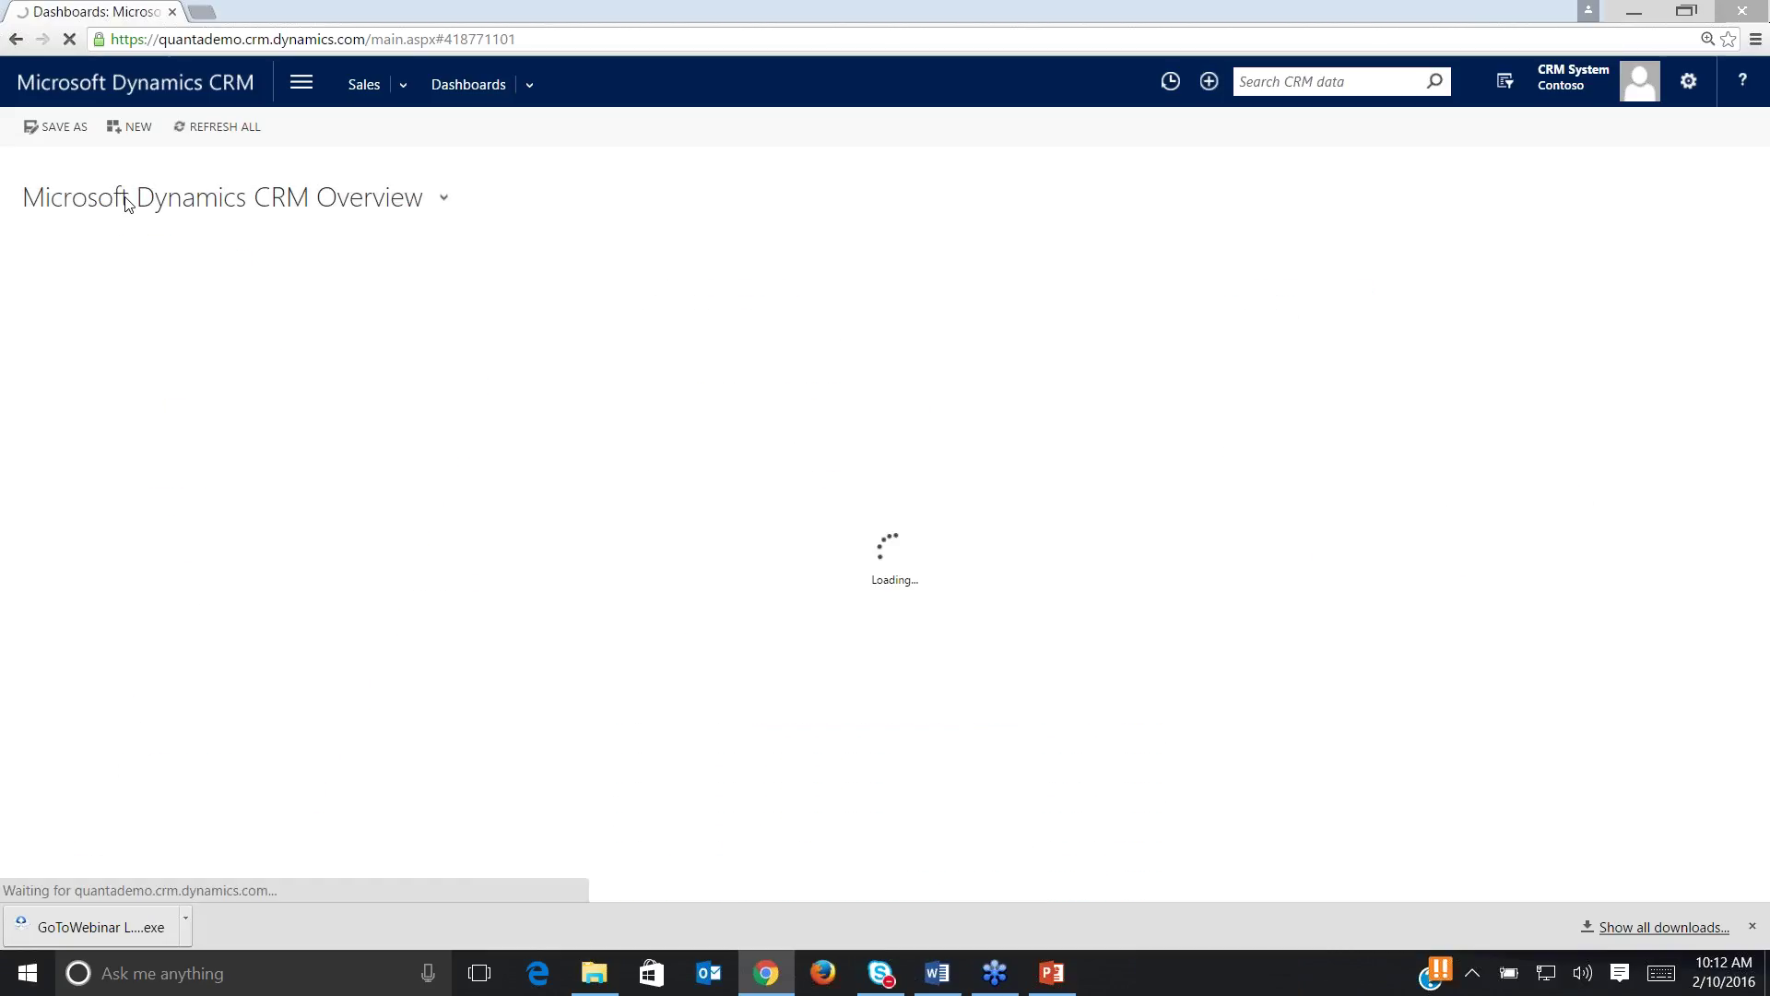
left_click(74, 129)
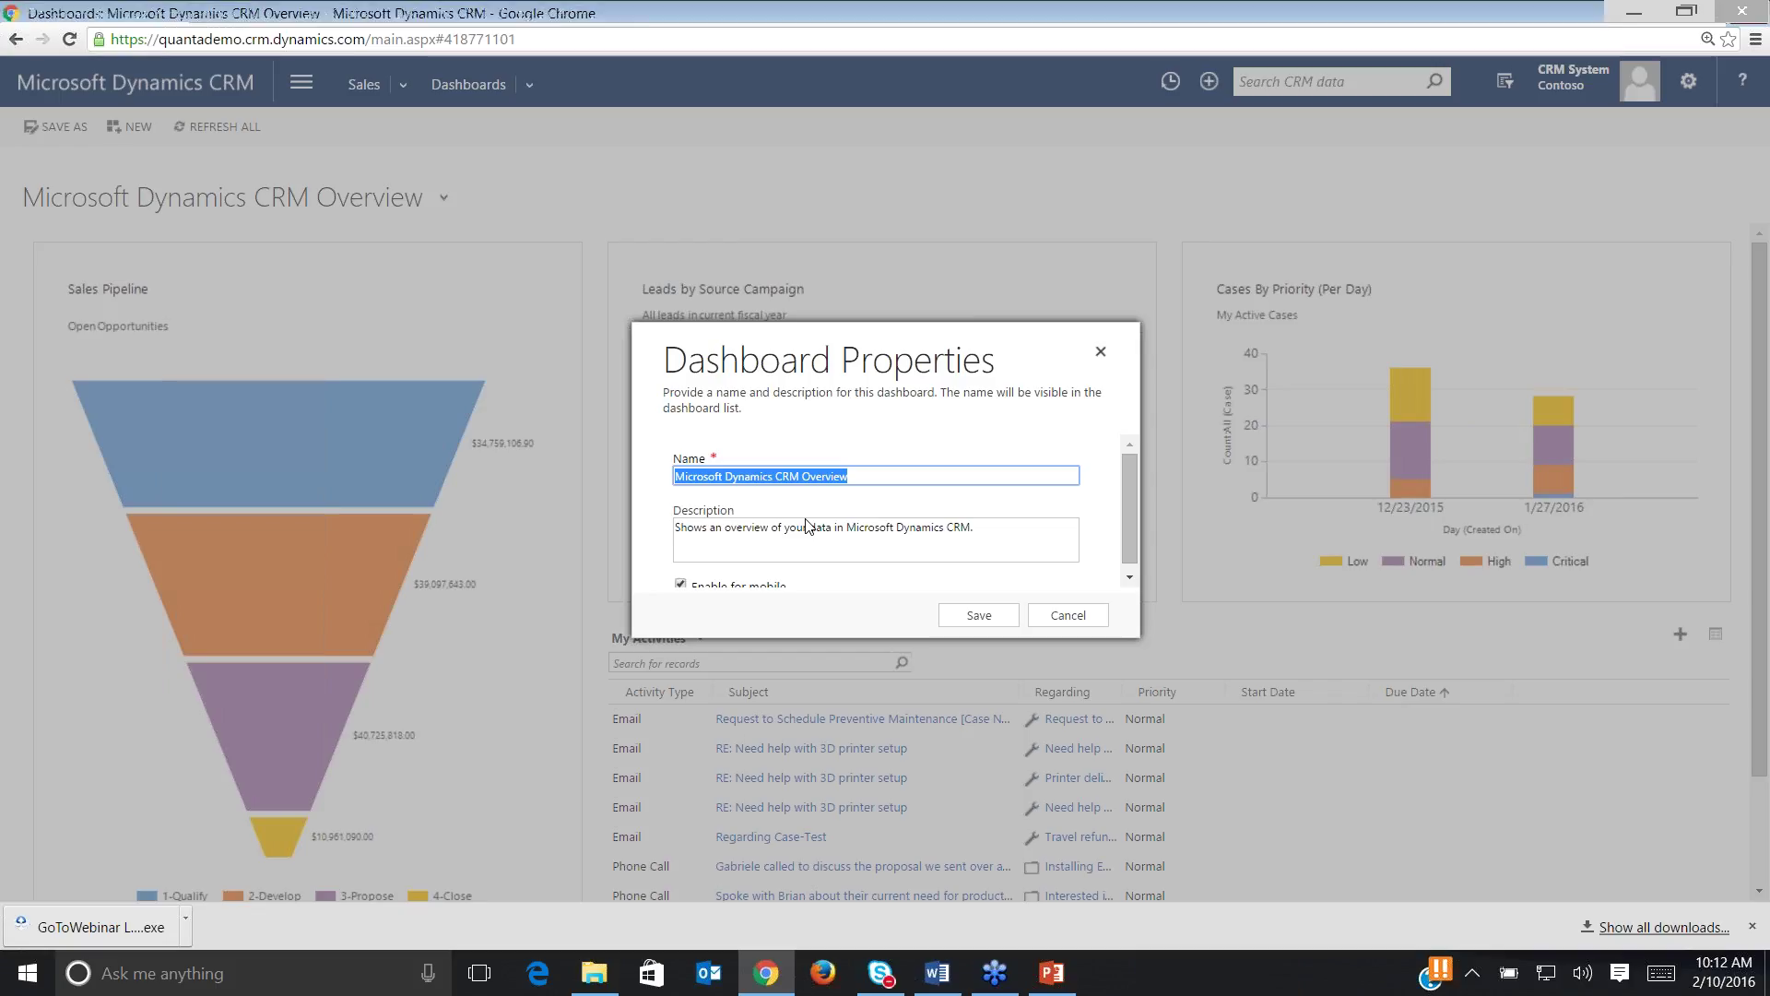
type("Executive")
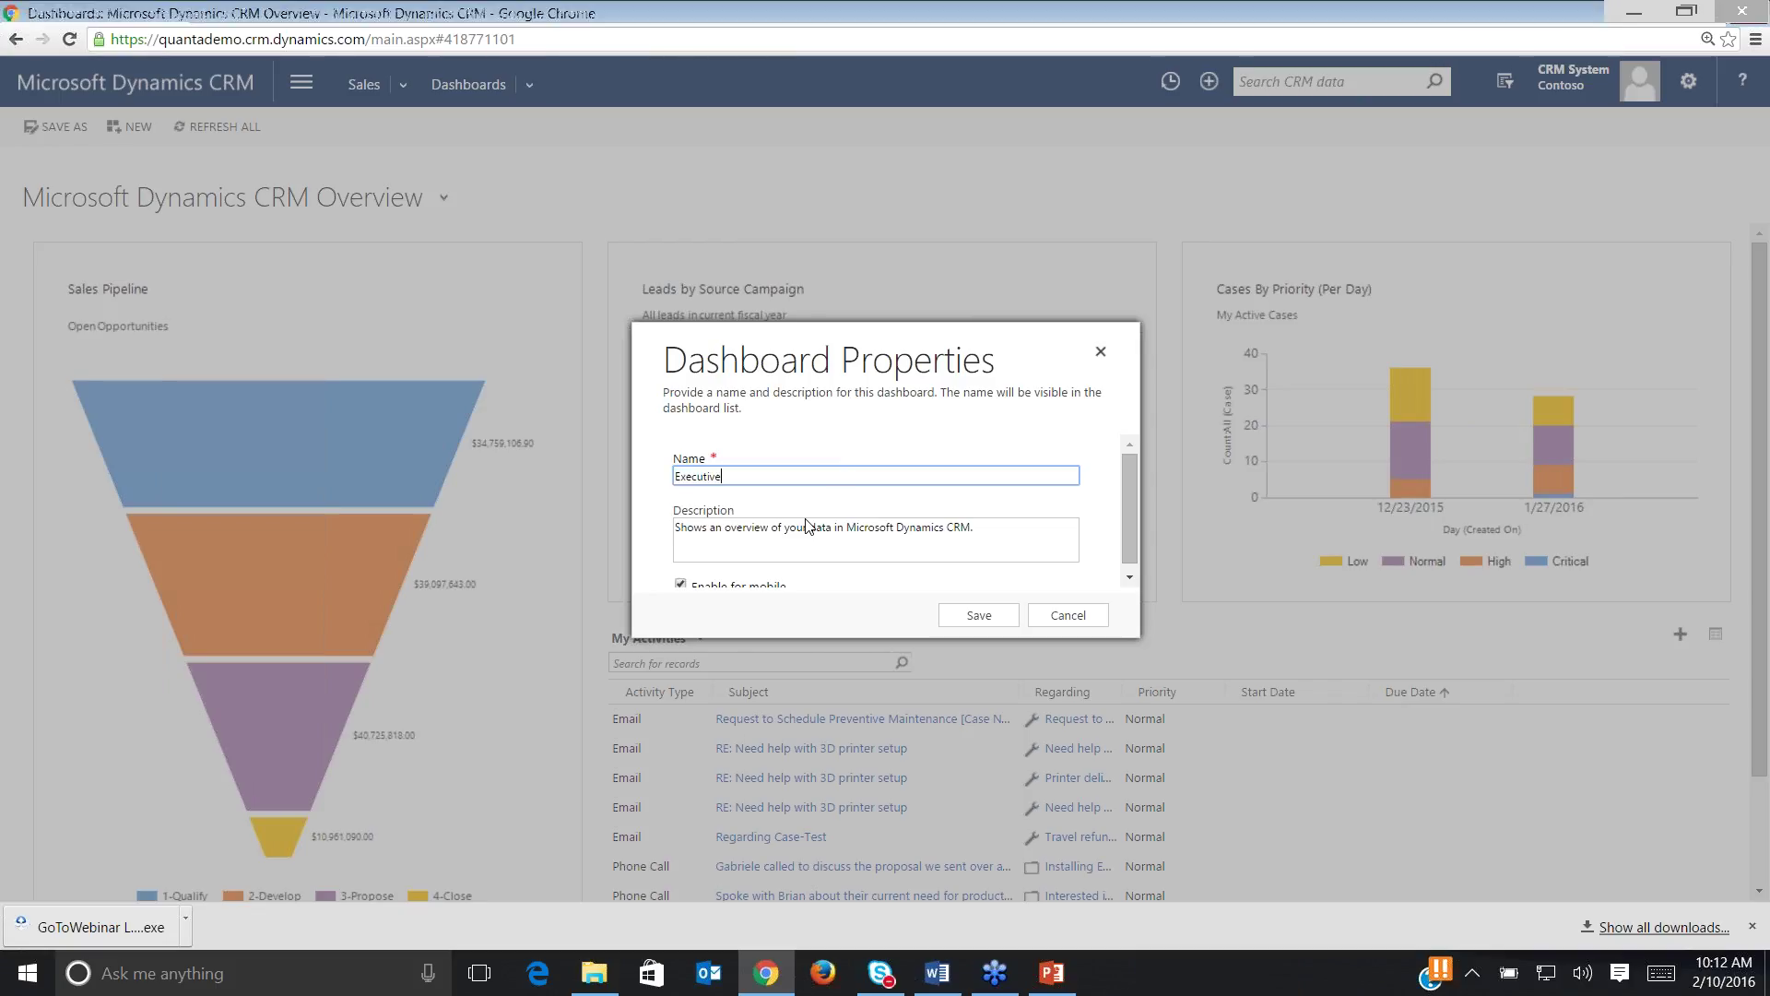
type(" O")
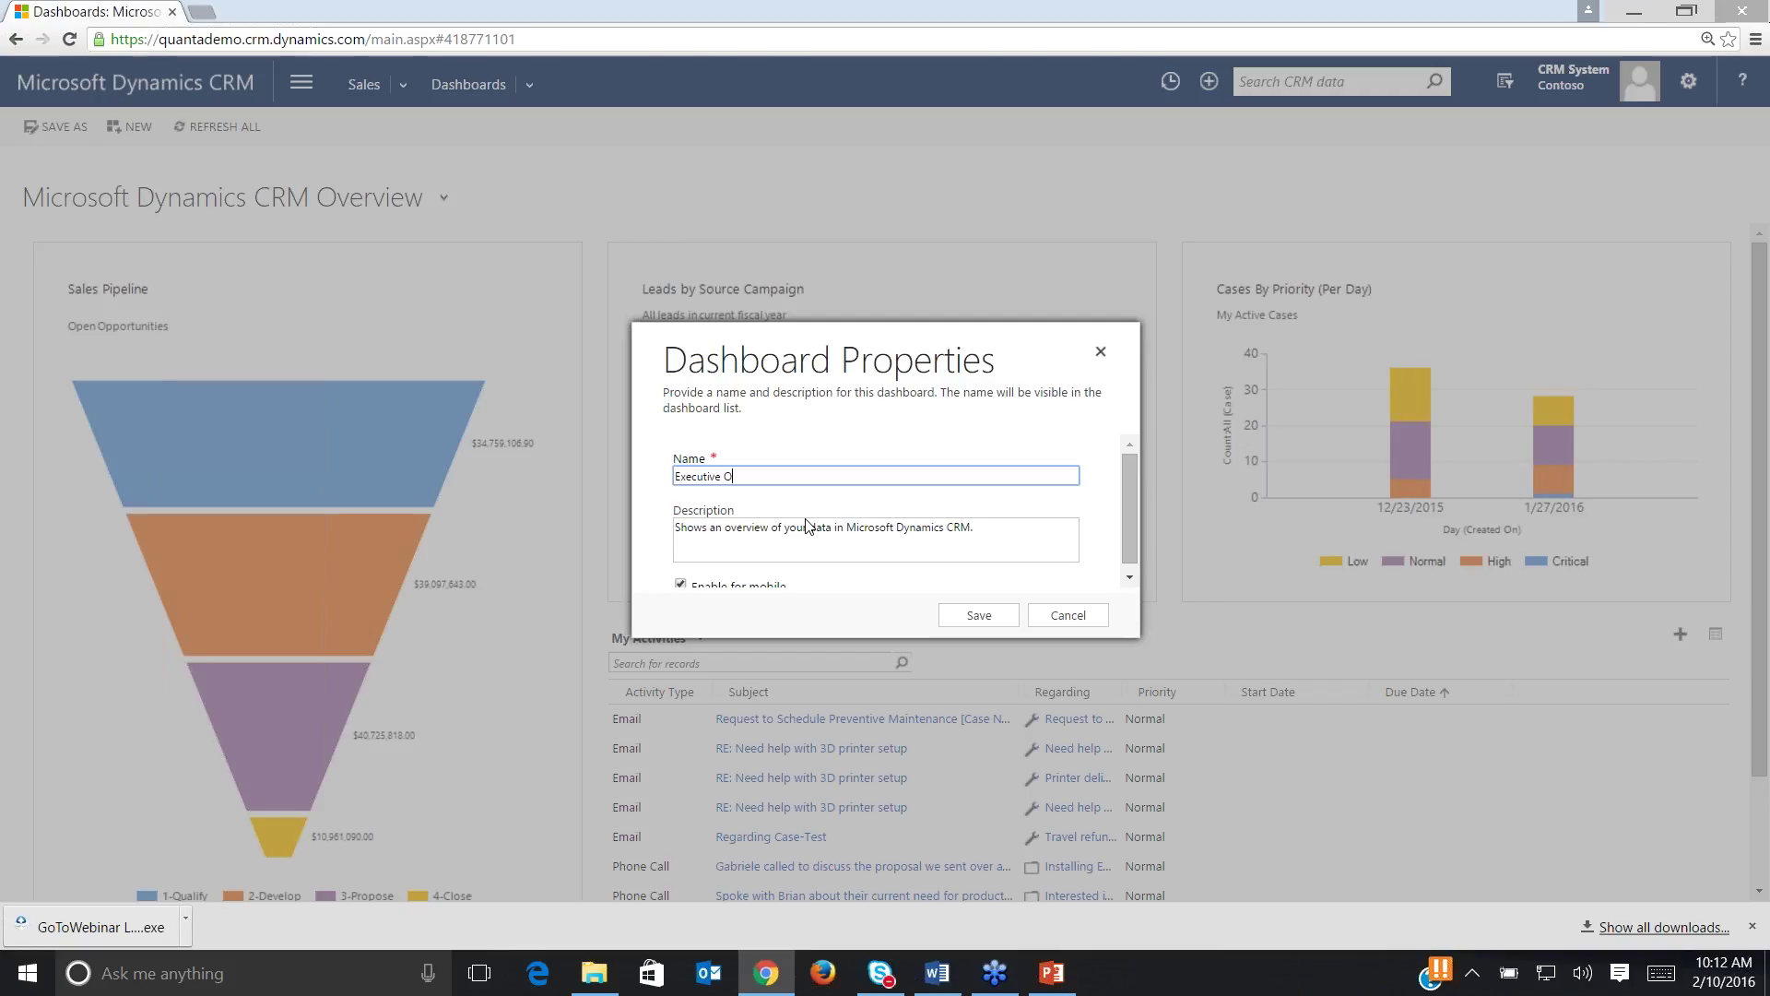
type("verview - All Users")
left_click(980, 618)
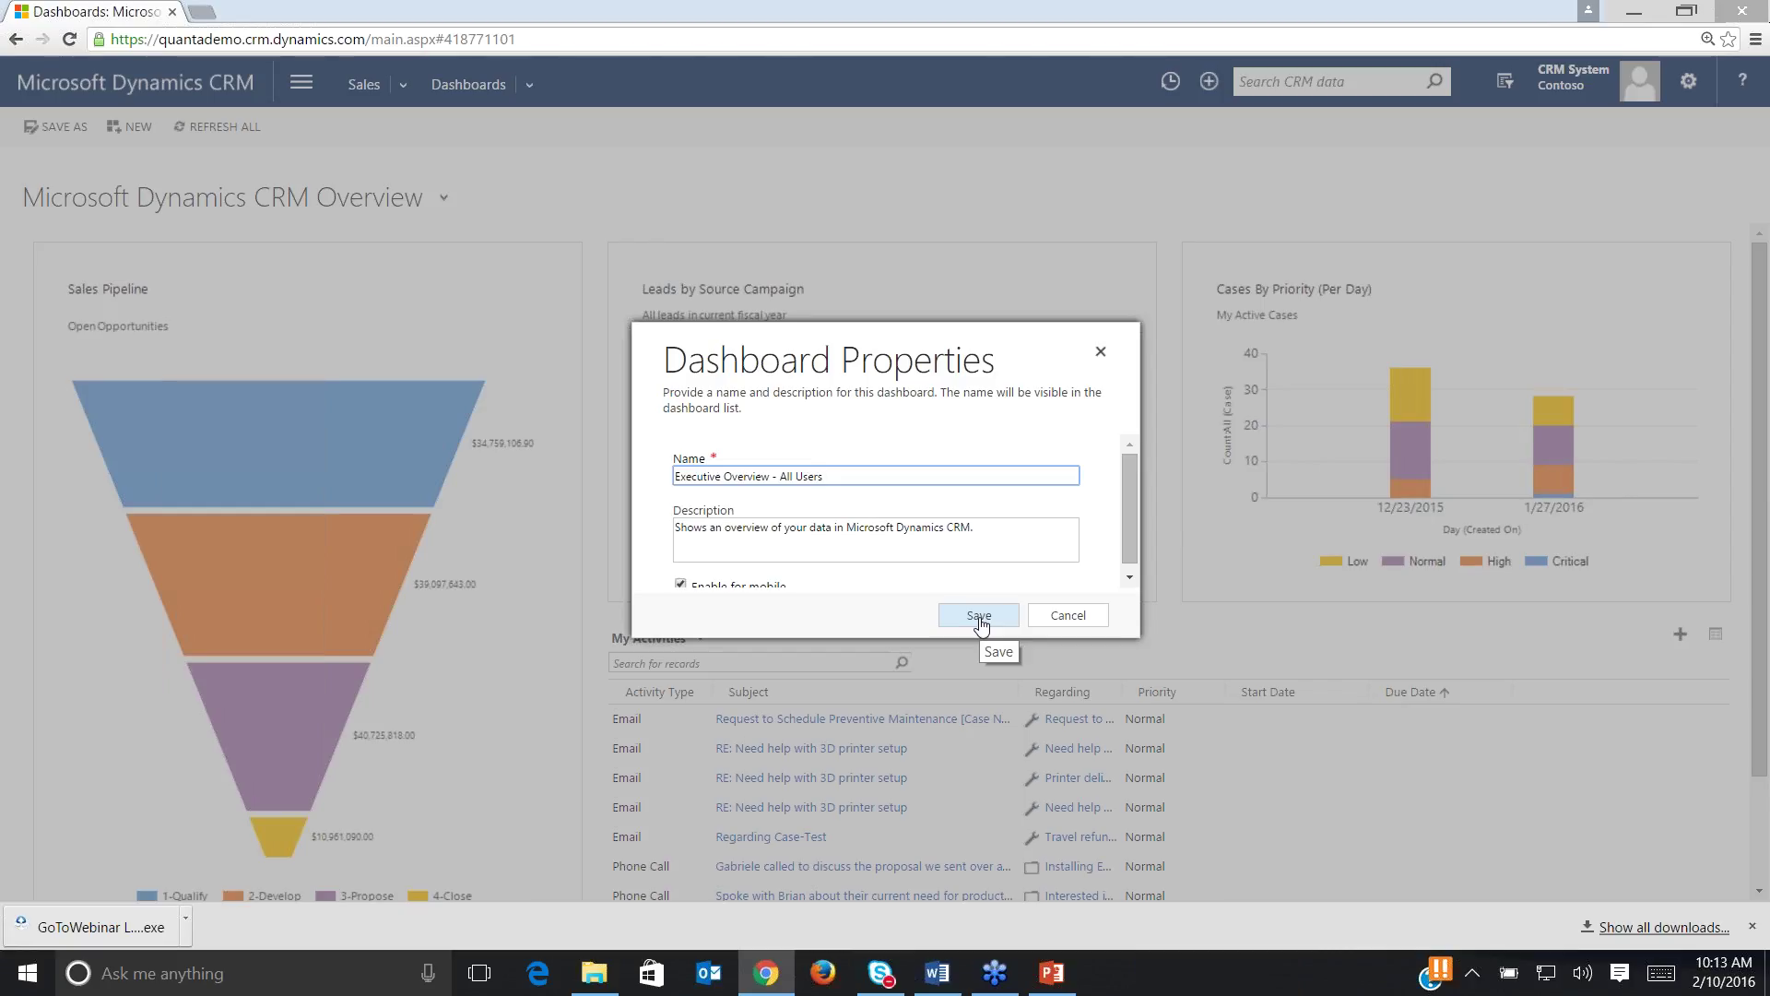
left_click(981, 624)
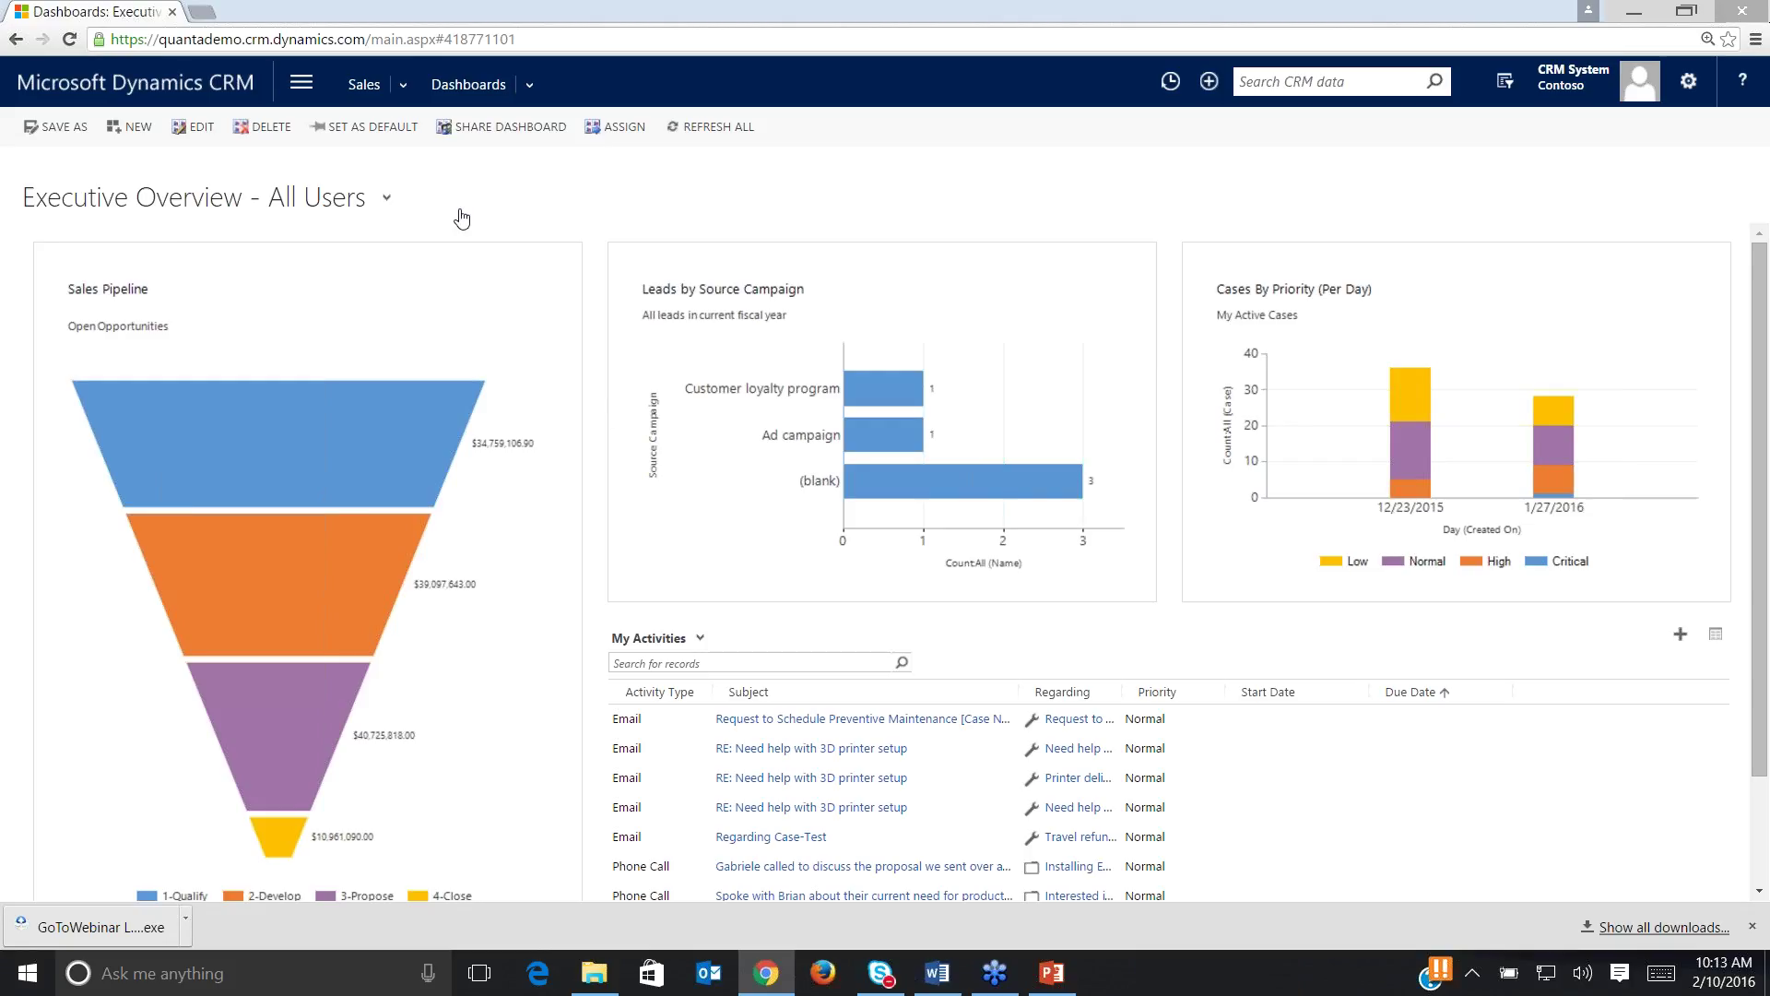
left_click(386, 203)
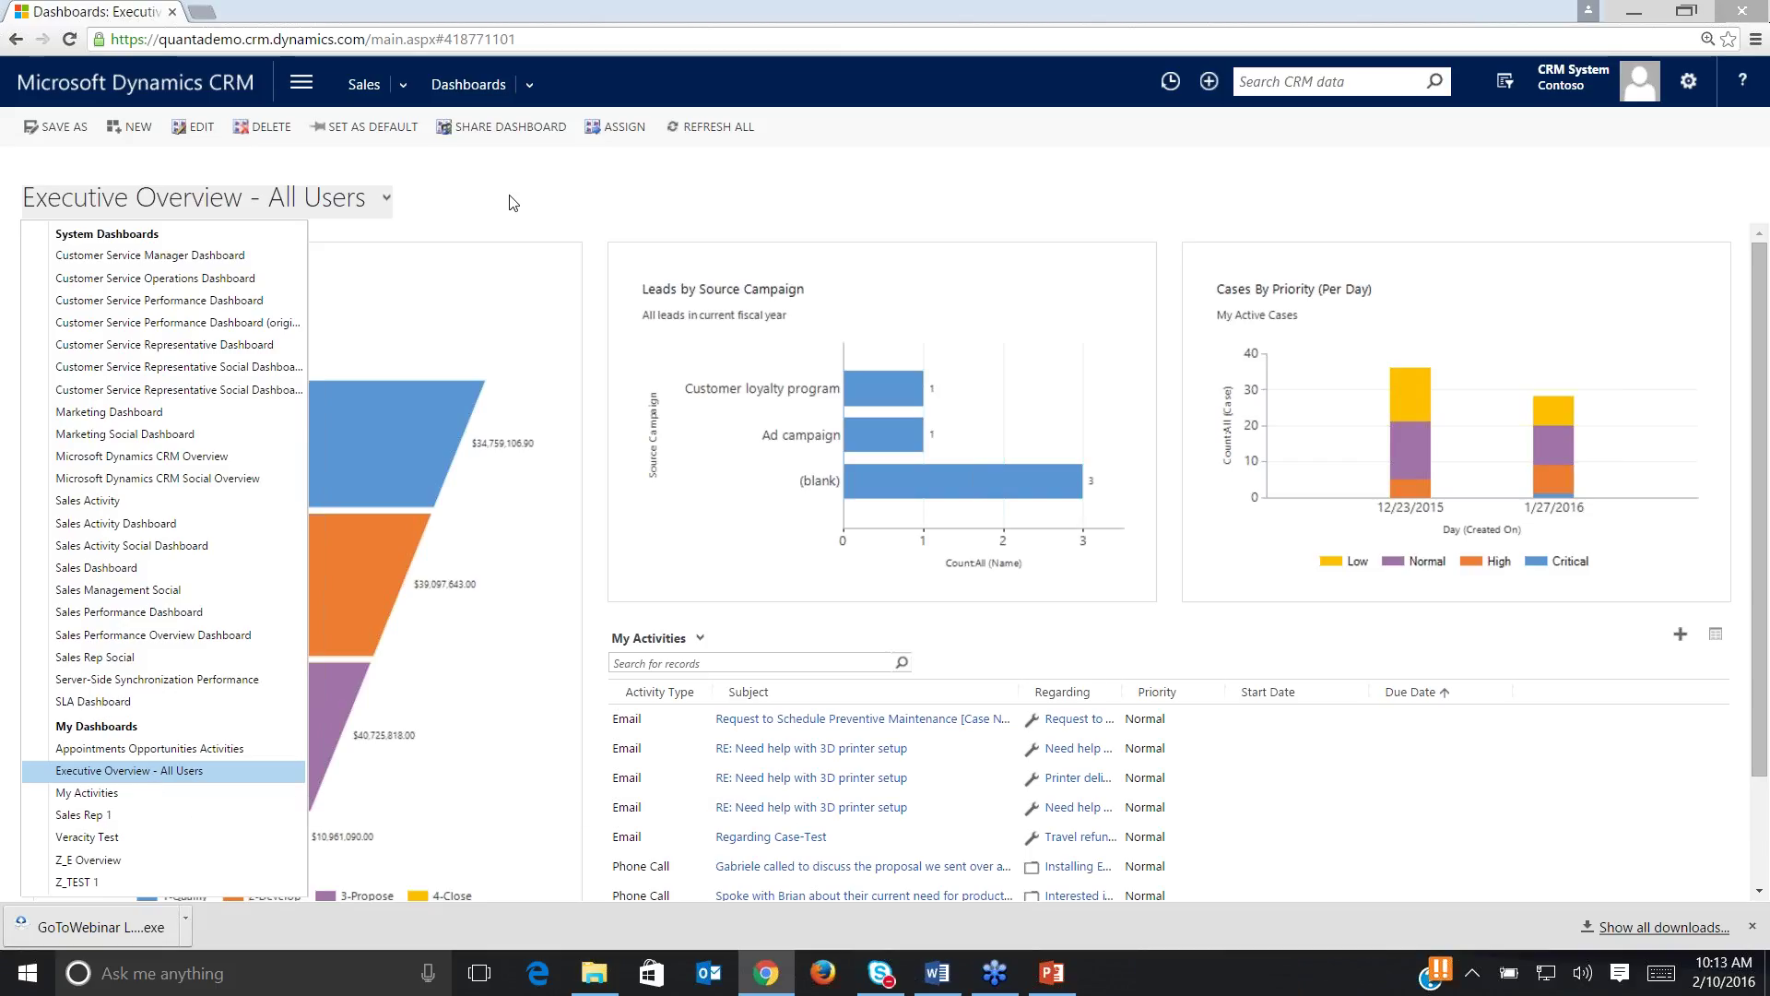
left_click(289, 164)
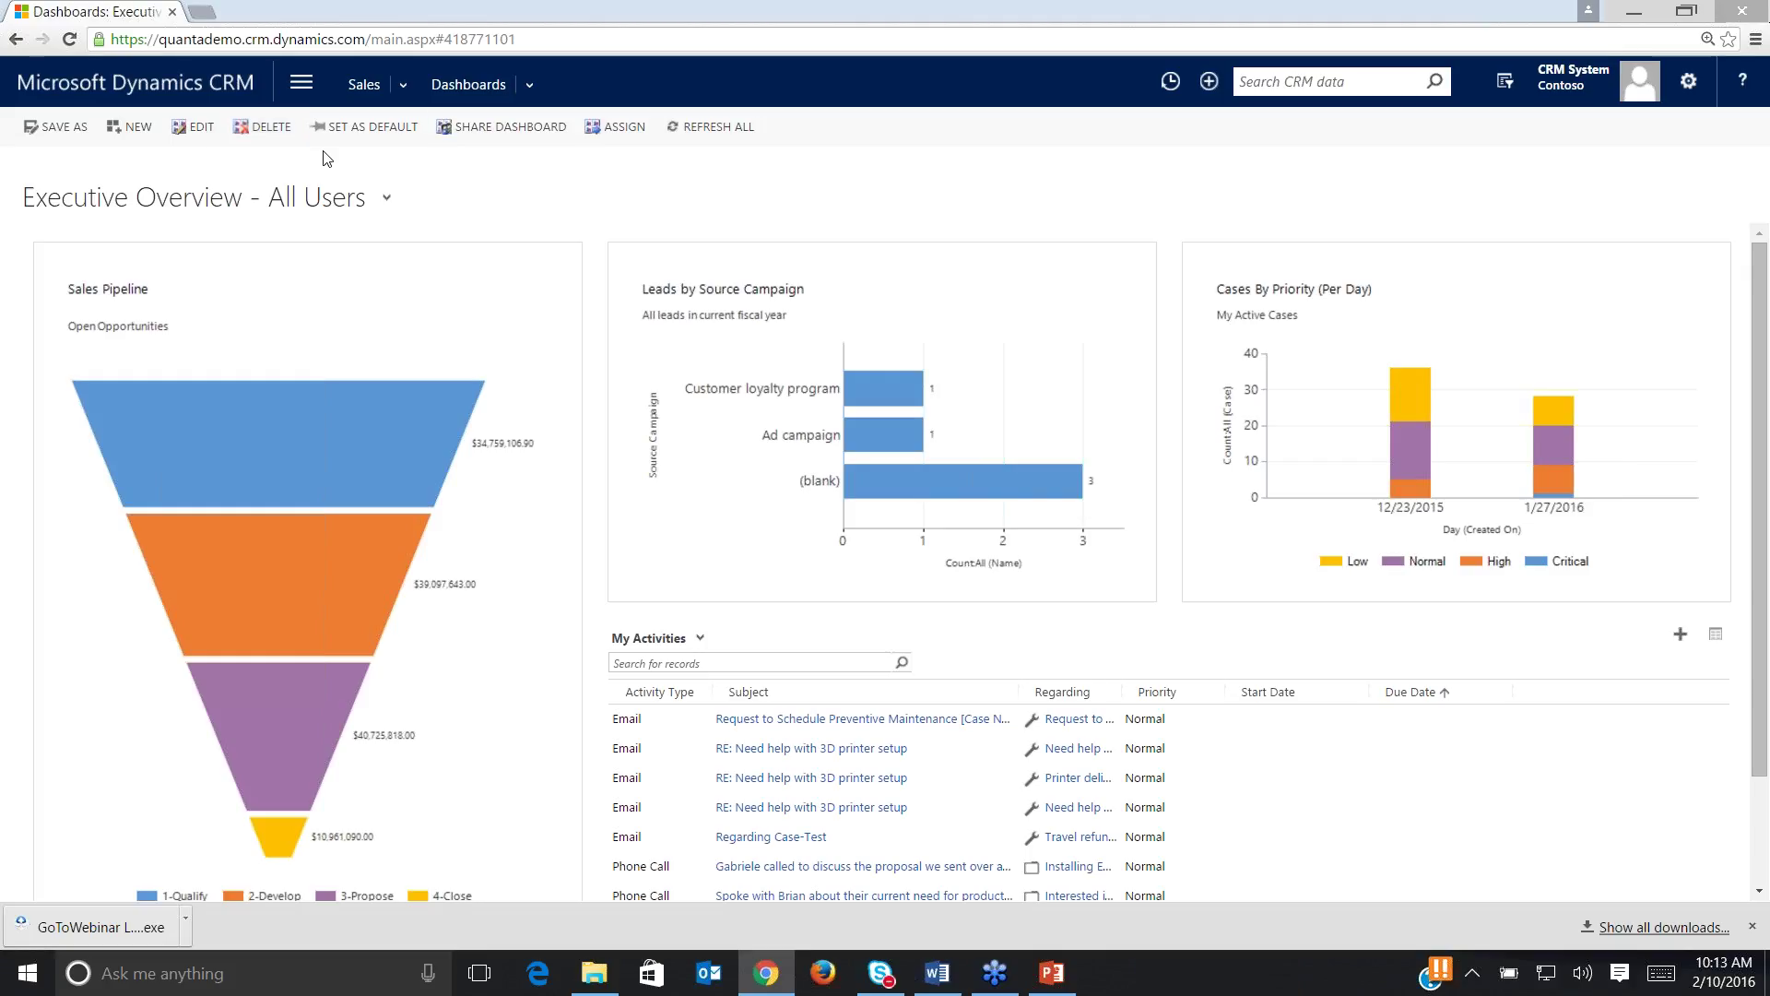
Edit the Executive Overview - All Users dashboard and set the Cases By Priority (Per Day) chart's default view to Active Cases.
left_click(201, 133)
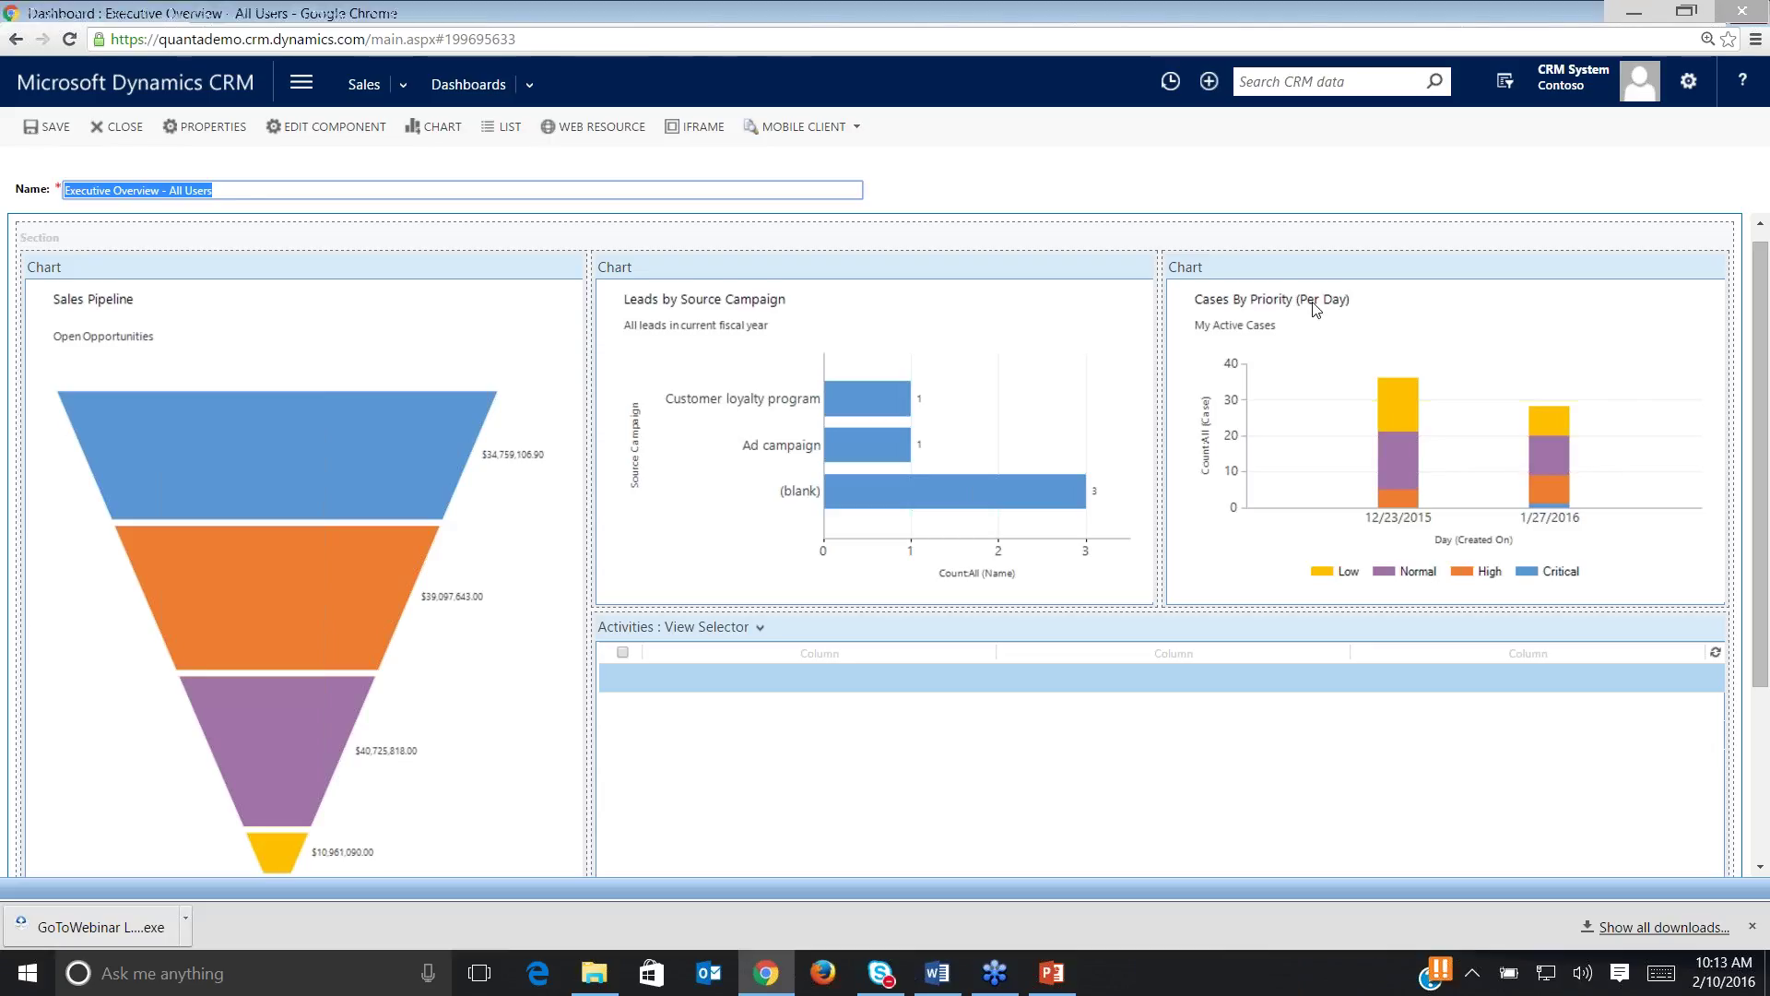
left_click(1209, 358)
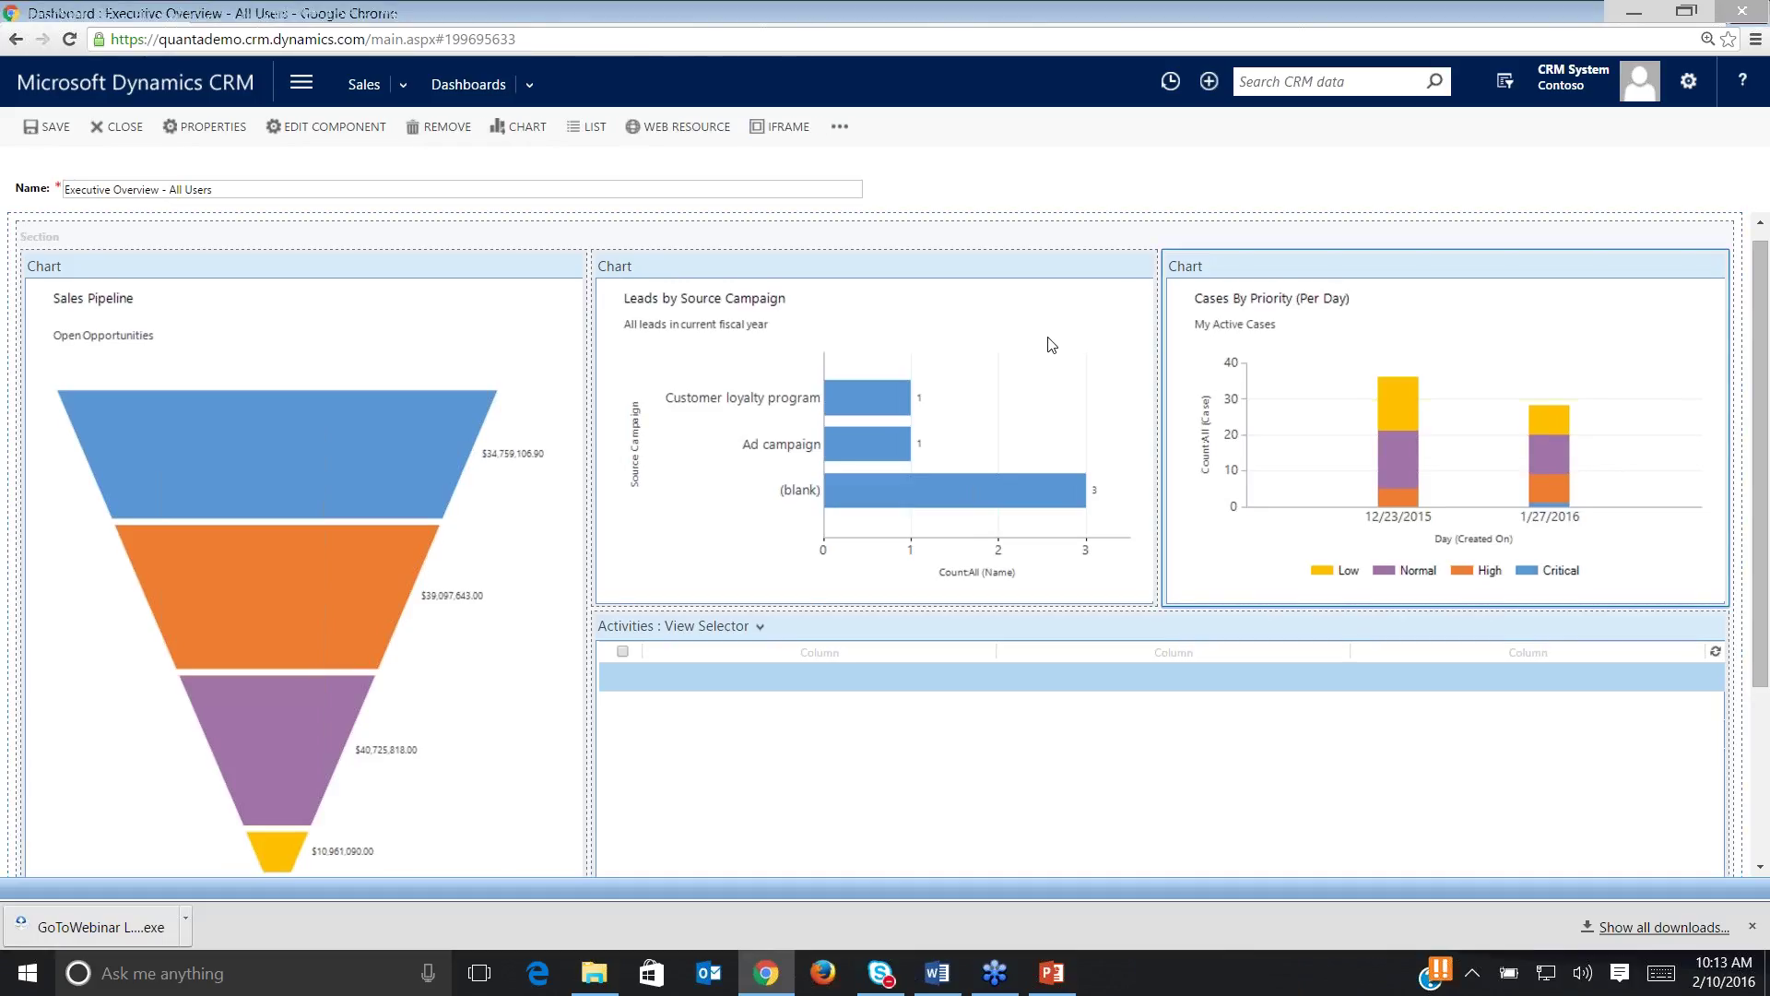
left_click(1051, 344)
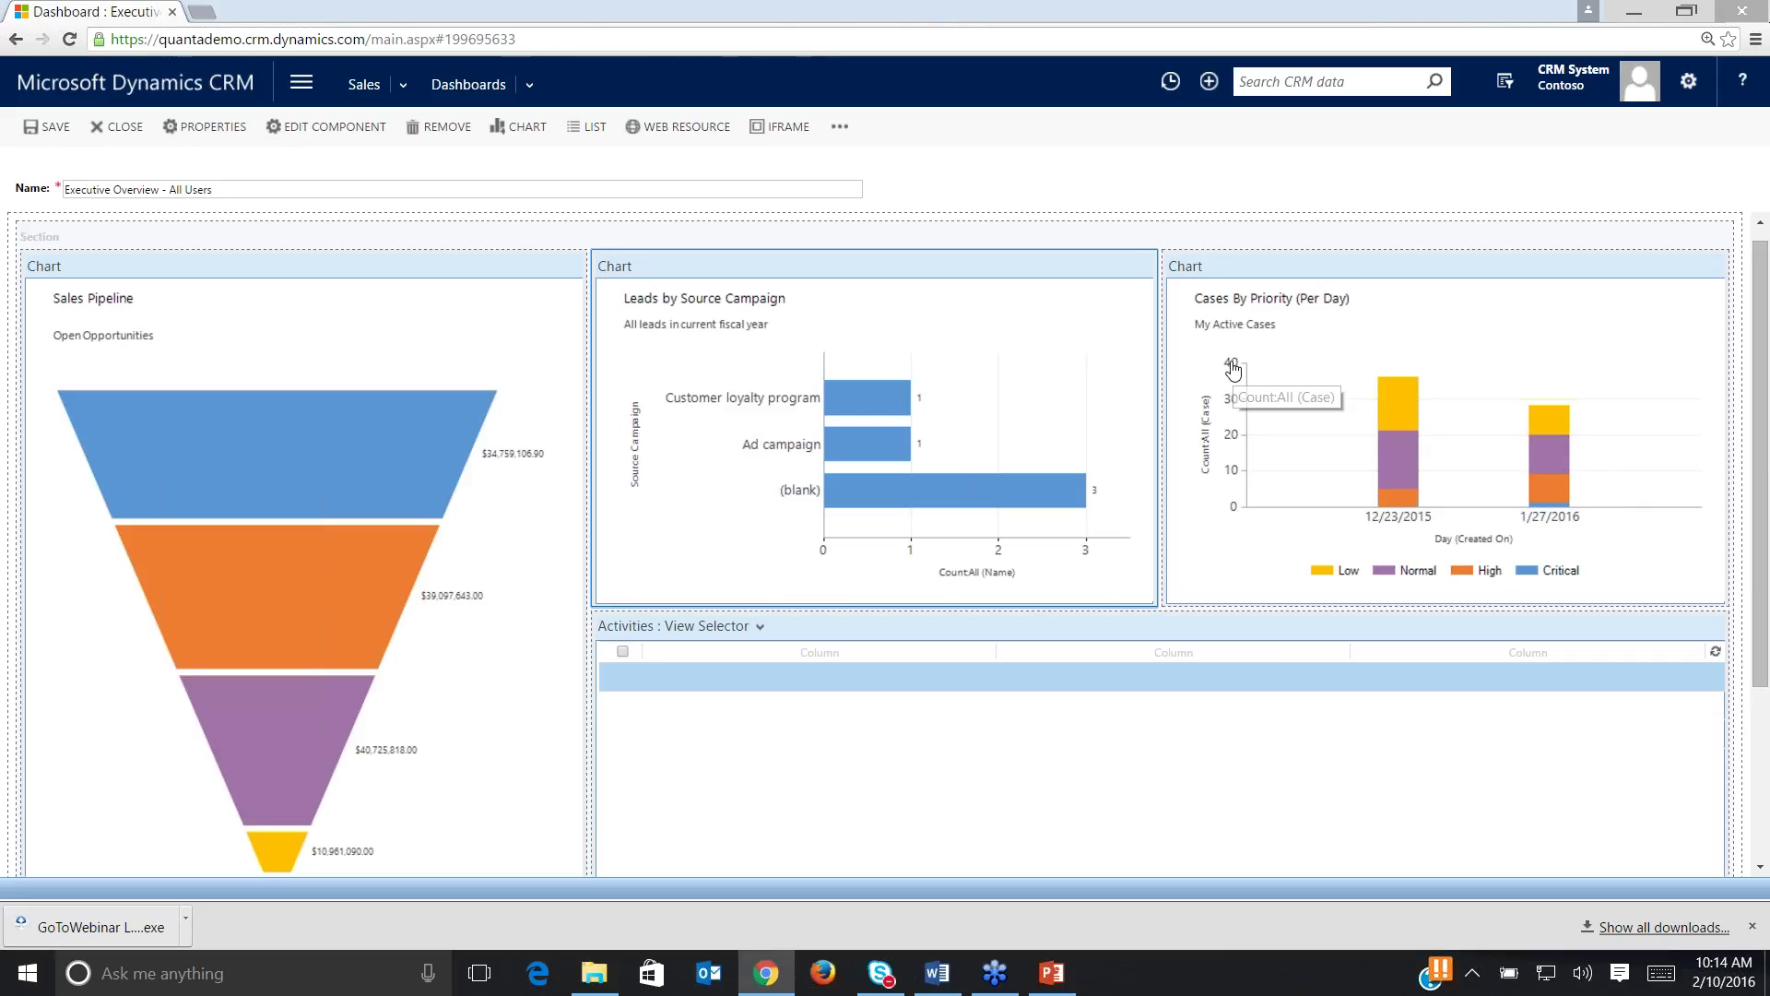
left_click(1232, 367)
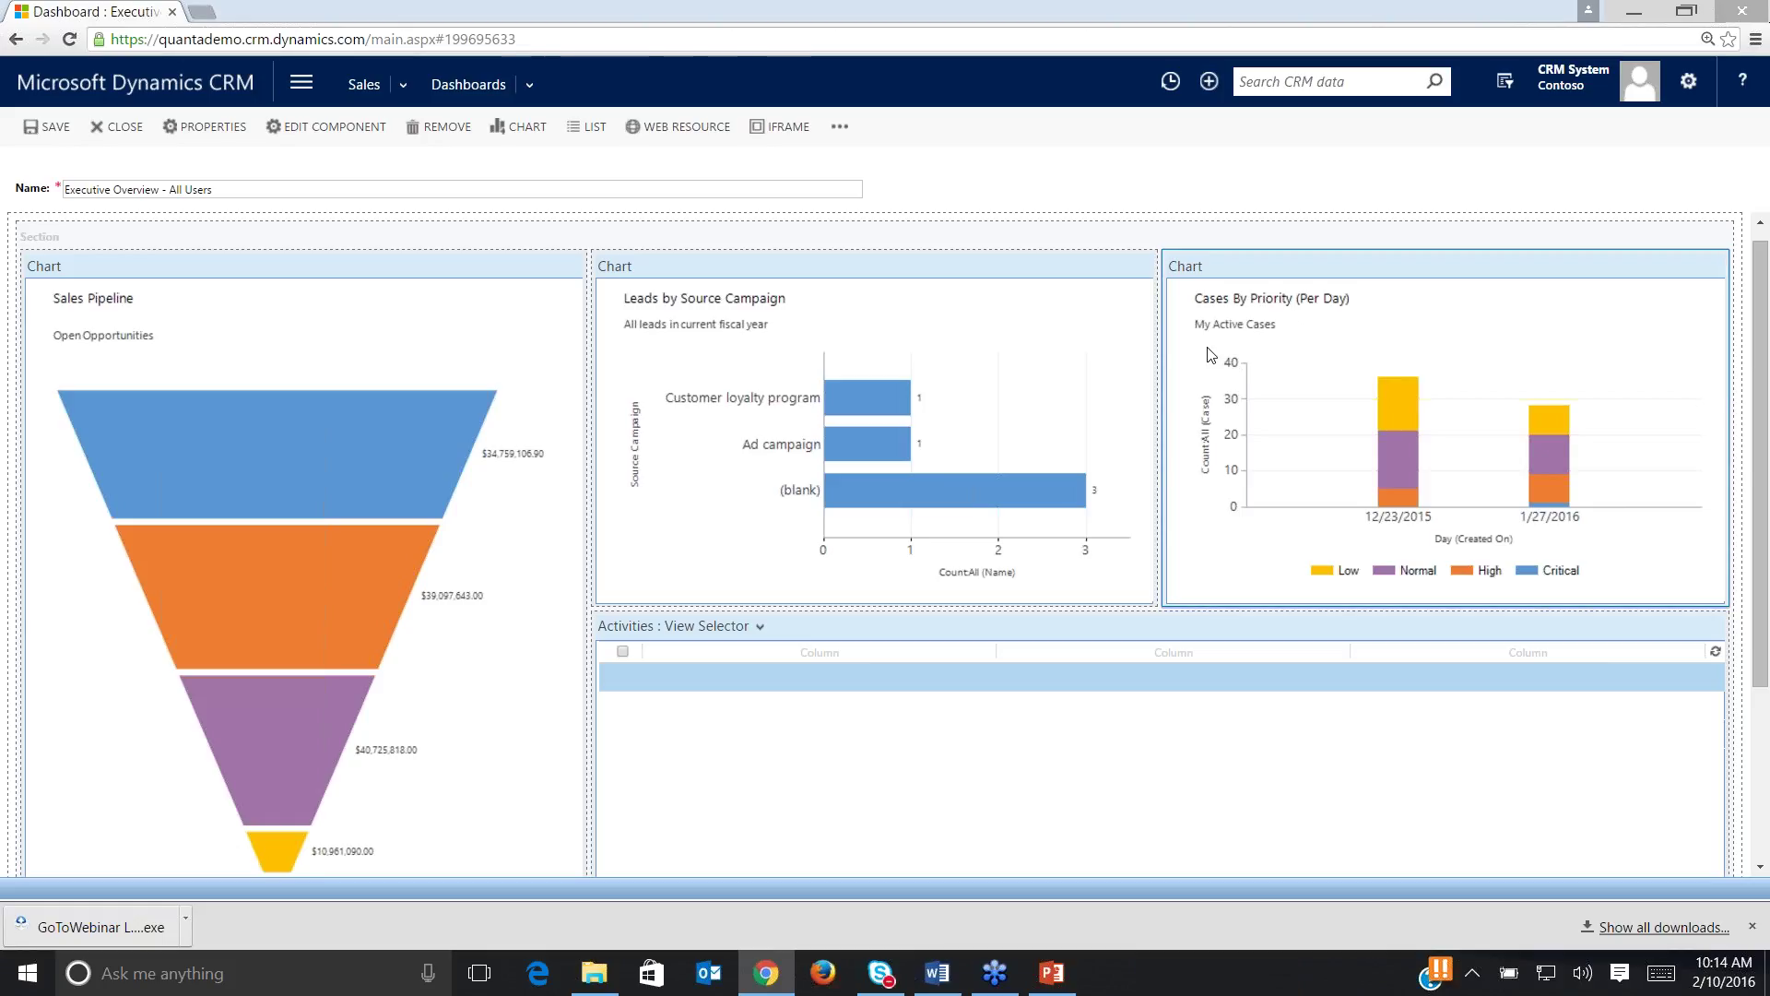
left_click(345, 127)
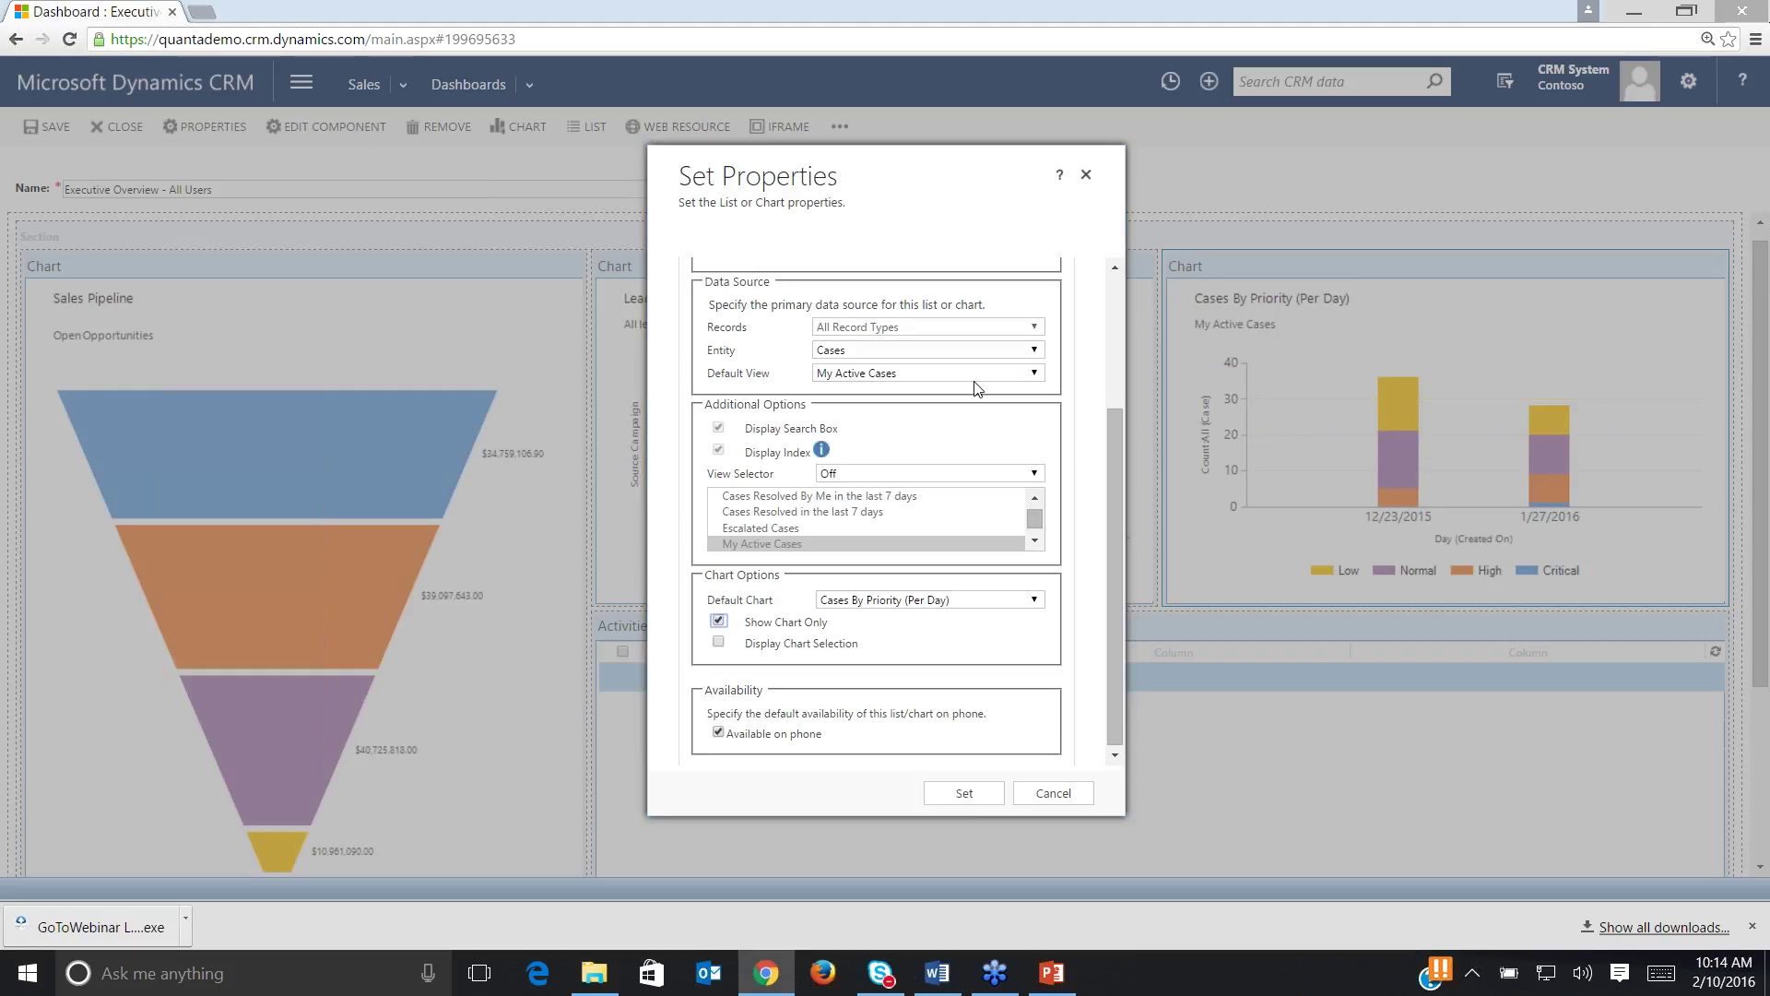
left_click(1034, 375)
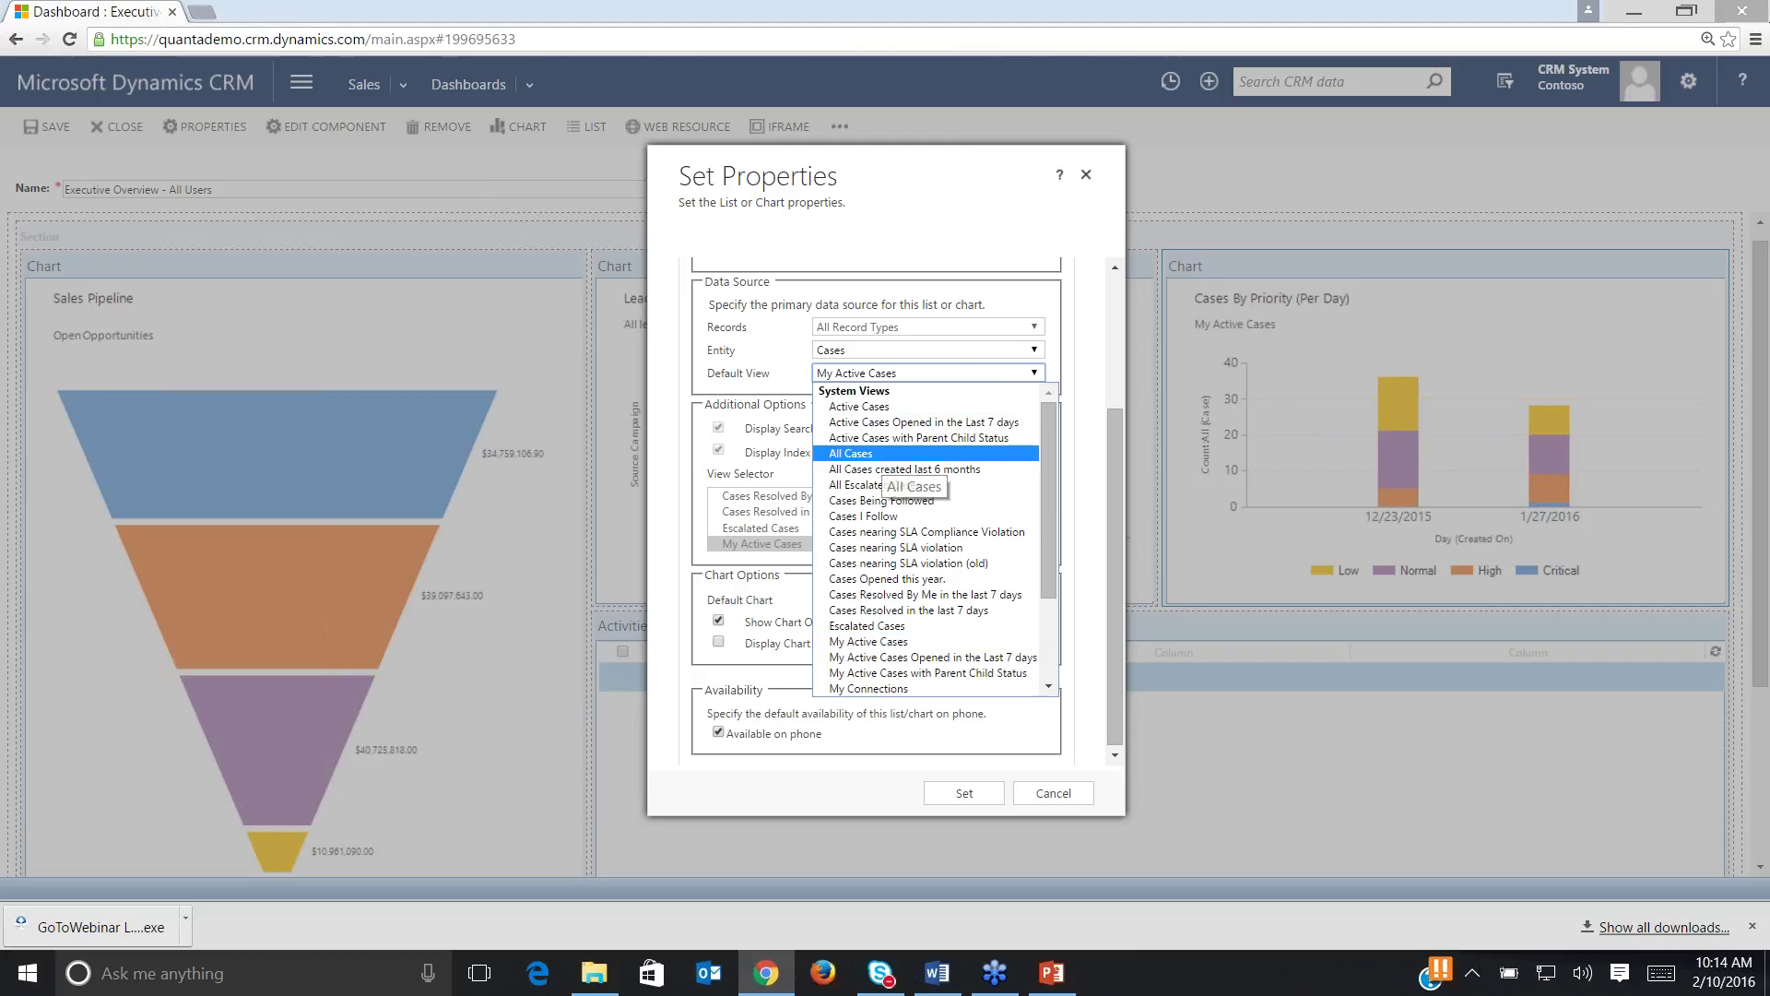
left_click(887, 406)
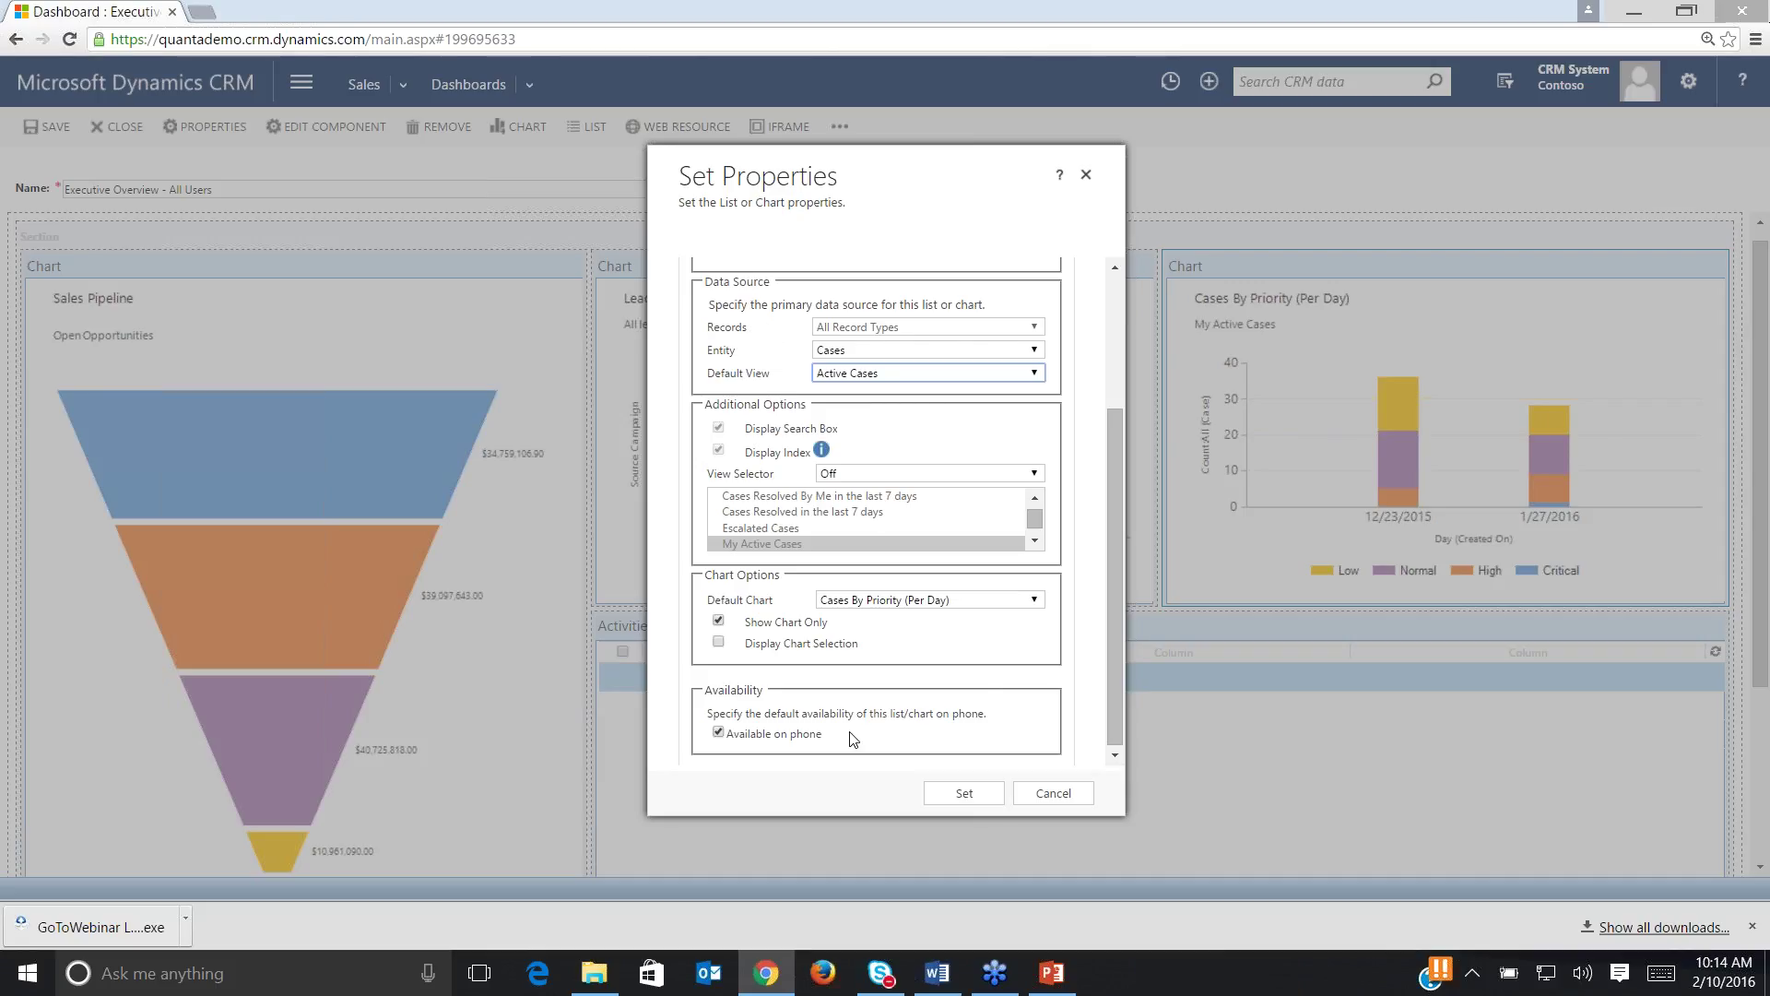
left_click(1035, 600)
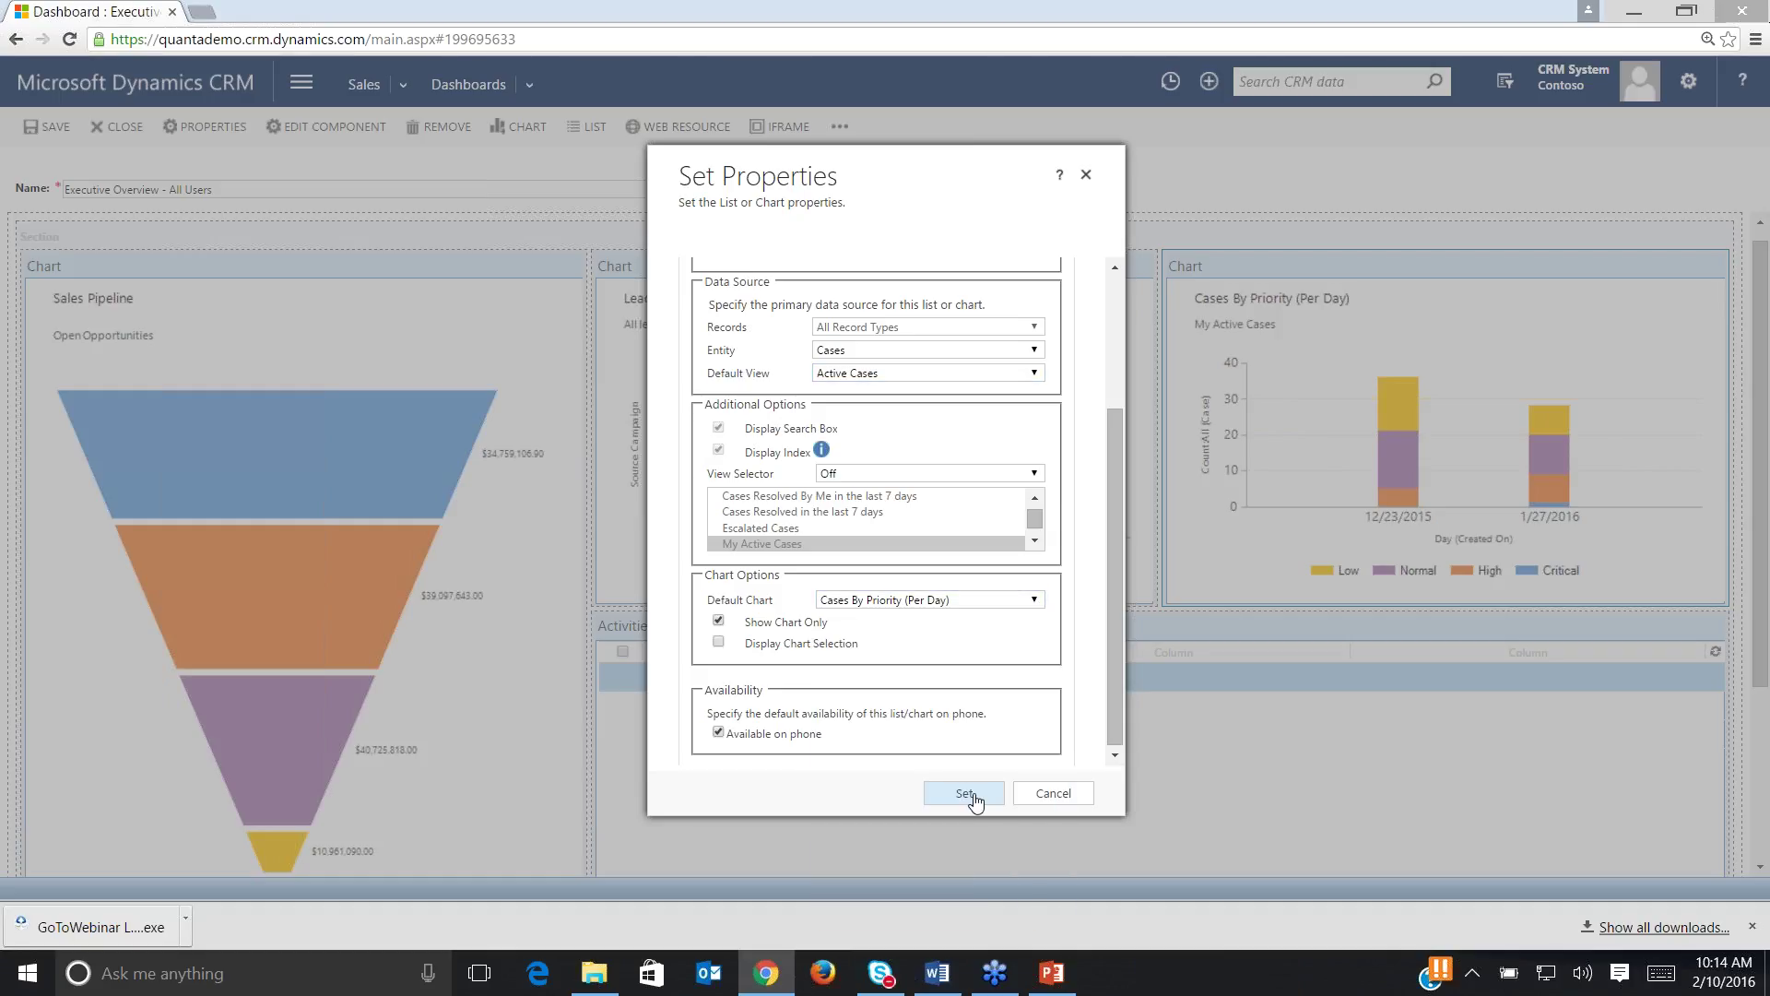
left_click(974, 793)
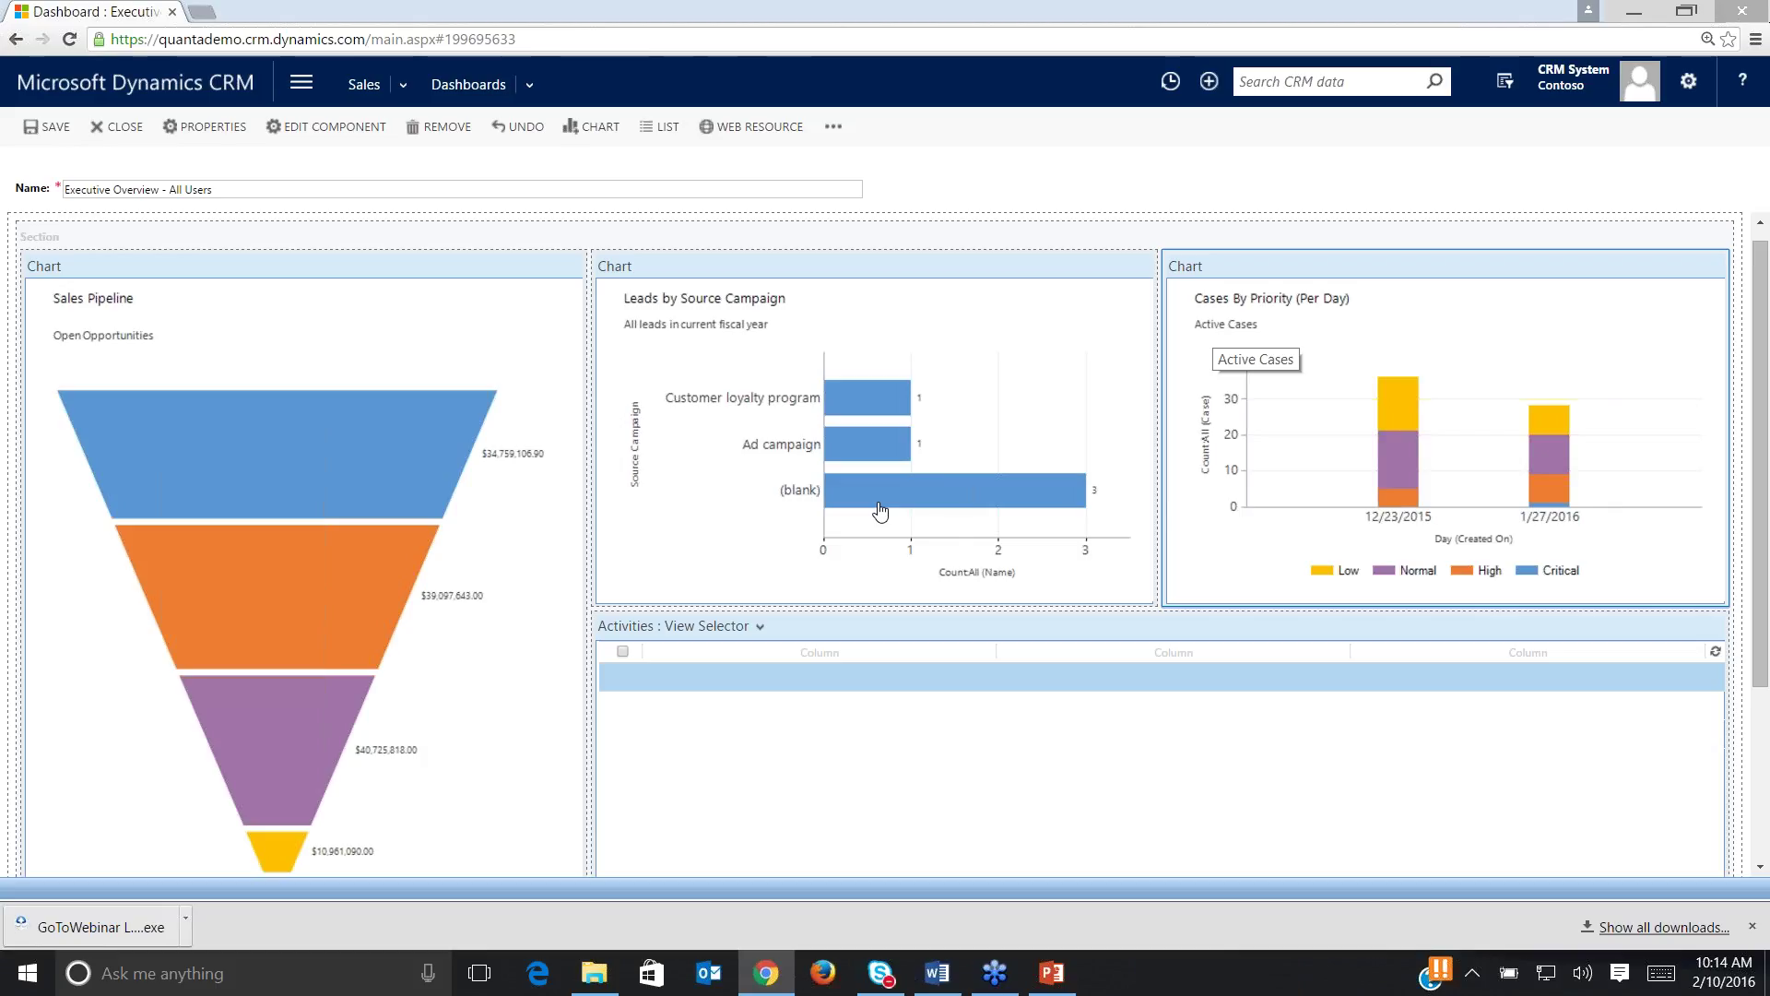
Set the Activities list's default view to All Activities, and save and close the edited dashboard.
scroll(719, 557, "down", 2)
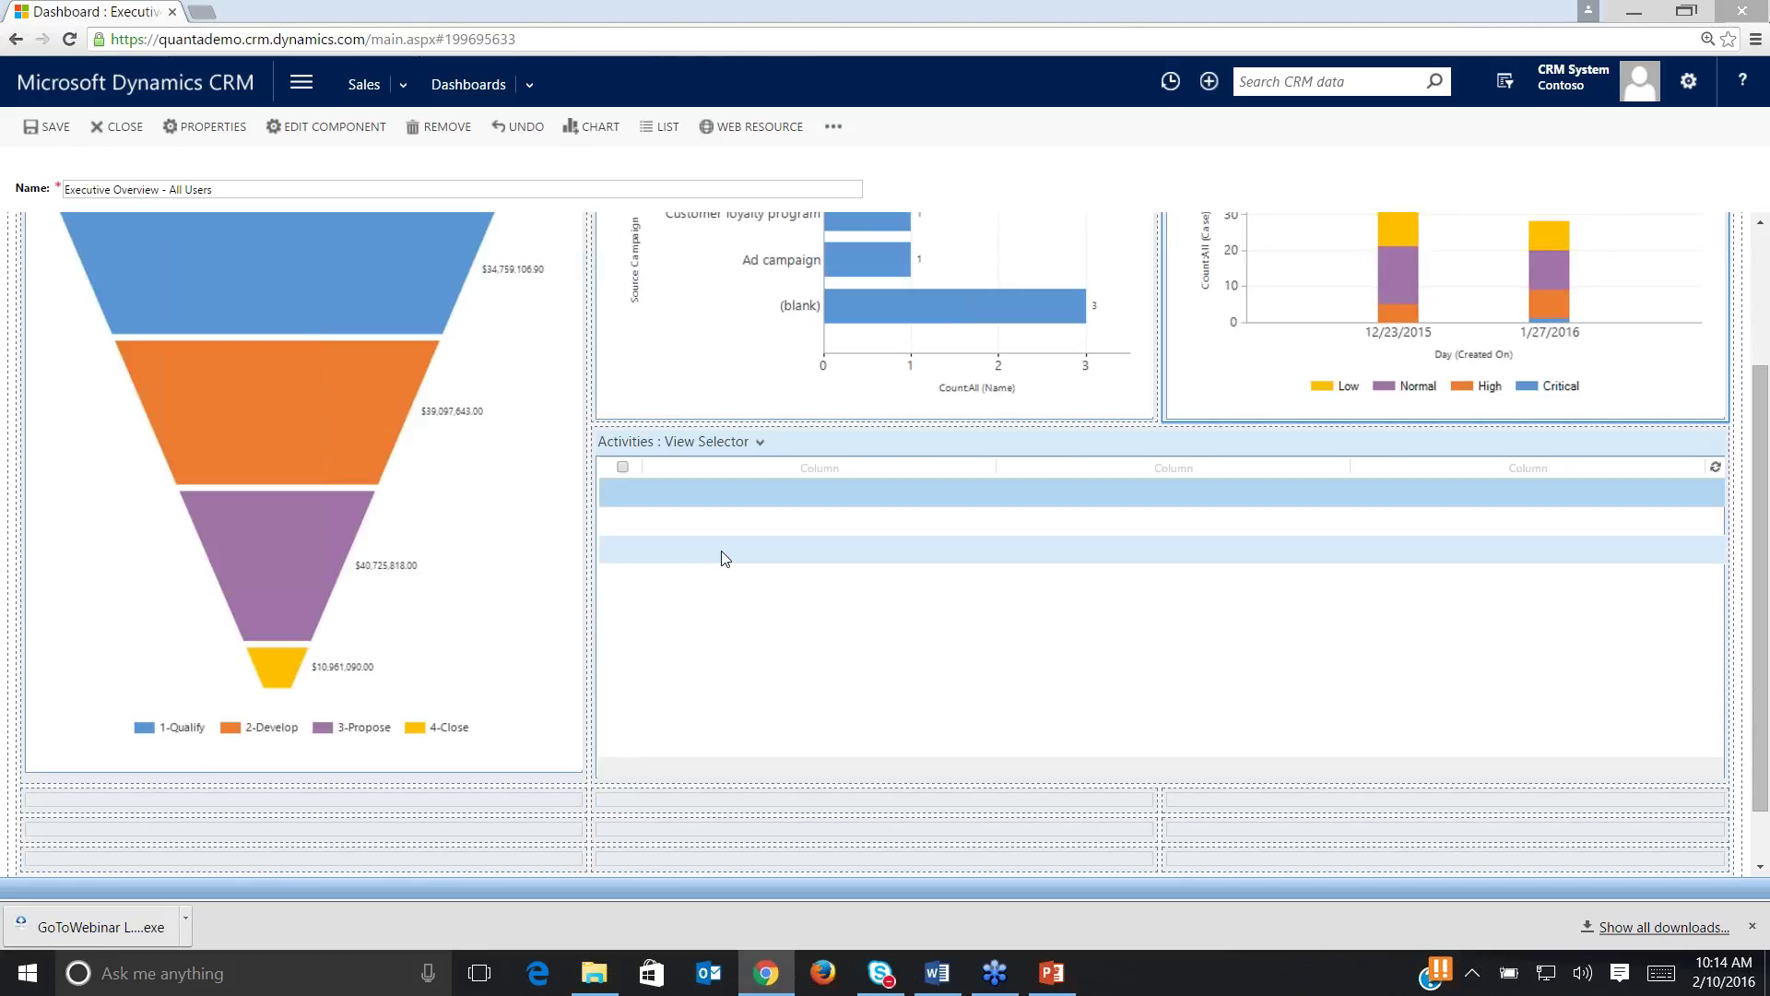
left_click(683, 508)
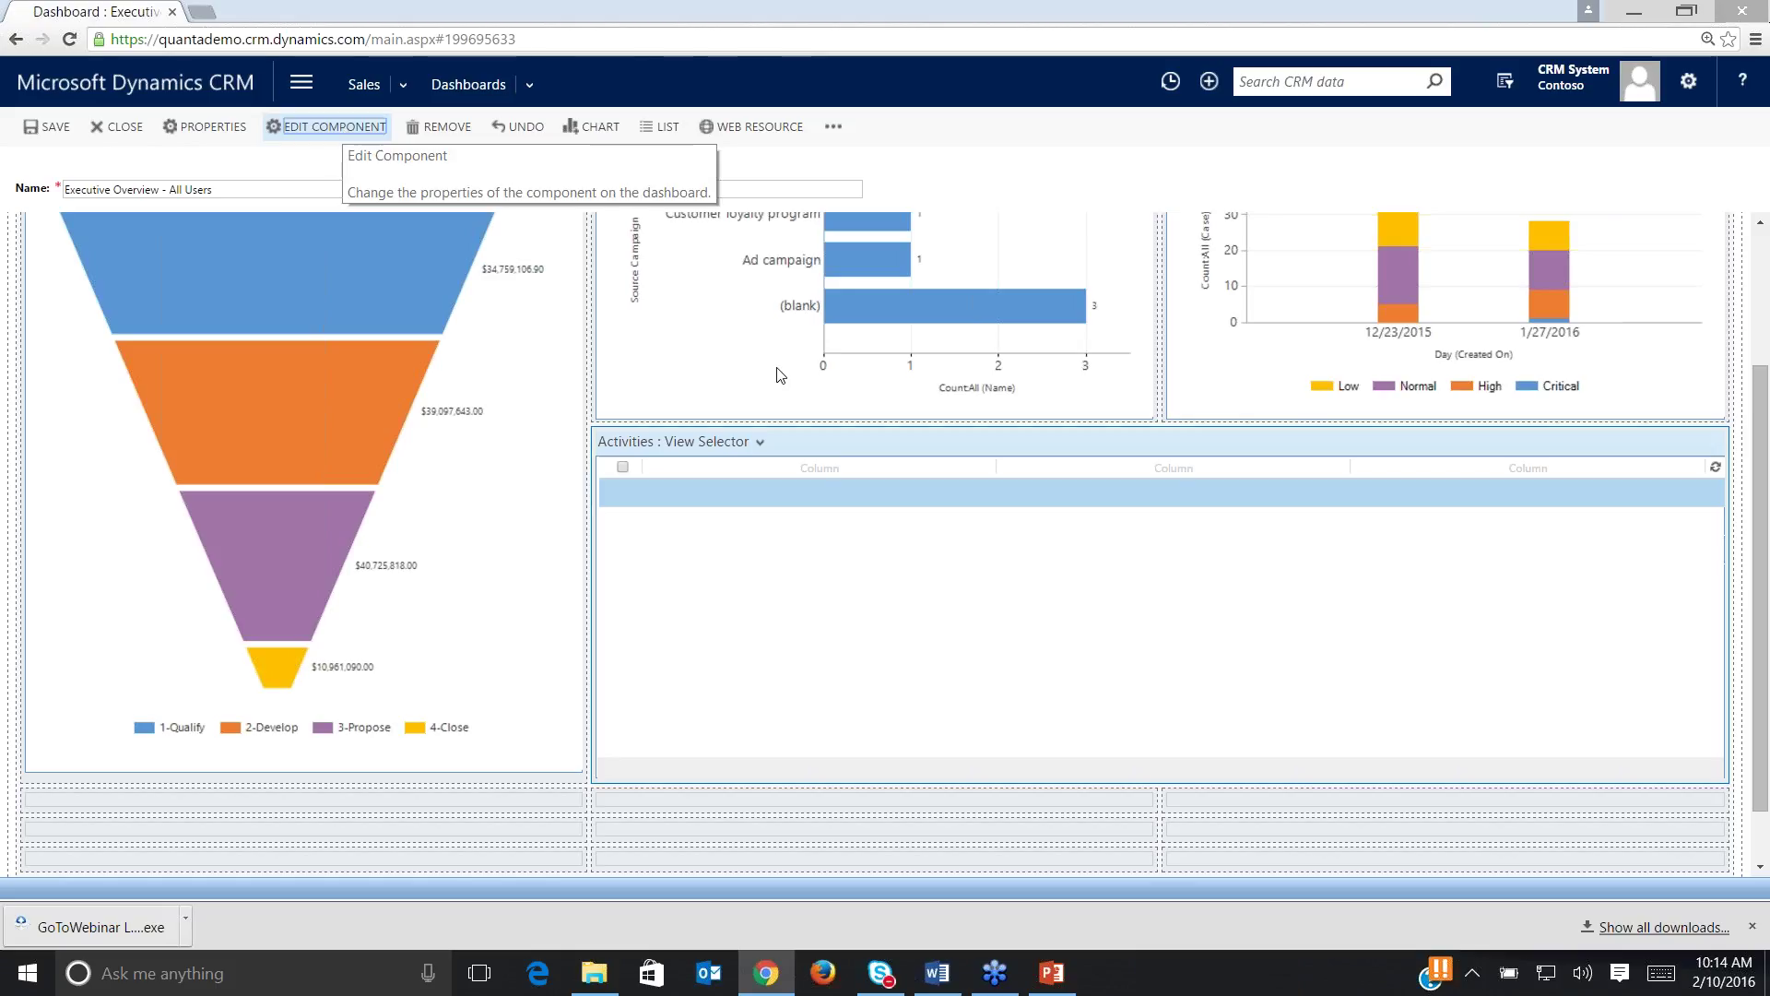
left_click(341, 126)
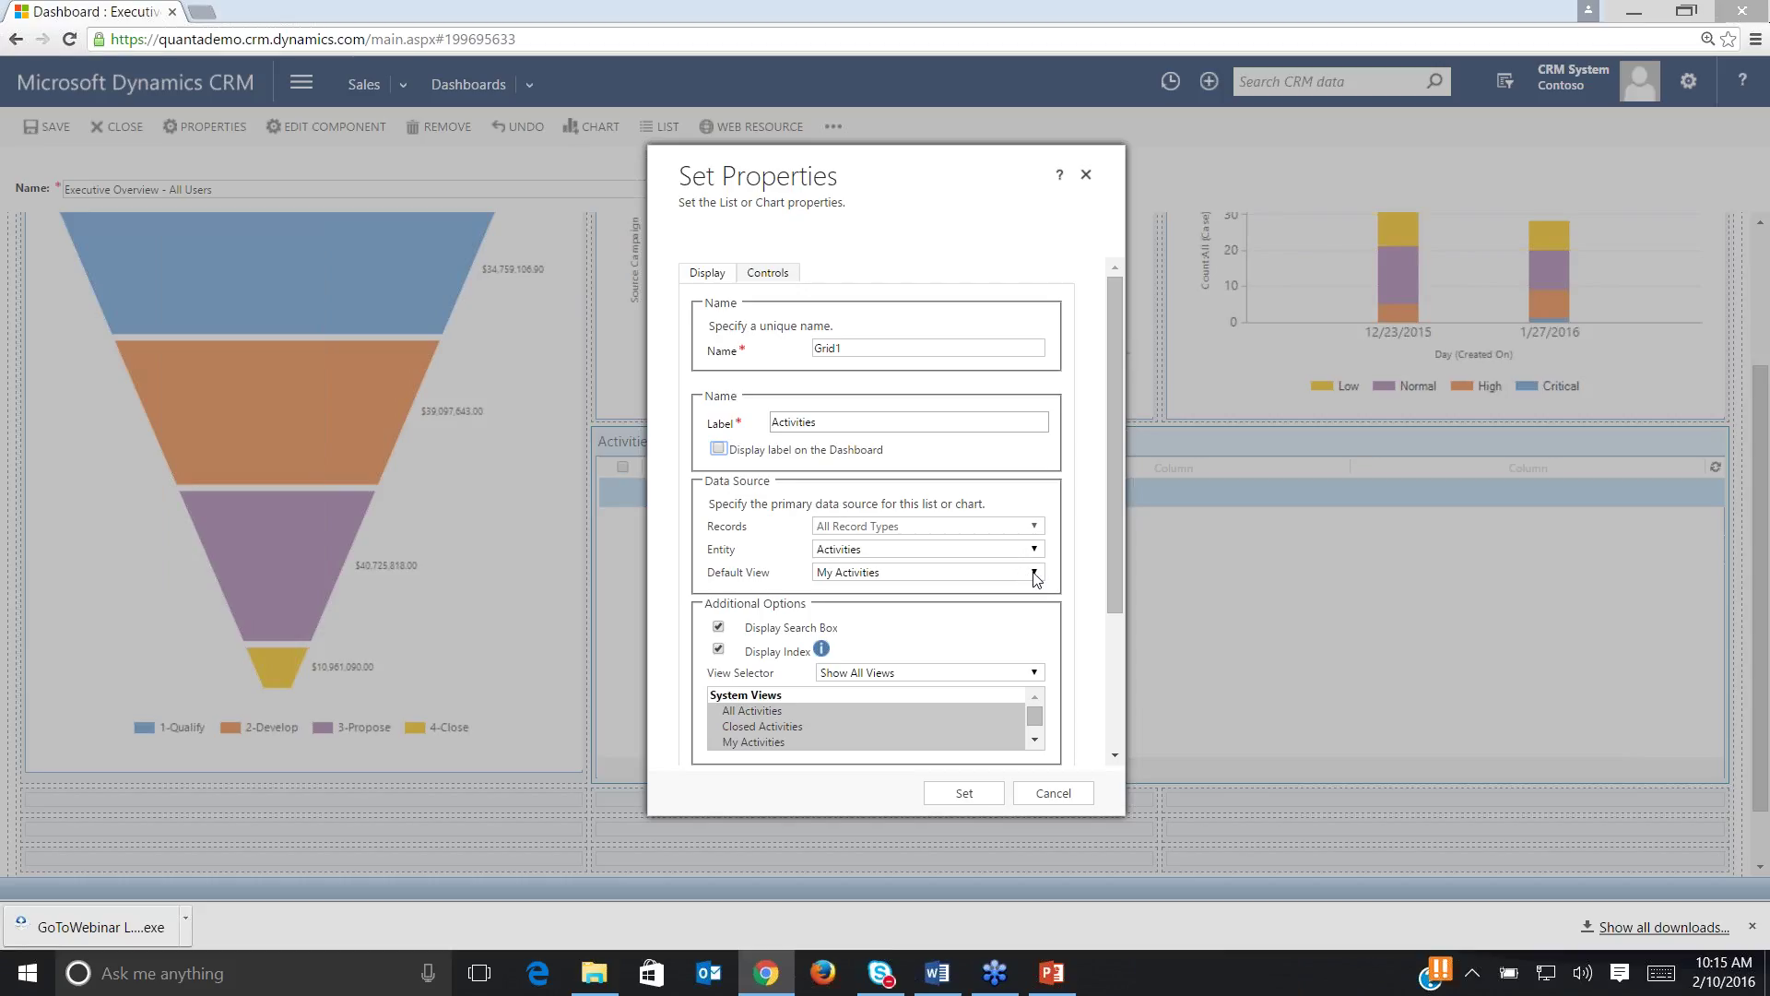
left_click(1035, 573)
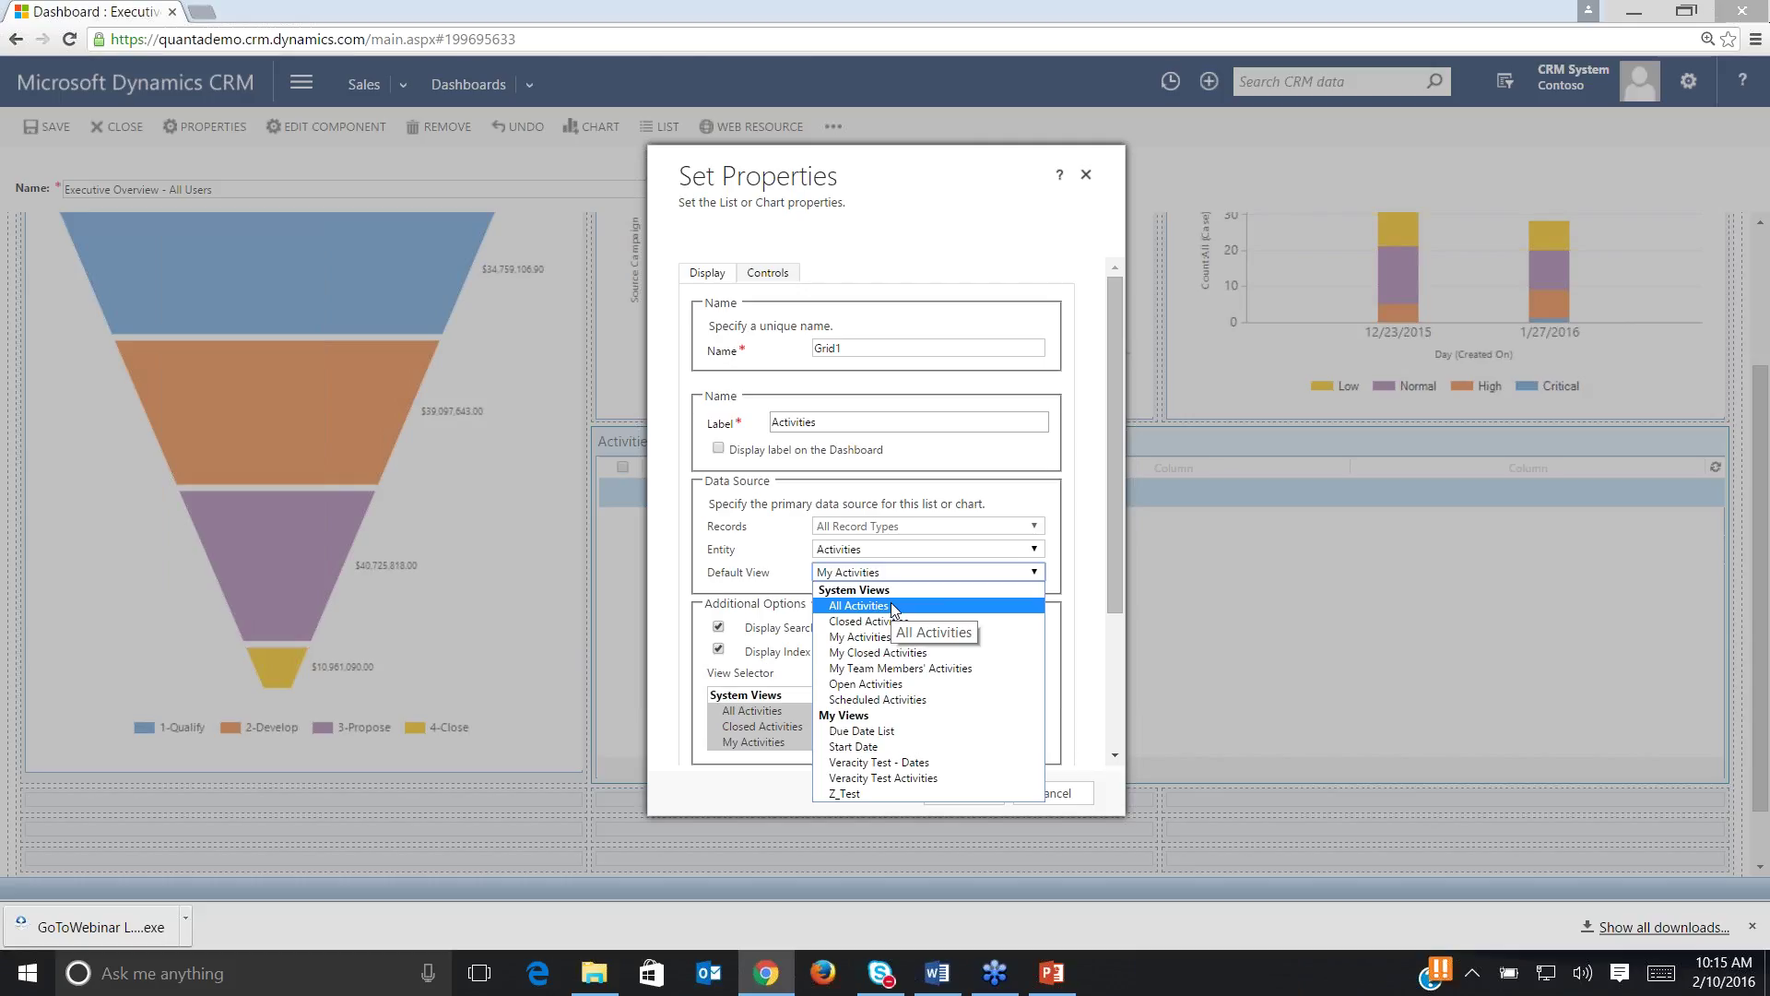
left_click(892, 607)
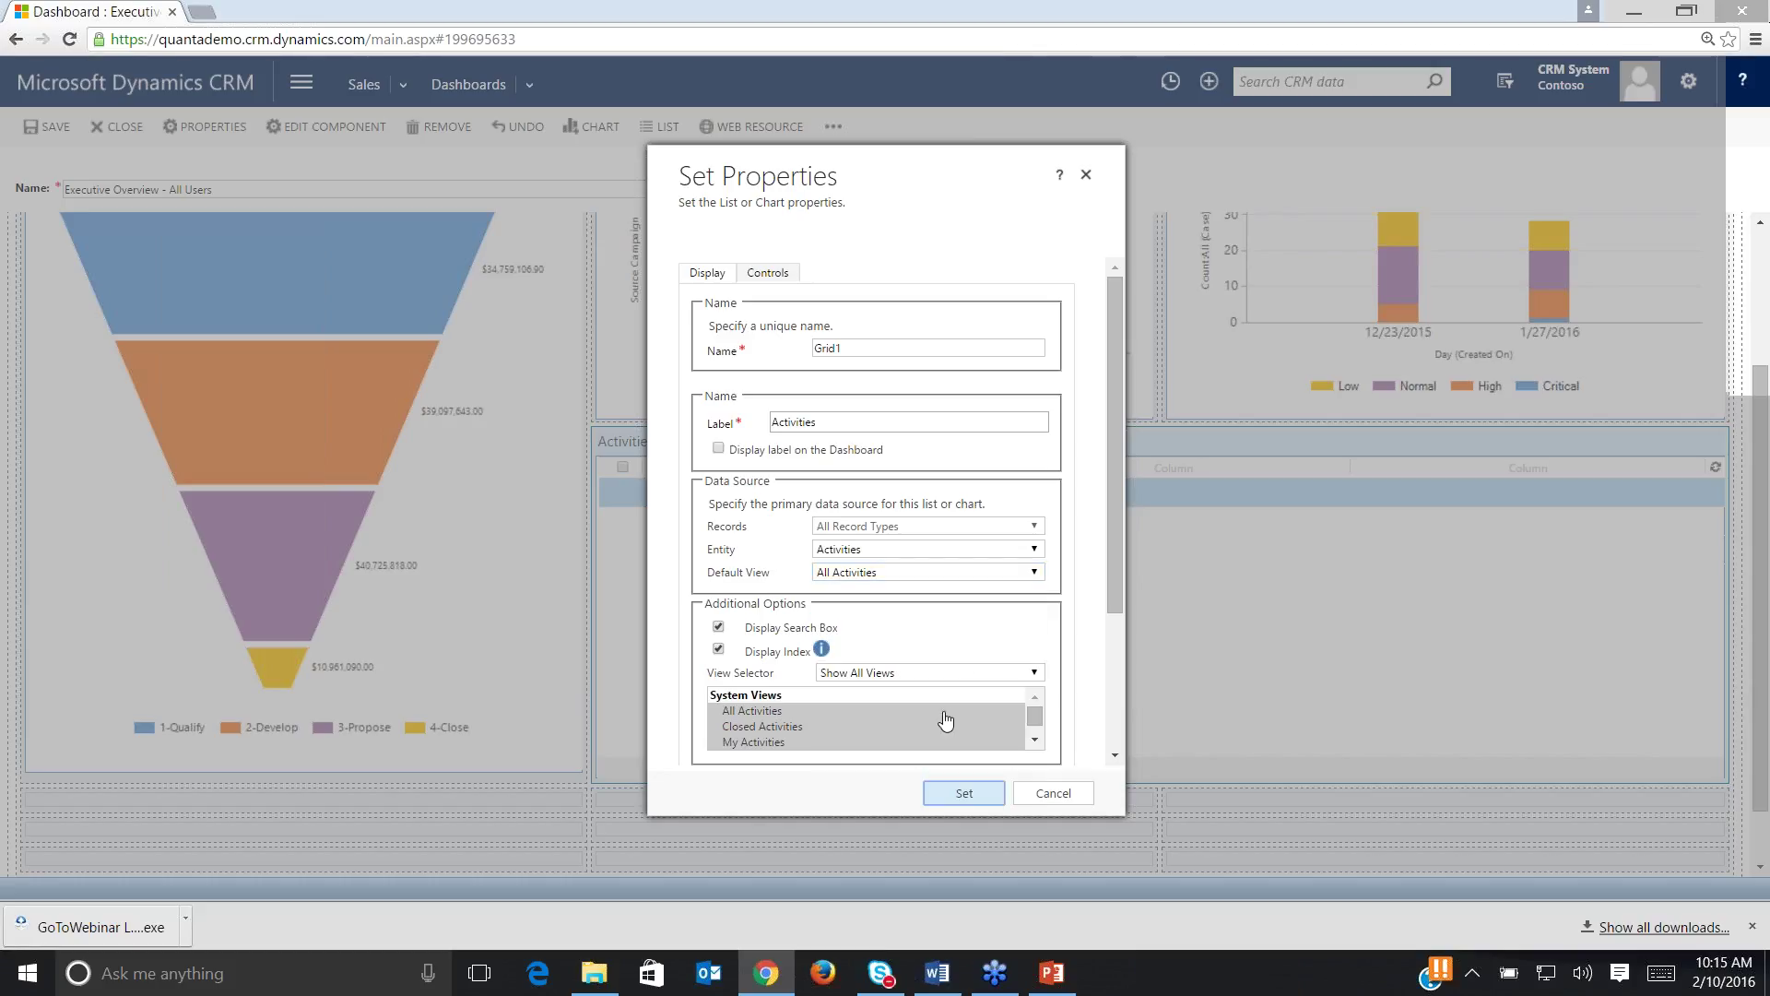
key("Return")
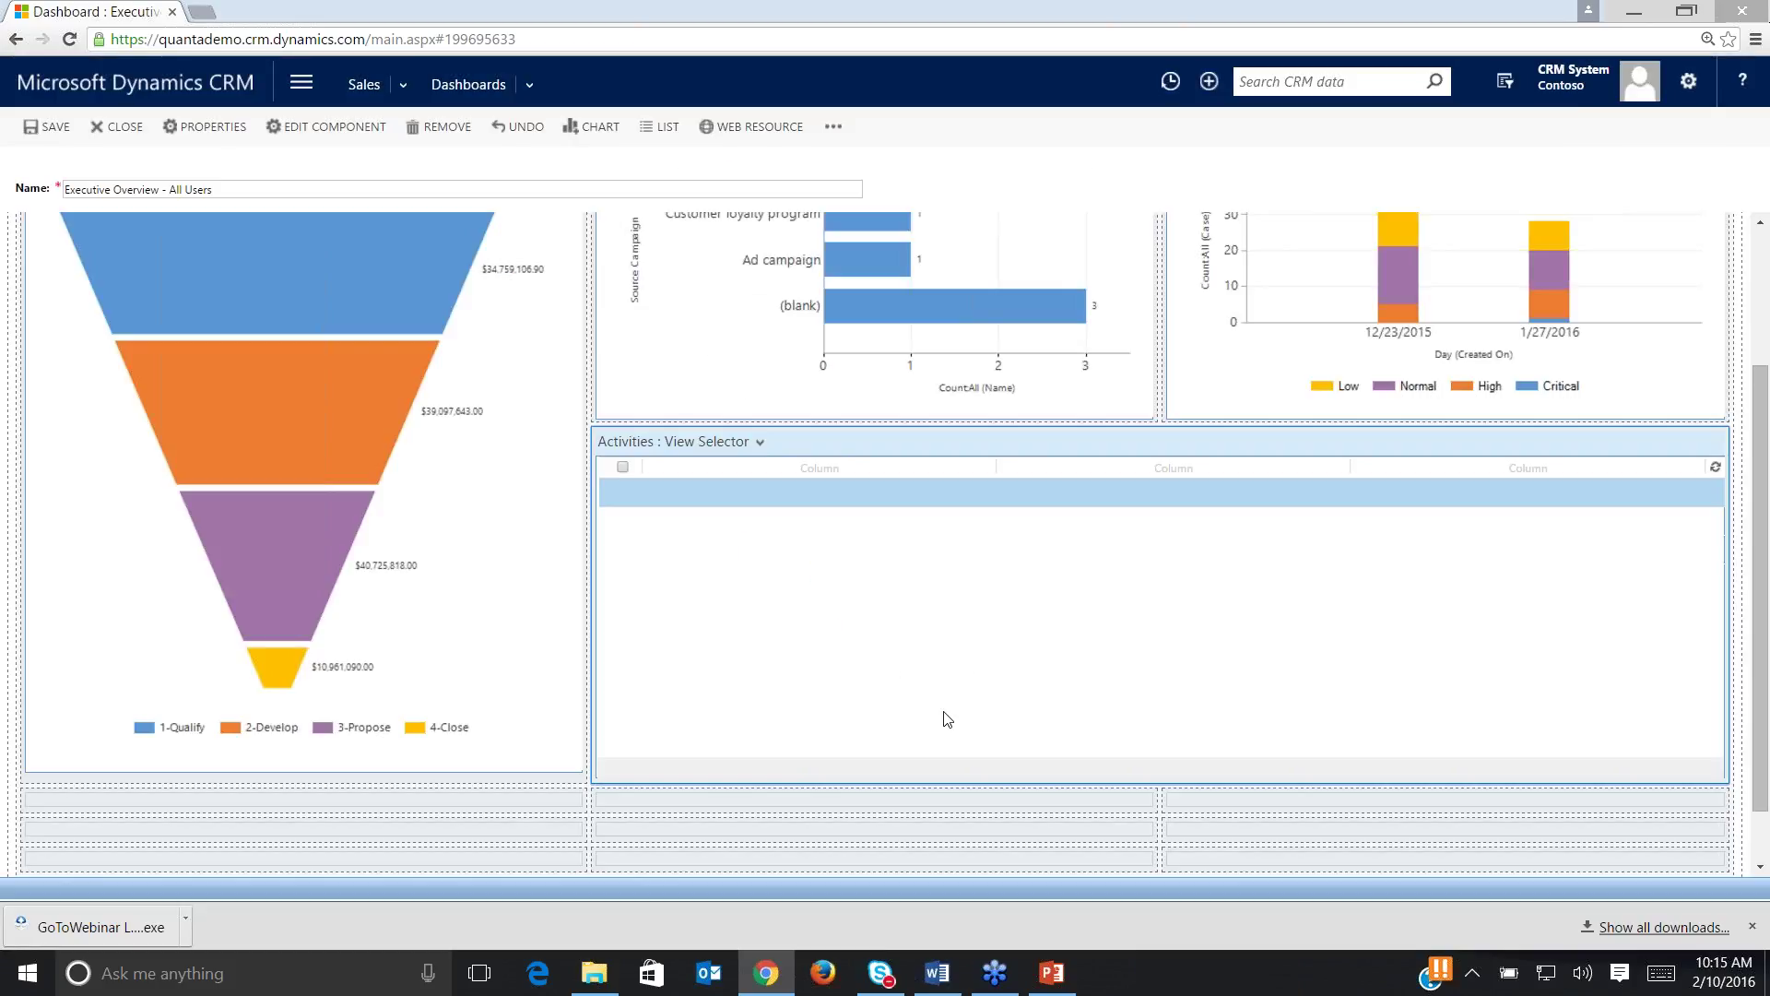
left_click(51, 131)
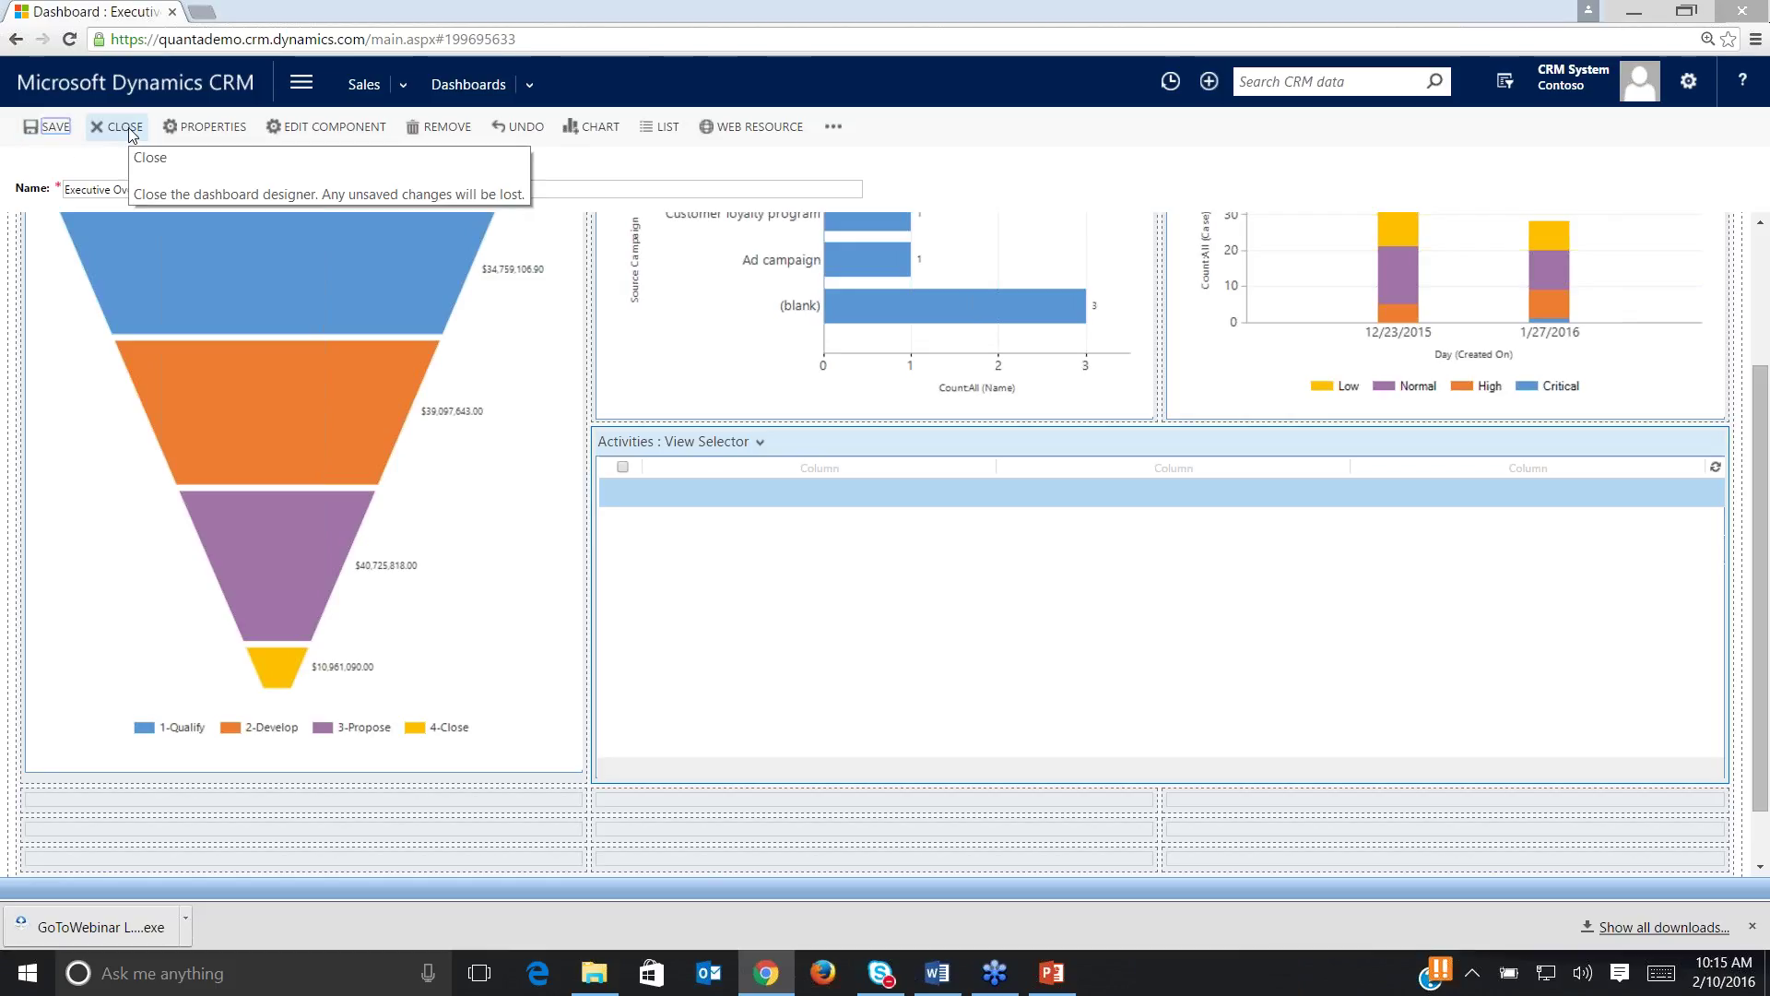
left_click(129, 135)
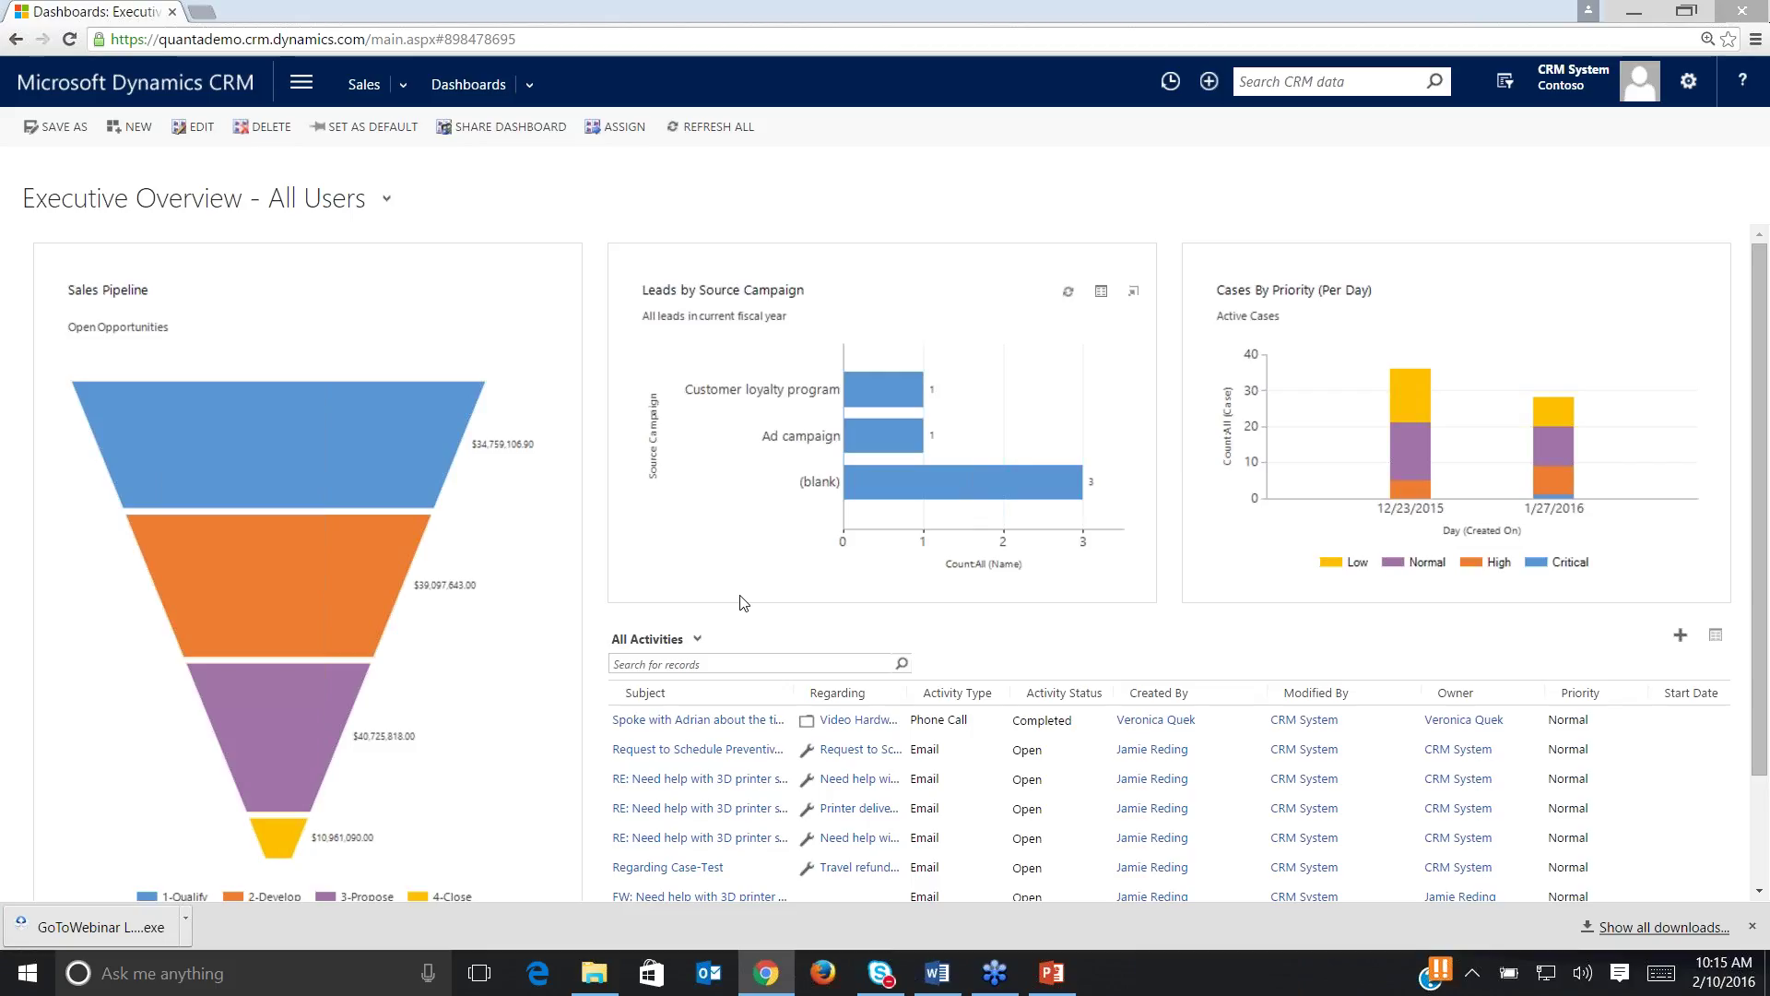
Sort the dashboard's All Activities list by Owner and look over the records.
scroll(737, 604, "down", 3)
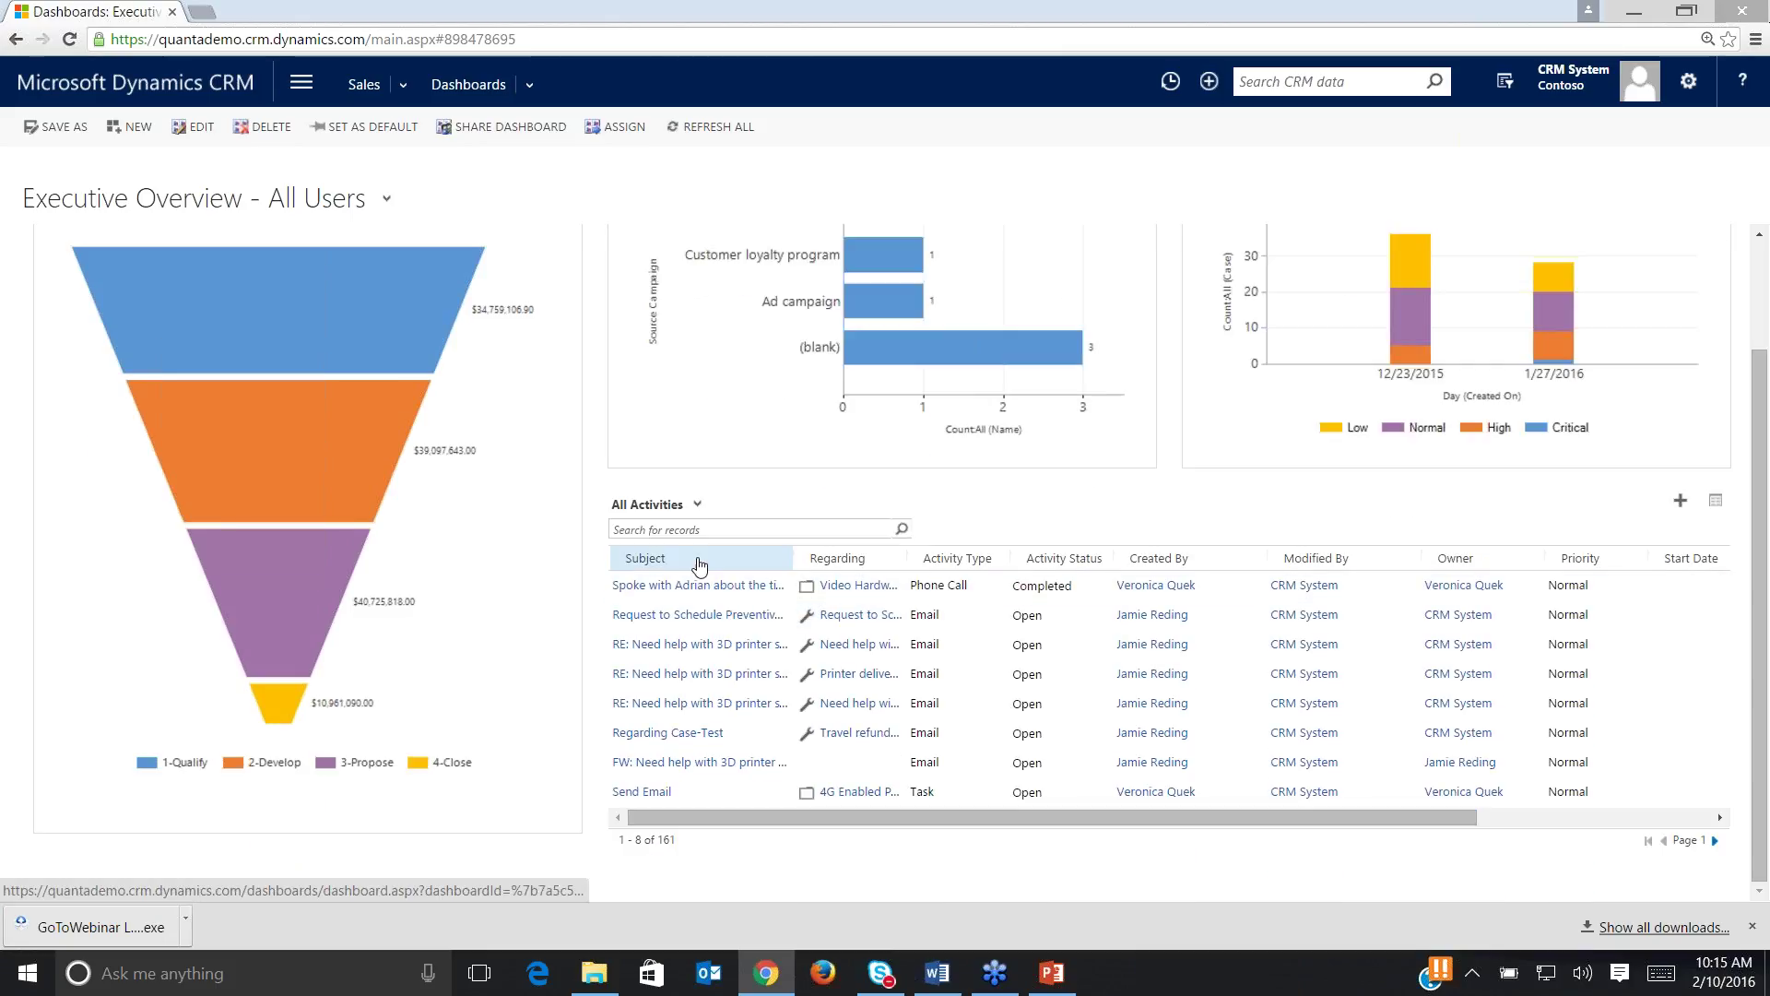
left_click(1463, 561)
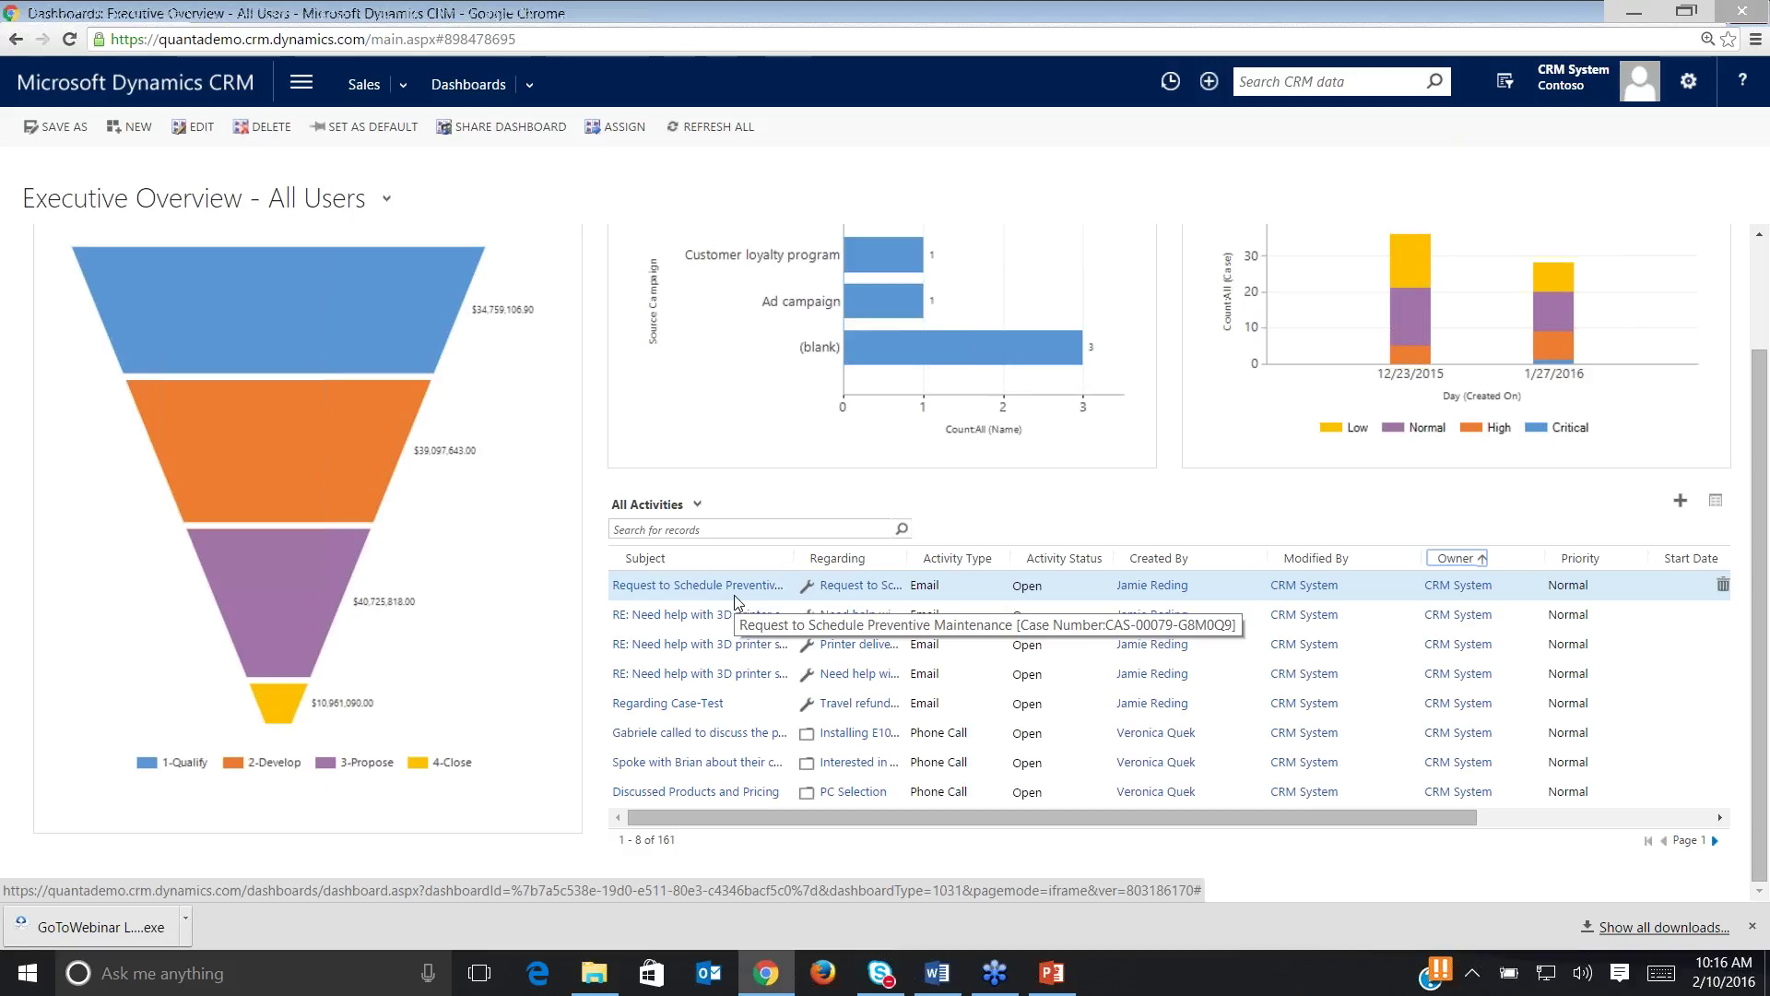
scroll(738, 602, "up", 2)
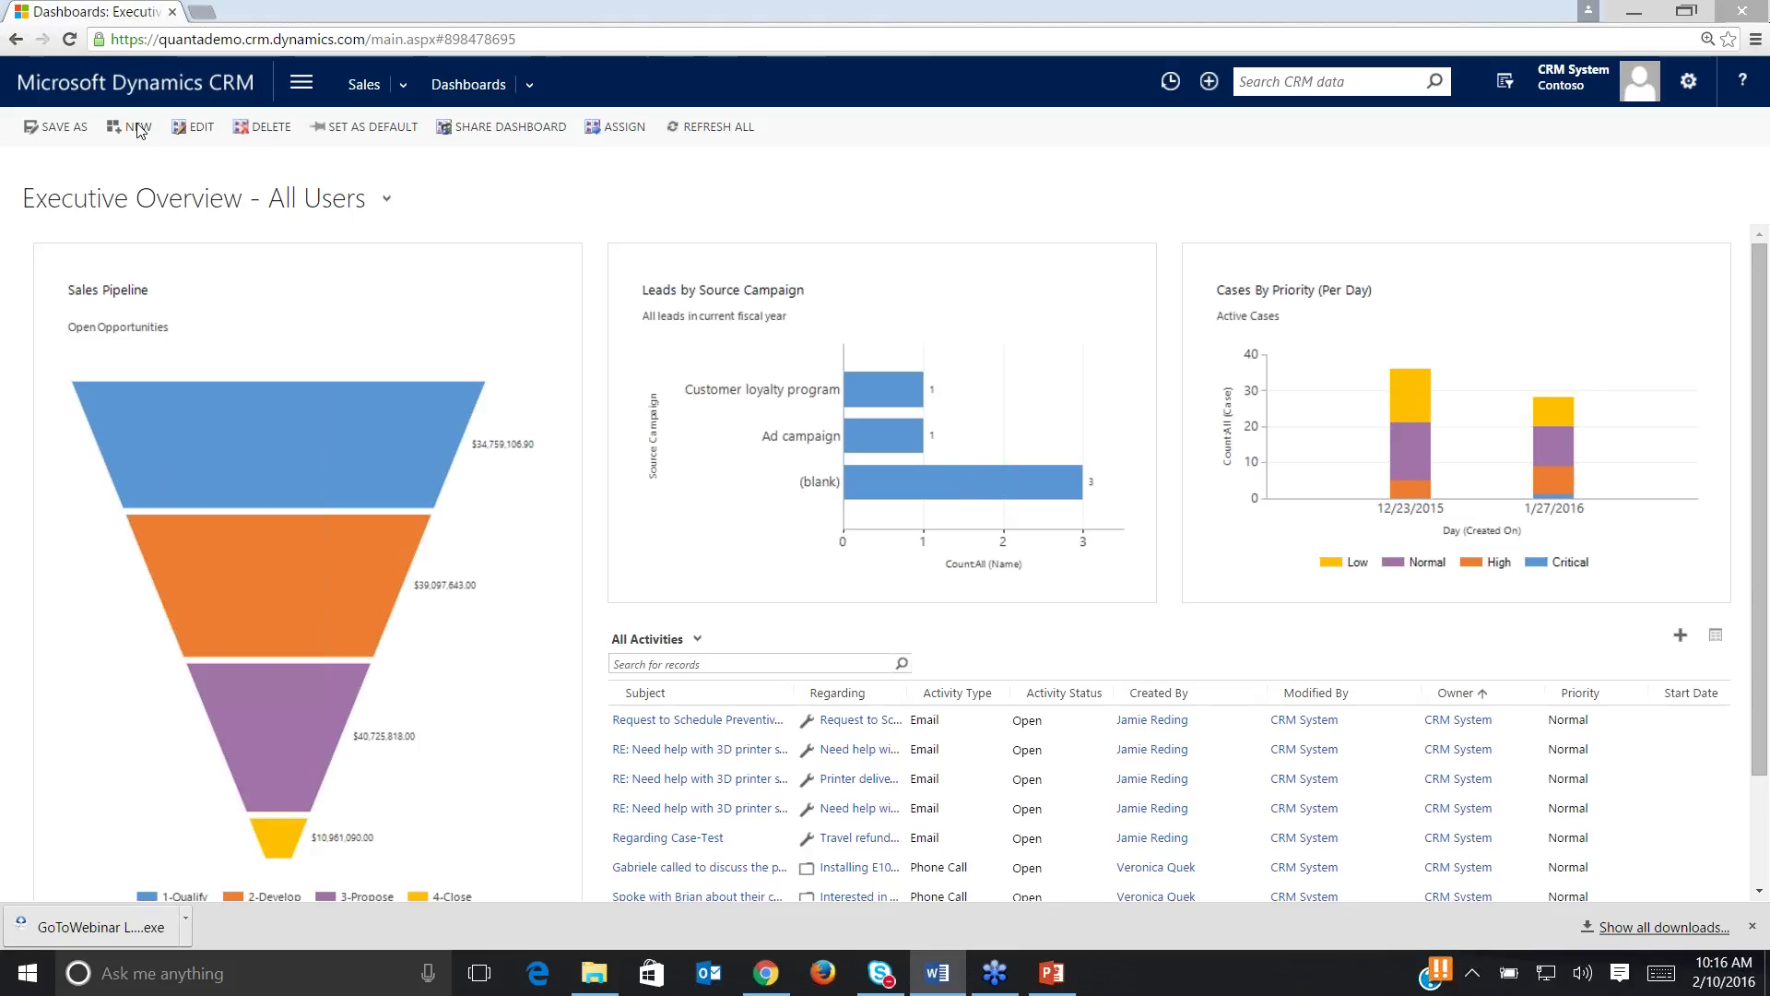
Switch to the Sales Activity dashboard and create a new dashboard with the 3-Column Overview Dashboard layout.
left_click(386, 199)
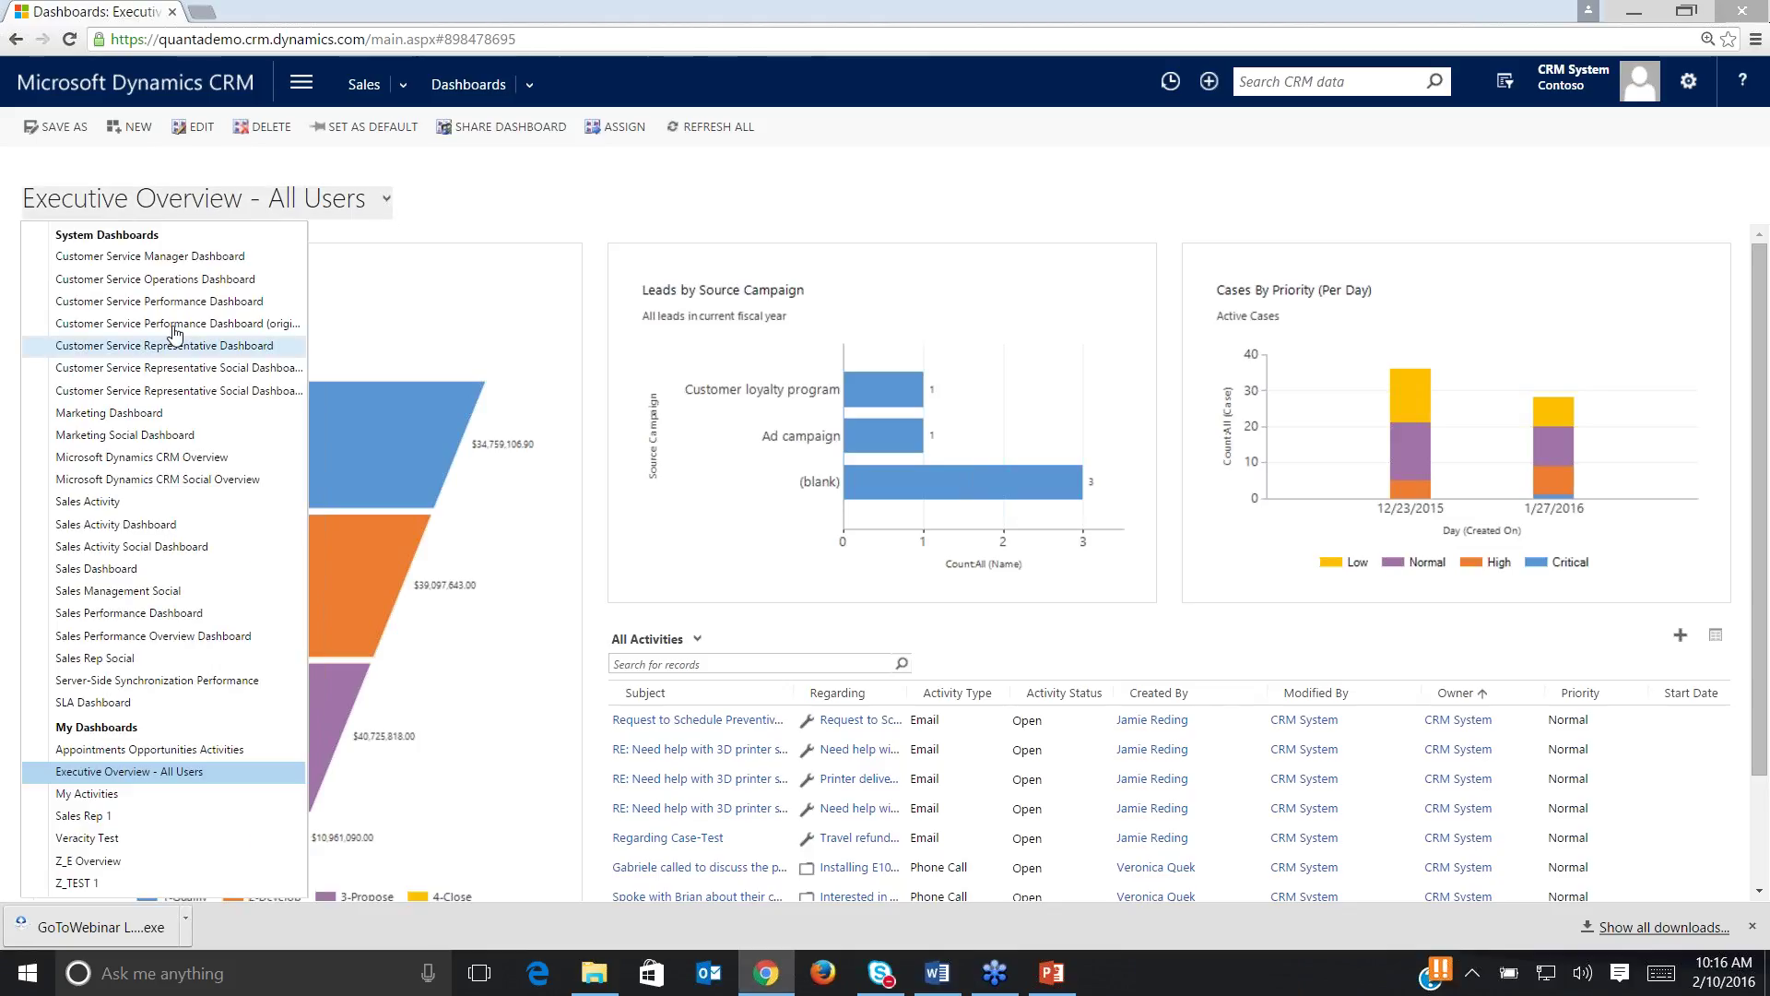
left_click(130, 501)
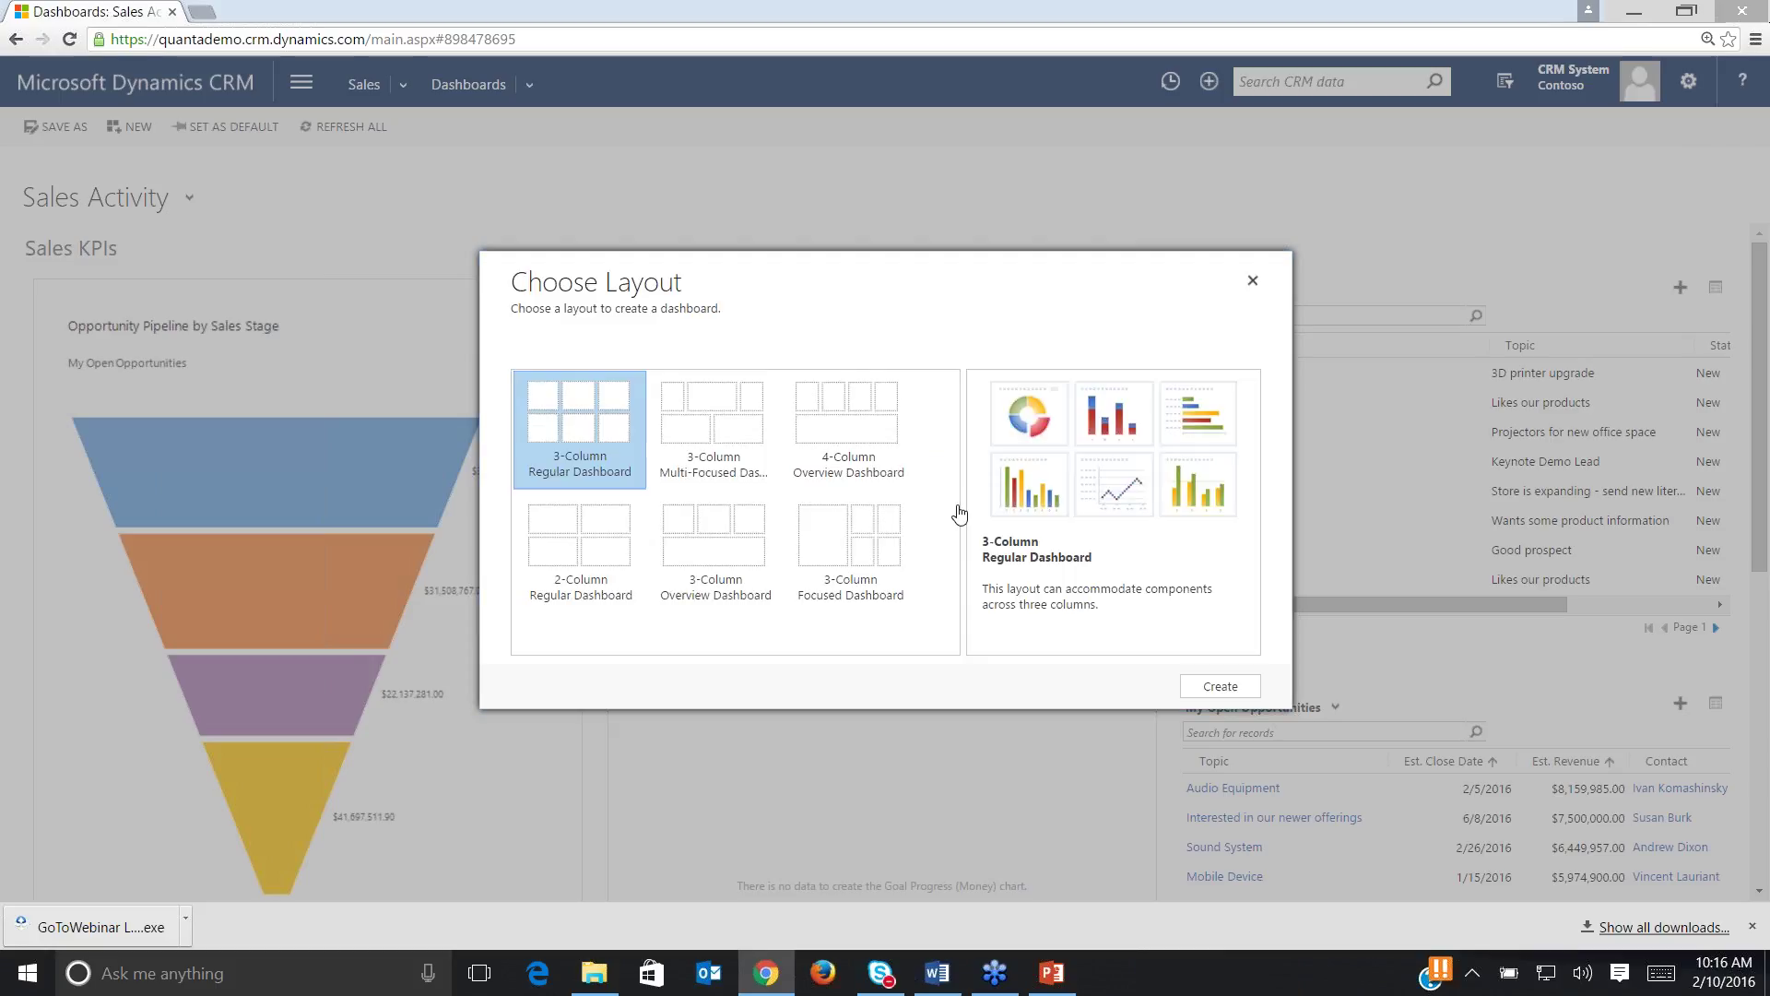
left_click(762, 427)
left_click(870, 385)
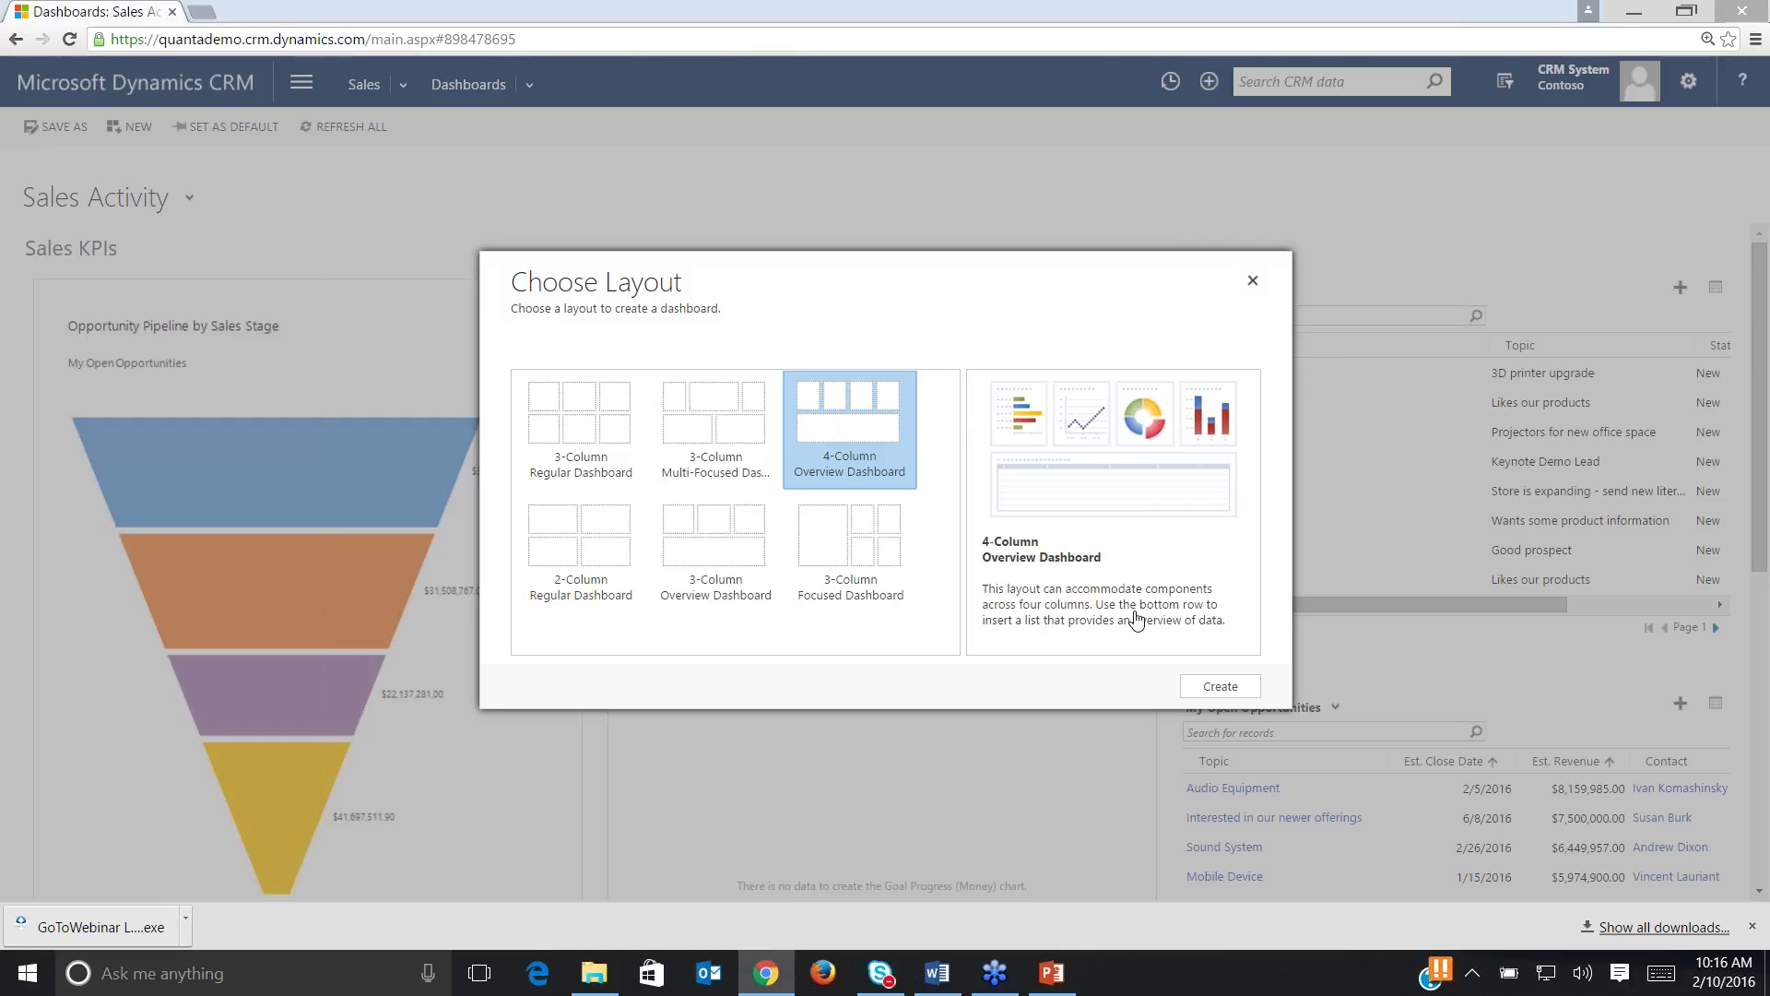
left_click(763, 572)
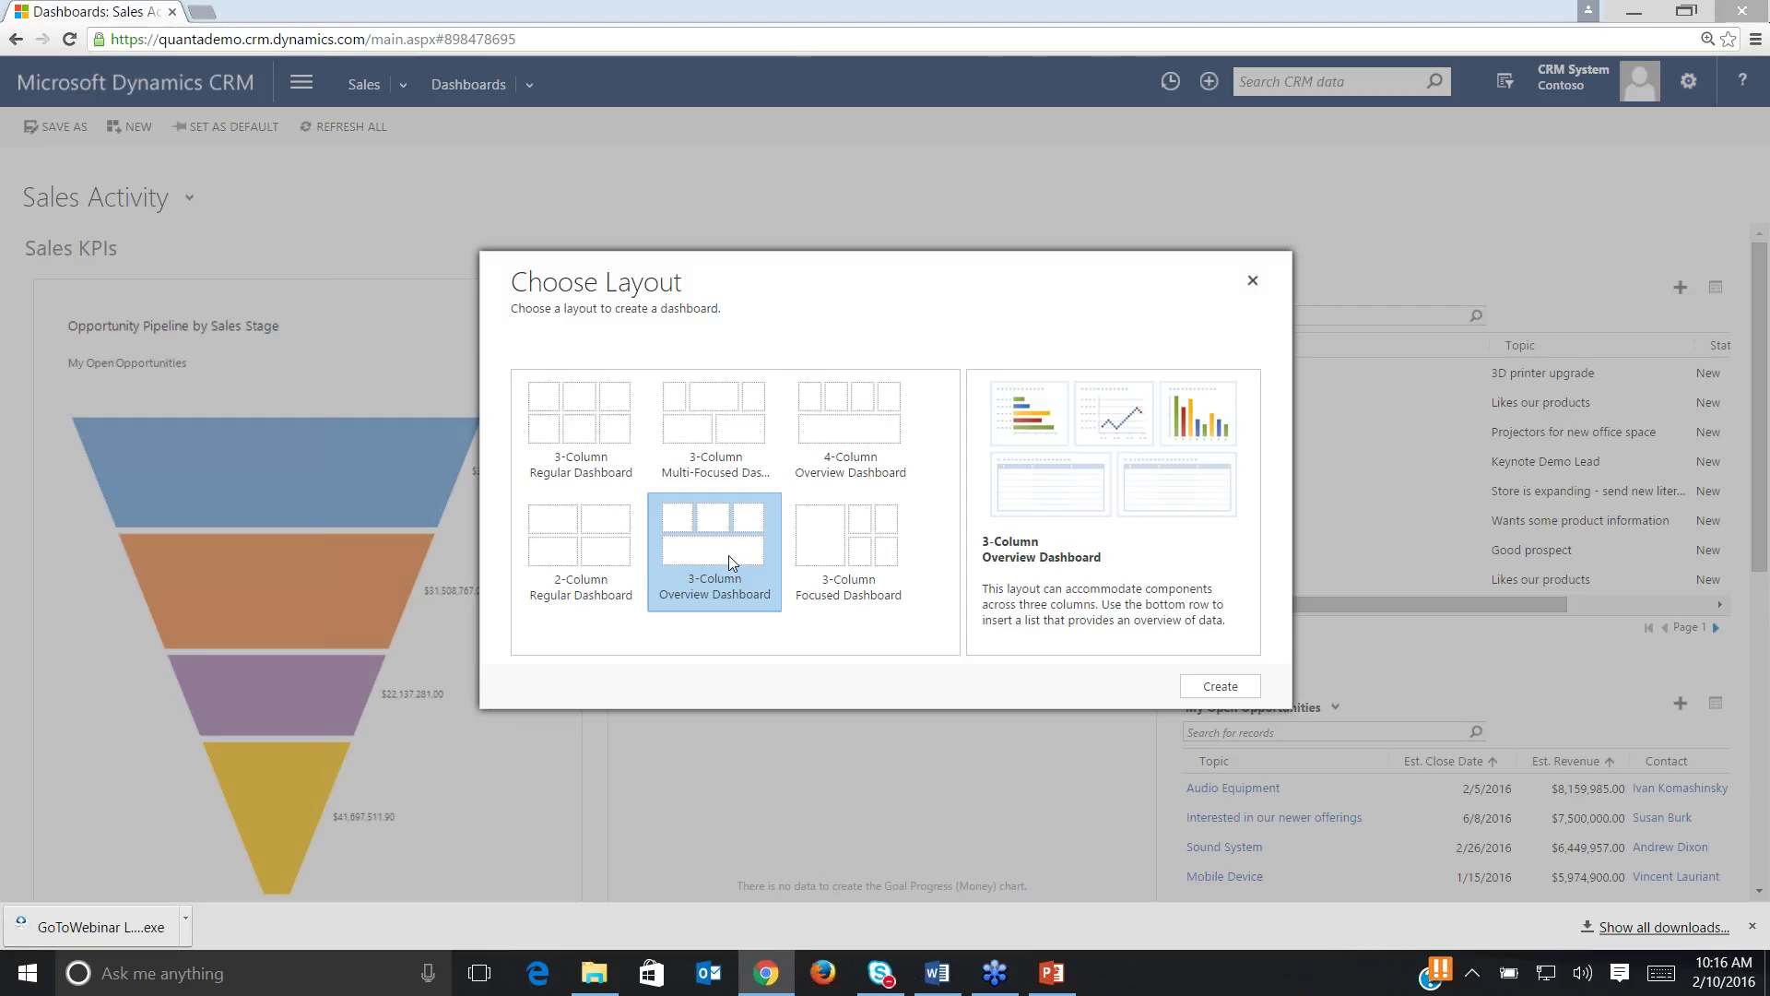
left_click(1221, 687)
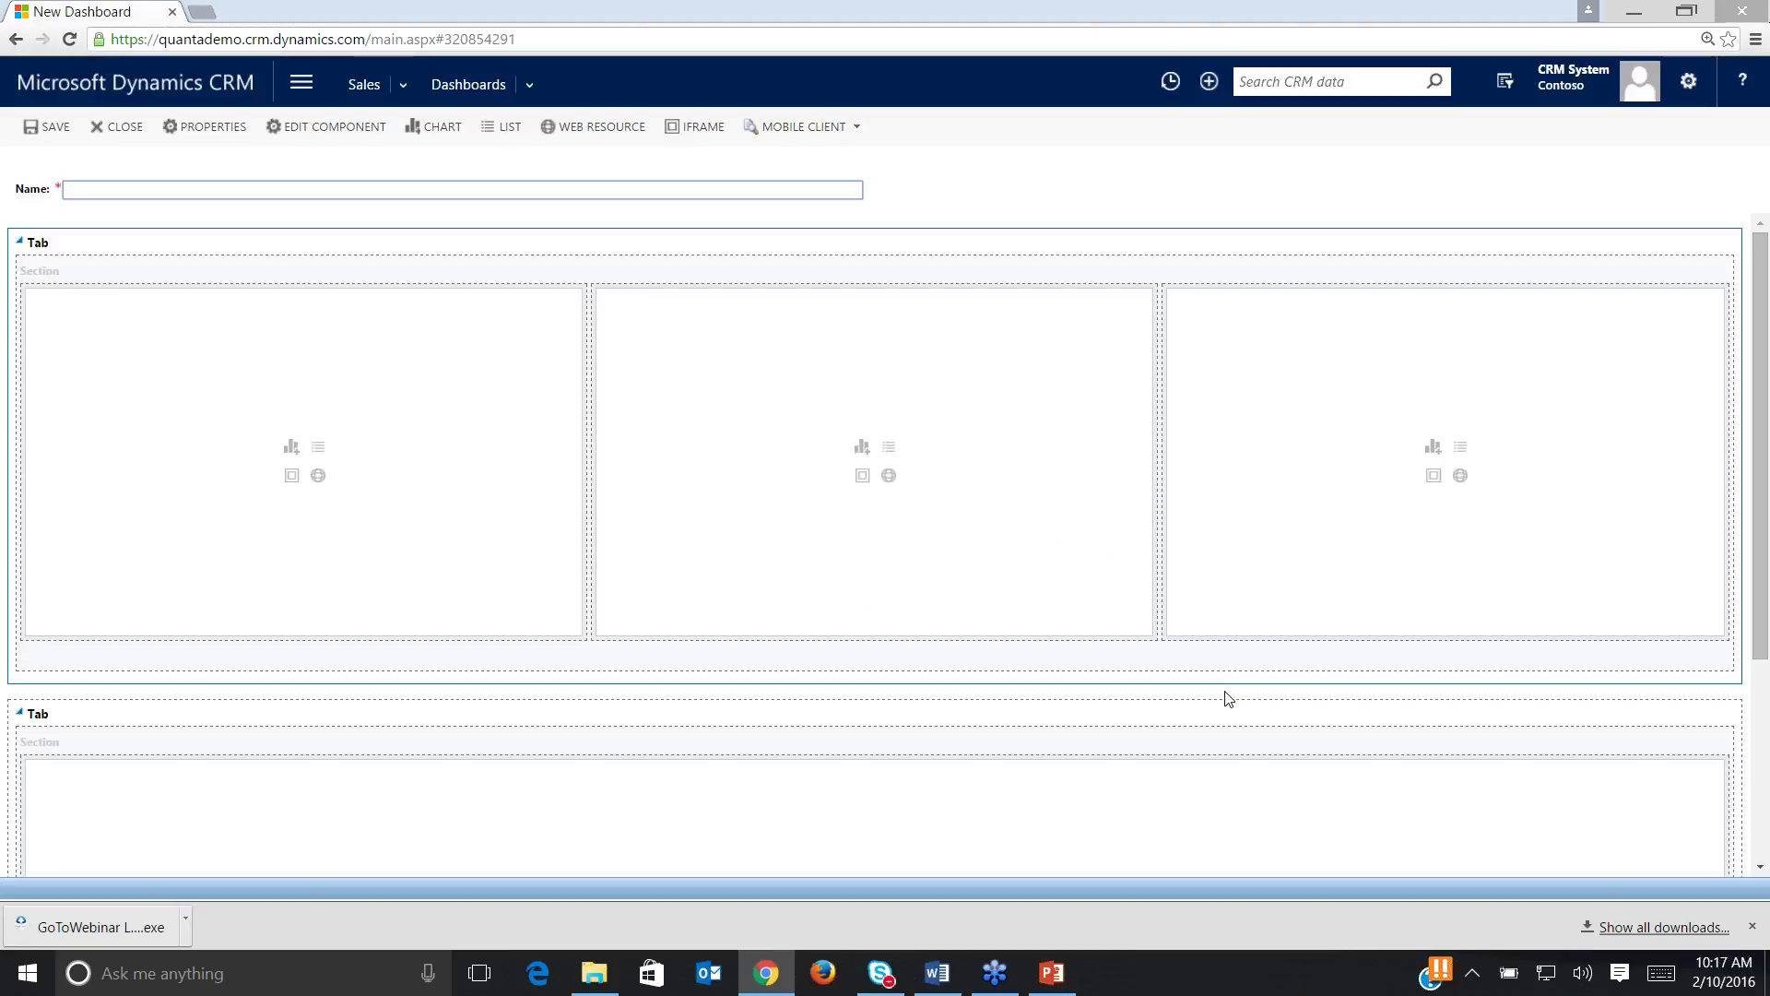
key("alt+Tab")
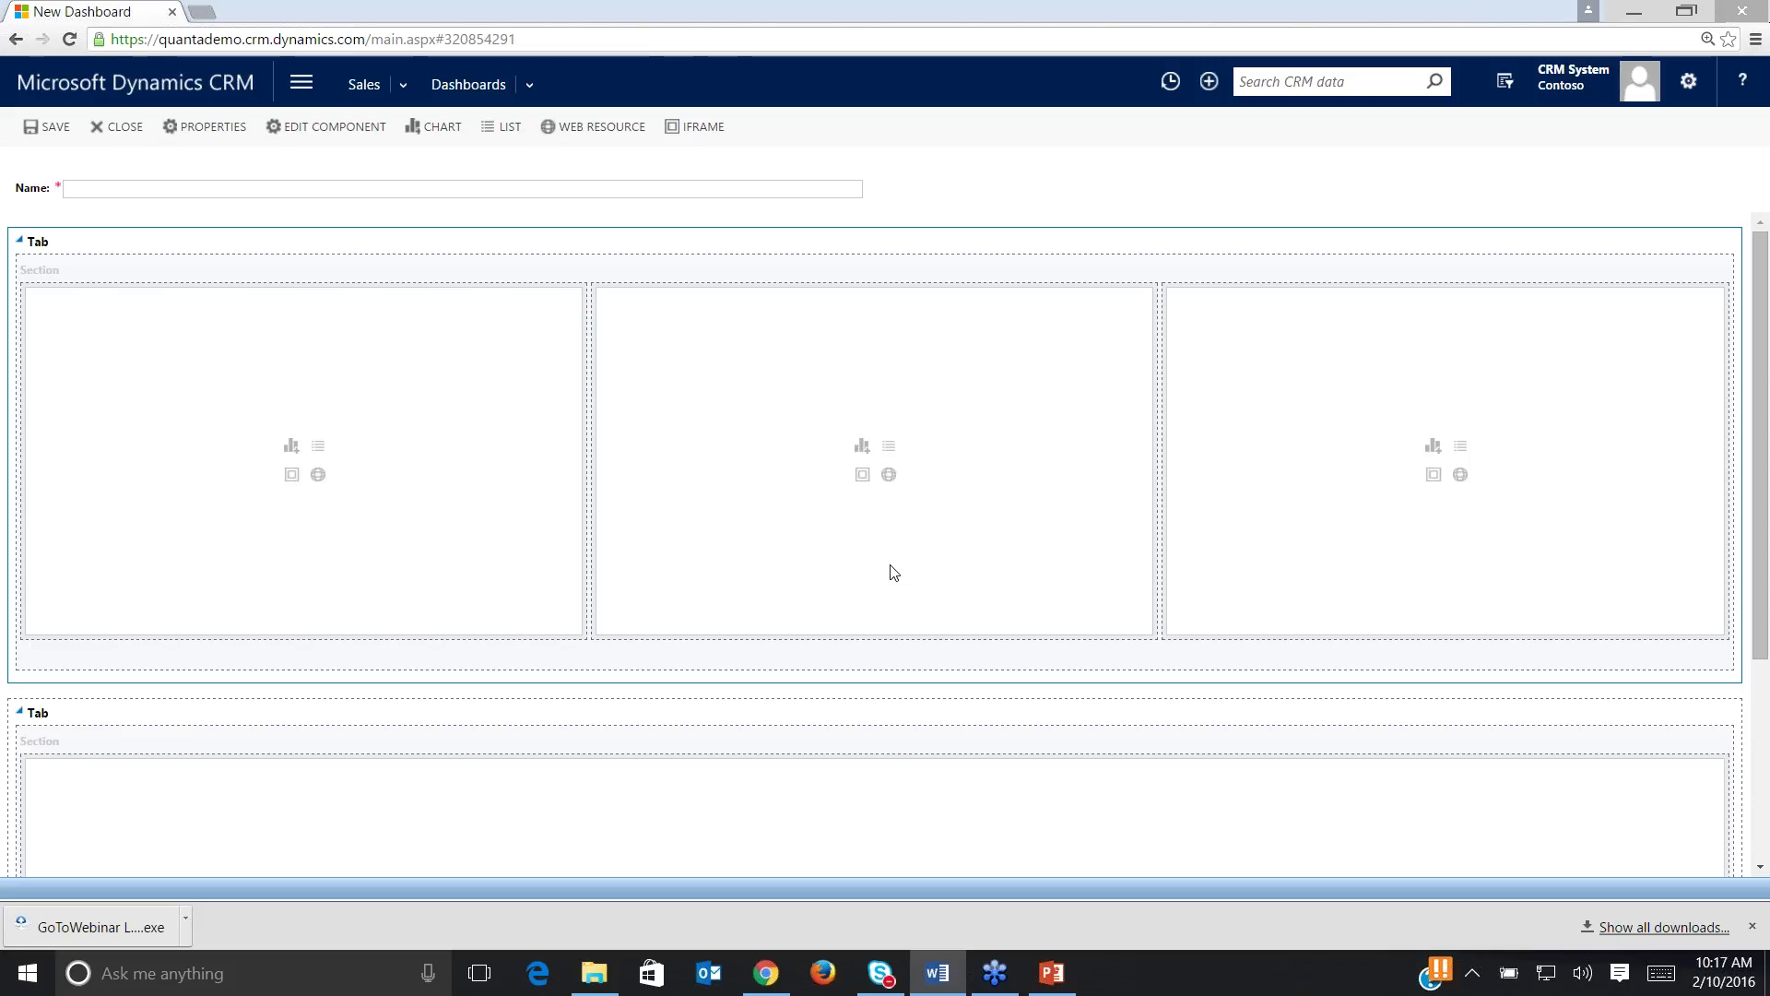
left_click(901, 367)
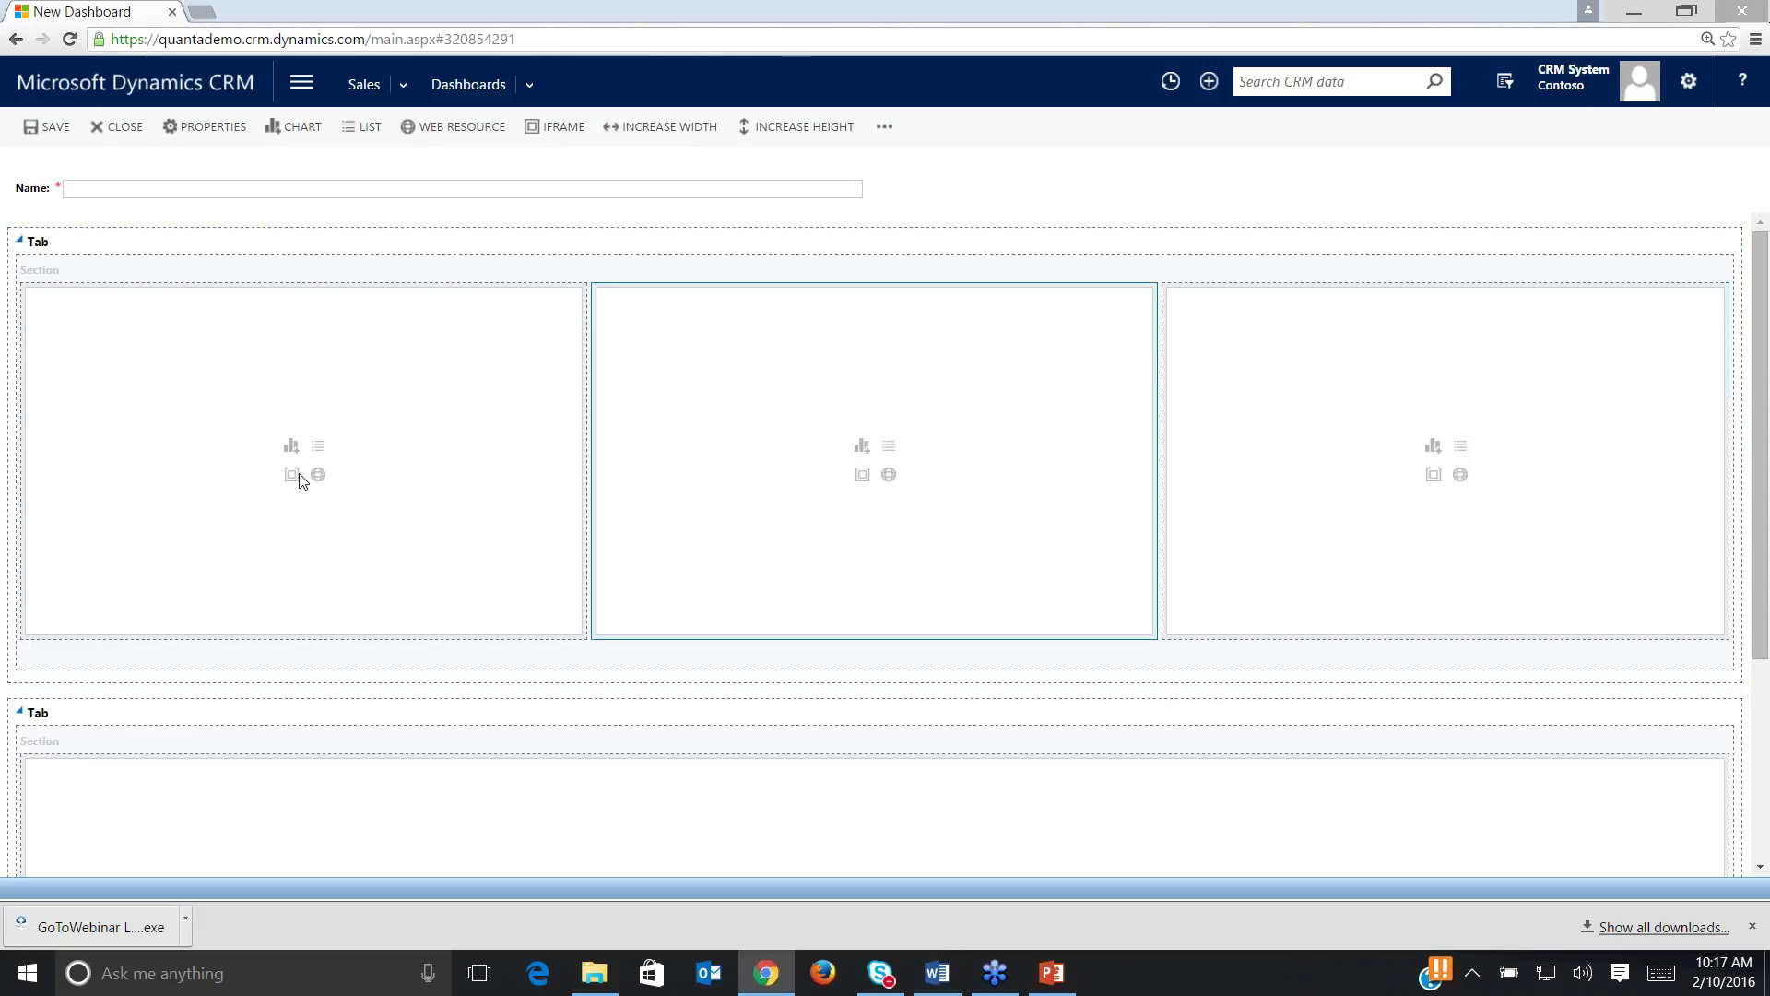
left_click(245, 462)
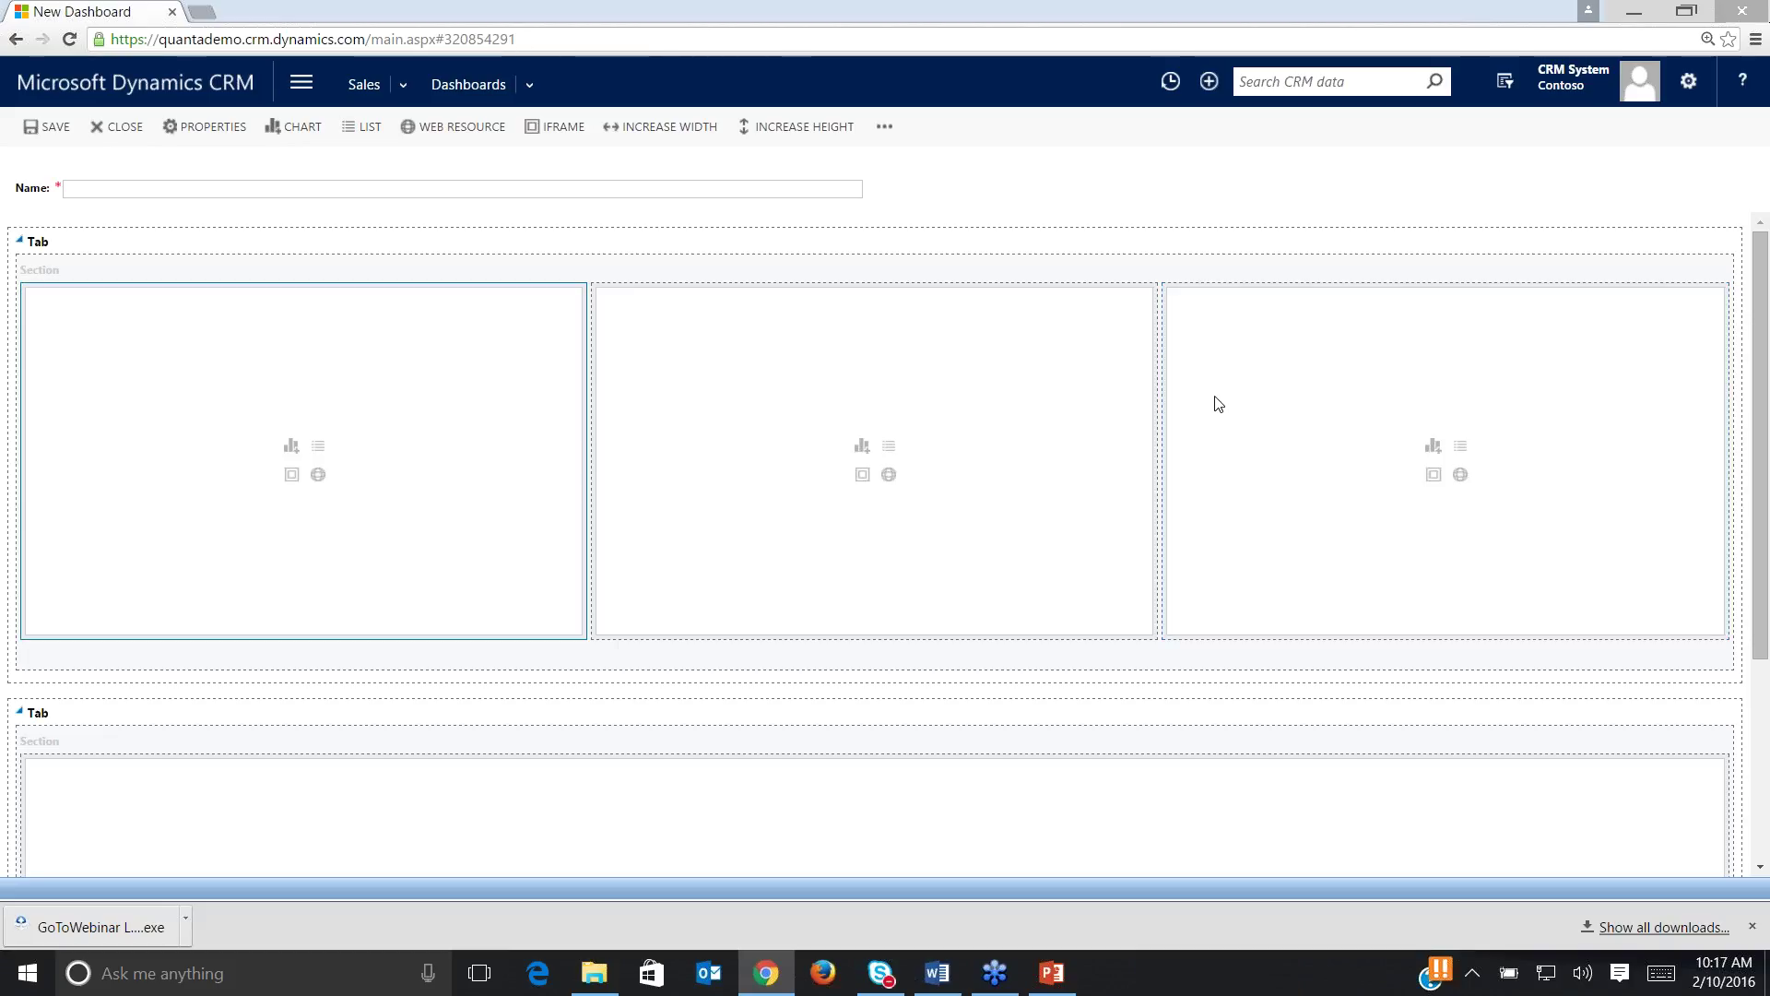
left_click(560, 815)
scroll(308, 395, "up", 3)
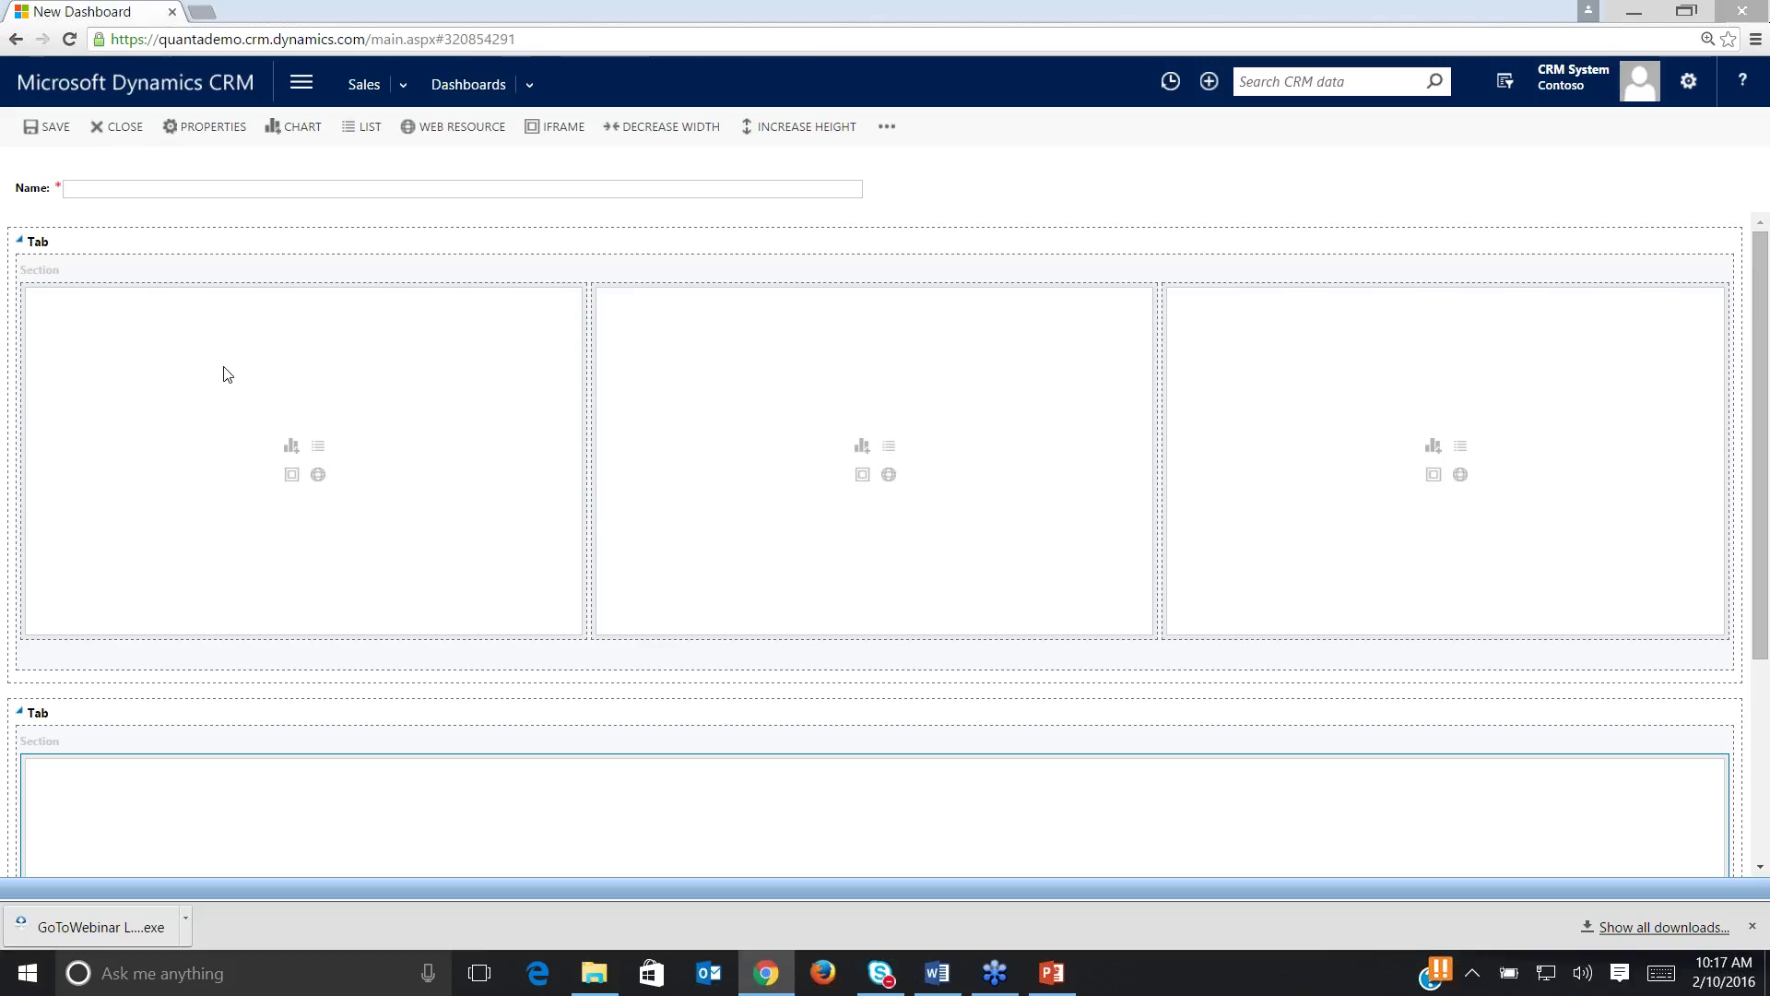
Start a chart component in the first column of the upper section and set its record type to Opportunity.
left_click(158, 360)
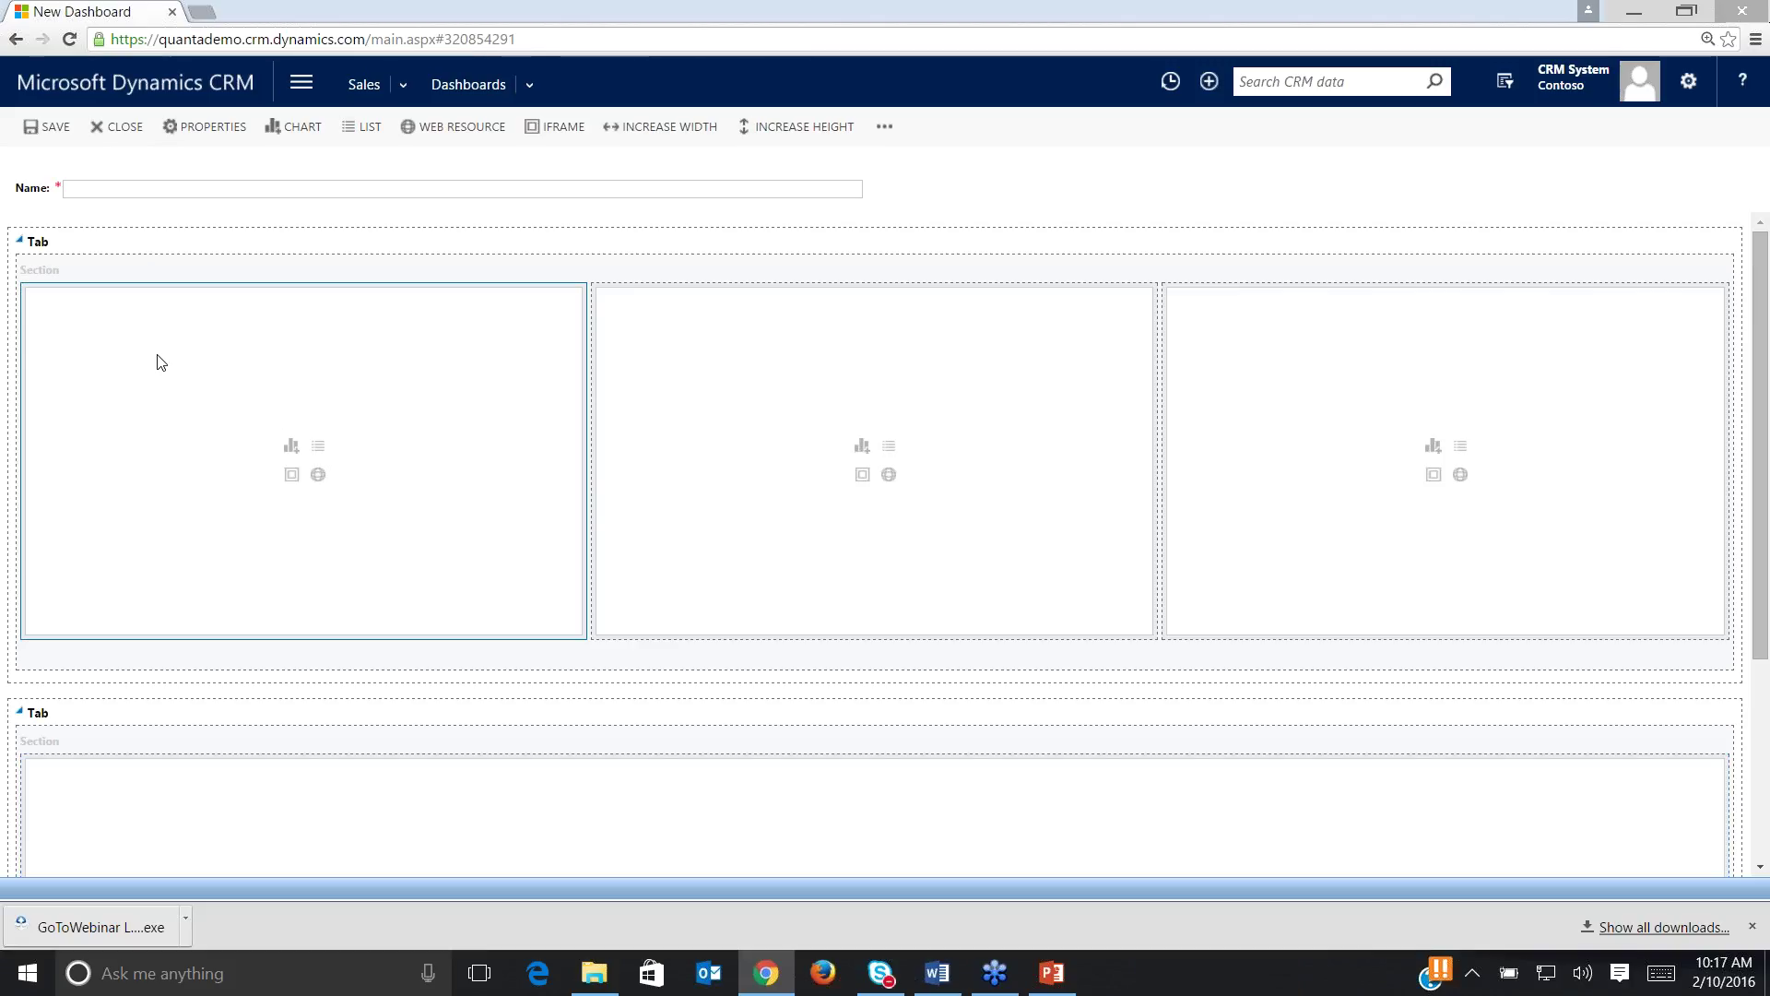
left_click(297, 127)
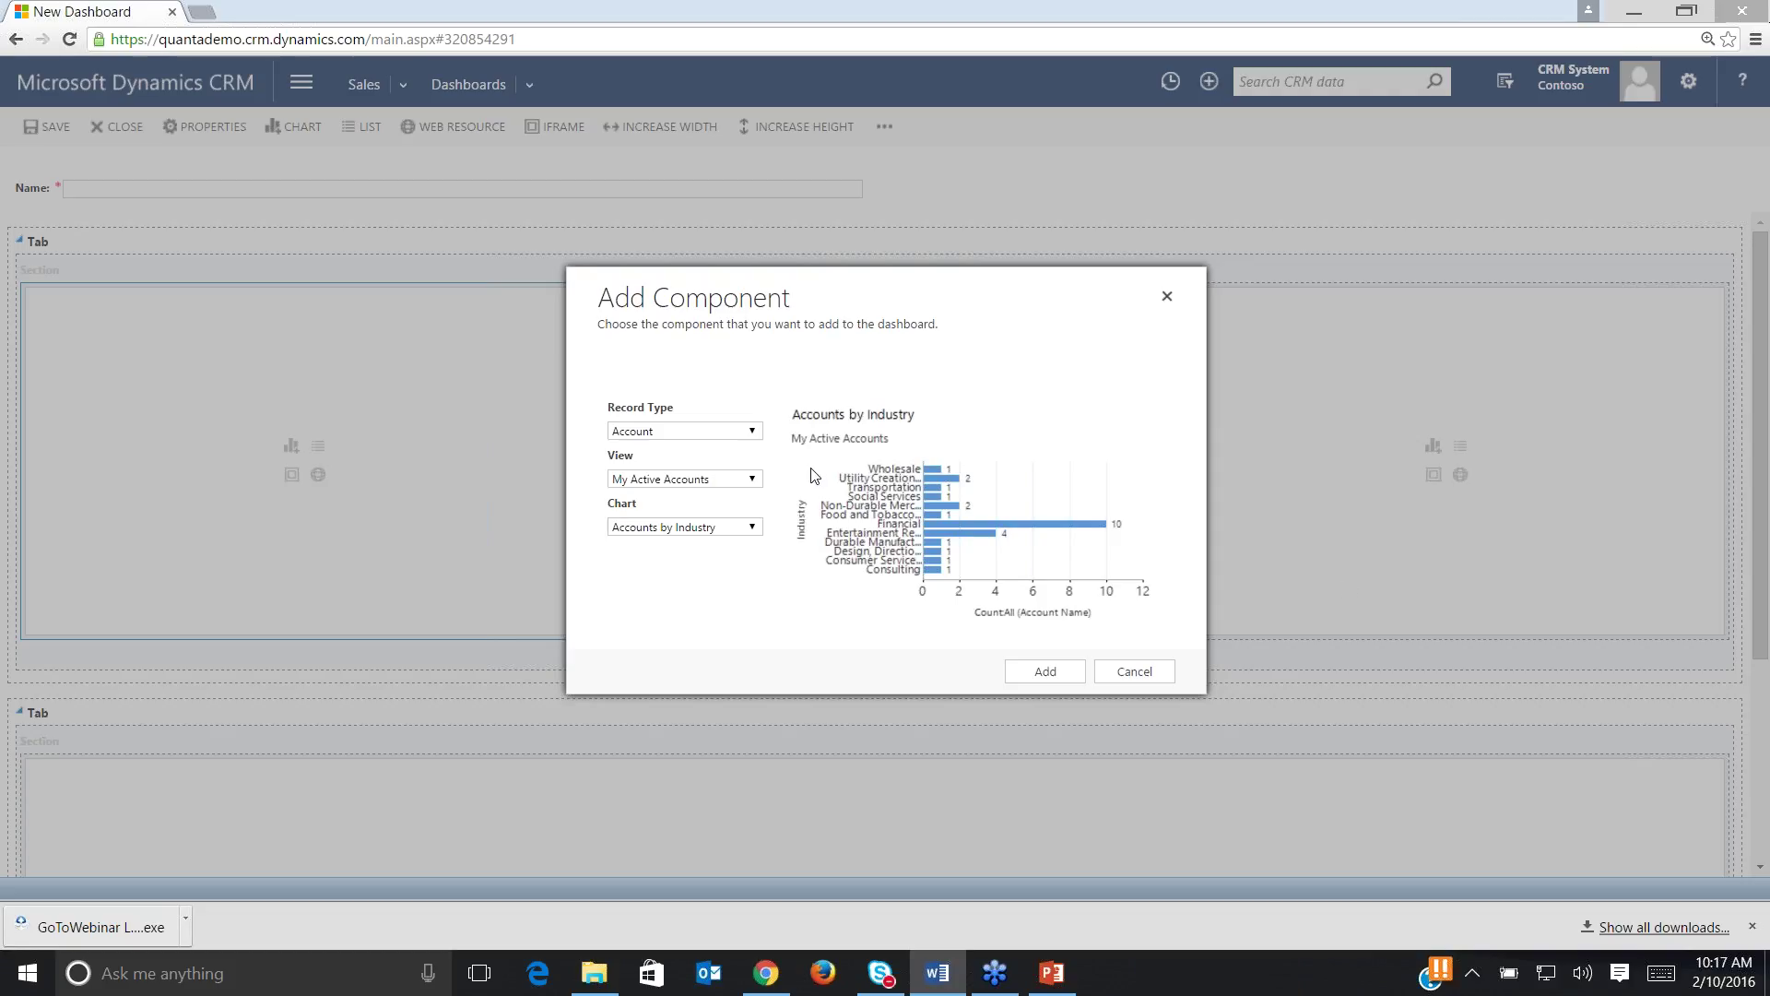
left_click(754, 431)
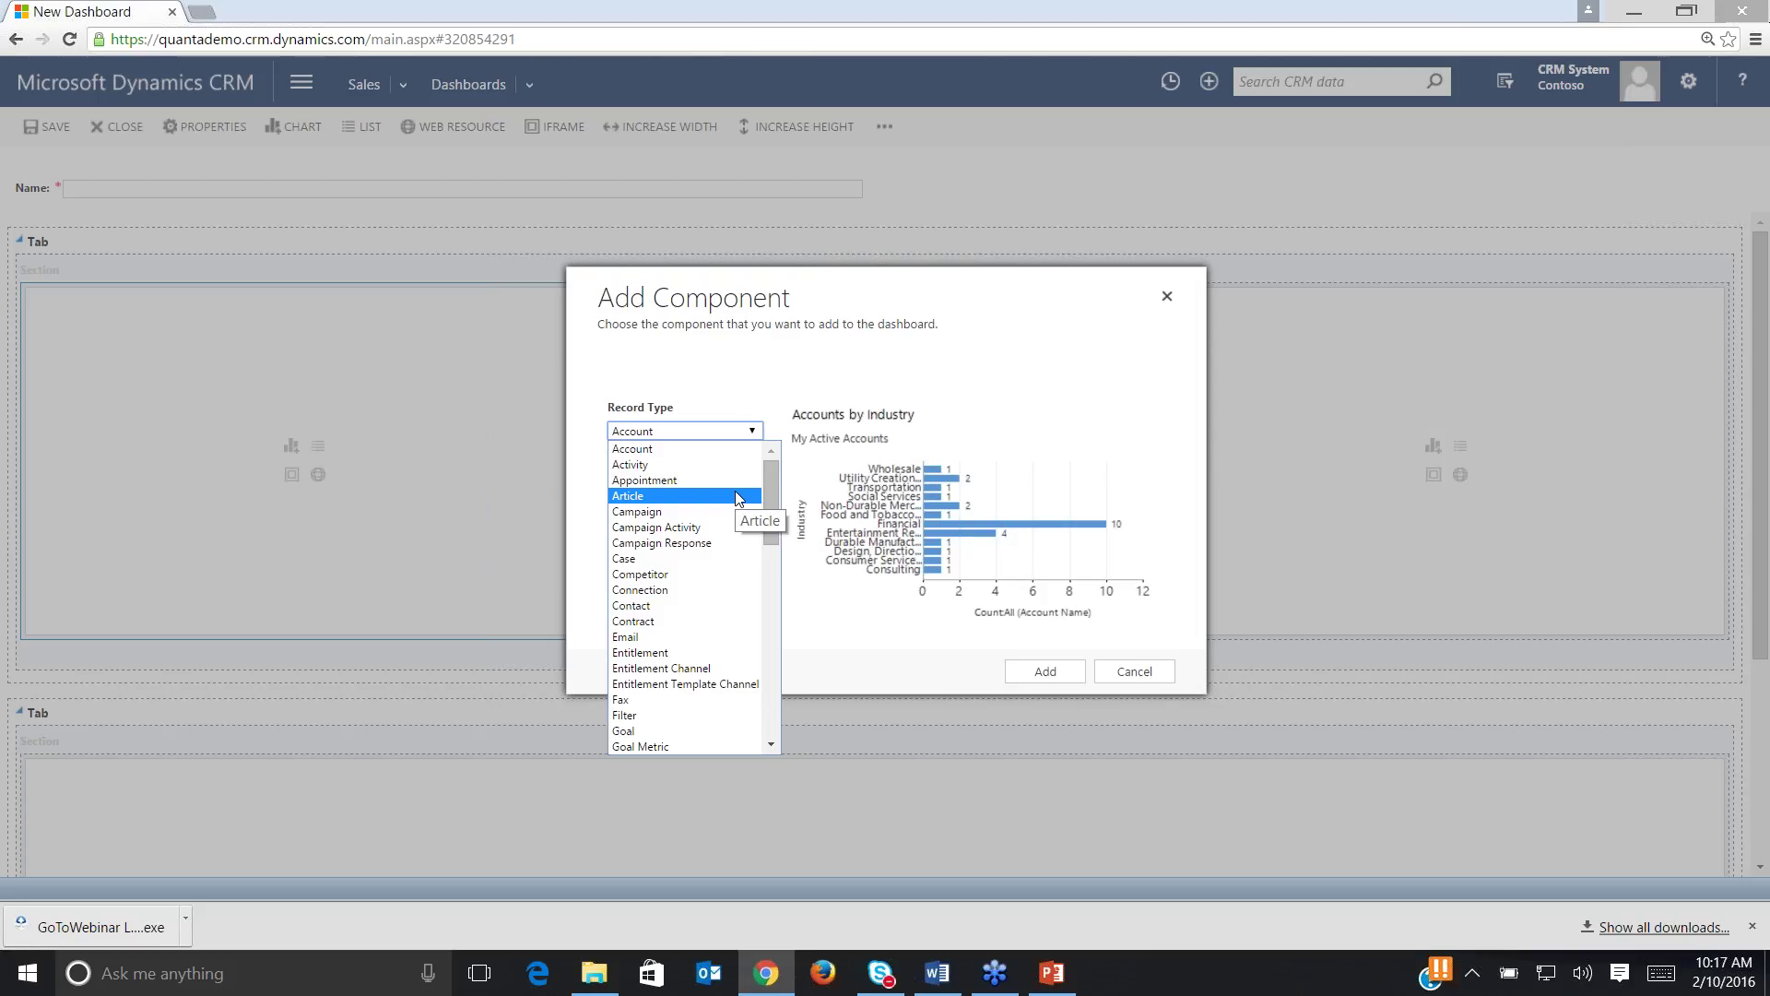
scroll(737, 499, "down", 10)
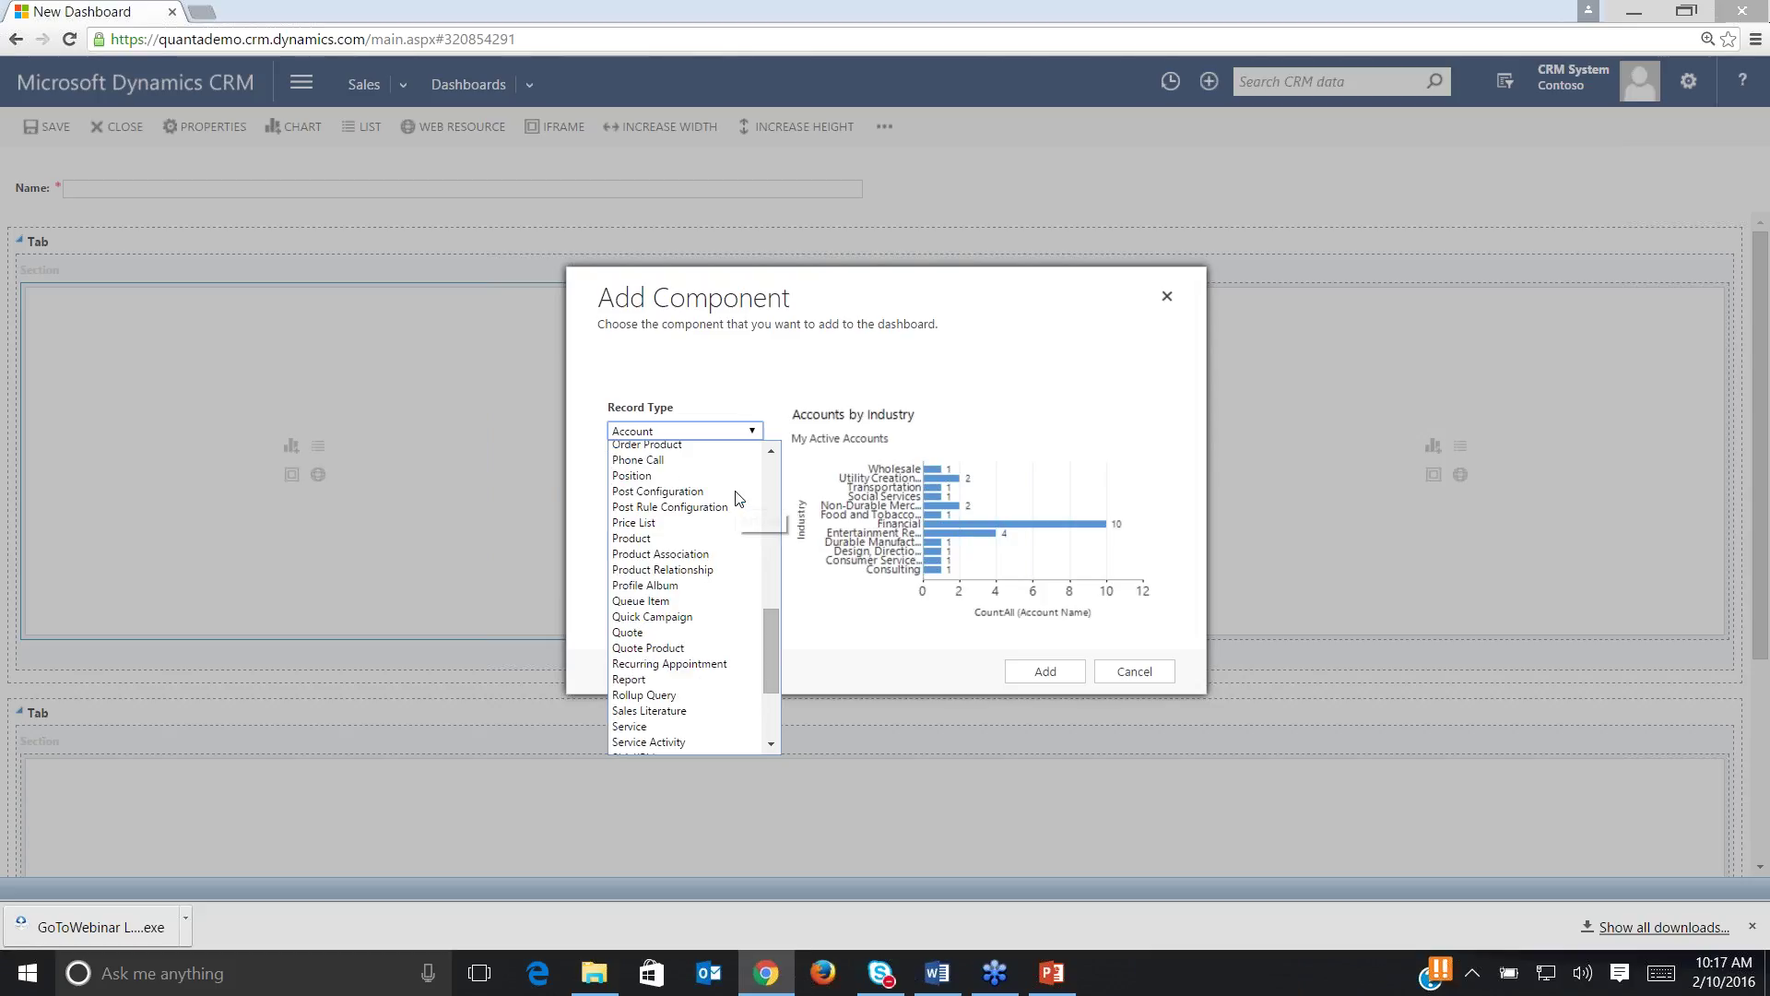
scroll(738, 499, "up", 6)
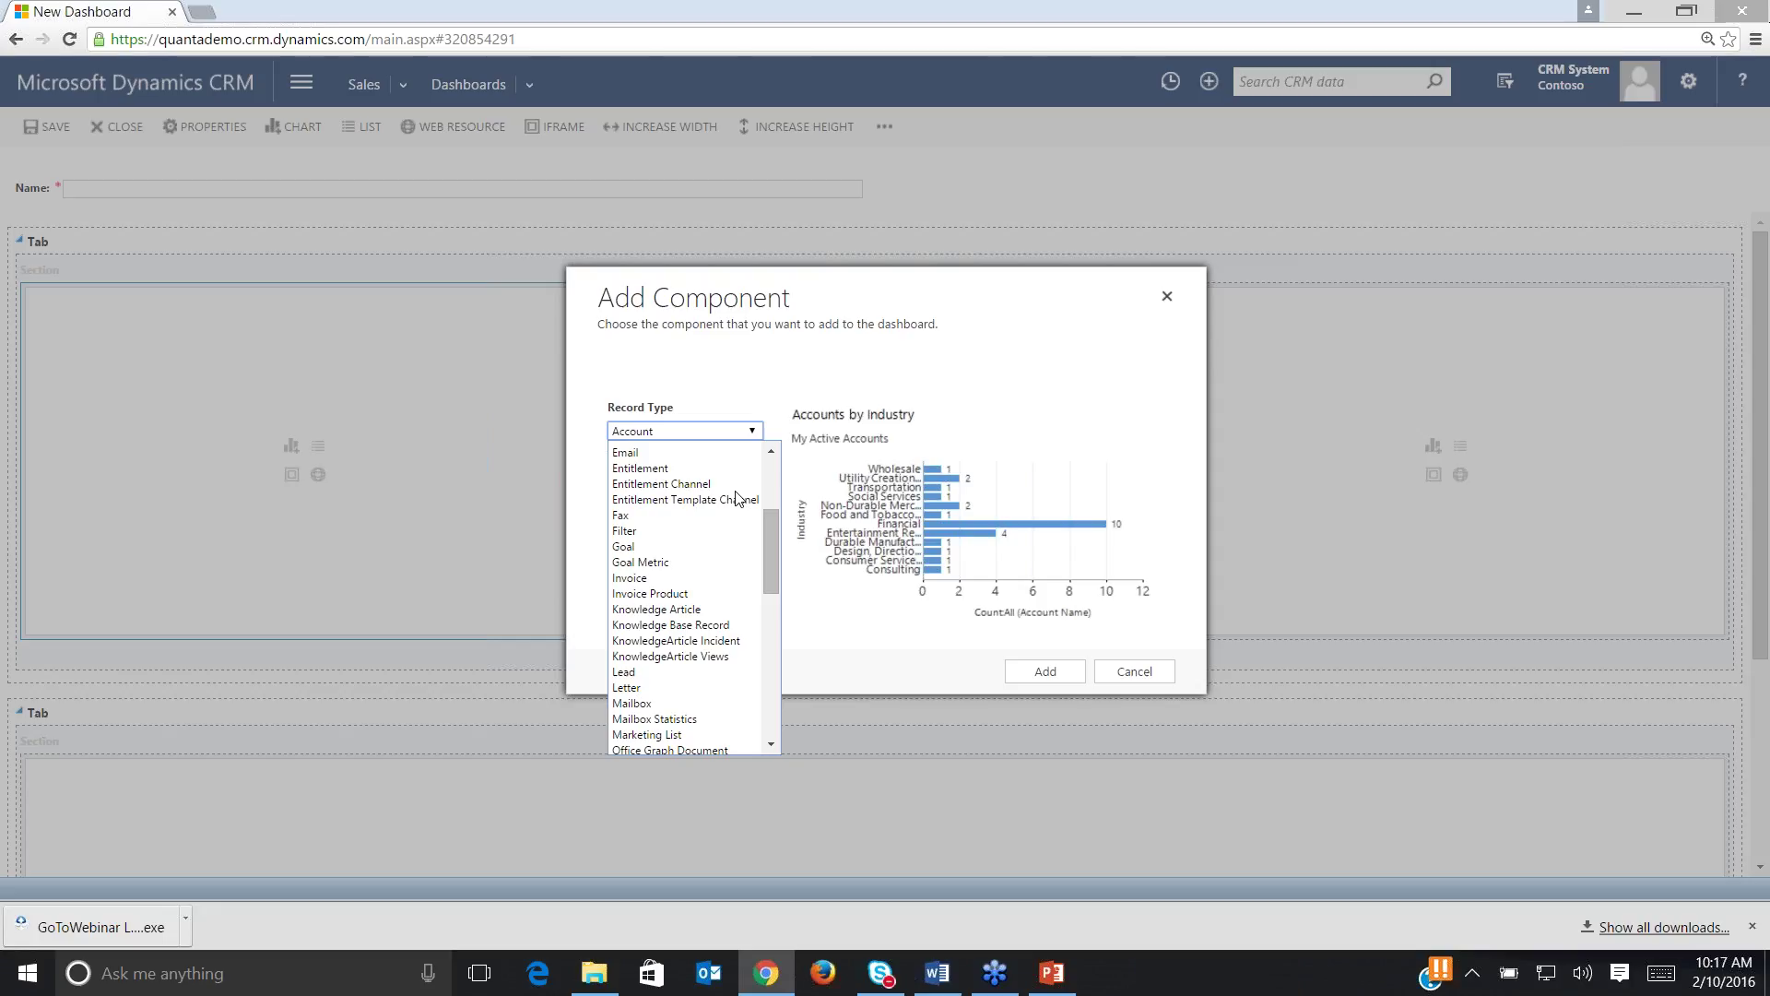
scroll(738, 499, "down", 8)
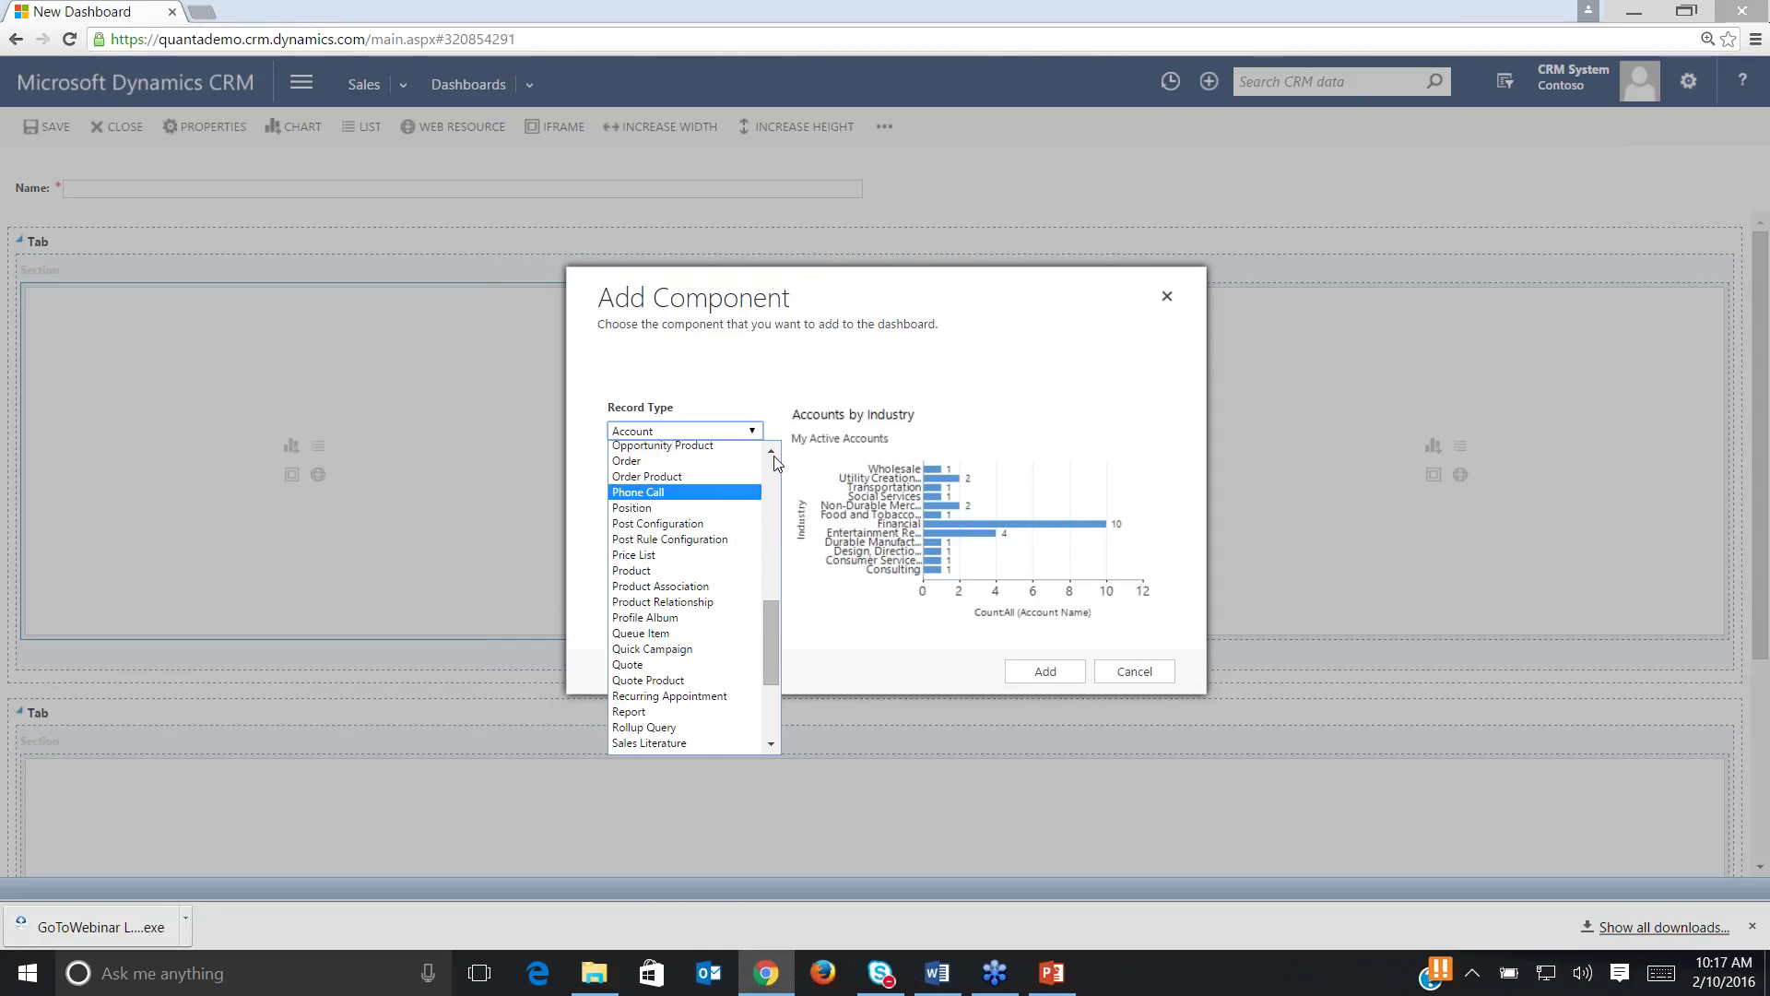
scroll(701, 461, "up", 1)
left_click(664, 445)
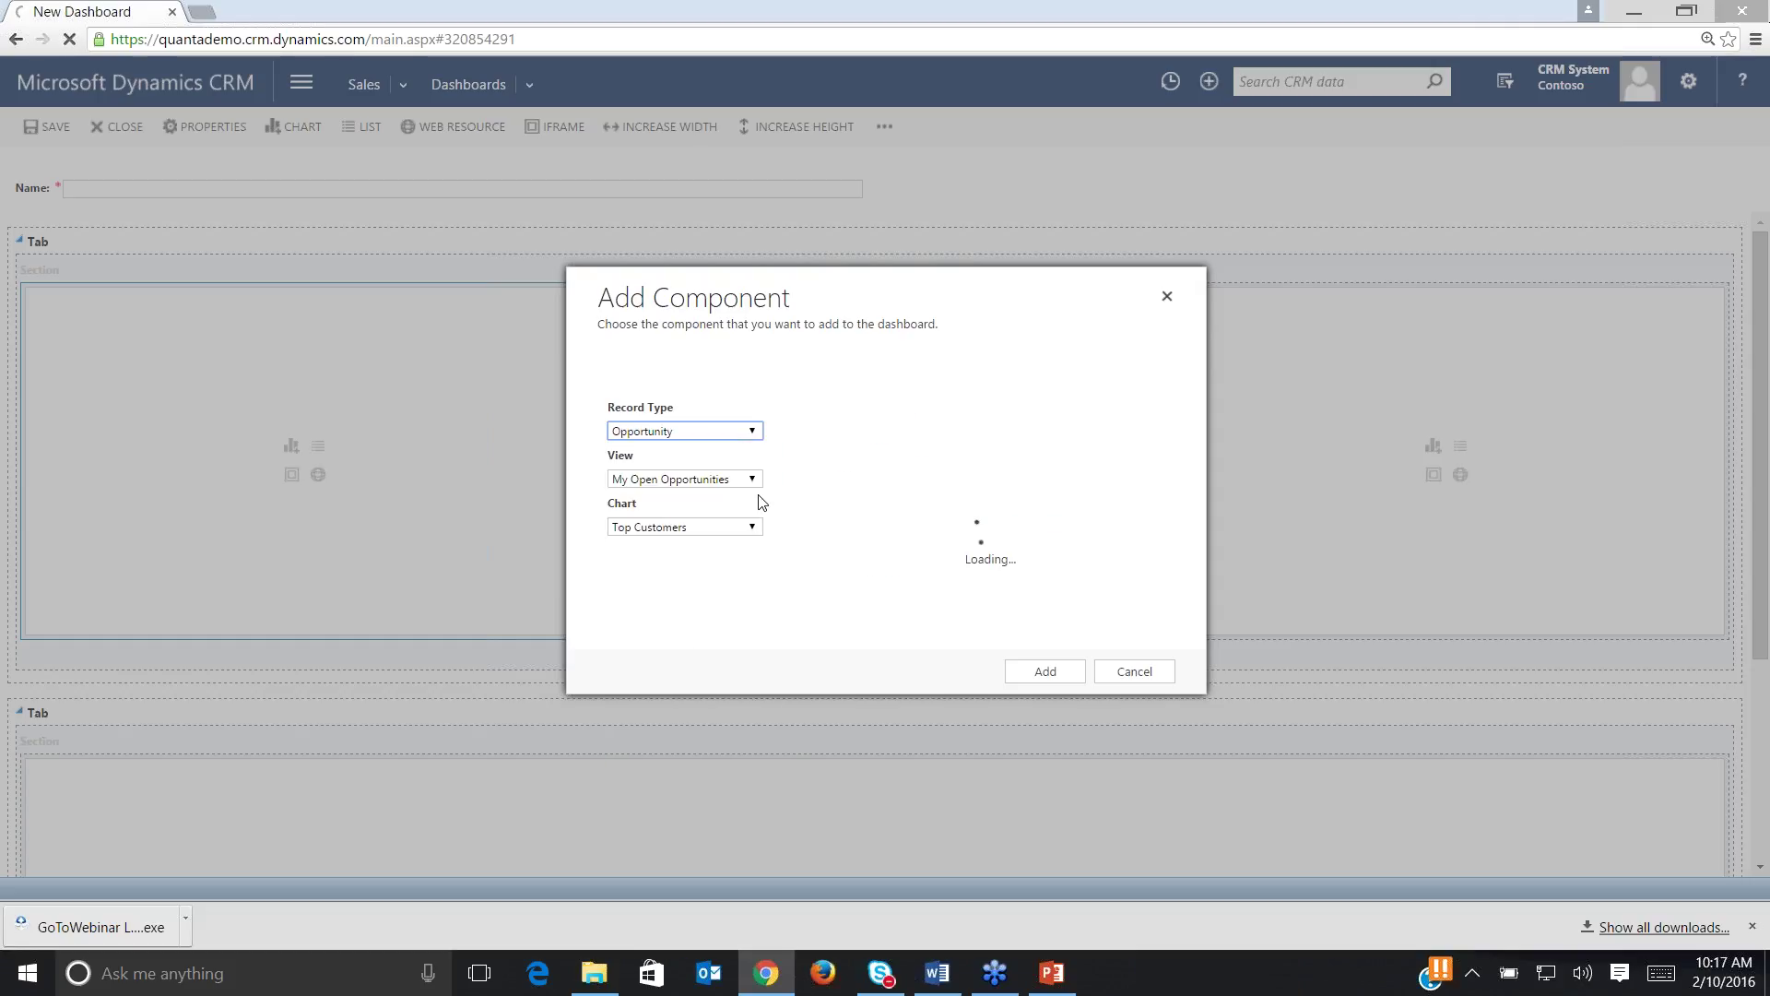
Set the component's view to All Opportunities and add the Opportunity Pipeline by Sales Stage chart to the dashboard.
left_click(752, 479)
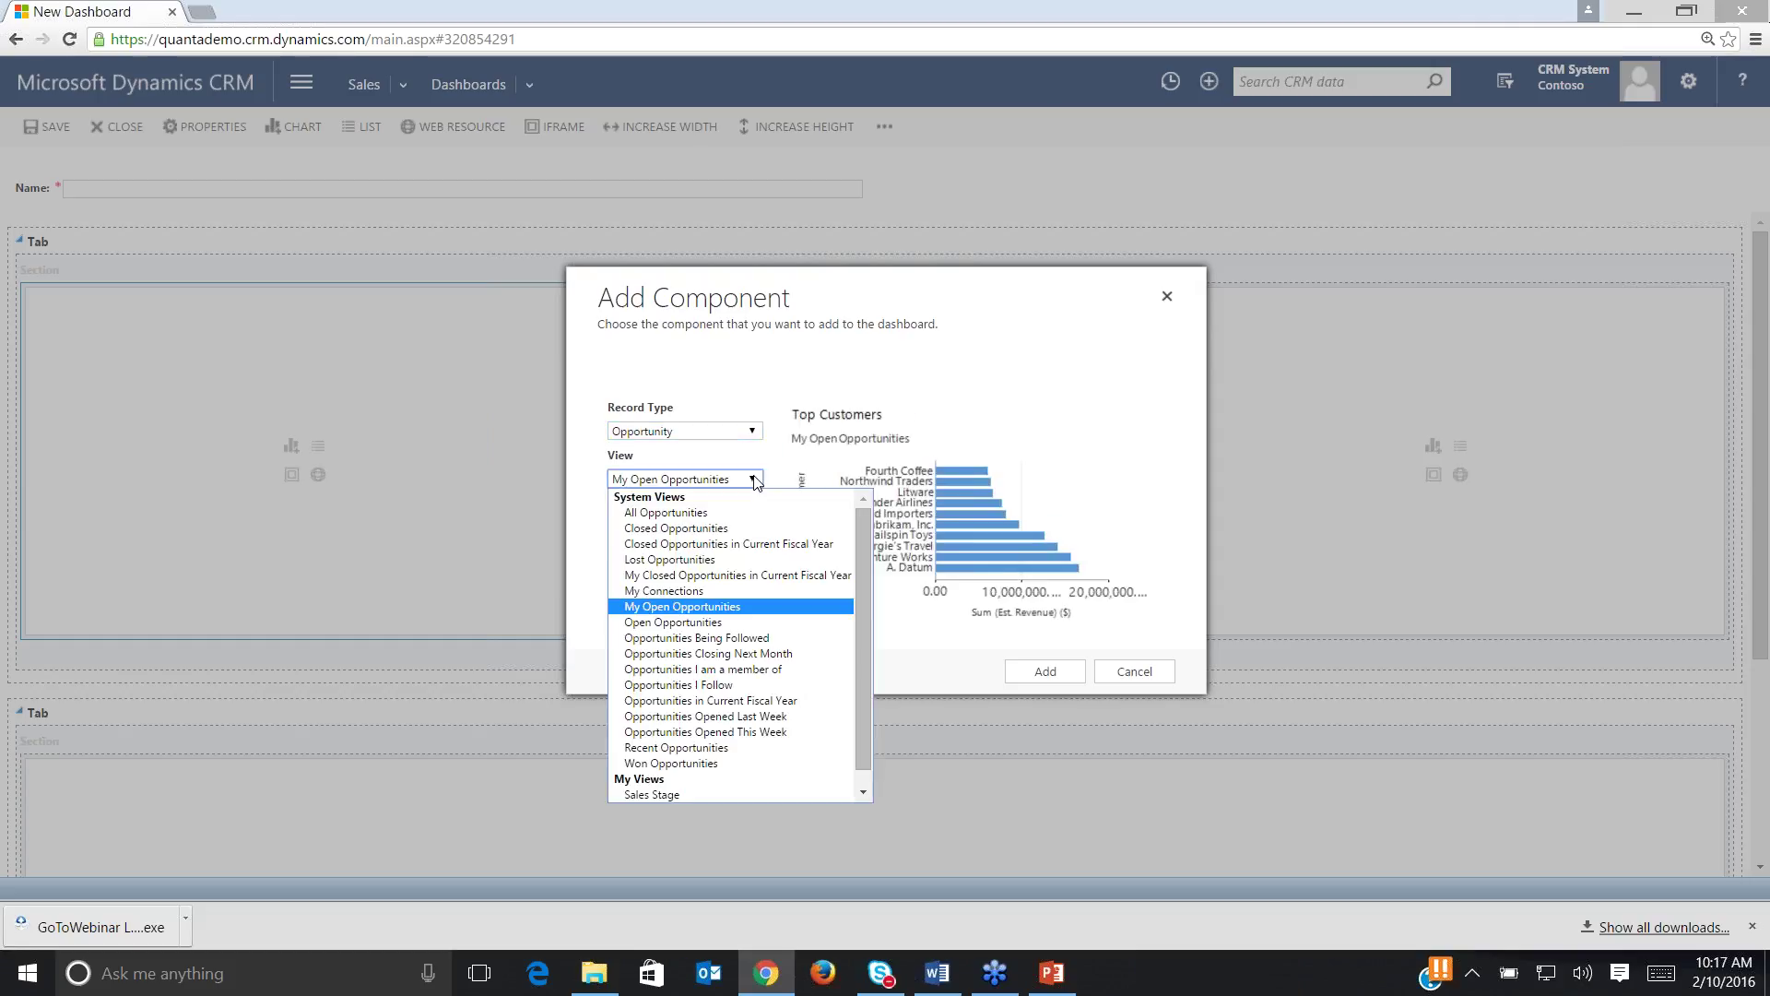
left_click(696, 516)
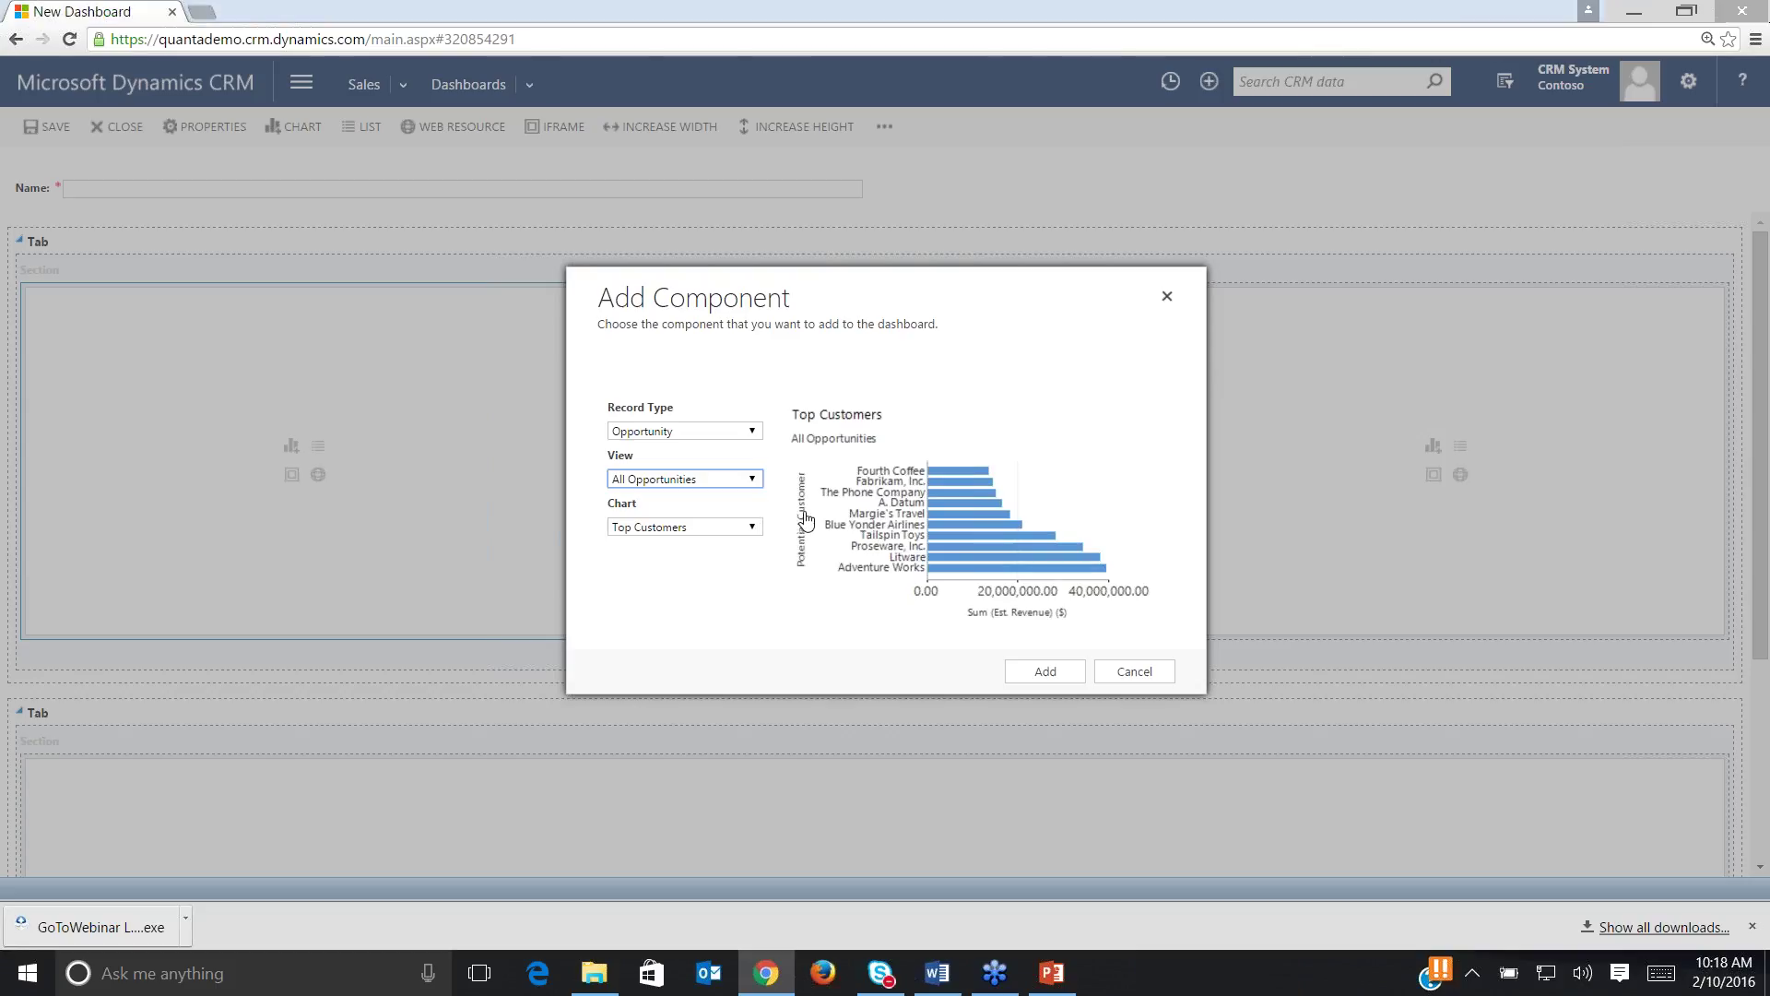
left_click(754, 528)
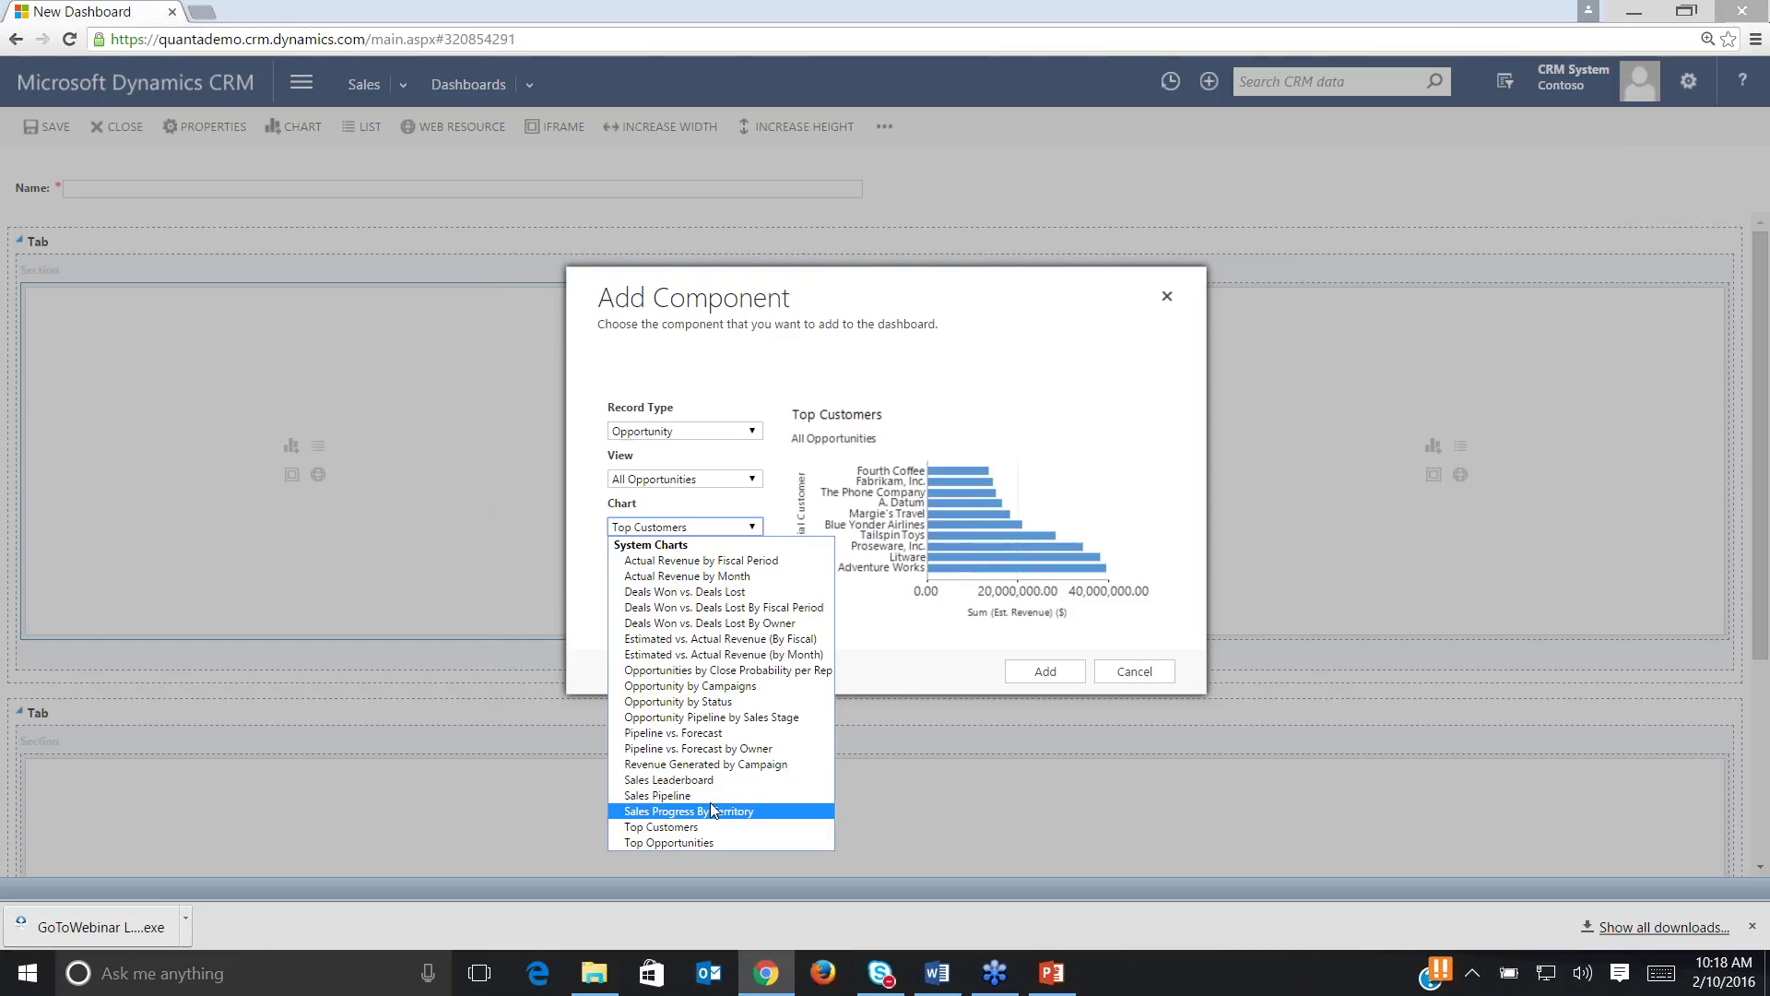
left_click(735, 719)
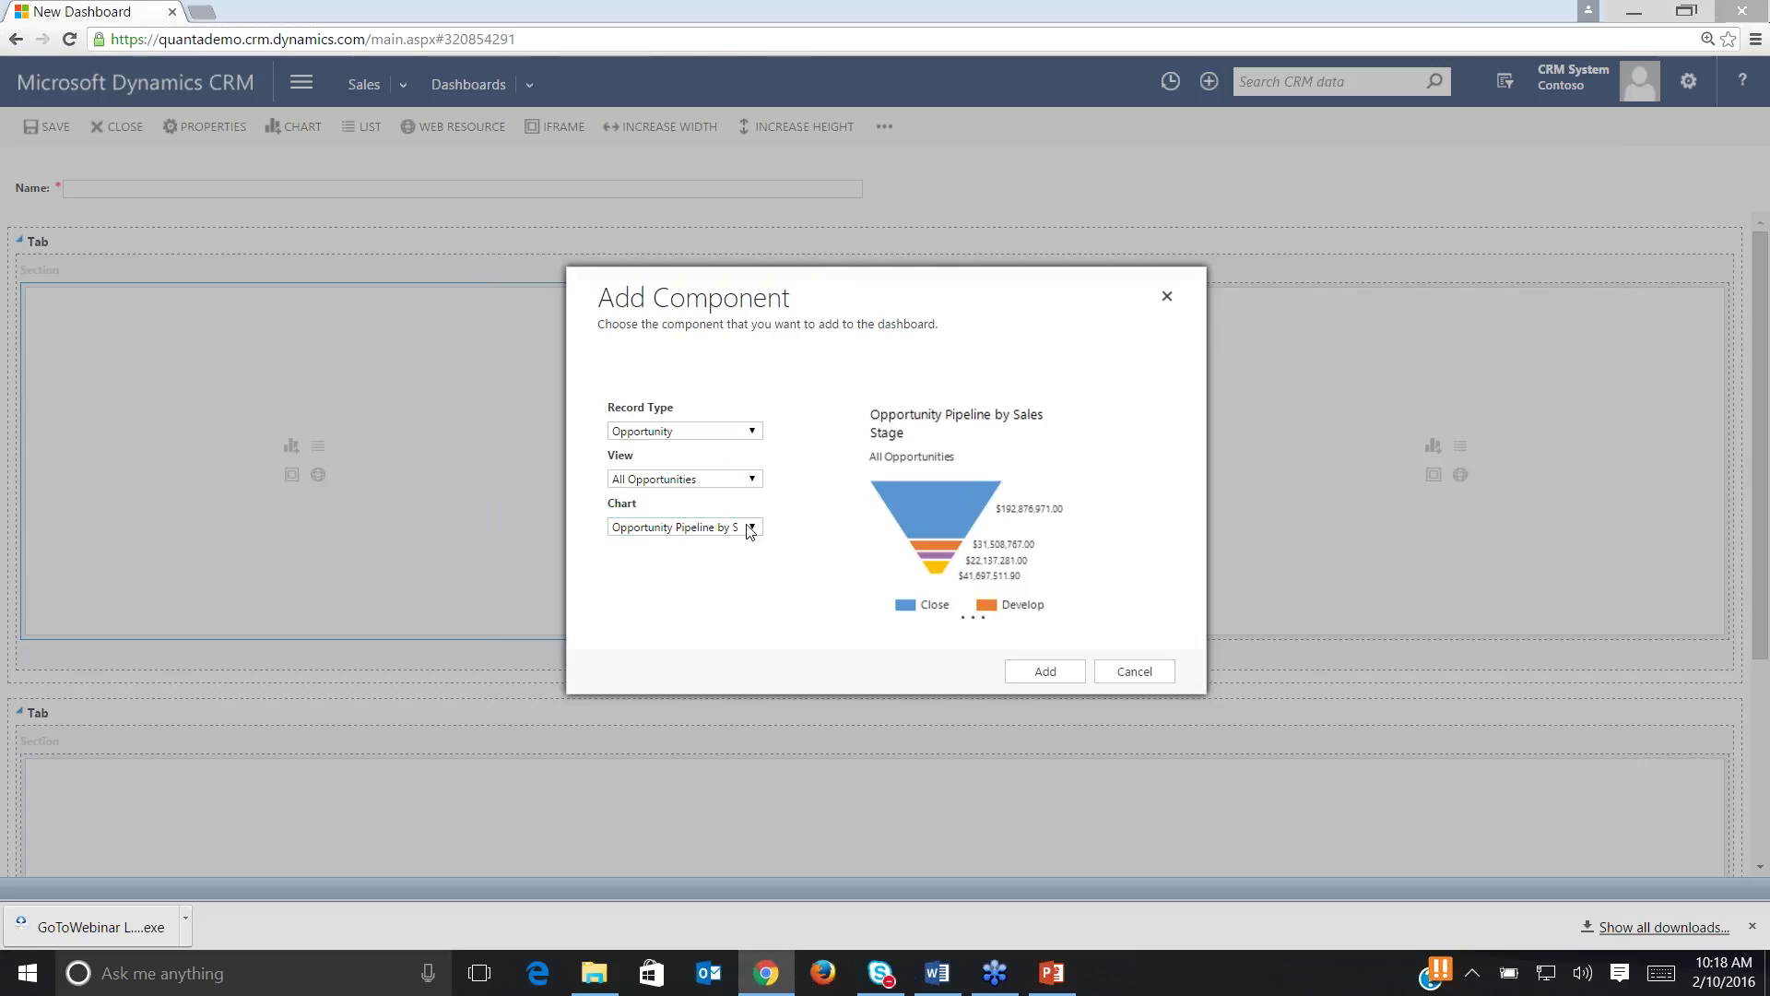
left_click(752, 479)
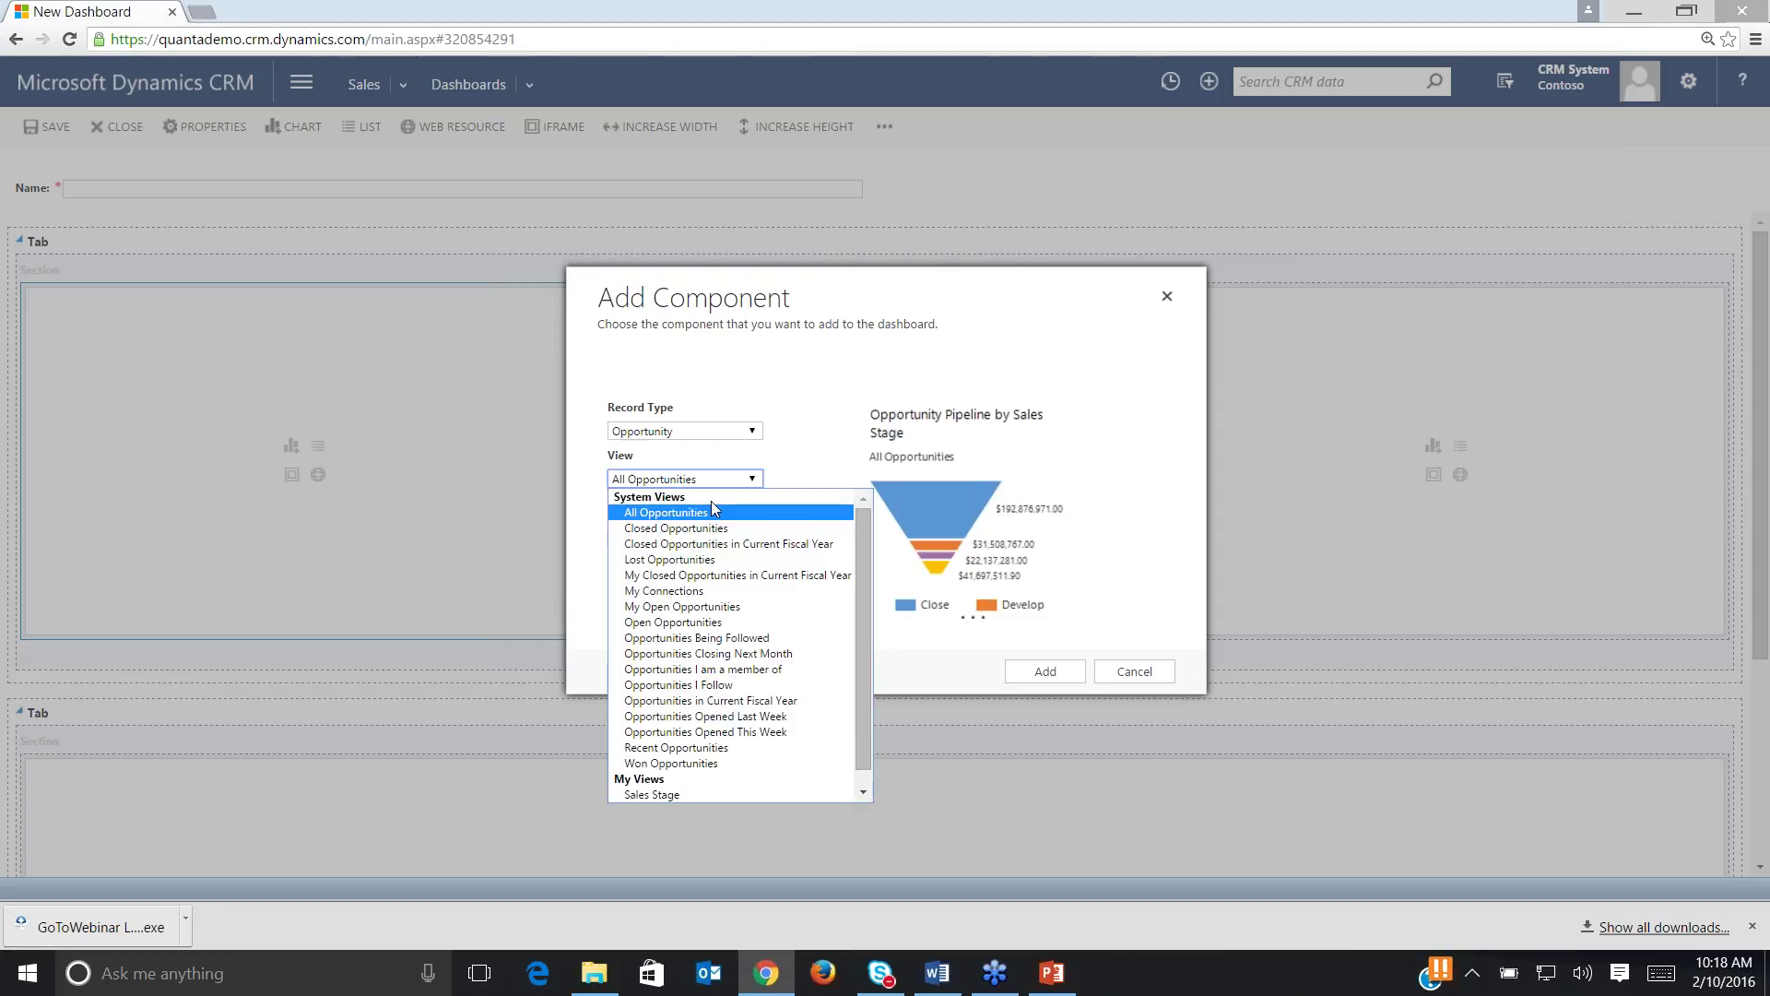
left_click(754, 527)
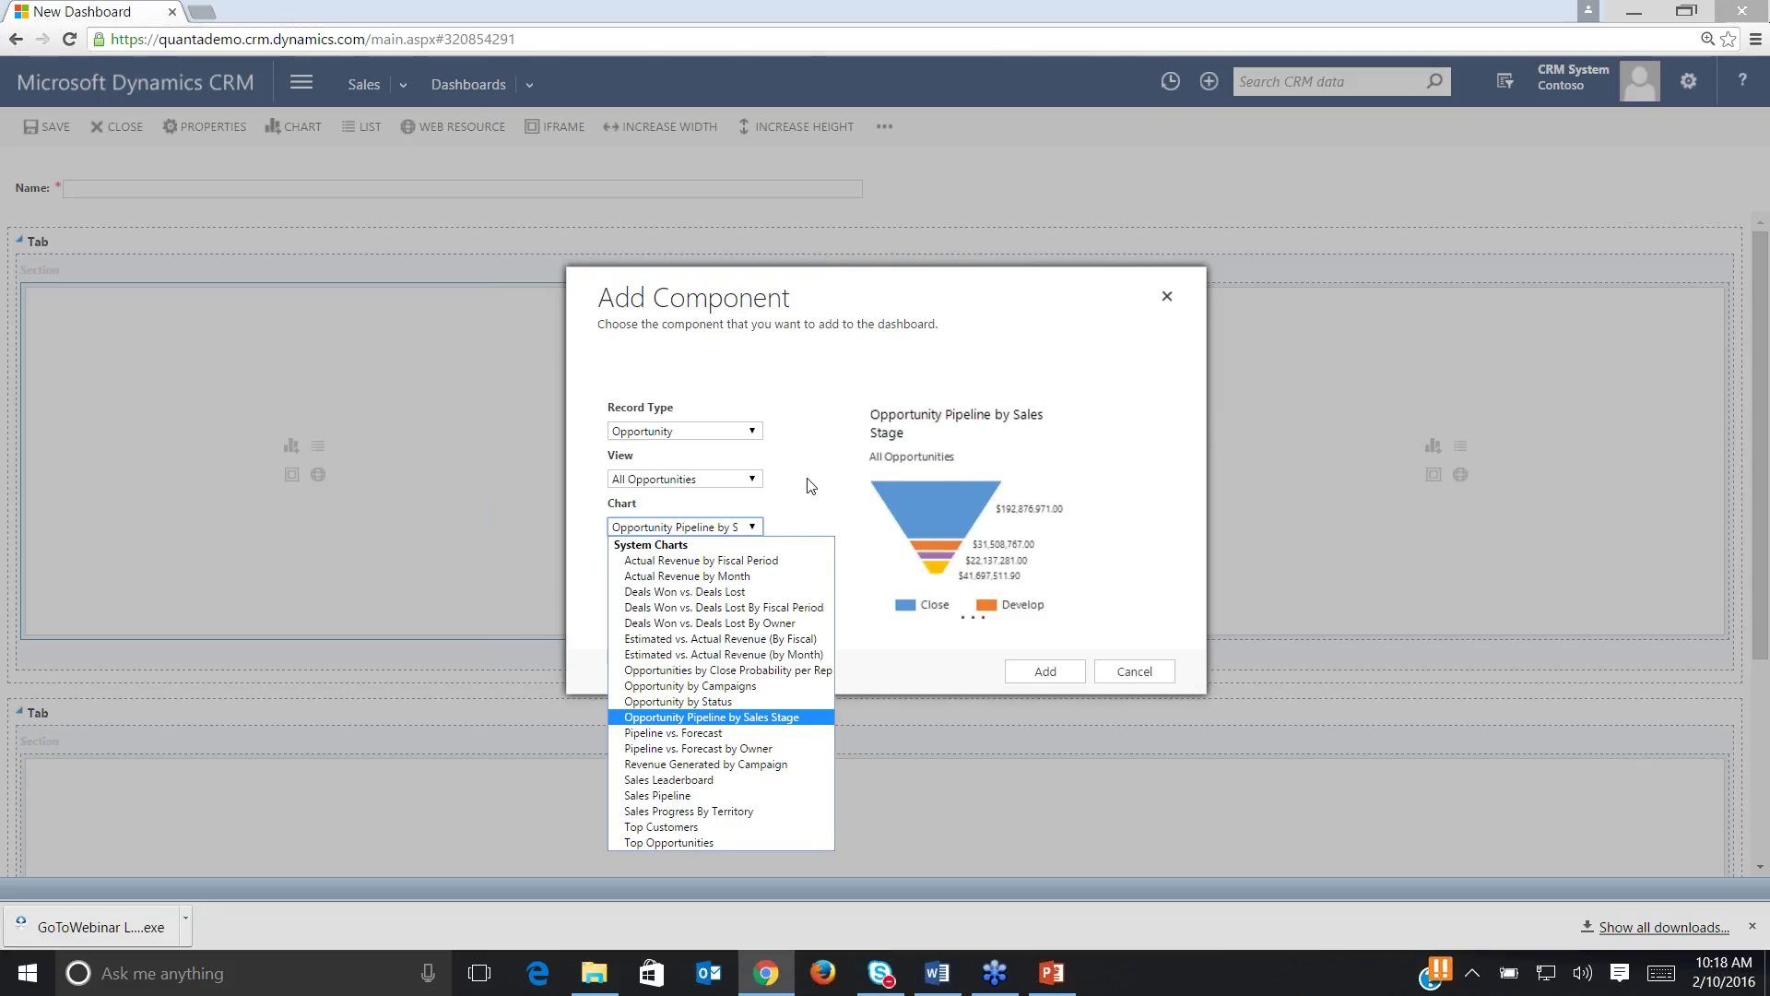
left_click(1043, 678)
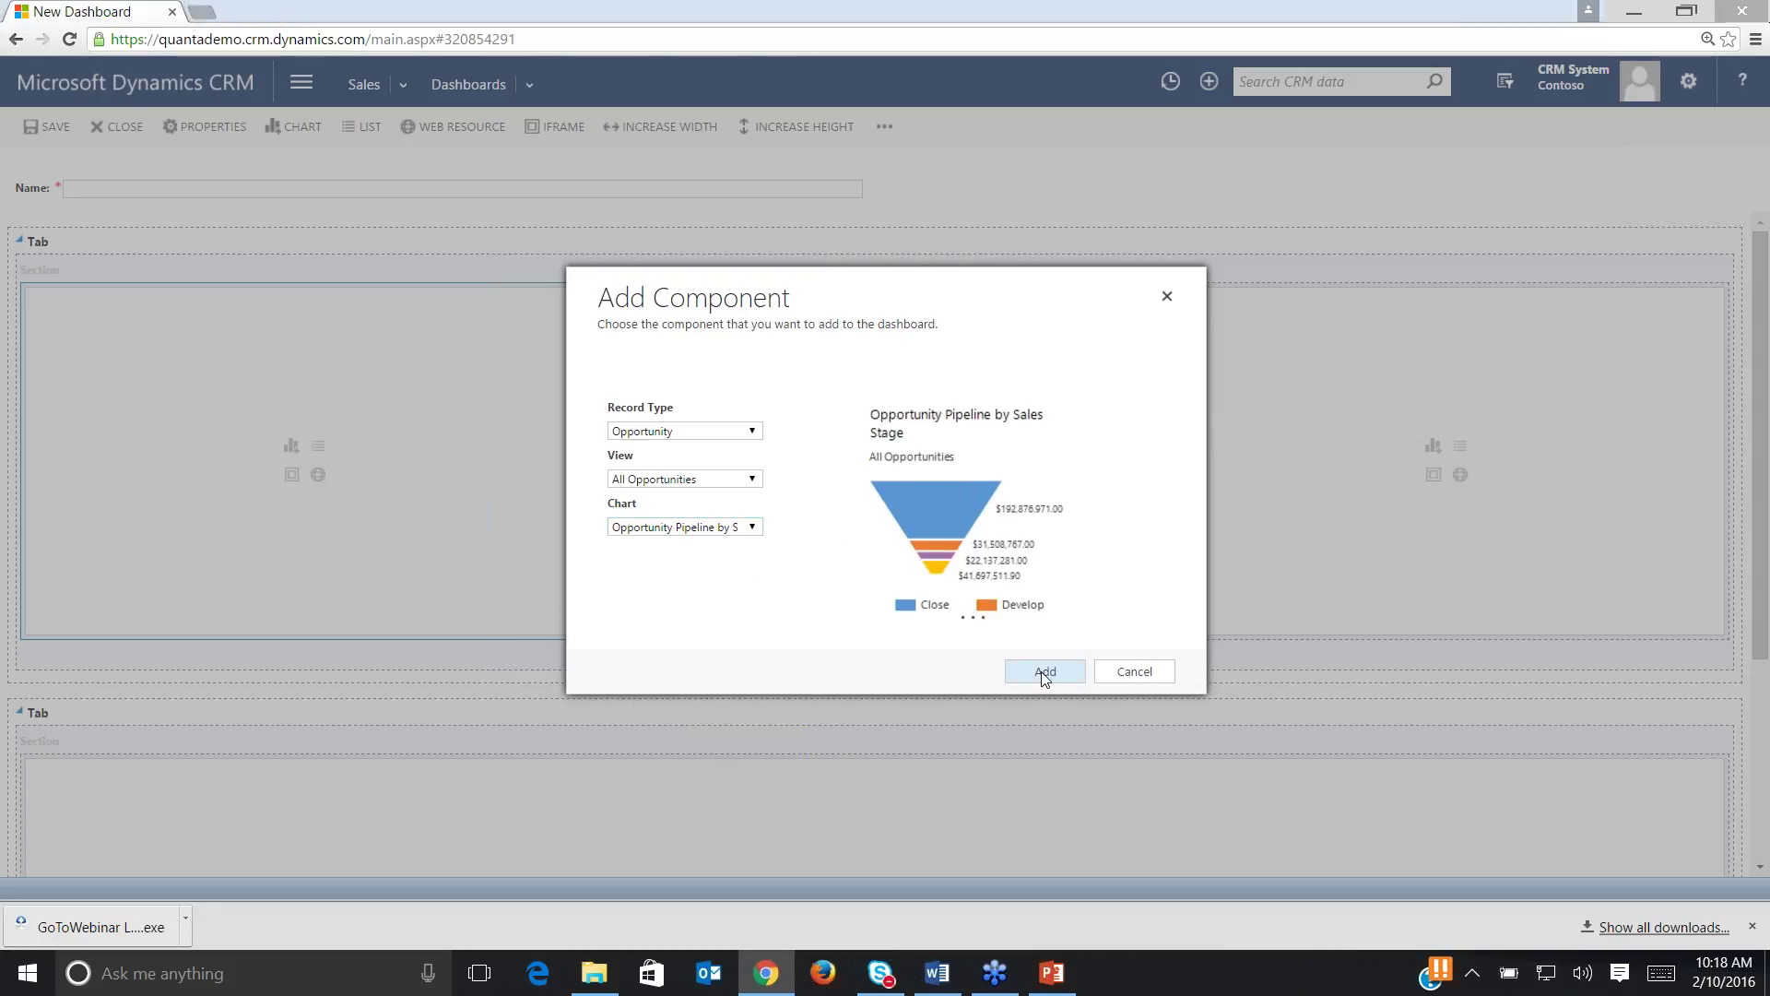
left_click(1045, 676)
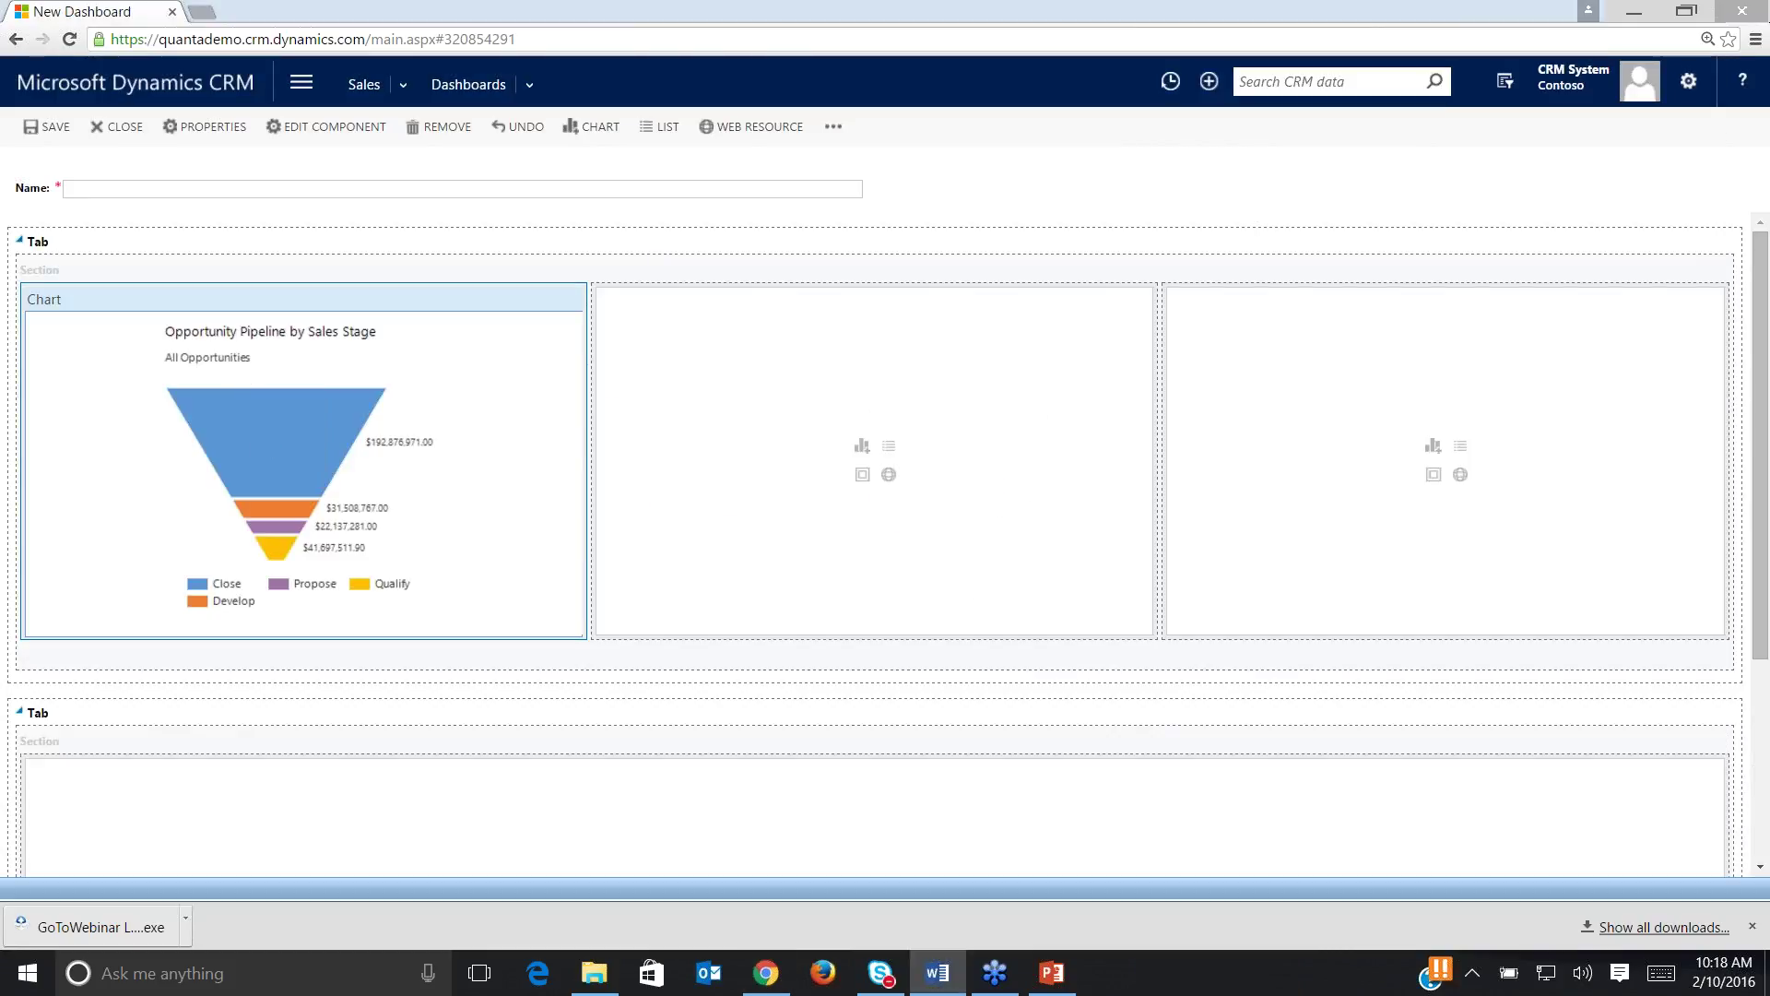
Configure a chart for the middle column with the Case record type, All Cases view and Case Mix (All - By Priority) chart.
left_click(742, 380)
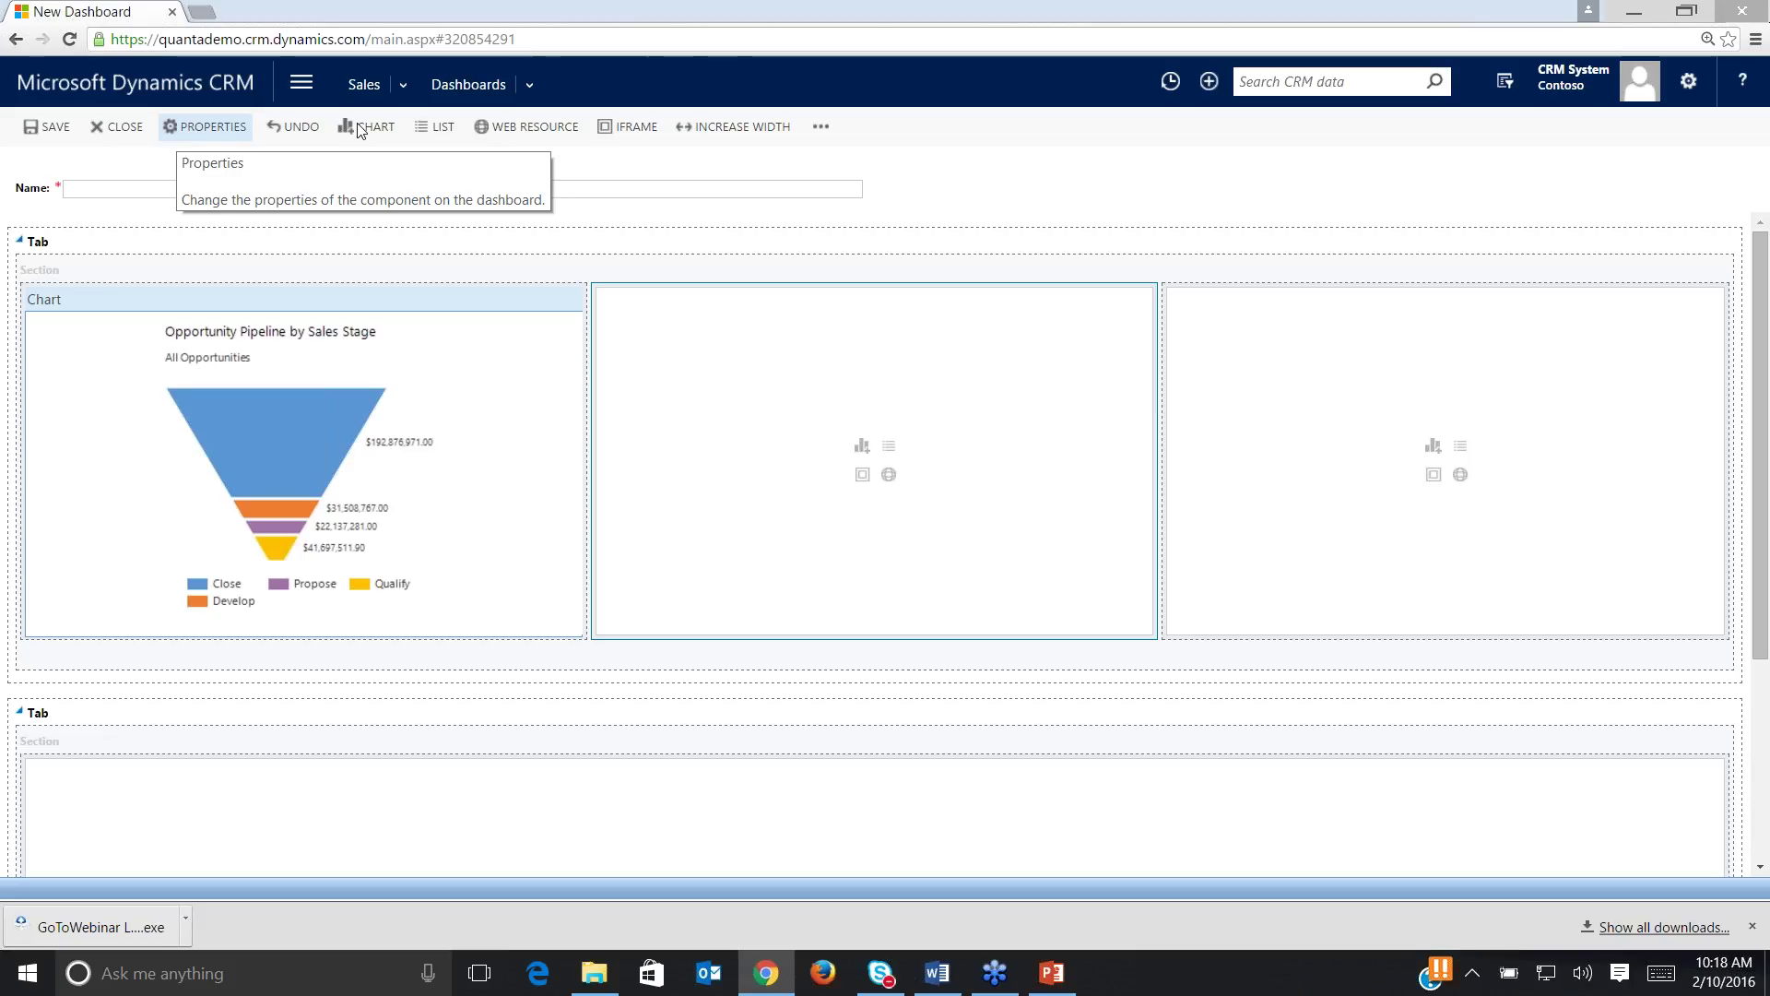
left_click(359, 130)
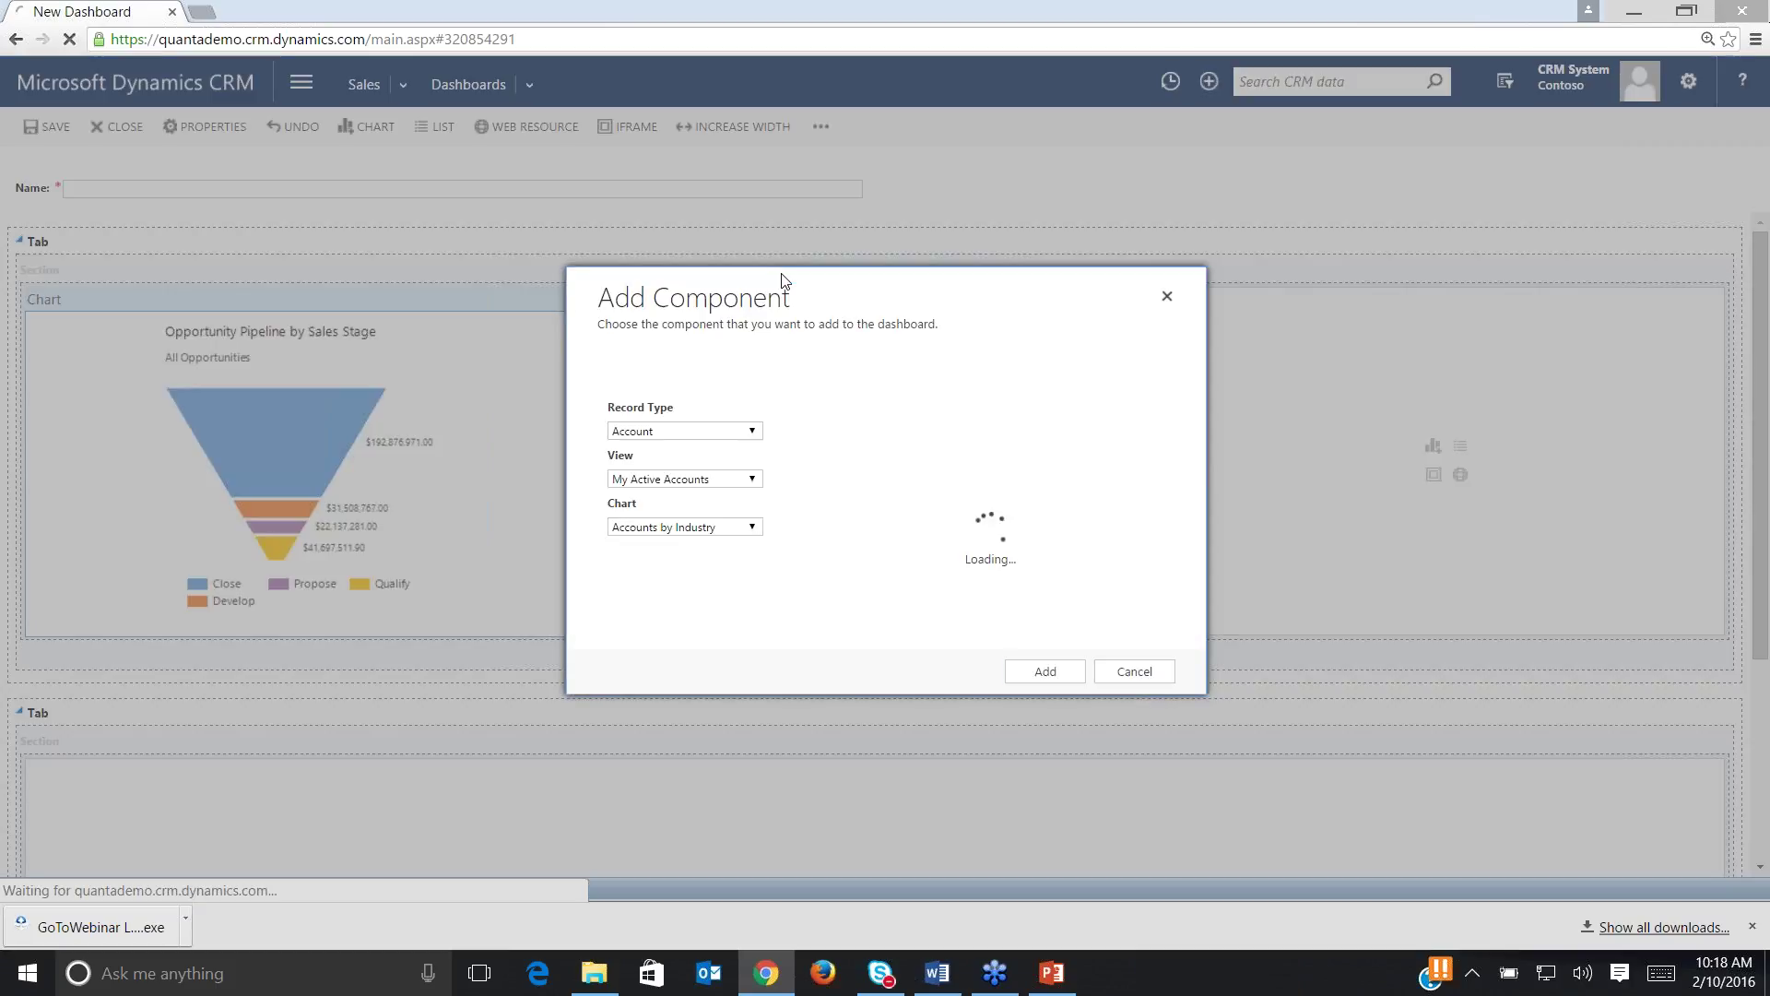
left_click(750, 432)
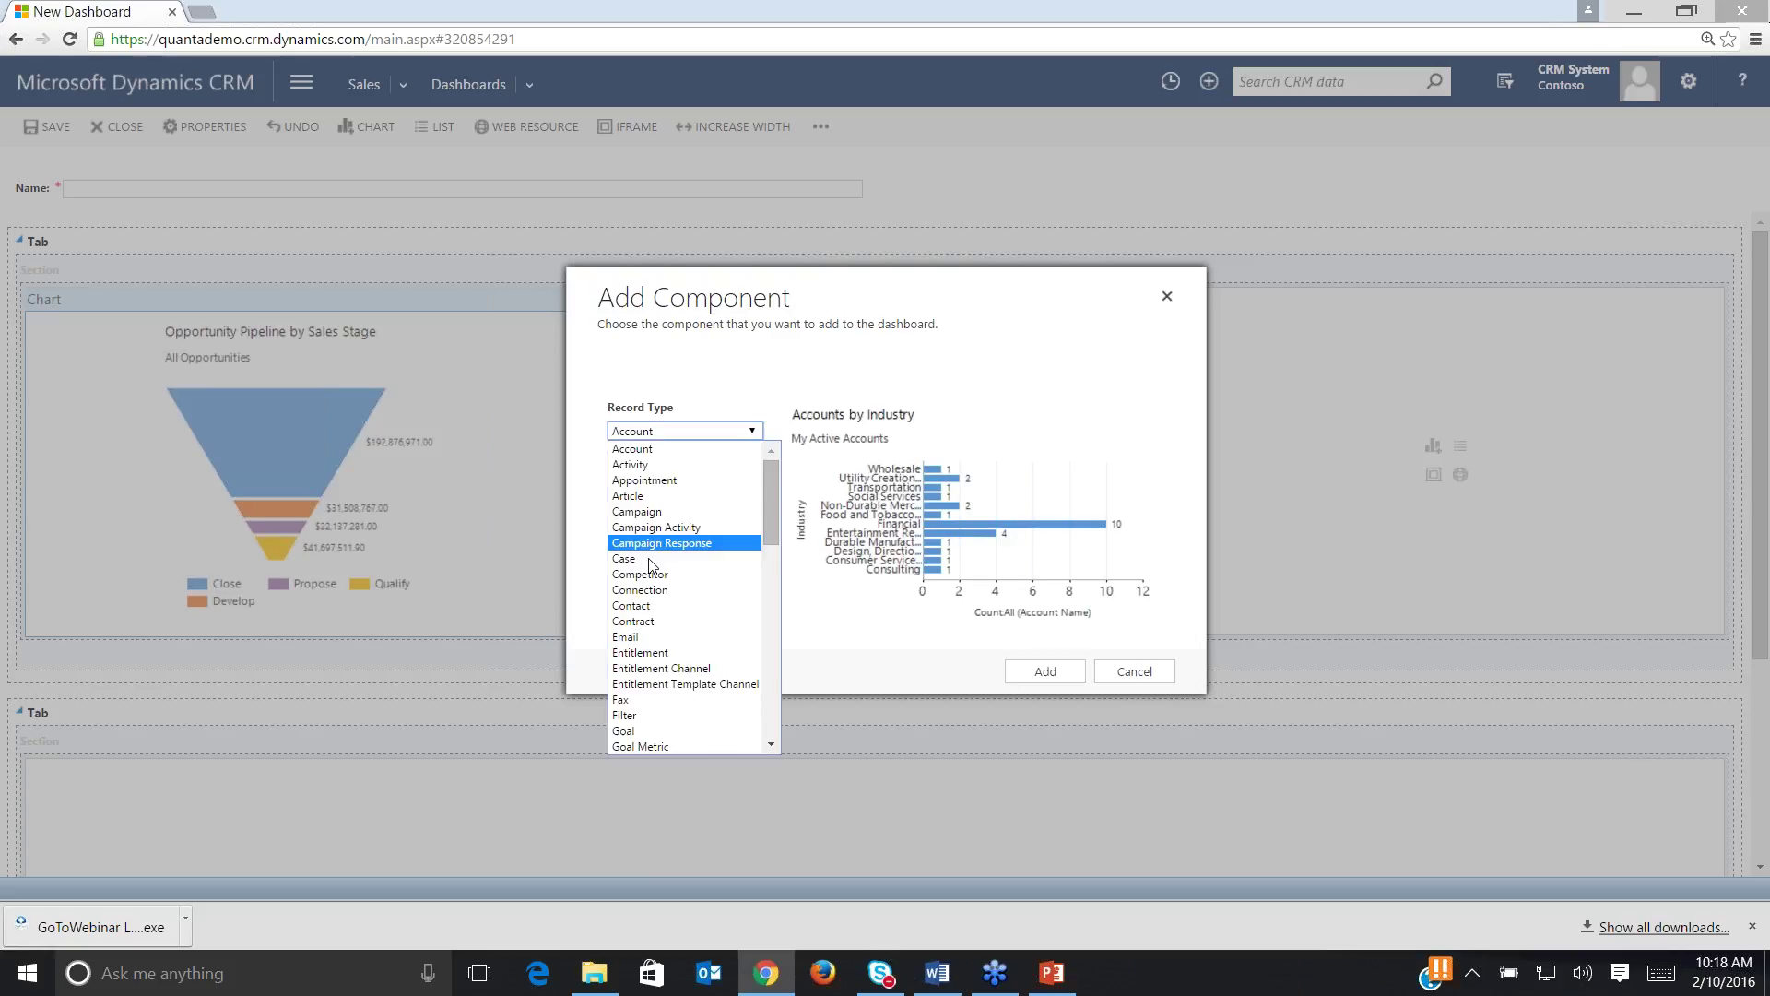
left_click(637, 559)
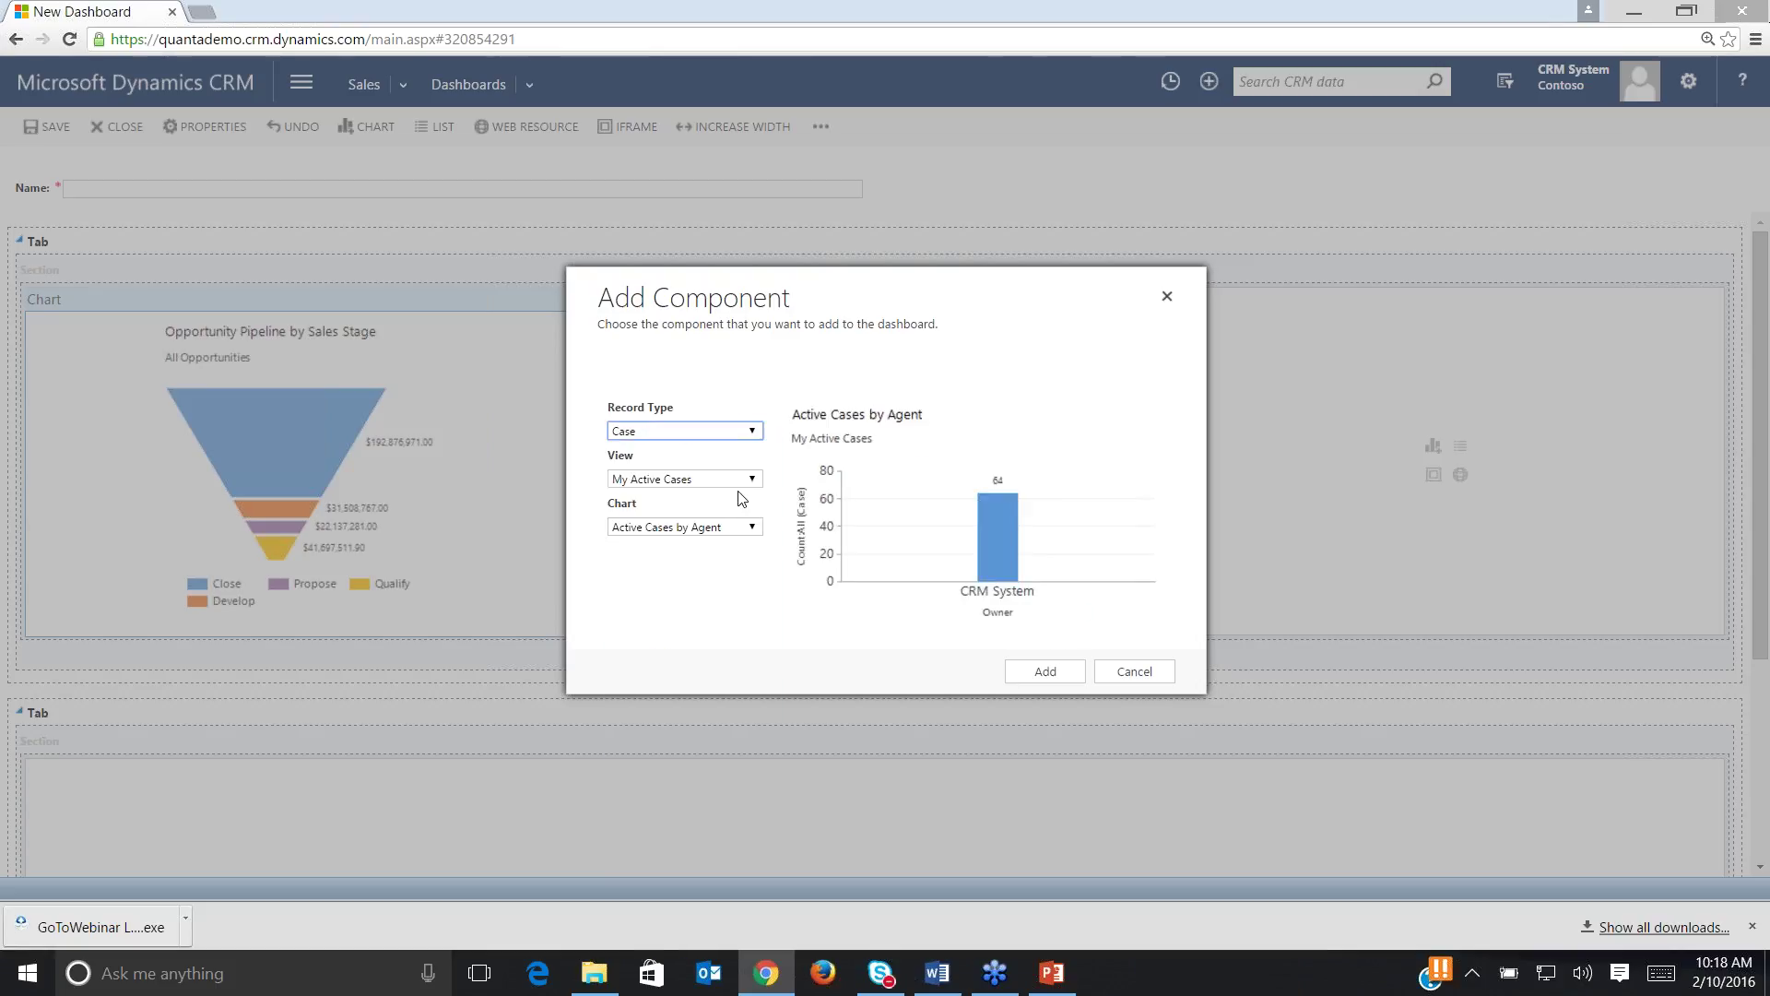
left_click(743, 479)
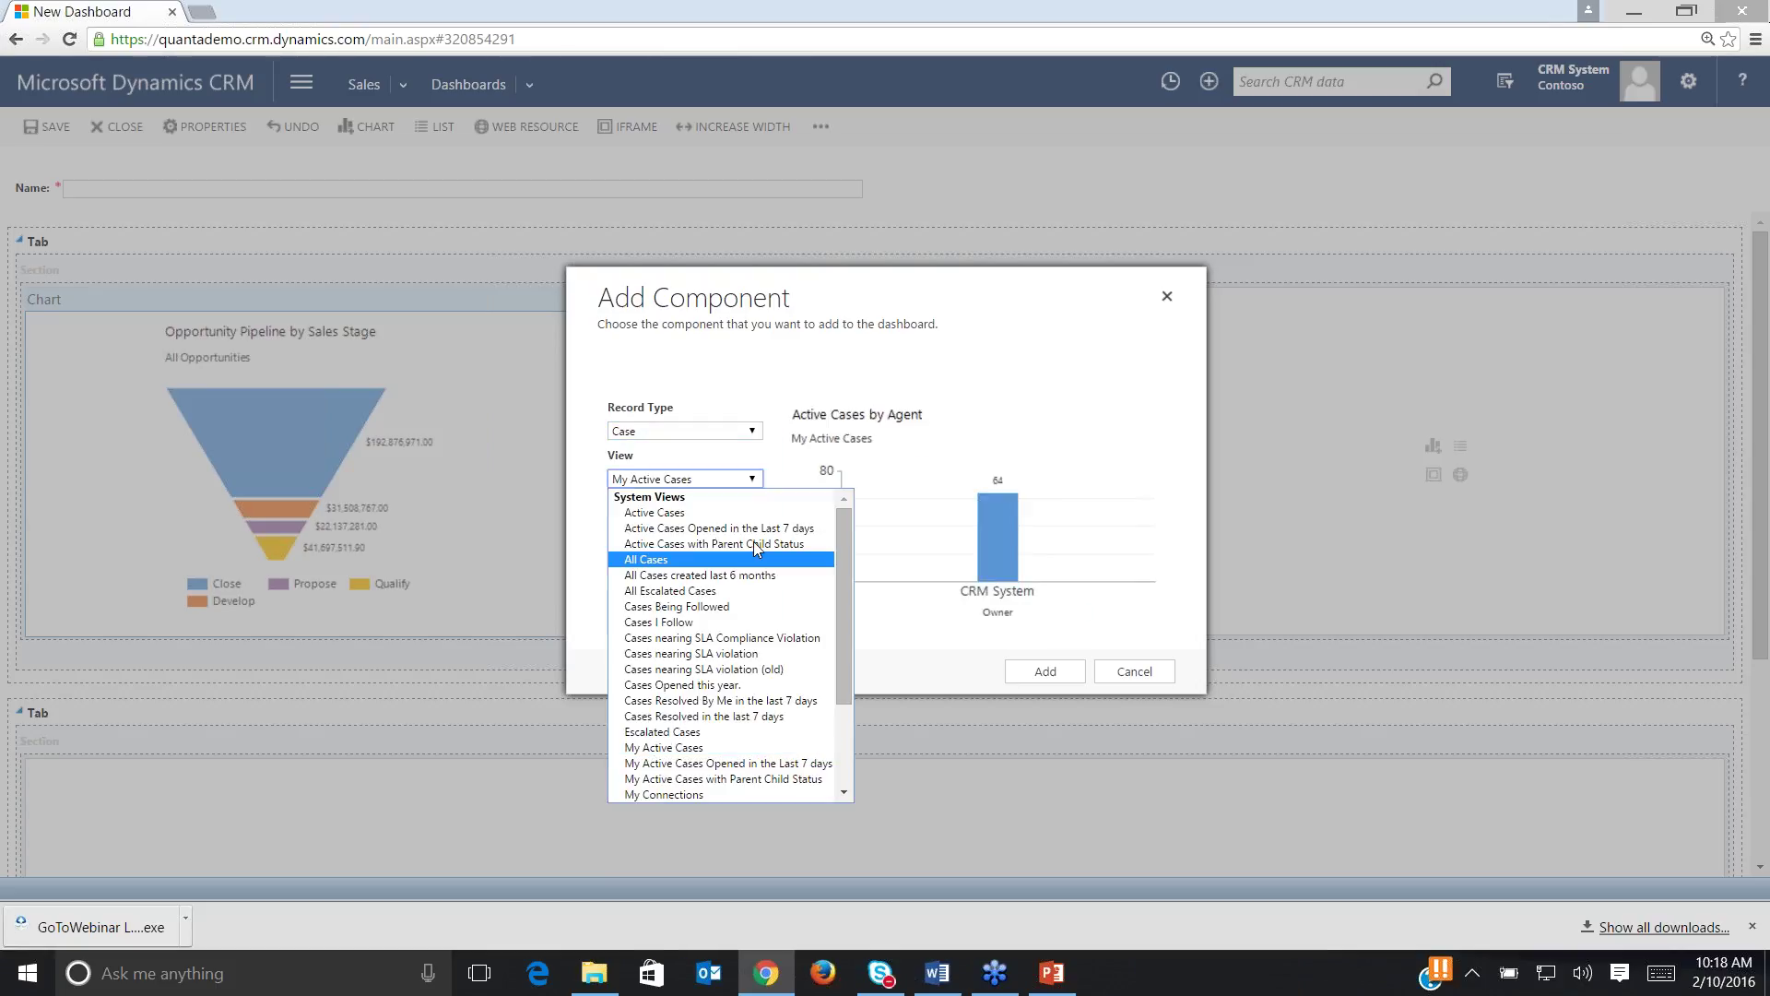
left_click(754, 544)
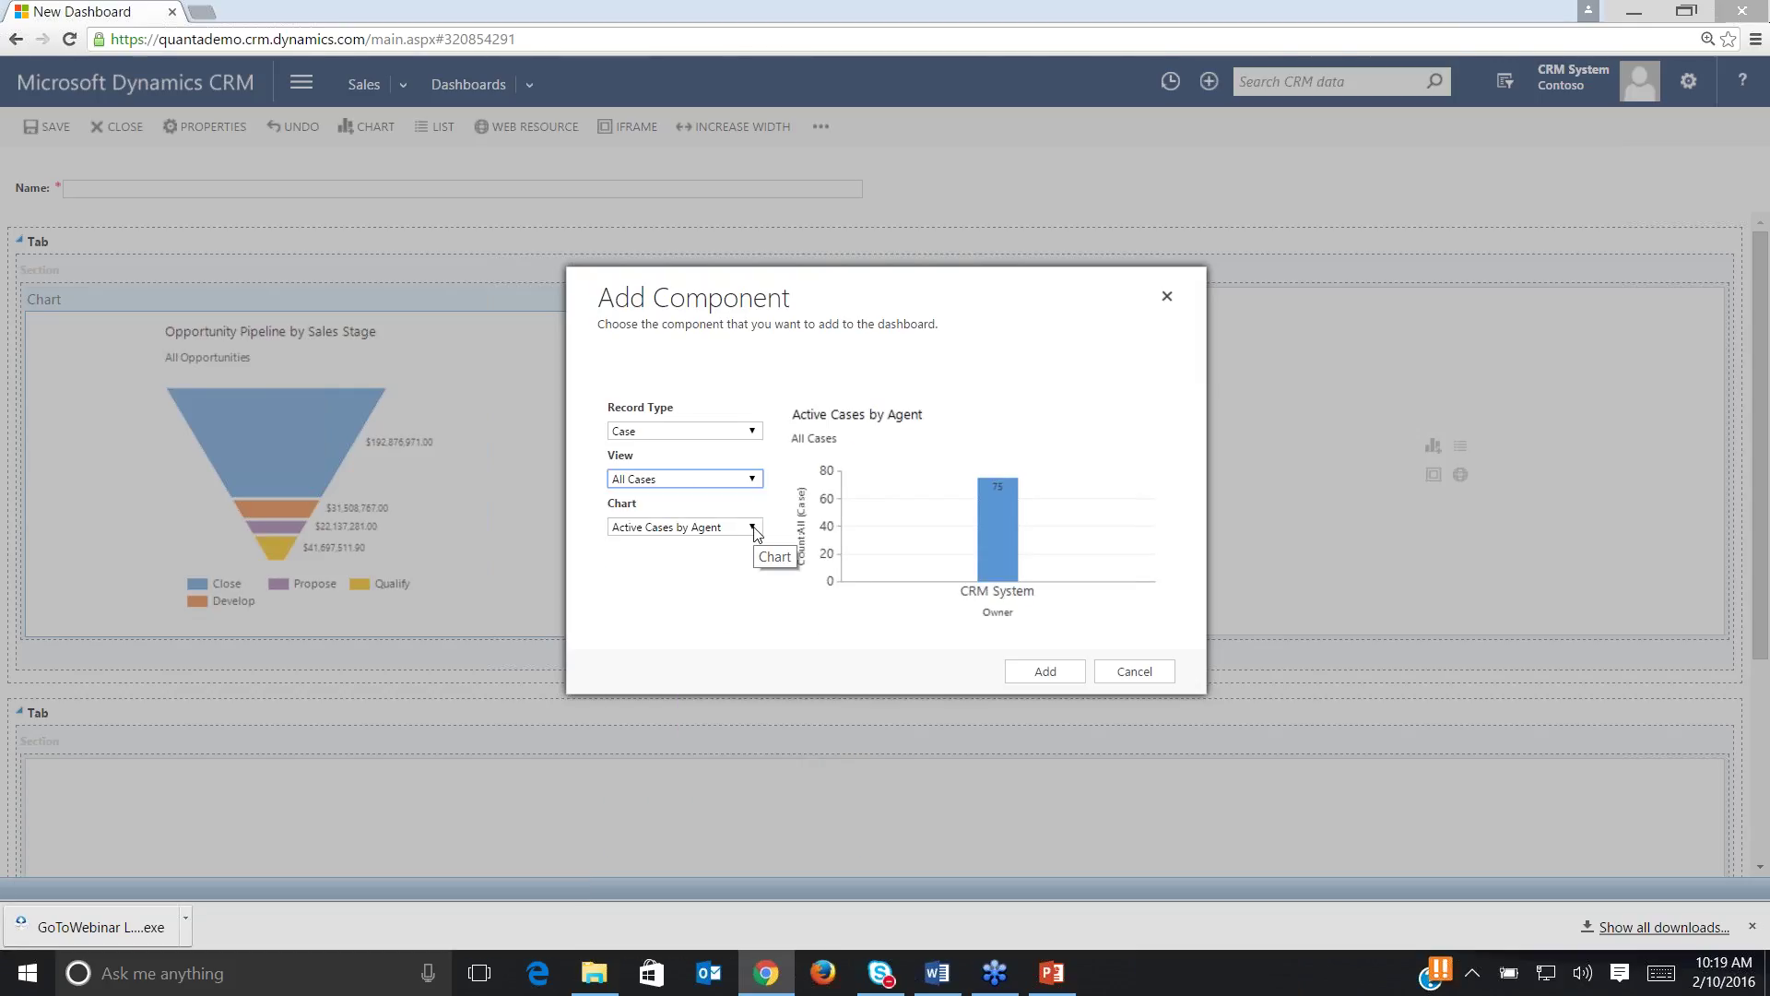
left_click(753, 528)
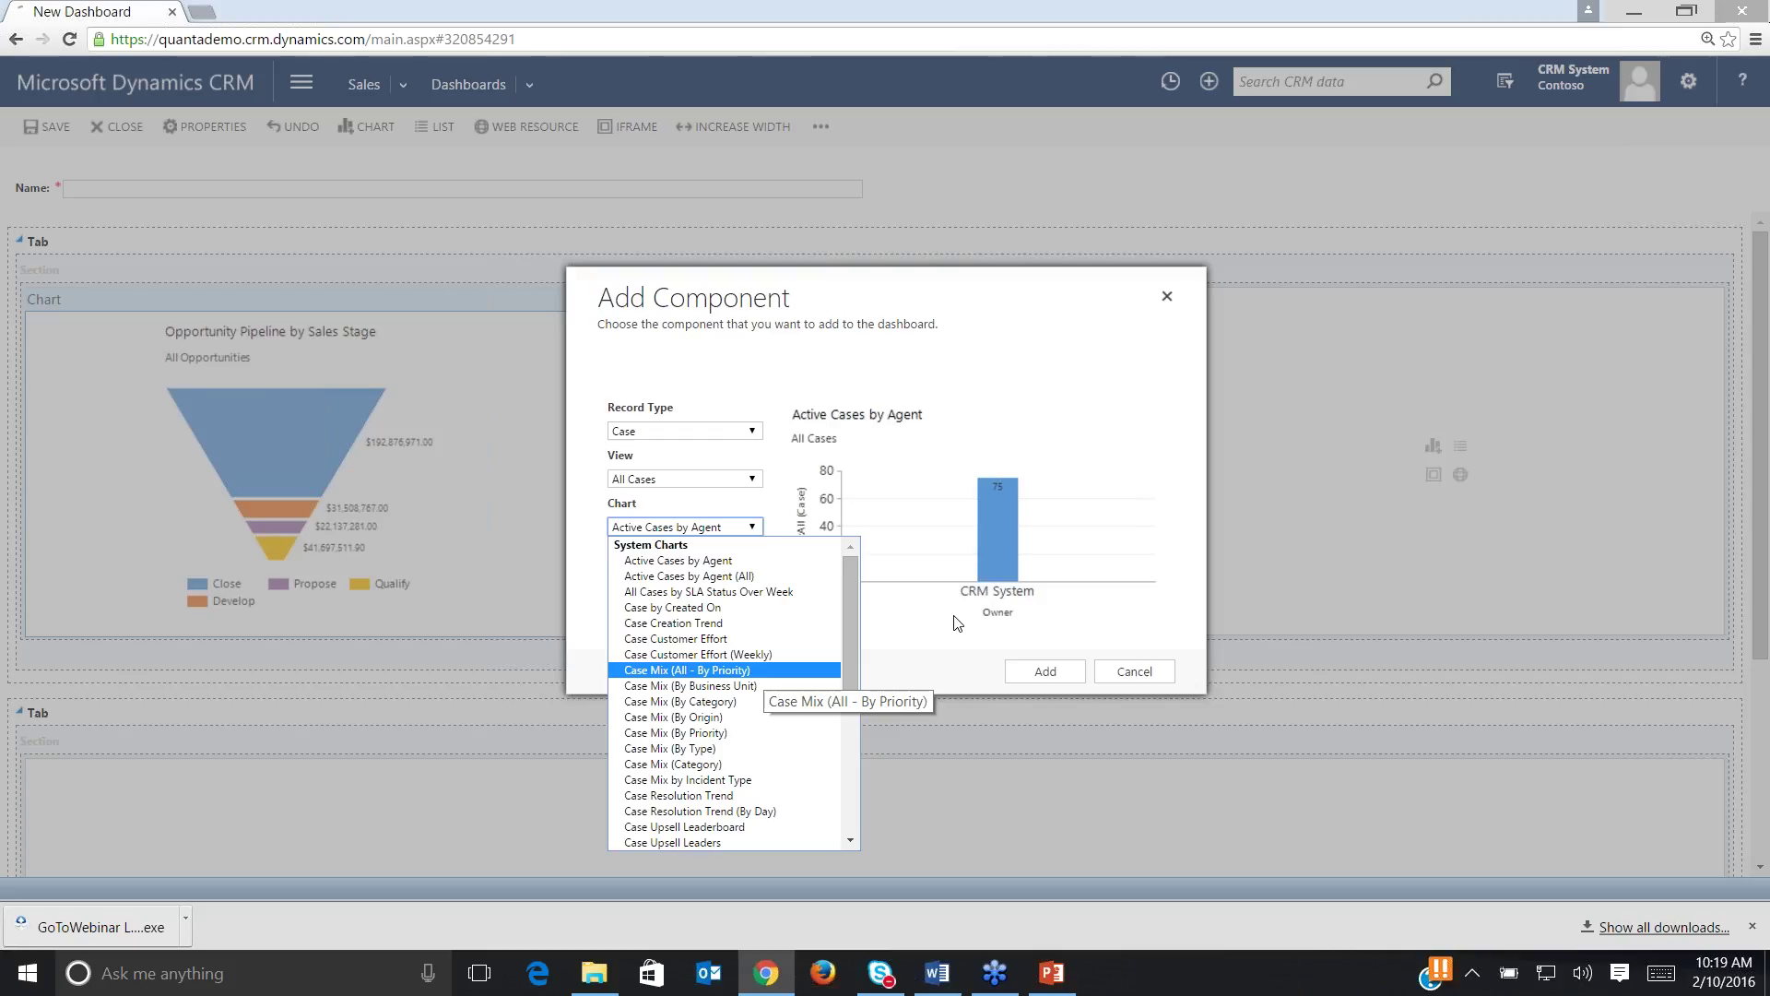
key("Return")
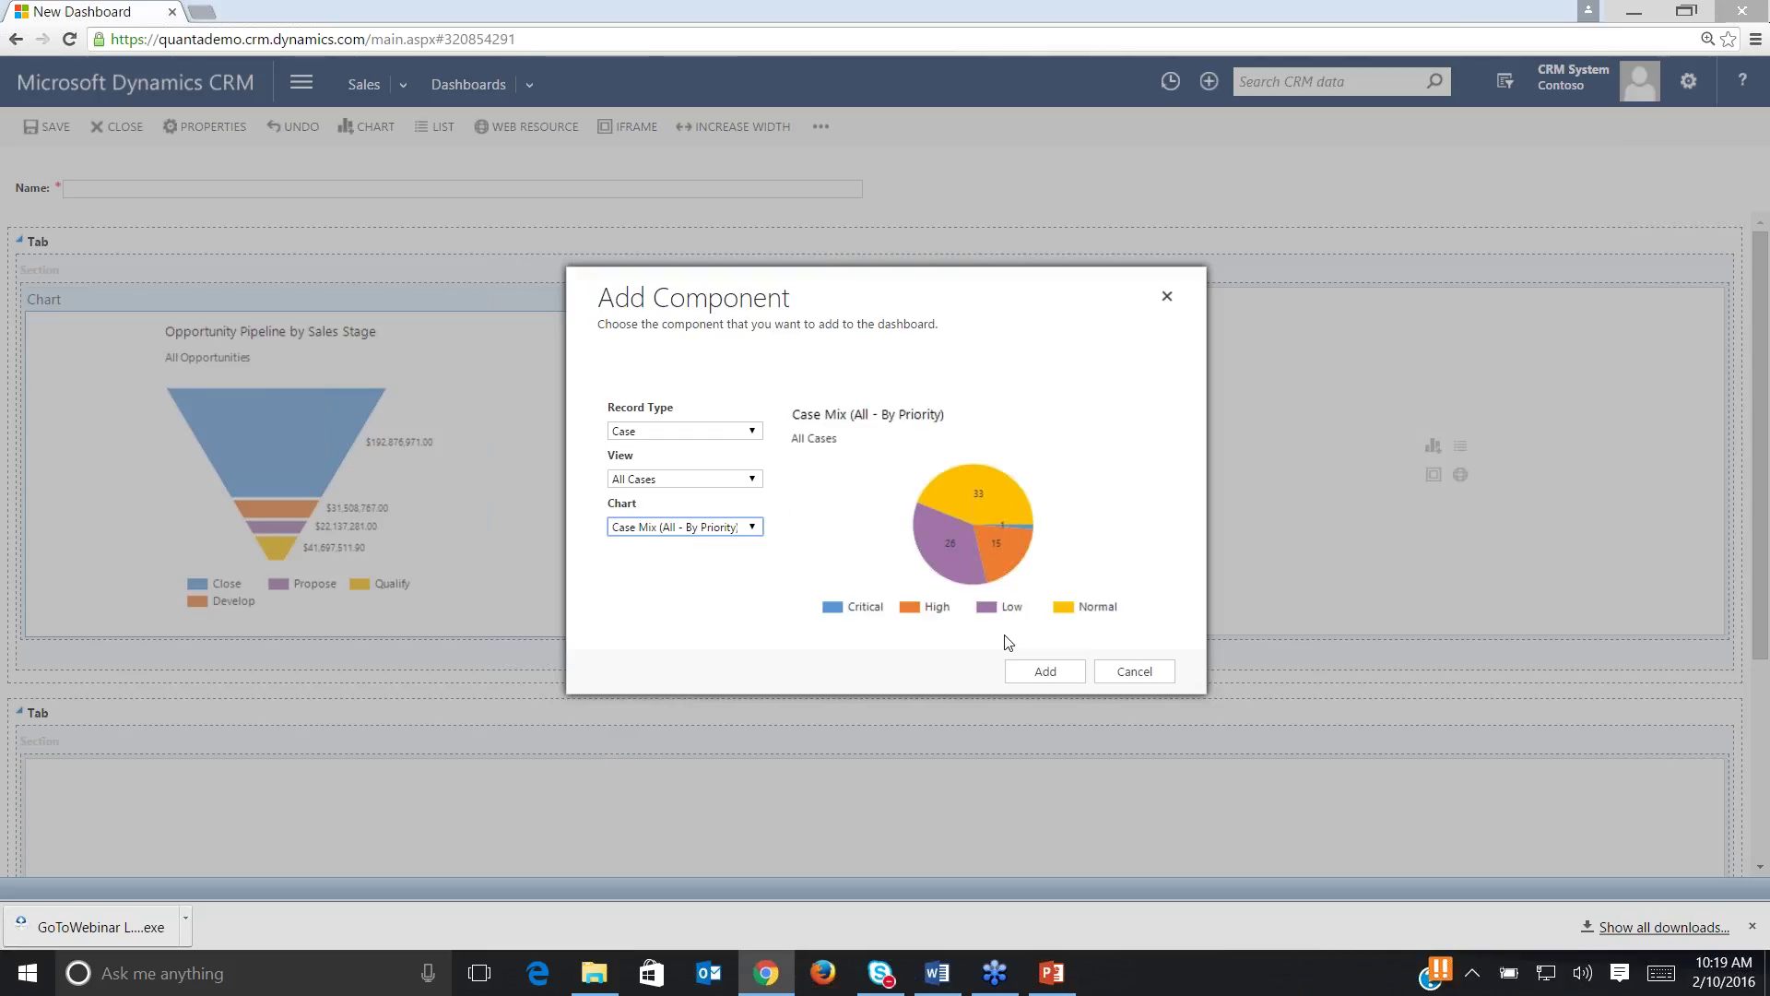
Set the case chart's view to Active Cases and add it to the dashboard.
left_click(1040, 675)
left_click(758, 479)
left_click(817, 535)
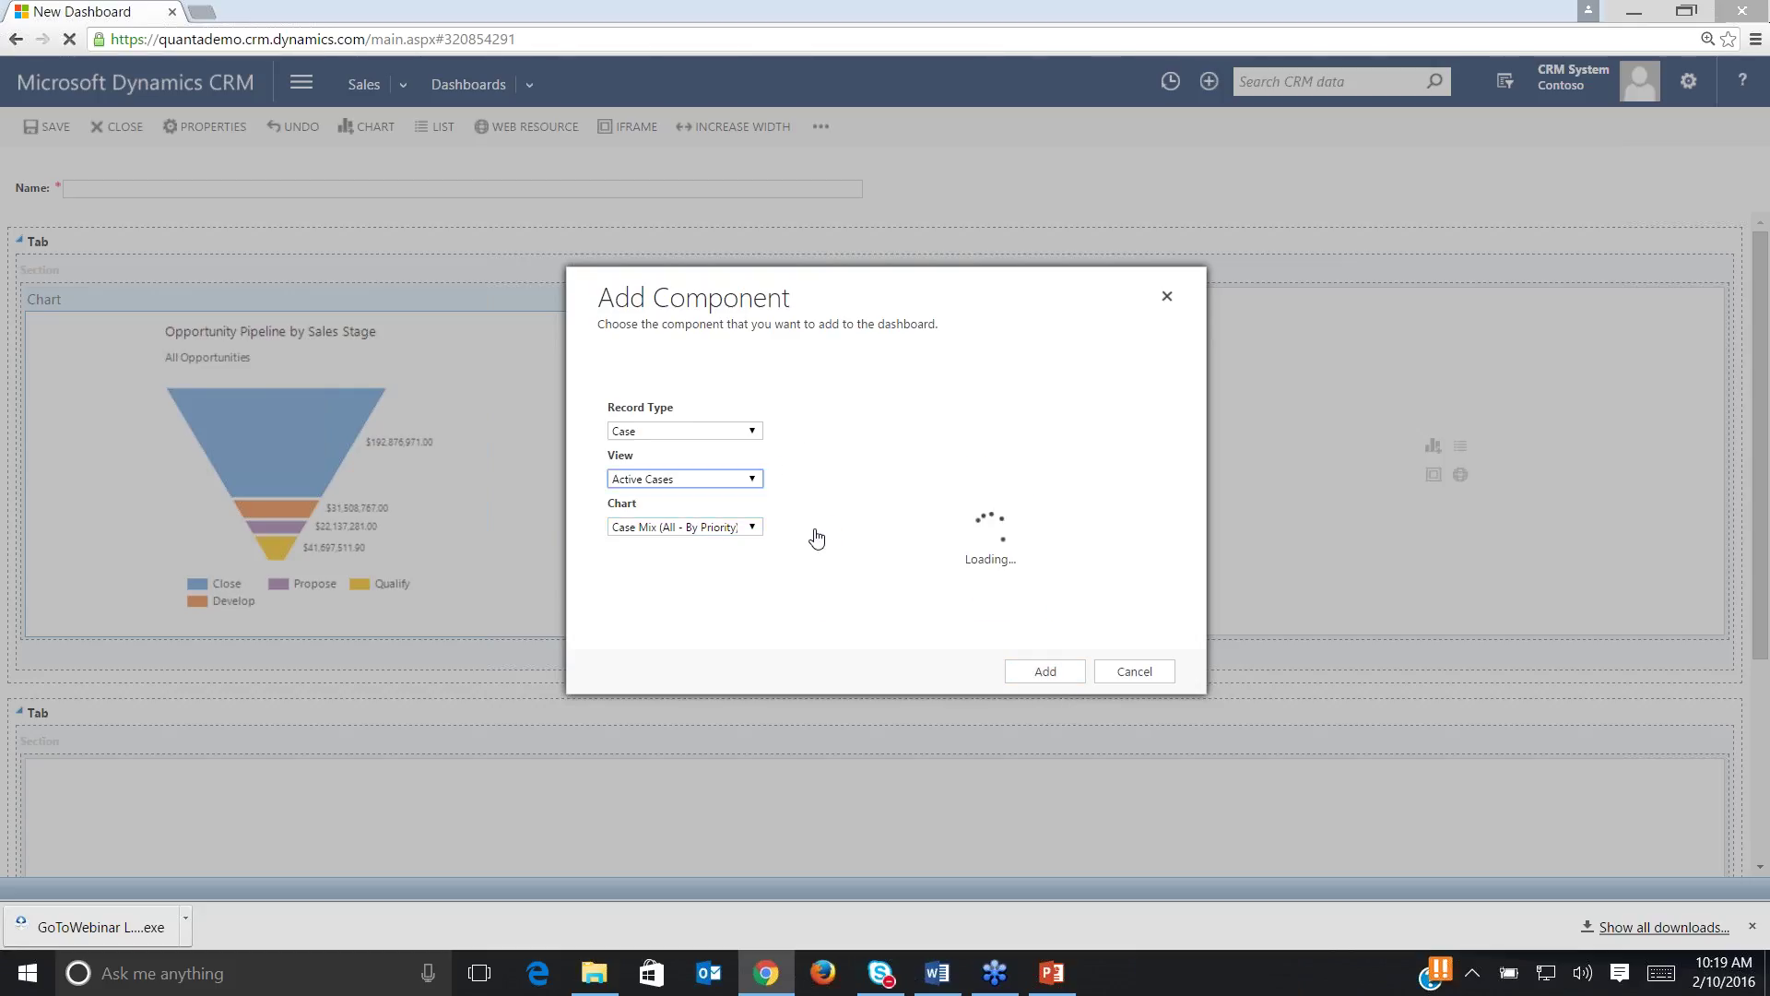
left_click(754, 530)
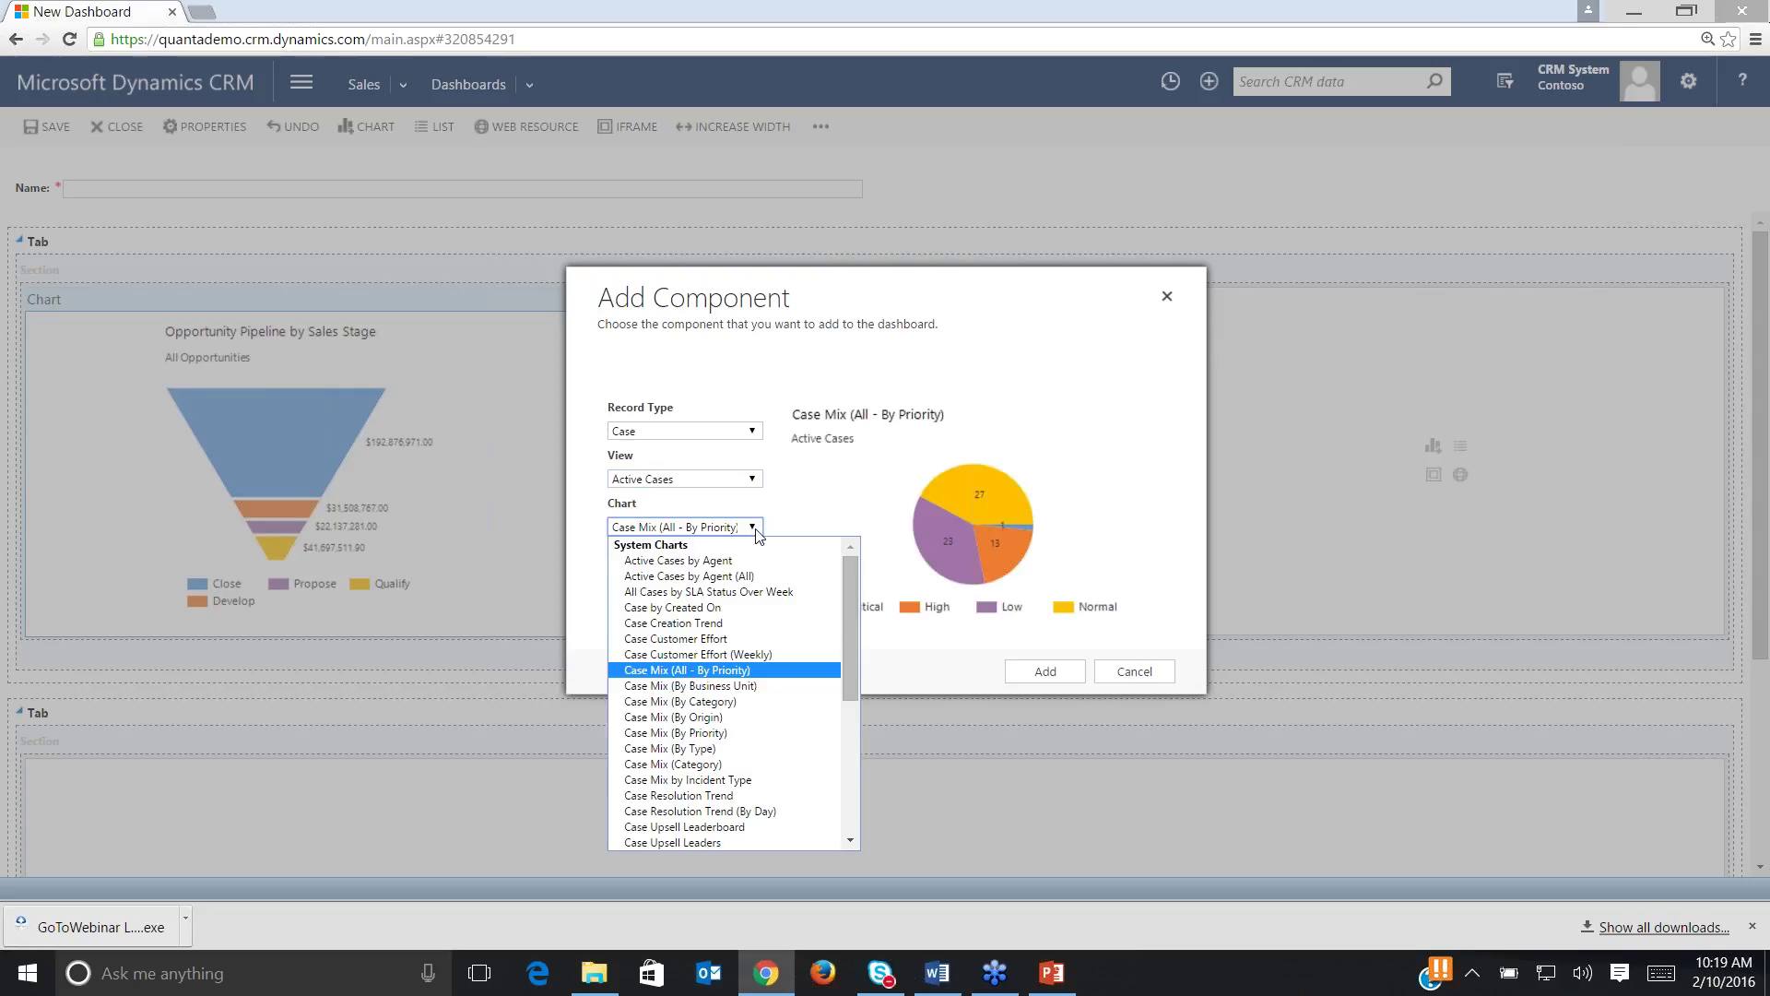
left_click(761, 672)
left_click(1045, 671)
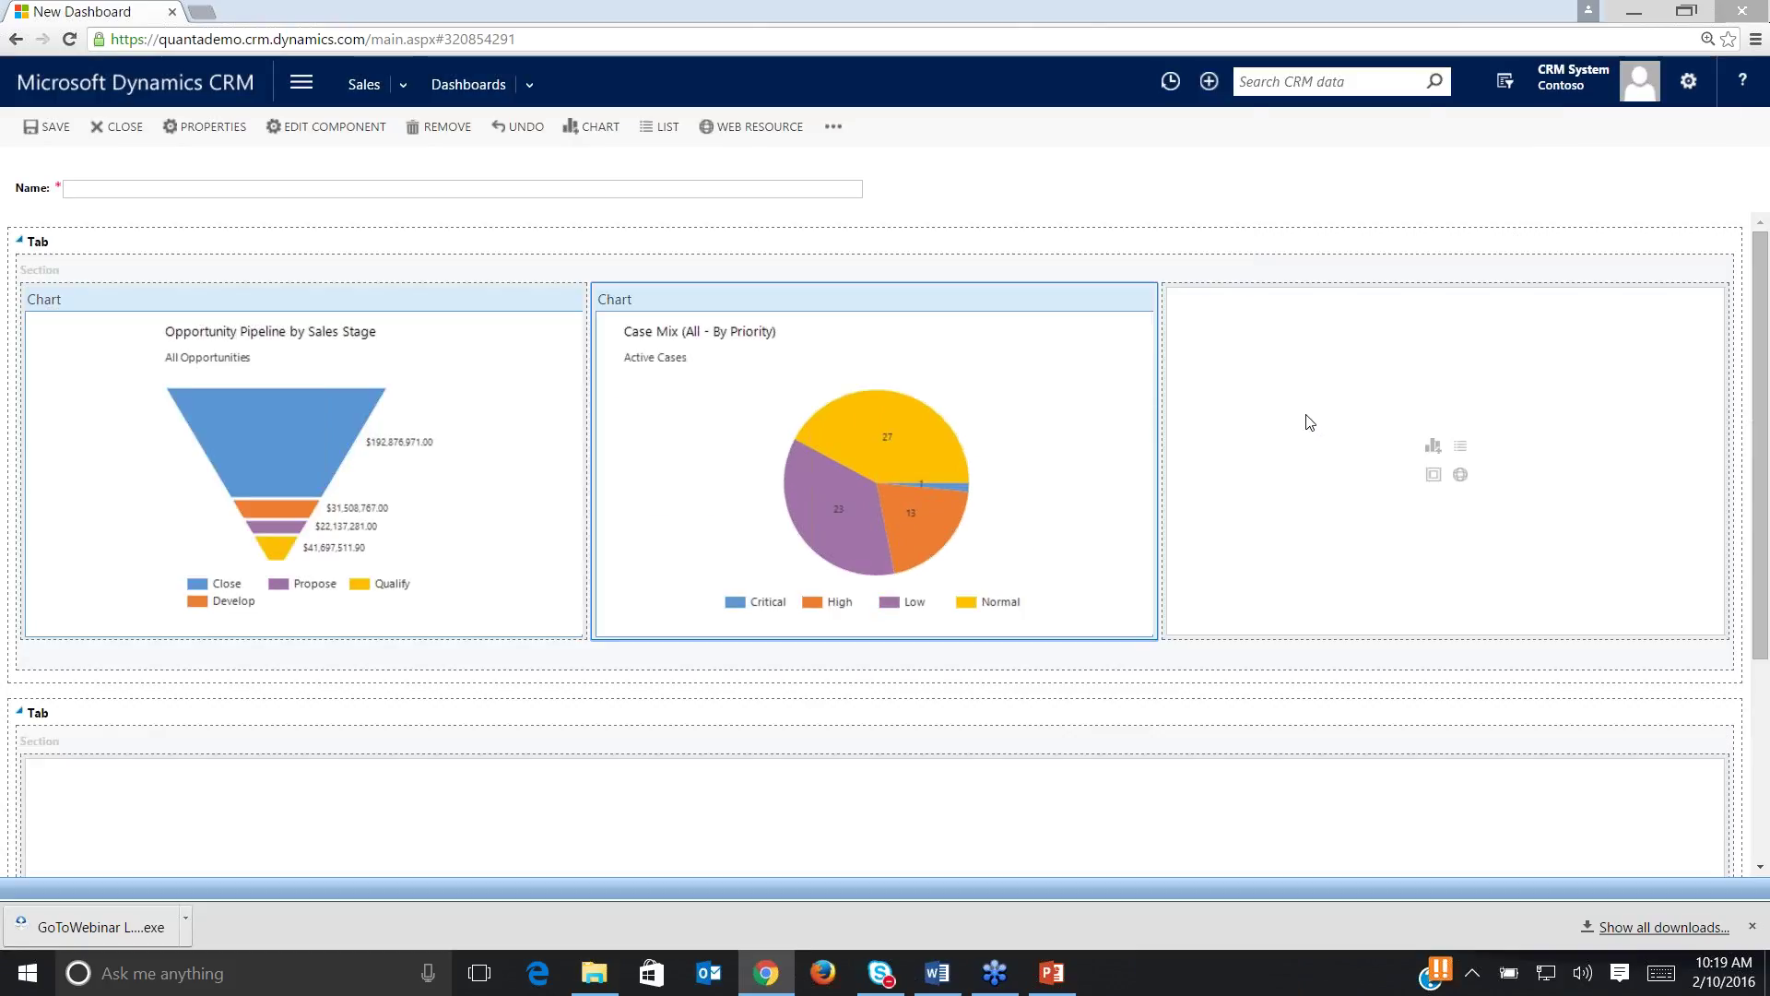
Add a list component to the third column showing Accounts with the My Active Accounts view.
left_click(1274, 394)
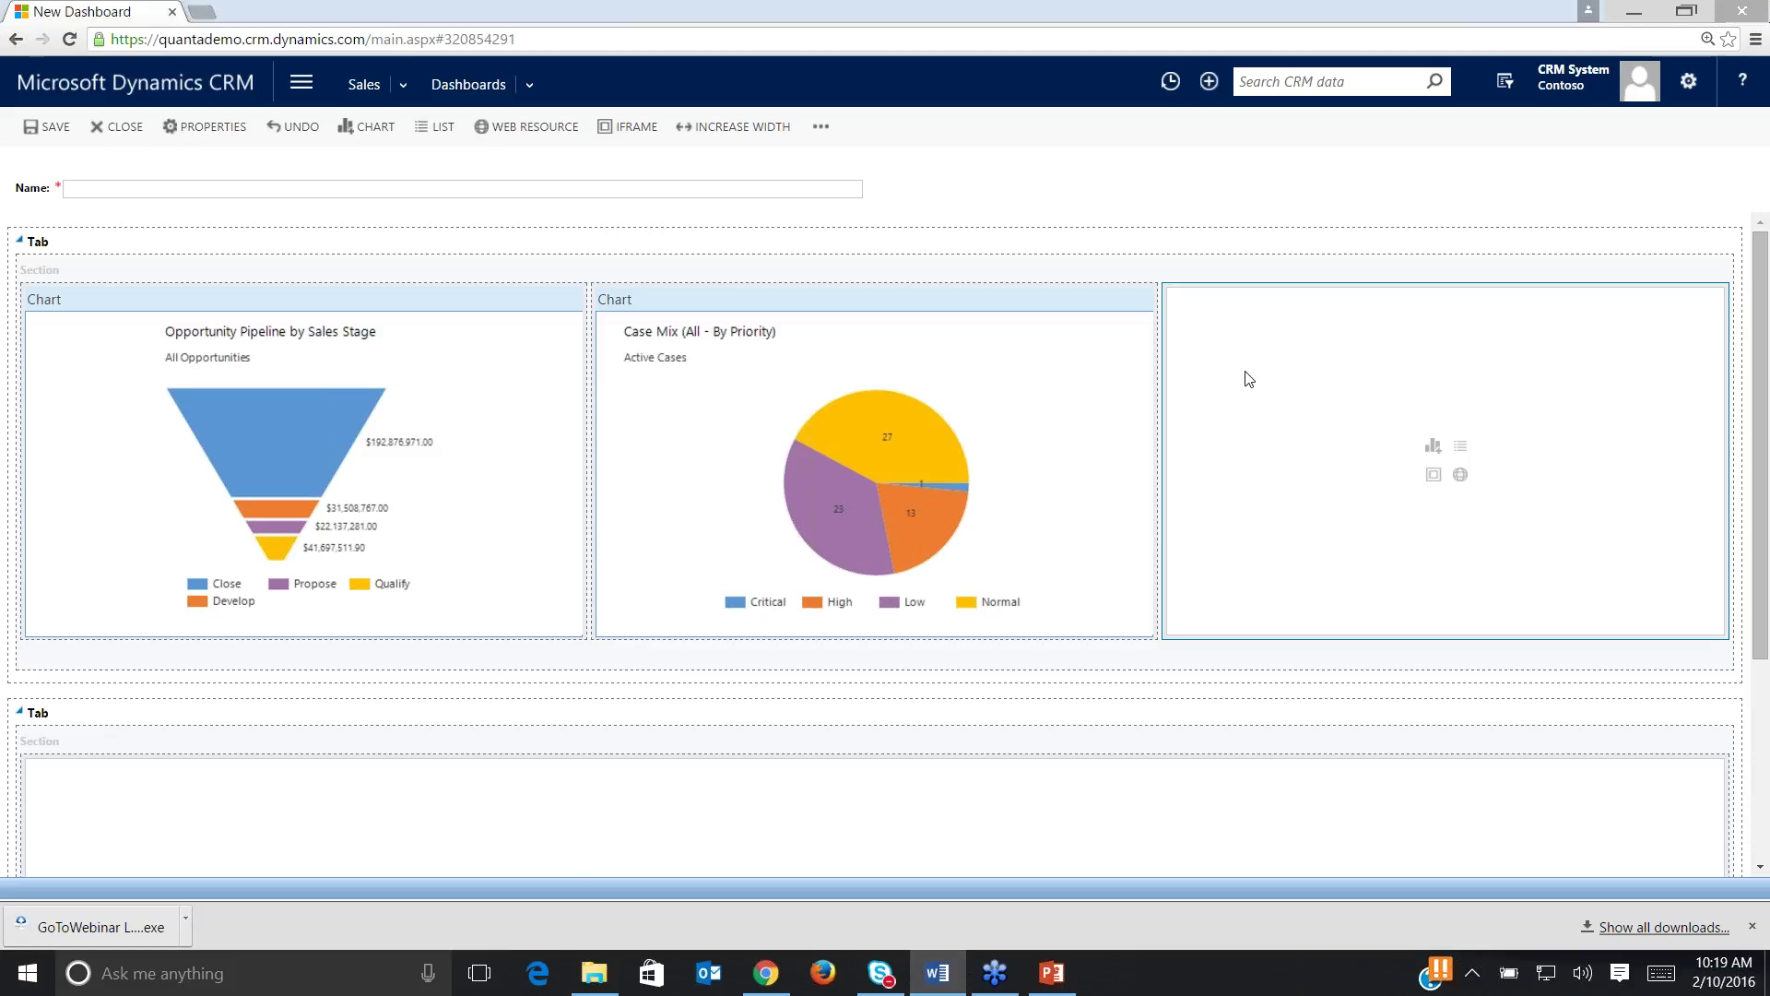
left_click(433, 127)
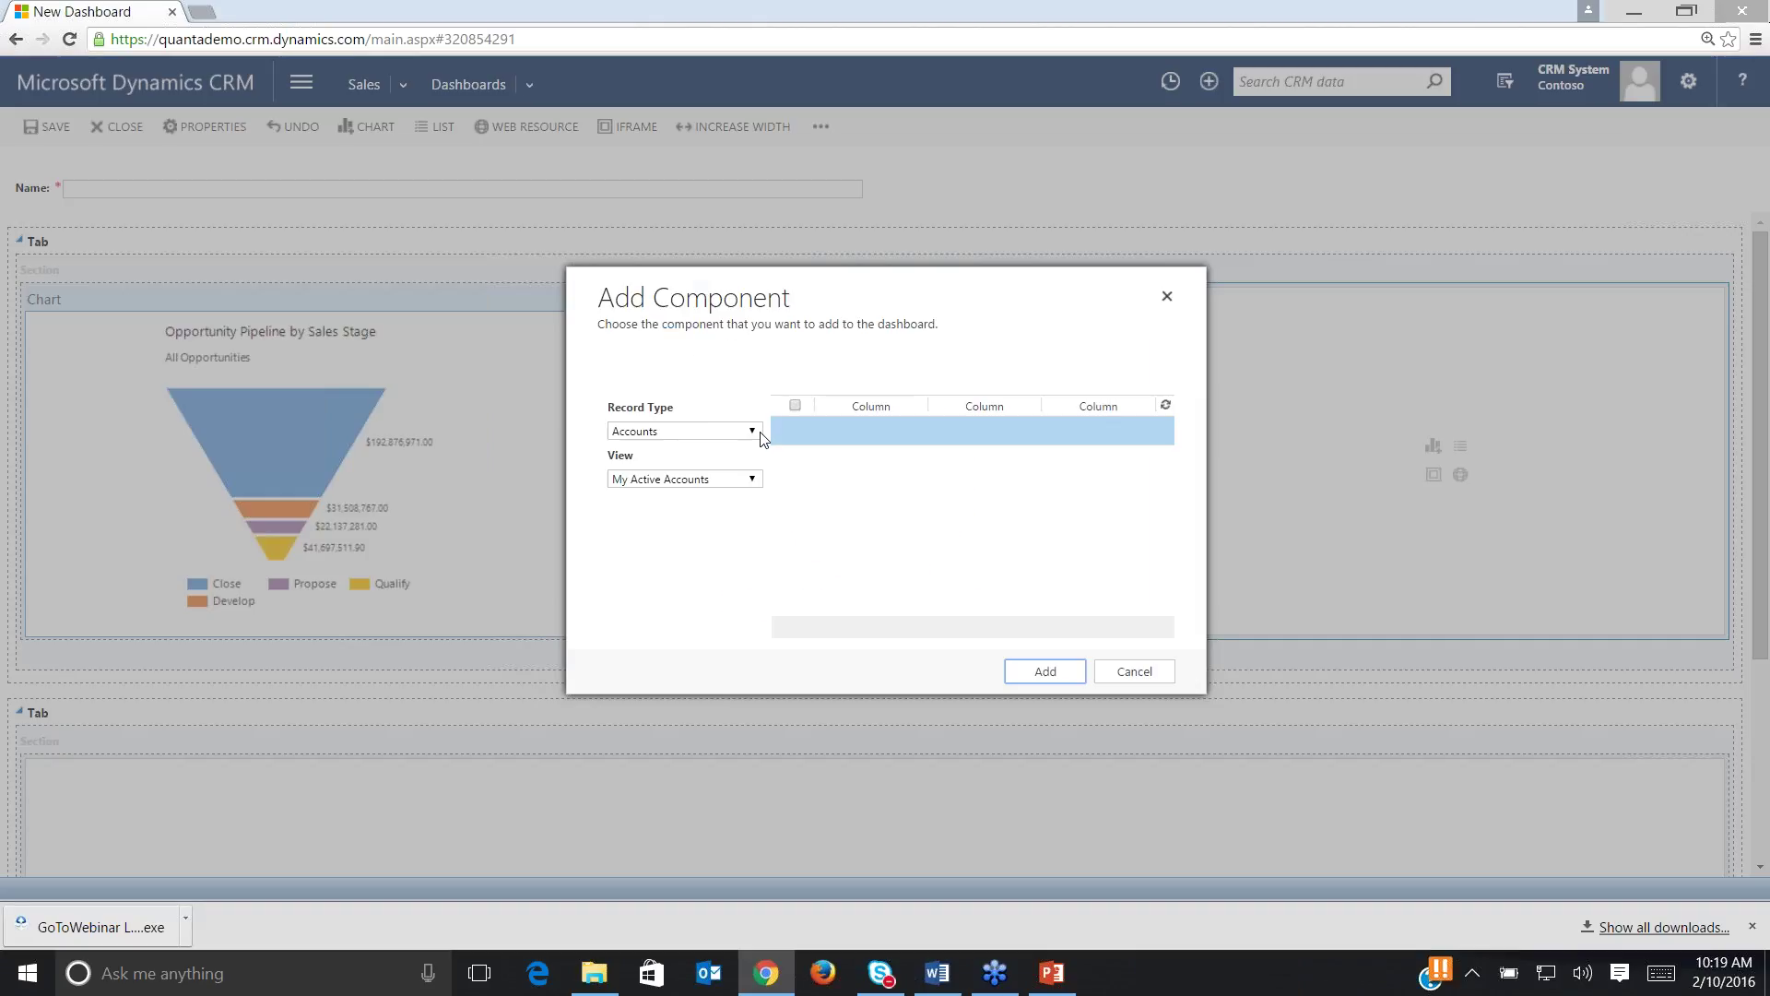
left_click(753, 431)
left_click(753, 430)
left_click(754, 480)
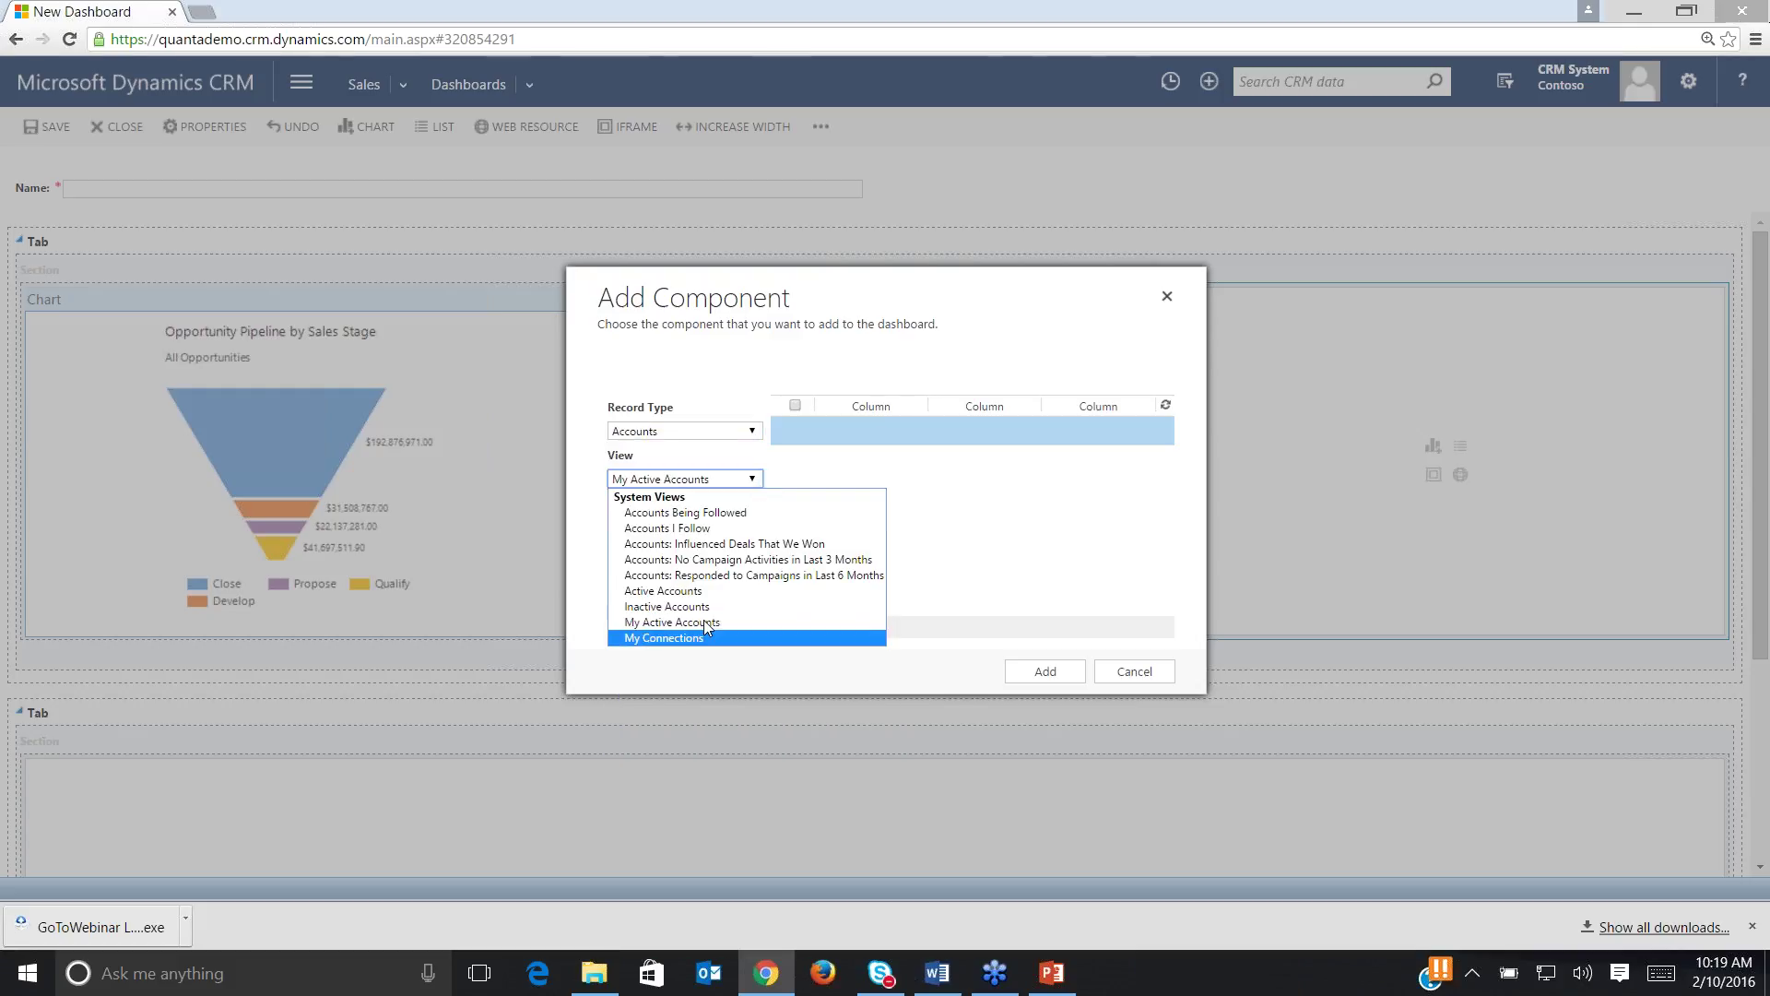
left_click(1039, 673)
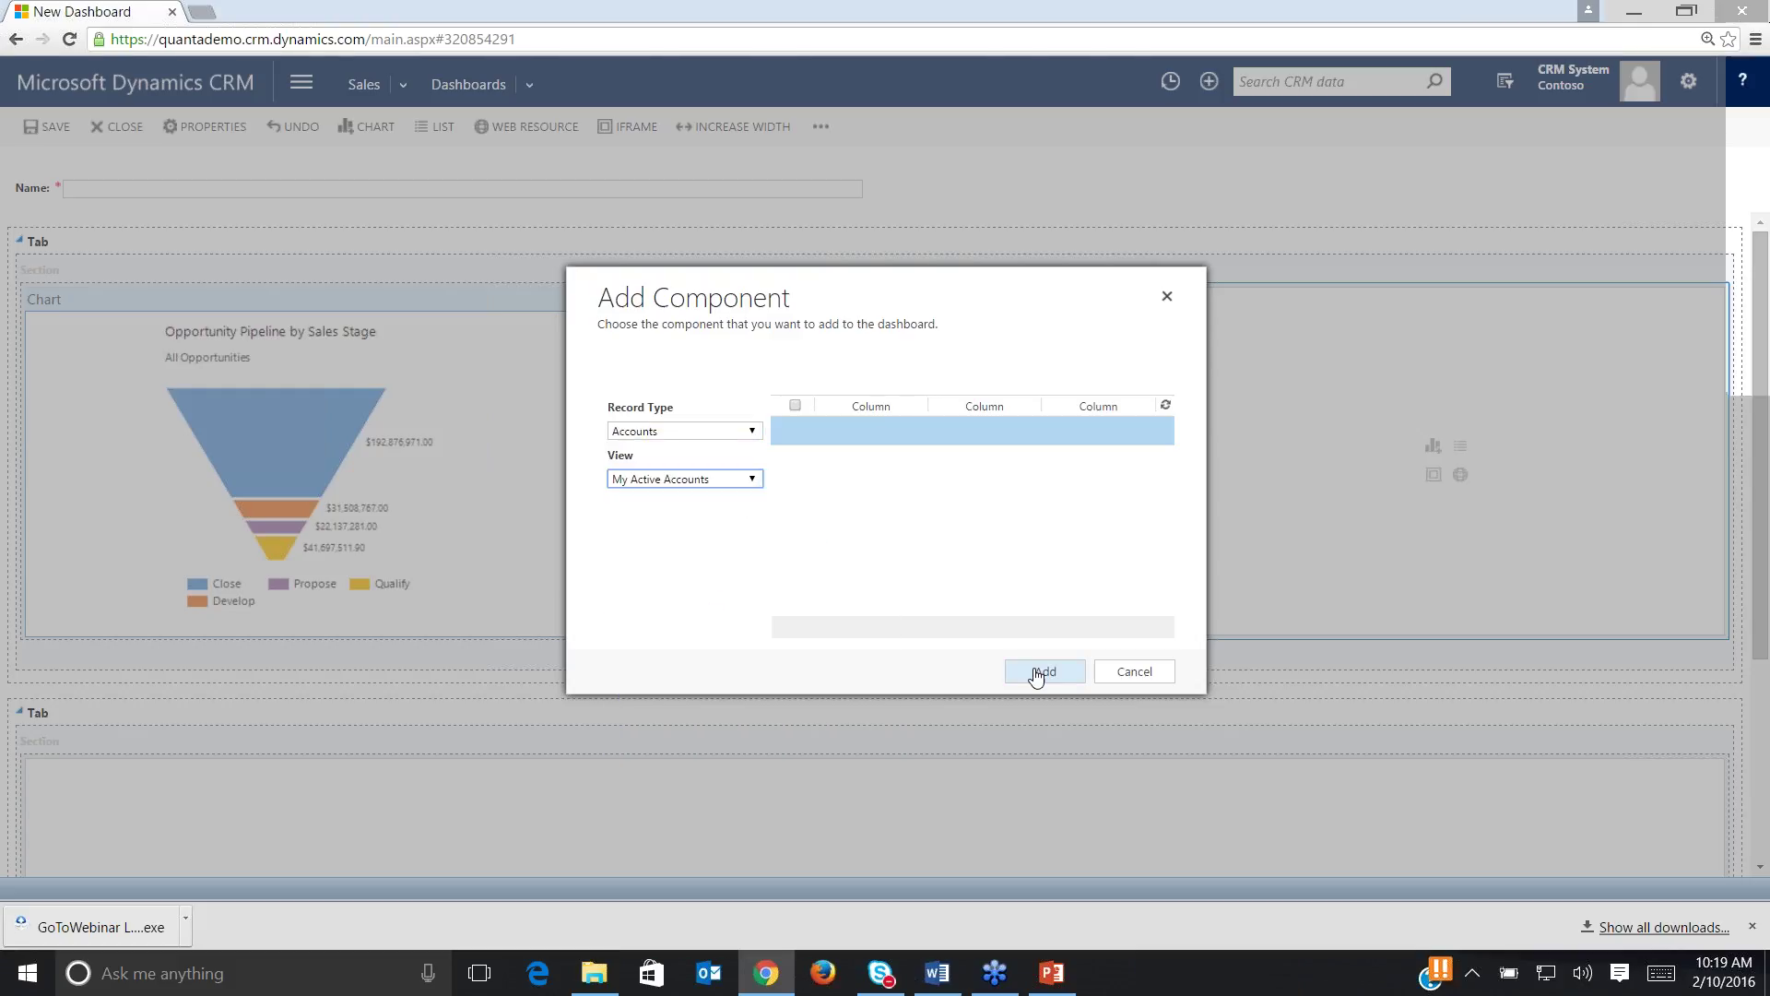
left_click(1080, 670)
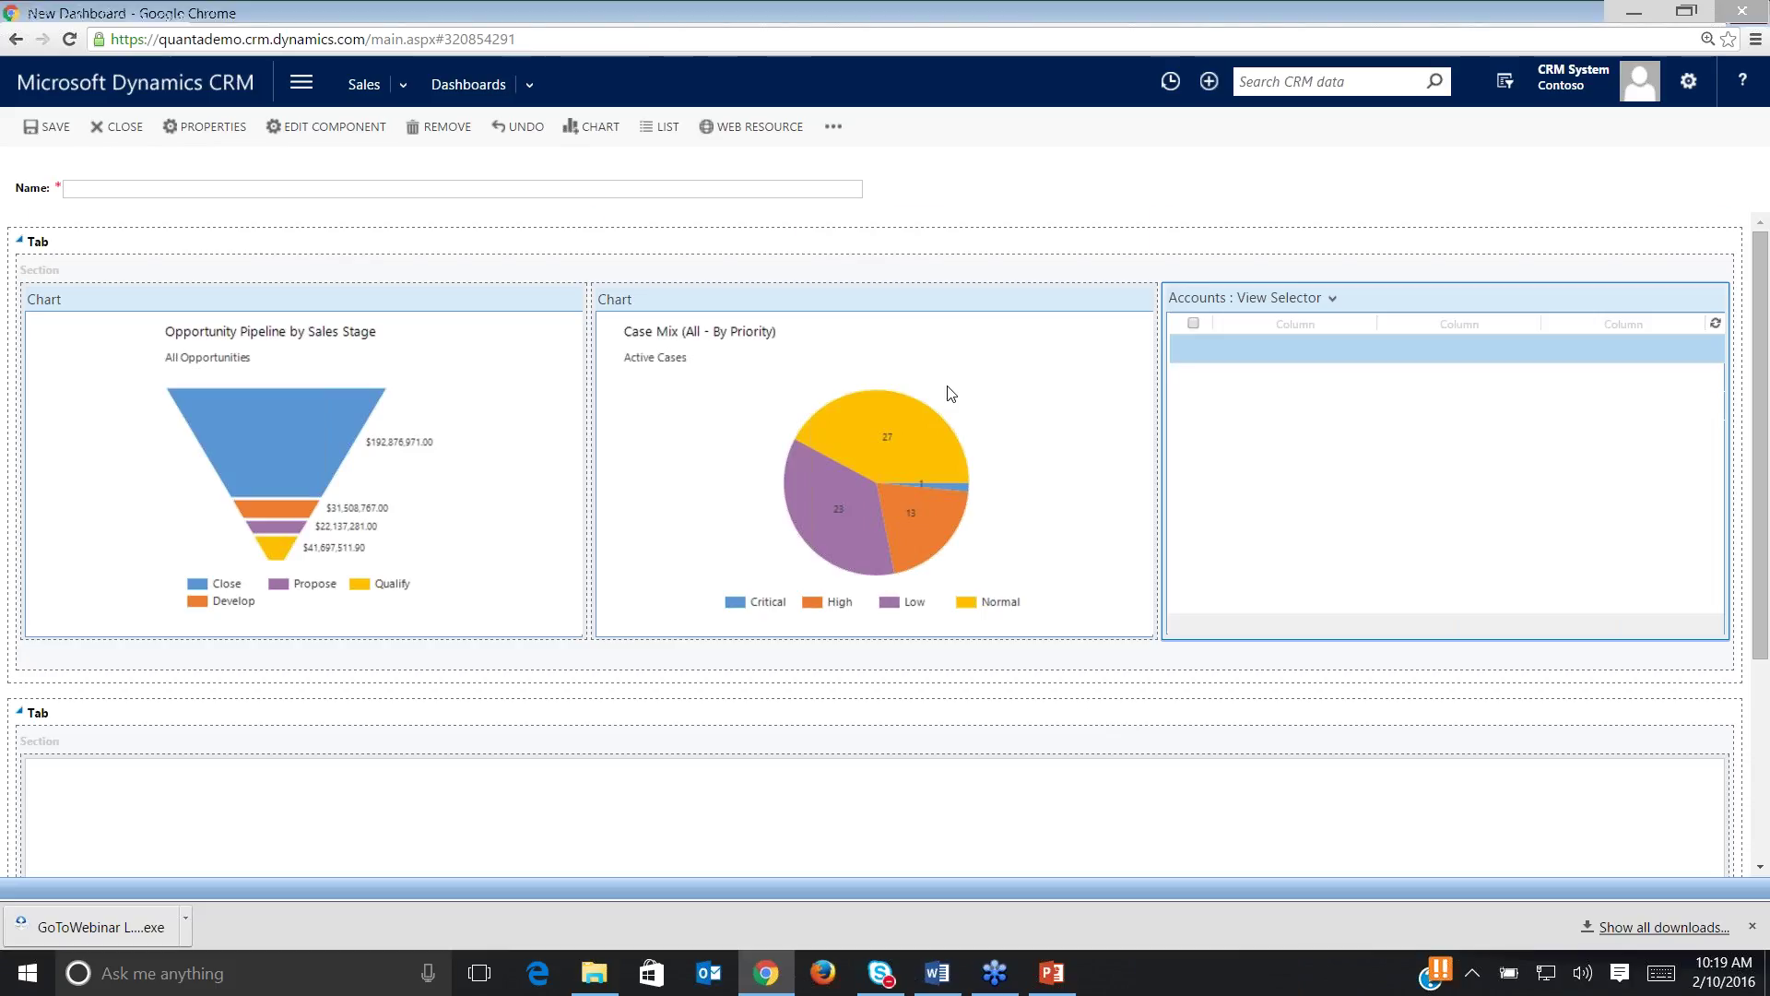
scroll(951, 393, "down", 3)
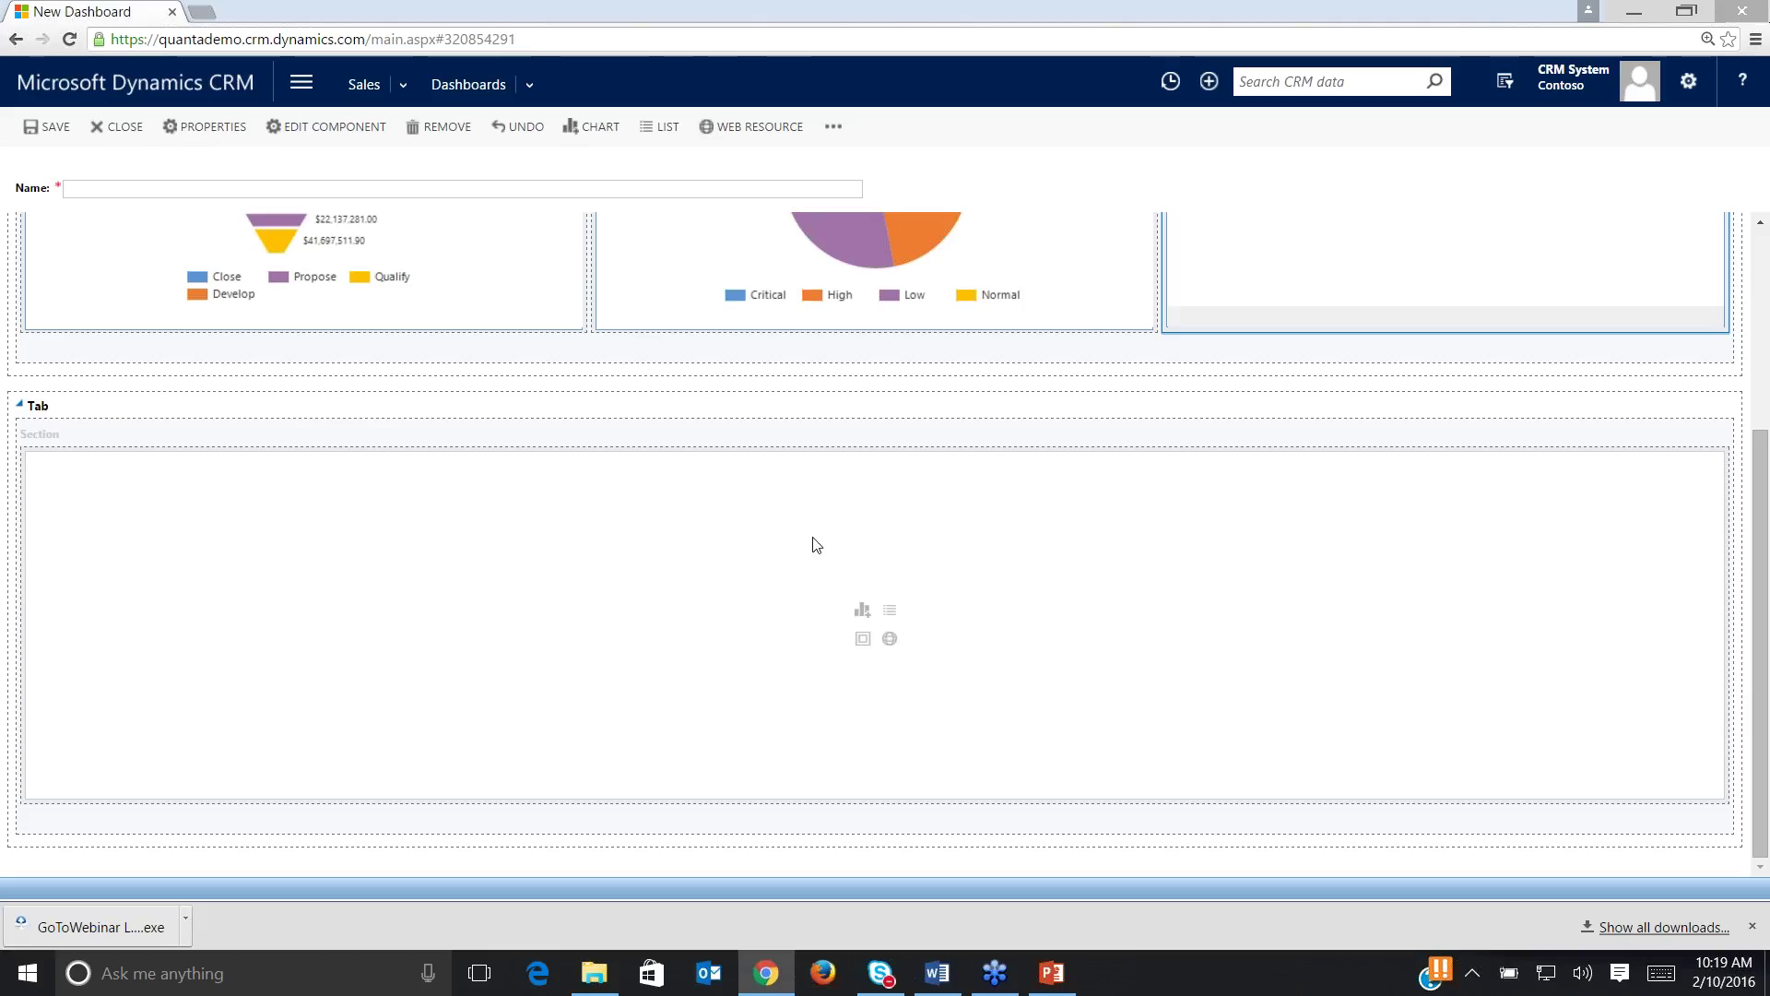
Add a list component to the full-width section of the lower tab showing Activities with the My Activities view.
left_click(308, 579)
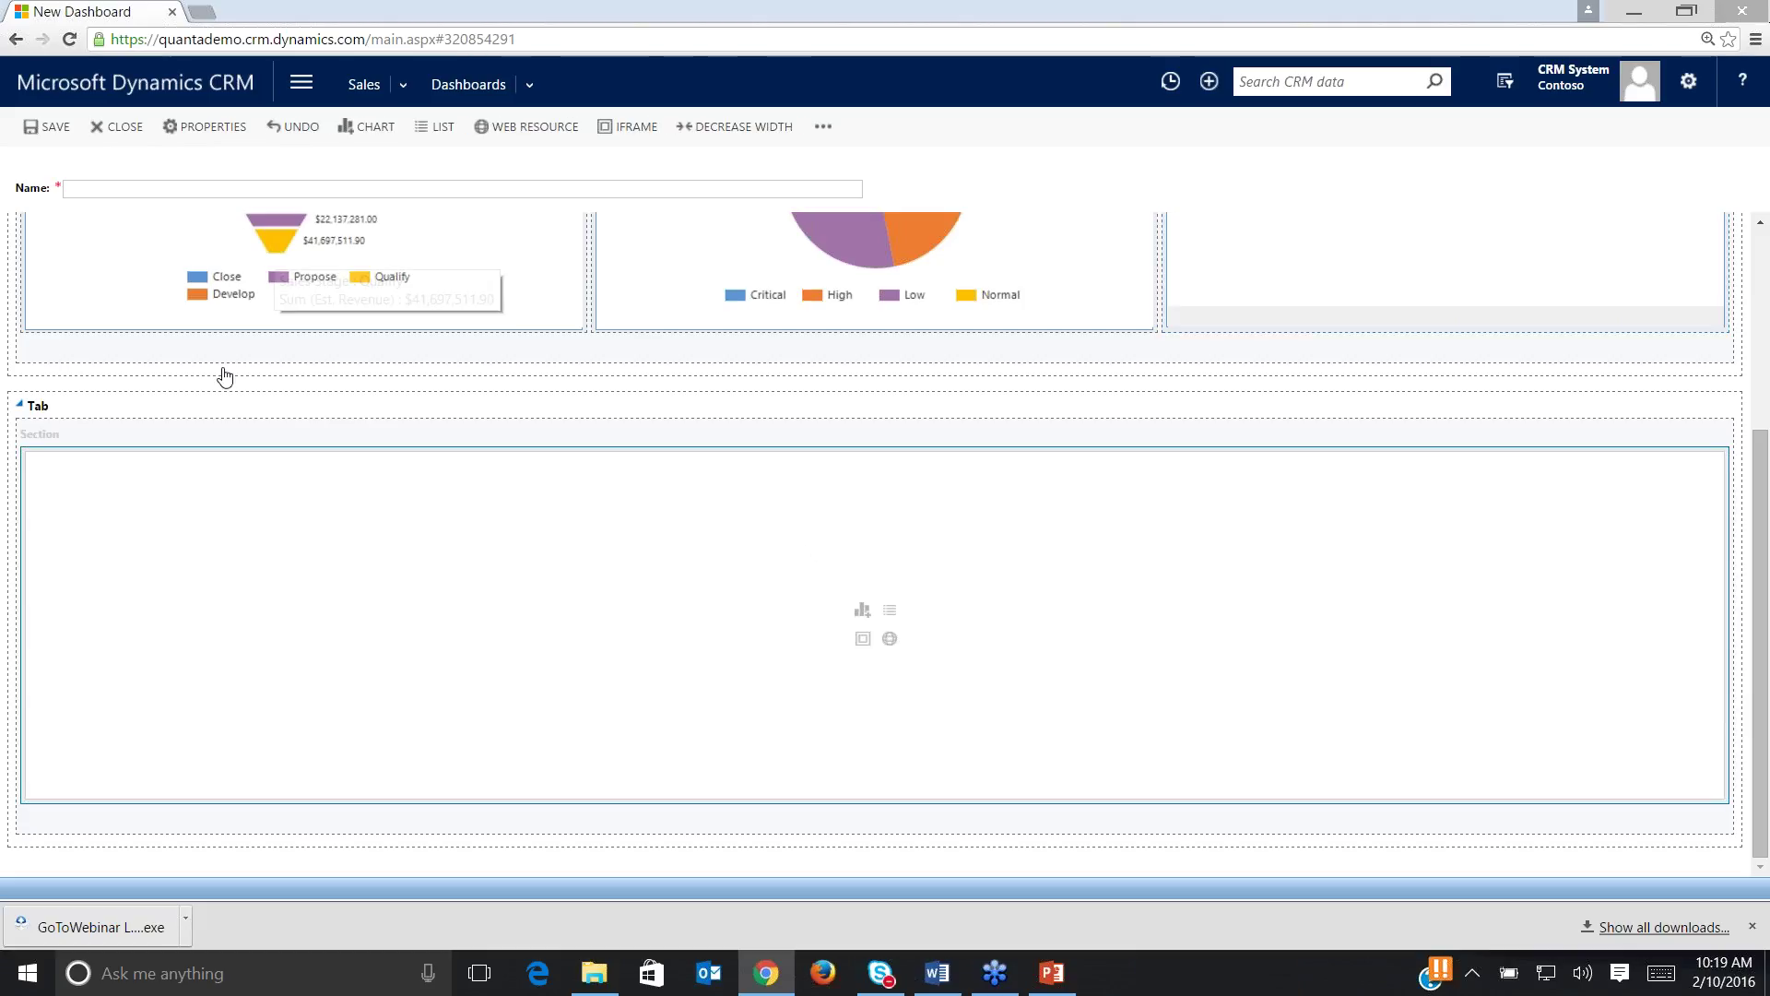
left_click(437, 127)
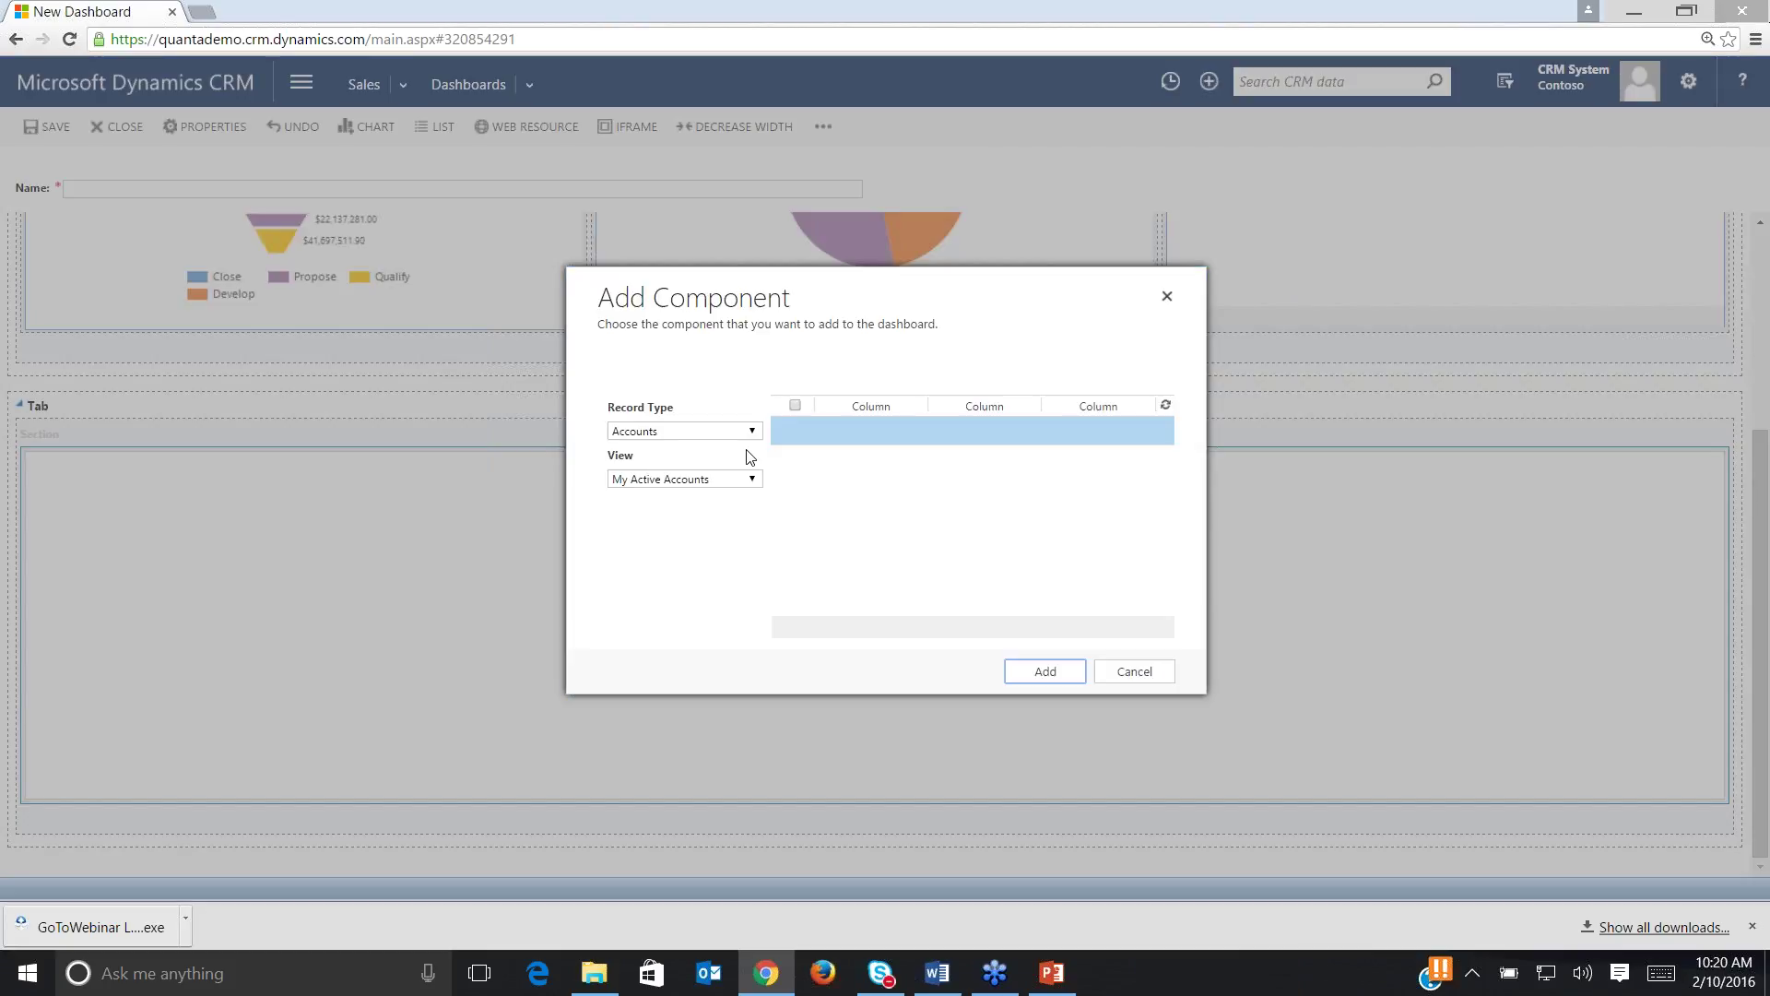
left_click(749, 430)
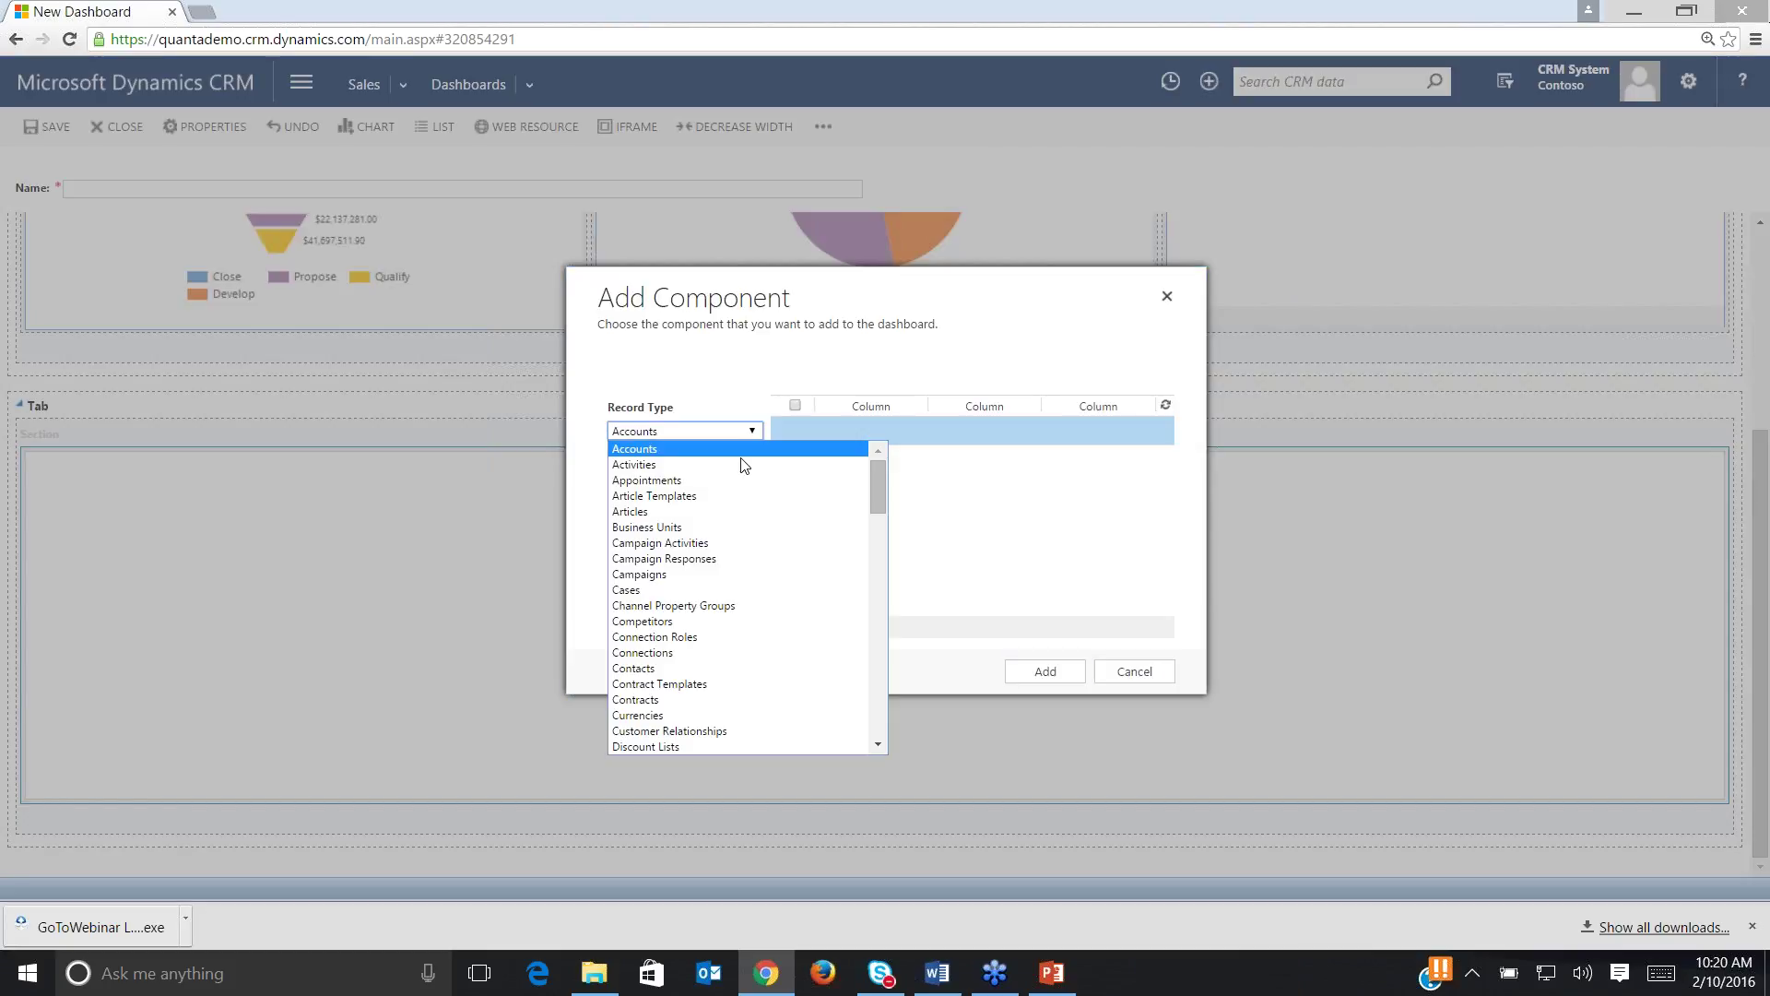
left_click(741, 459)
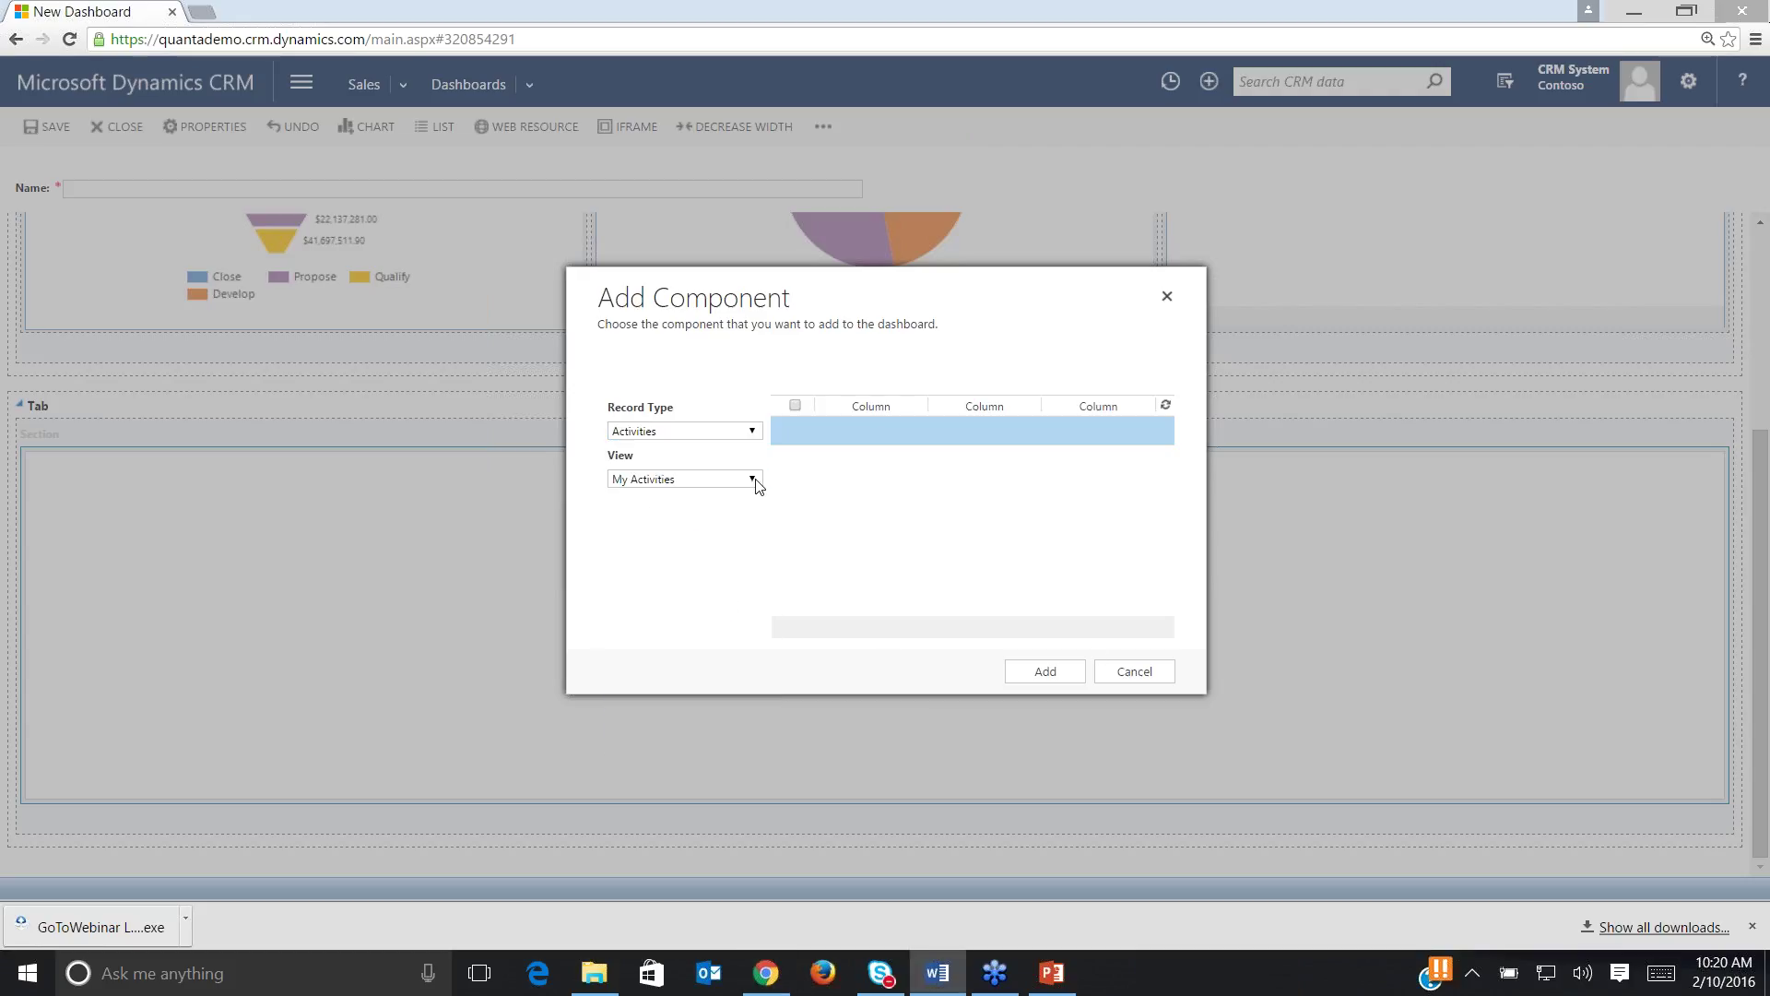
left_click(753, 479)
left_click(1097, 655)
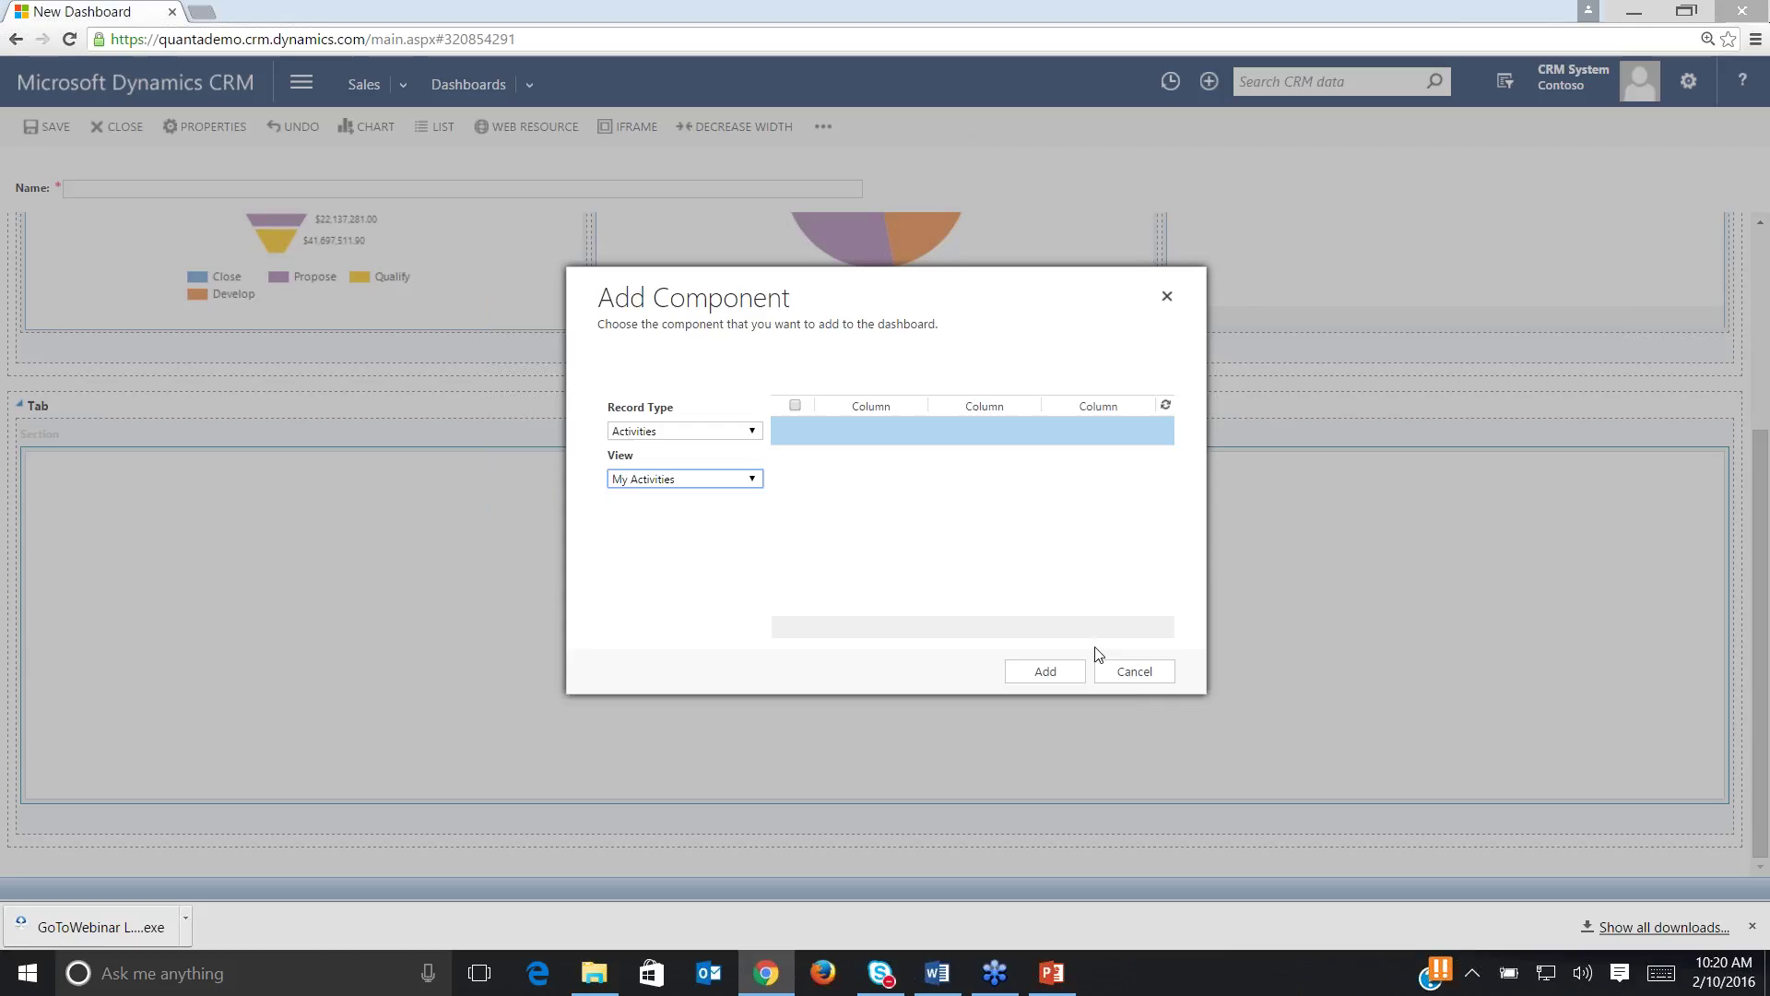
left_click(1053, 676)
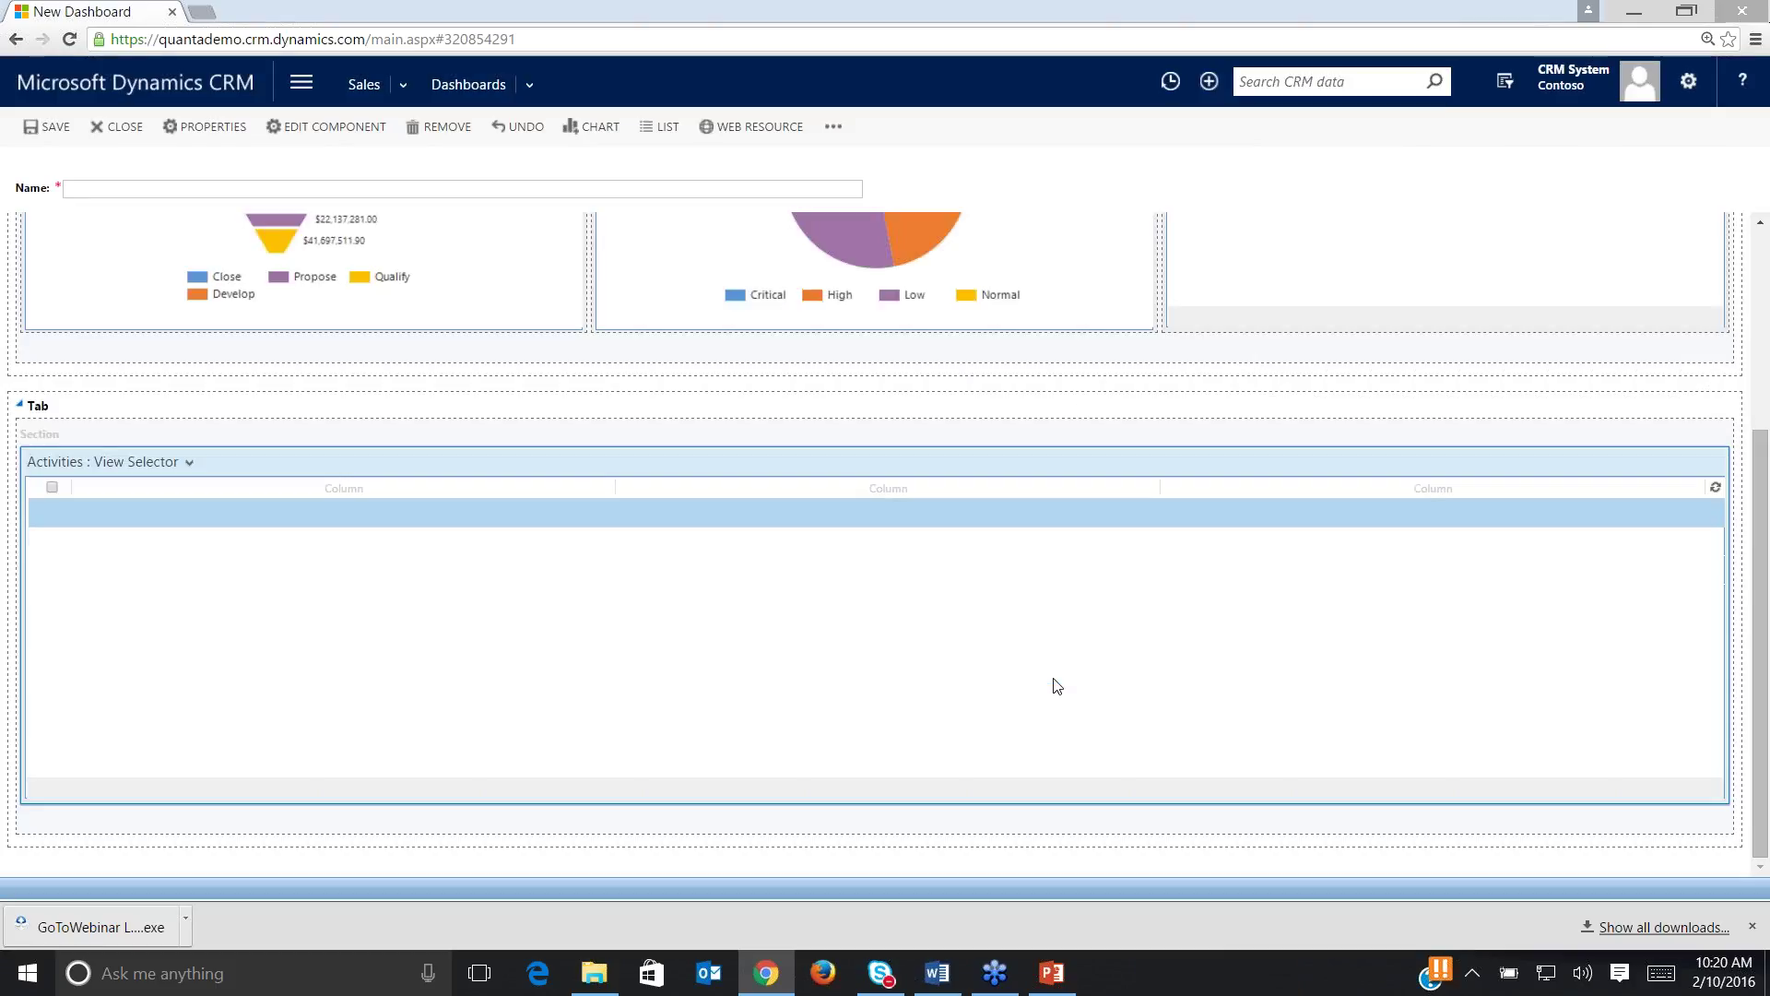
Name the dashboard Webinar Dashboard, then save and close it.
scroll(1057, 686, "up", 3)
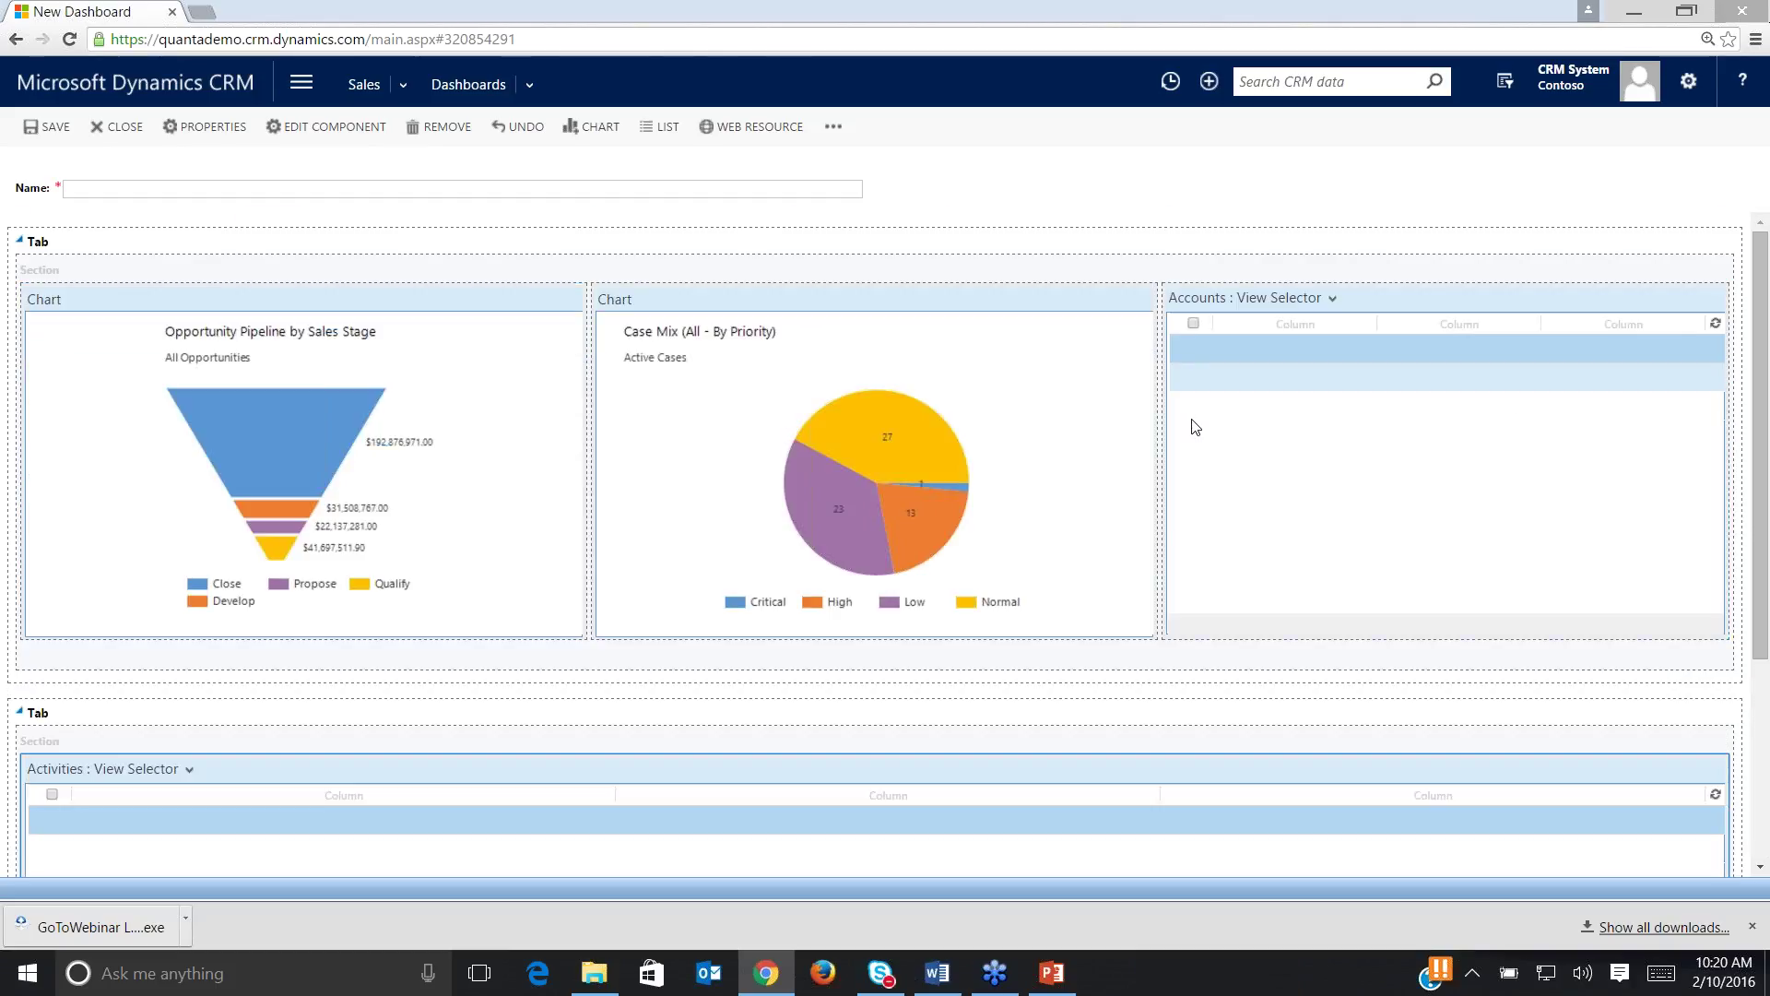
scroll(666, 586, "down", 2)
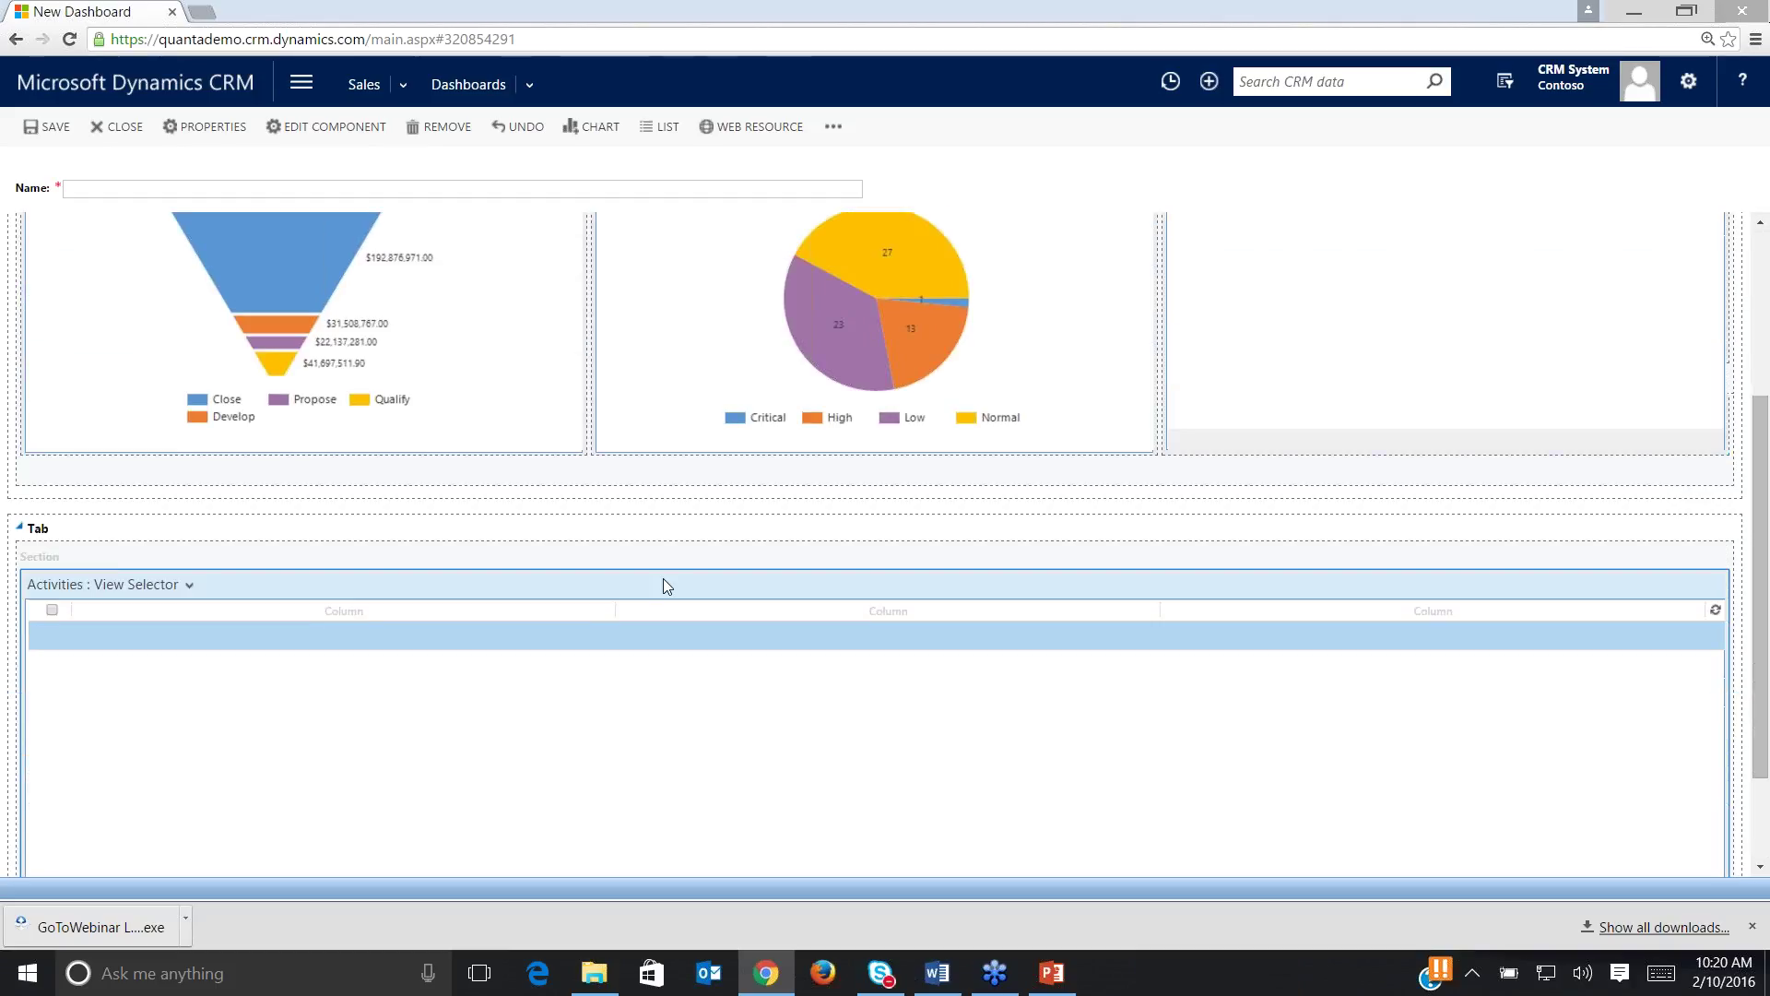
scroll(665, 583, "up", 2)
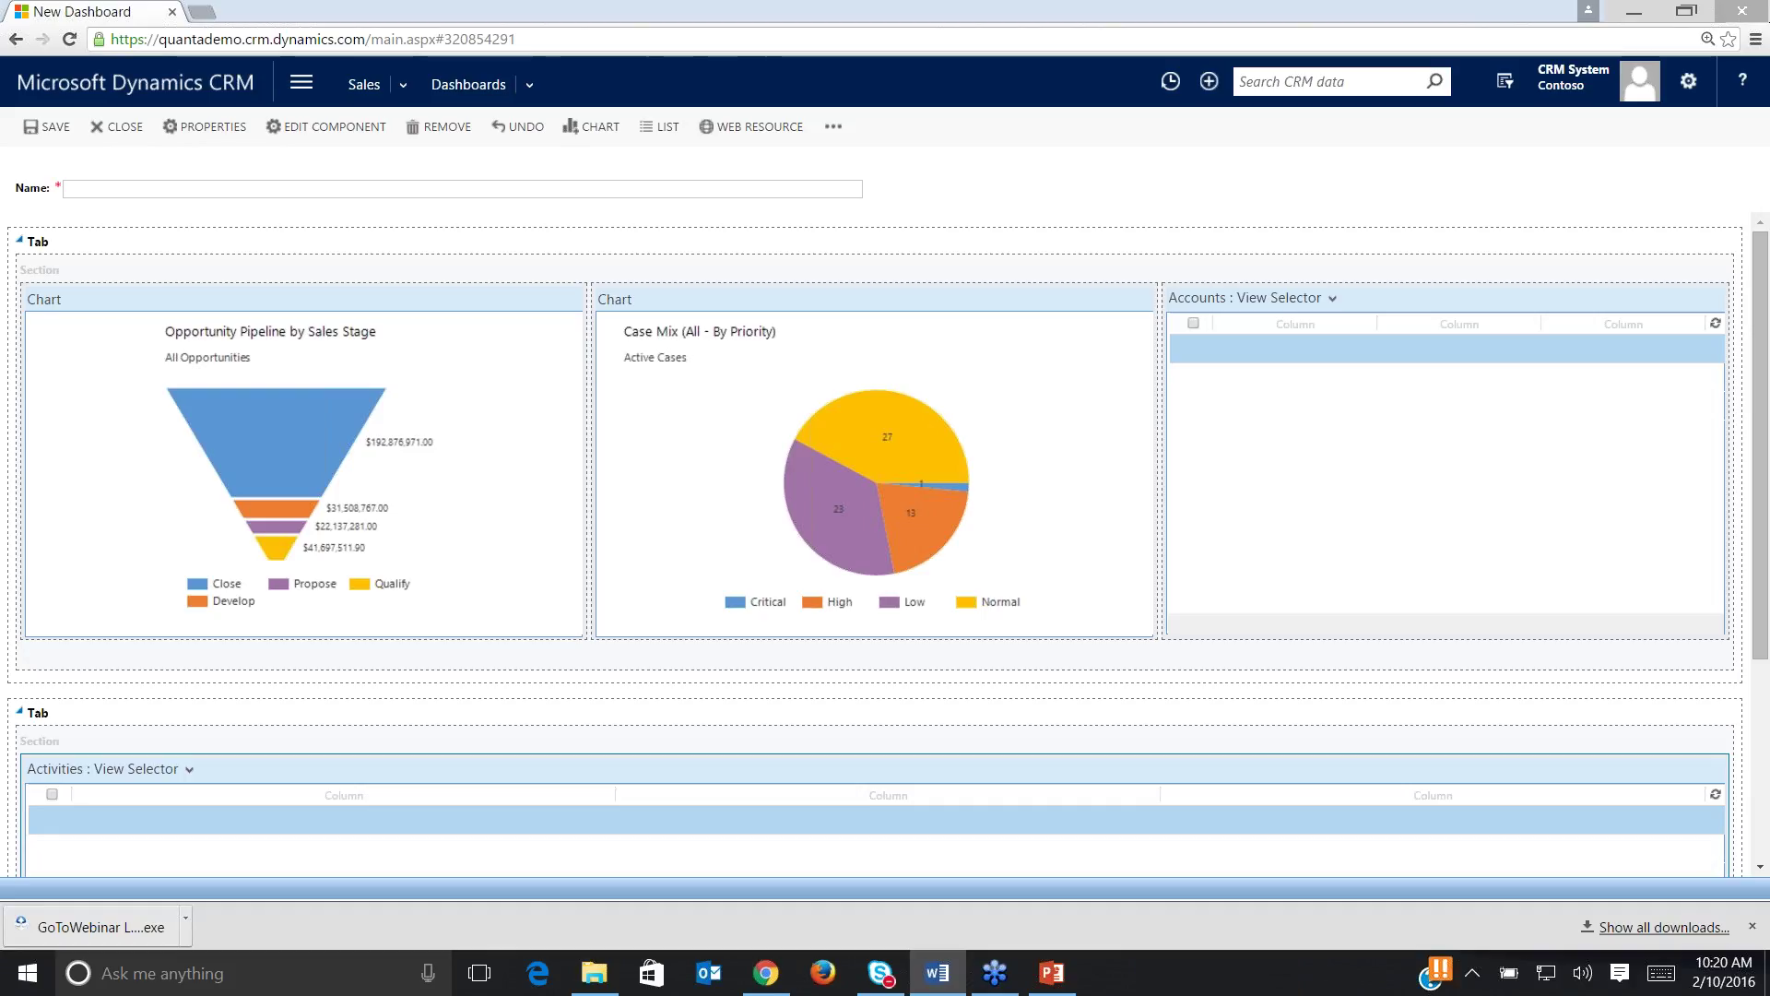
left_click(389, 190)
type("Webin")
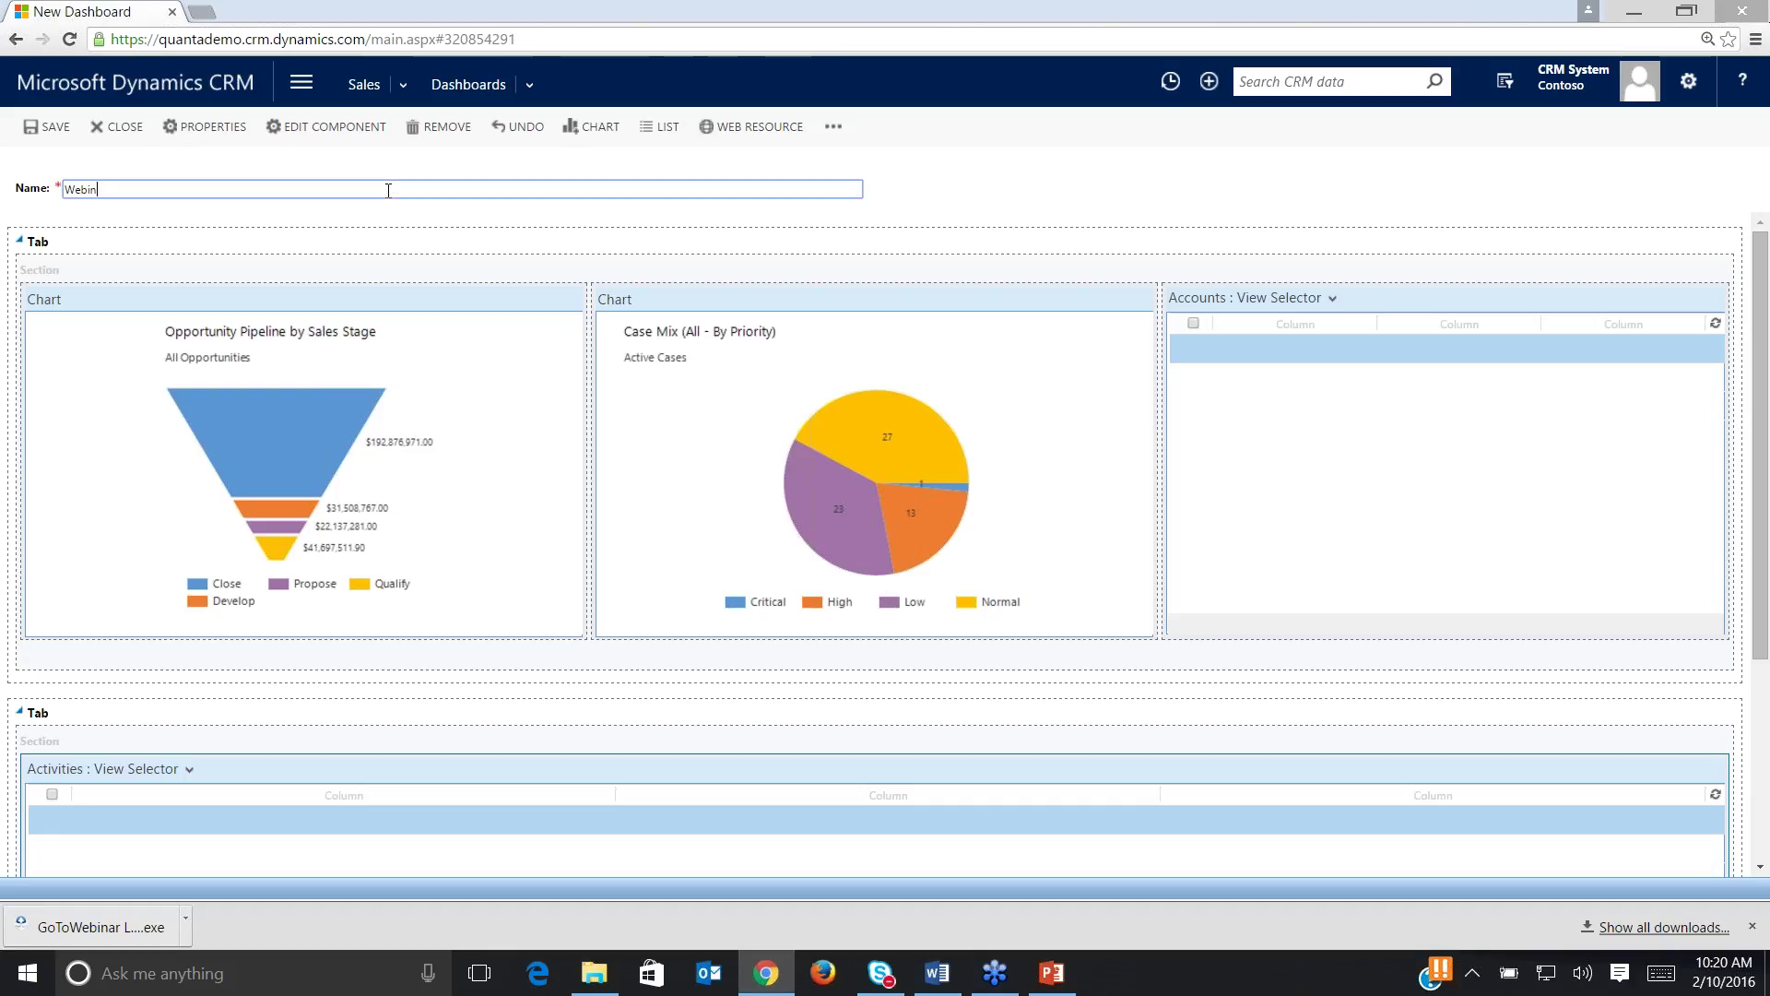
type("ar Dashboard")
left_click(46, 135)
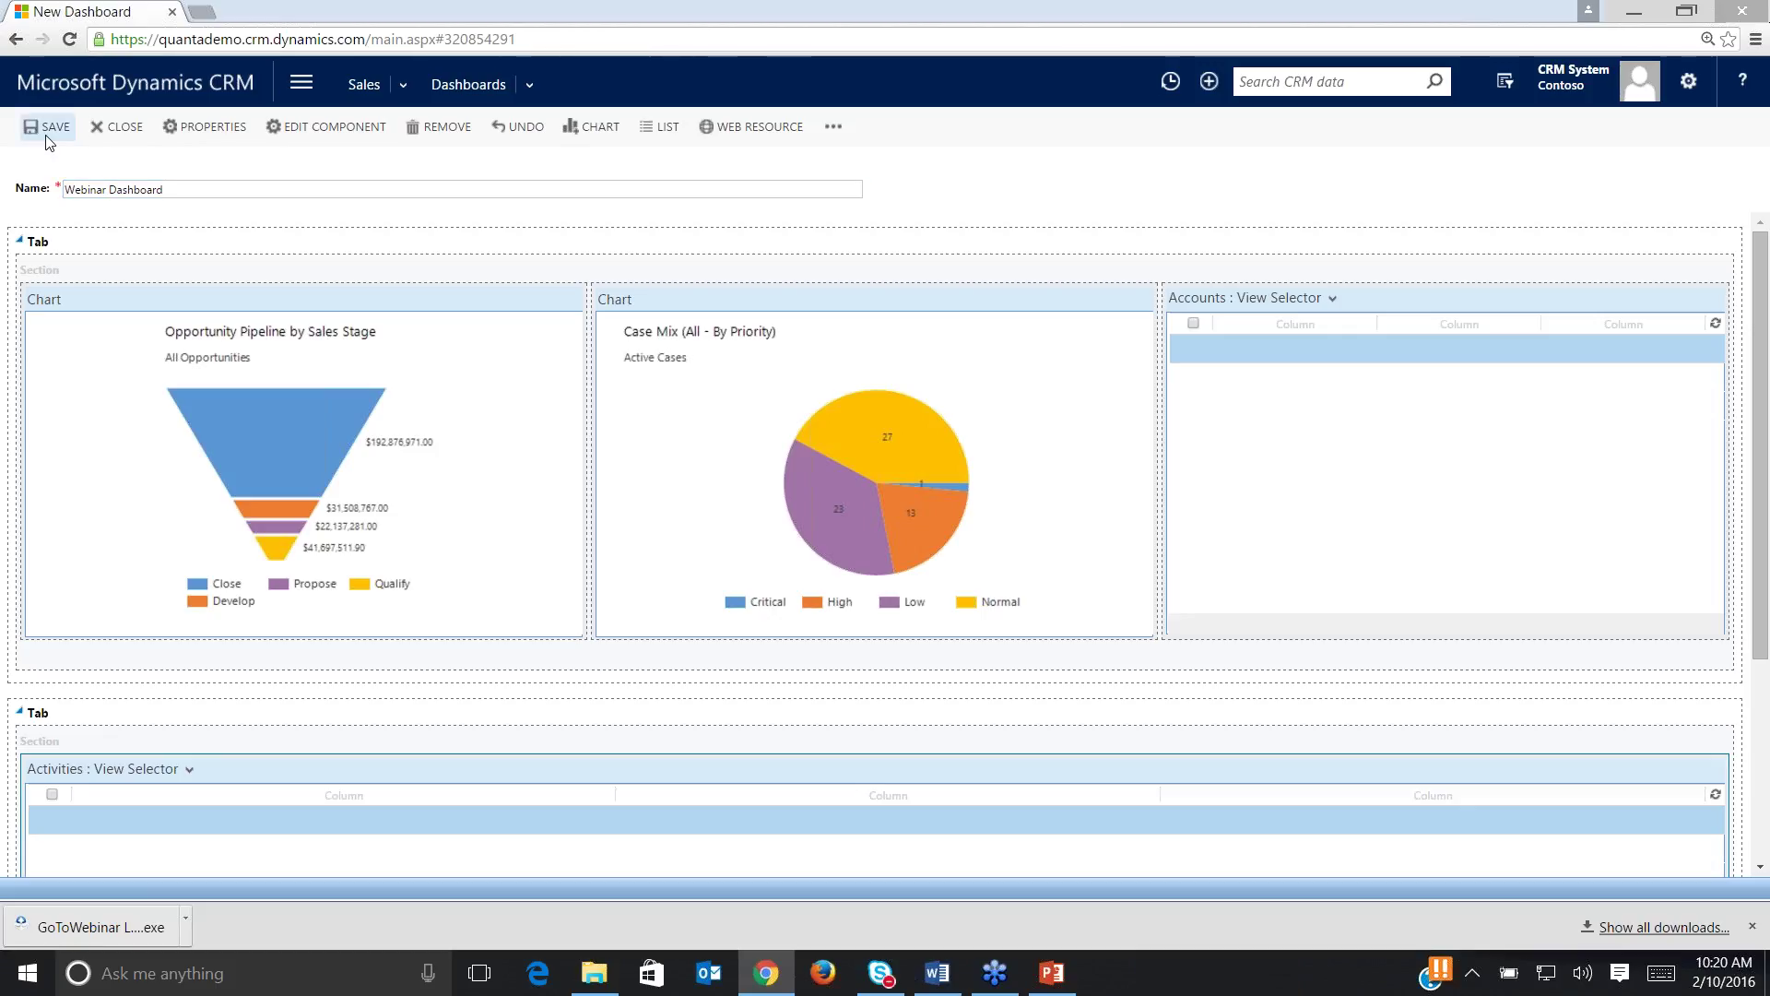
left_click(118, 131)
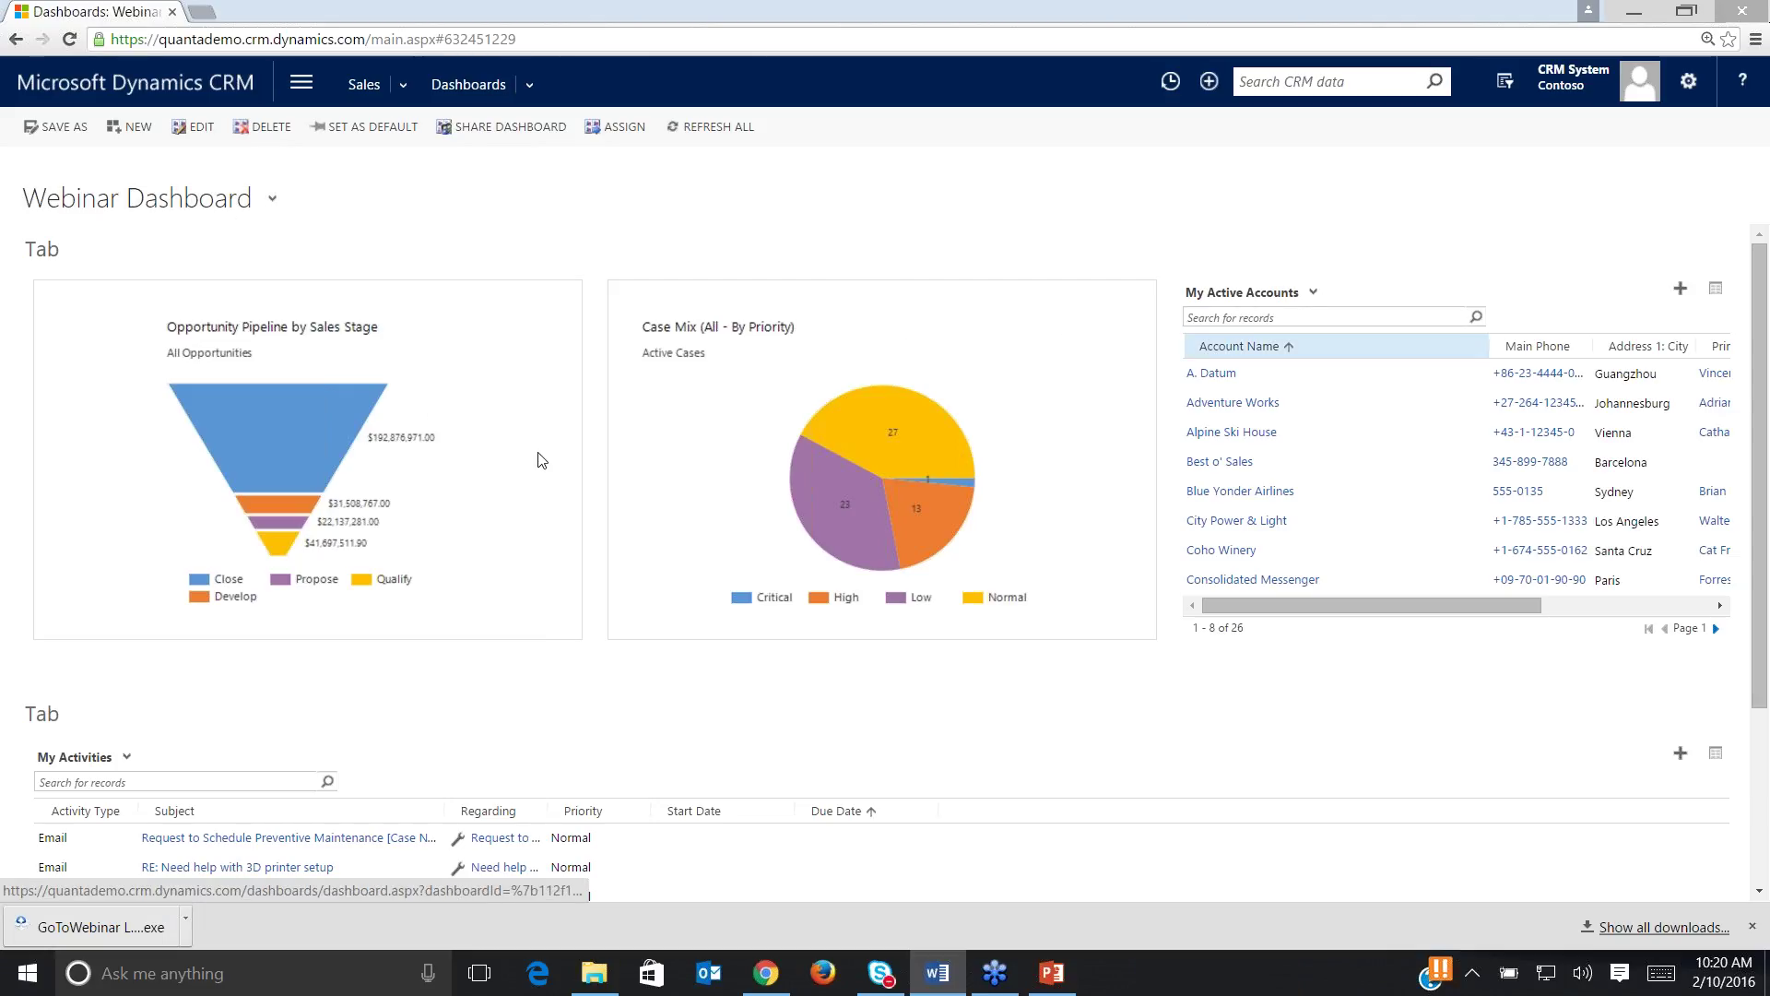
Look over the saved Webinar Dashboard and the list of available dashboards, and open it for editing.
scroll(148, 634, "down", 3)
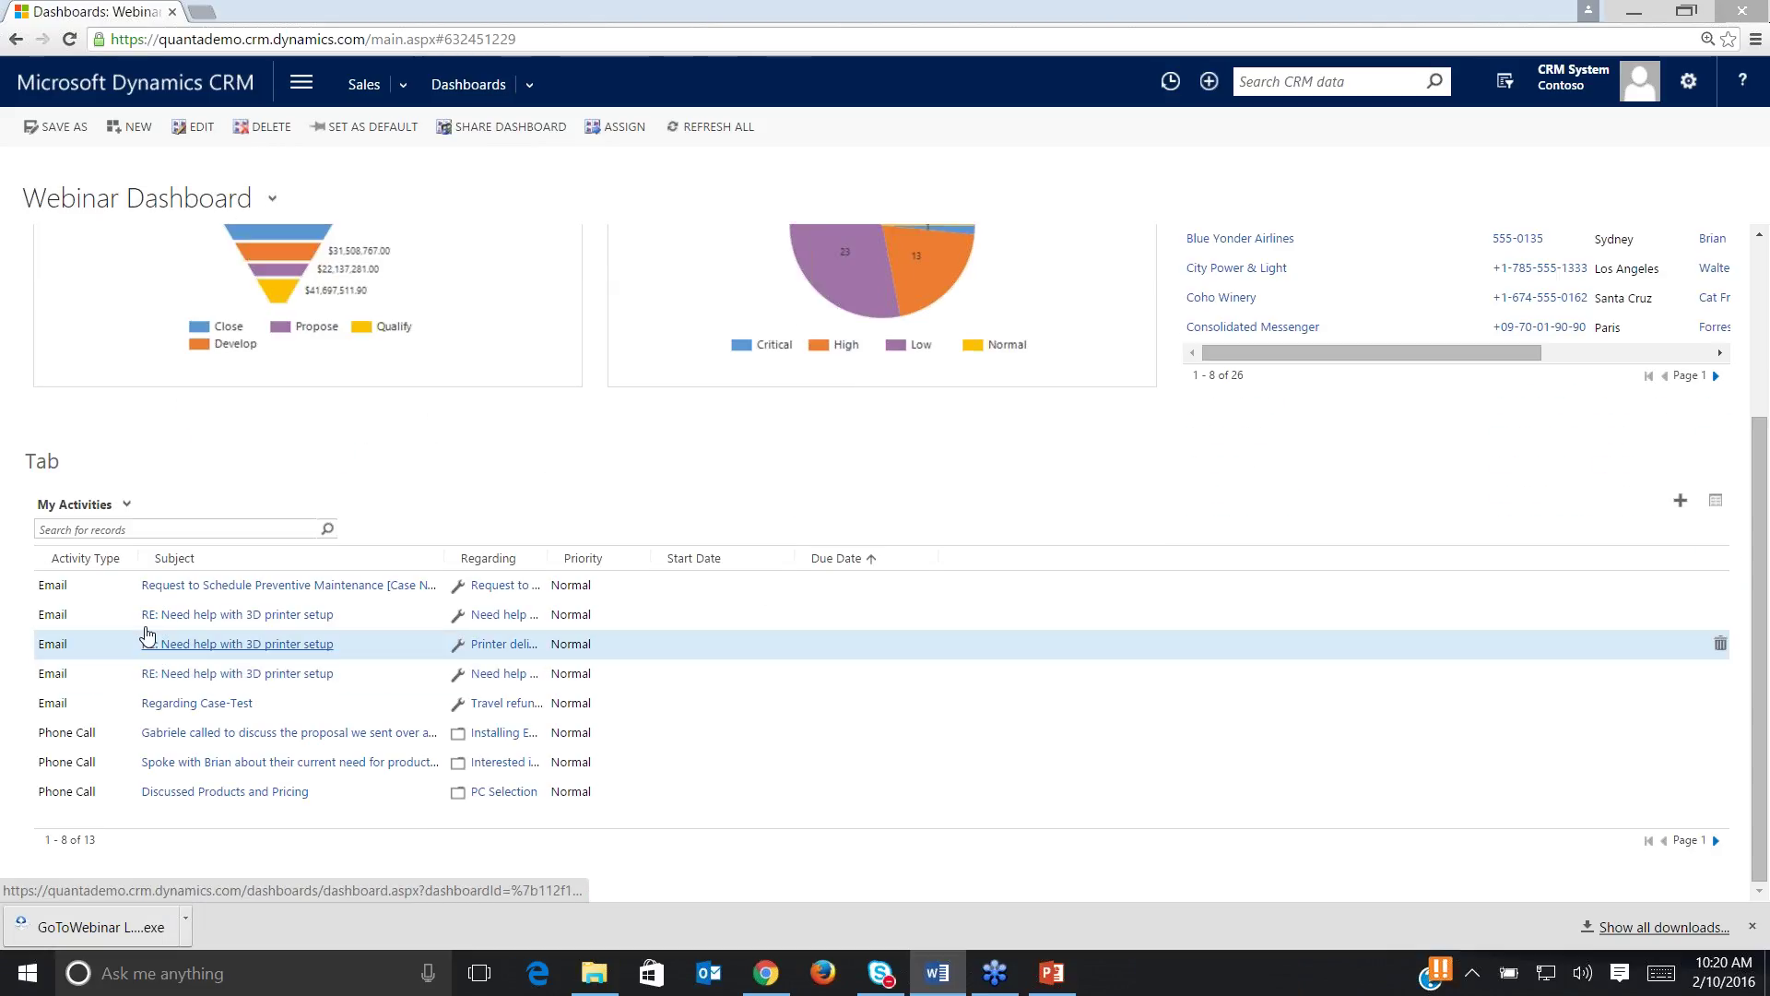
scroll(148, 634, "up", 3)
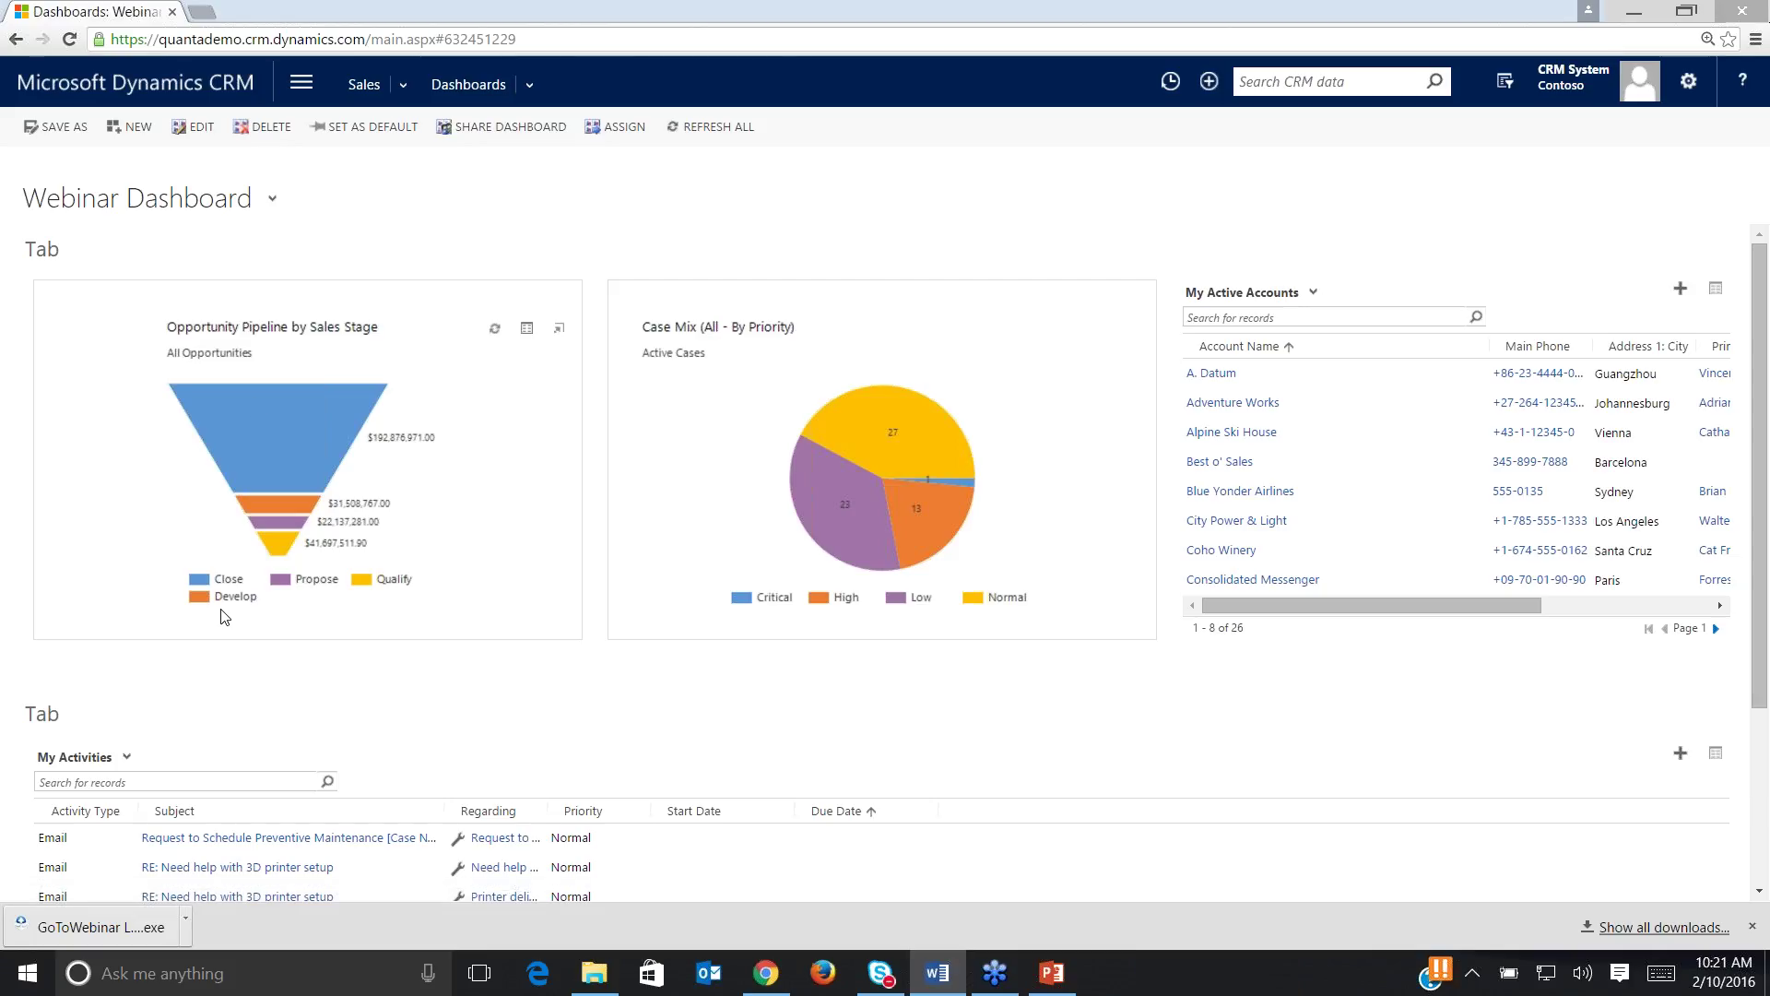
left_click(272, 199)
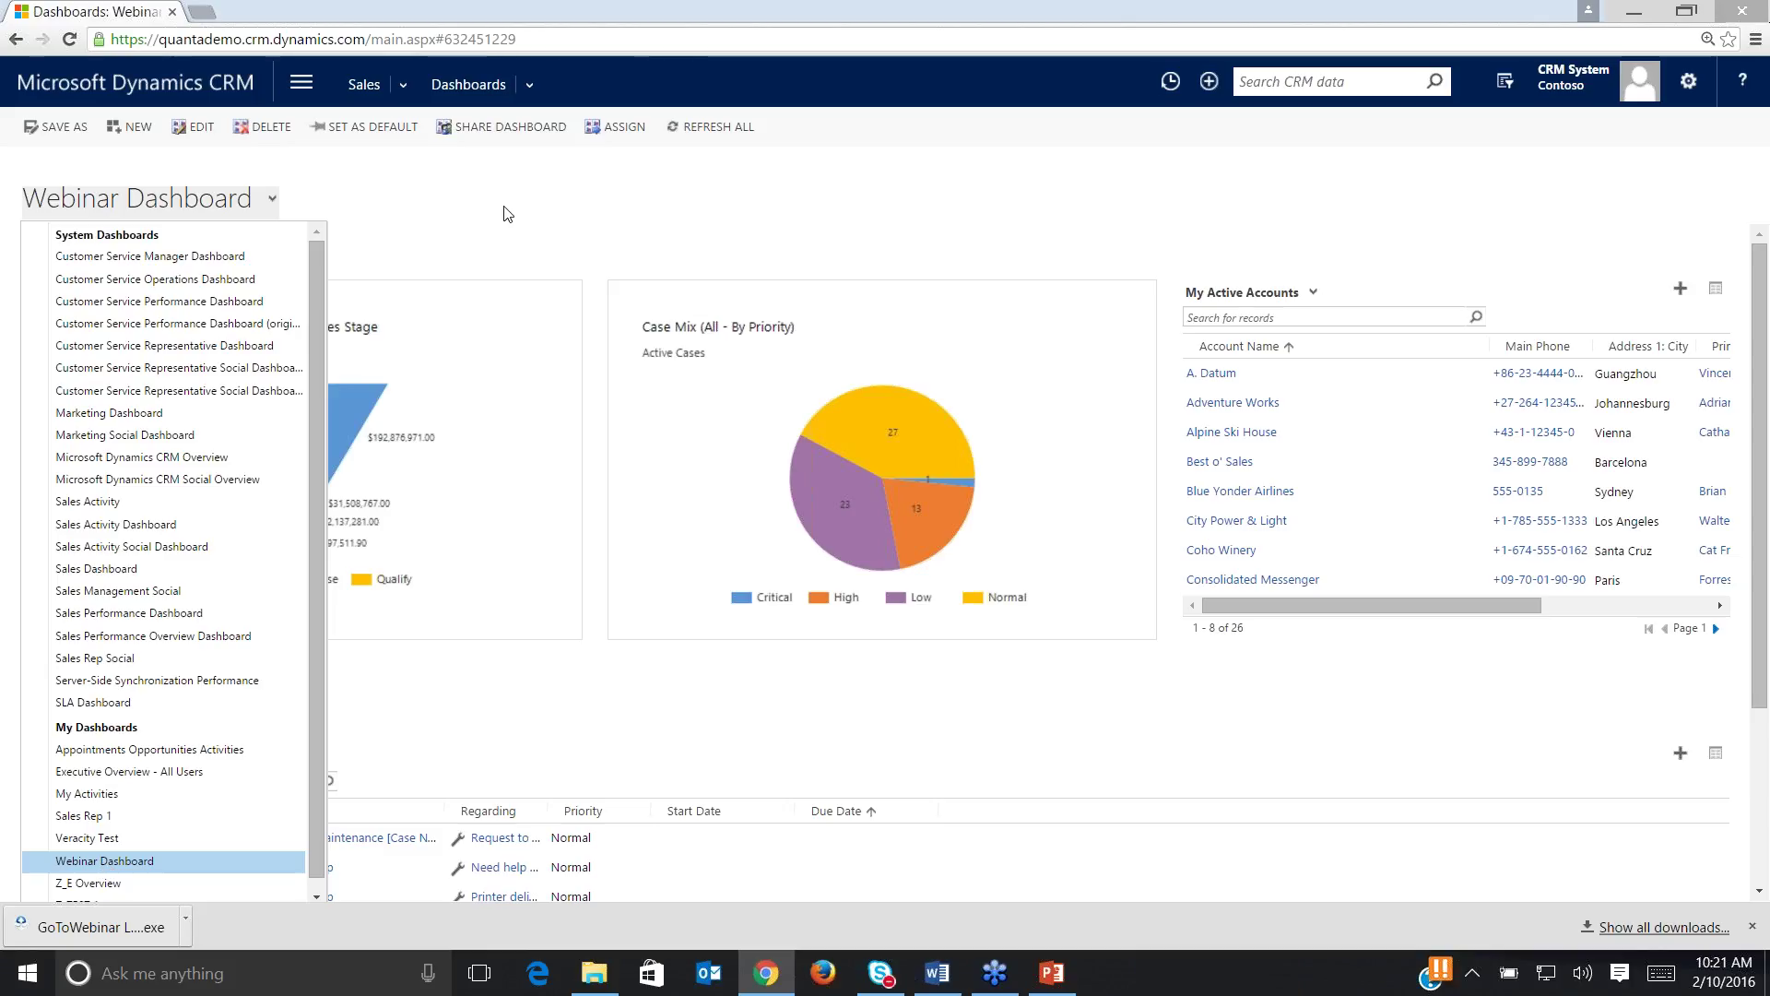
left_click(191, 134)
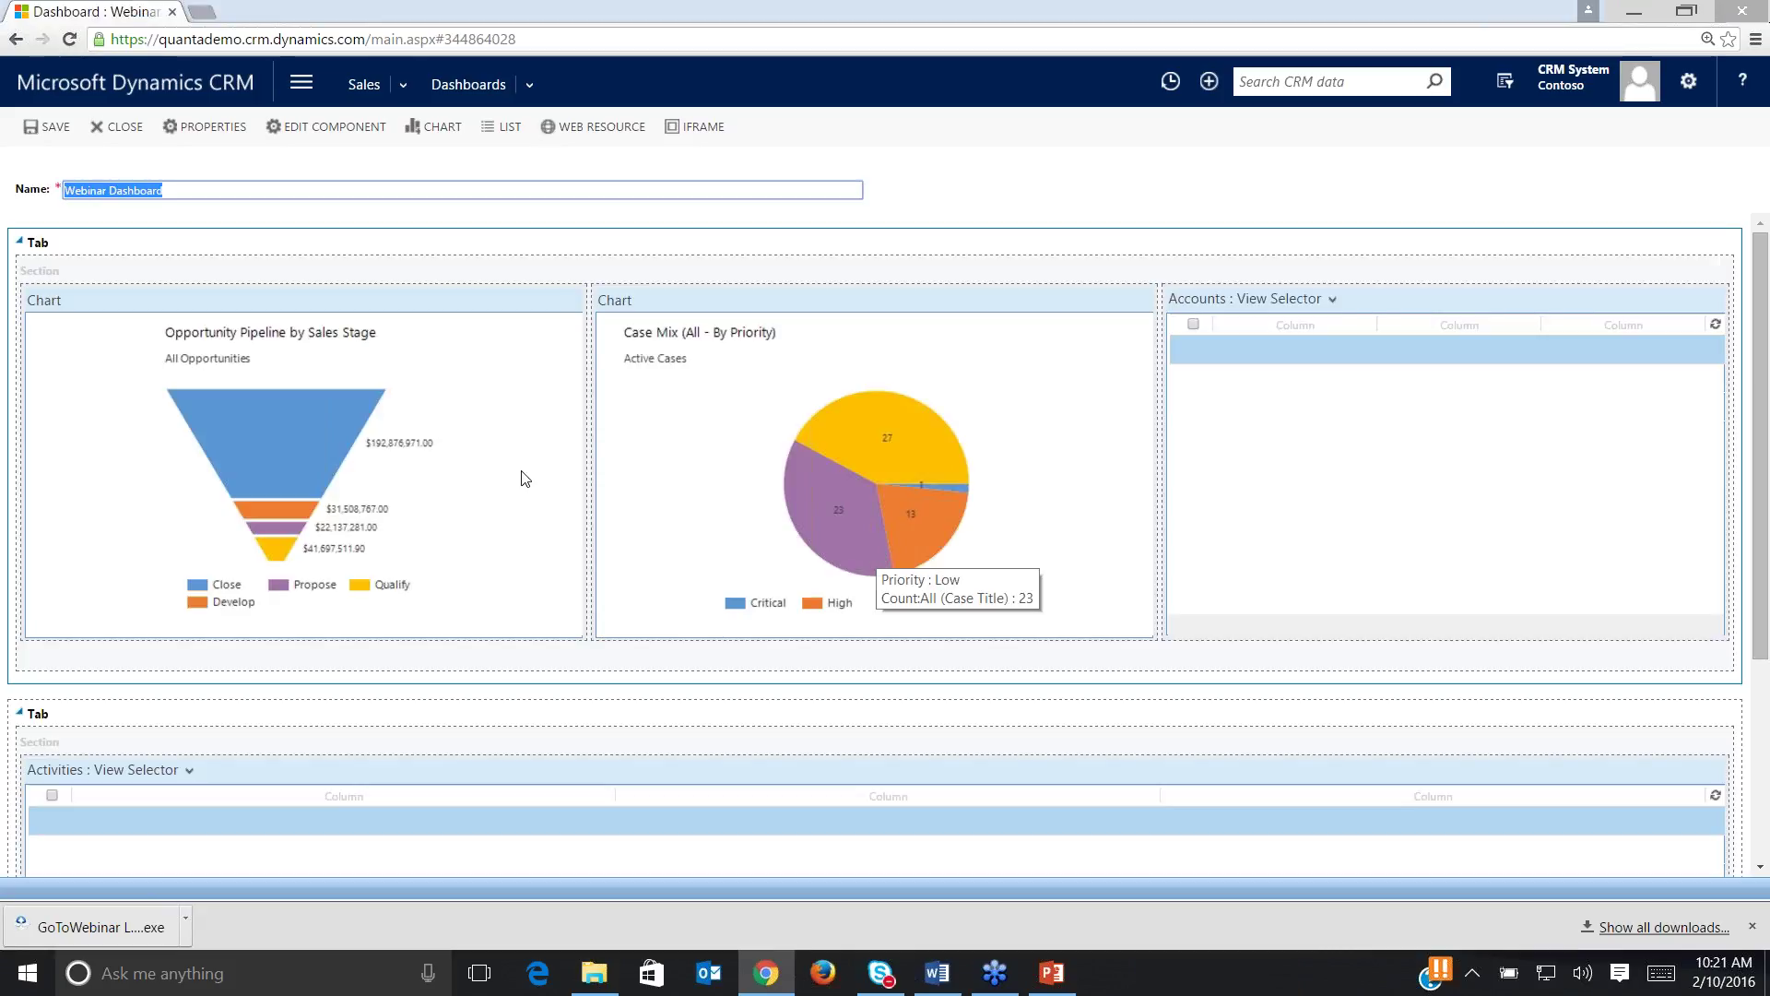
Change the label of the upper tab holding the charts and accounts list to "Opps, Cases, Accounts".
left_click(469, 376)
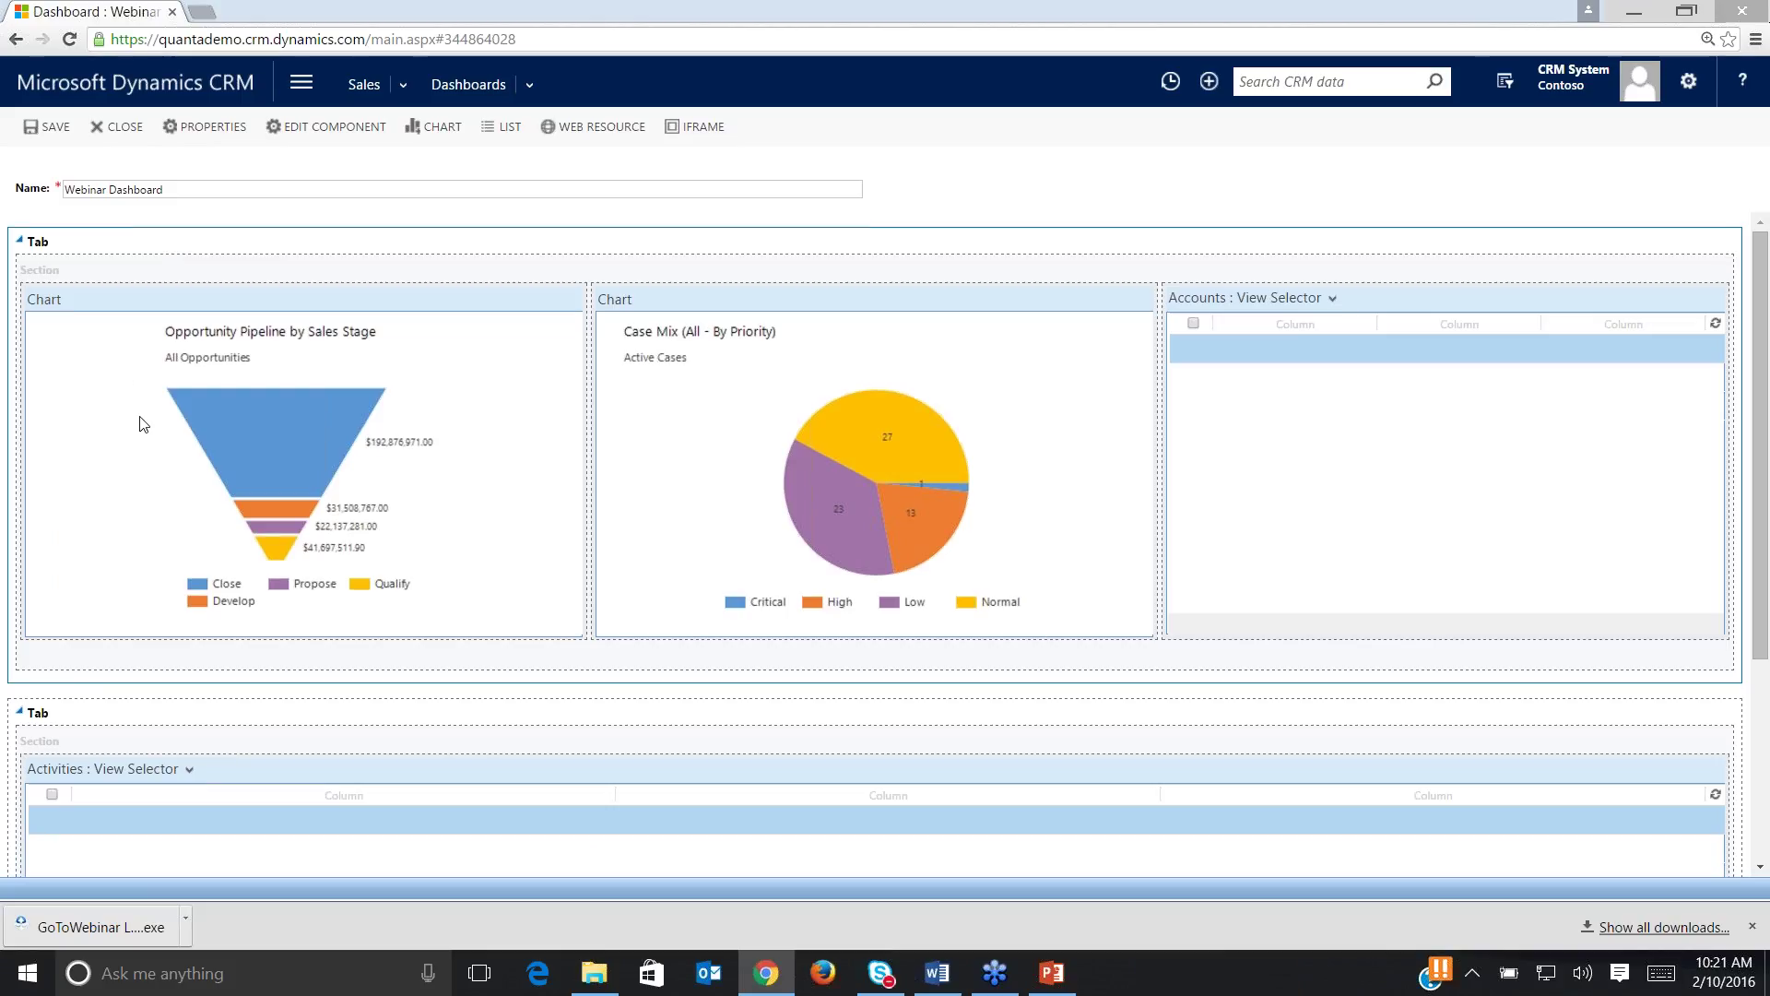
left_click(34, 300)
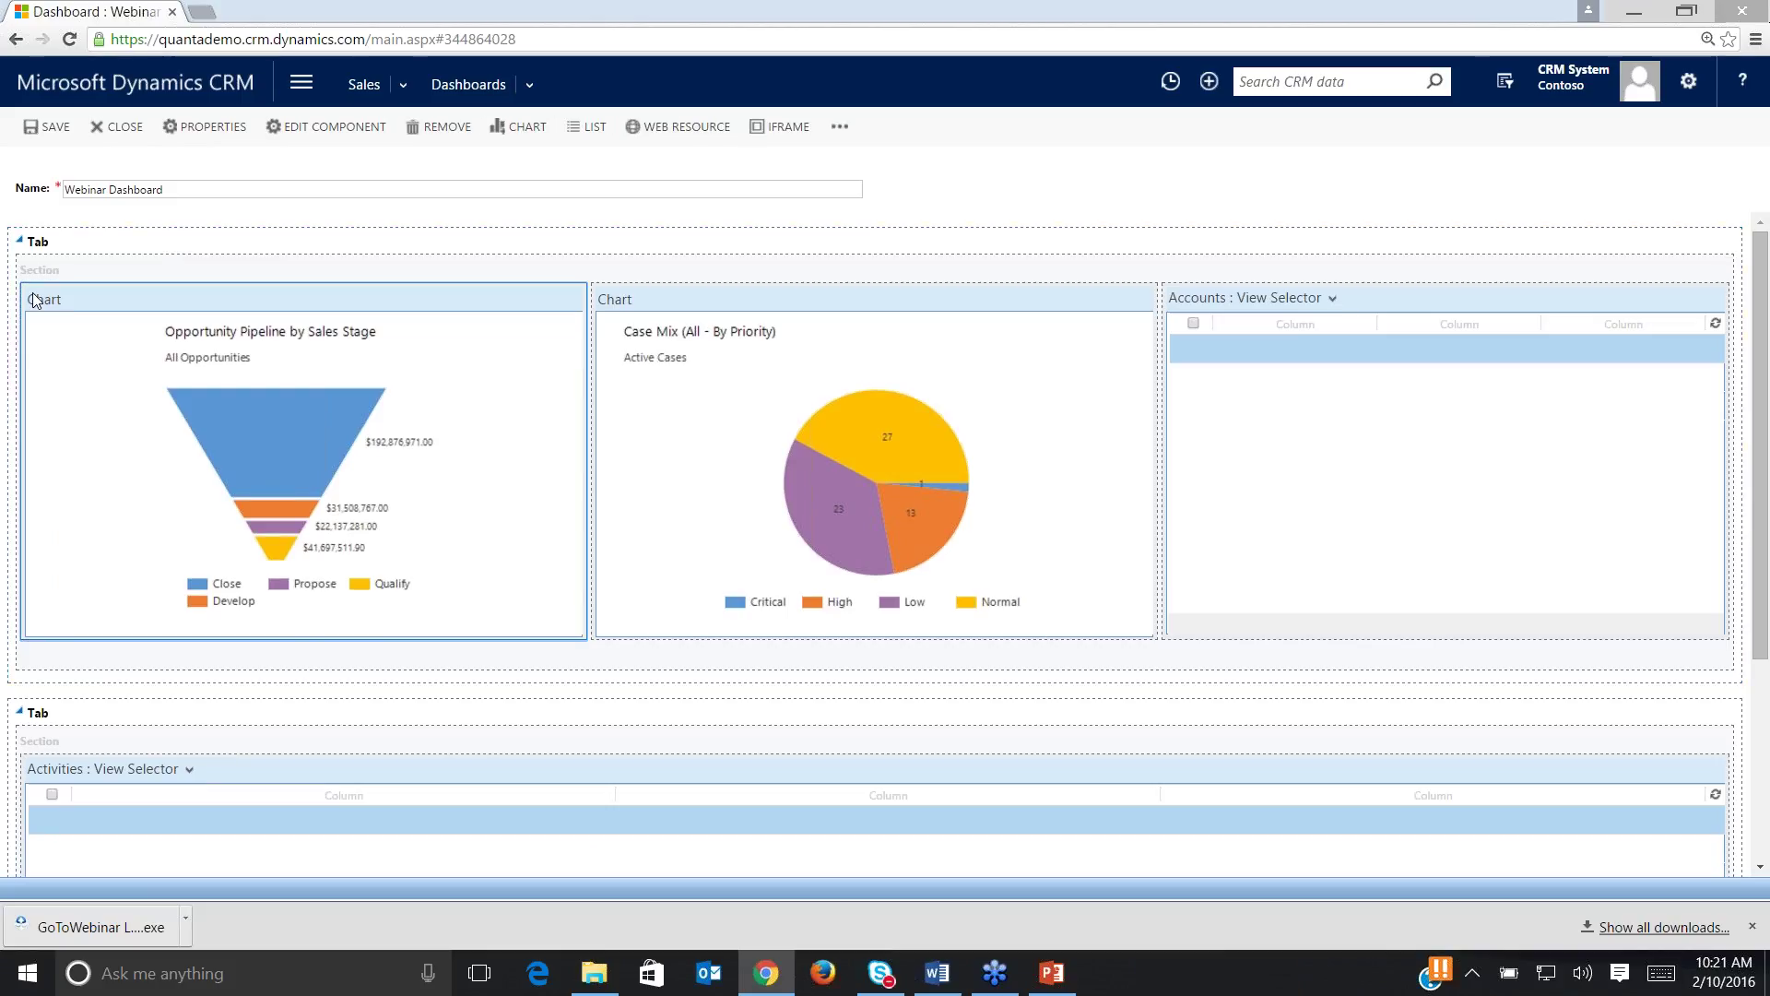
left_click(58, 241)
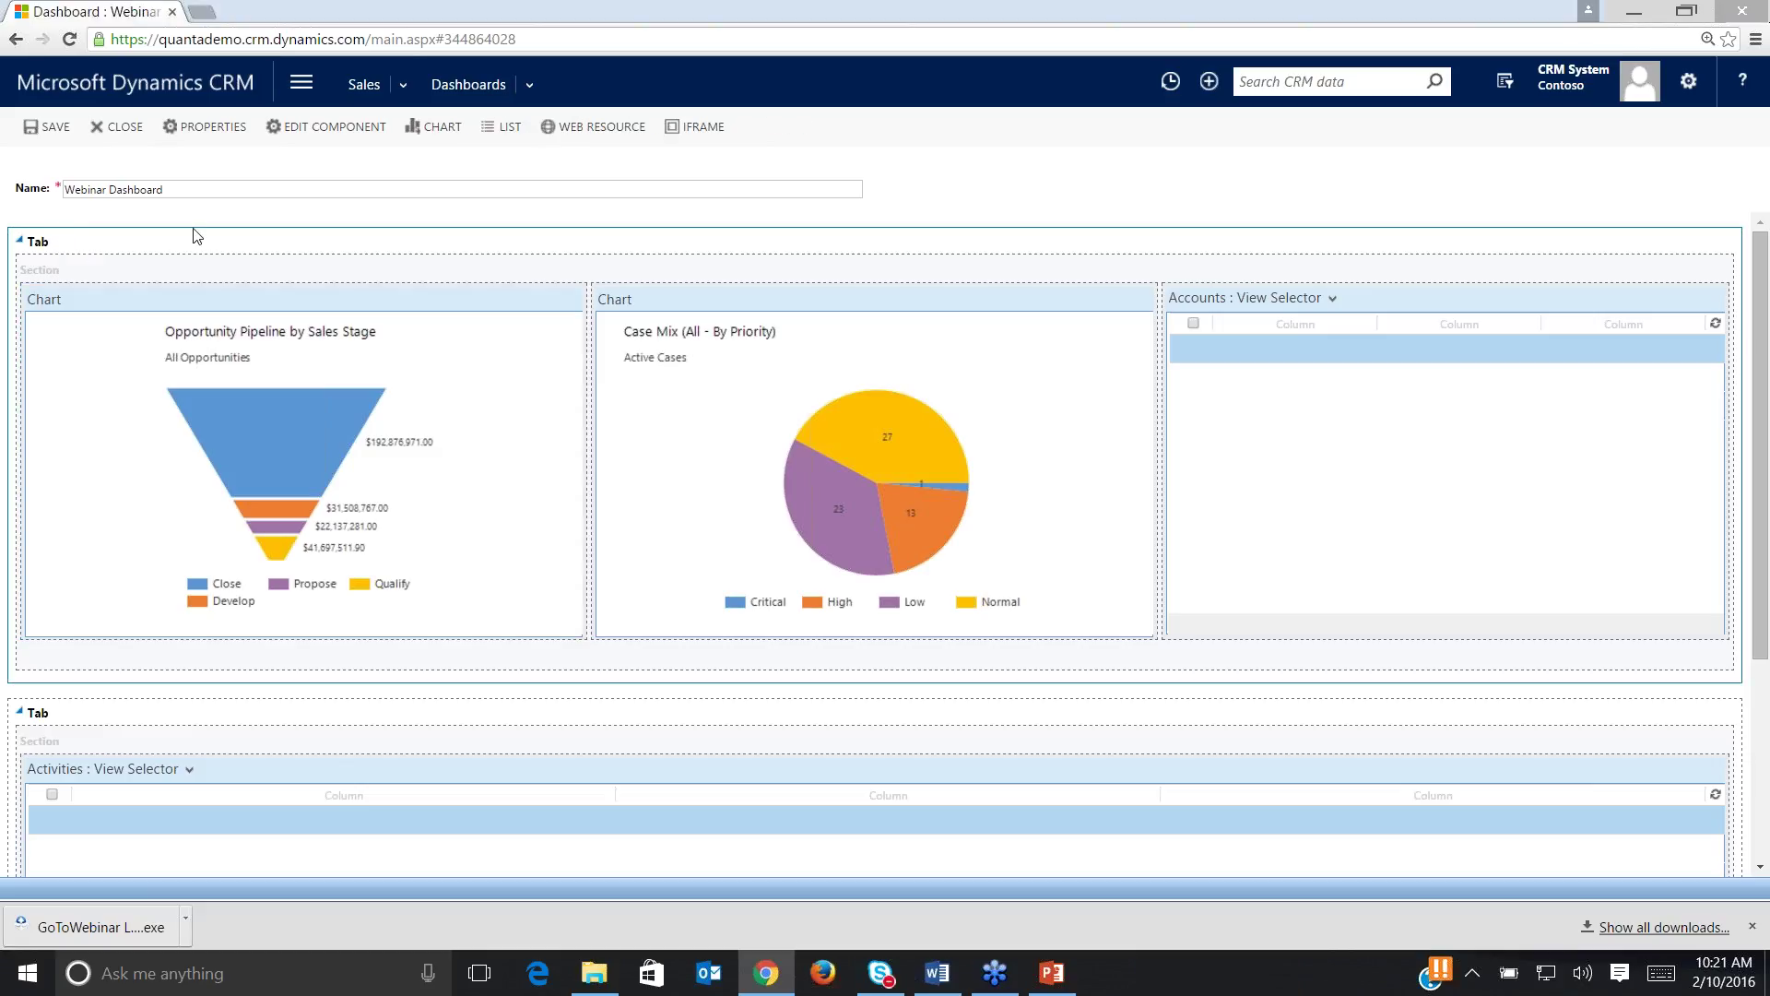
left_click(295, 129)
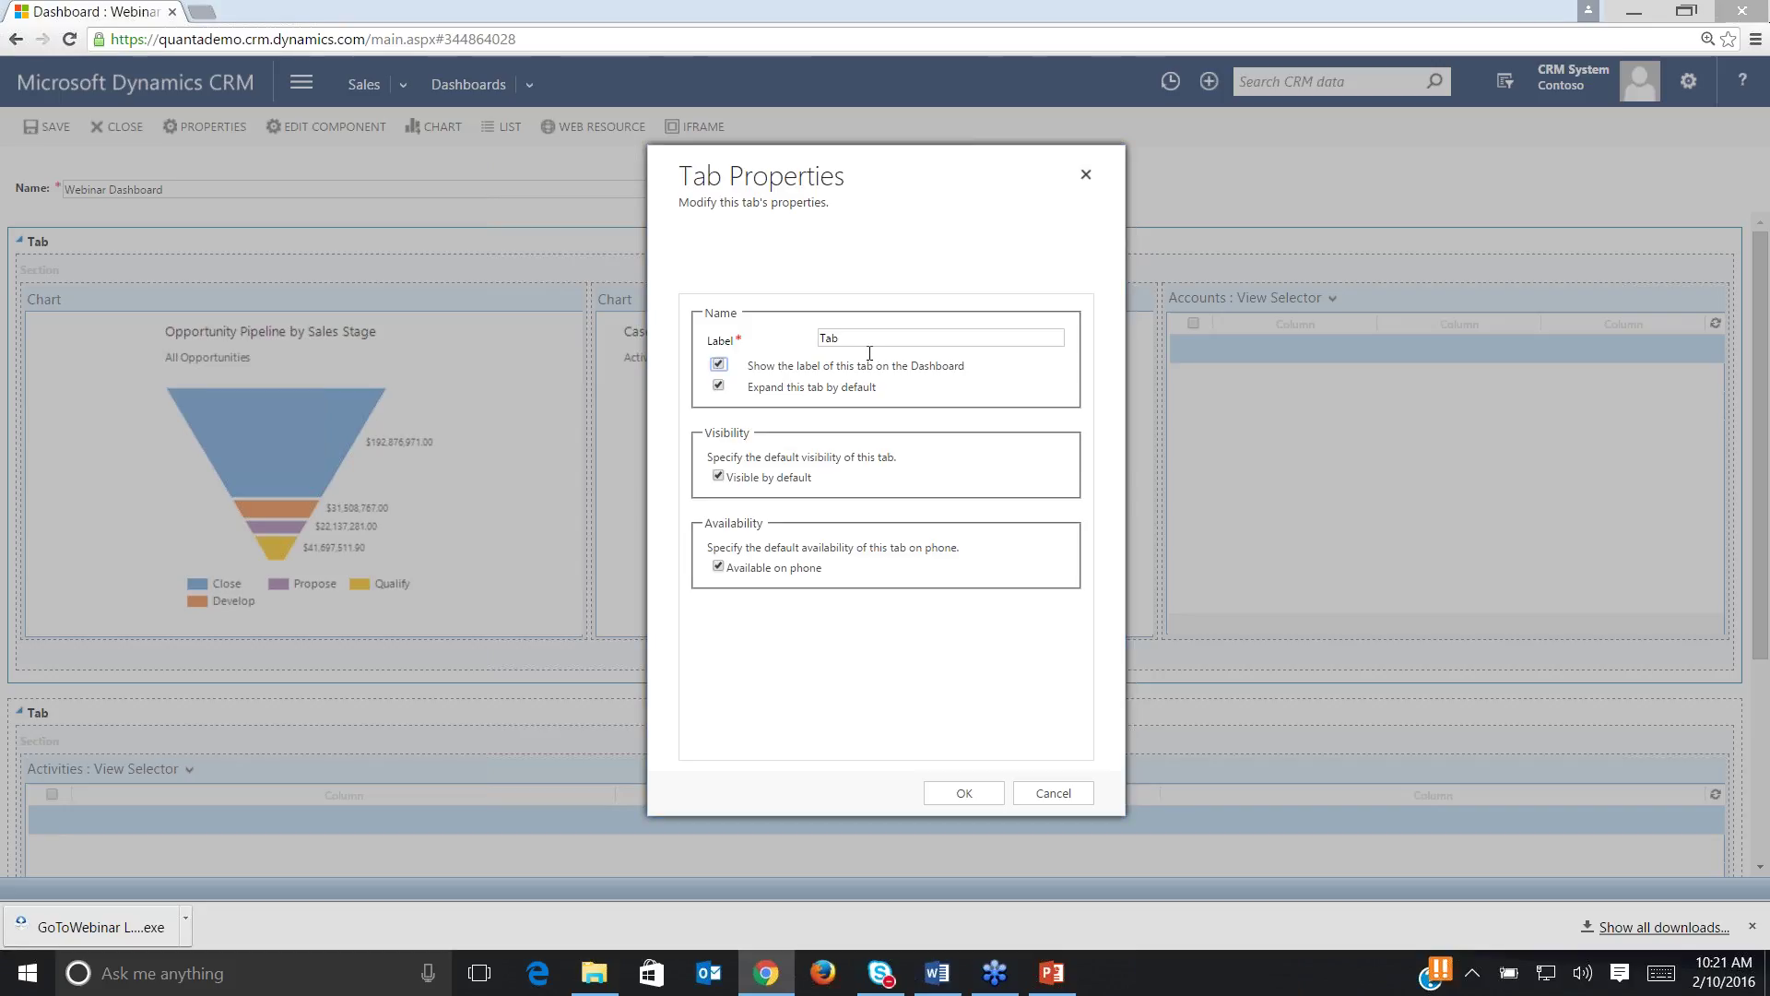
left_click(869, 350)
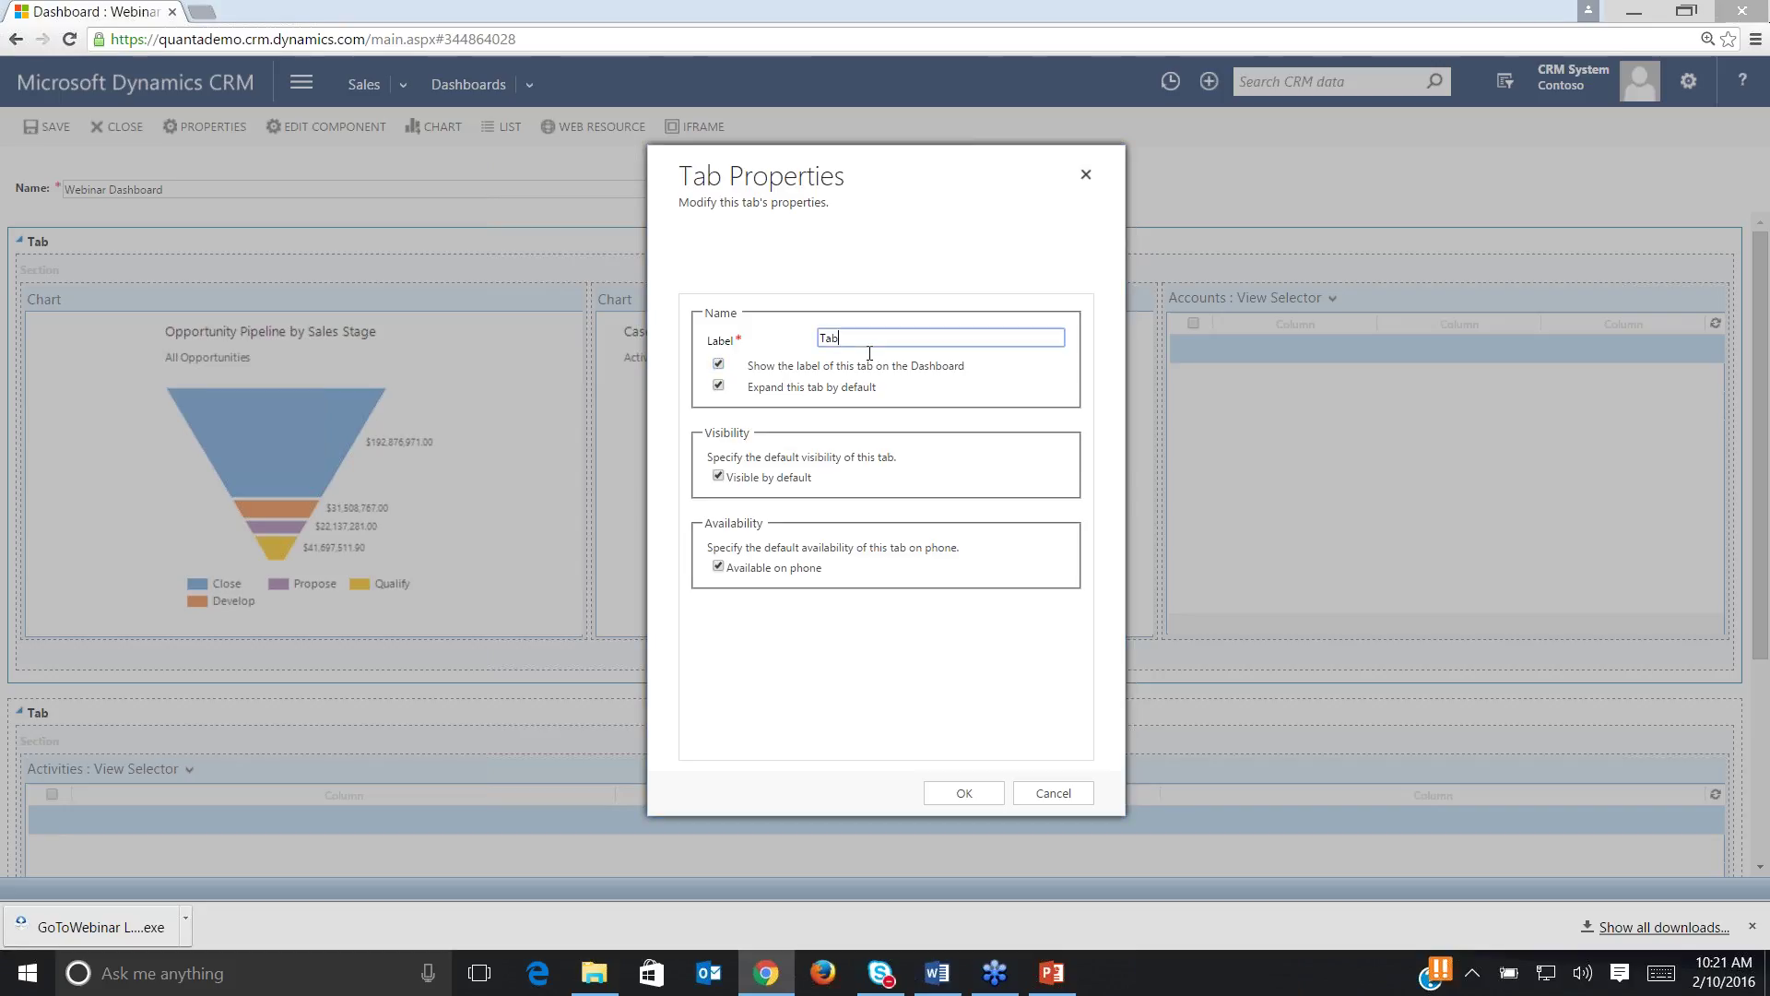
key("BackSpace")
key("BackSpace")
key("BackSpace")
key("alt+Tab")
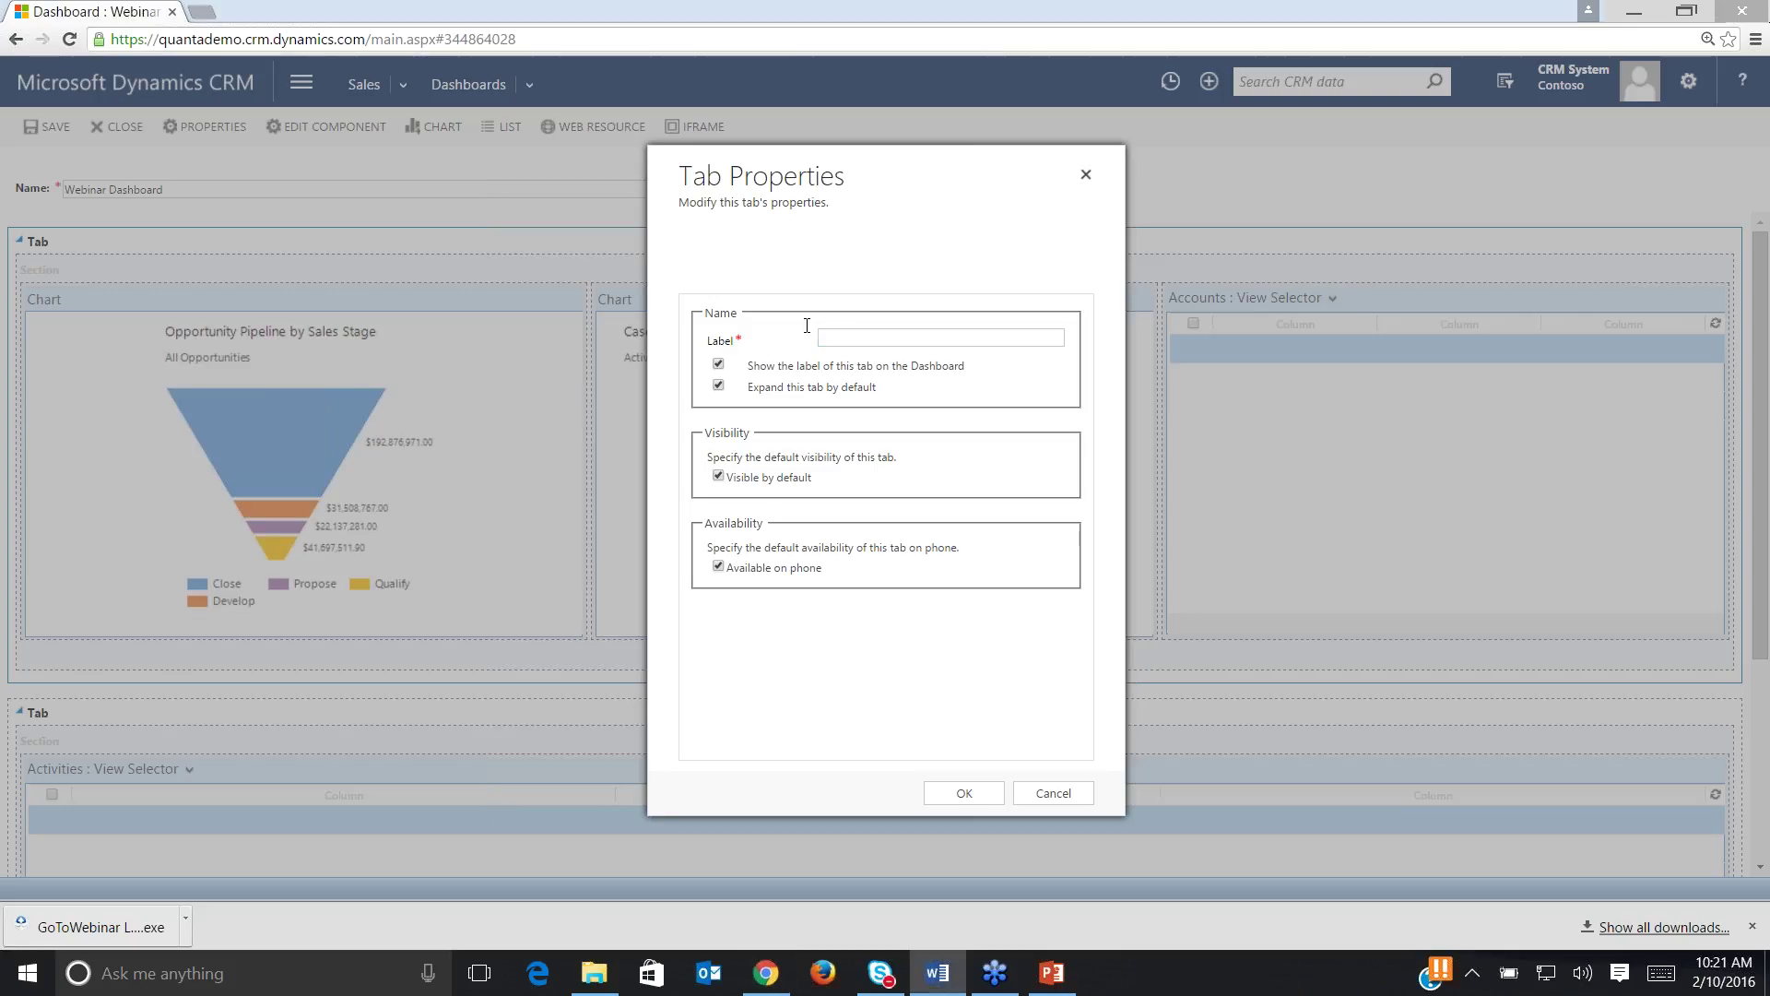
key("alt+Tab")
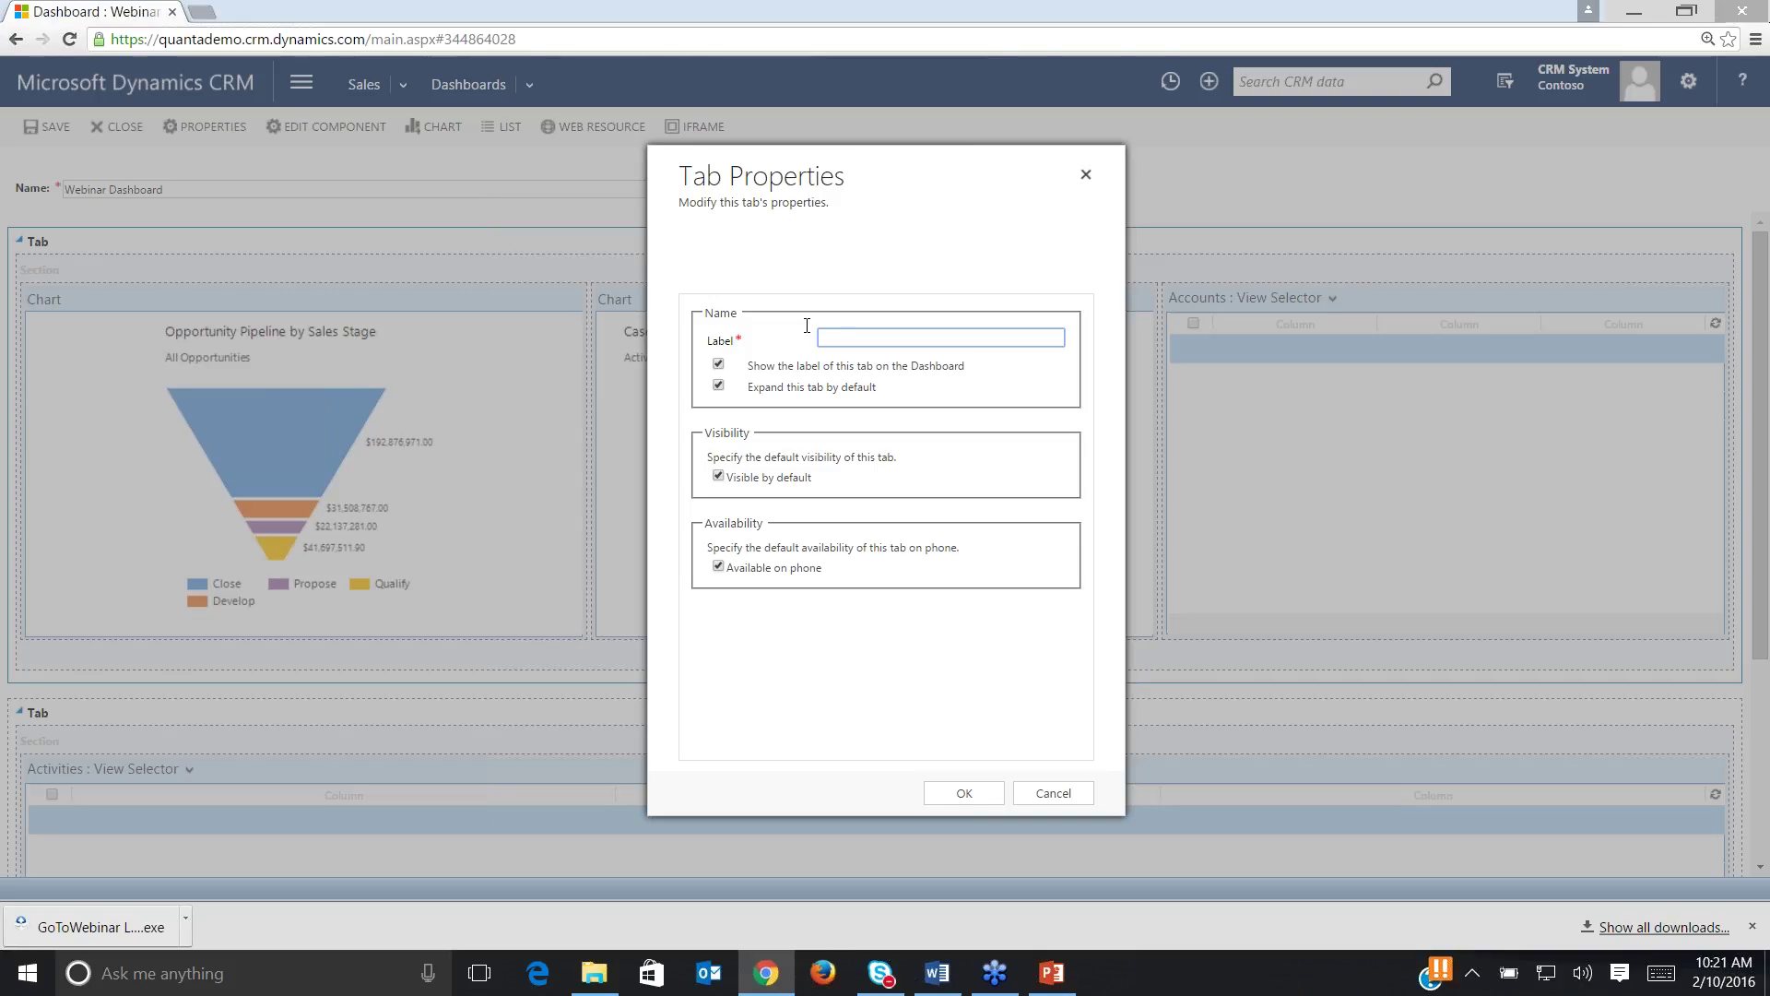
type("Opps. ")
type("Cases, Accounts")
left_click(959, 795)
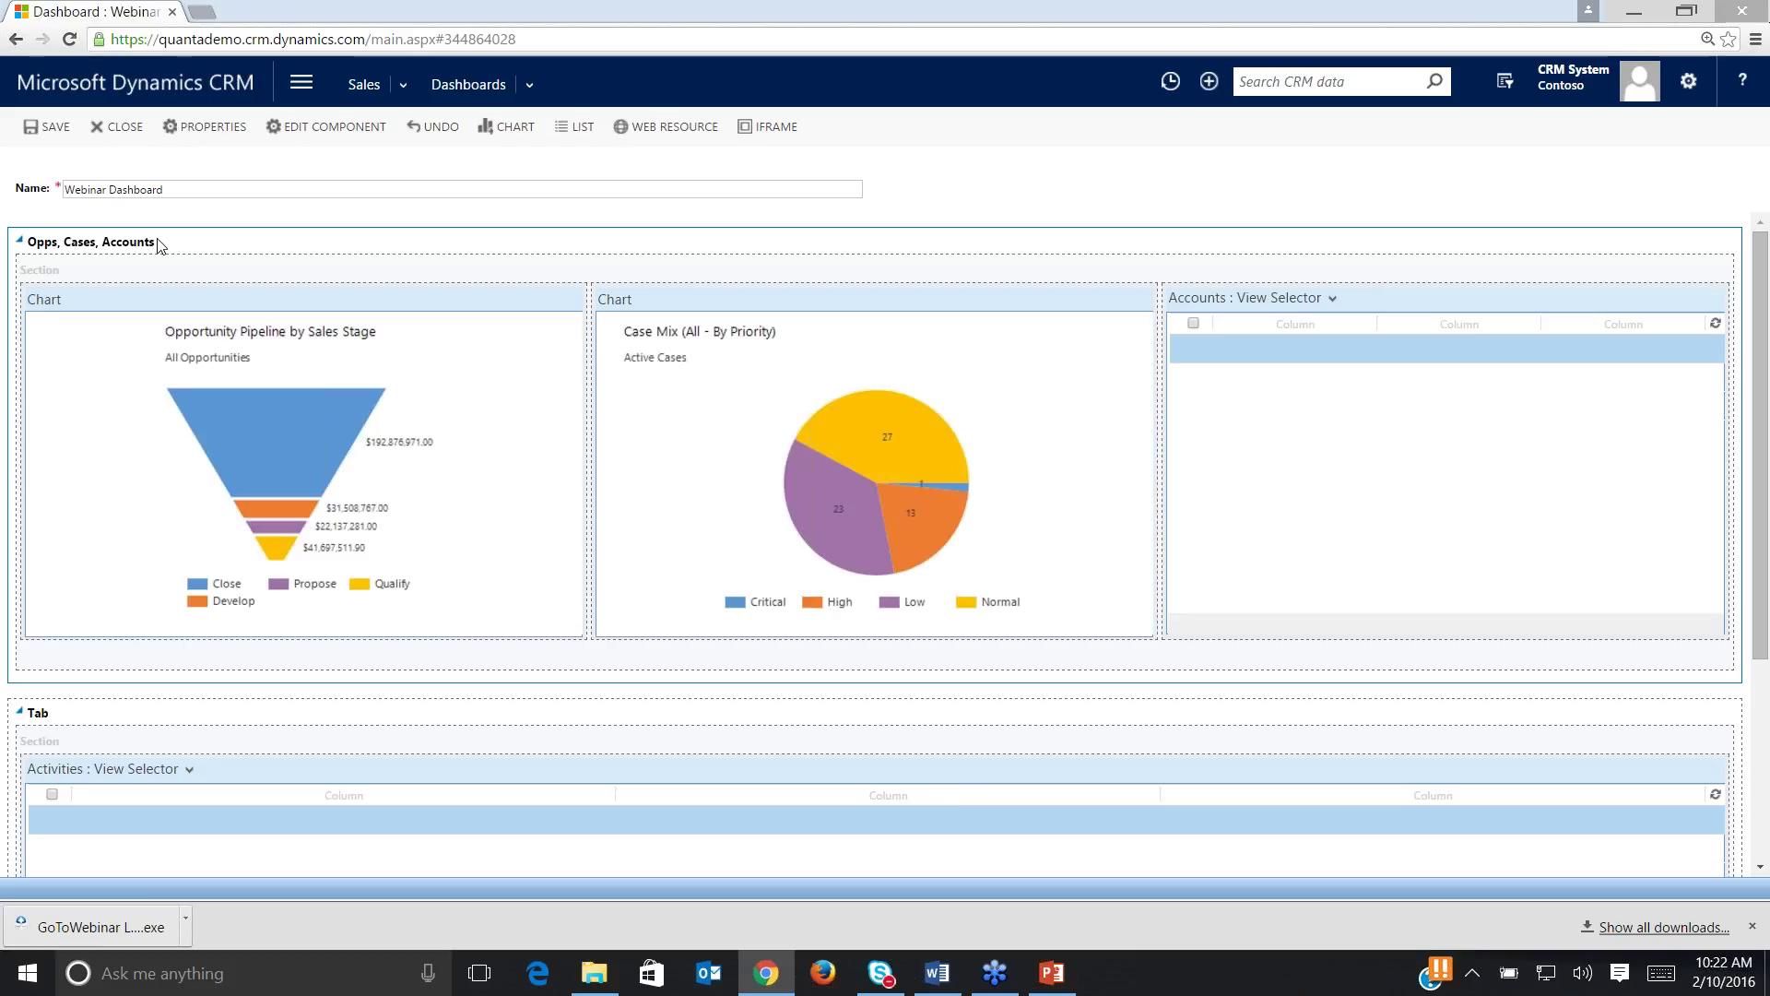
Set the label of the tab holding the activities list to "ACTIVITIES - WORK", and save and close the dashboard.
scroll(217, 533, "down", 2)
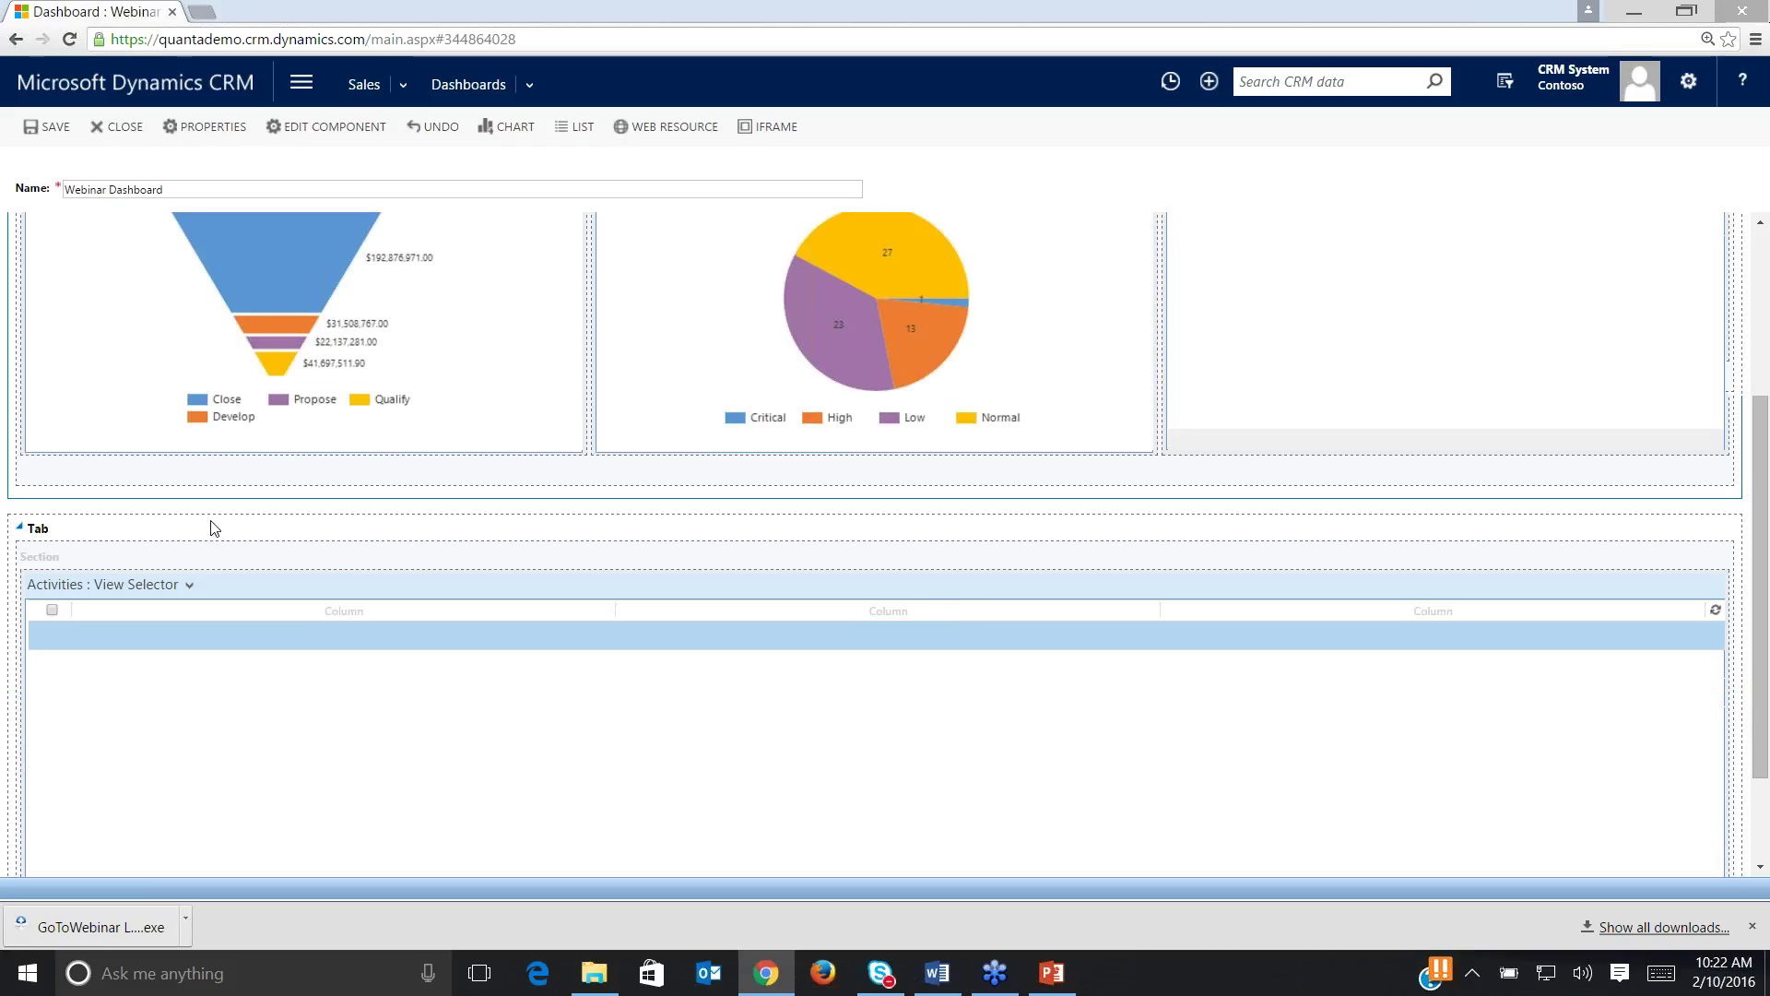
scroll(209, 522, "down", 1)
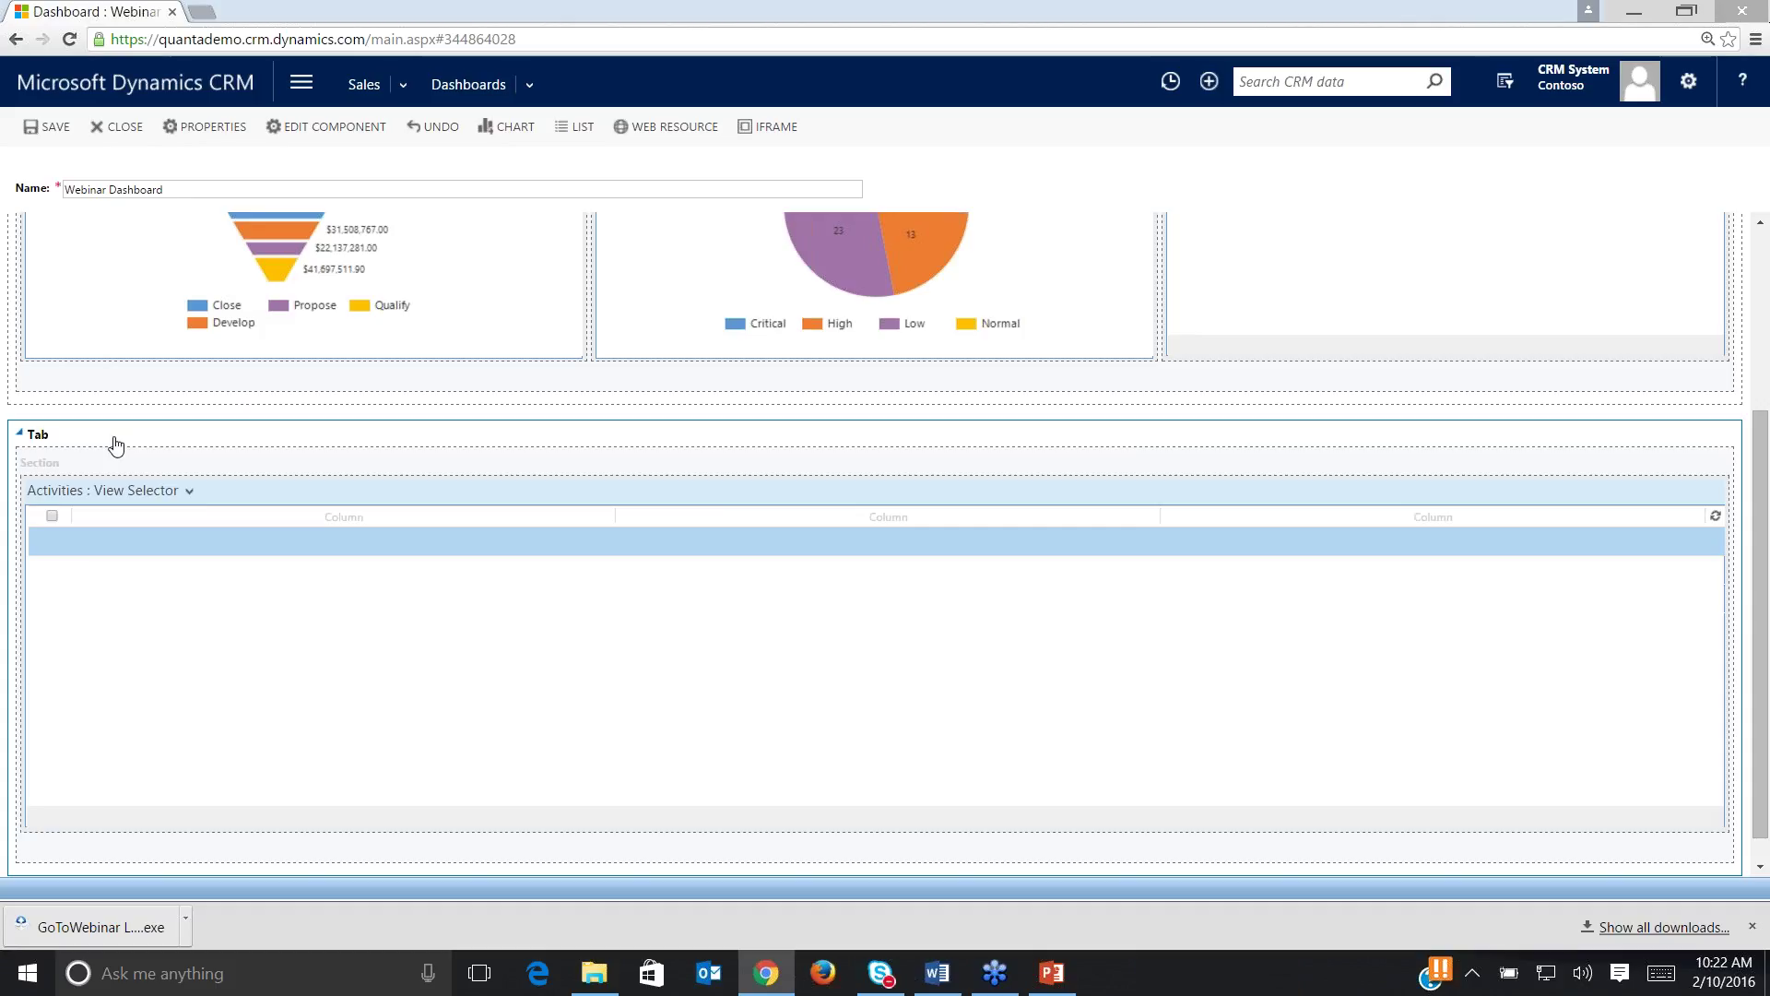
left_click(318, 129)
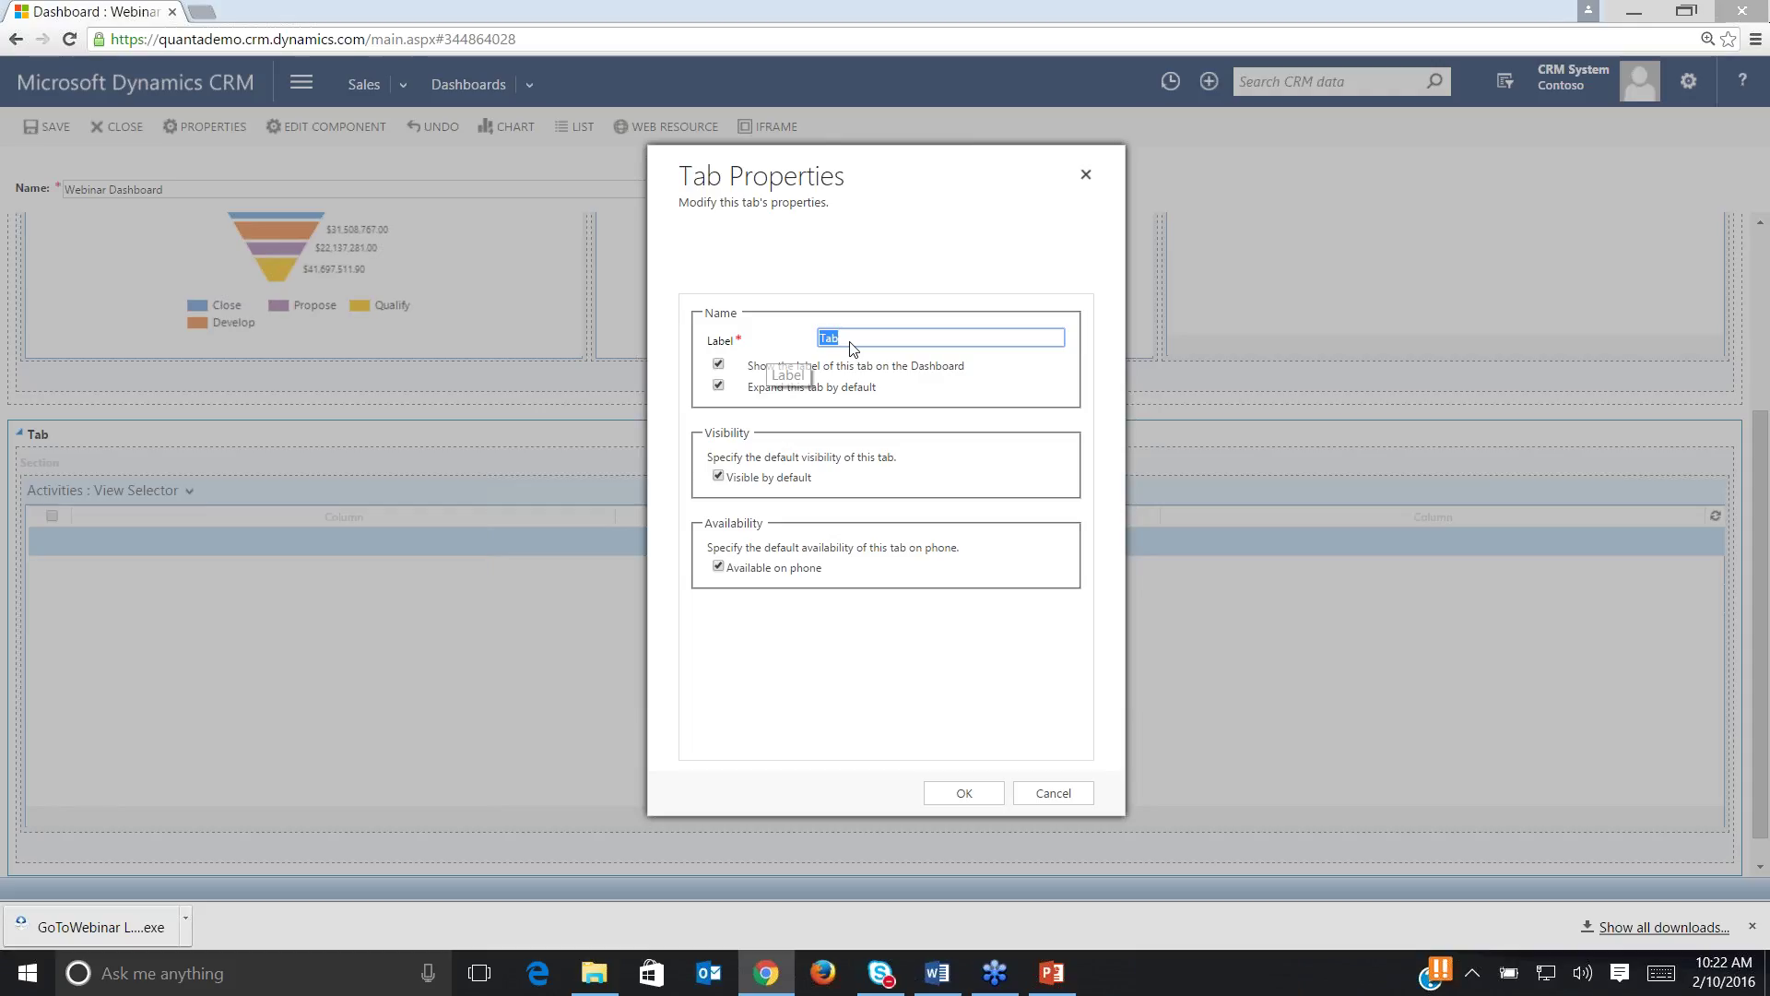
type("ACTIVITIES - WORK")
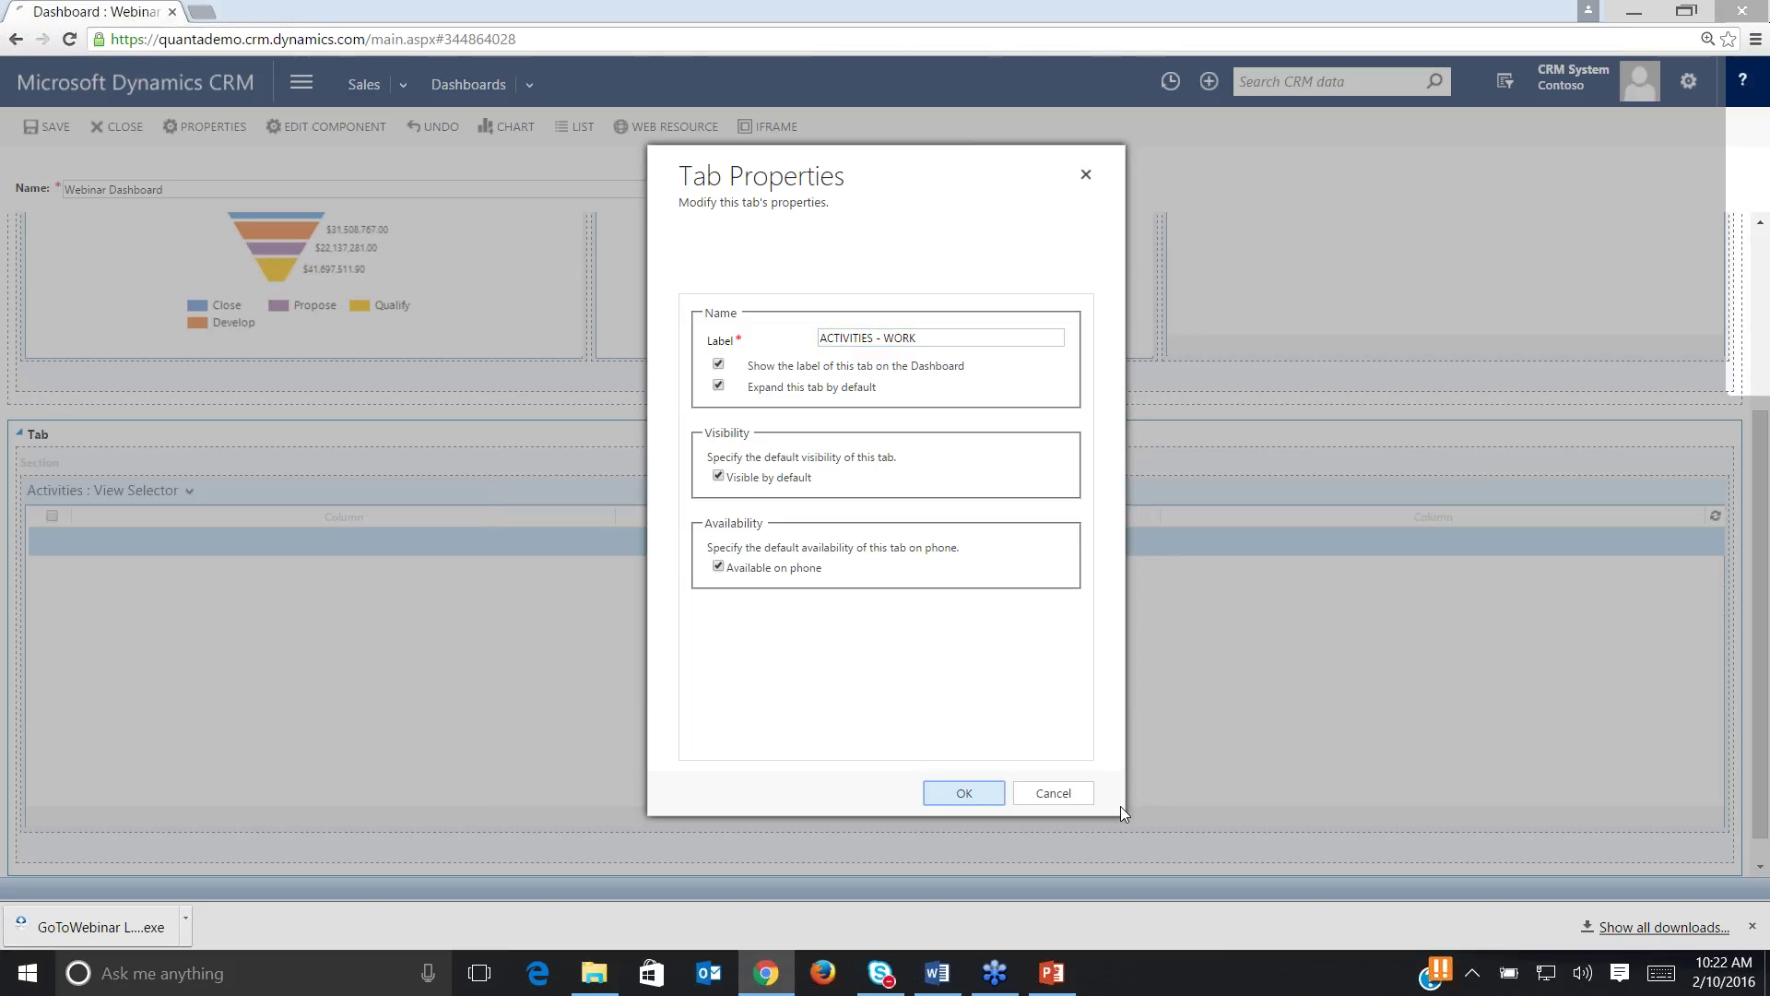
key("Return")
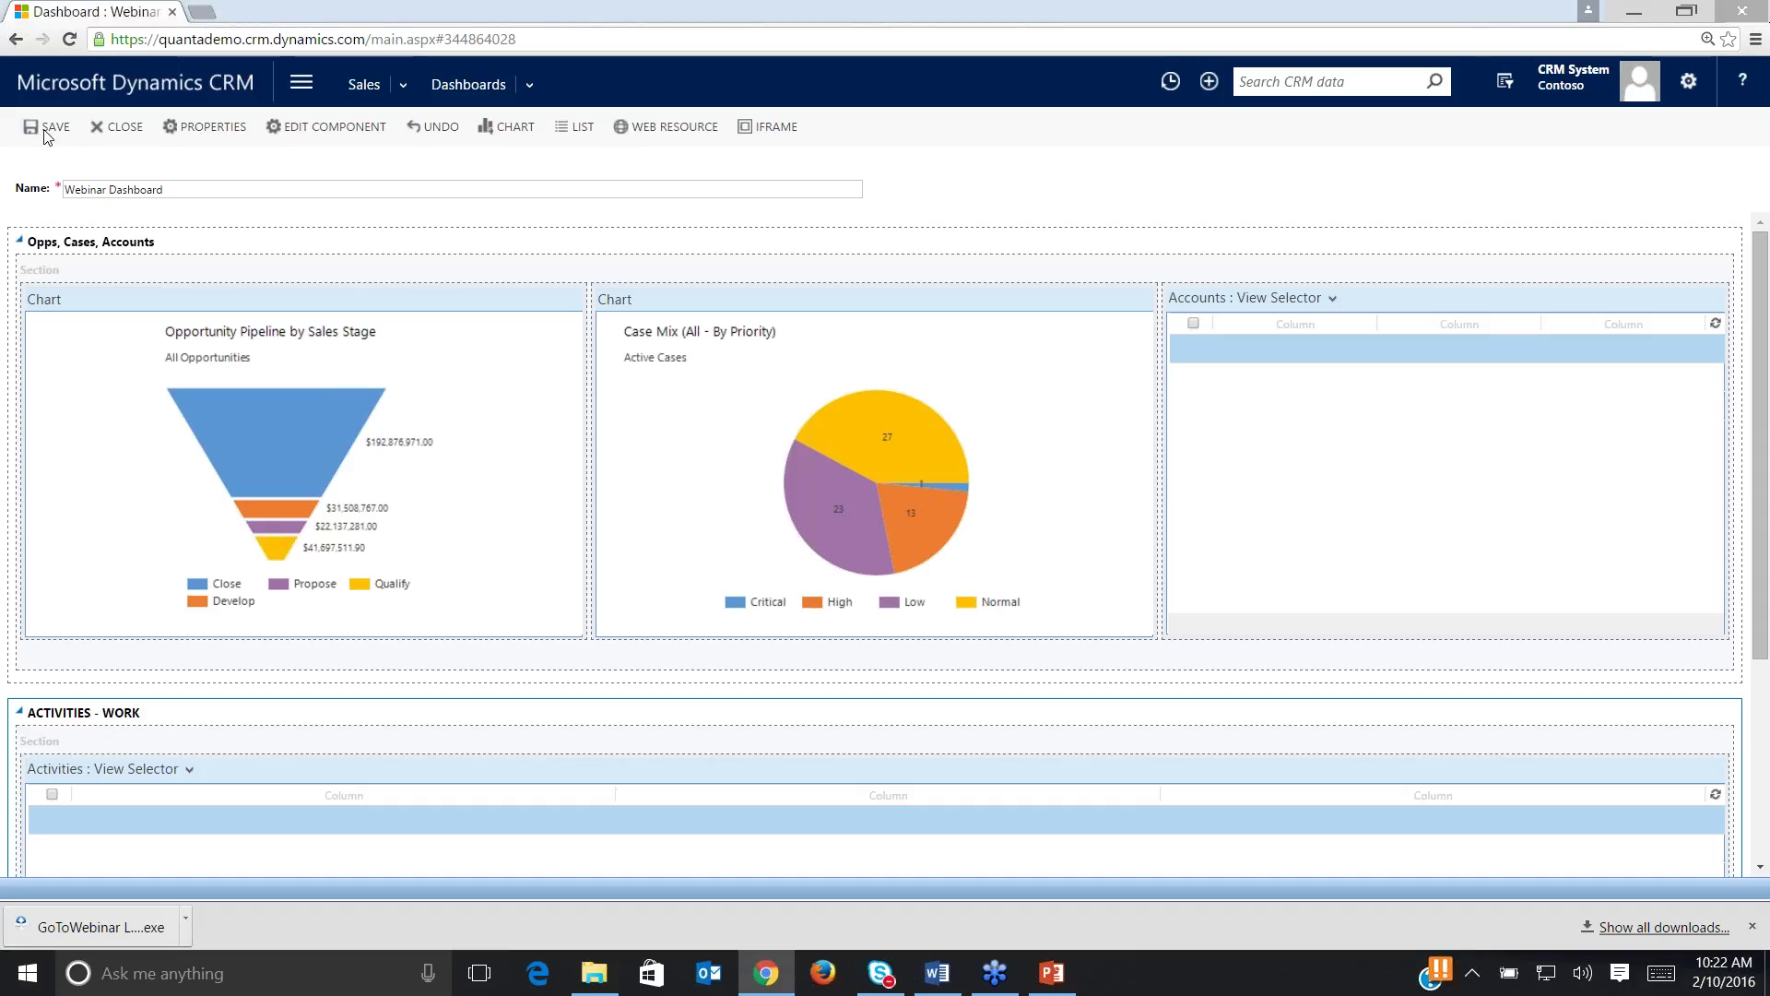
left_click(46, 134)
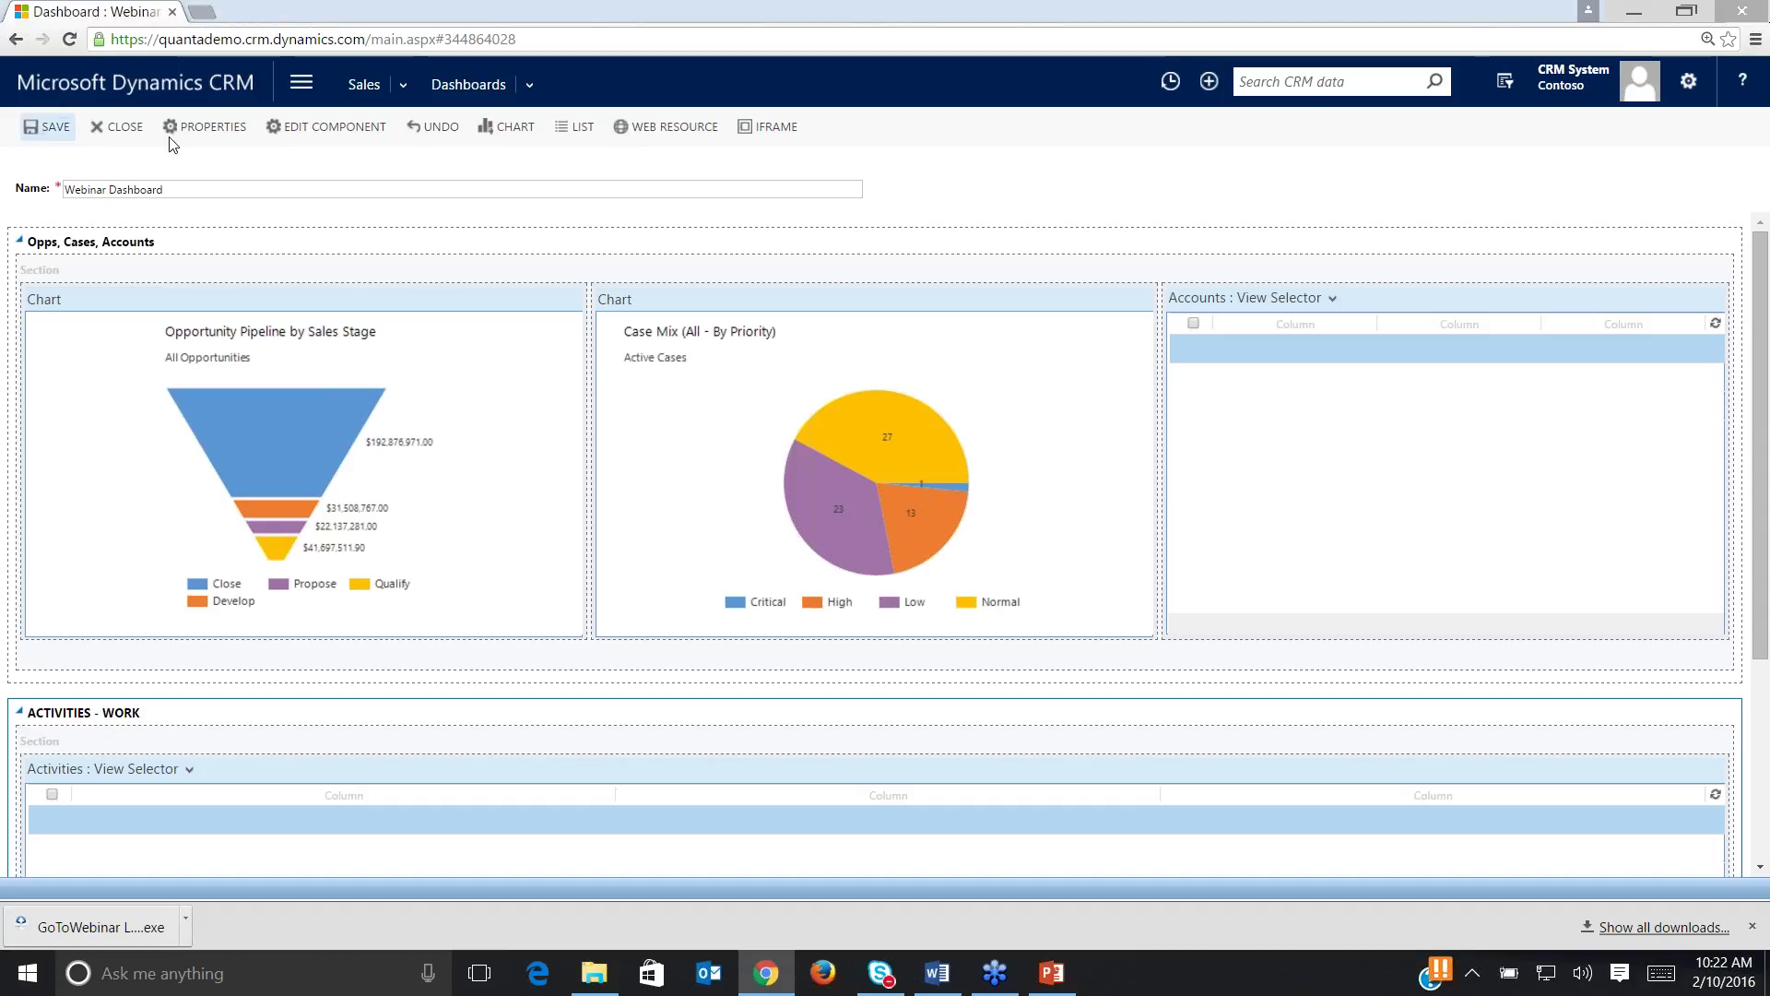
left_click(118, 127)
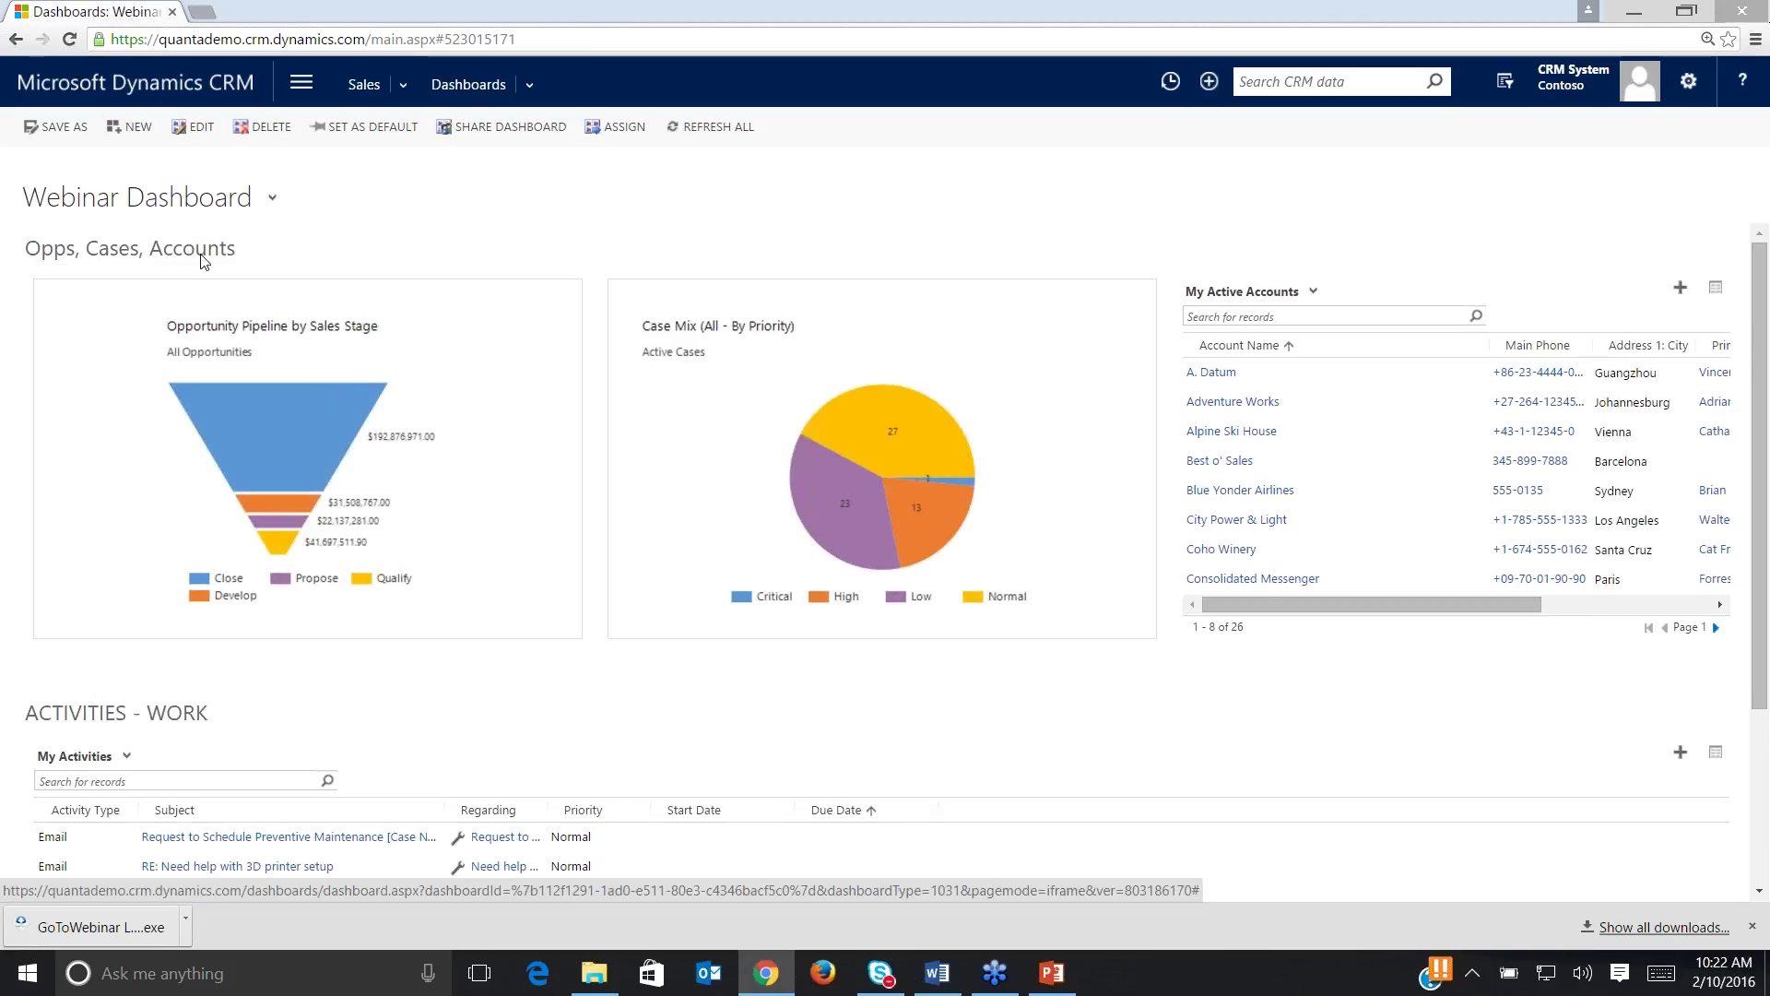
Review the relabelled tabs on the saved dashboard and the view choices of the My Activities list.
scroll(421, 511, "down", 3)
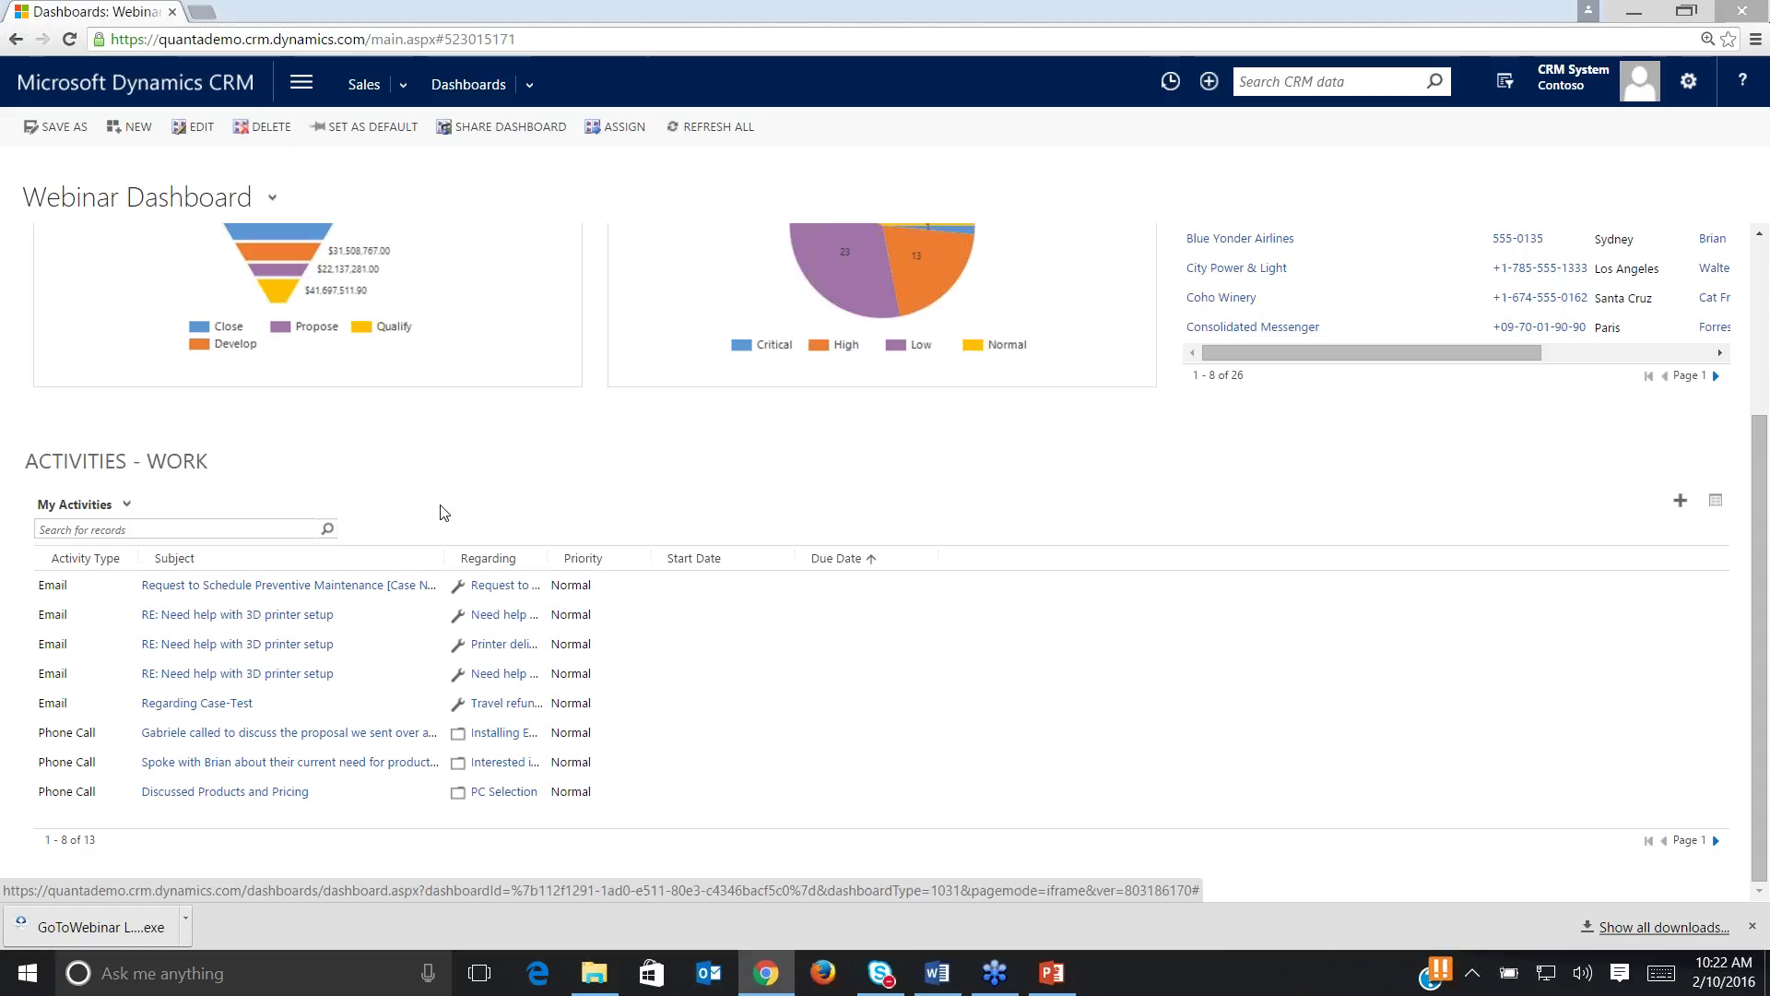
scroll(163, 323, "up", 3)
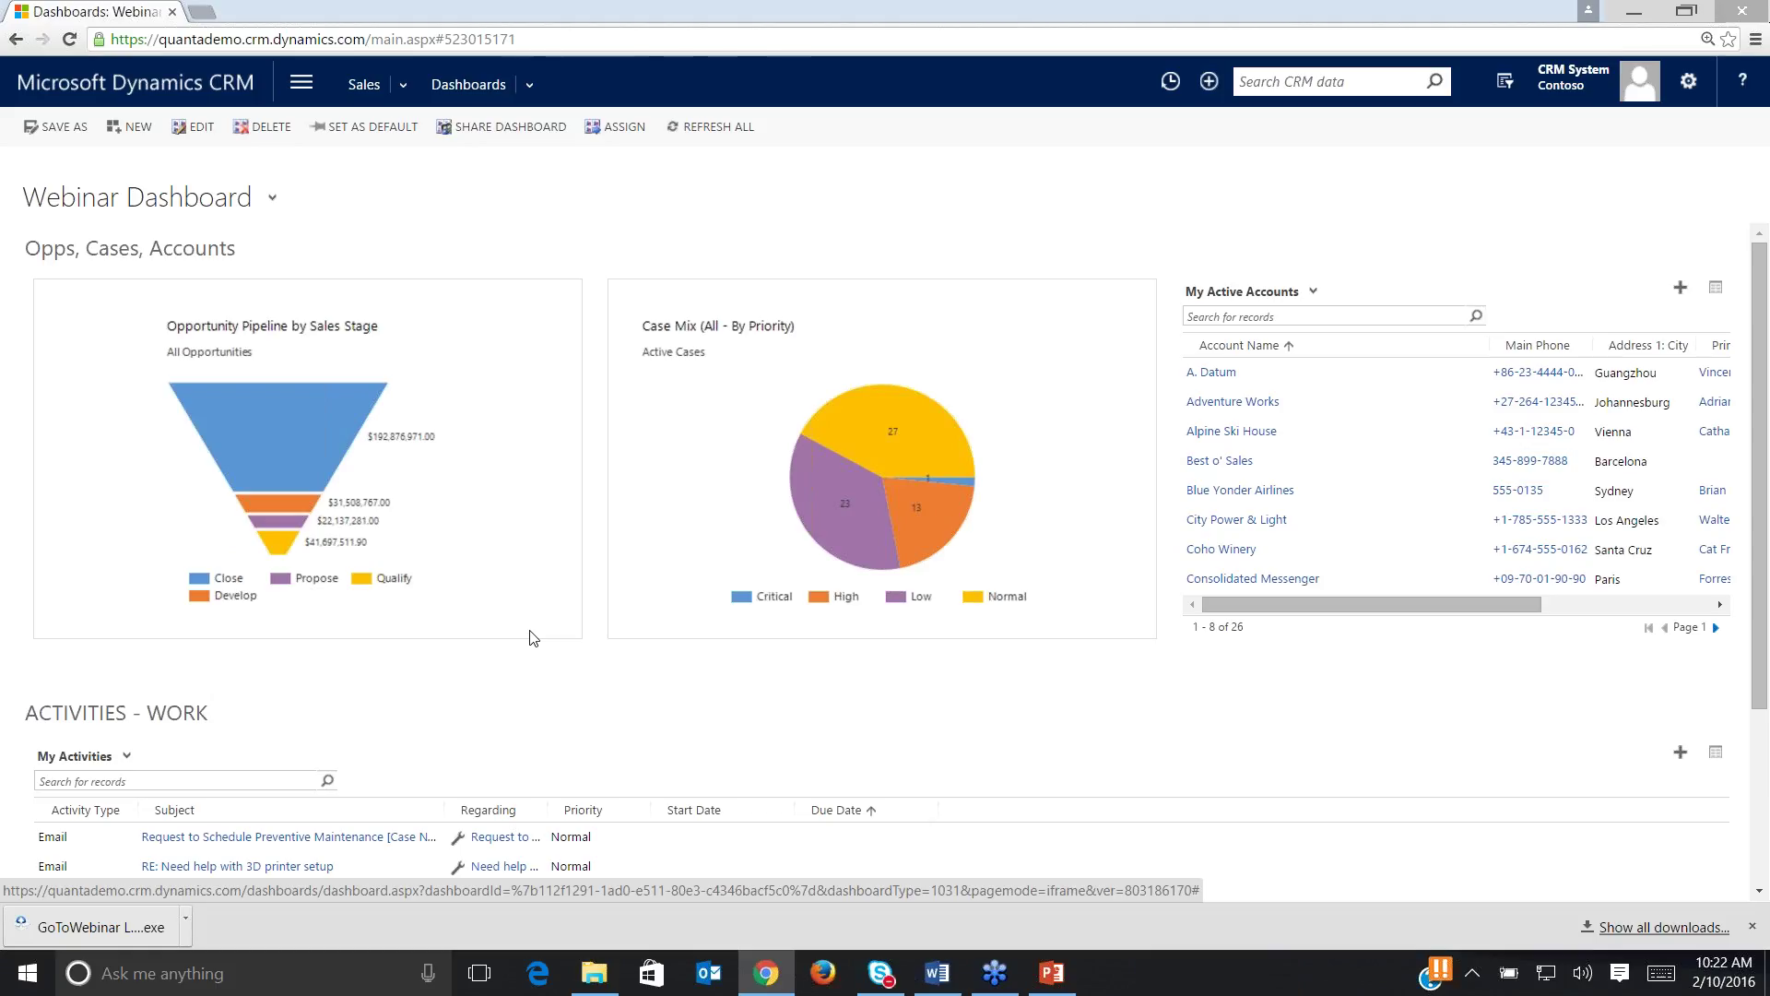
scroll(392, 628, "down", 1)
scroll(392, 628, "down", 2)
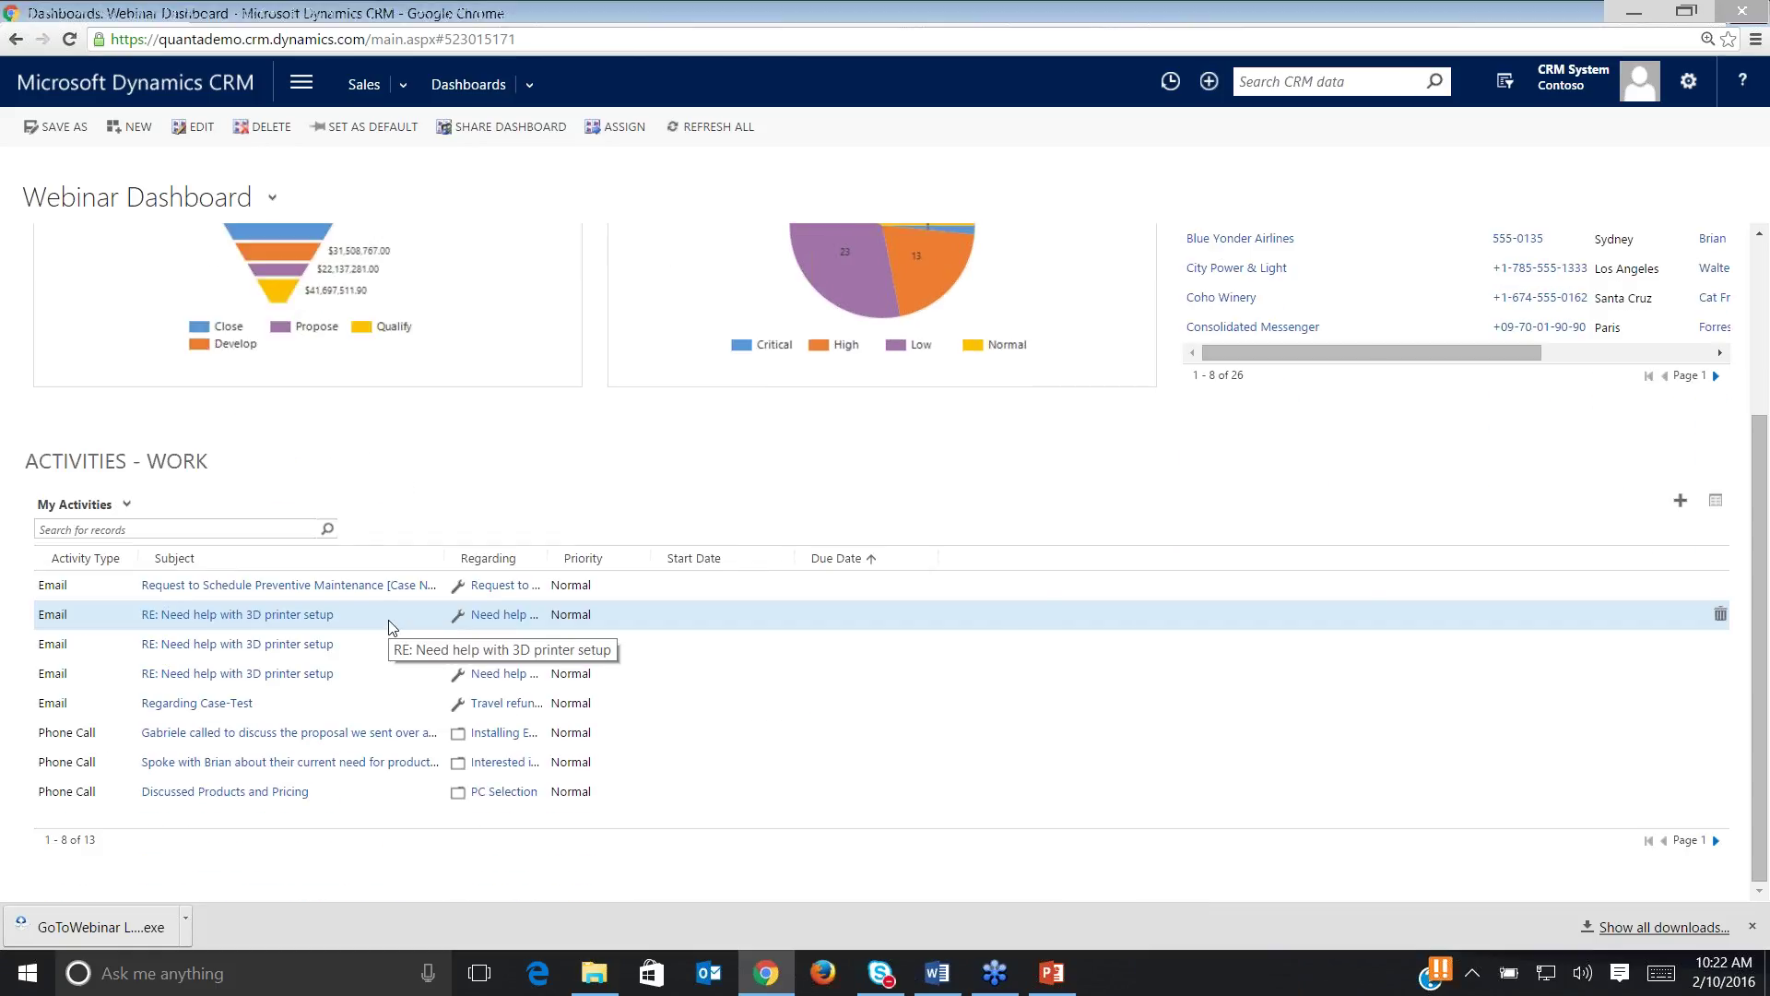
left_click(127, 508)
left_click(128, 508)
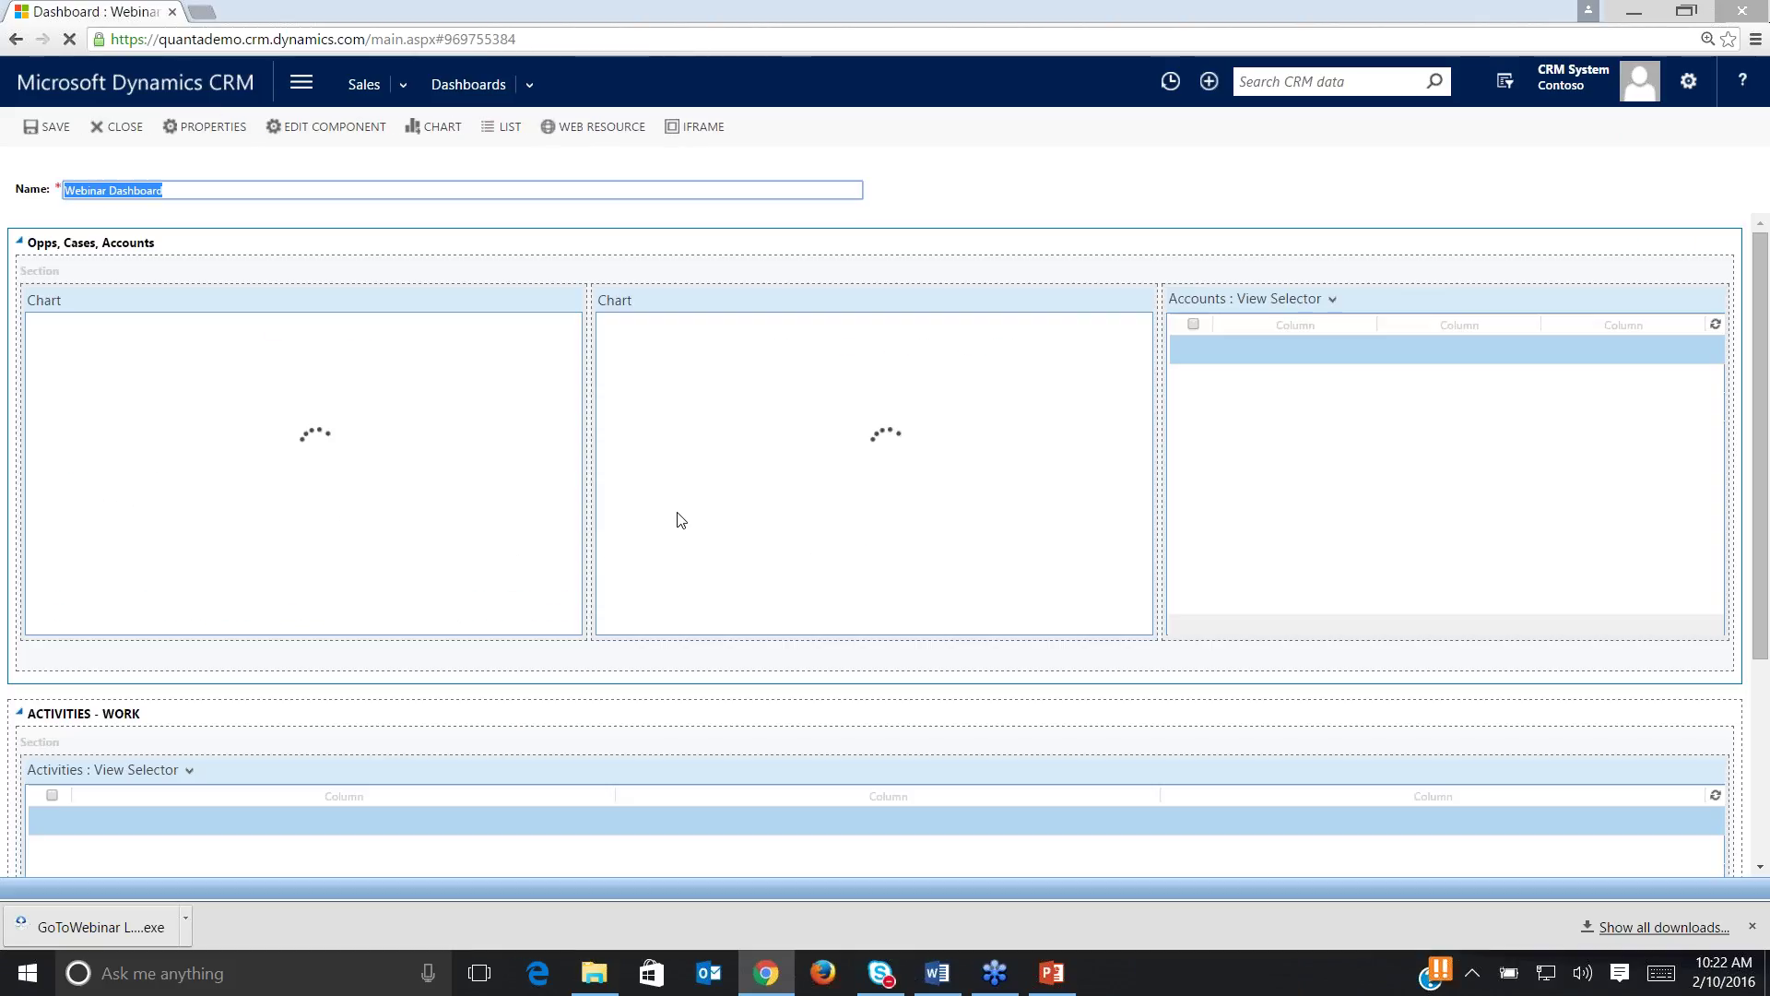
Examine the default view choices in the activities list's component properties, then close the properties and the dashboard editor without changes.
scroll(589, 578, "down", 3)
left_click(126, 477)
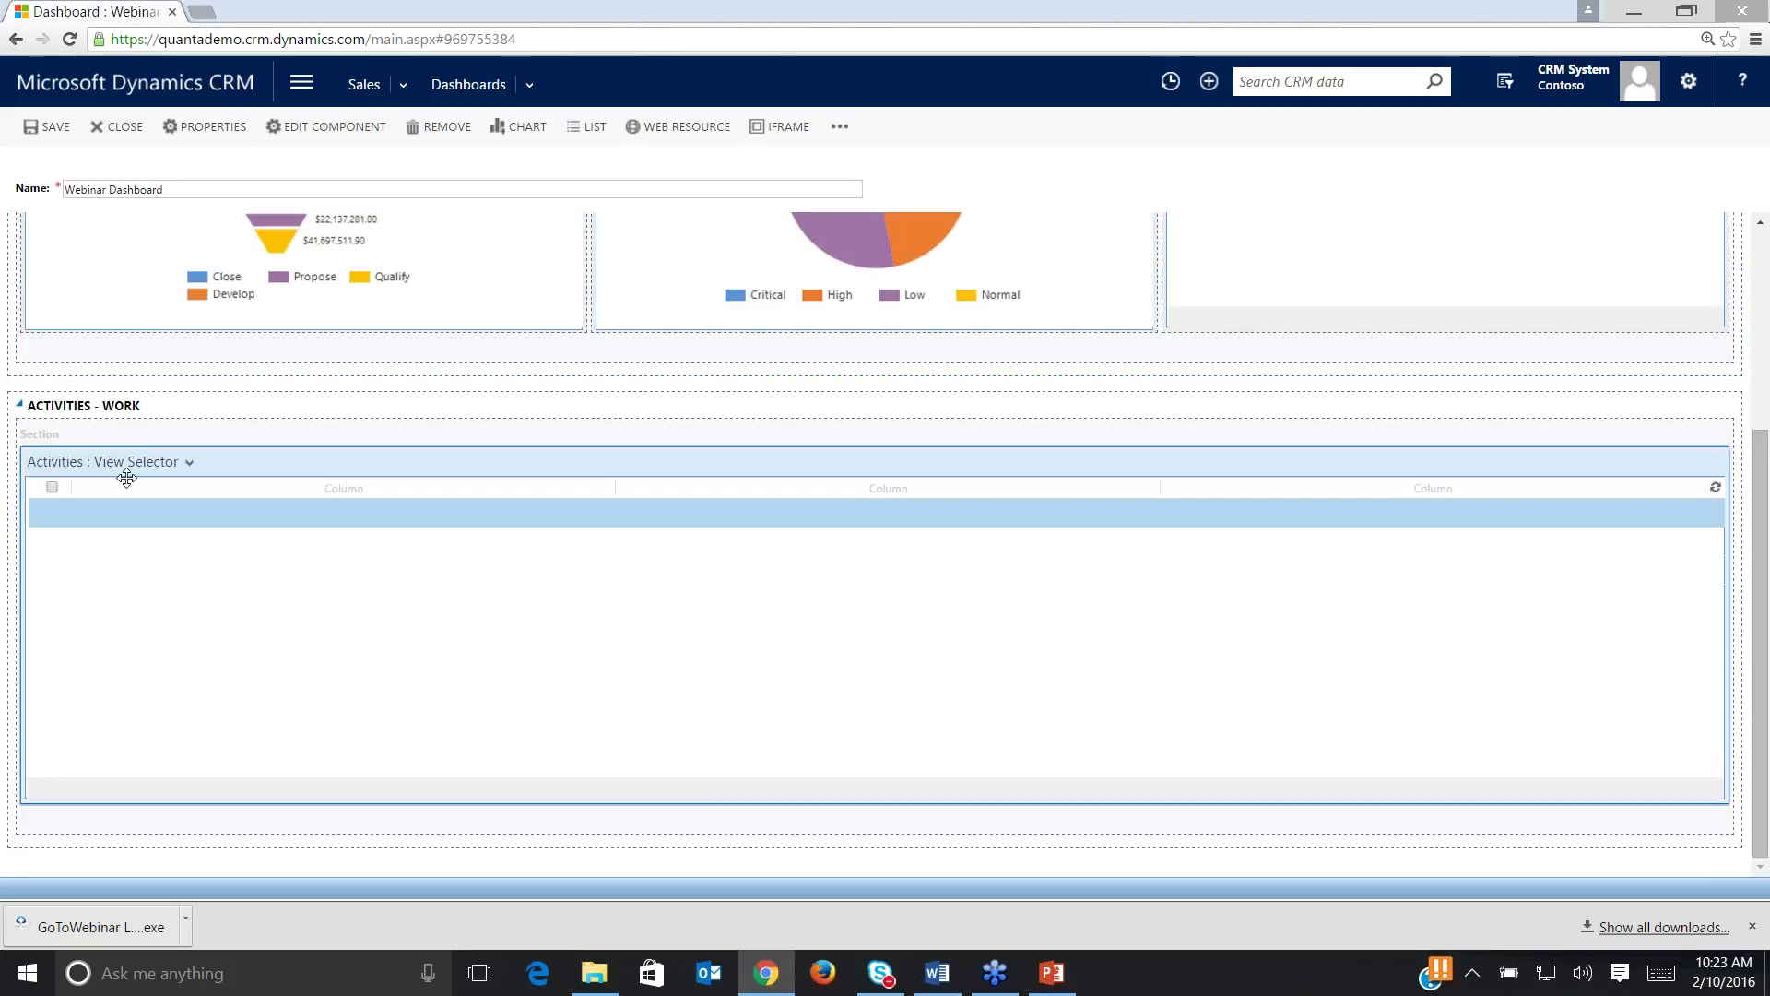
left_click(332, 128)
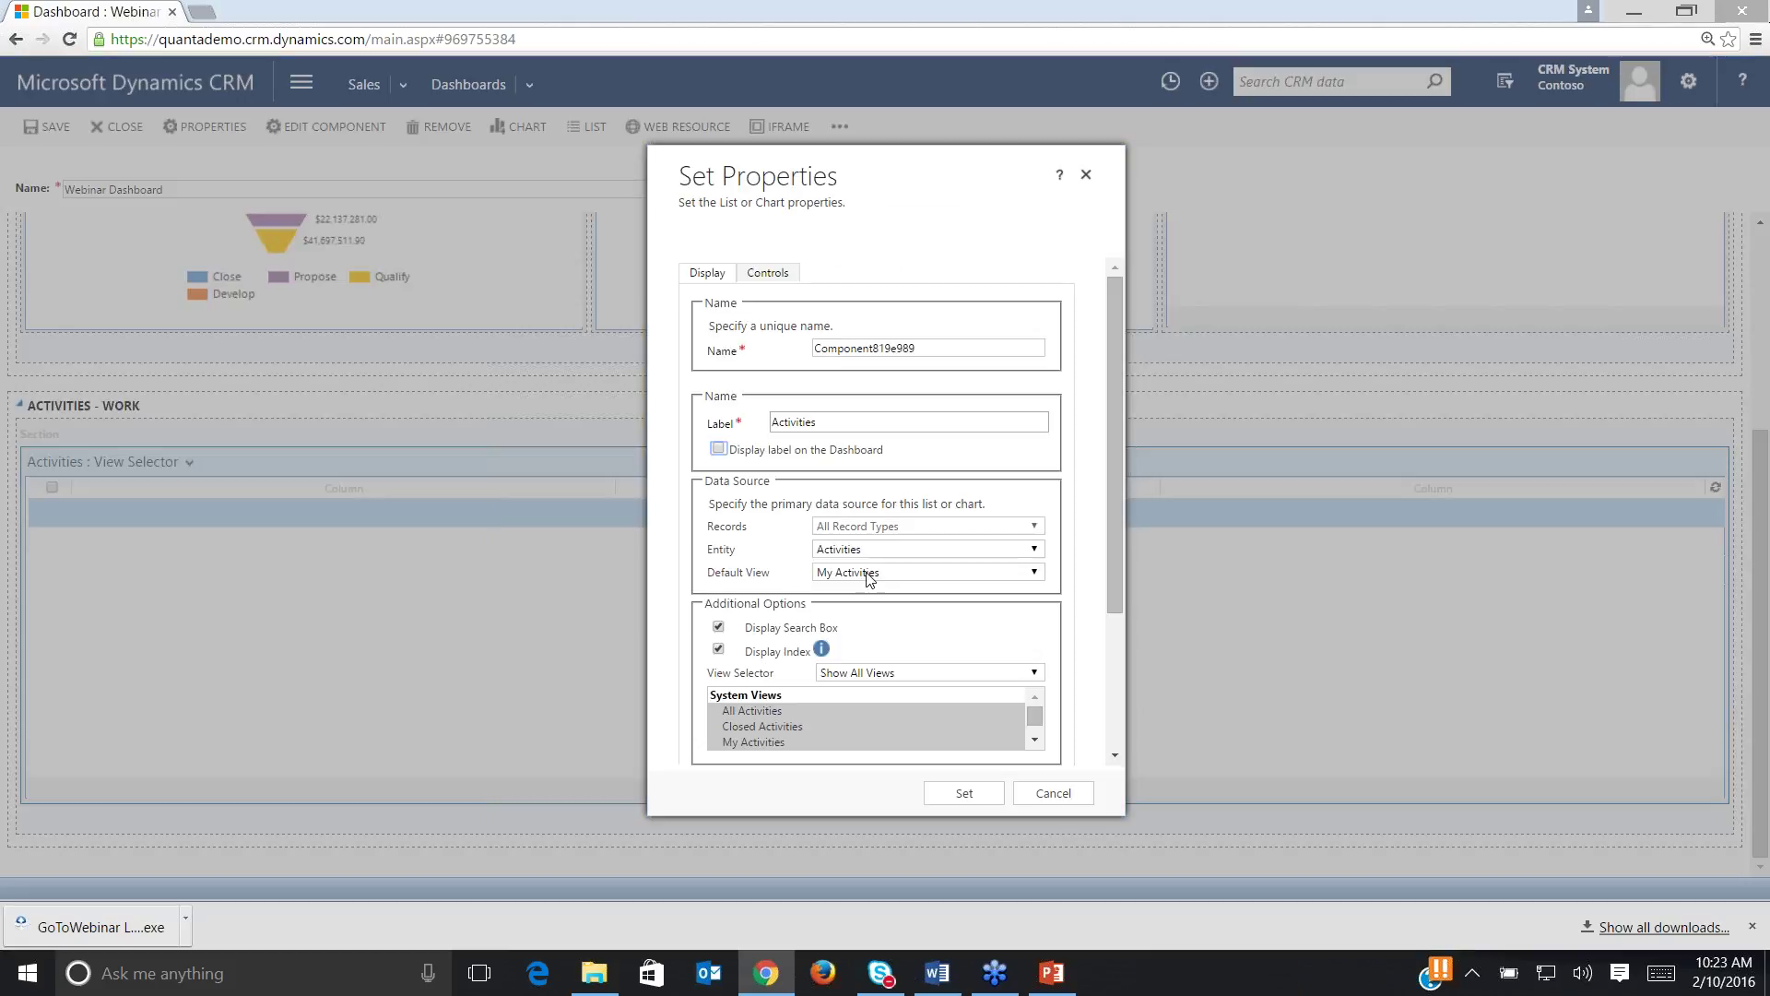
left_click(1029, 573)
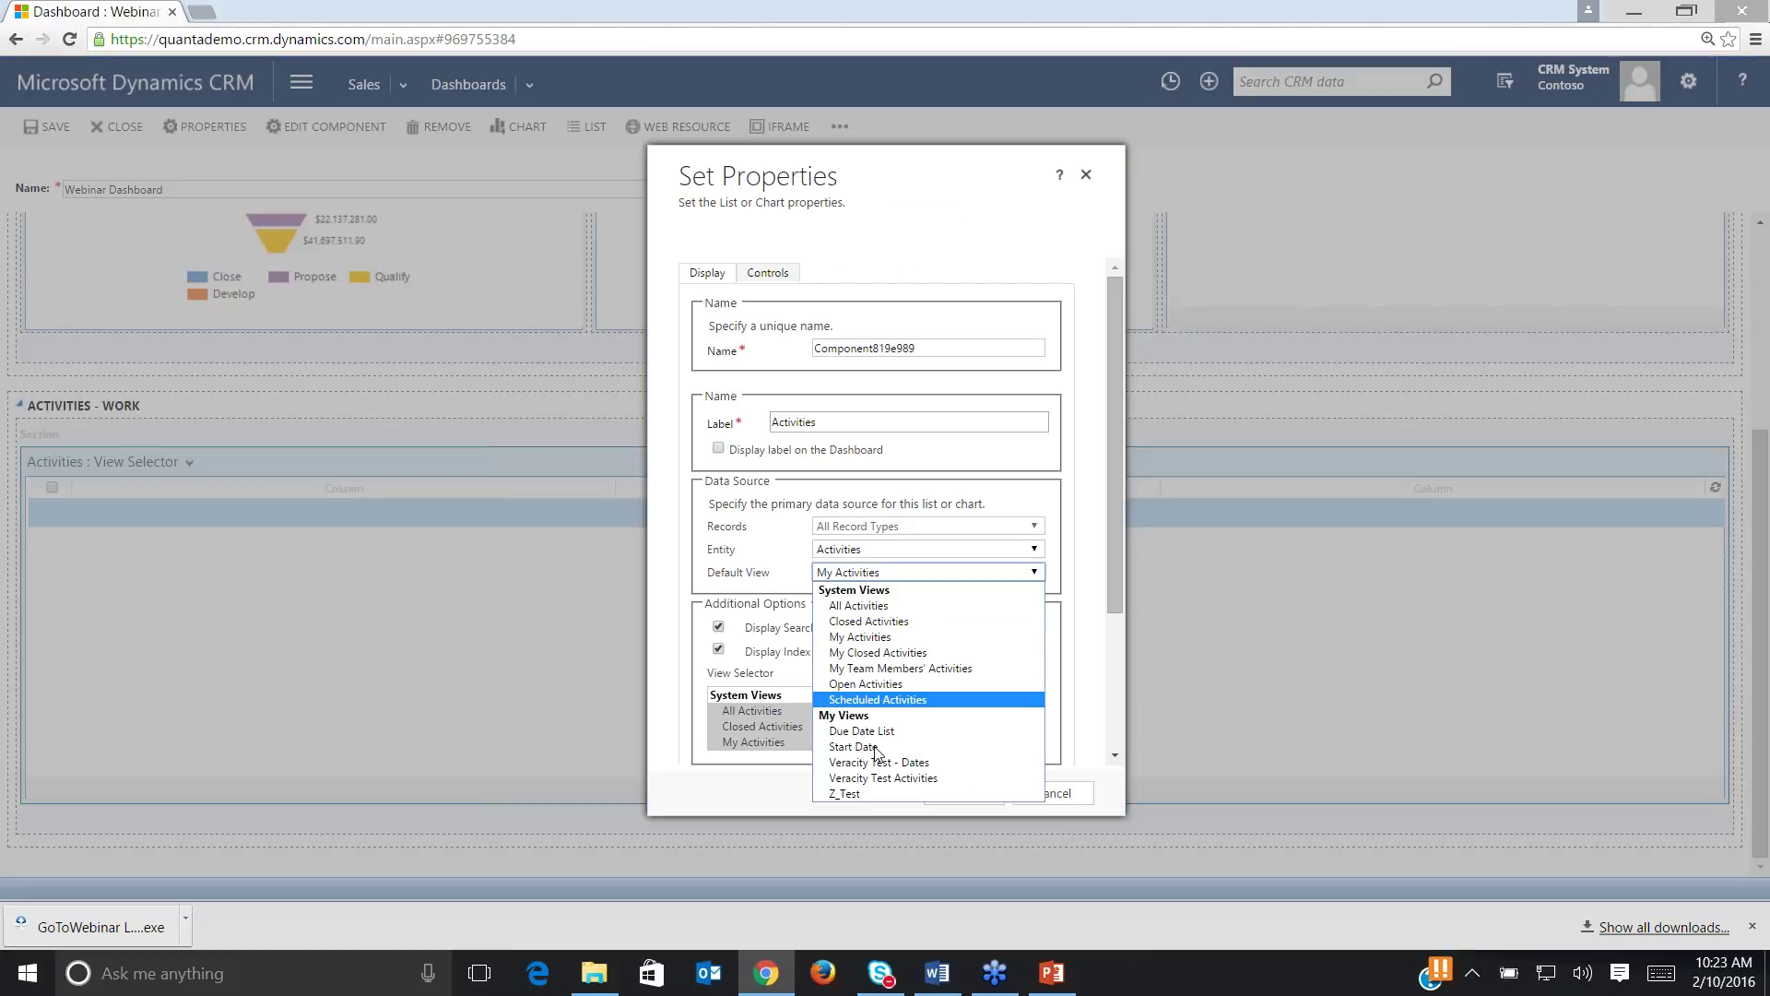
key("Down")
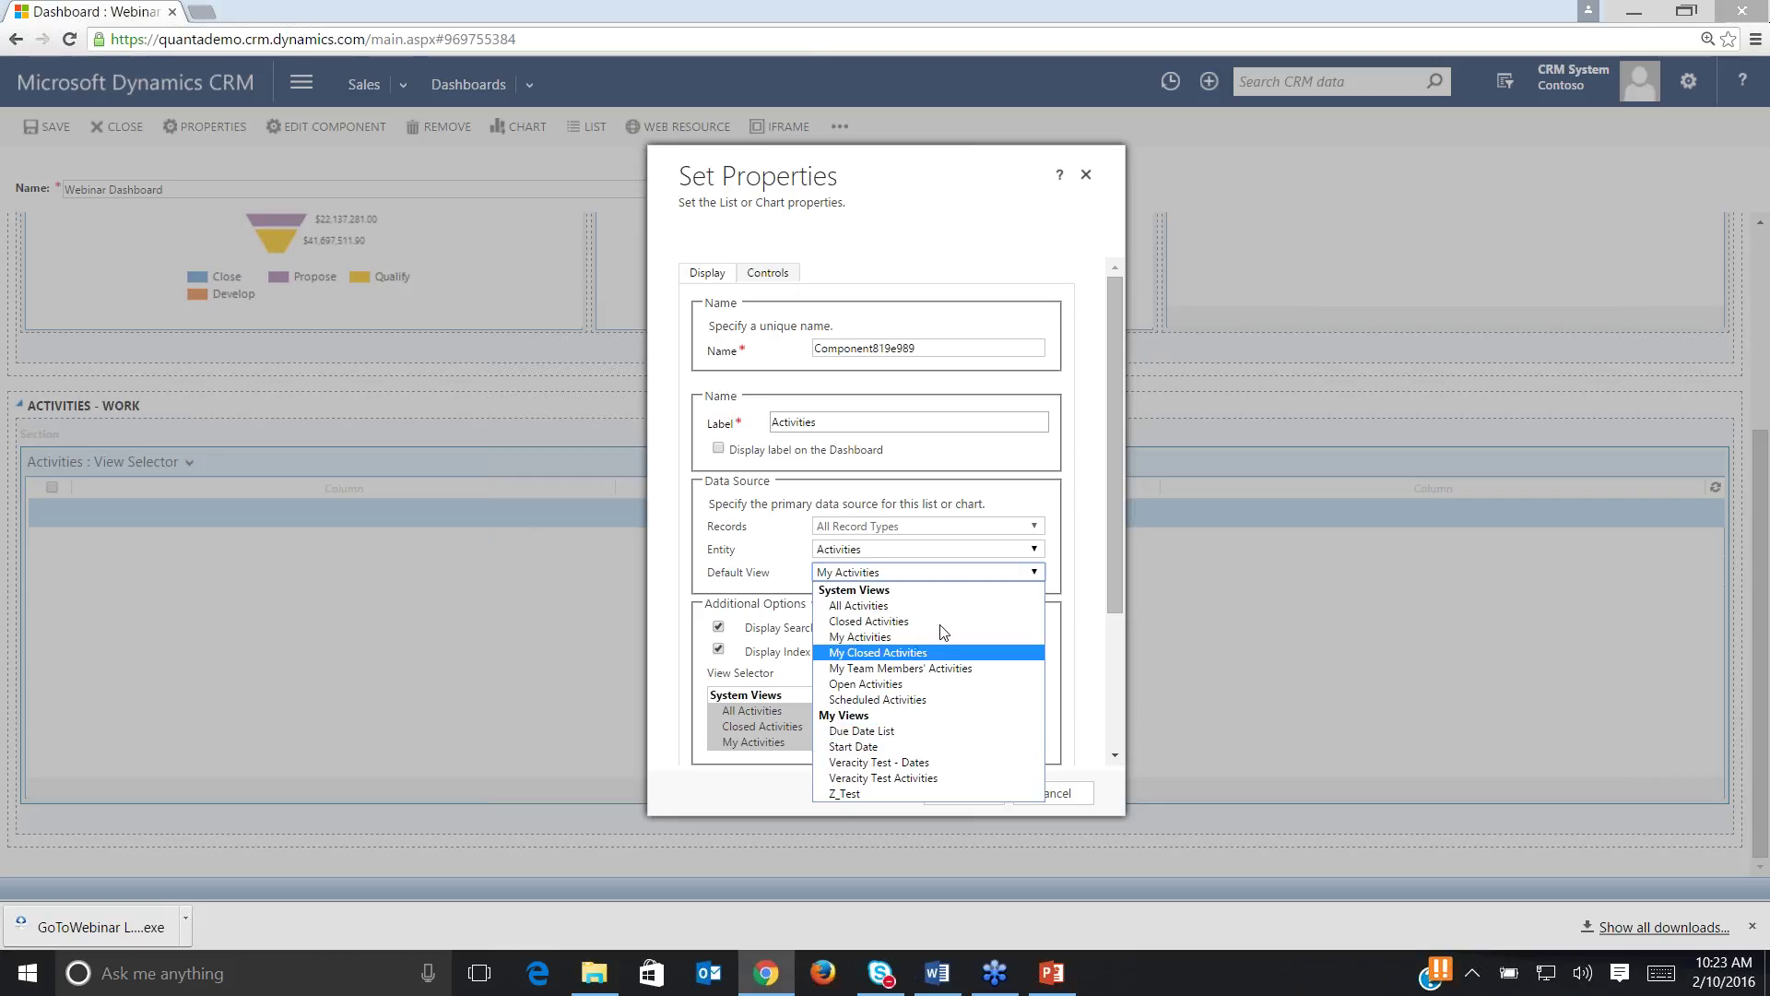
left_click(1086, 175)
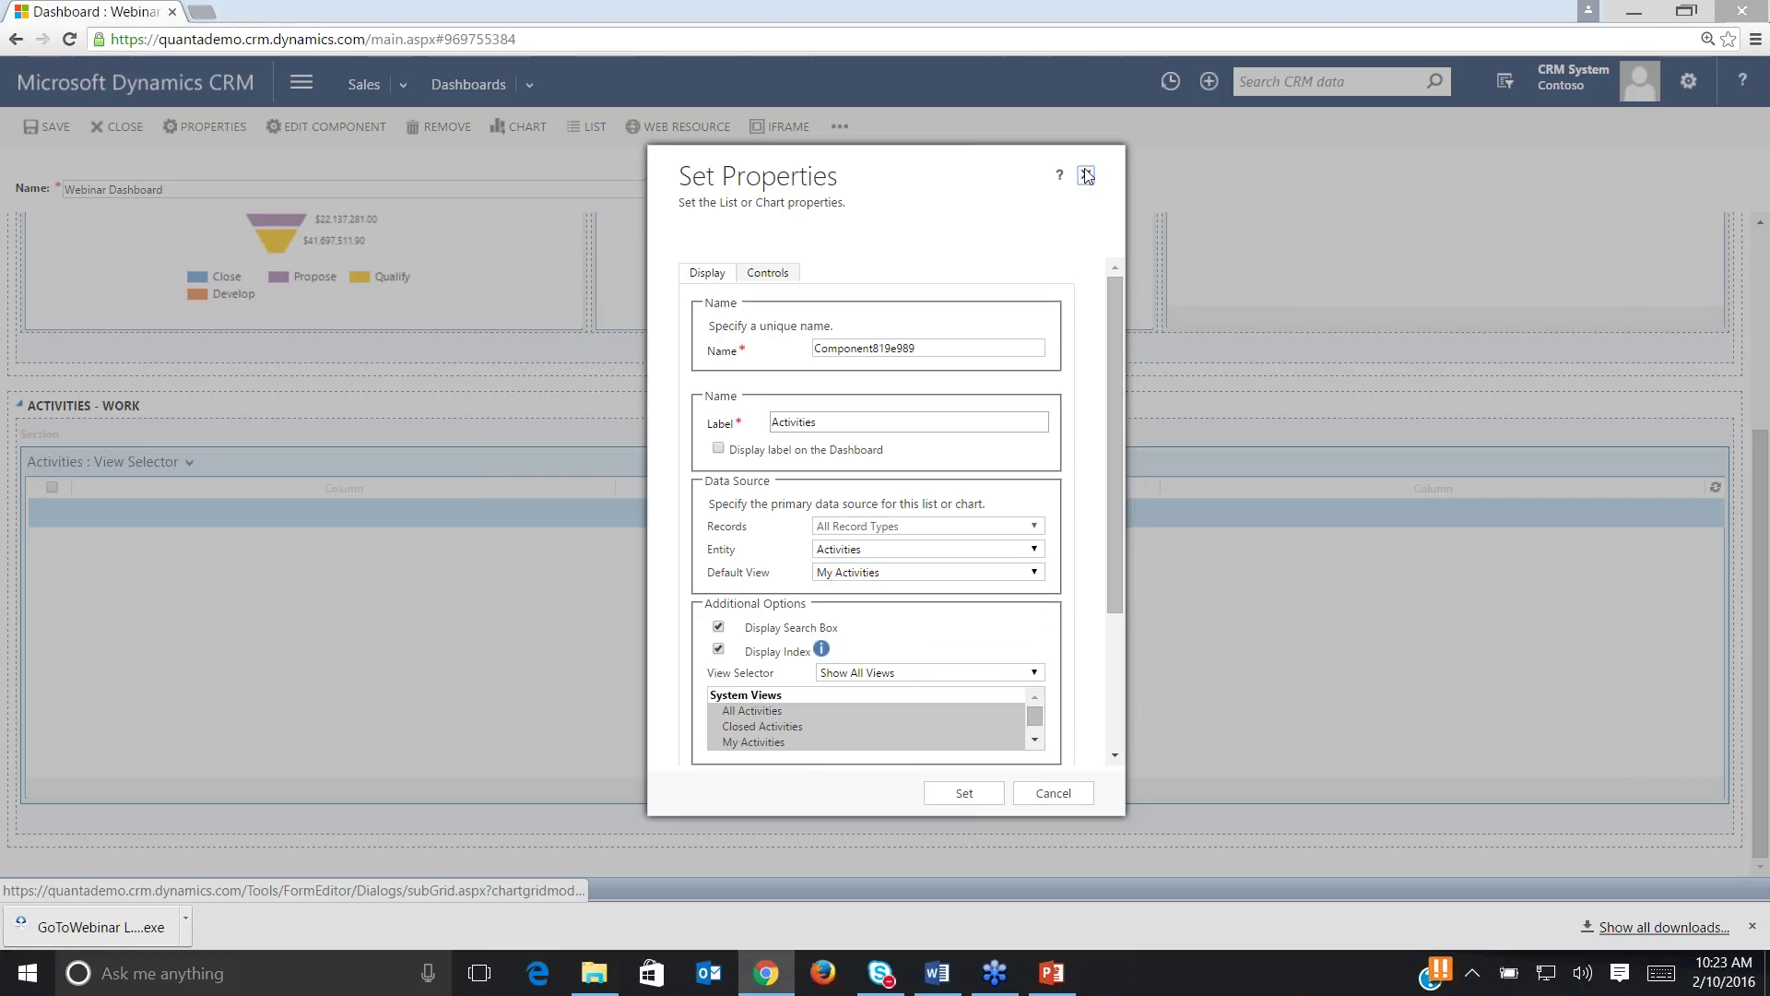
left_click(1086, 175)
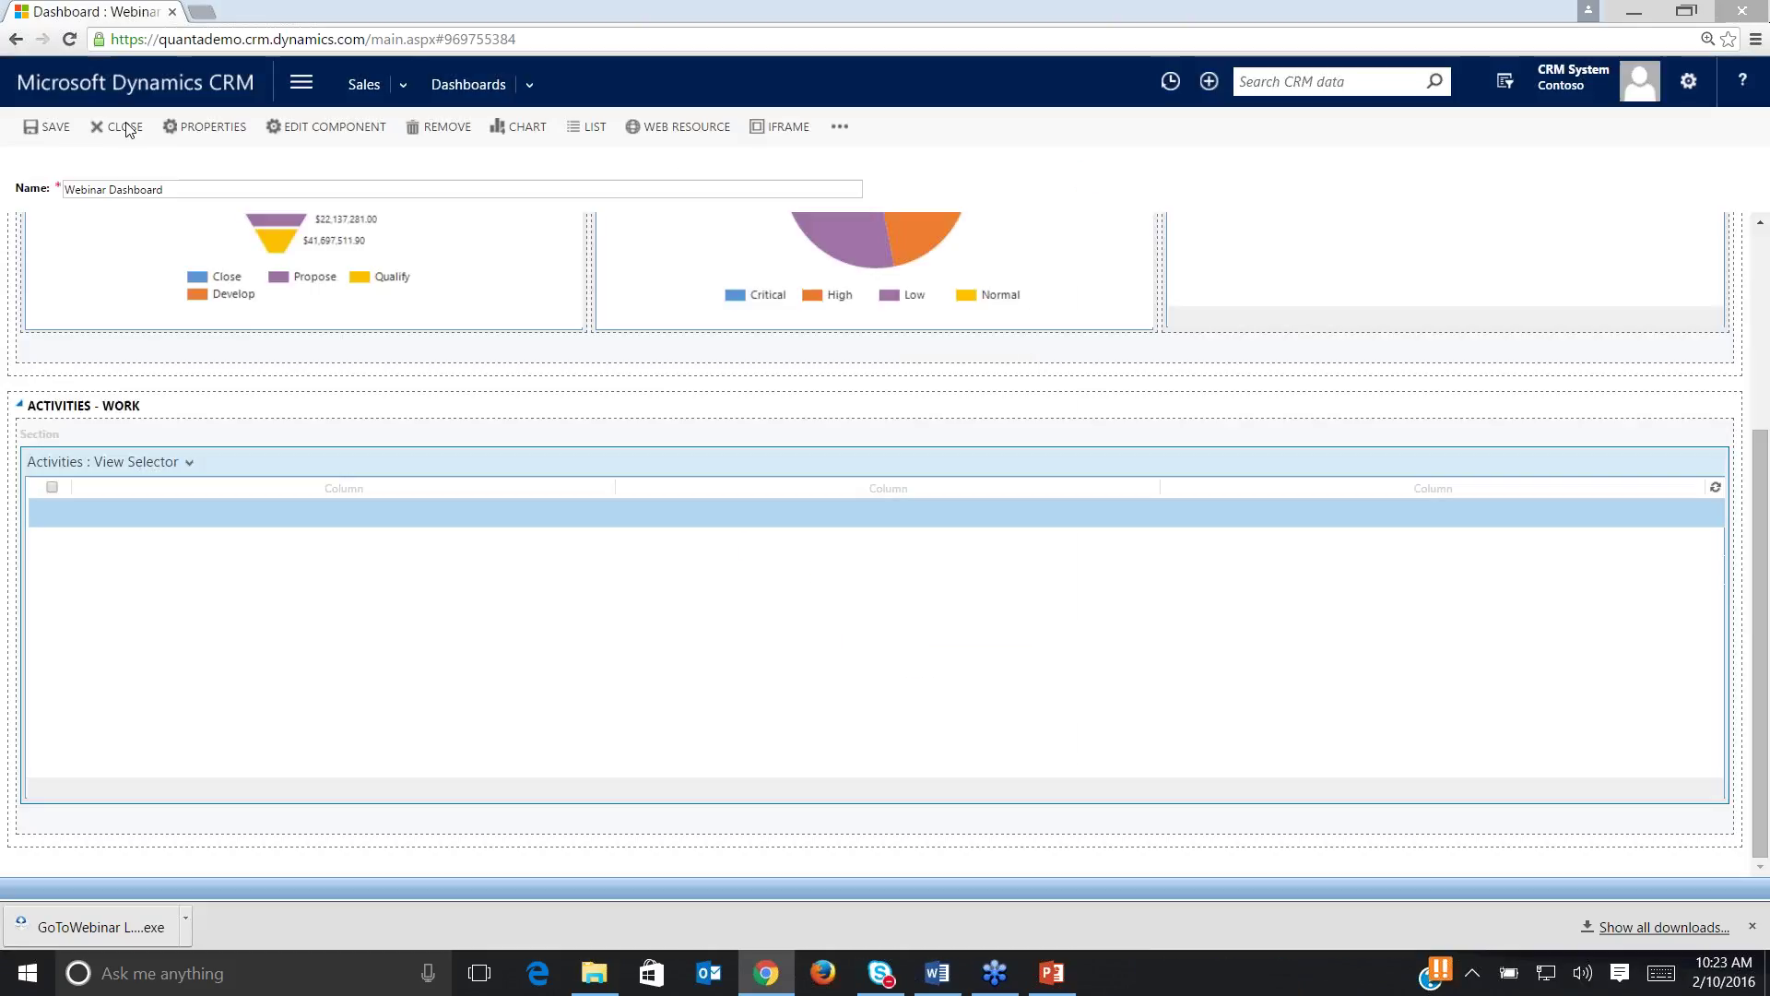
left_click(127, 129)
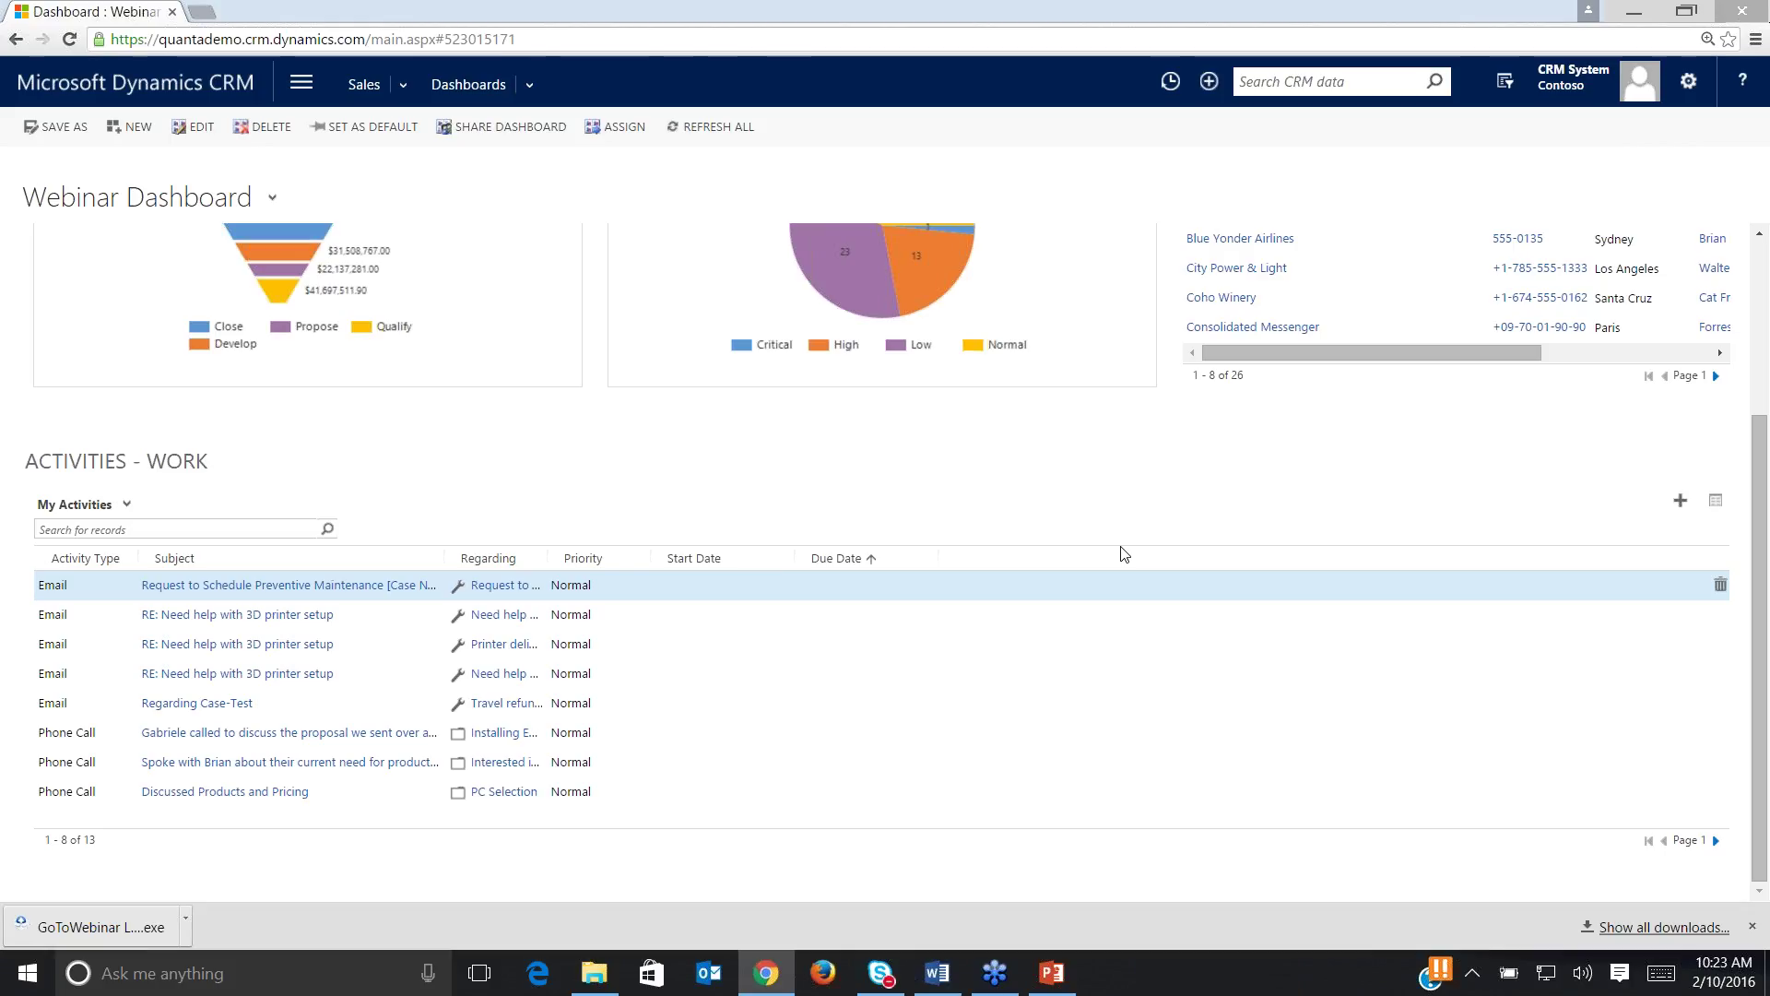
scroll(1125, 553, "up", 3)
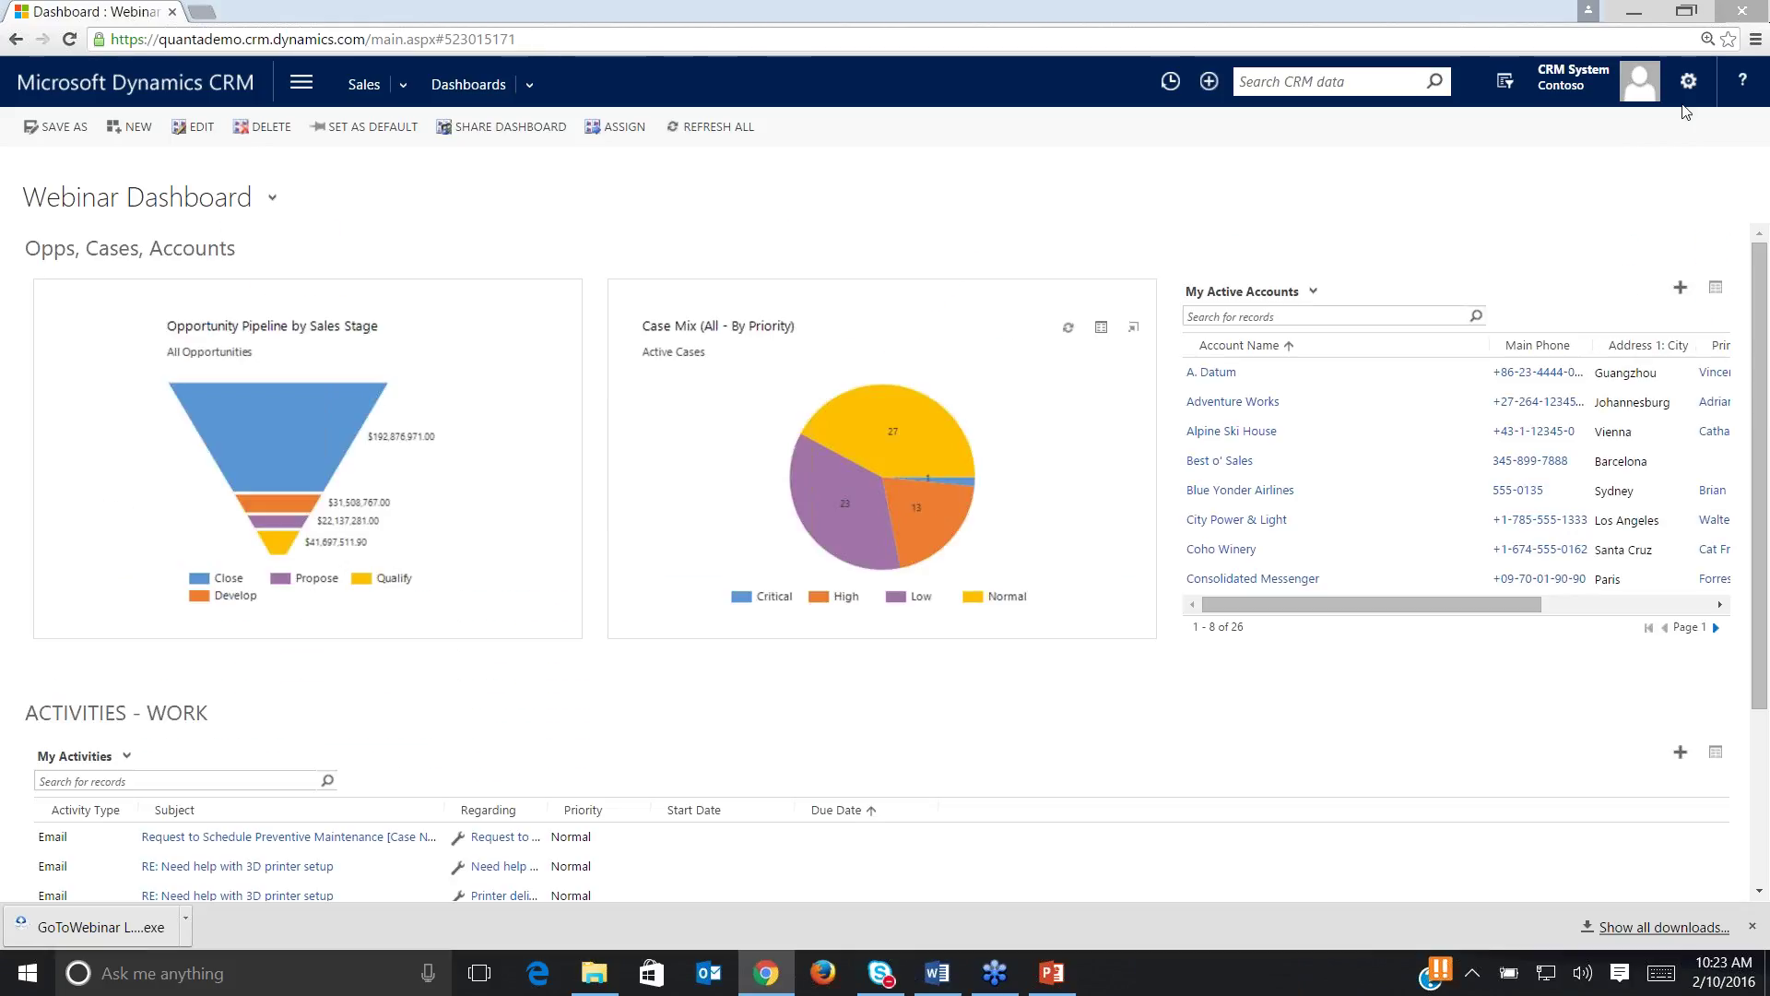
Open Advanced Find, look for Activities and load the saved My Activities view.
left_click(1506, 83)
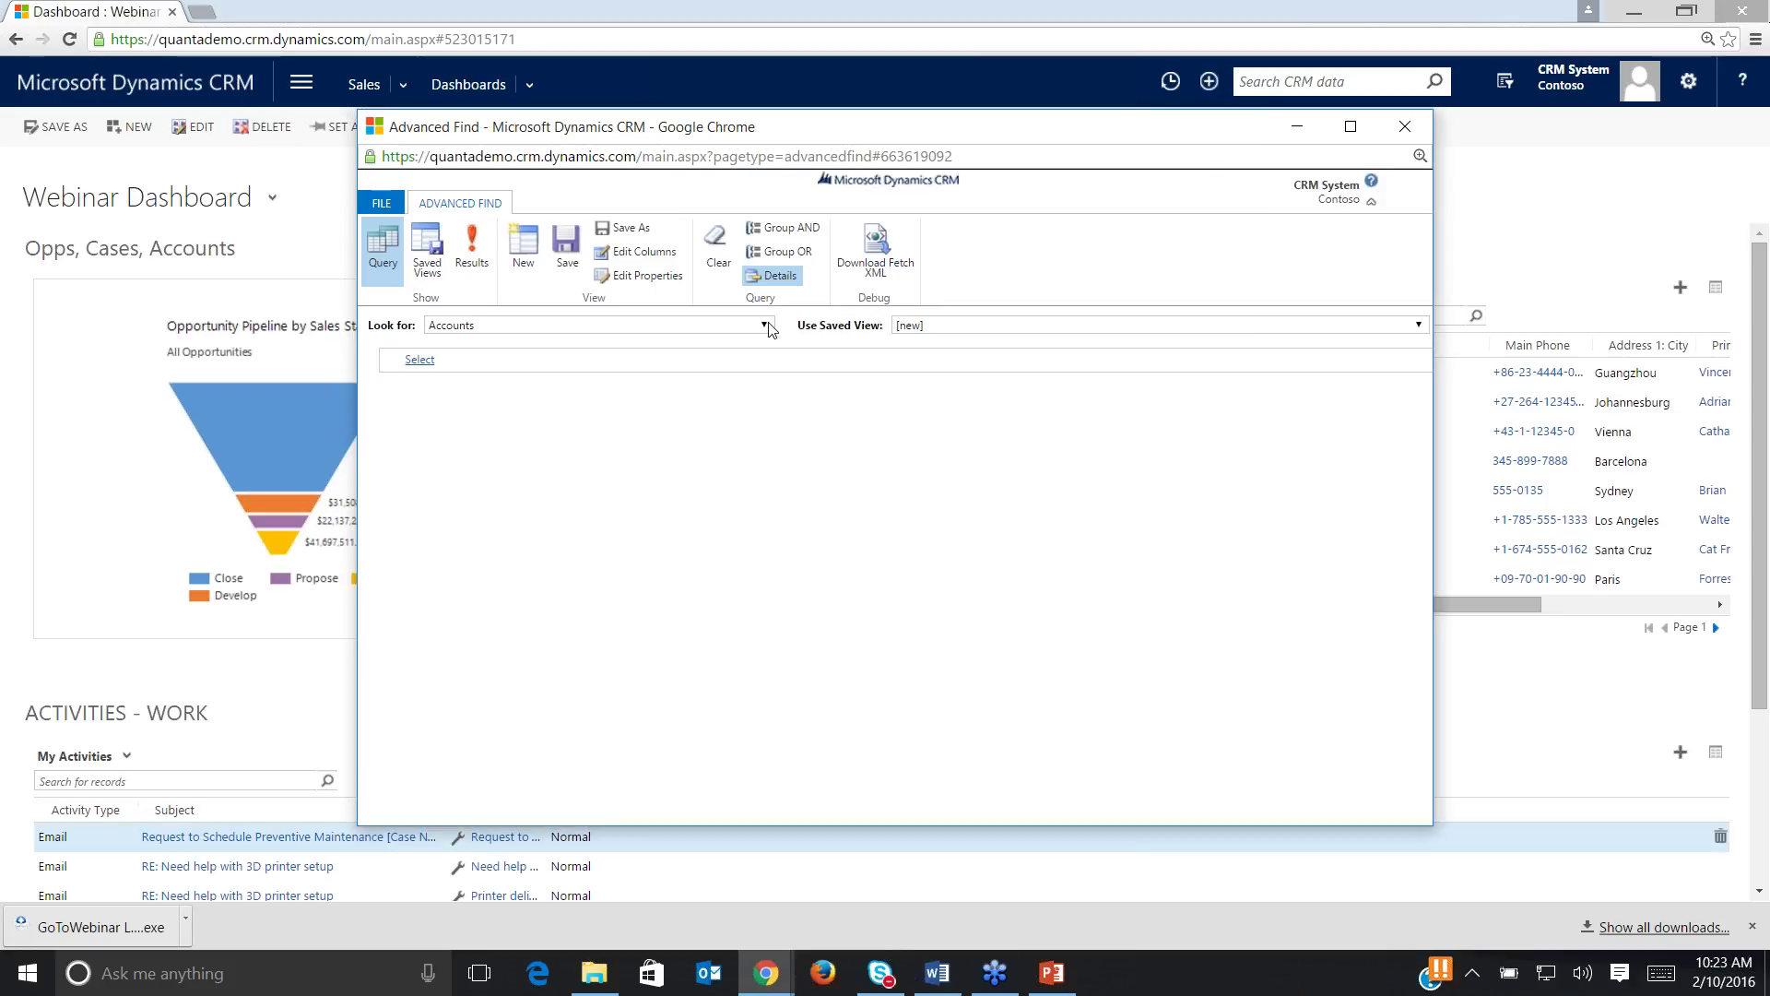
left_click(766, 326)
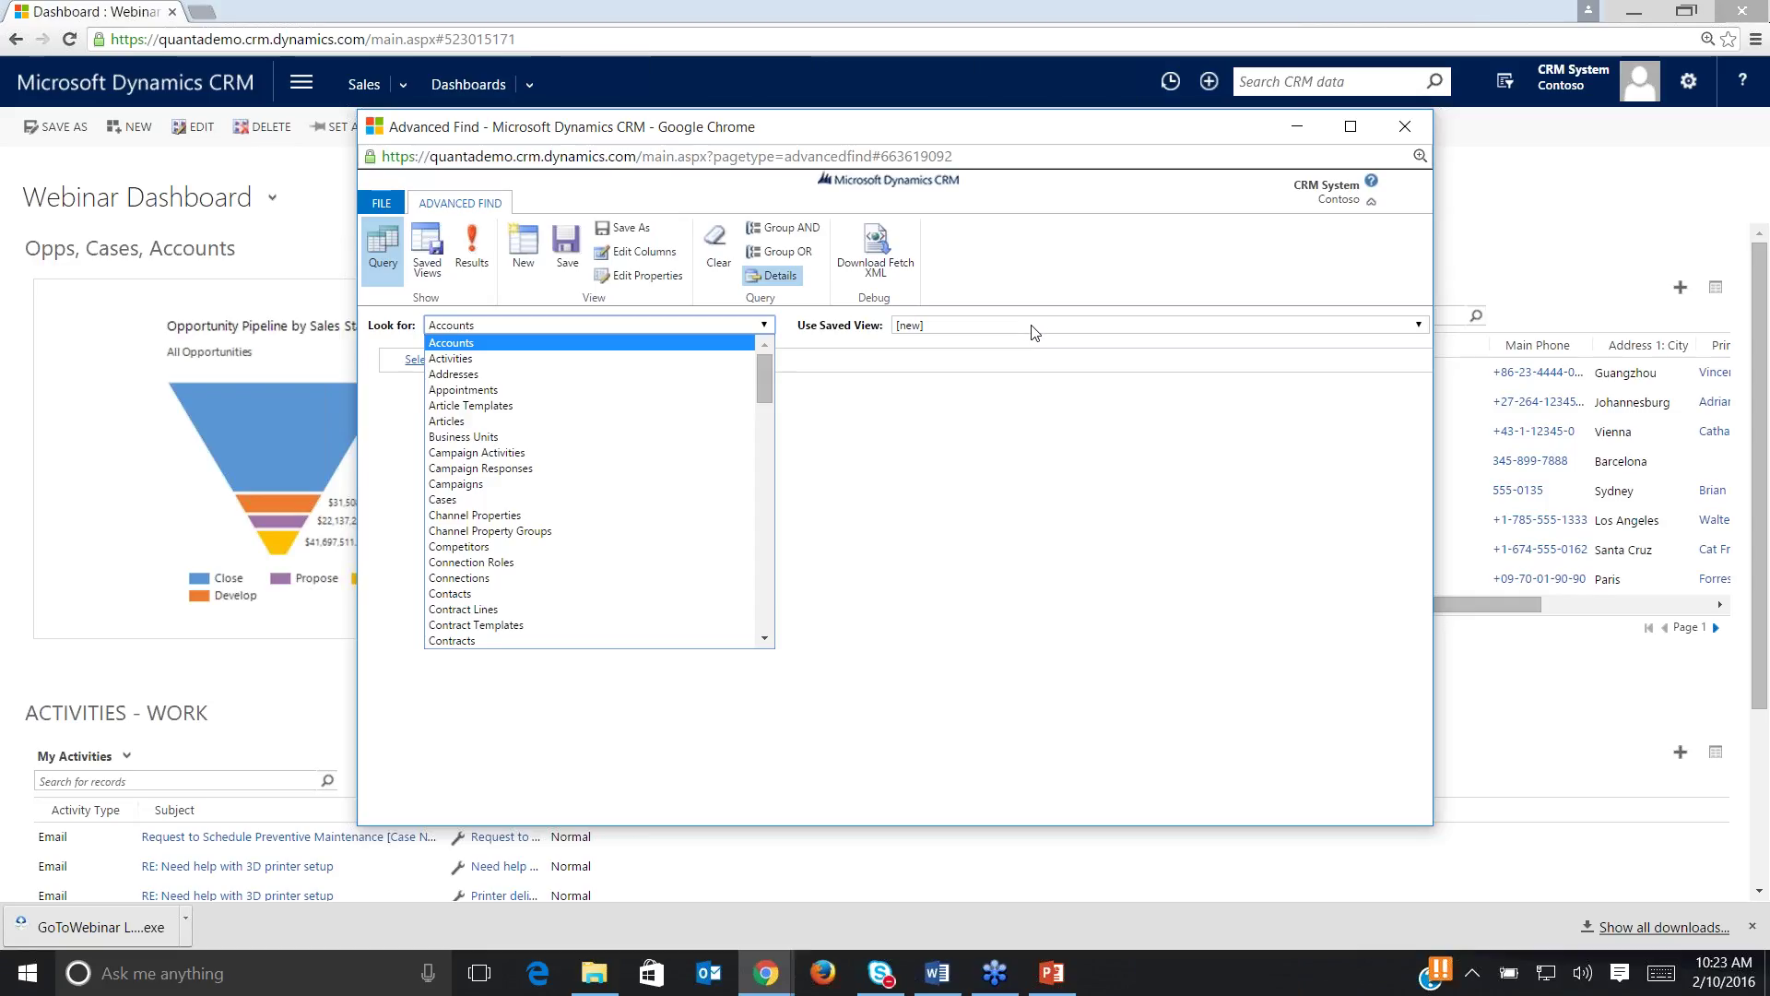
left_click(435, 359)
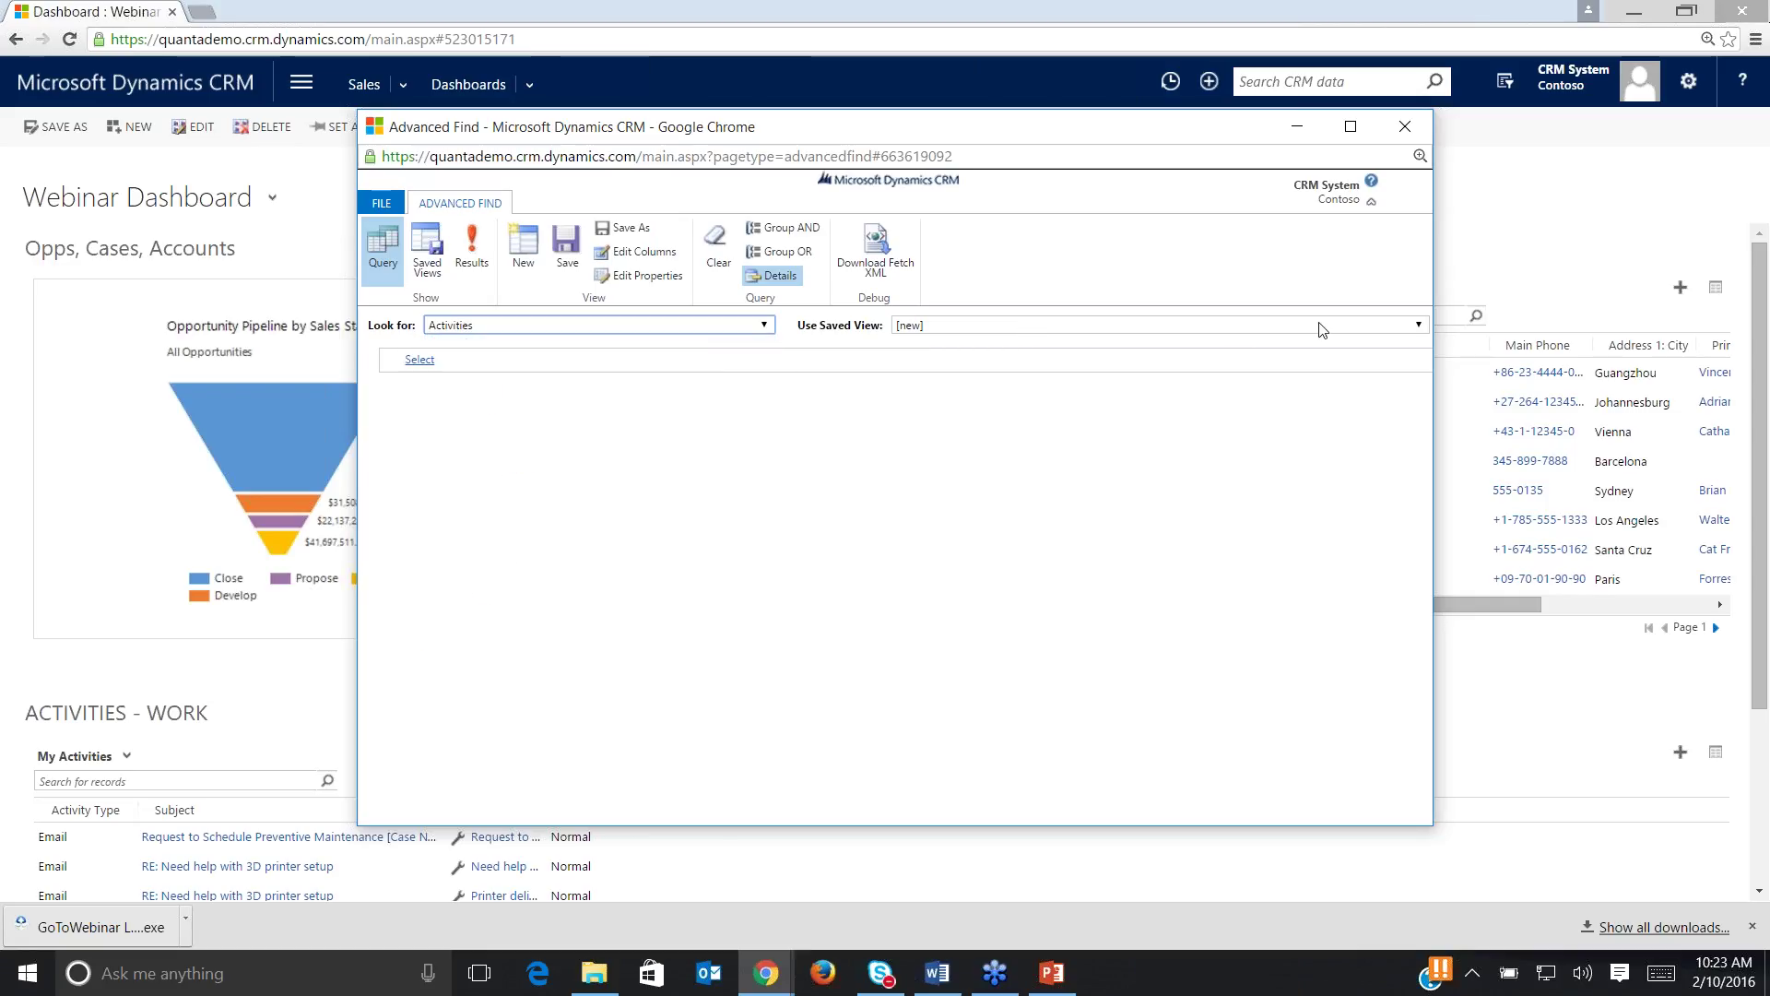
left_click(1418, 326)
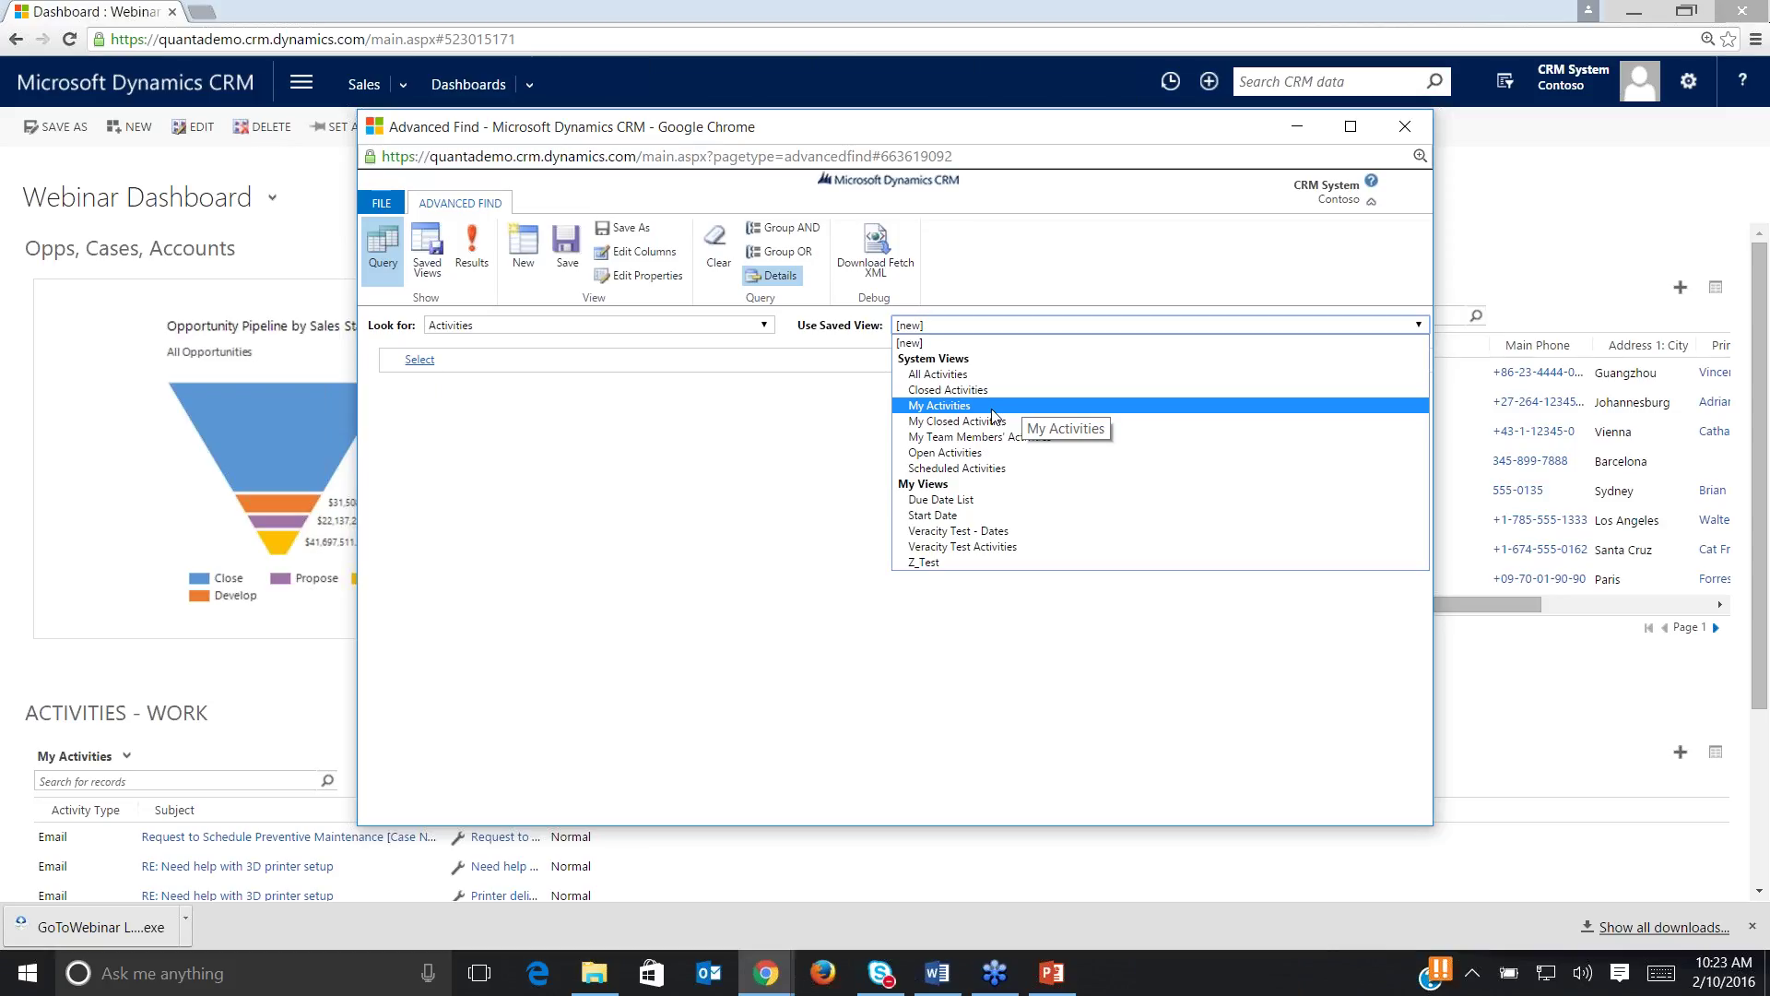
left_click(992, 406)
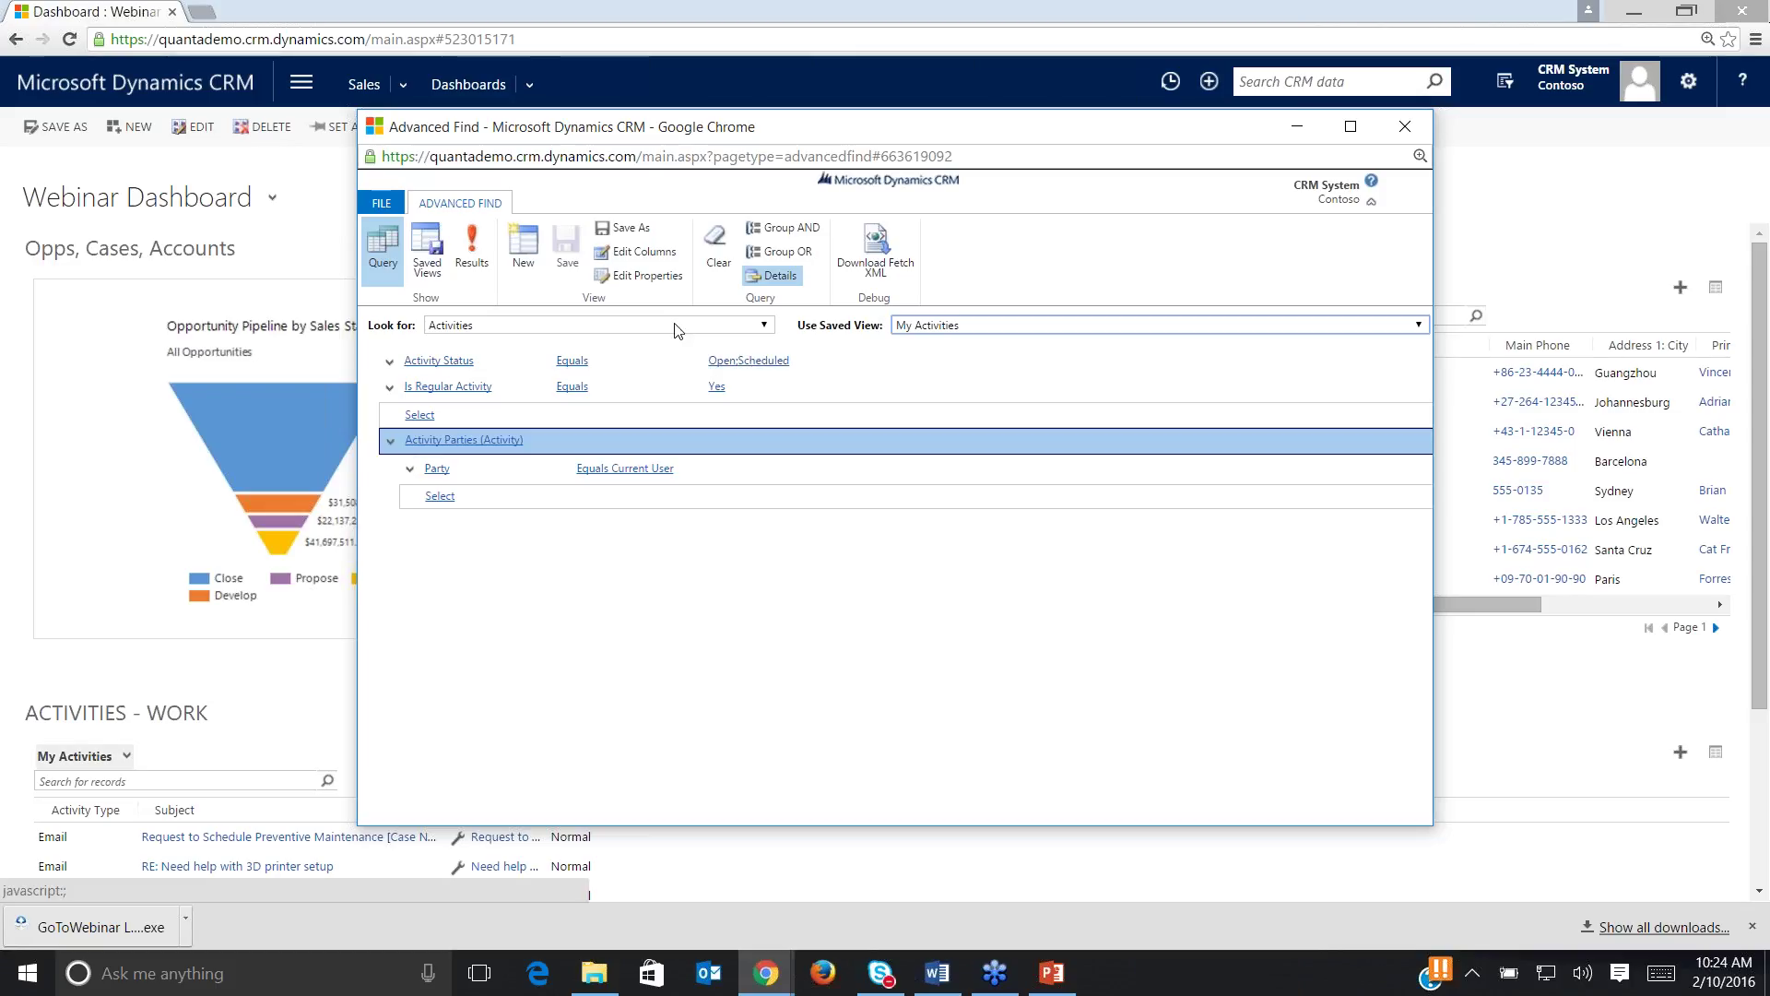
Save a copy of the My Activities view as a new view named "Webinar View".
left_click_drag(856, 137, 799, 140)
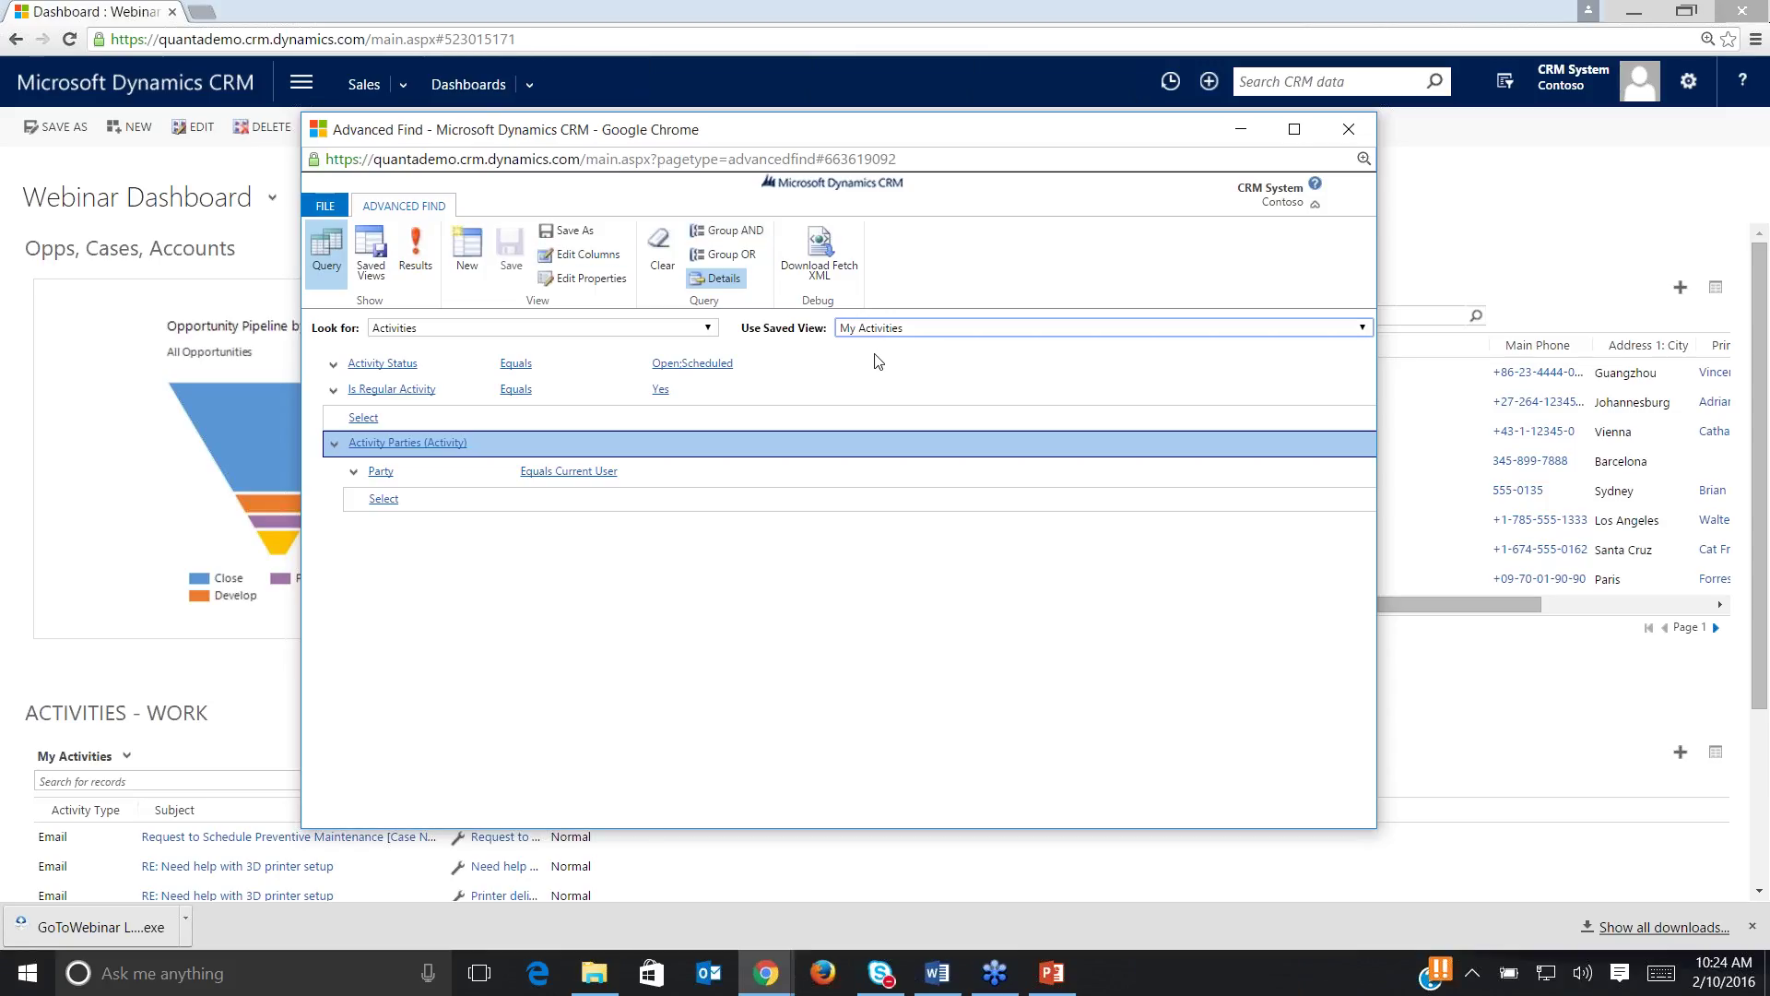
left_click(583, 235)
type("We")
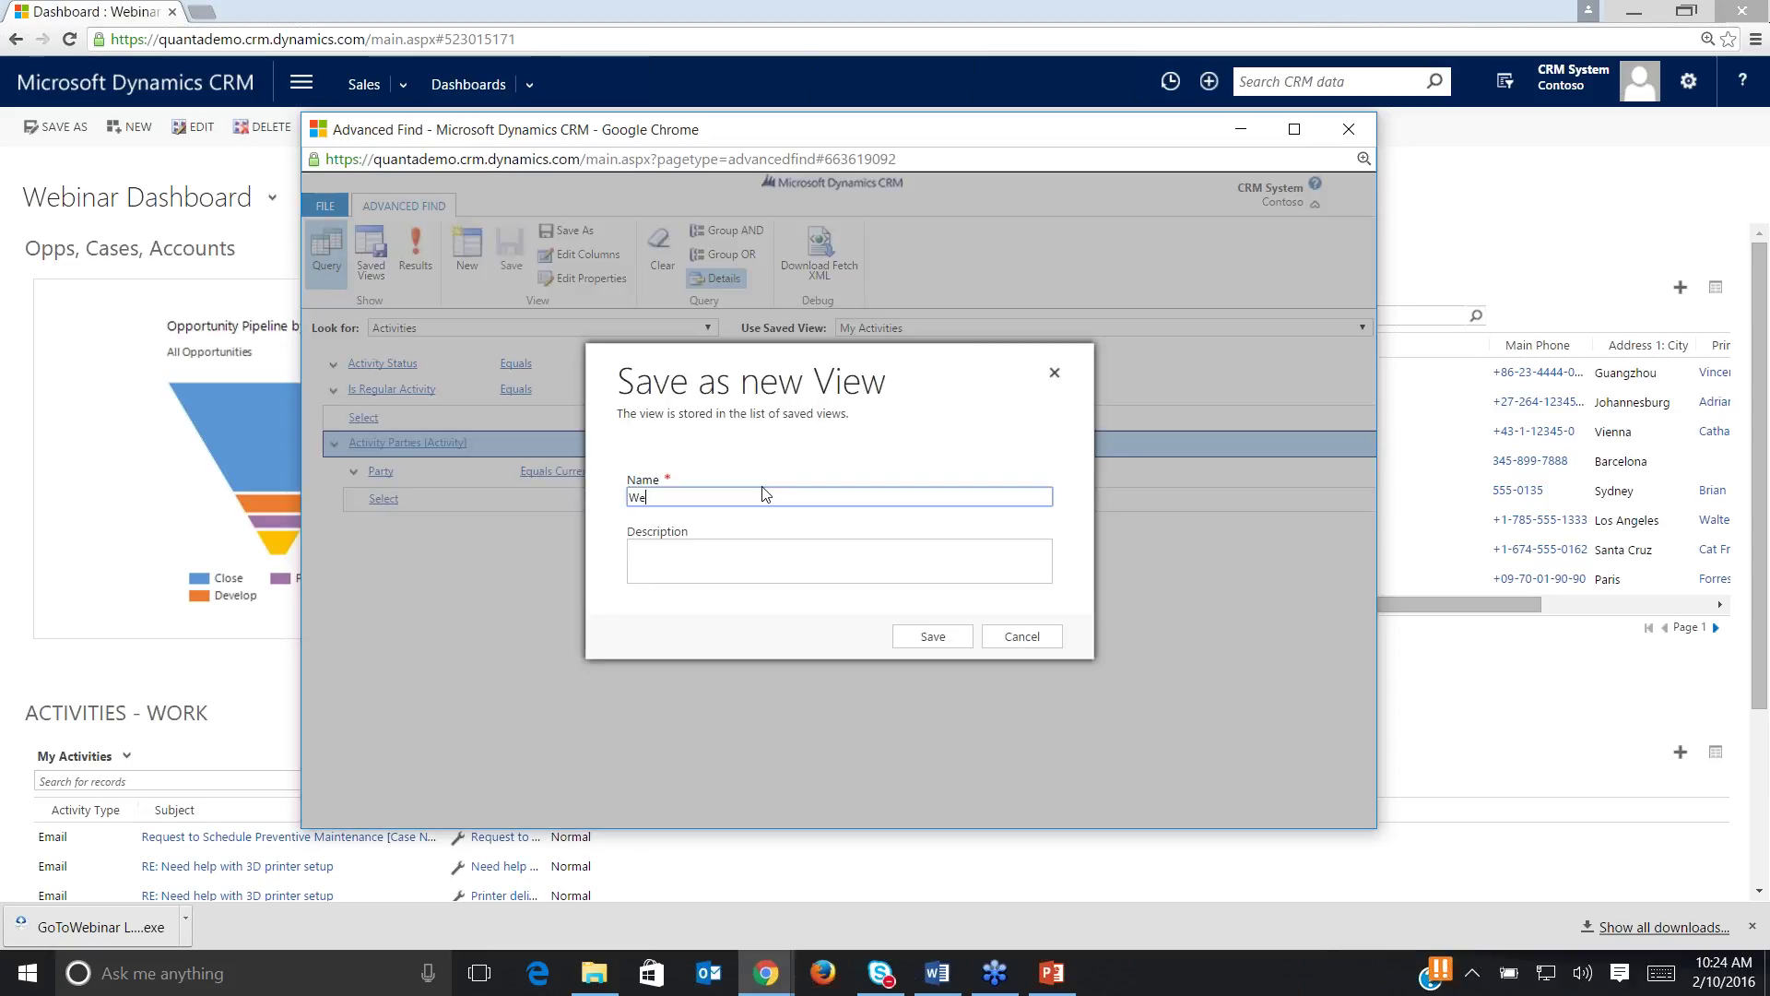
type("binar View")
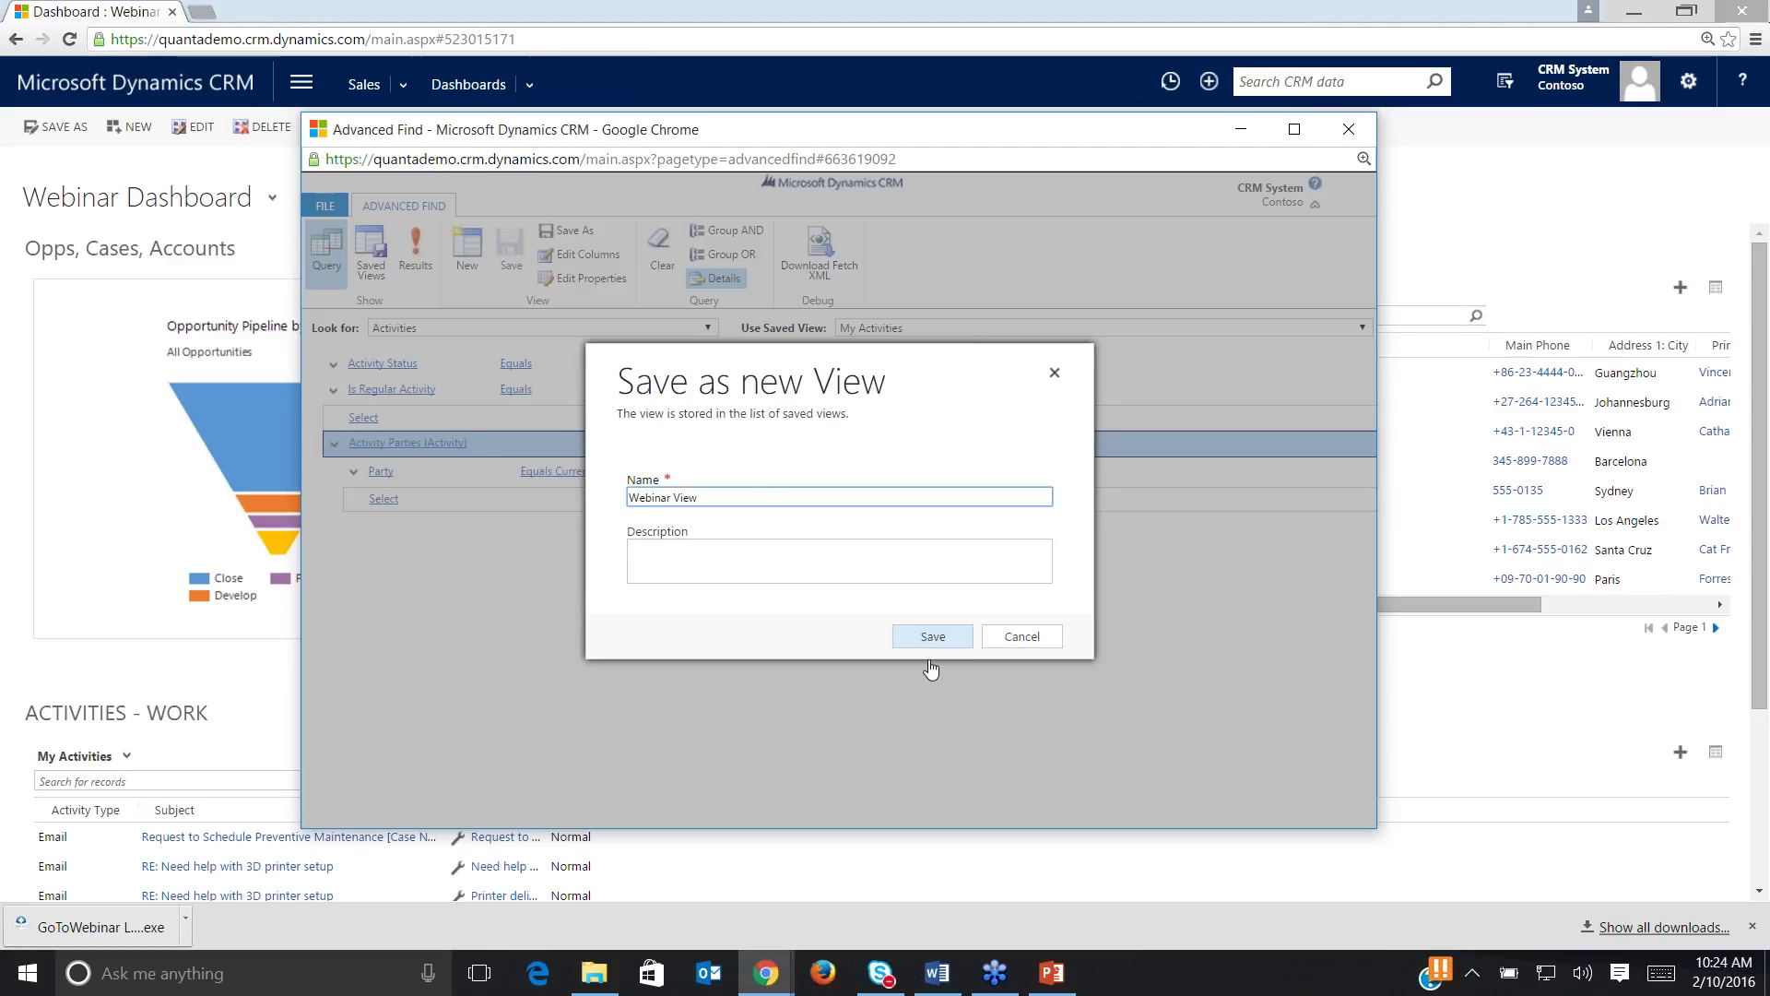
left_click(931, 620)
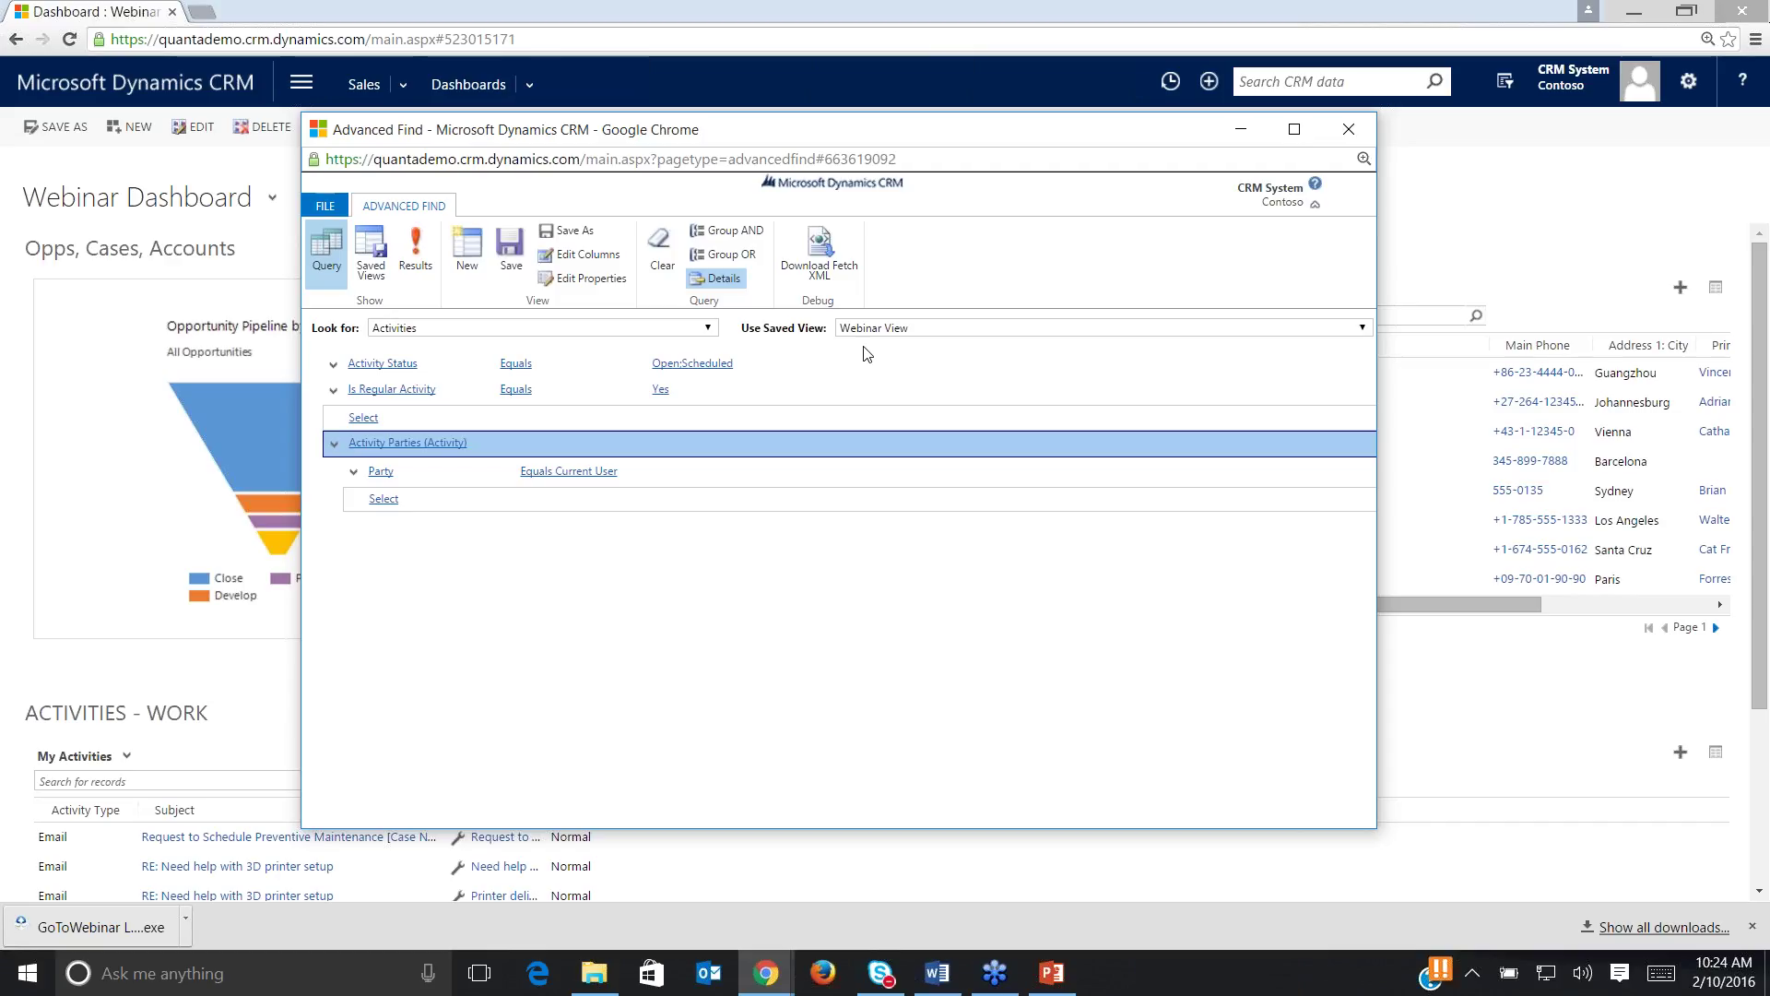
Examine the Webinar View's filter criteria on activity status, regular activity and party.
left_click(728, 279)
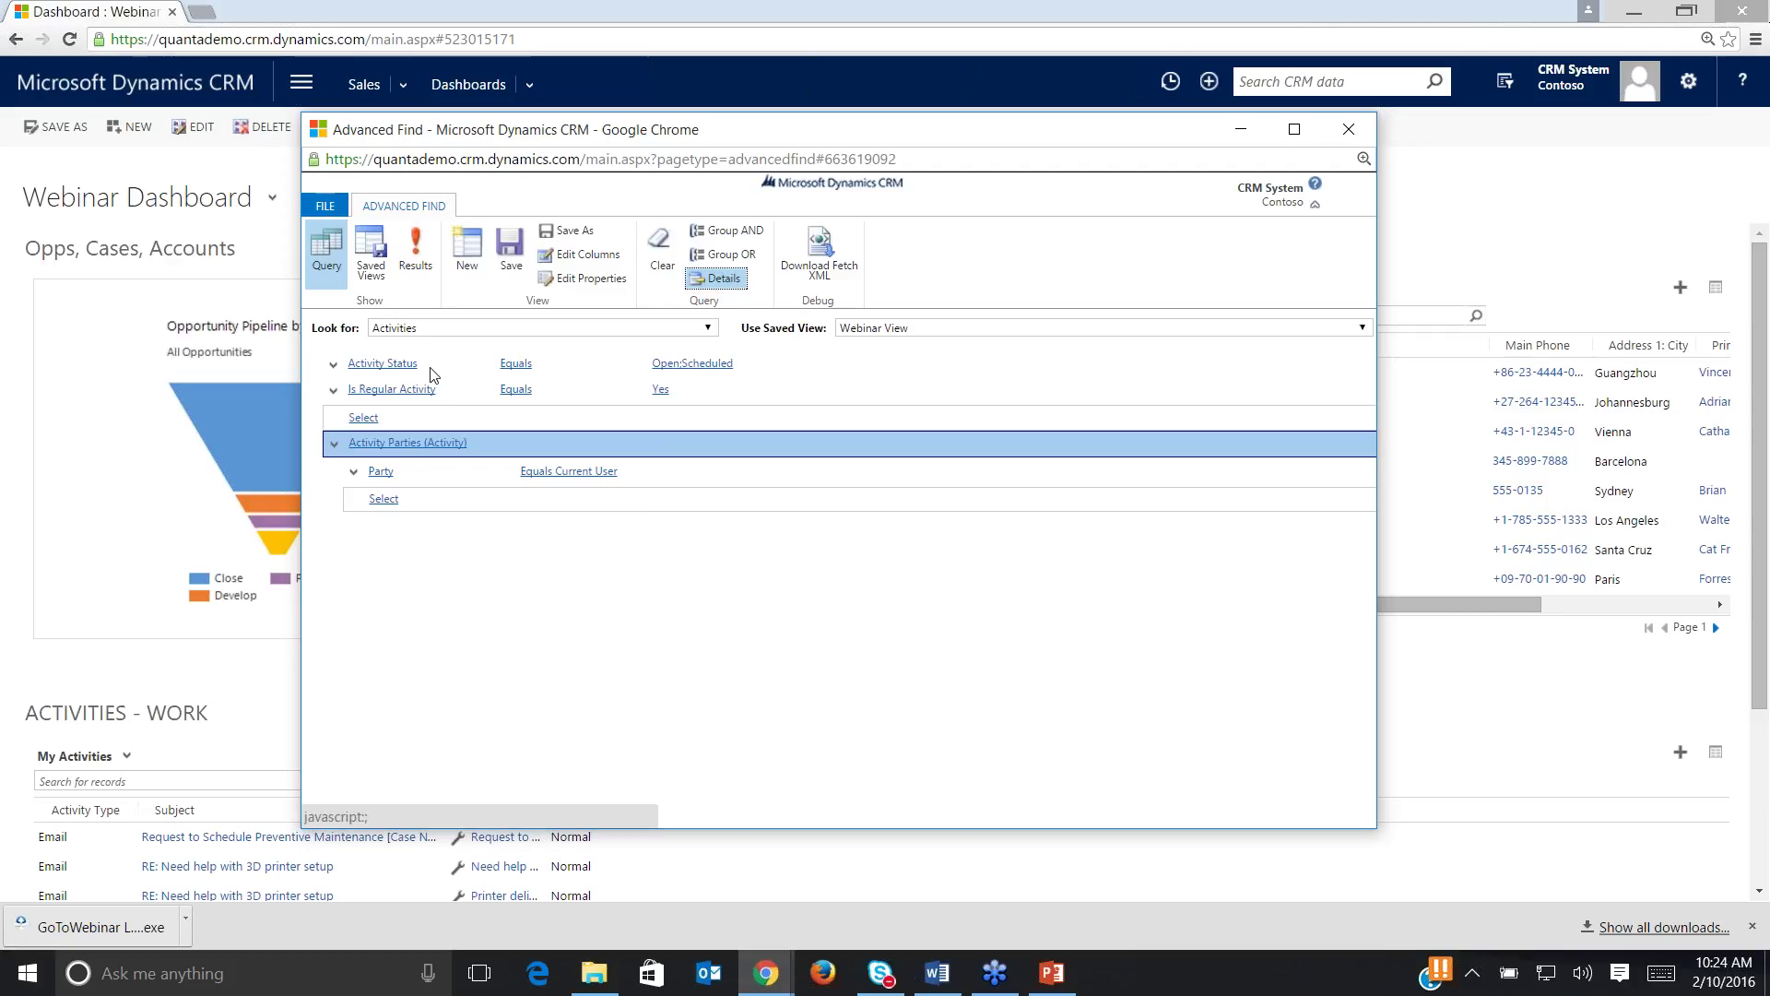
left_click(387, 367)
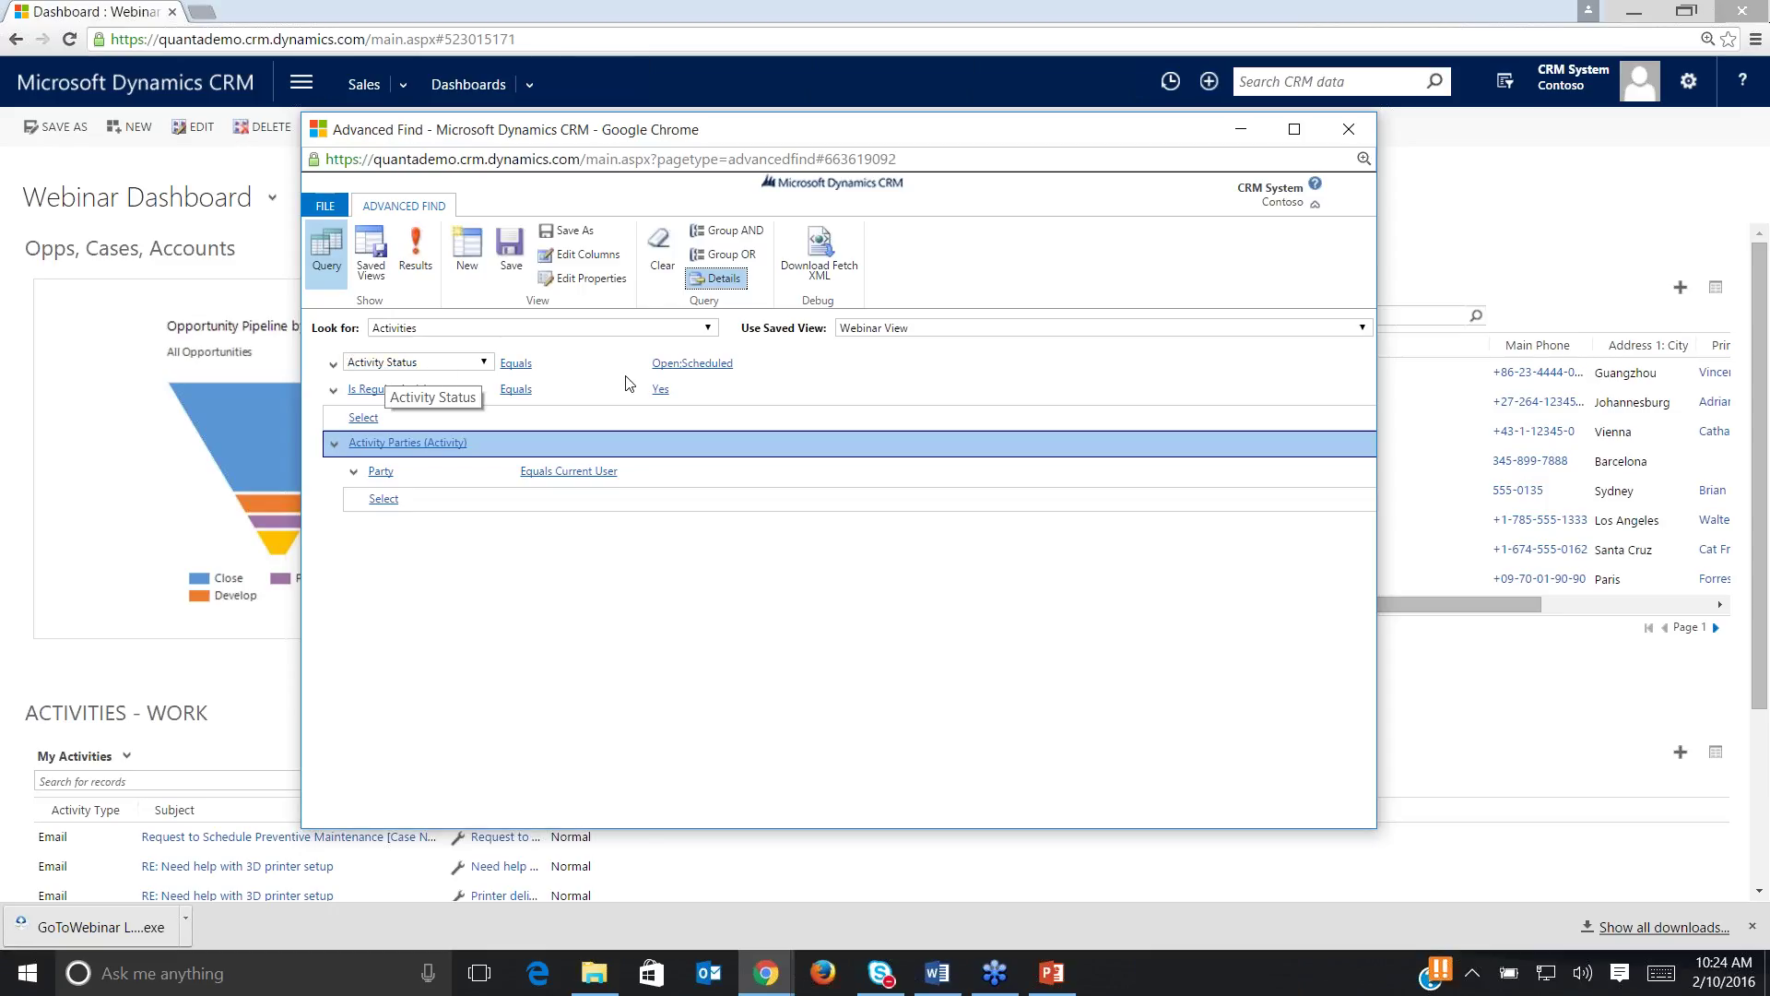
left_click(403, 408)
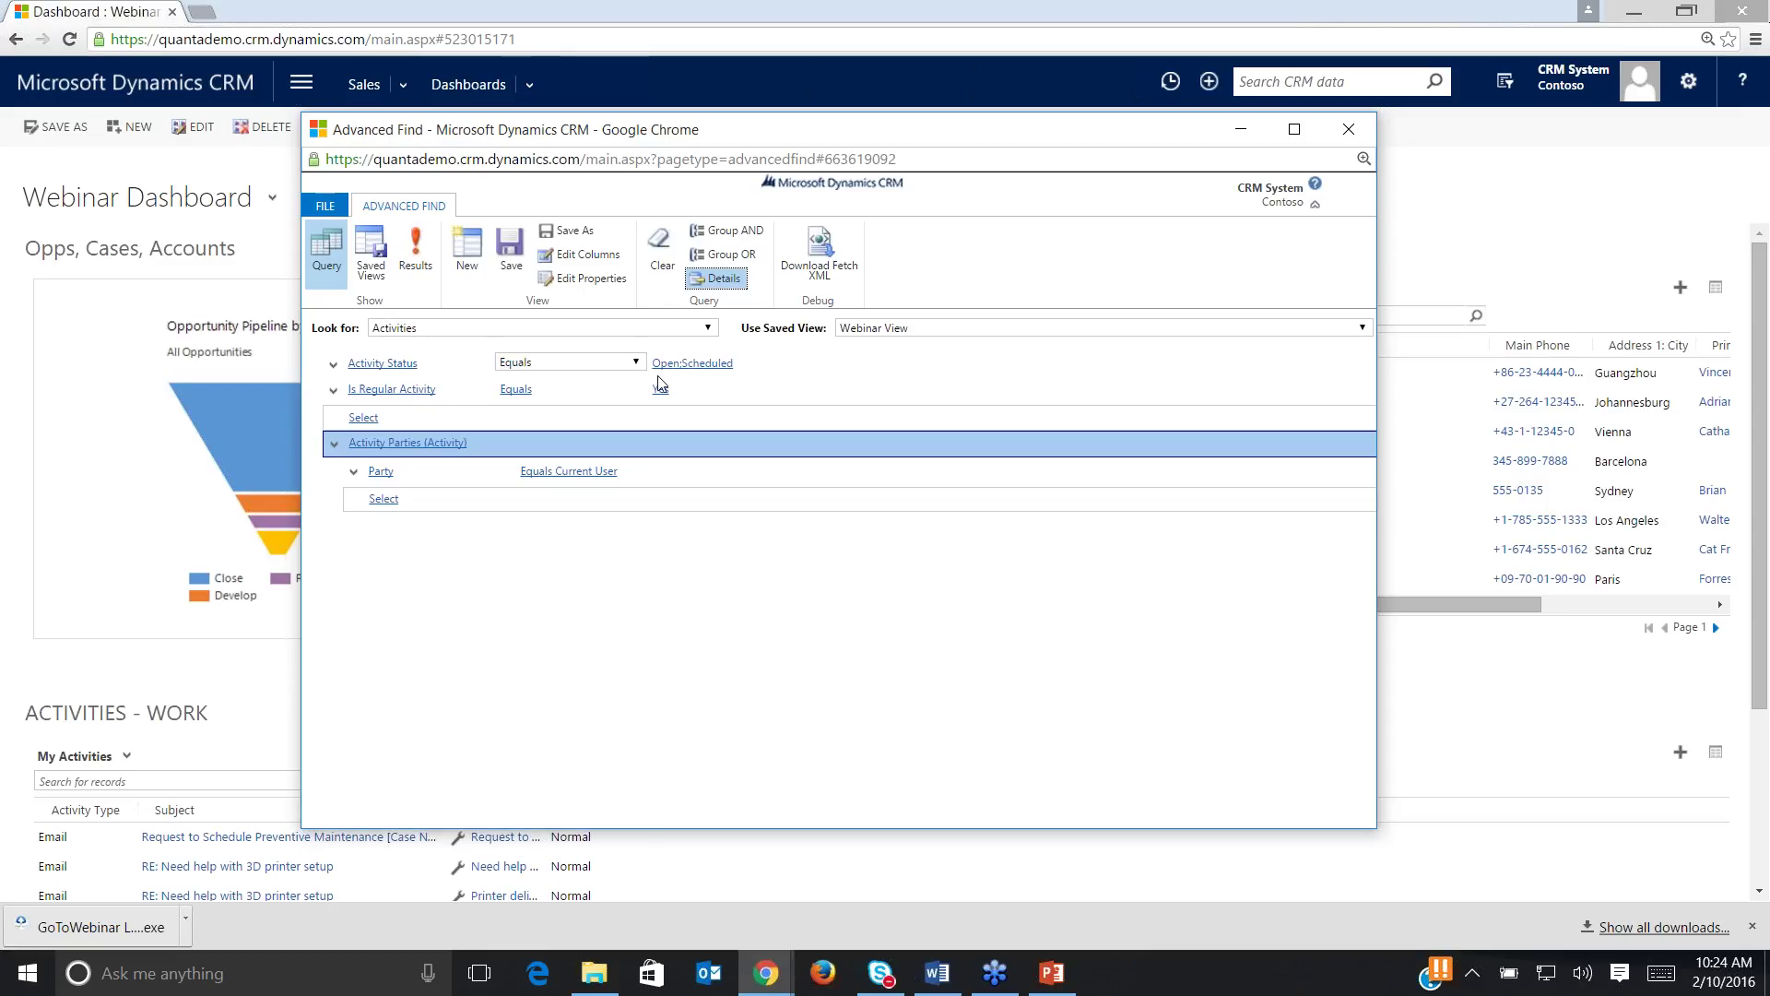
left_click(407, 401)
left_click(395, 487)
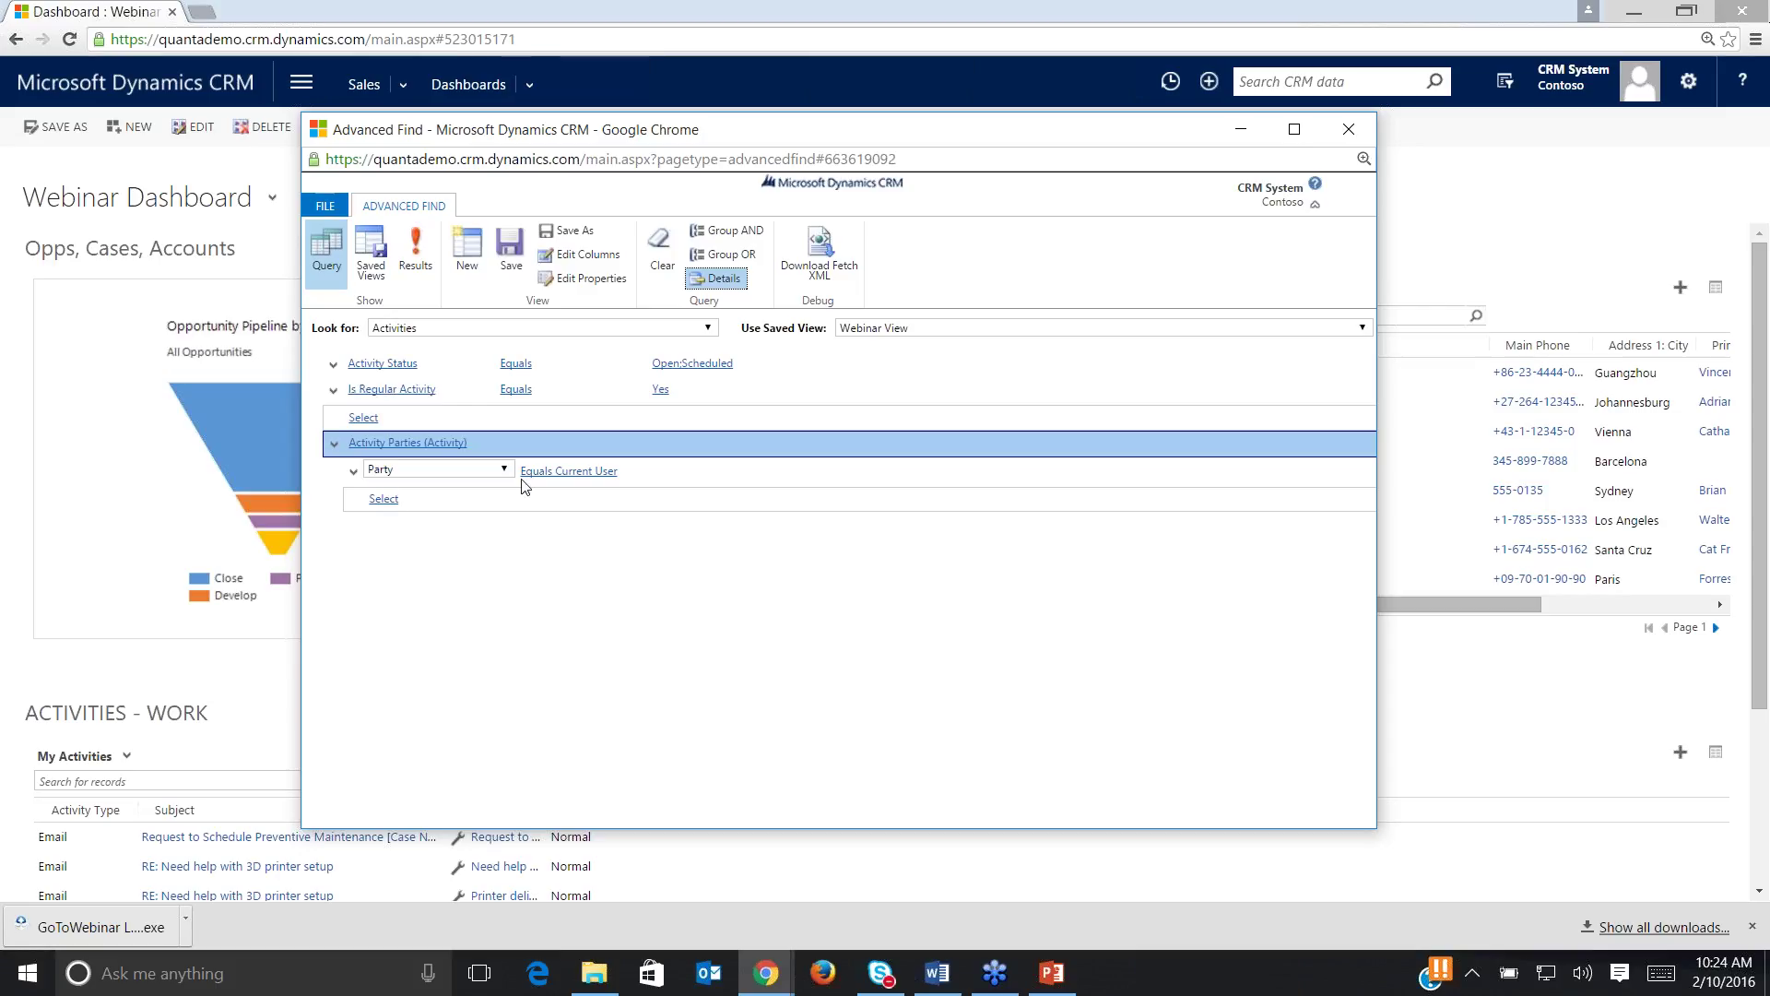
left_click(573, 474)
left_click(643, 475)
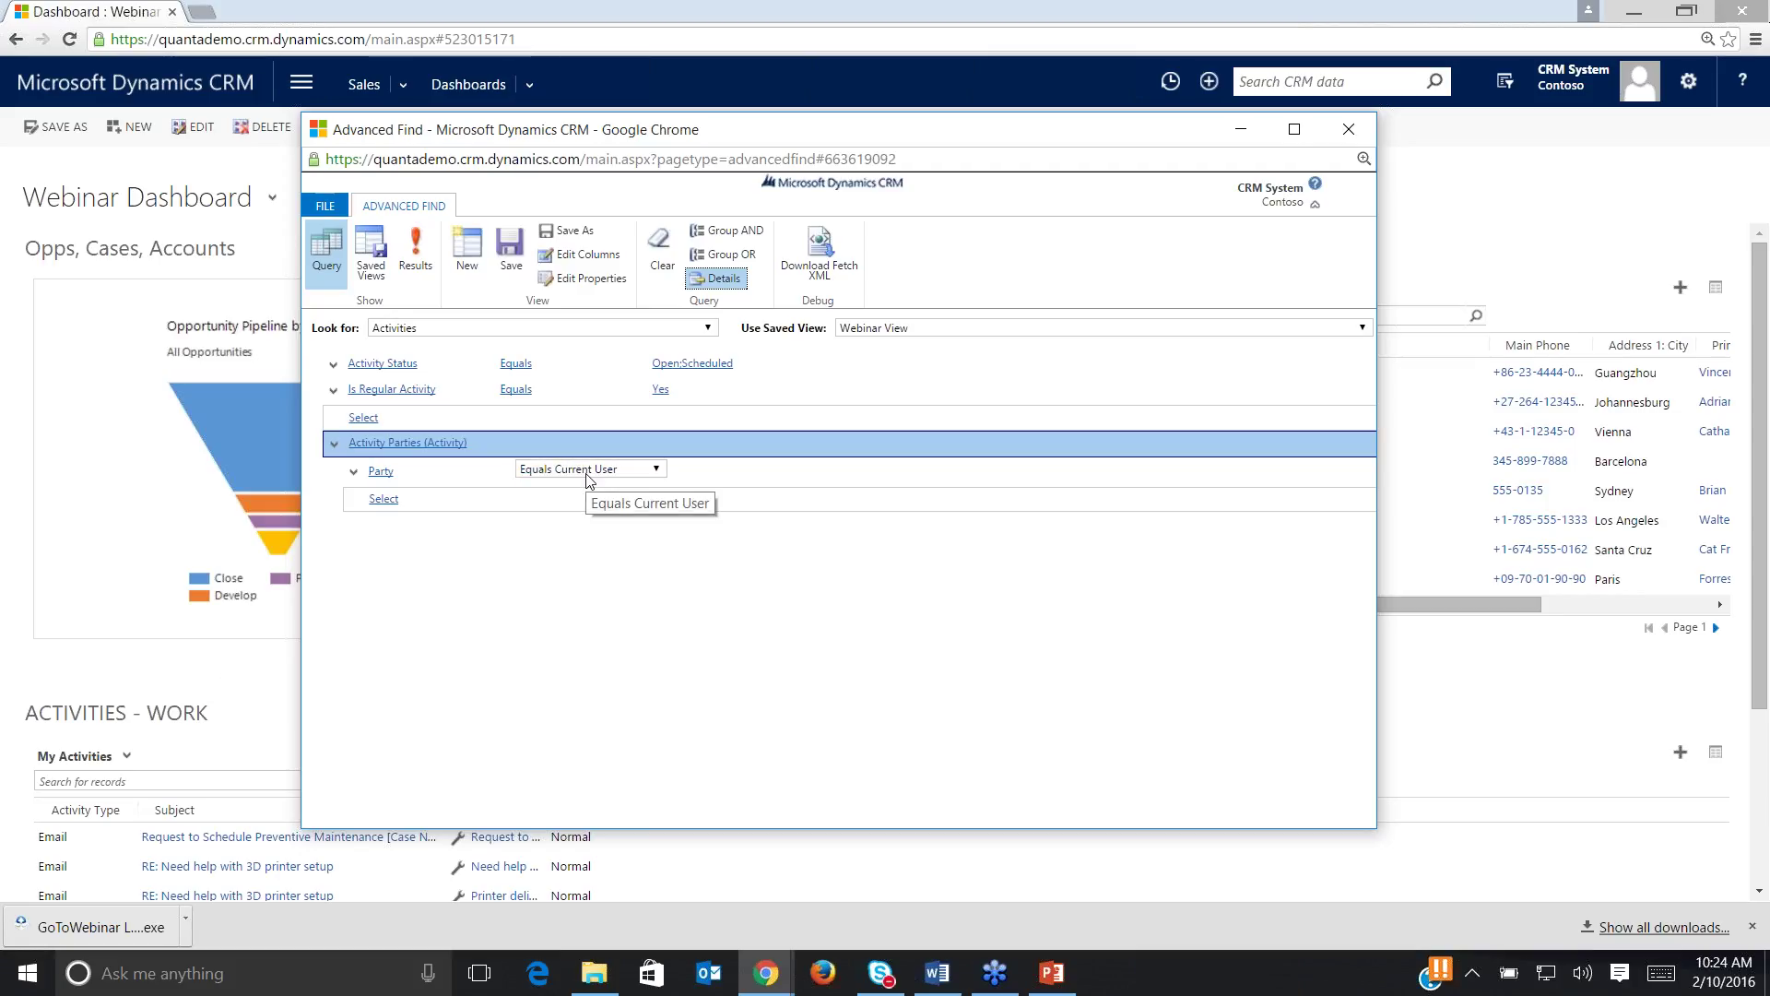
Open the Webinar View's columns for editing and choose Regarding (Opportunity) as the record type for additional columns.
left_click(392, 500)
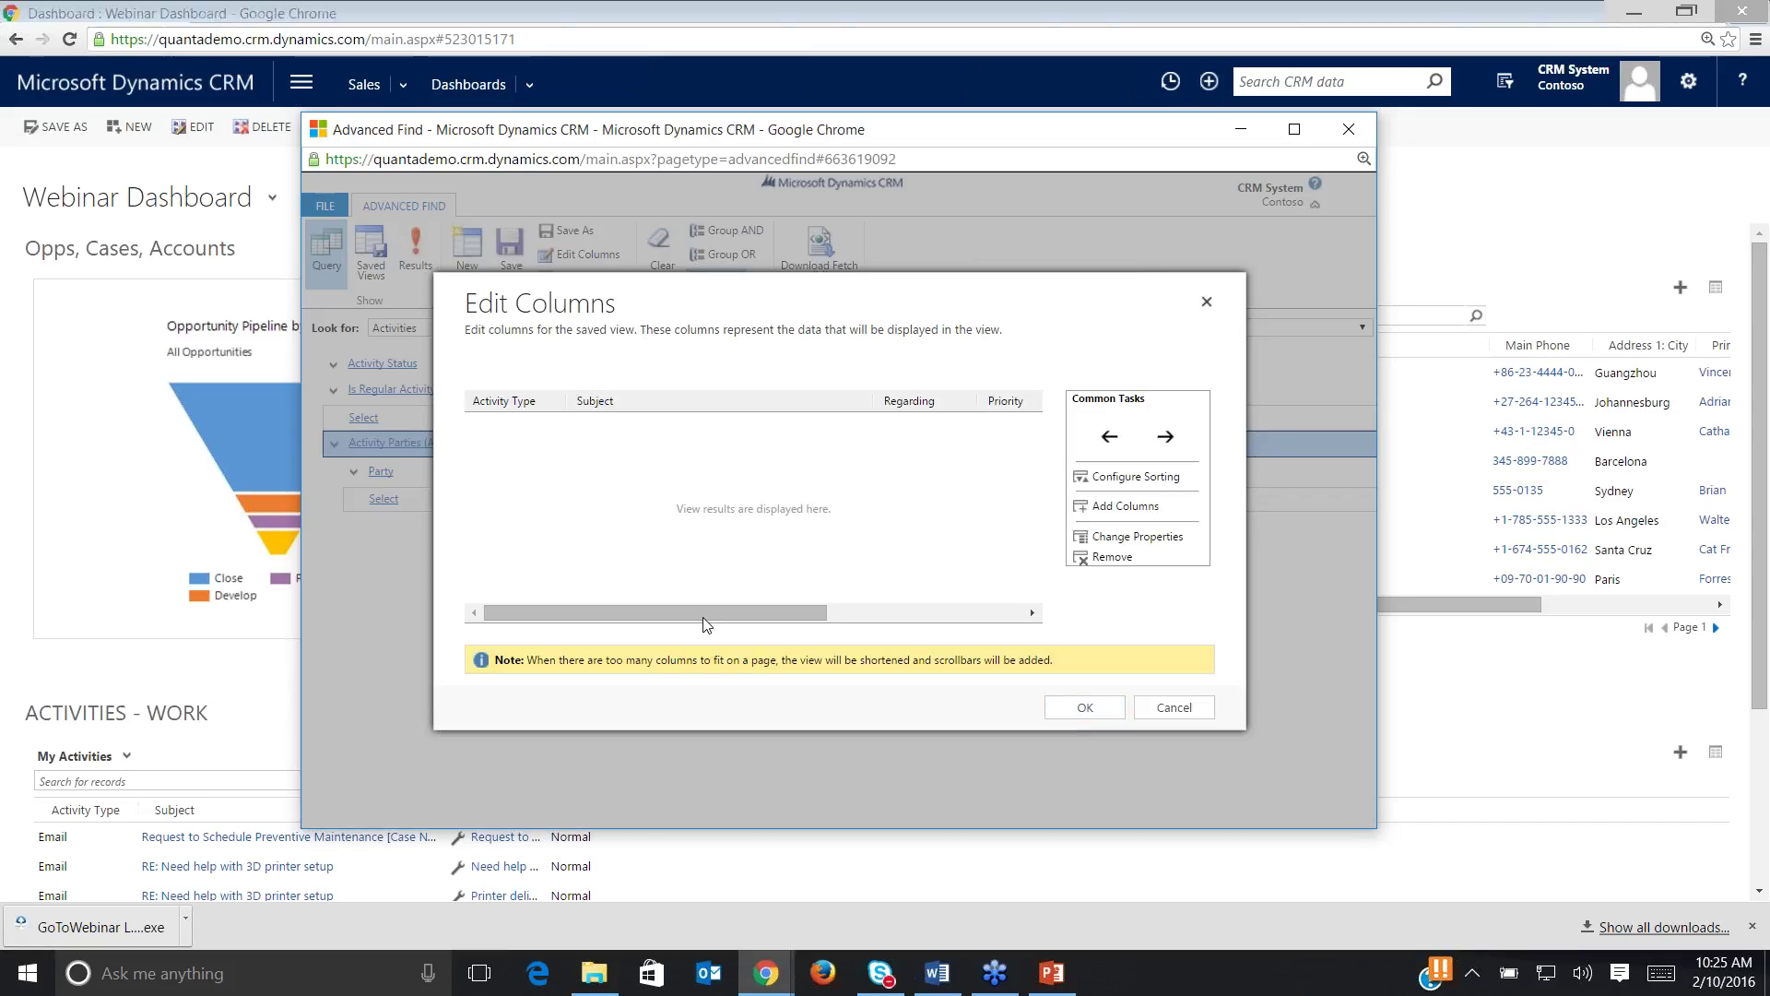
left_click_drag(755, 610, 625, 615)
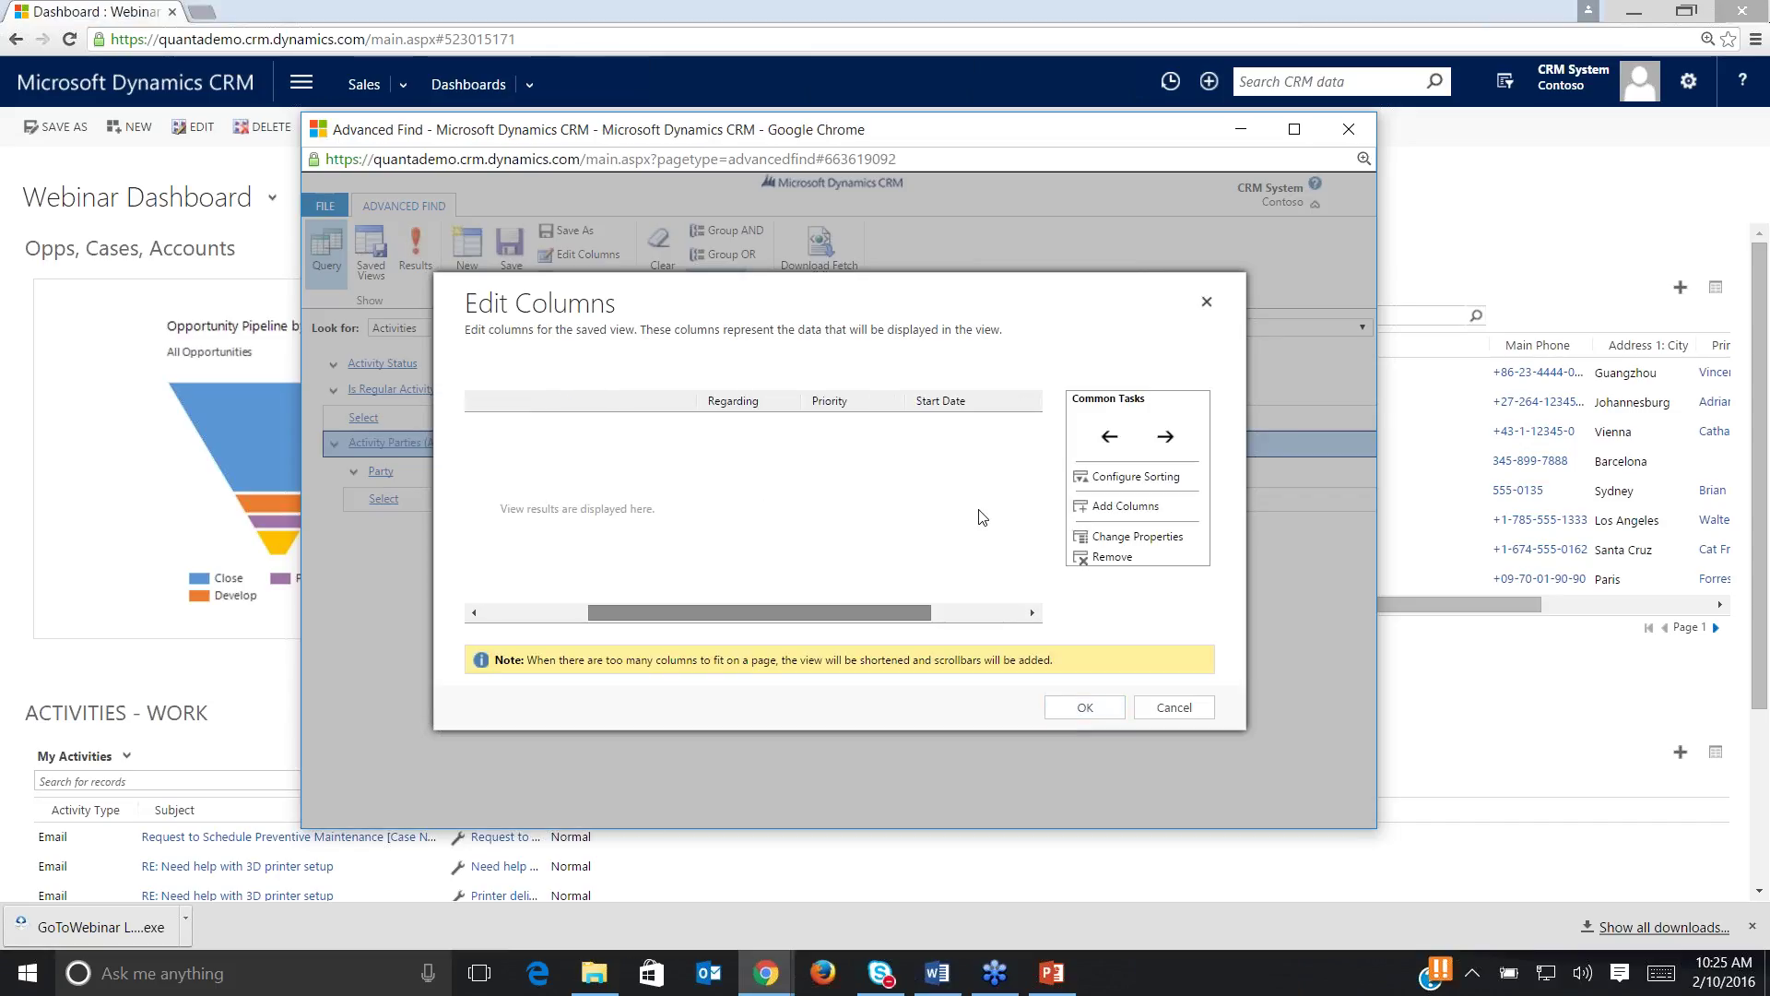
left_click(1113, 516)
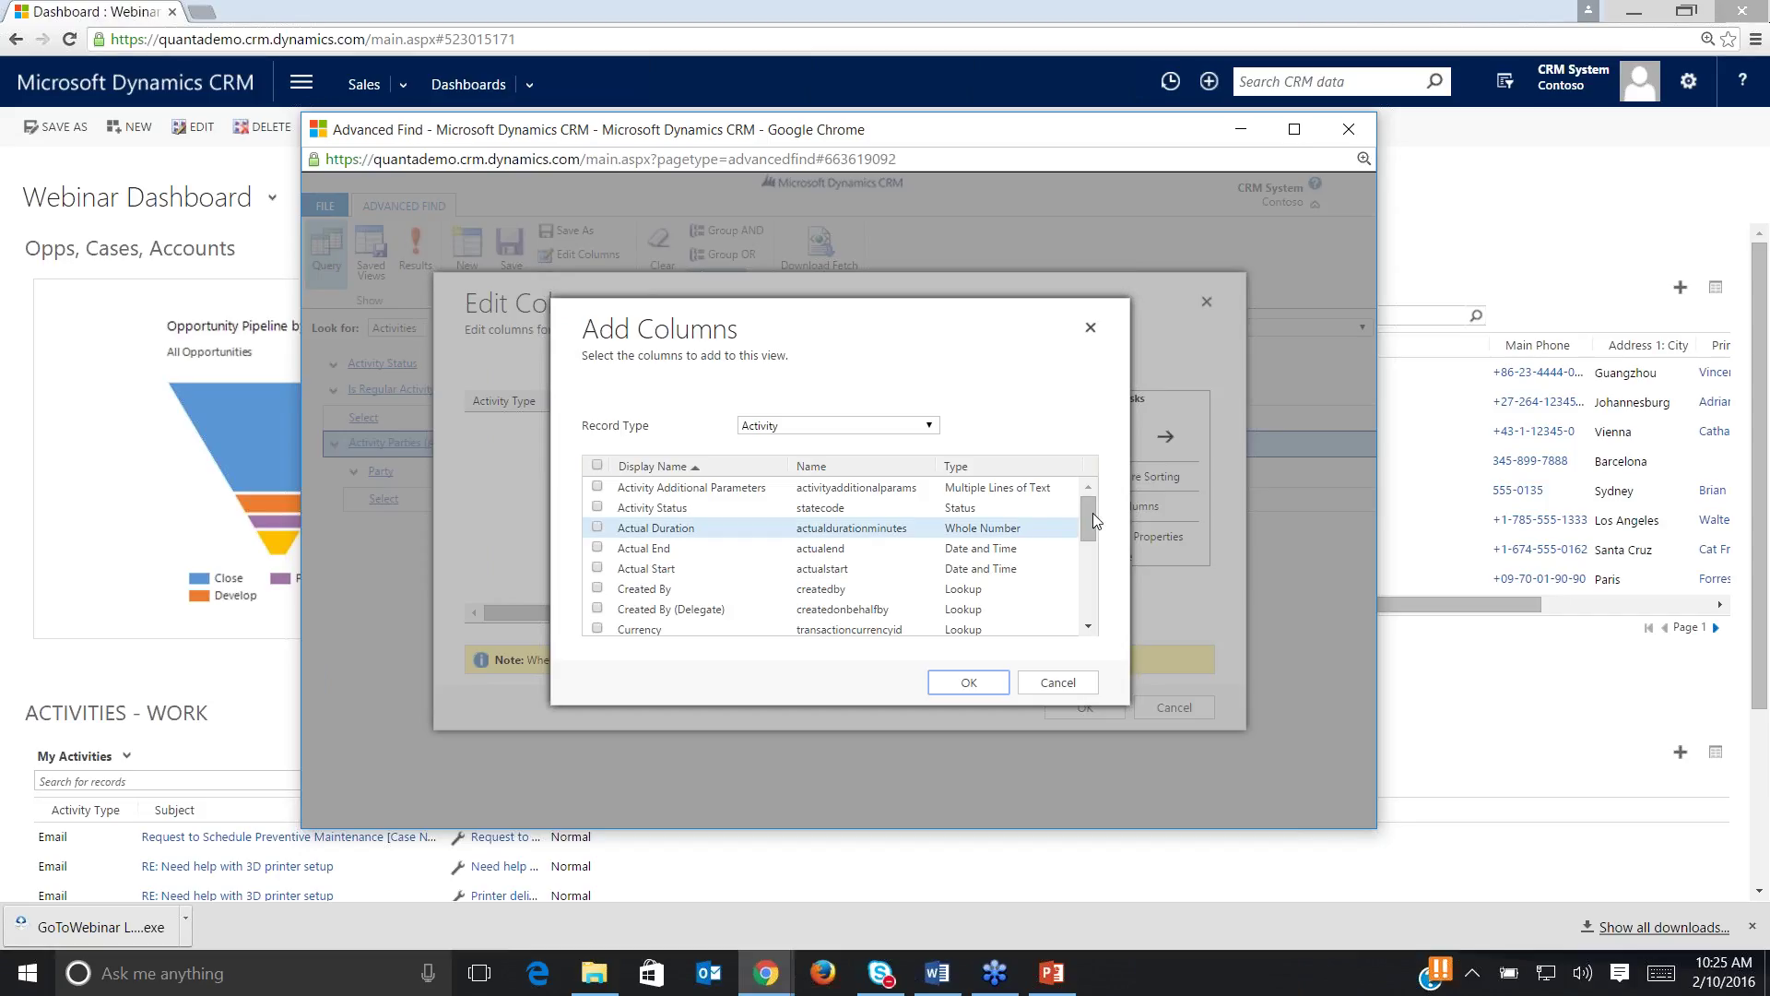
mouse_move(1093, 518)
left_mouse_down()
mouse_move(1090, 599)
mouse_move(1089, 494)
mouse_move(1089, 519)
left_mouse_up()
left_click(931, 427)
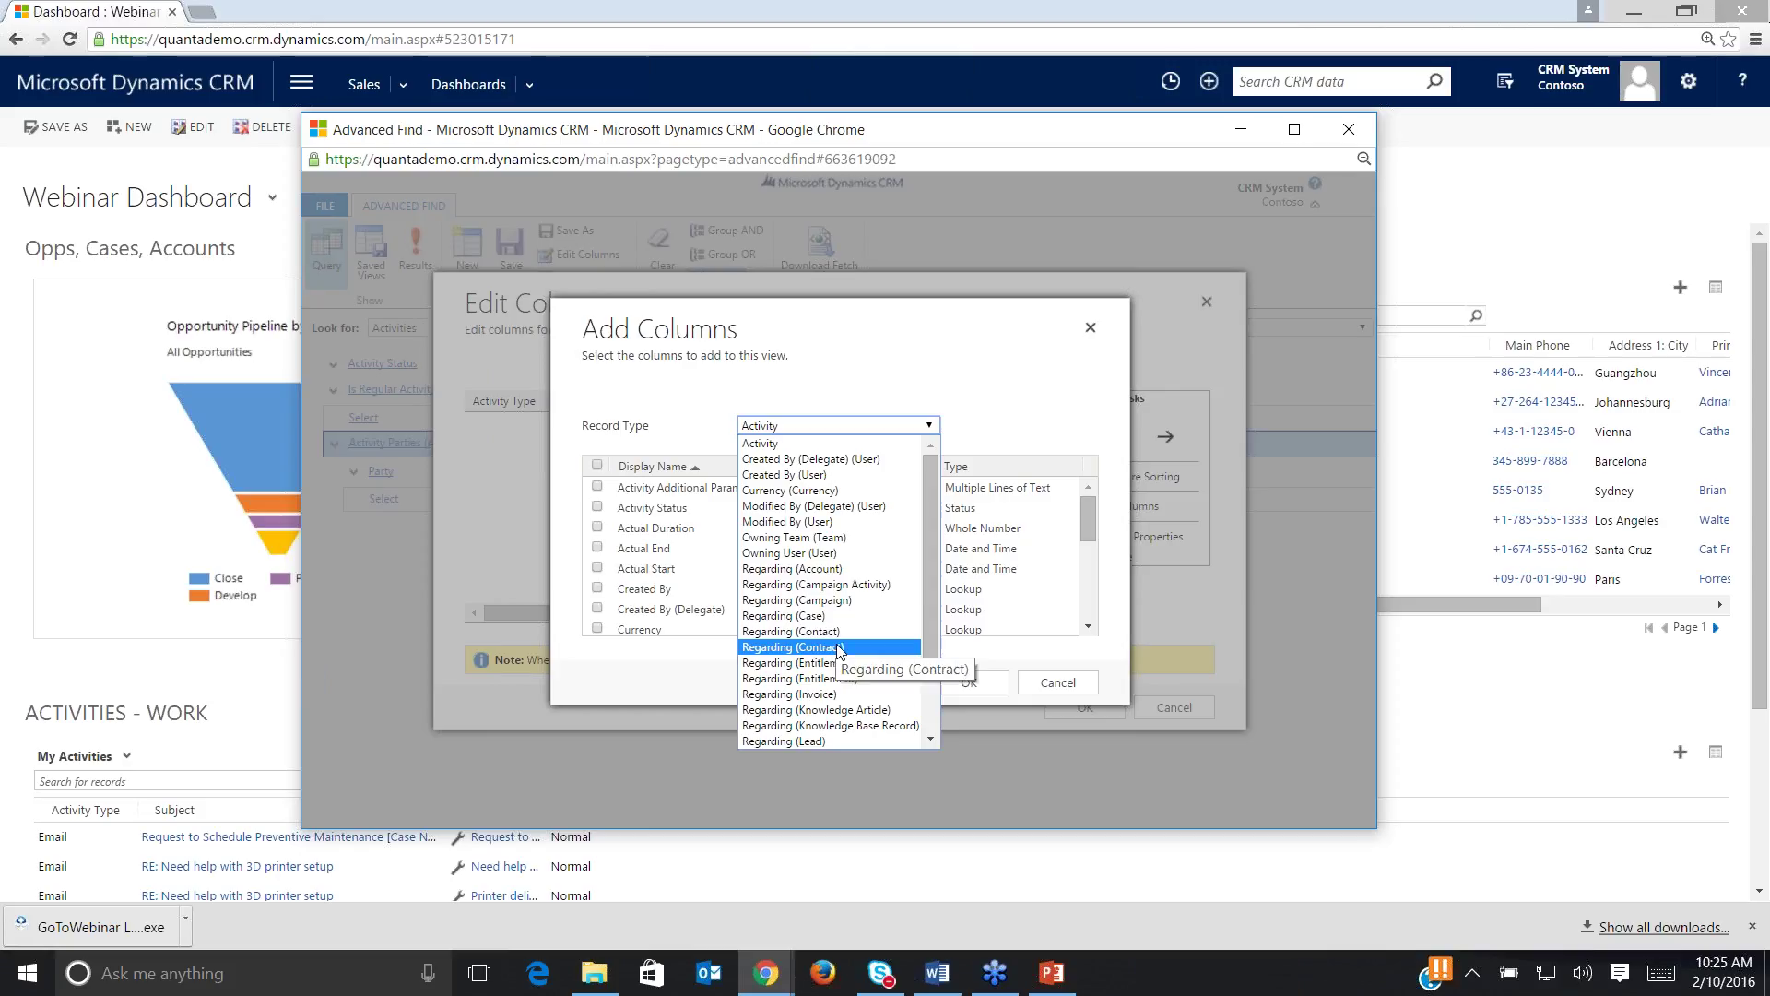
scroll(819, 683, "down", 2)
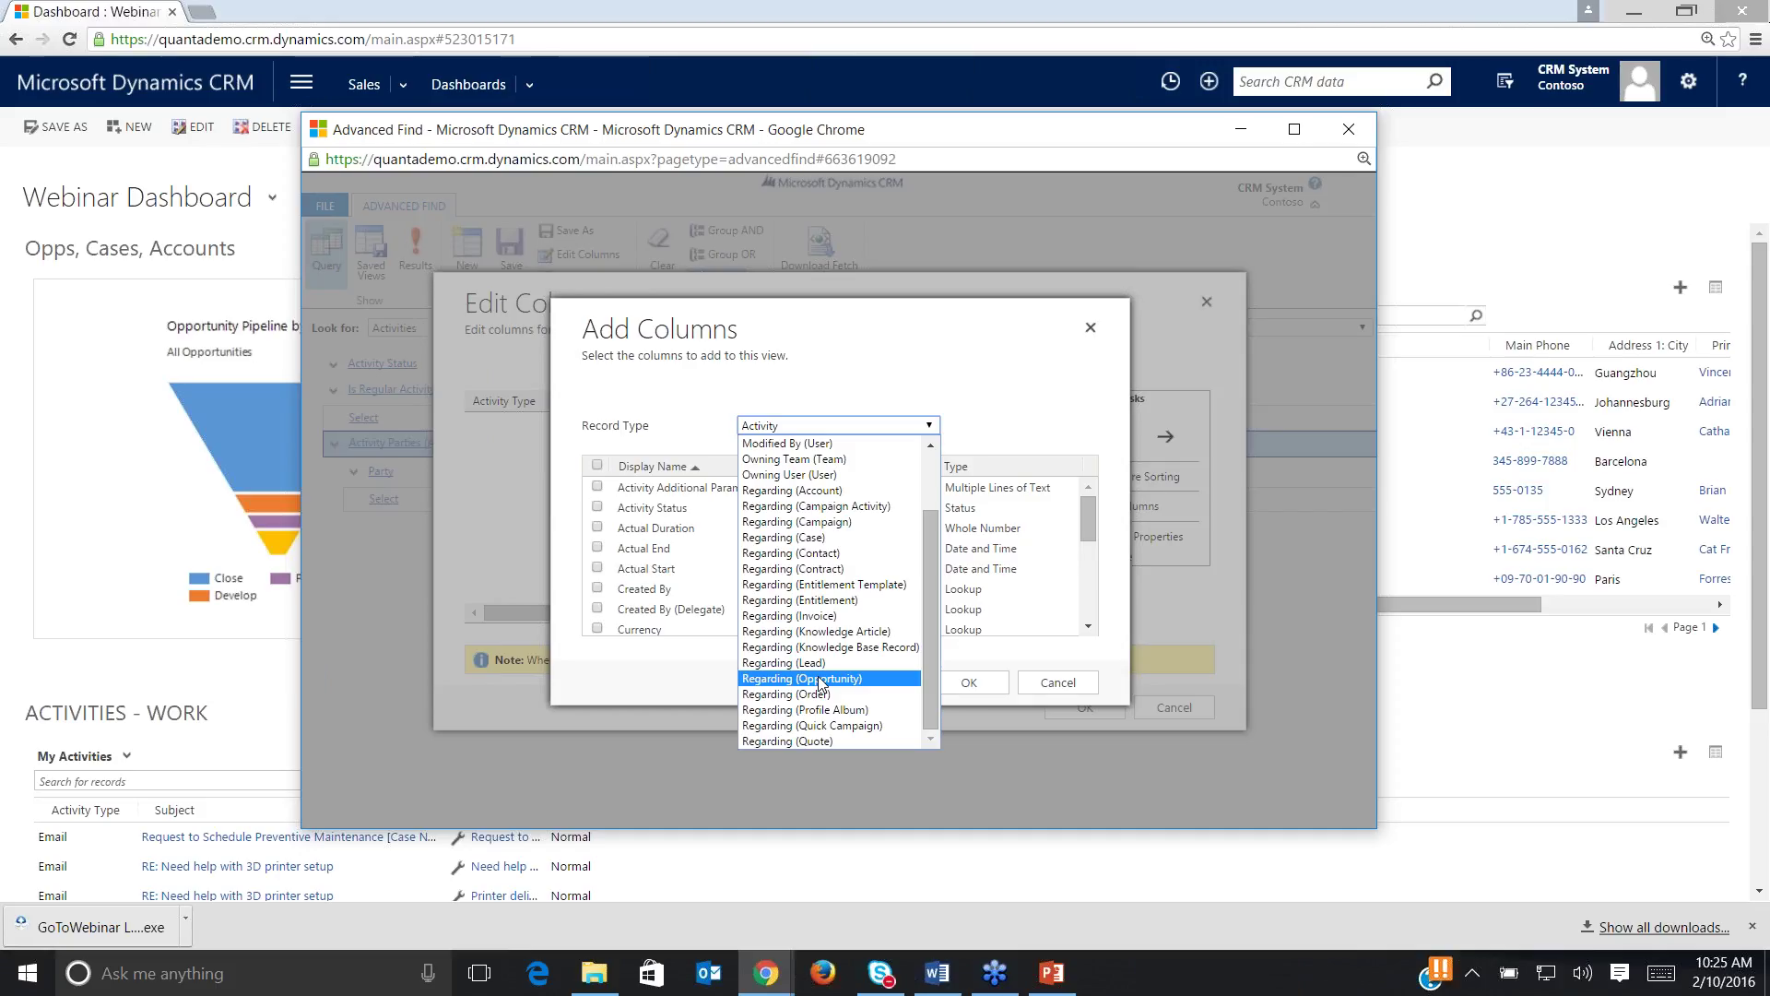
left_click(819, 680)
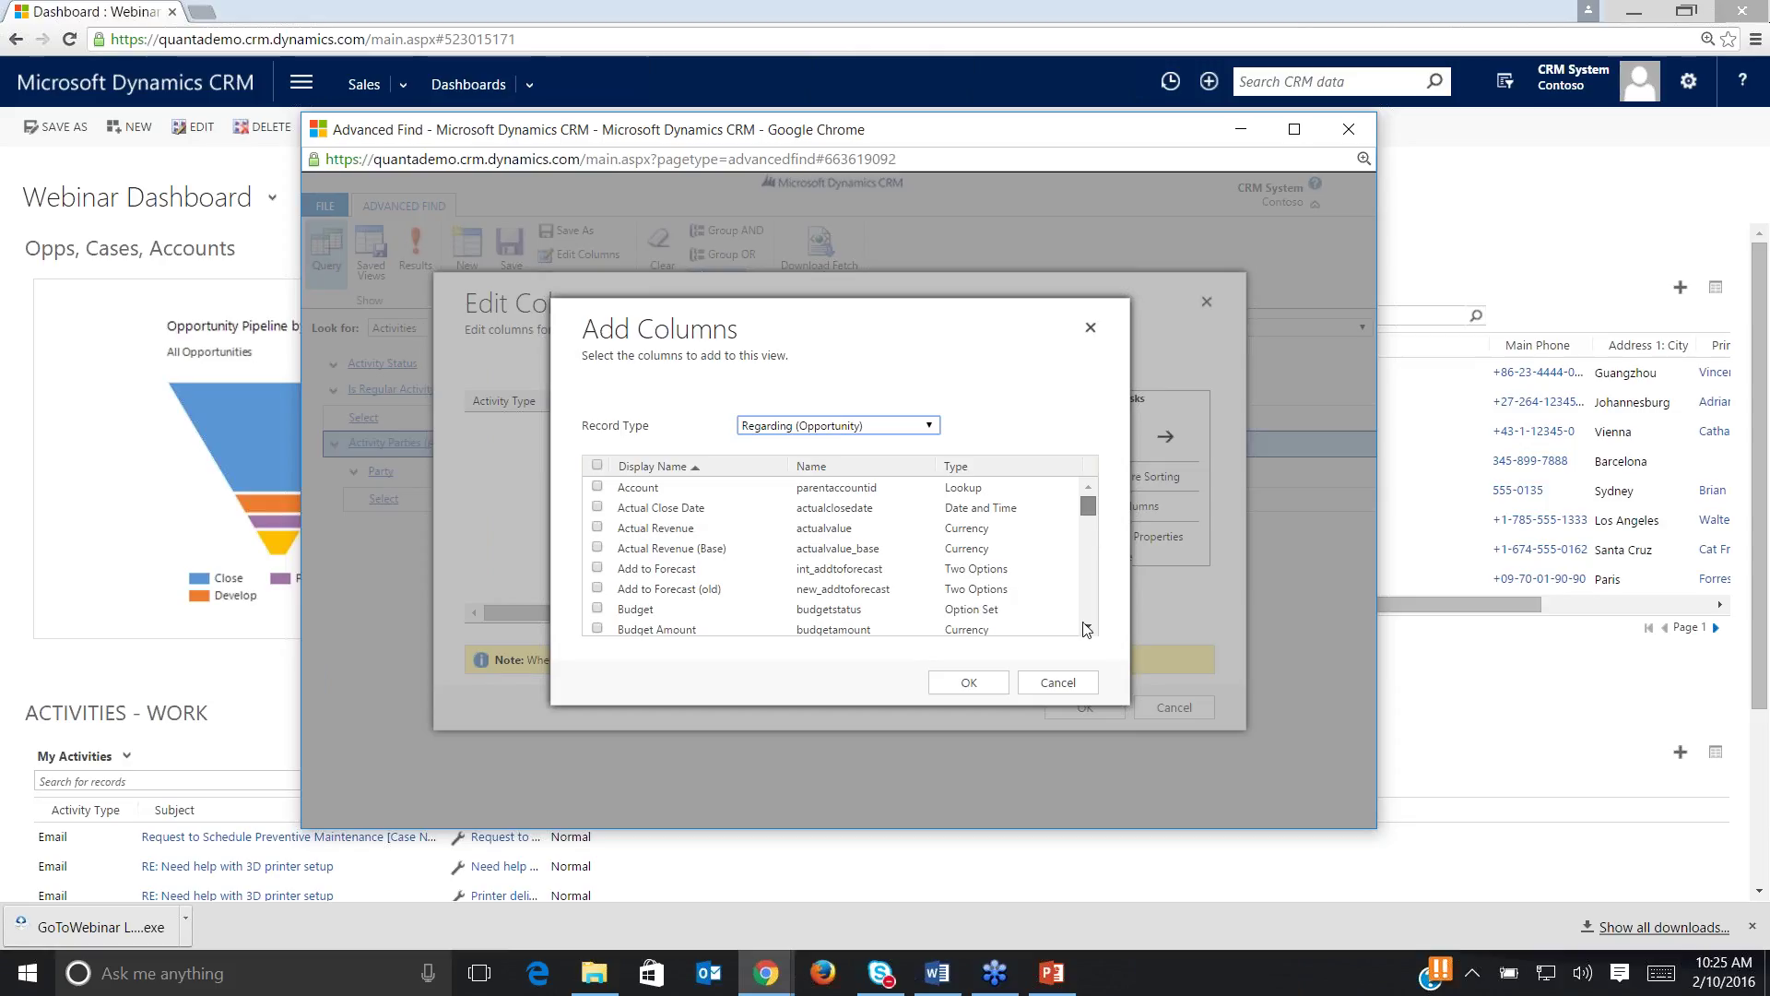
Add the opportunity's Account and Sales Stage fields as columns of the Webinar View.
left_click_drag(1089, 509, 558, 503)
left_click(599, 491)
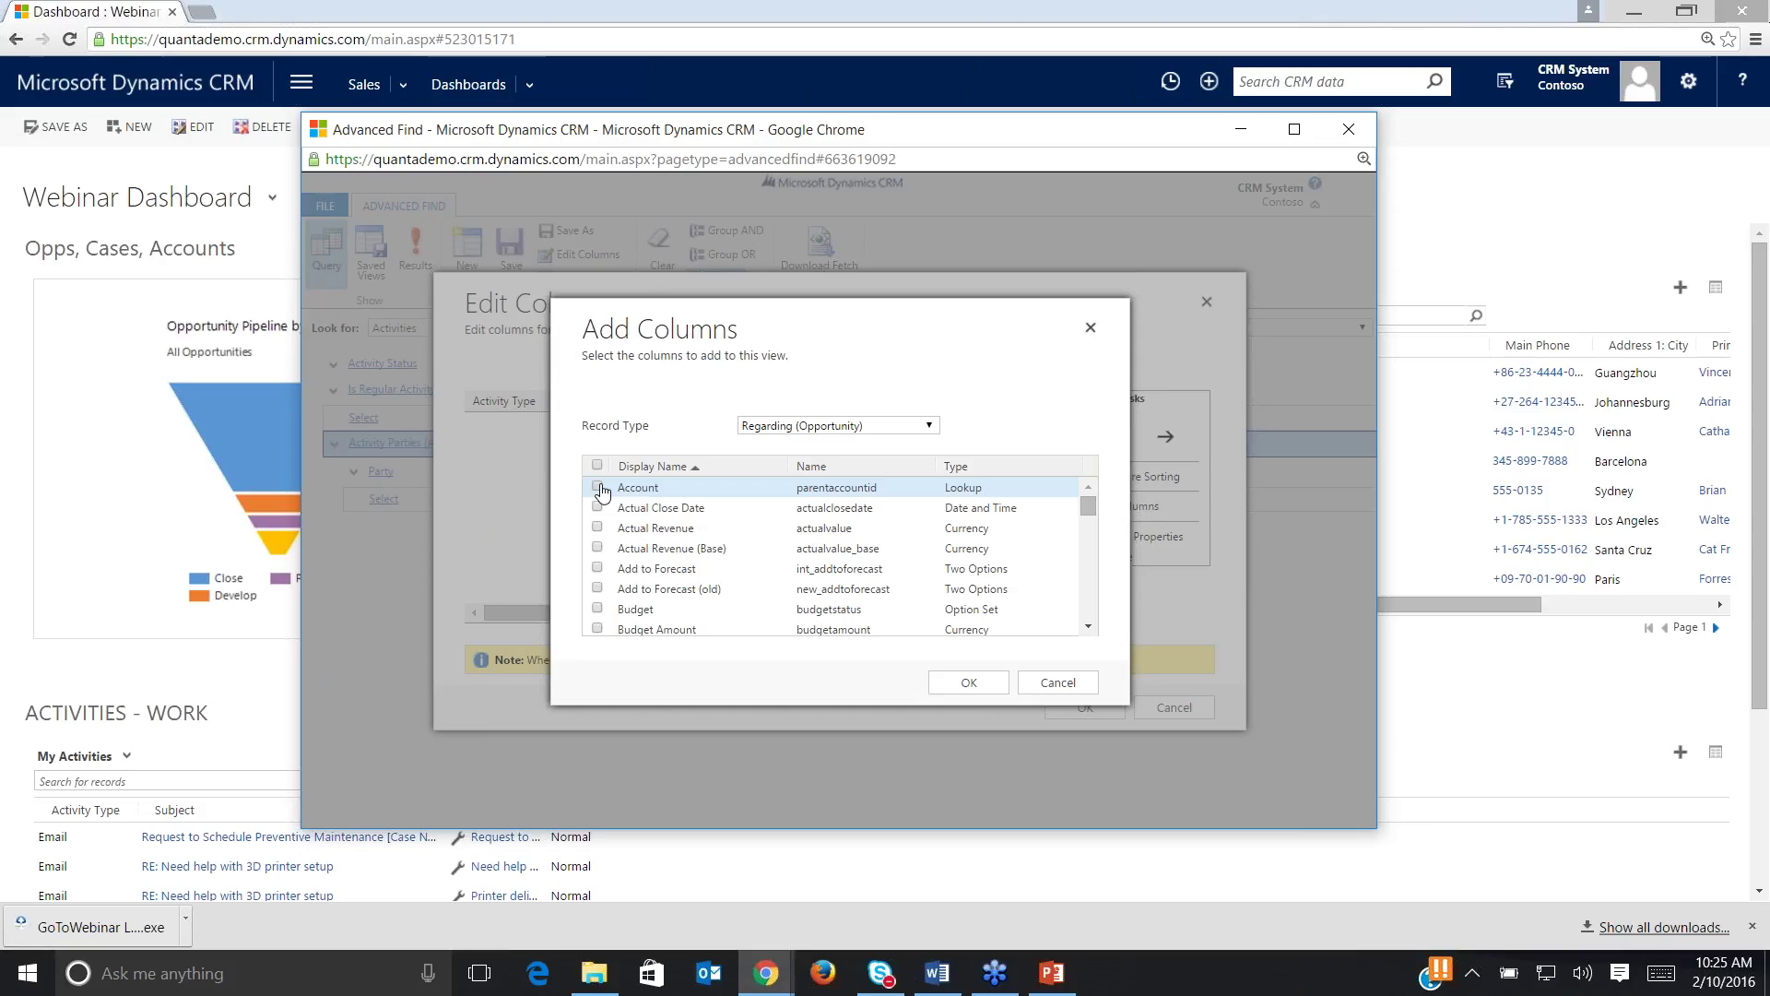
scroll(863, 563, "down", 5)
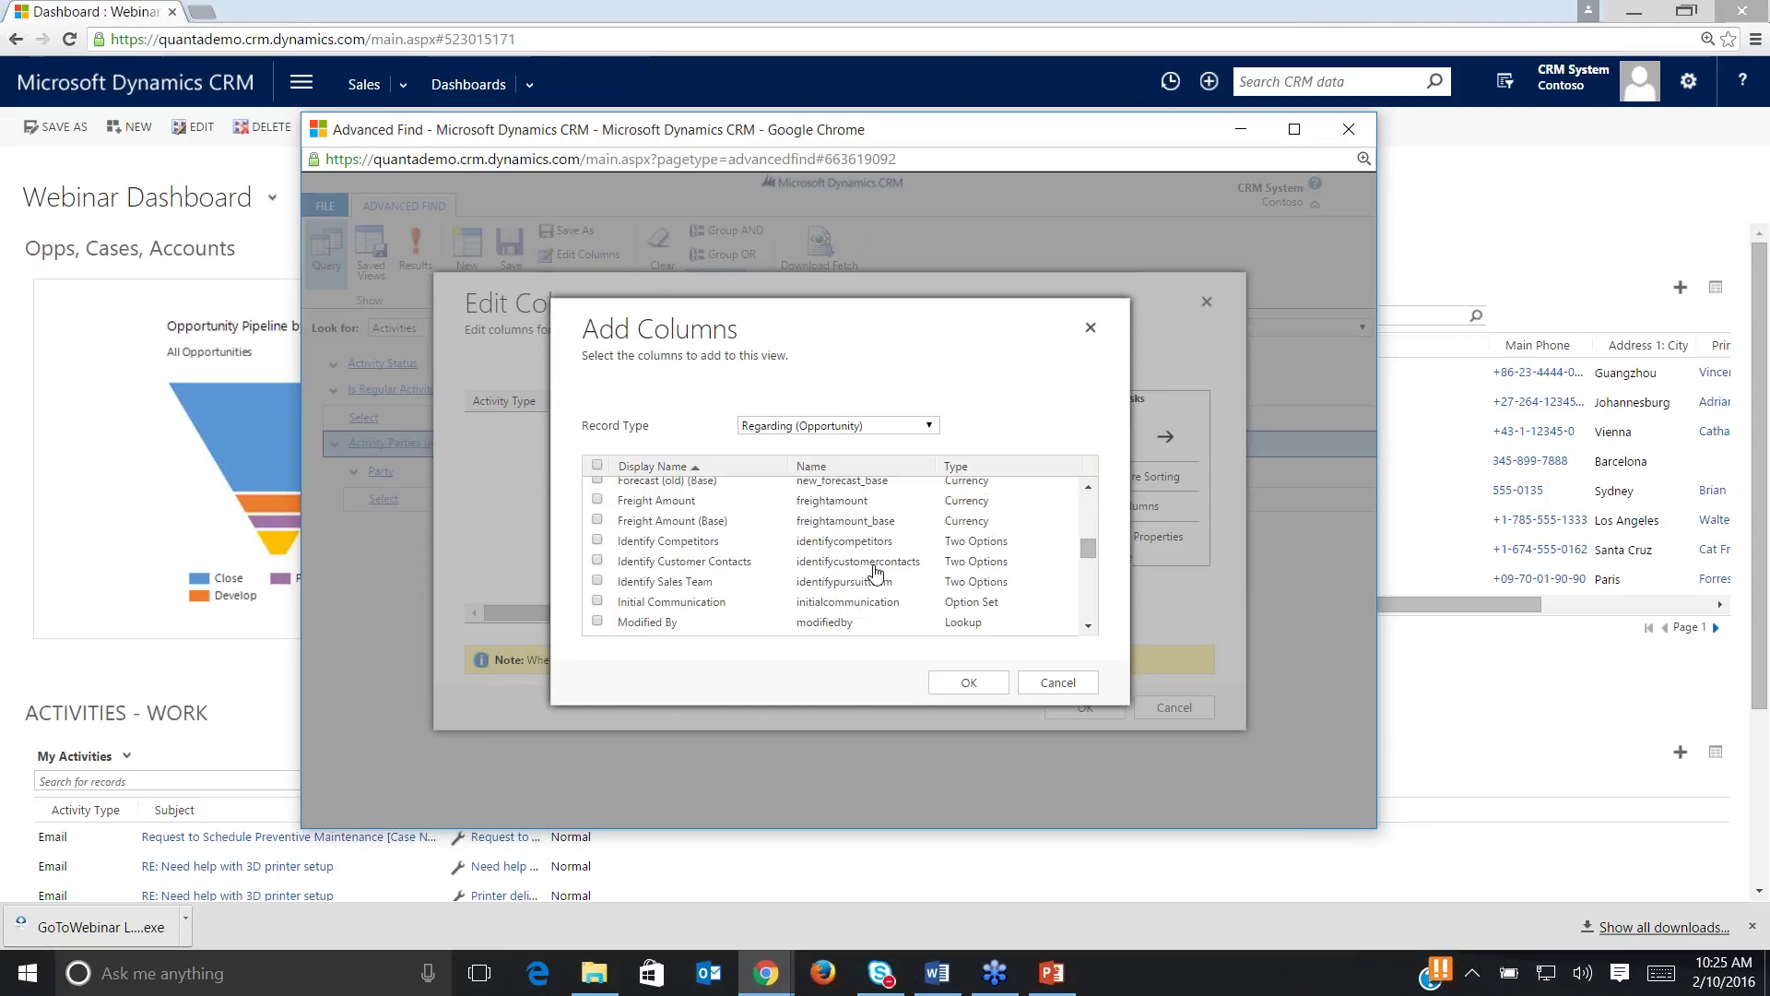
scroll(876, 573, "down", 3)
scroll(876, 572, "down", 3)
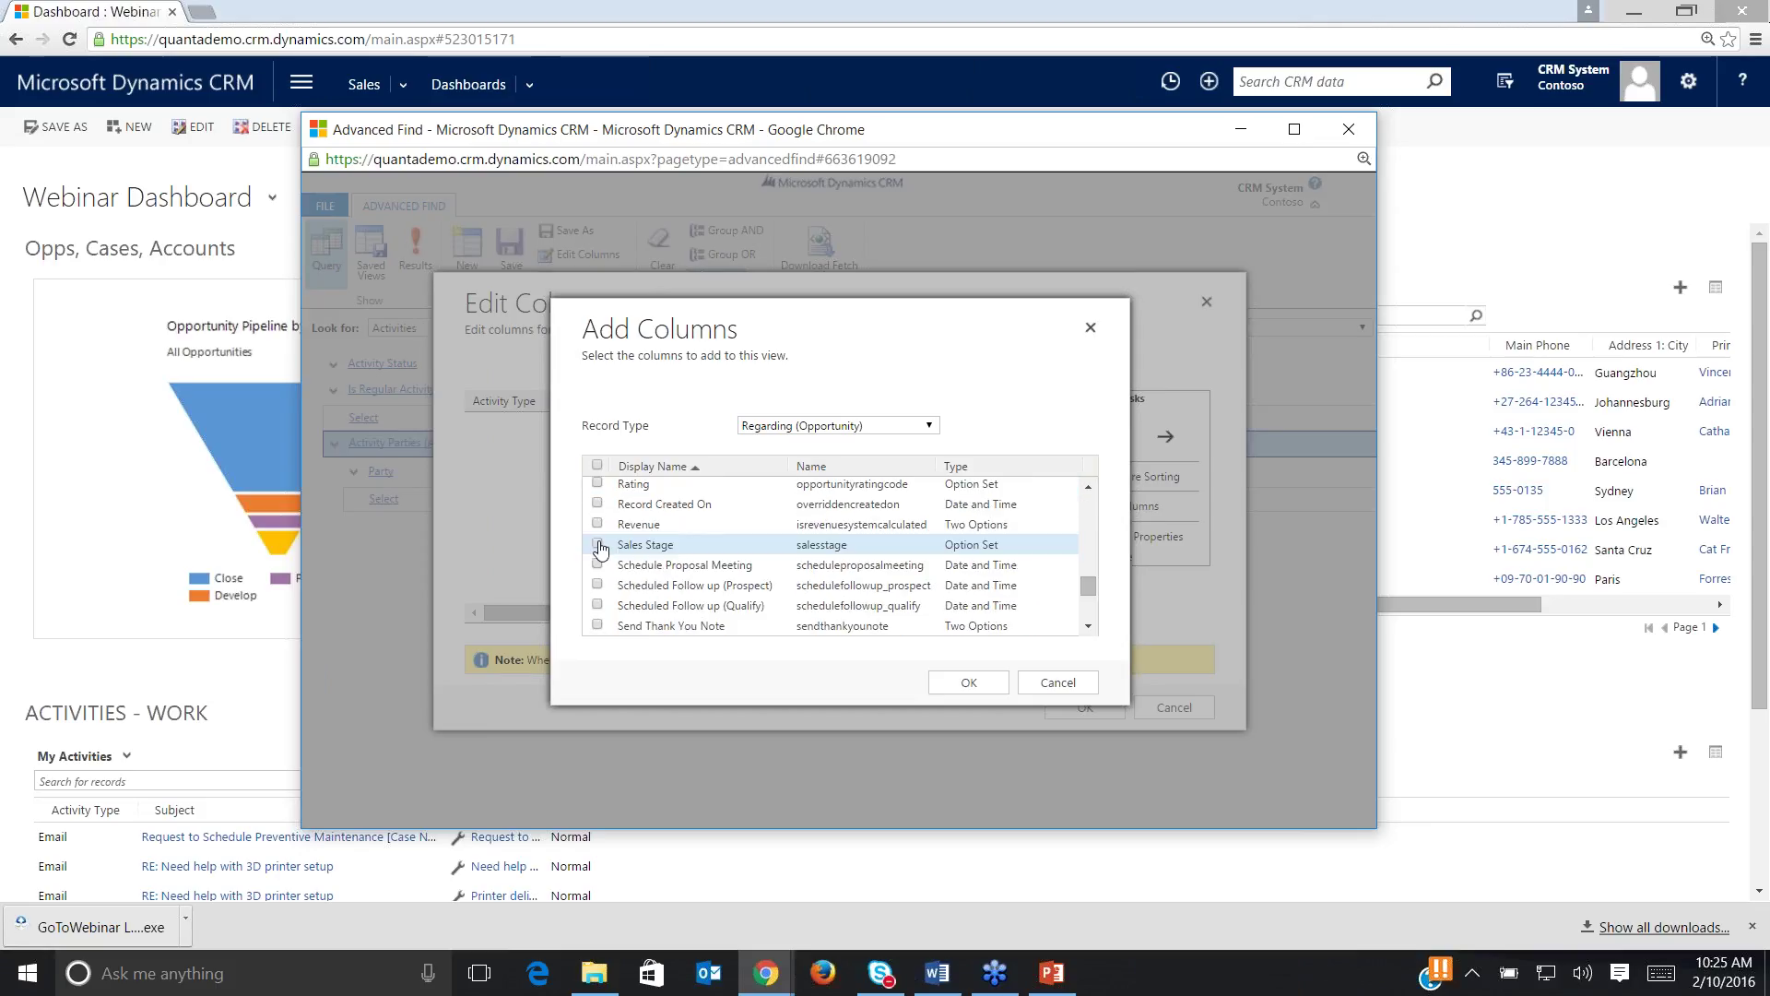
left_click(598, 545)
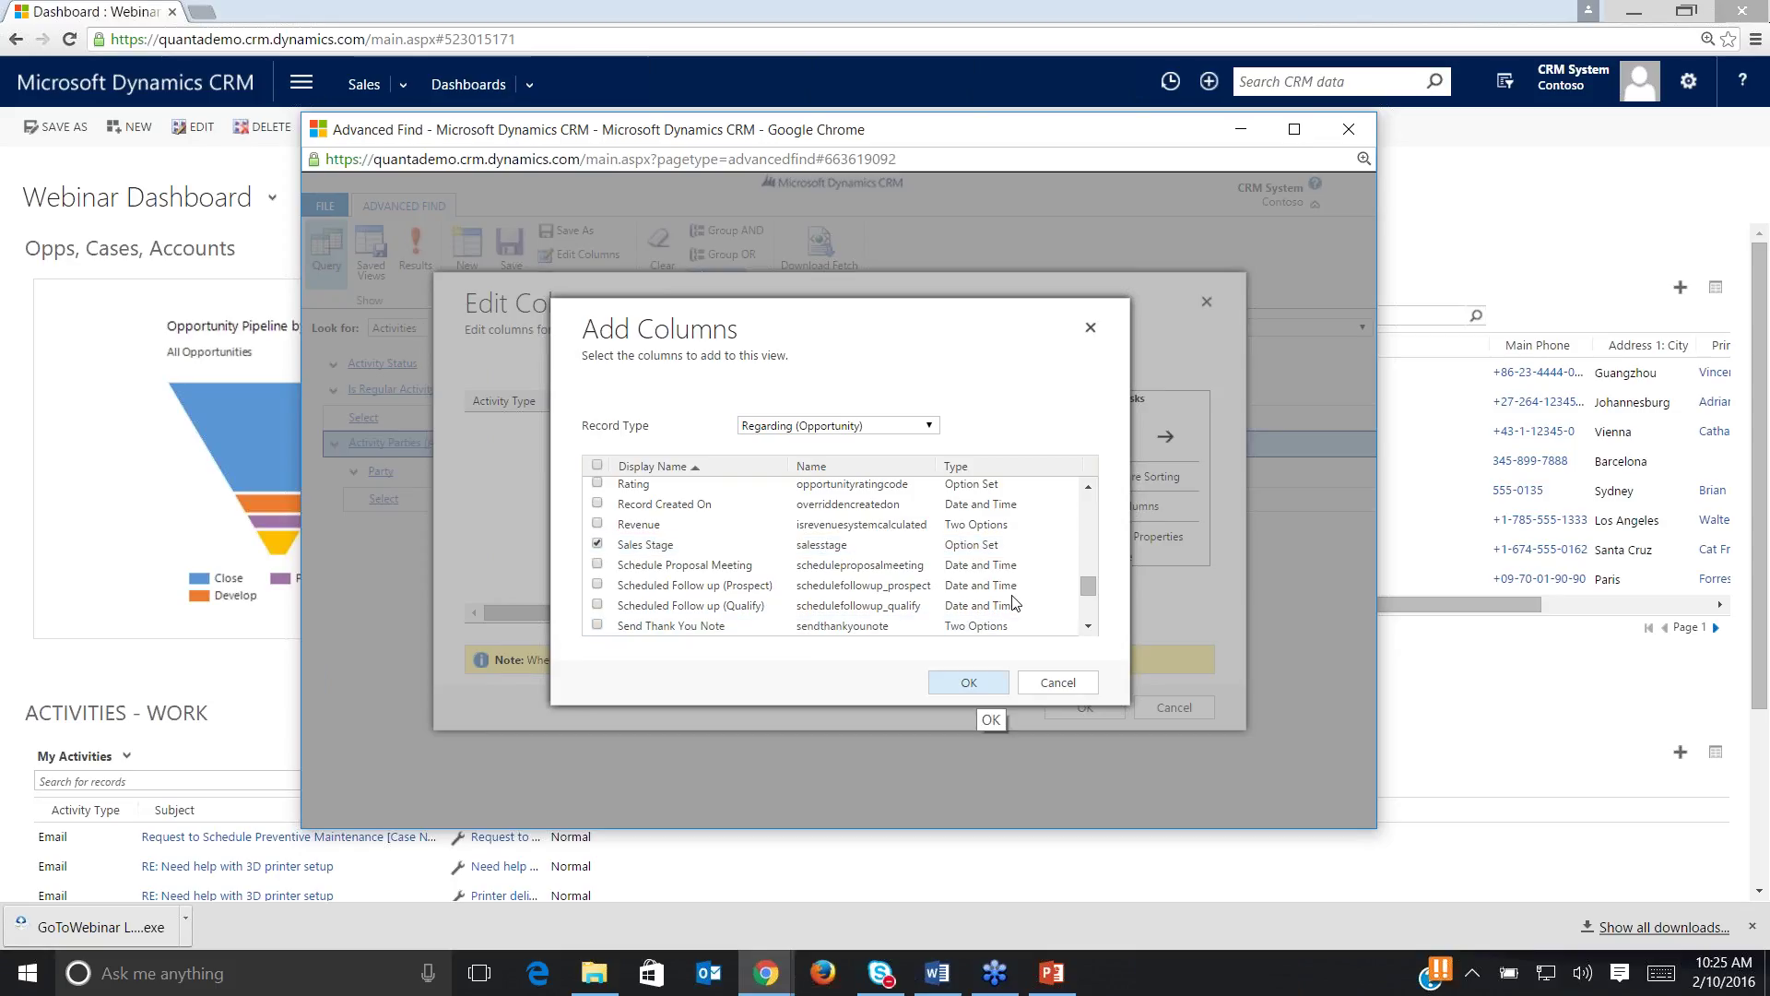
left_click(969, 682)
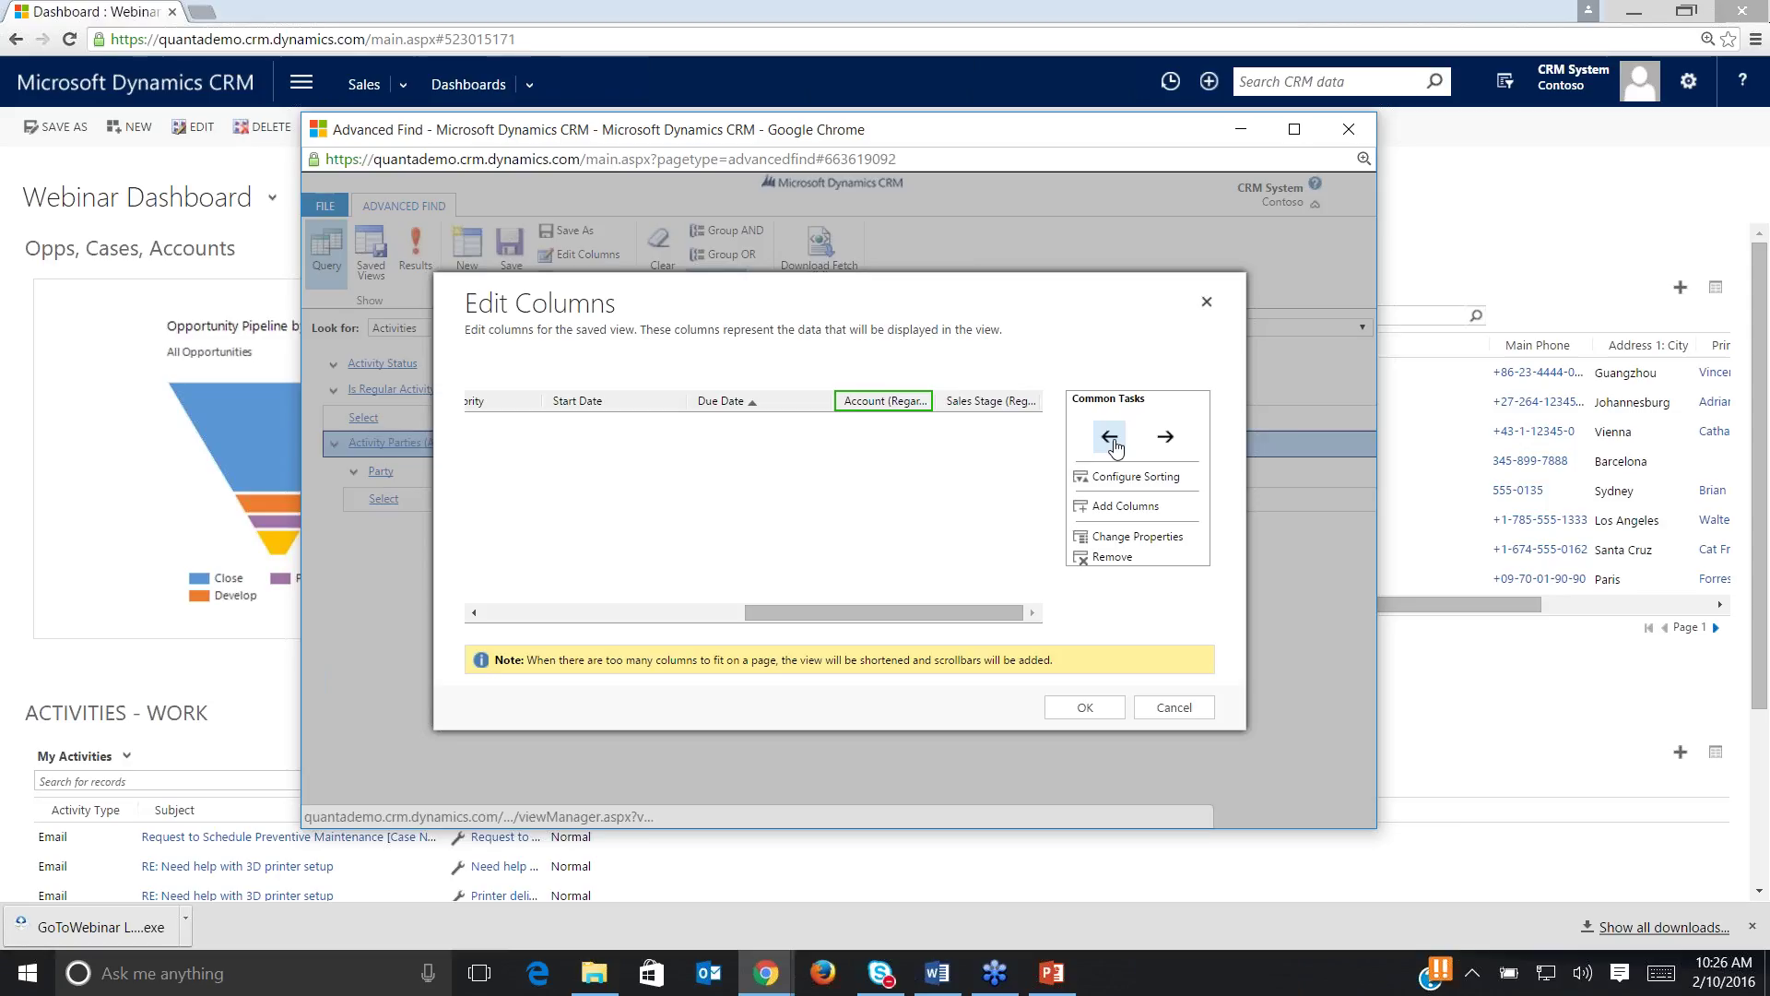
Move the opportunity's Account column so it sits between Subject and Regarding.
left_click(1111, 439)
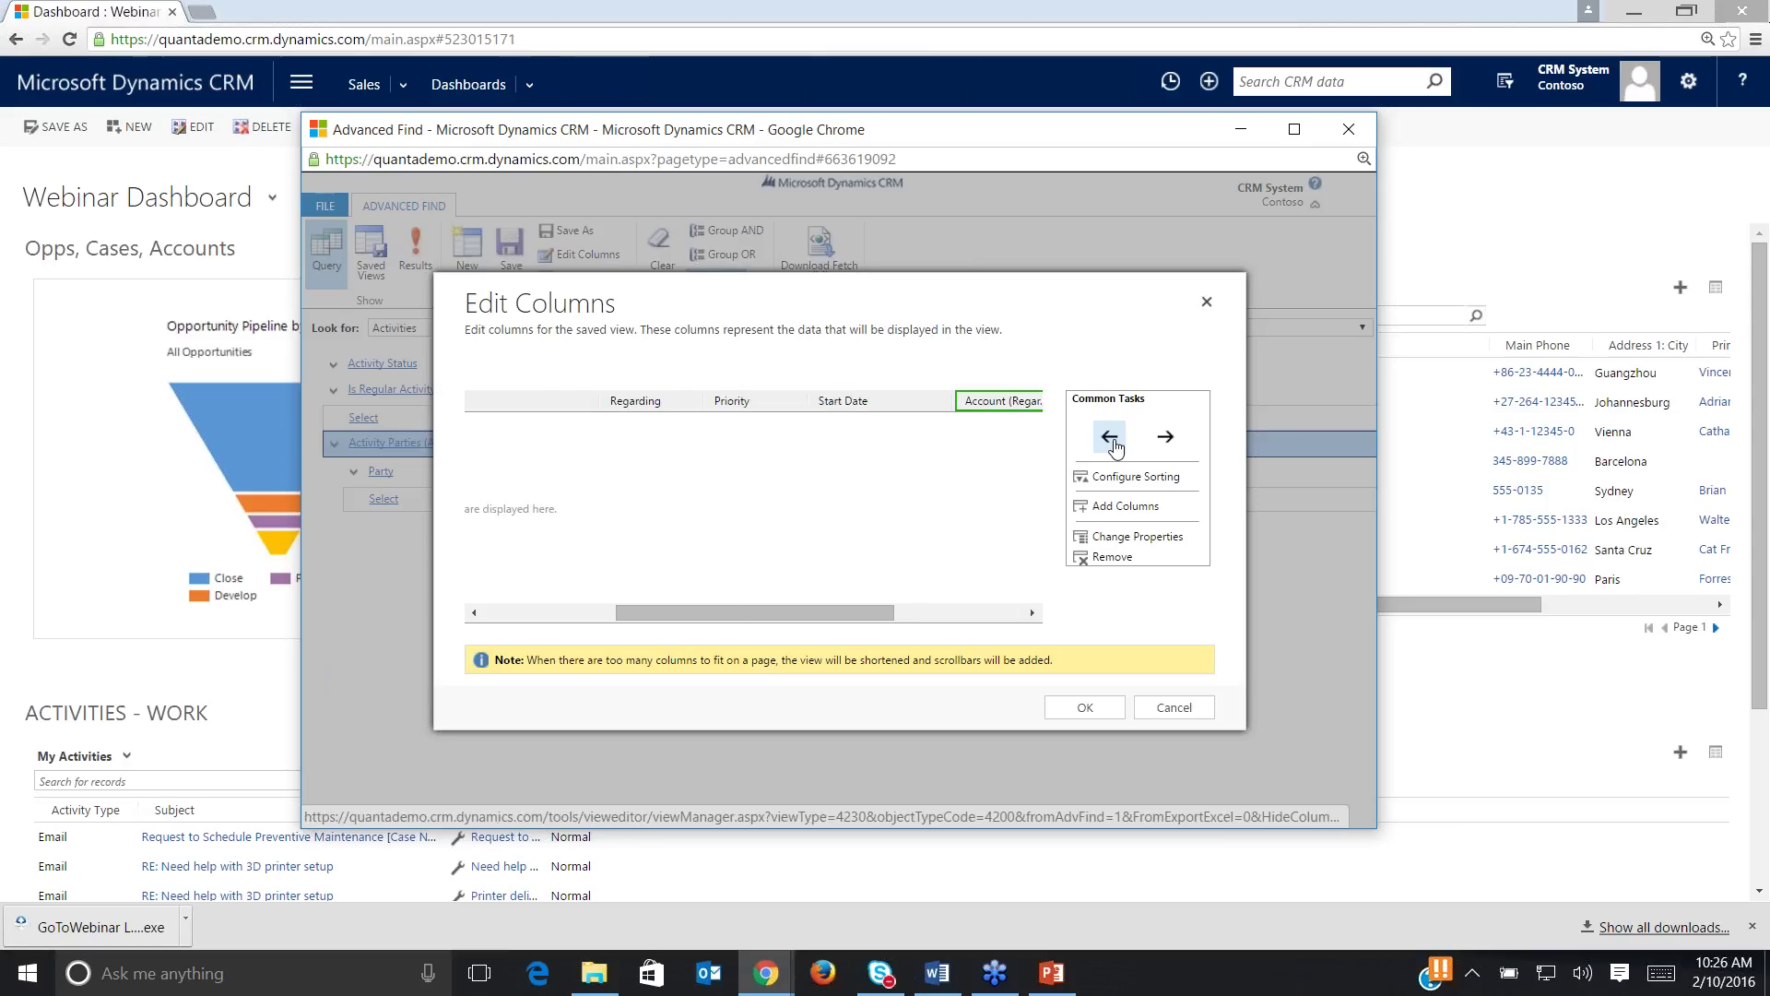
left_click(1165, 439)
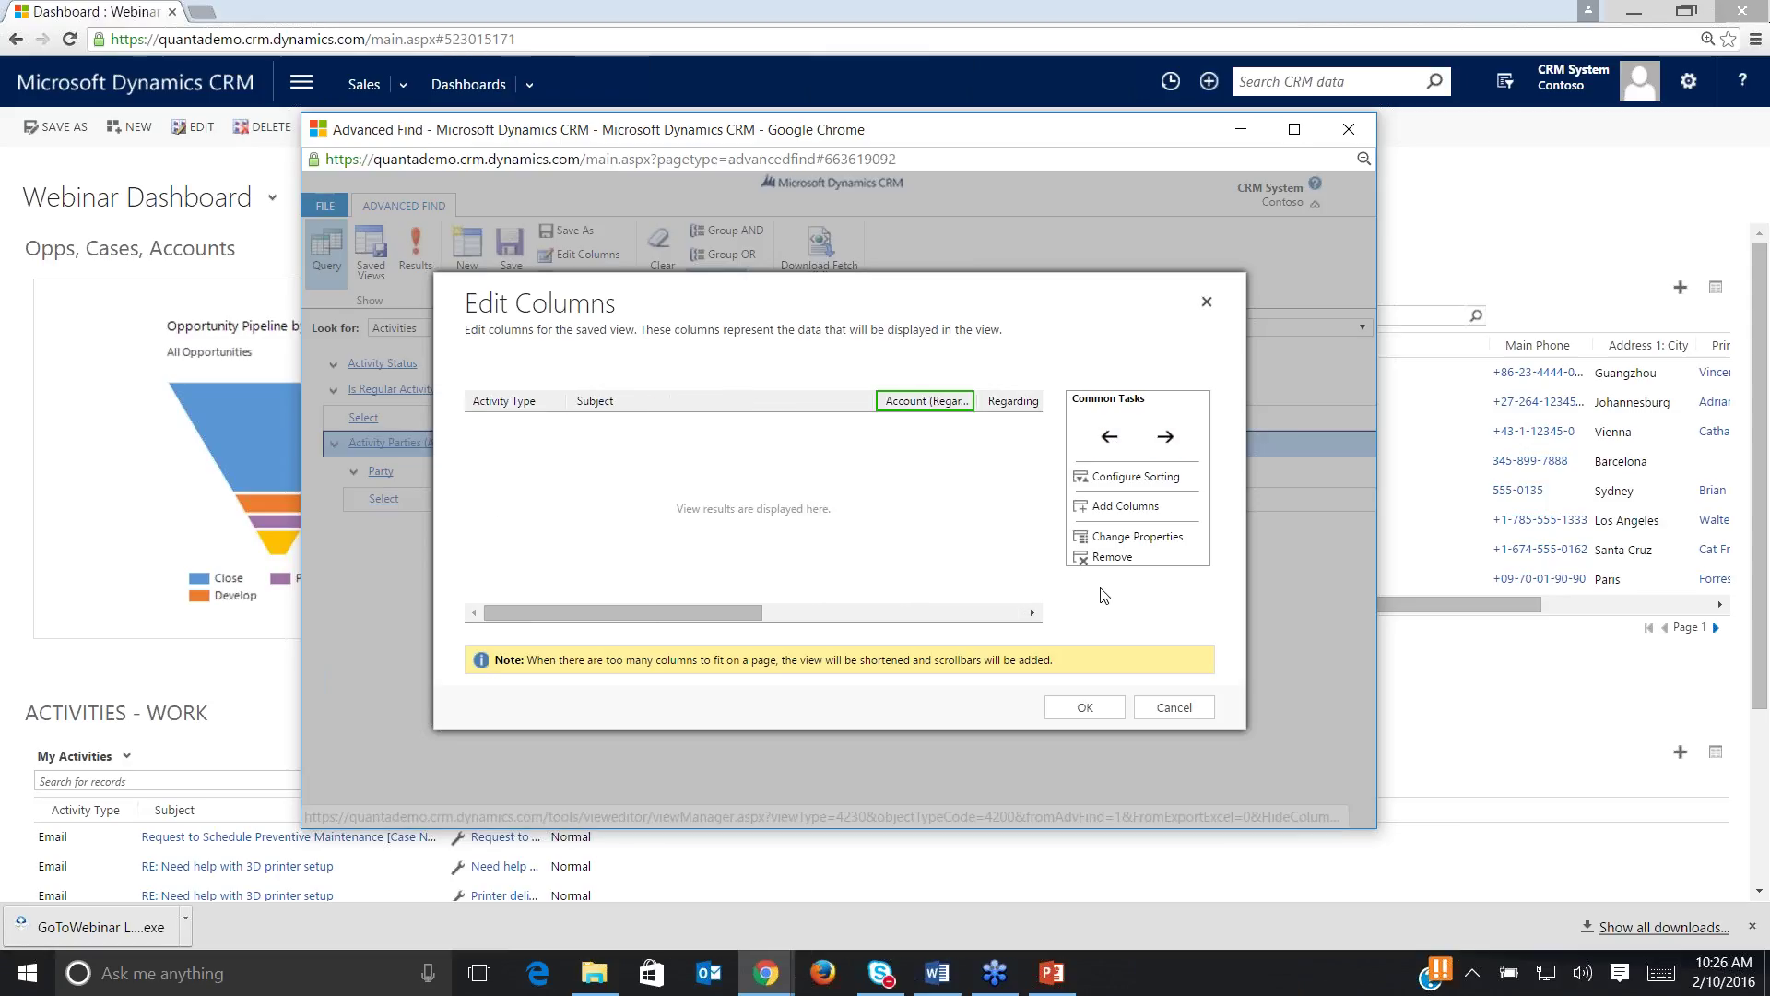
Move the opportunity's Sales Stage column so it sits between Account and Regarding, and accept the column changes.
scroll(862, 528, "right", 5)
mouse_move(1000, 613)
left_mouse_down()
mouse_move(741, 614)
mouse_move(1012, 614)
left_mouse_up()
left_click(1006, 399)
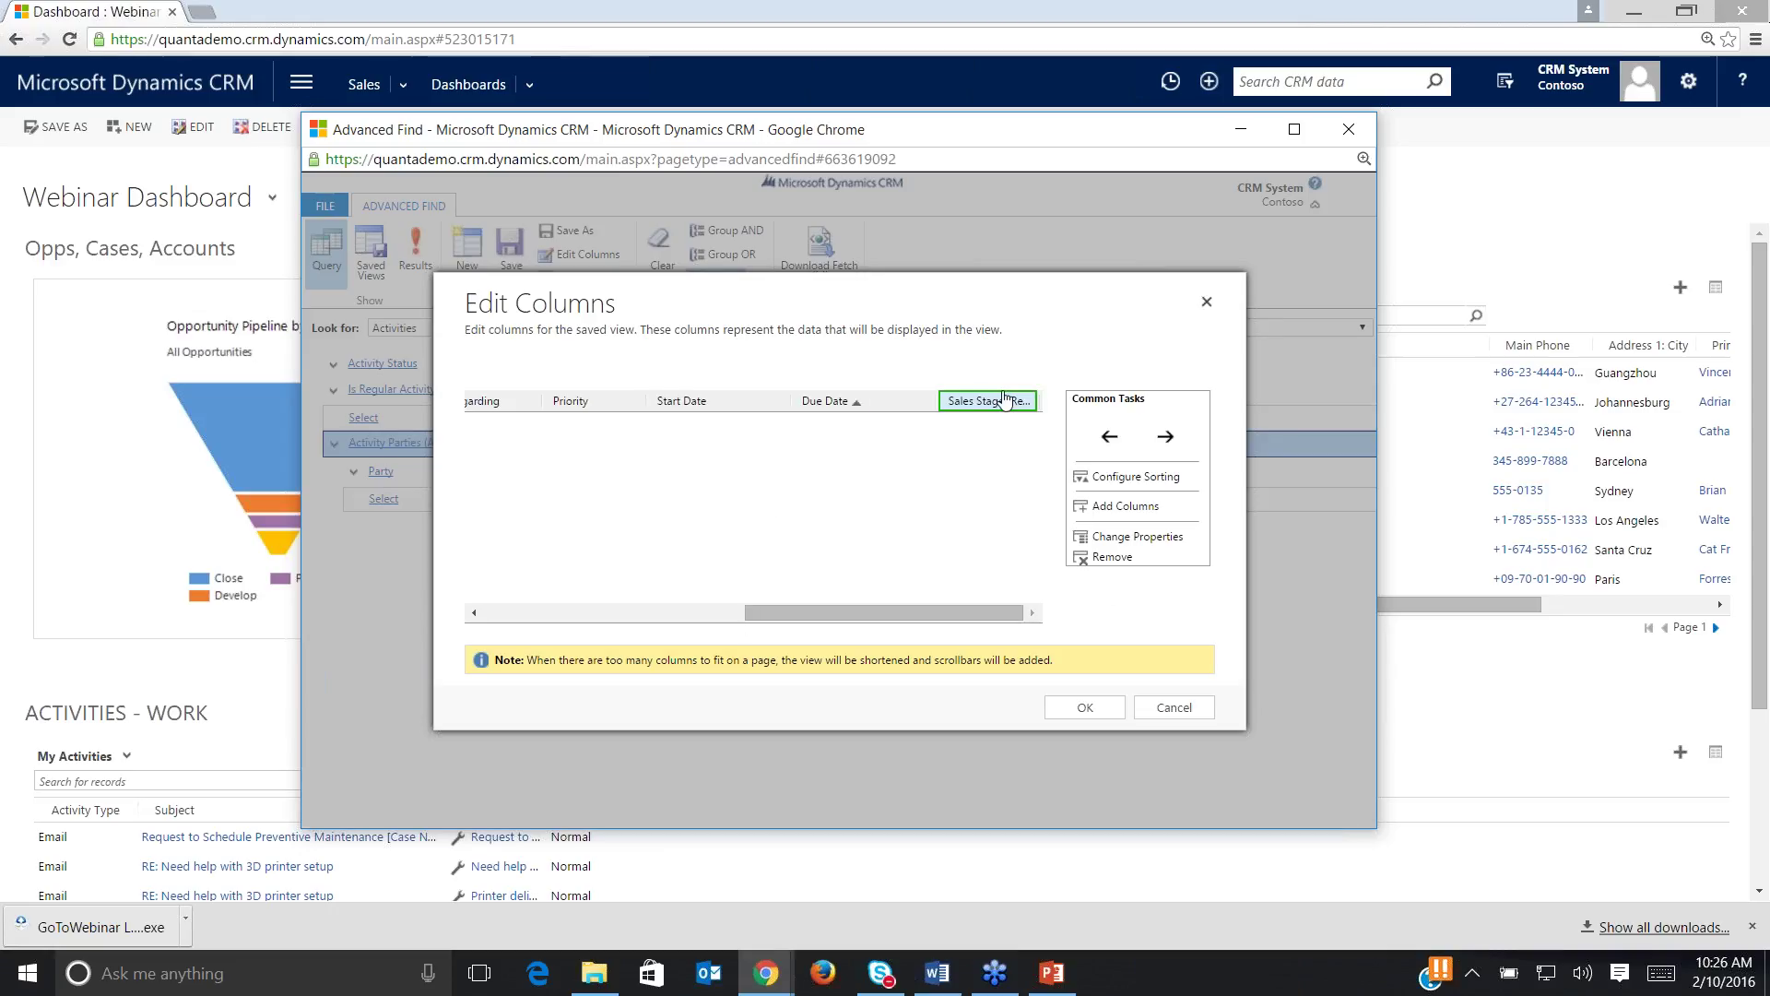
left_click(1111, 438)
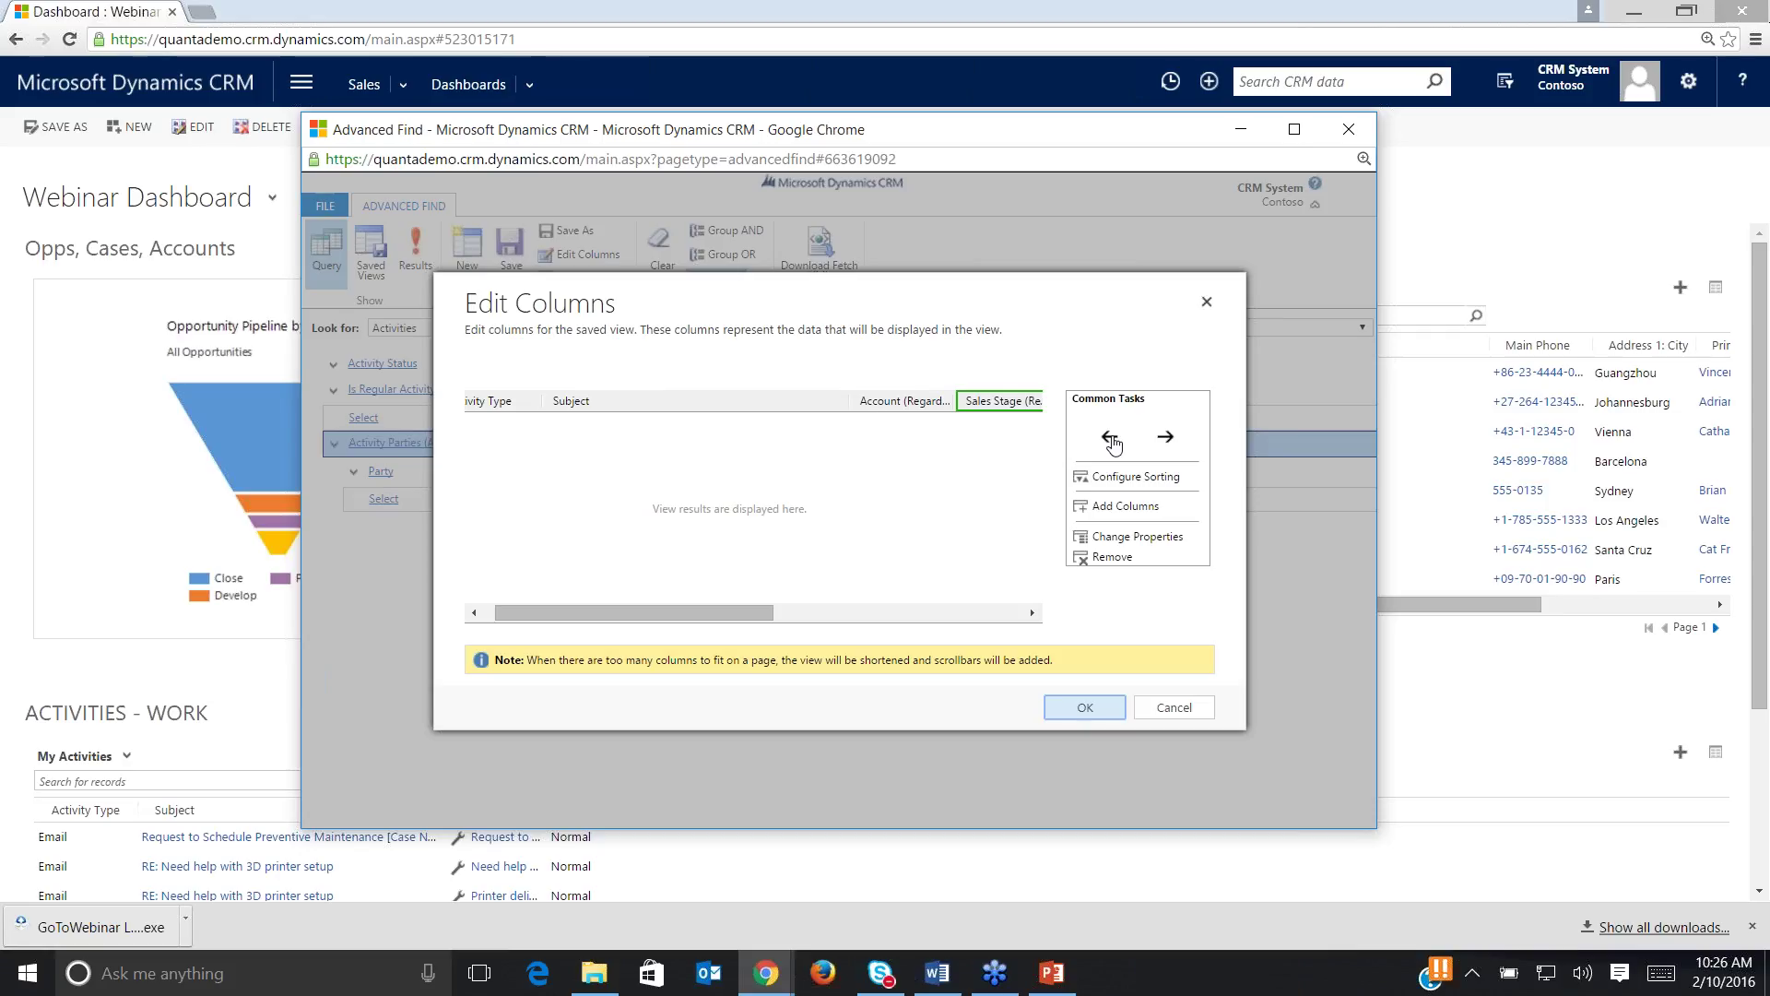
left_click(1085, 708)
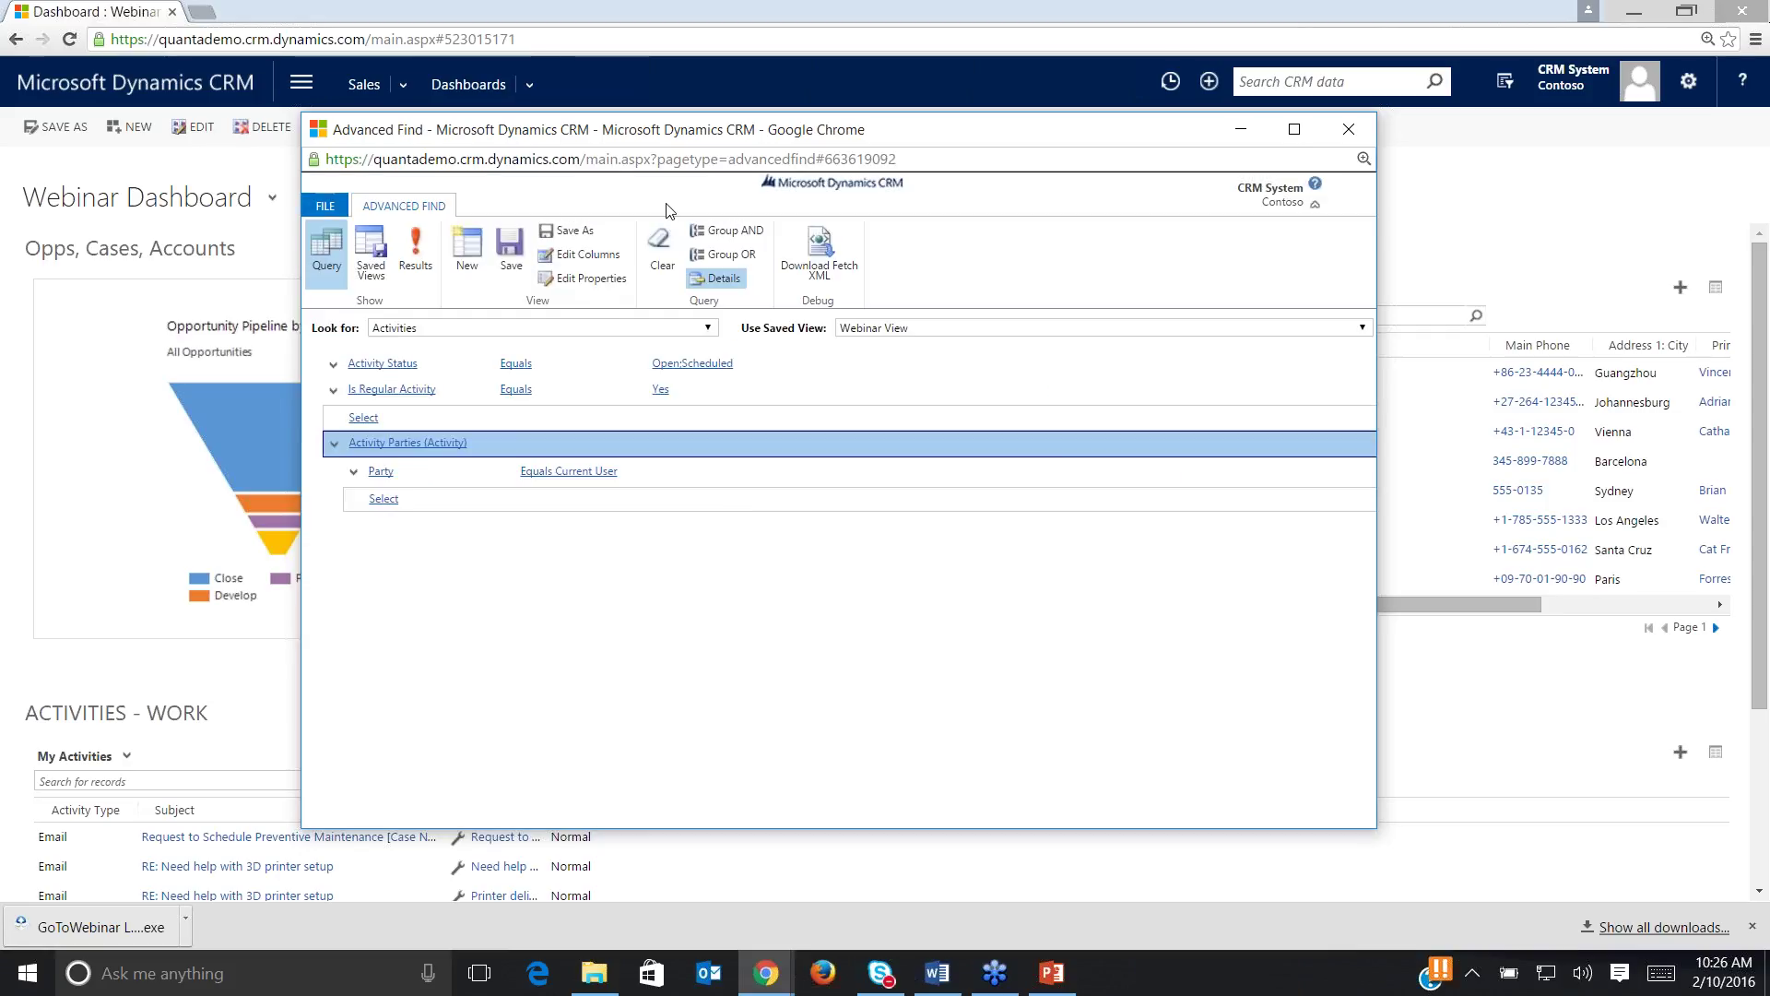
Run the Webinar View query to check its Account and Sales Stage columns, and close Advanced Find.
left_click(414, 254)
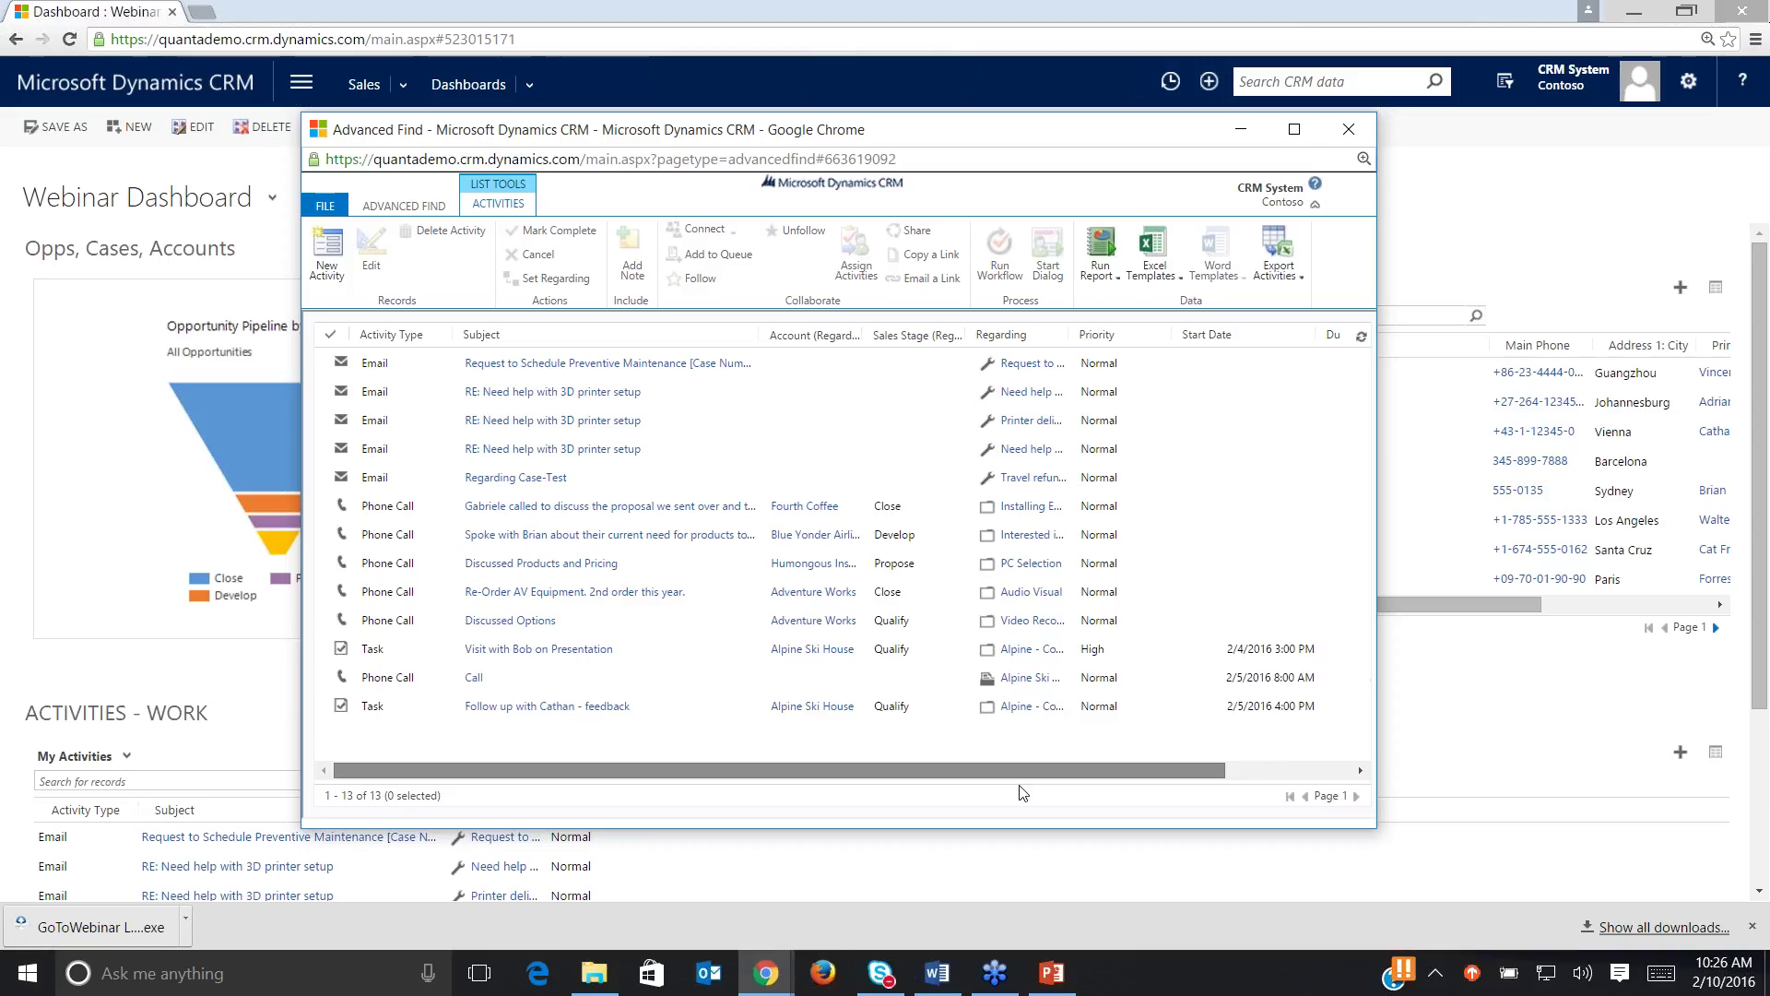
scroll(680, 790, "right", 3)
scroll(784, 554, "left", 3)
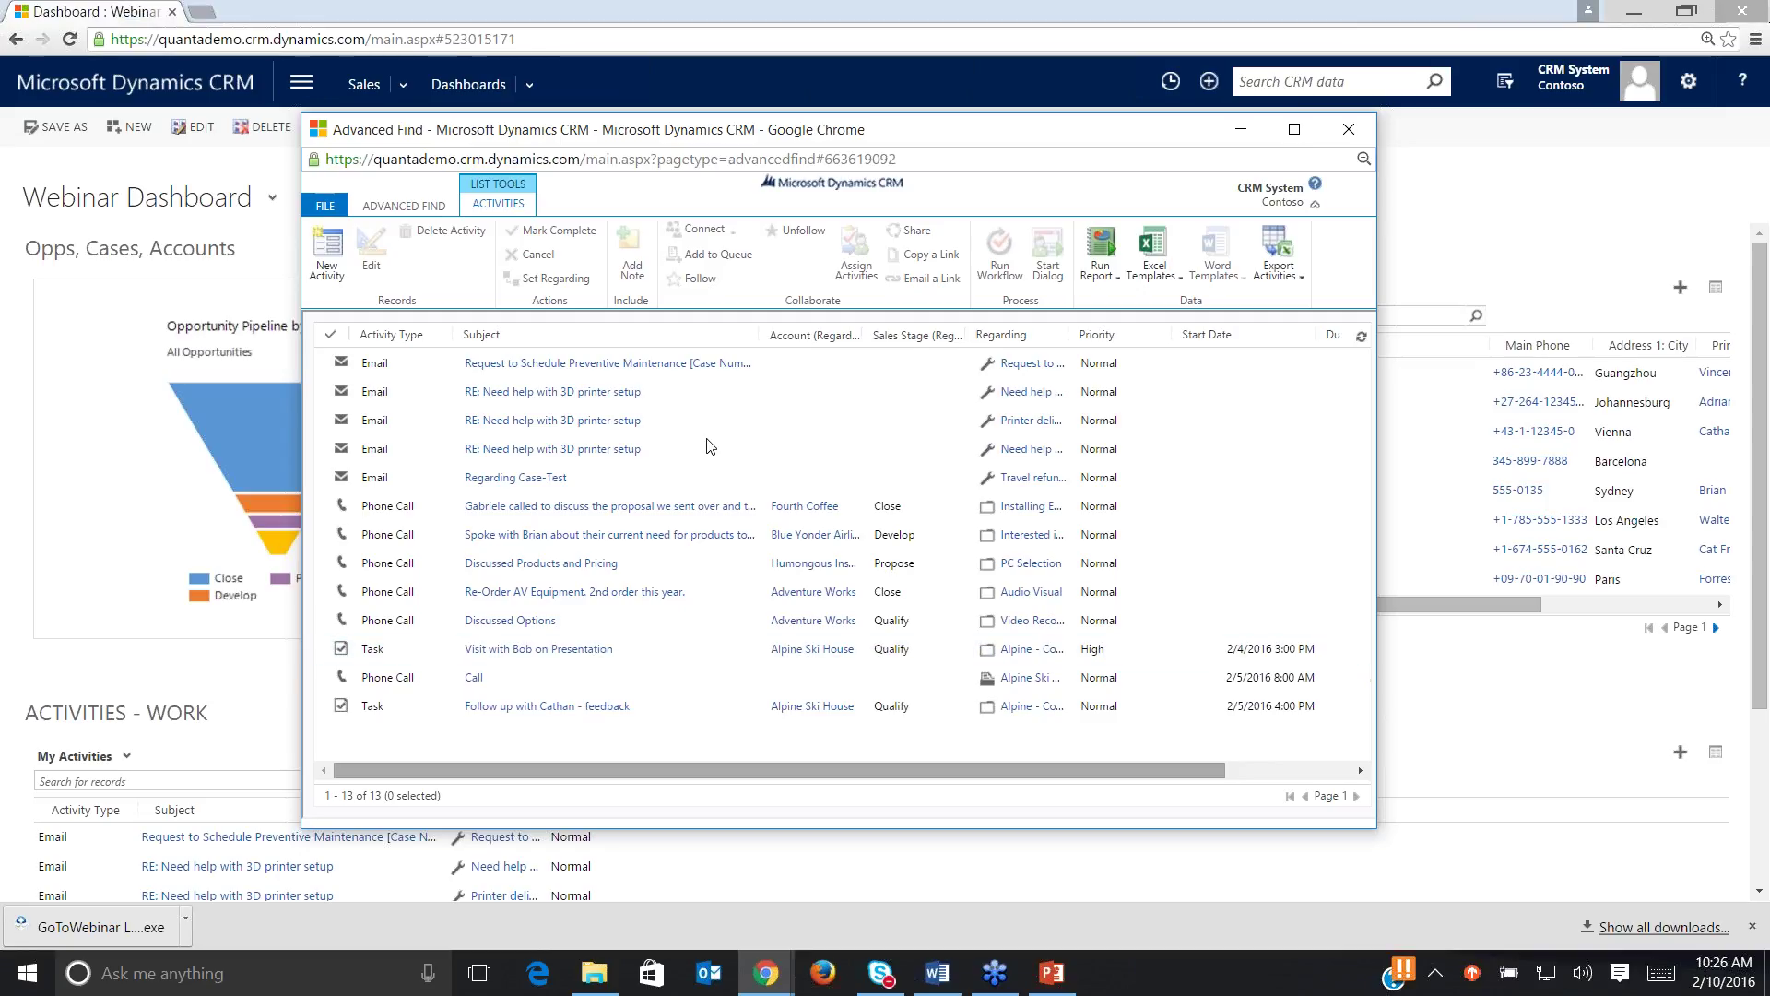
left_click(406, 207)
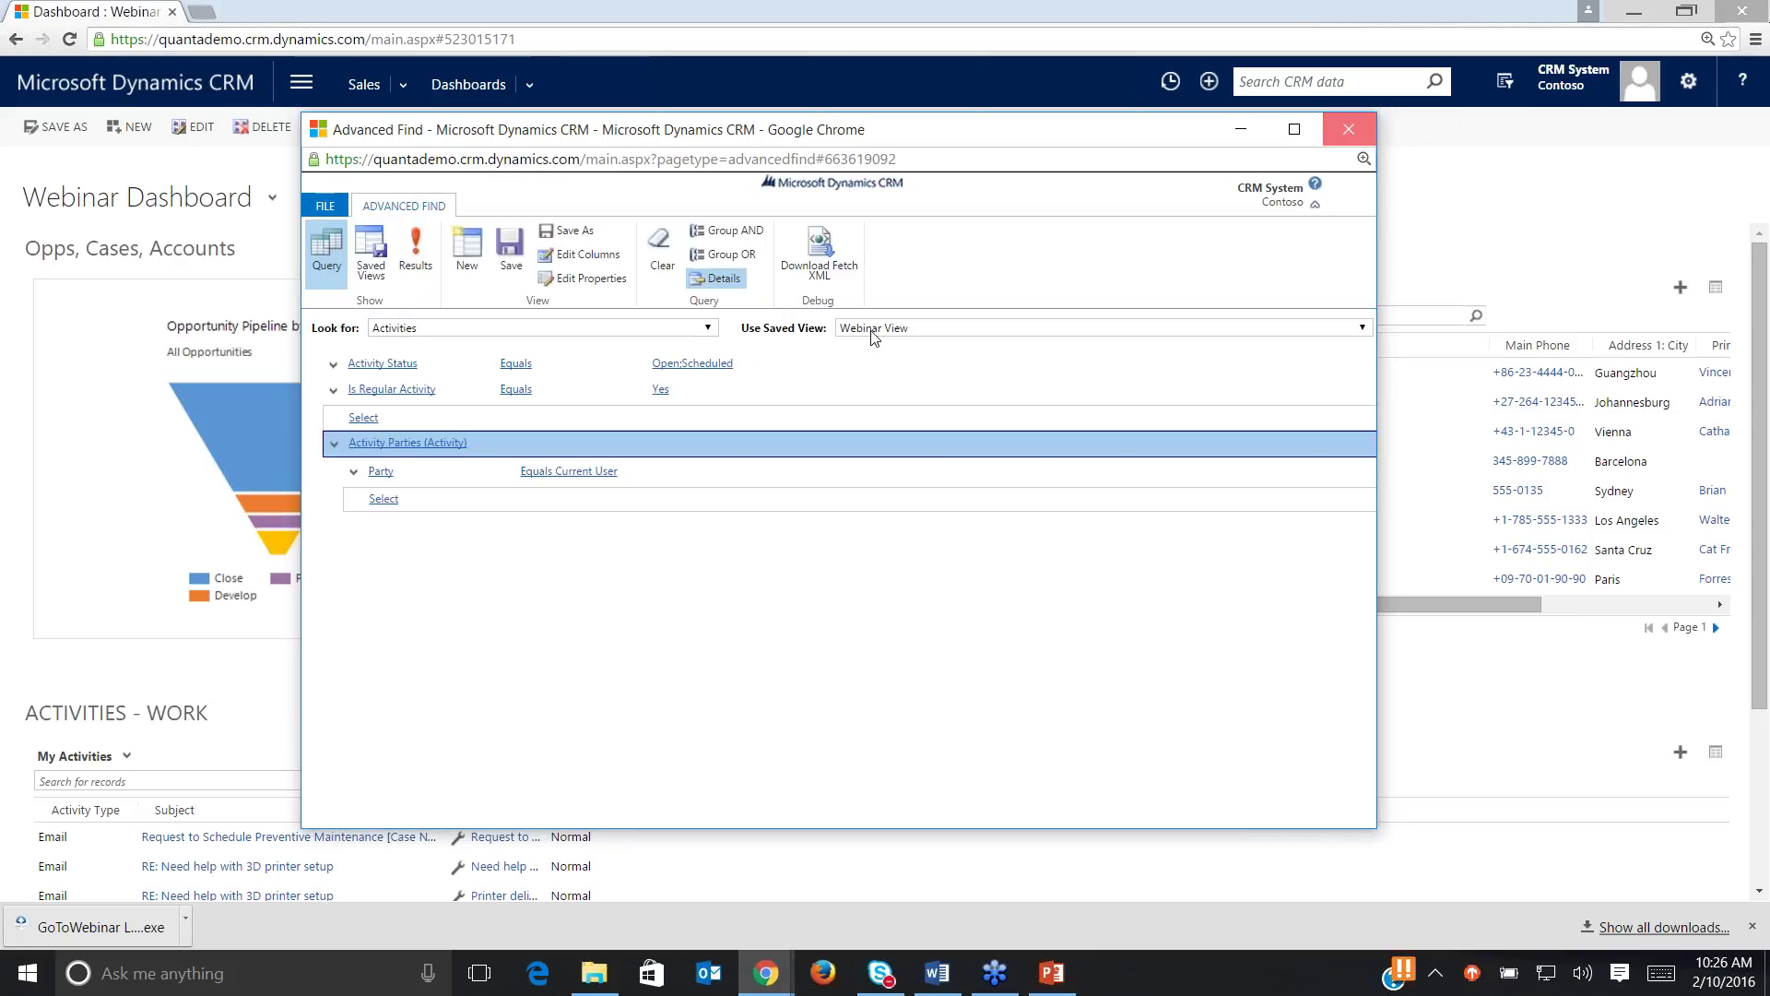
key("ctrl+w")
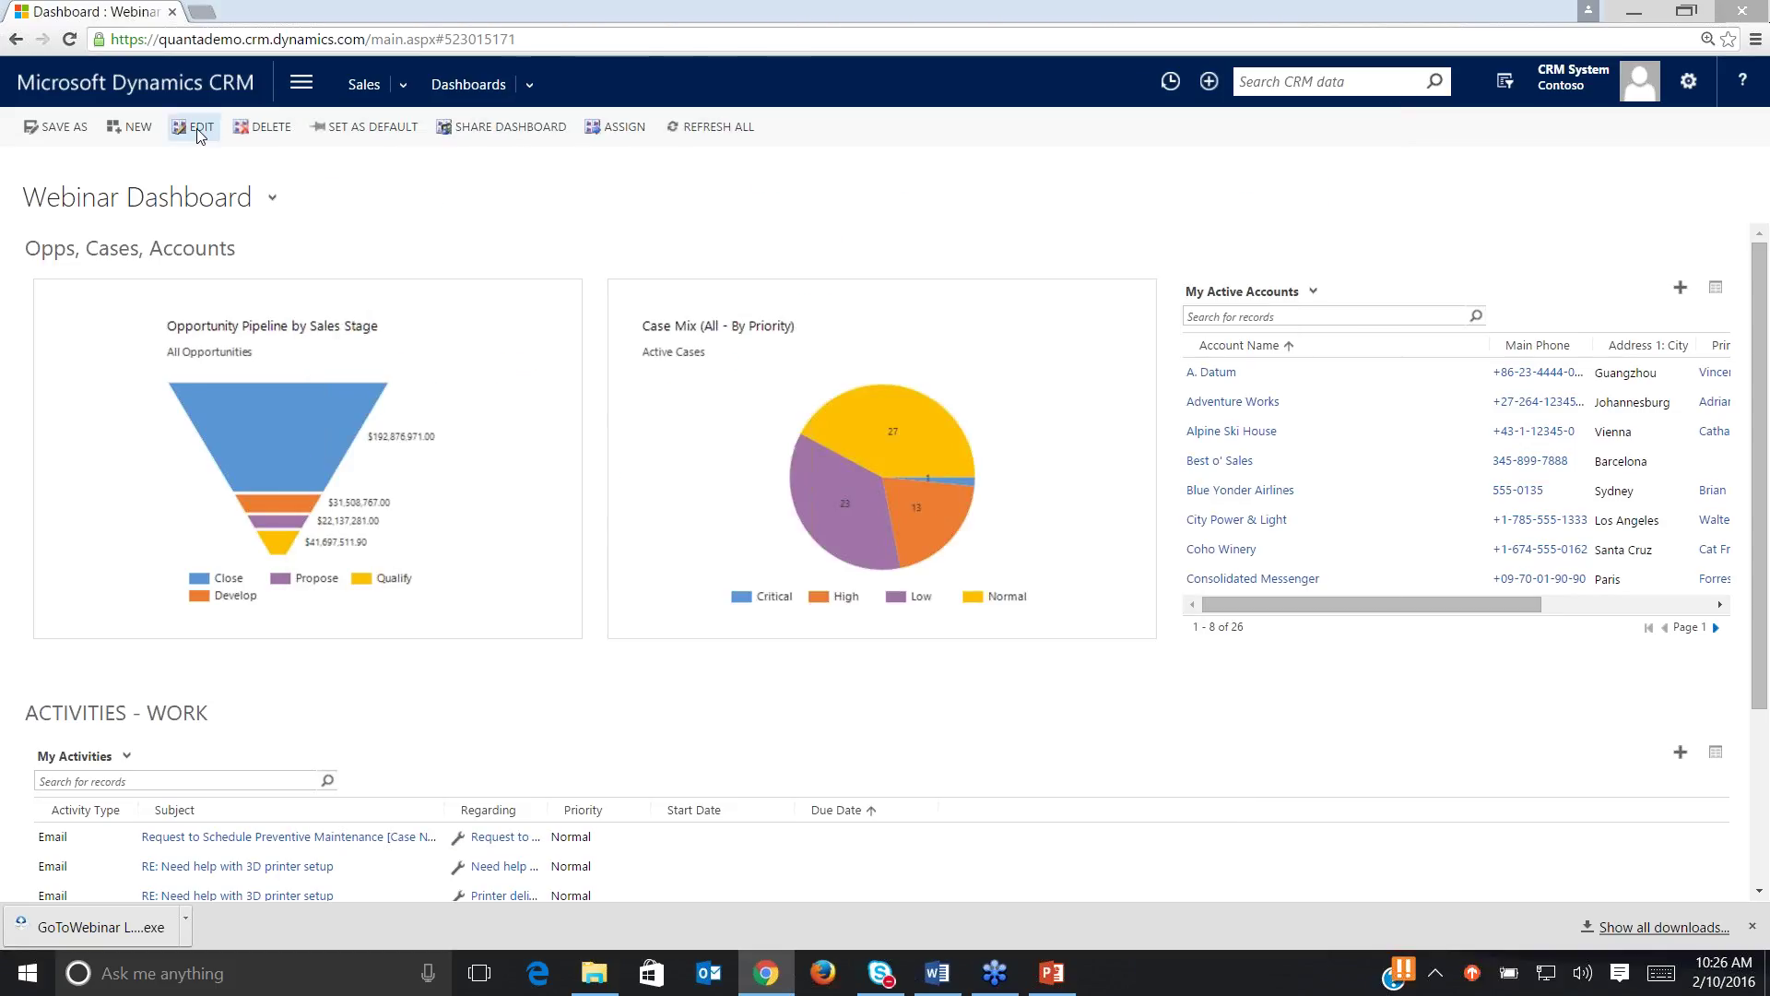
Set Webinar View as the default view of the Webinar Dashboard's Activities list, and save and close the dashboard editor.
left_click(199, 130)
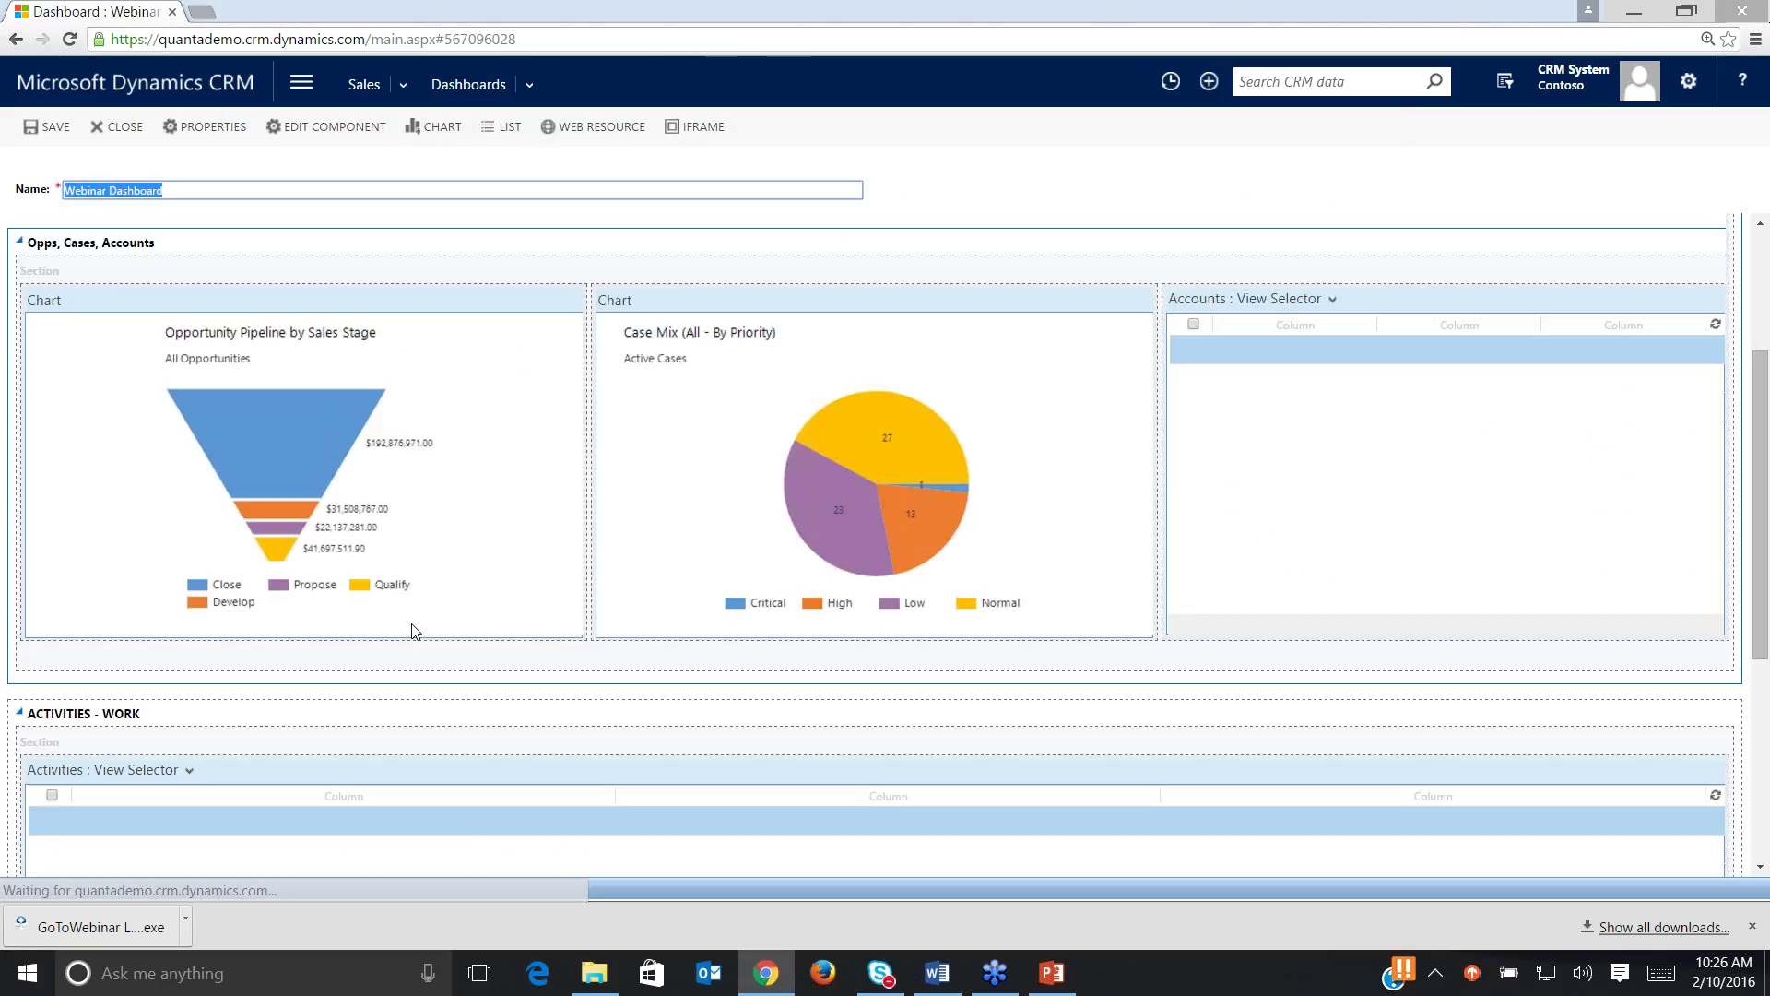
scroll(411, 624, "down", 3)
left_click(403, 639)
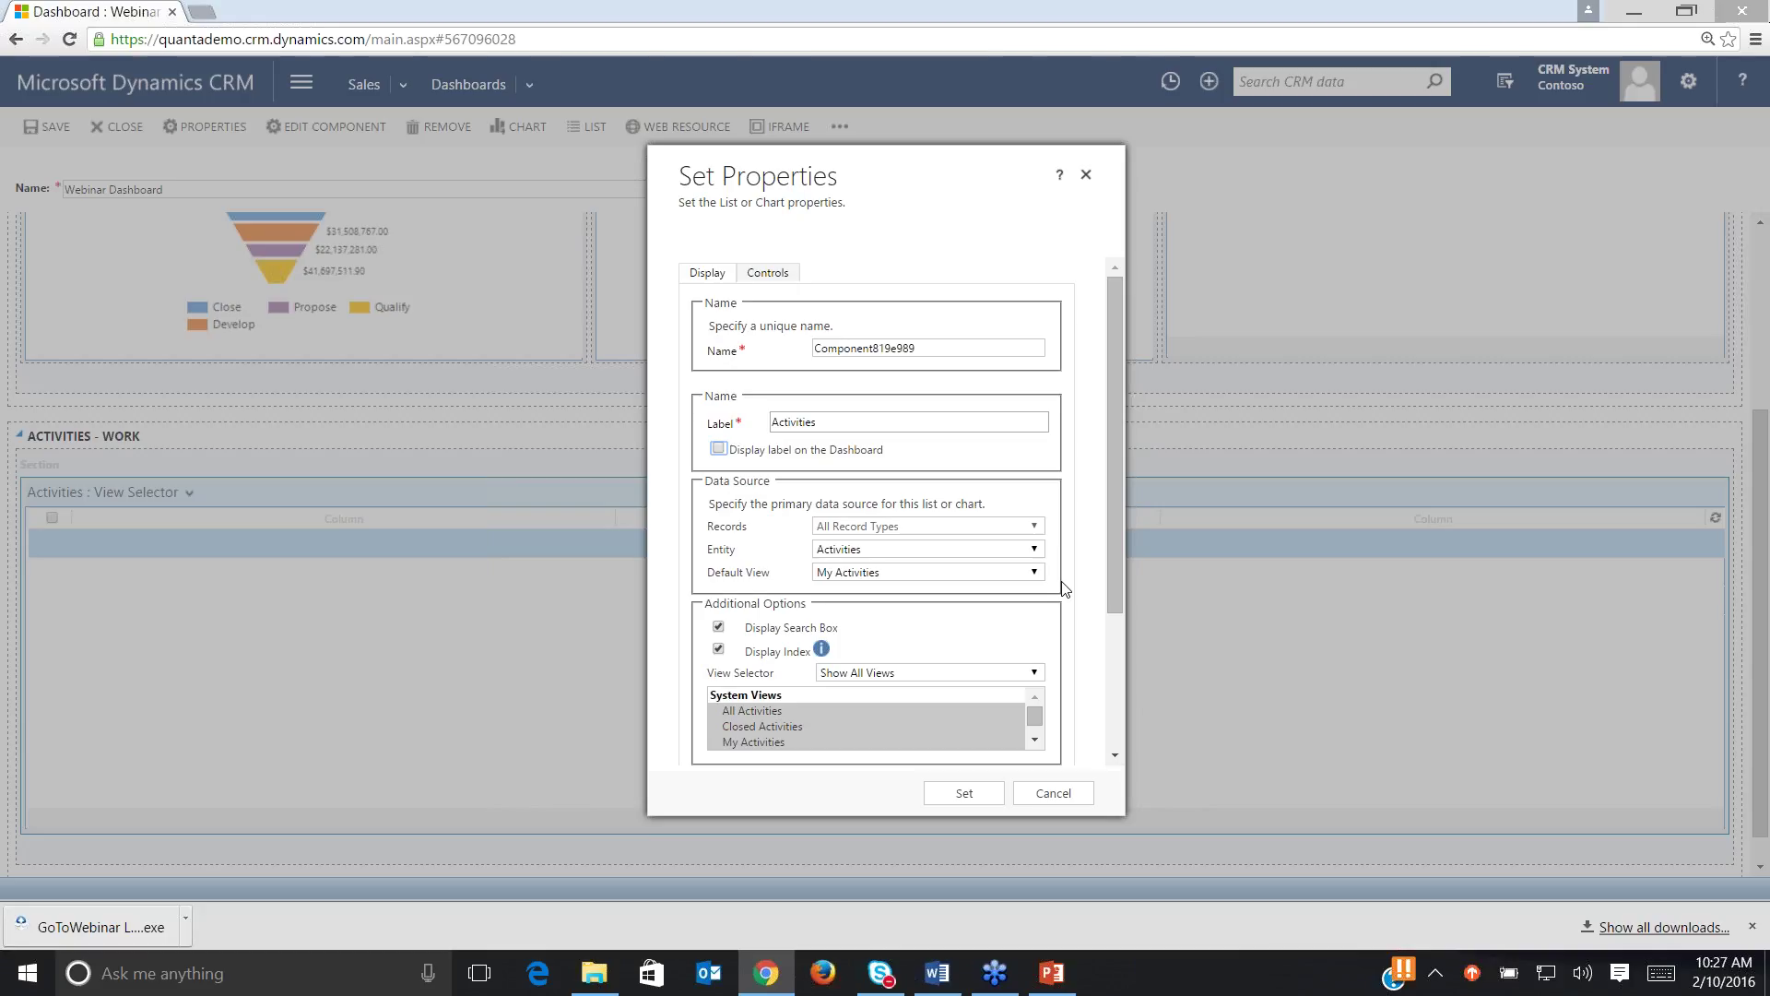
left_click(1037, 575)
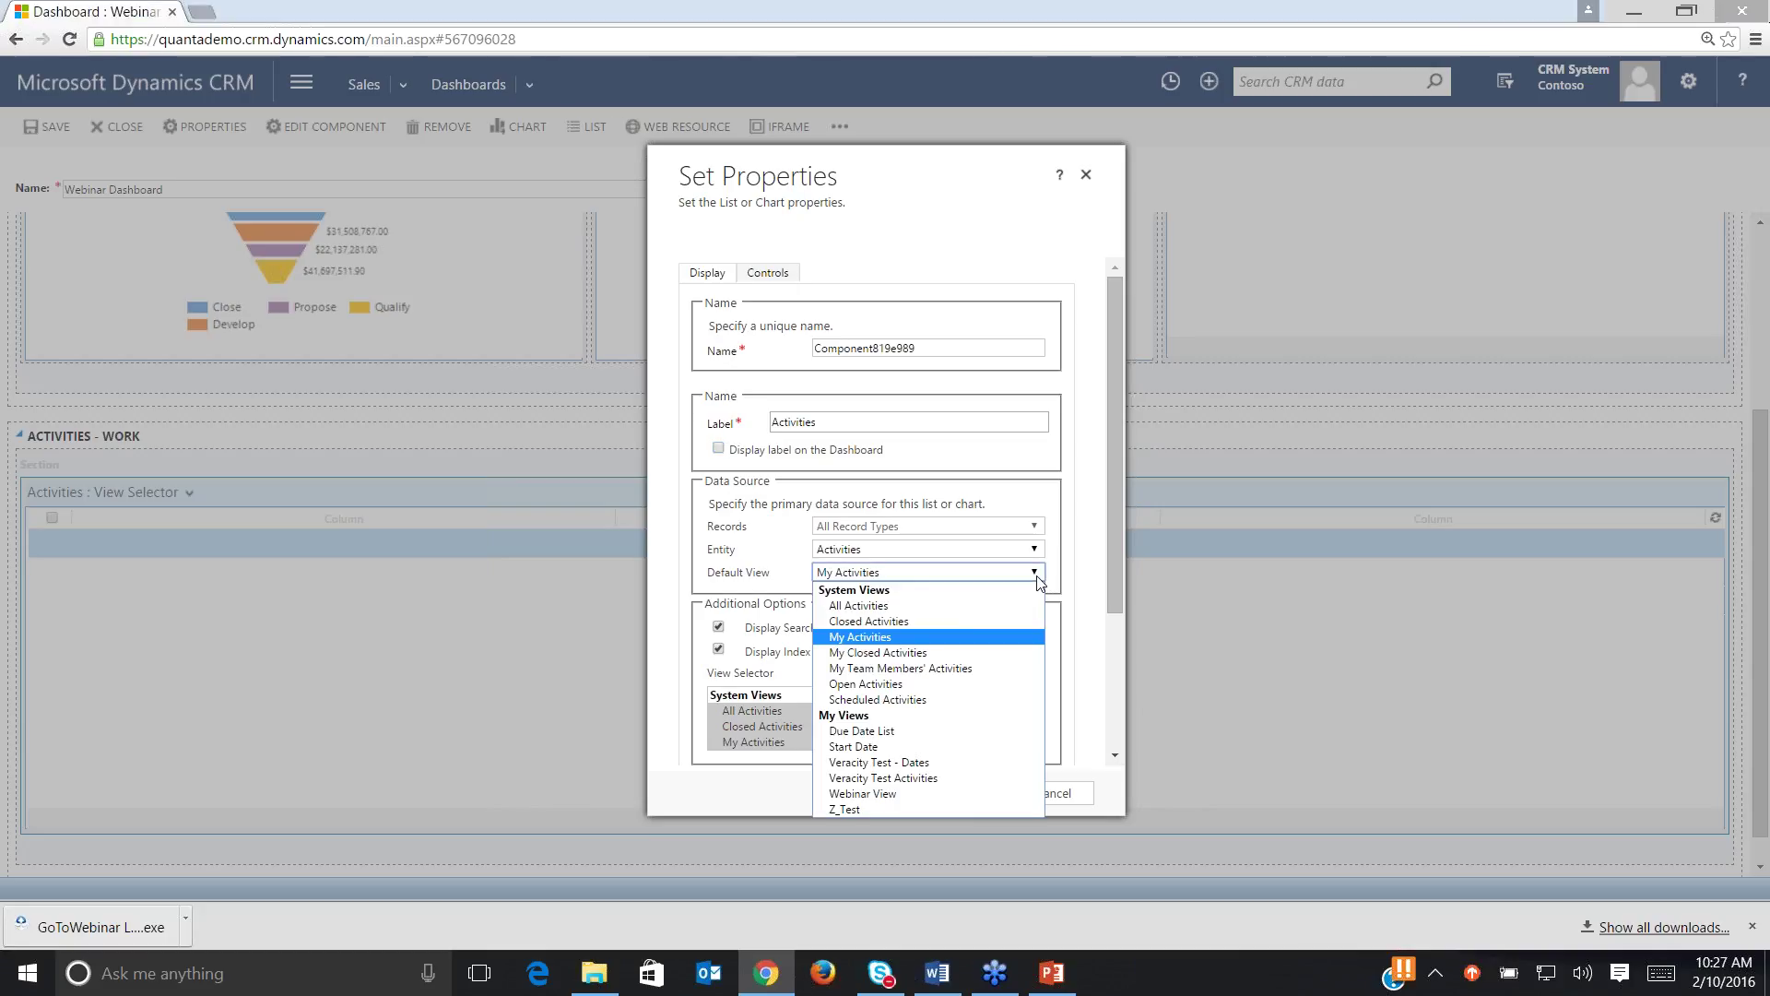
left_click(921, 795)
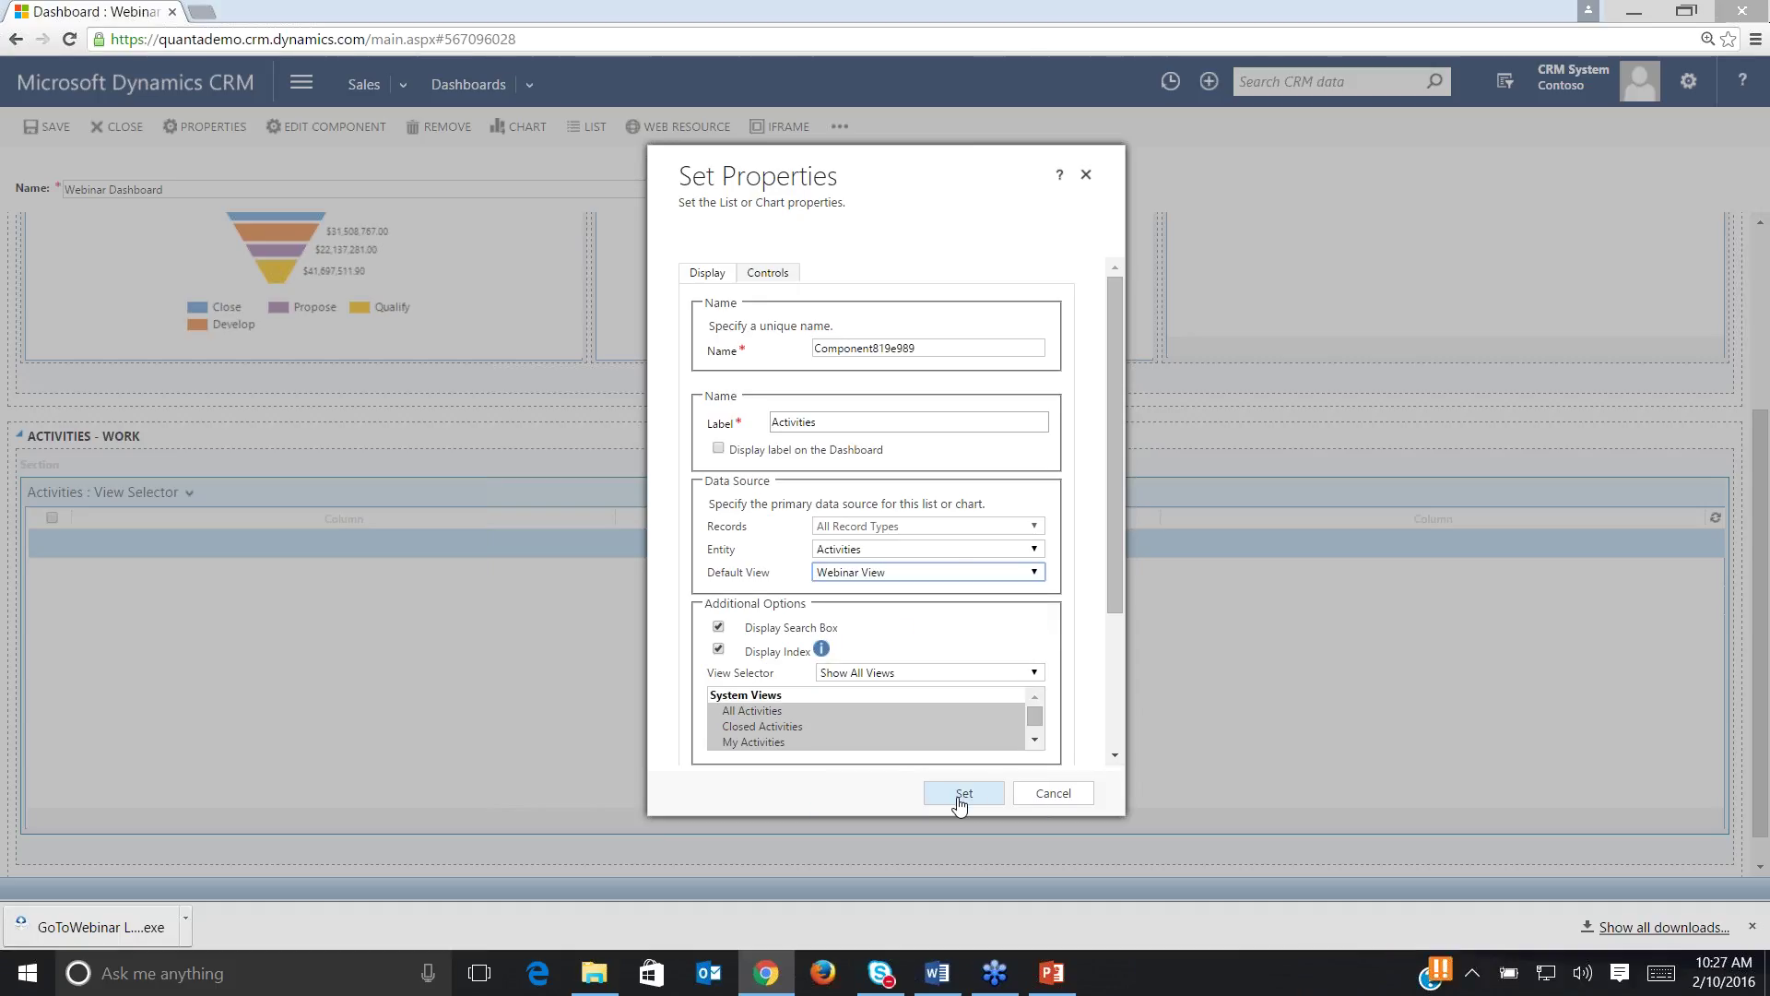
left_click(964, 796)
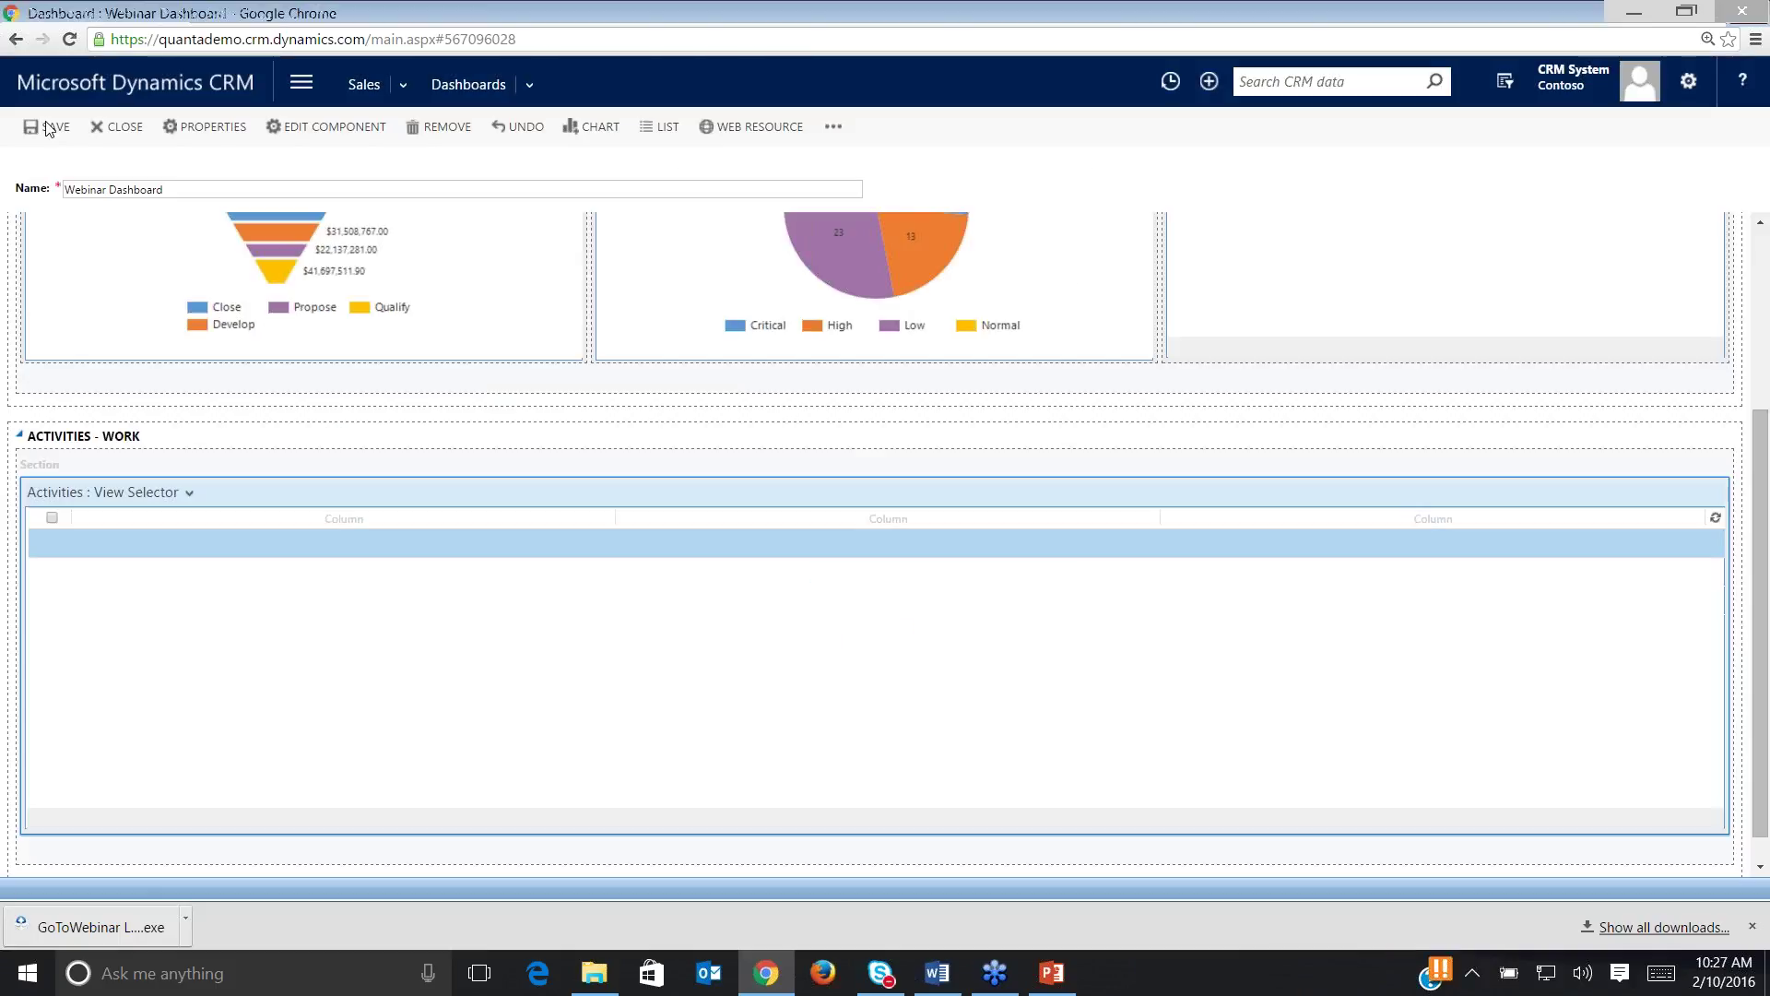
left_click(52, 130)
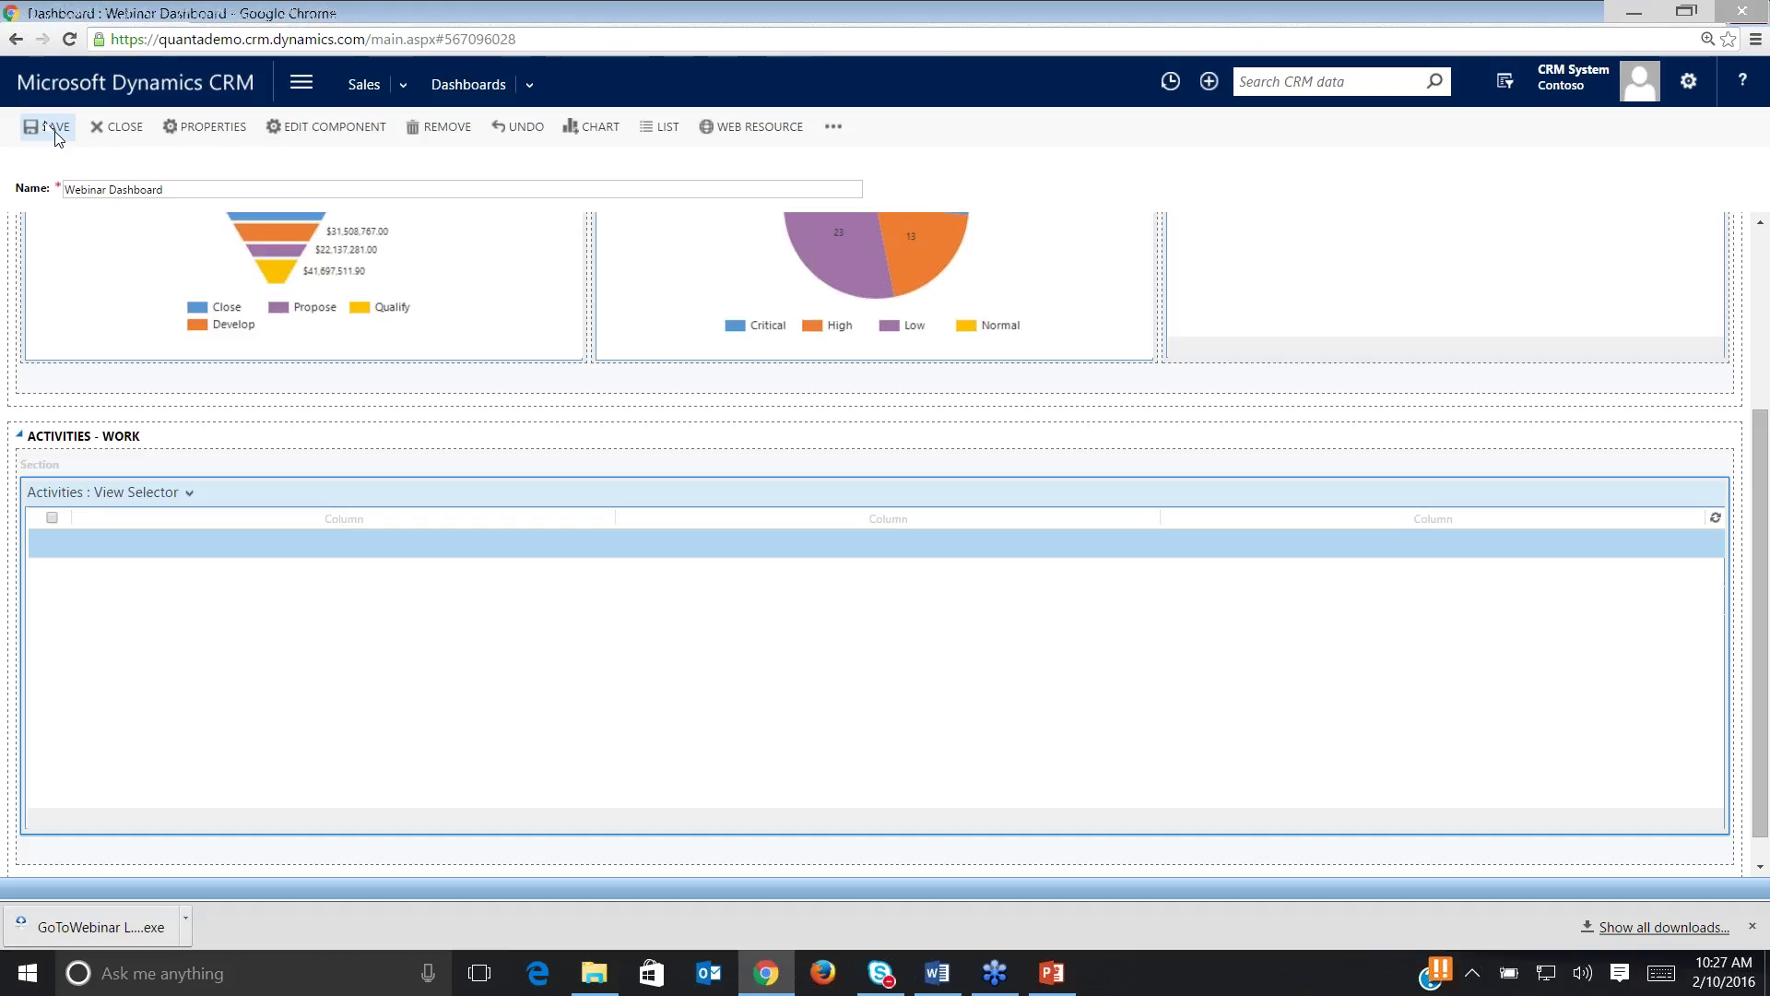
left_click(135, 134)
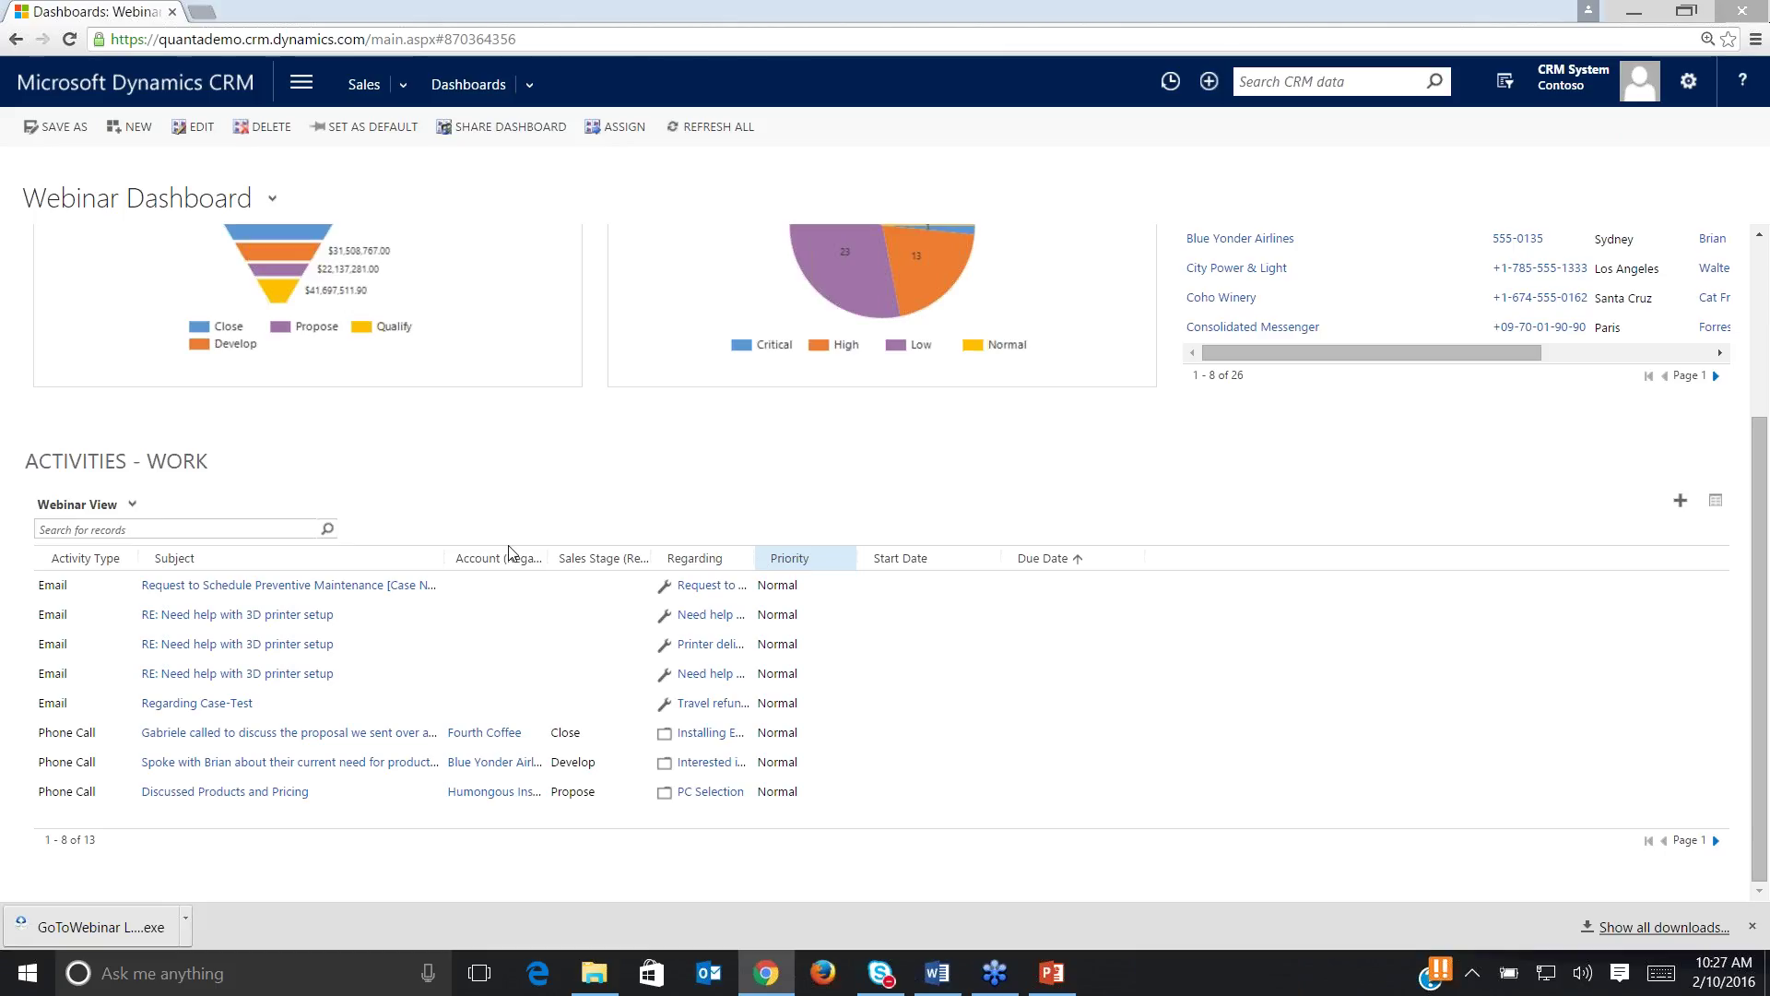
Widen the Account (Regarding) and Sales Stage (Regarding) columns of the dashboard's activities list to fit their headings.
double_click(651, 565)
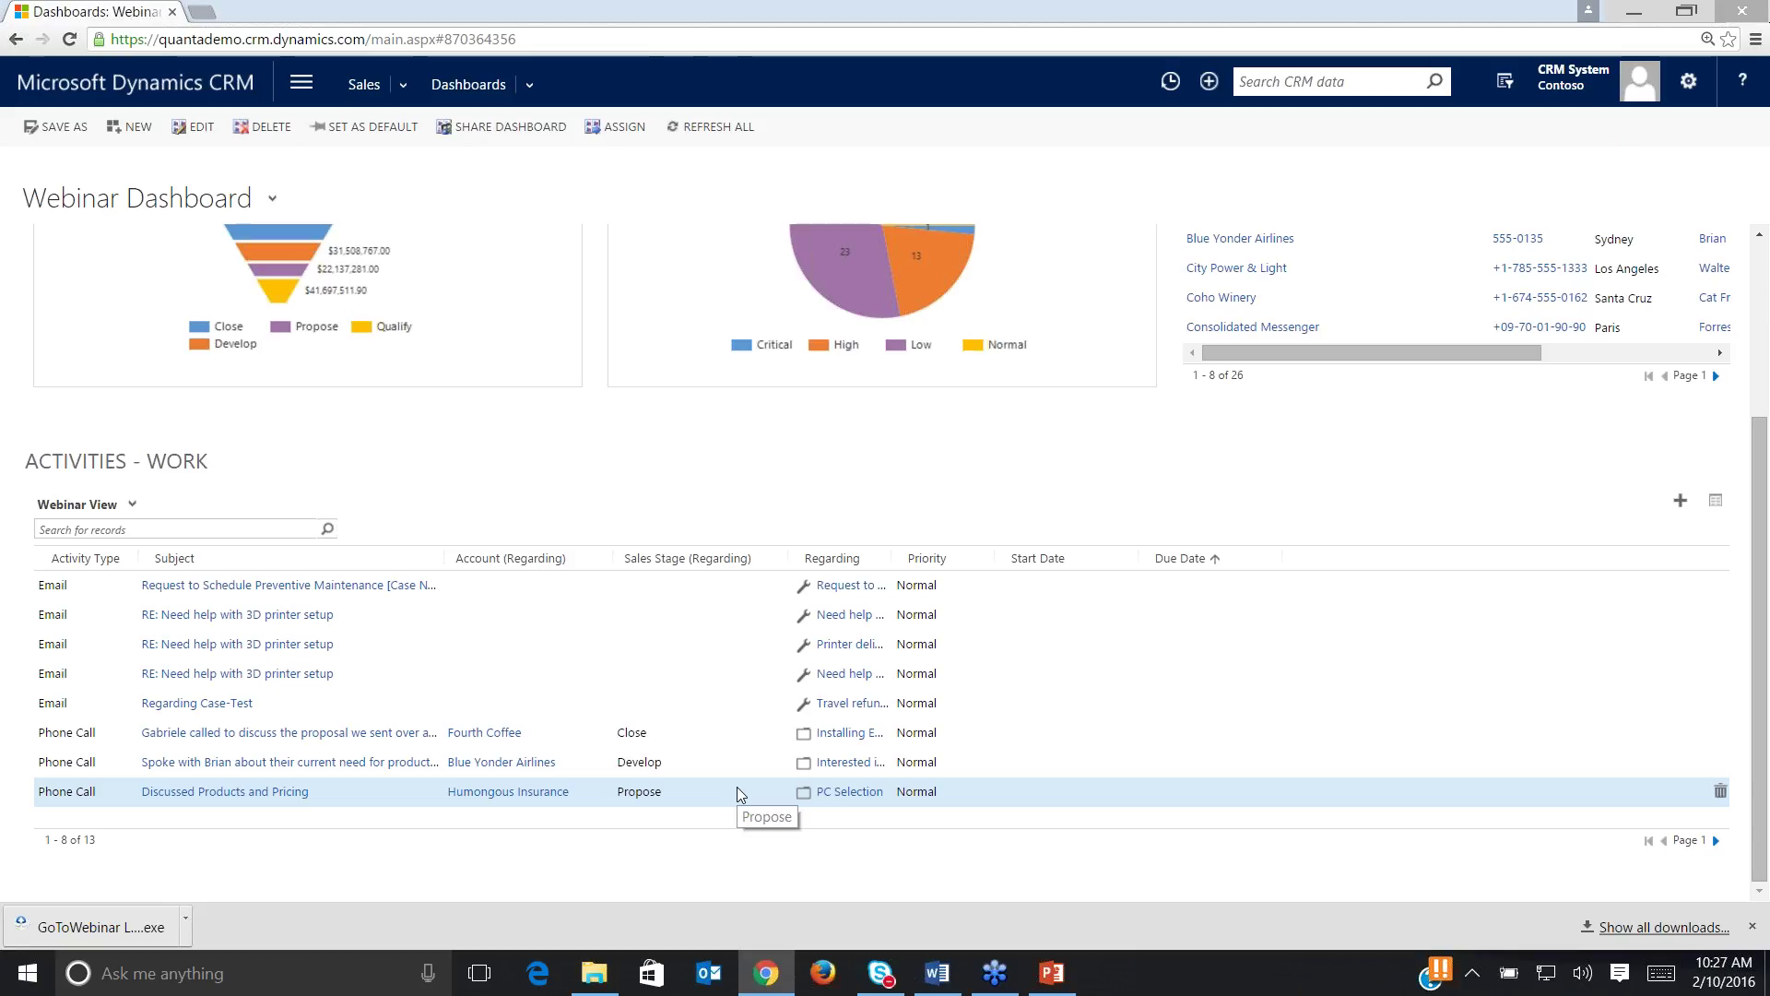
scroll(738, 787, "up", 3)
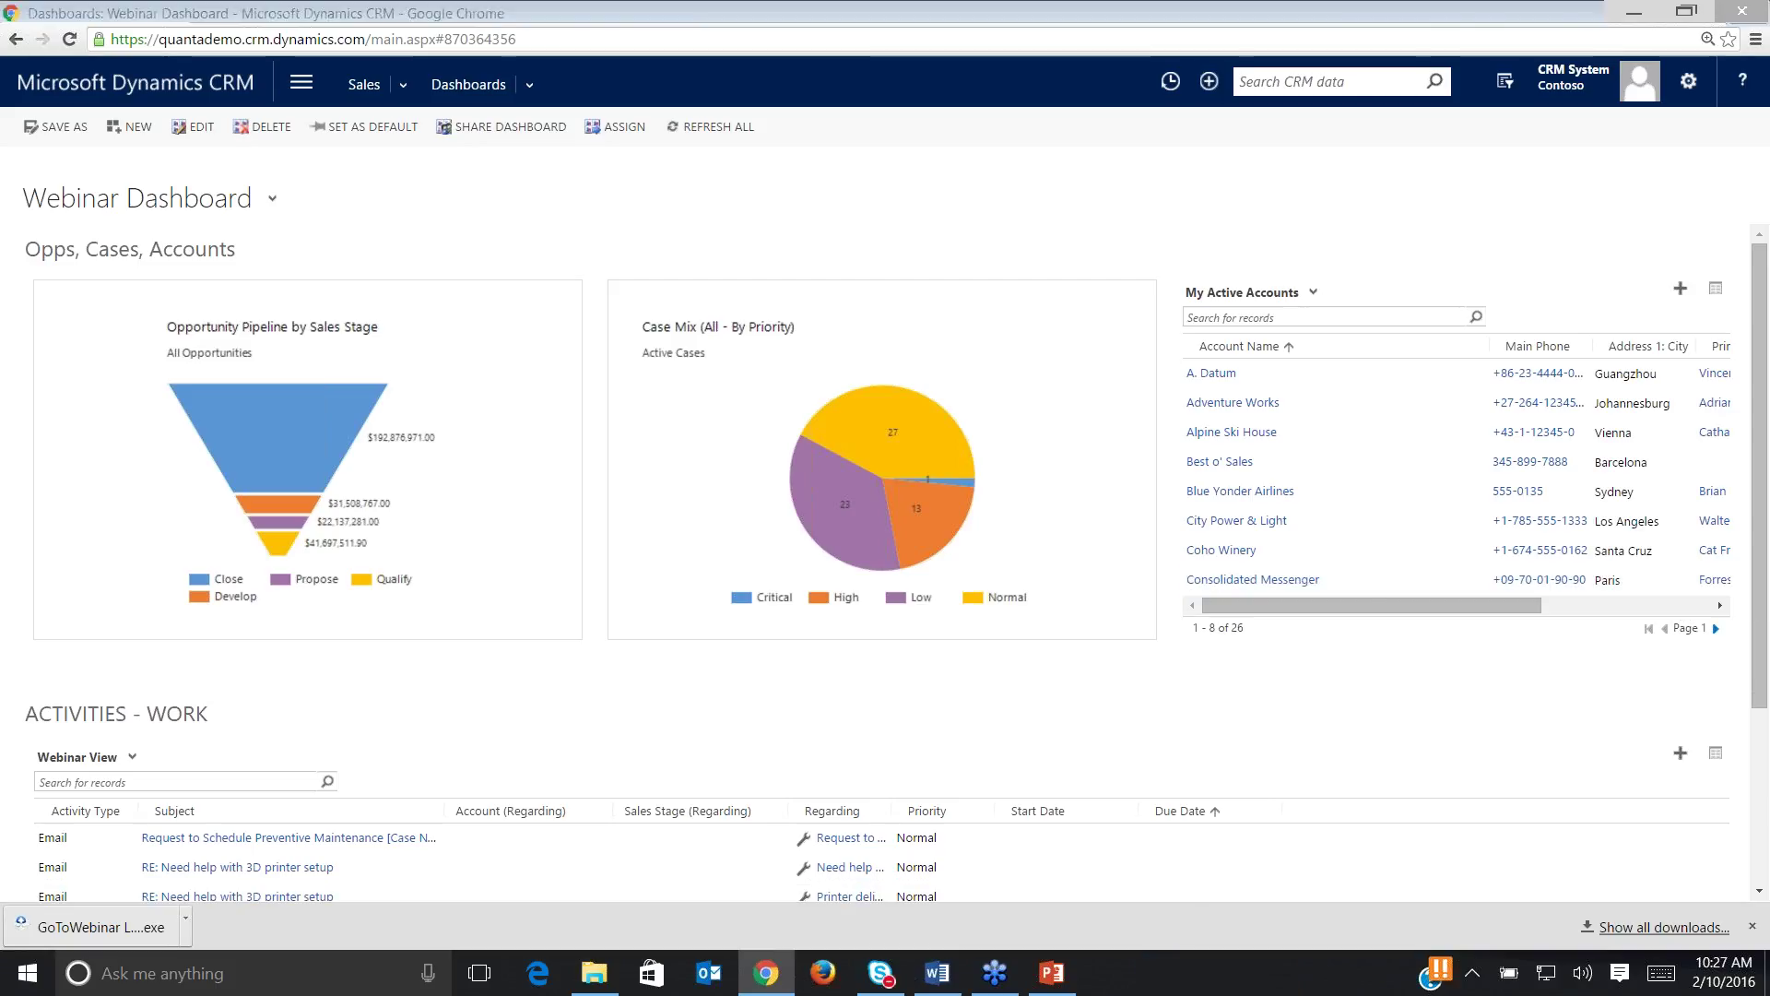
key("alt+Tab")
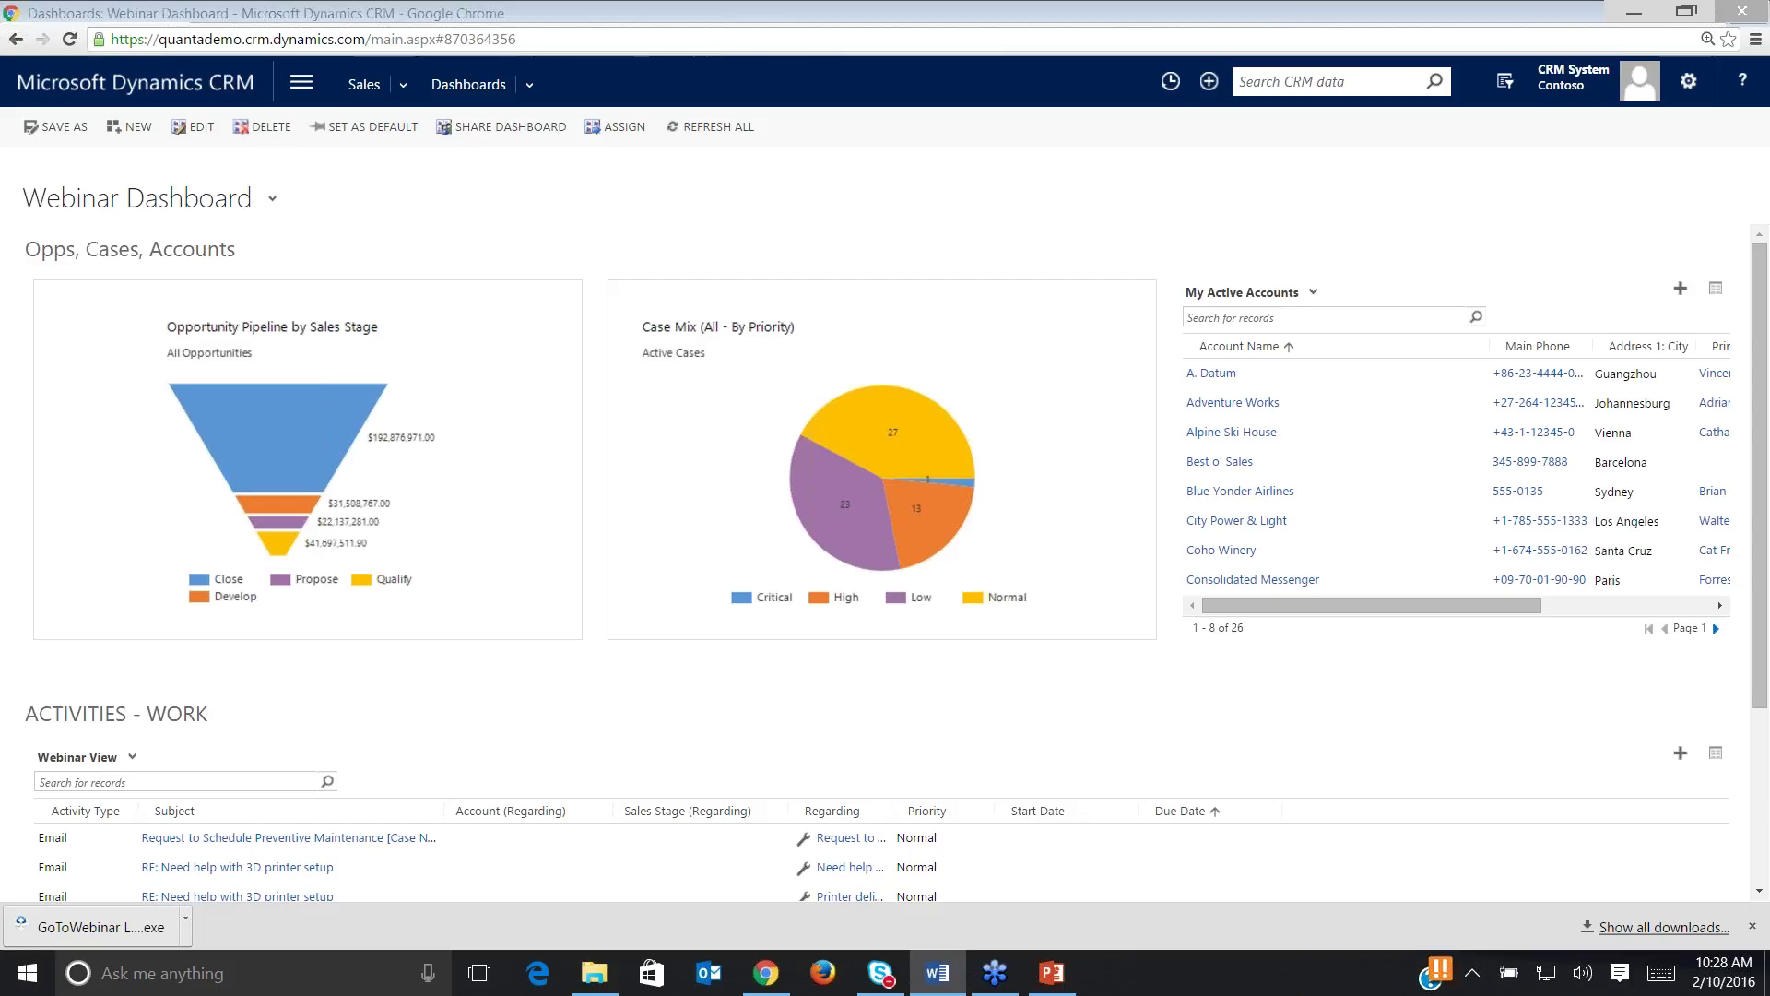
left_click(269, 203)
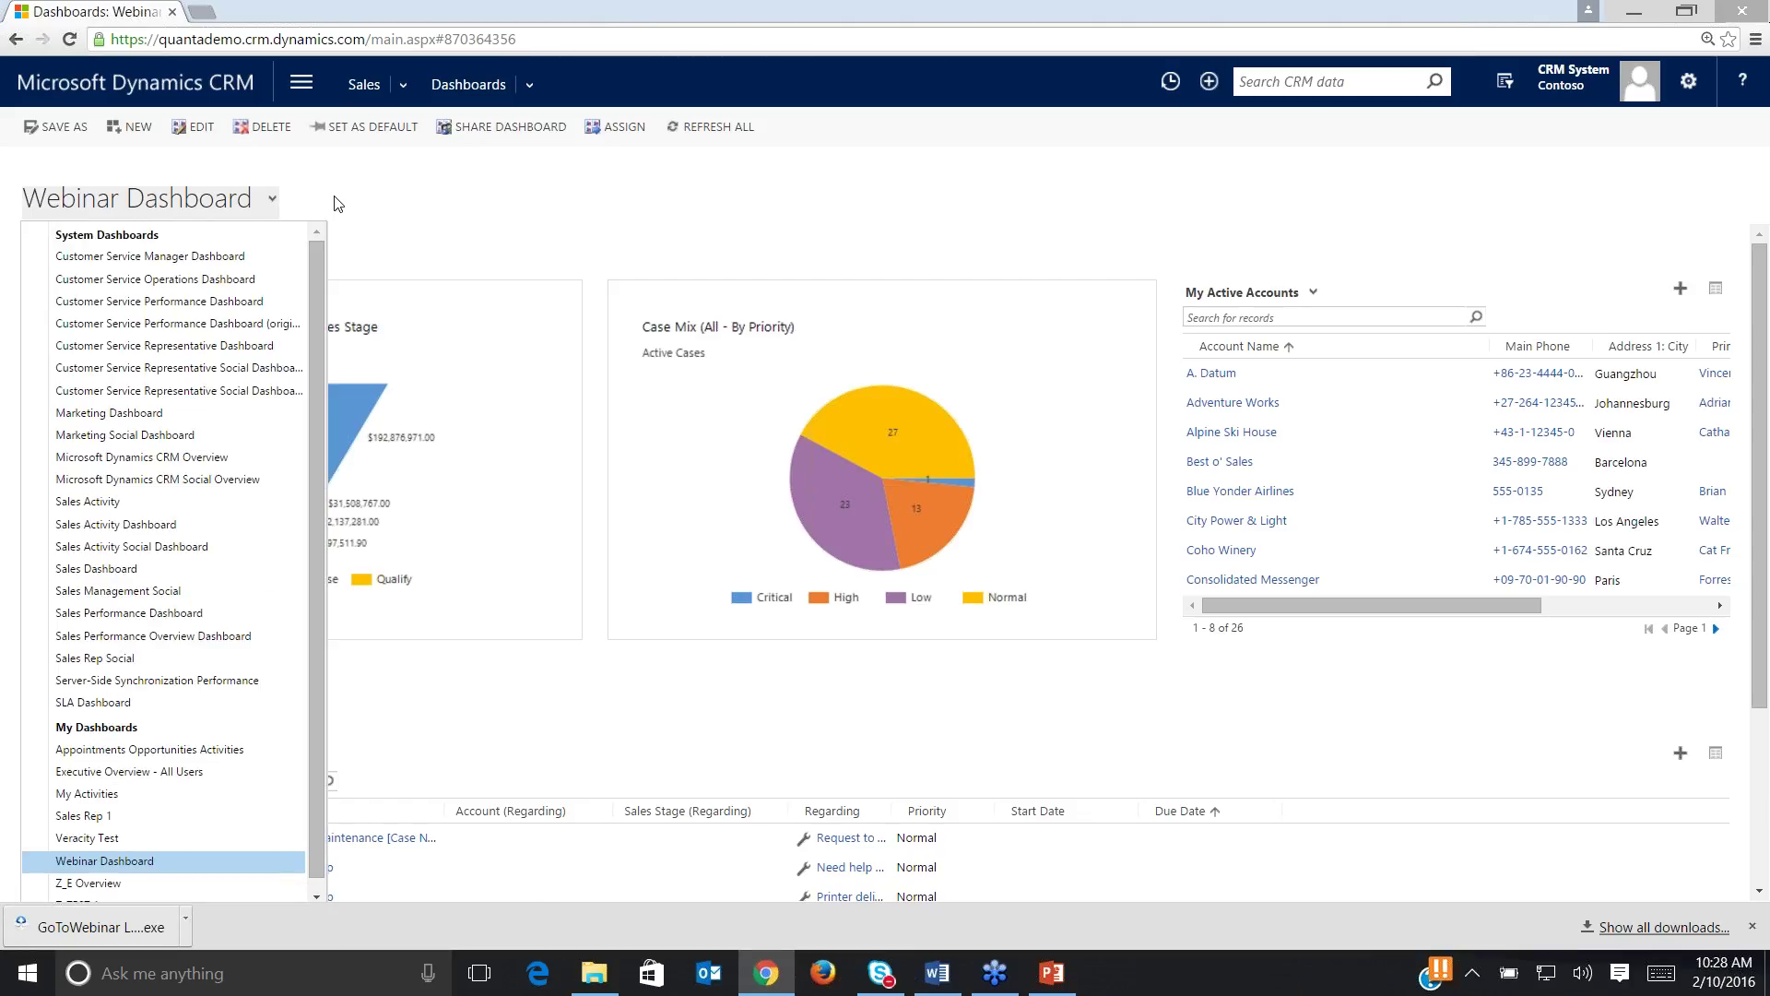
left_click(574, 195)
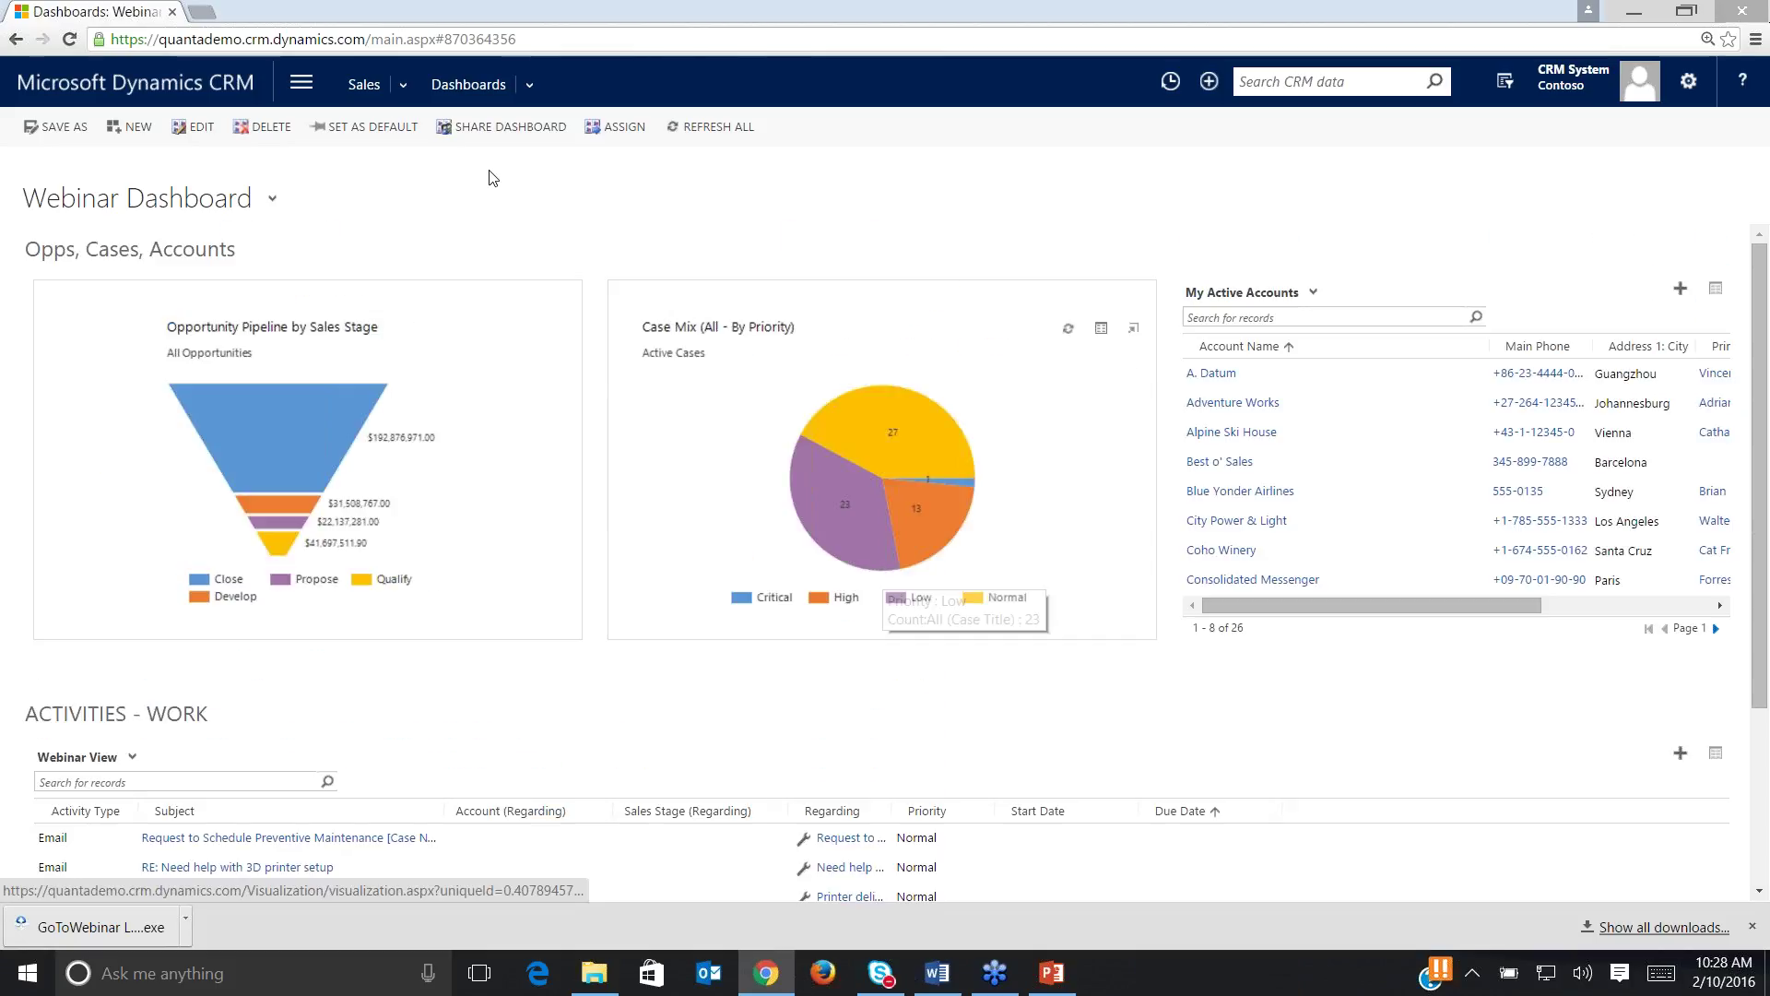
Share the Webinar Dashboard with all user records in the User Lookup View, granting them Read permission.
left_click(510, 127)
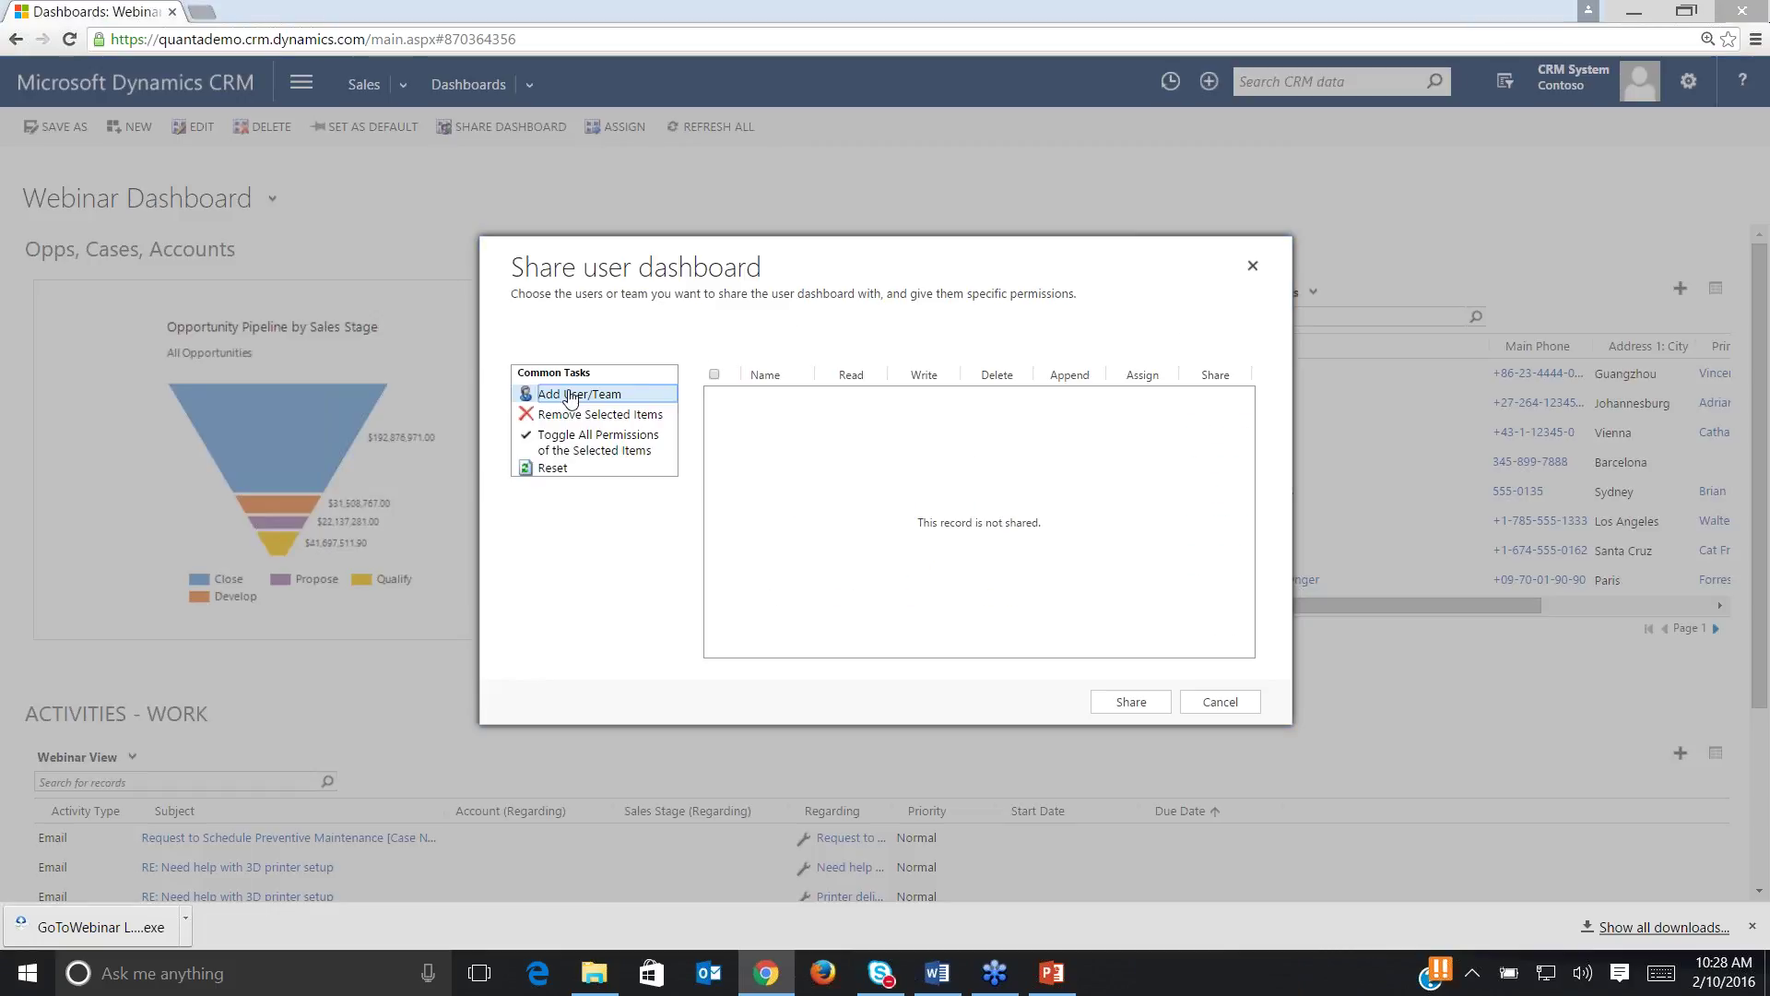
left_click(568, 395)
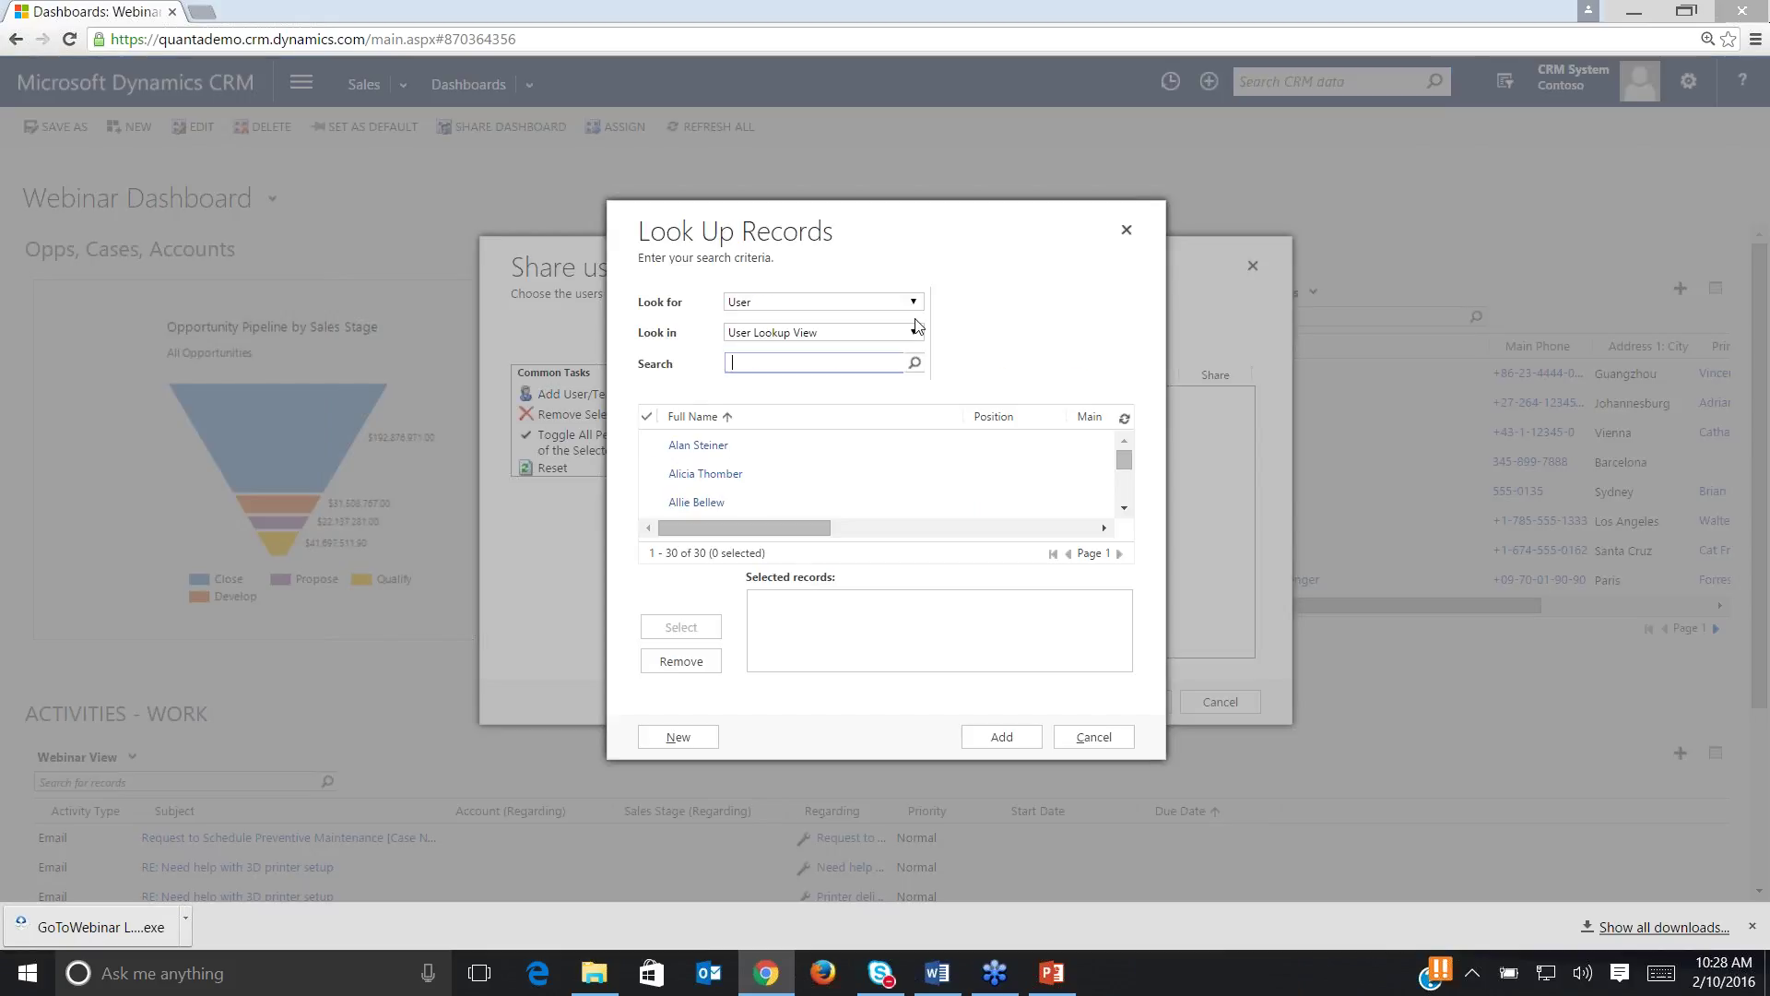
left_click(801, 305)
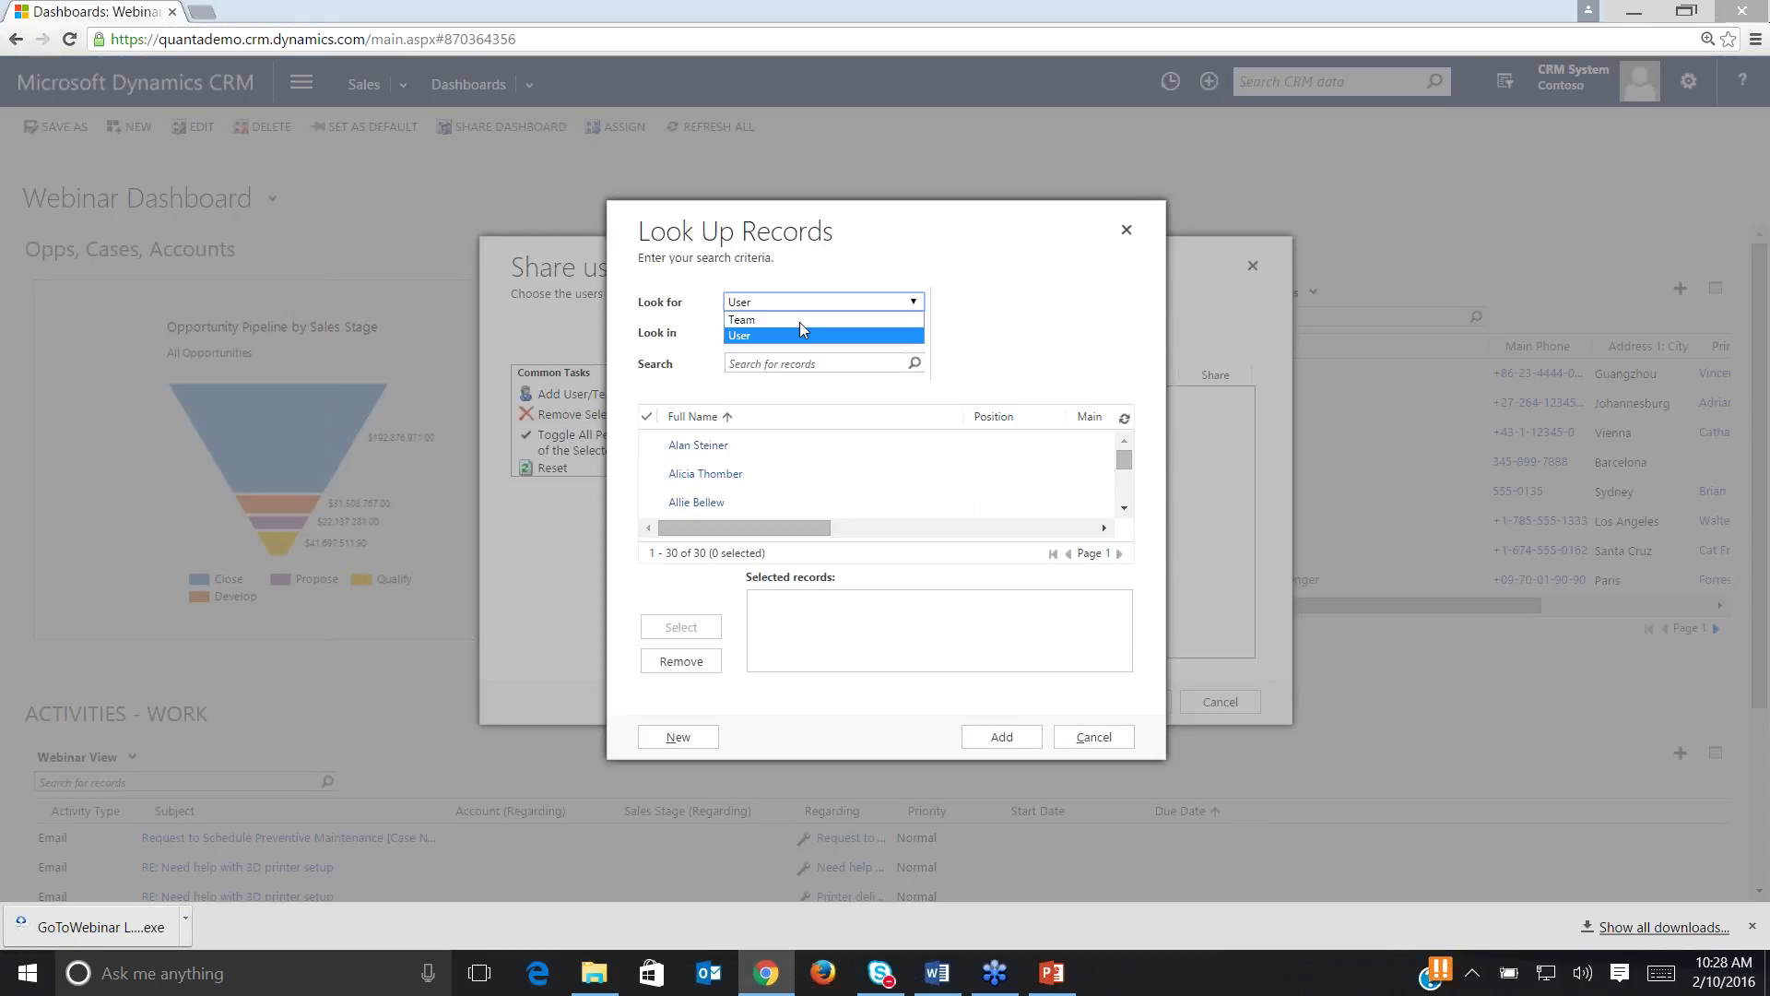
left_click(886, 319)
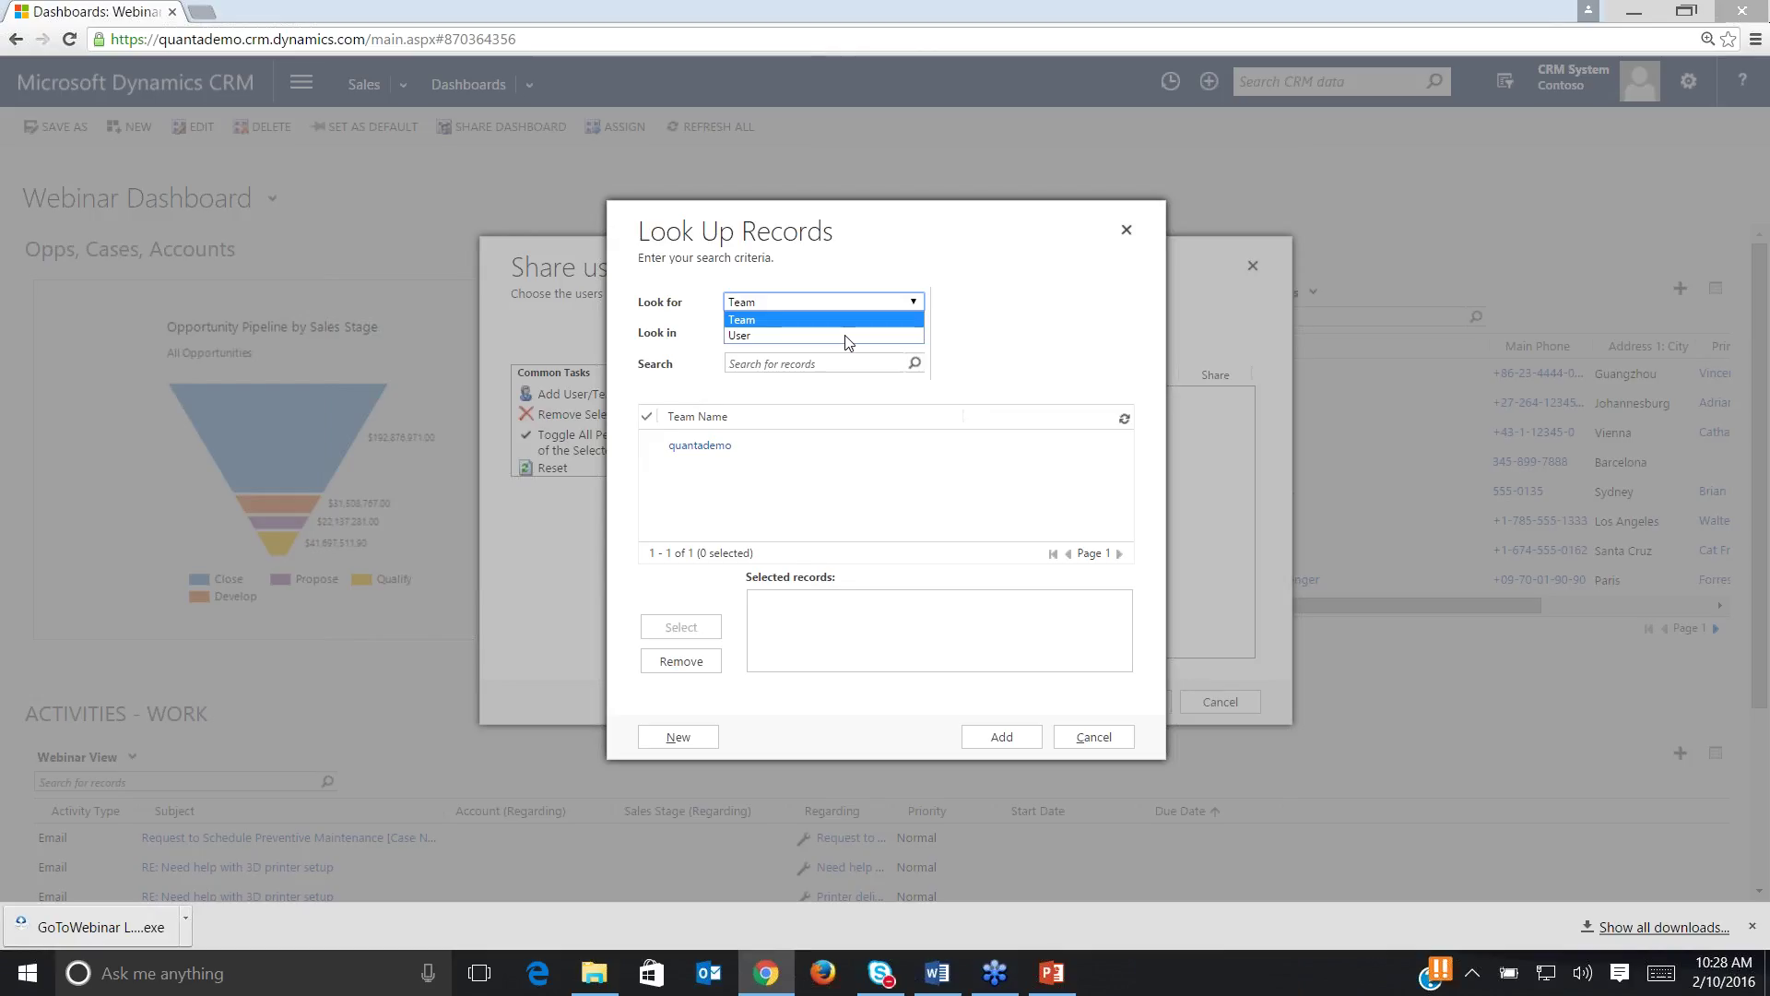
left_click(845, 336)
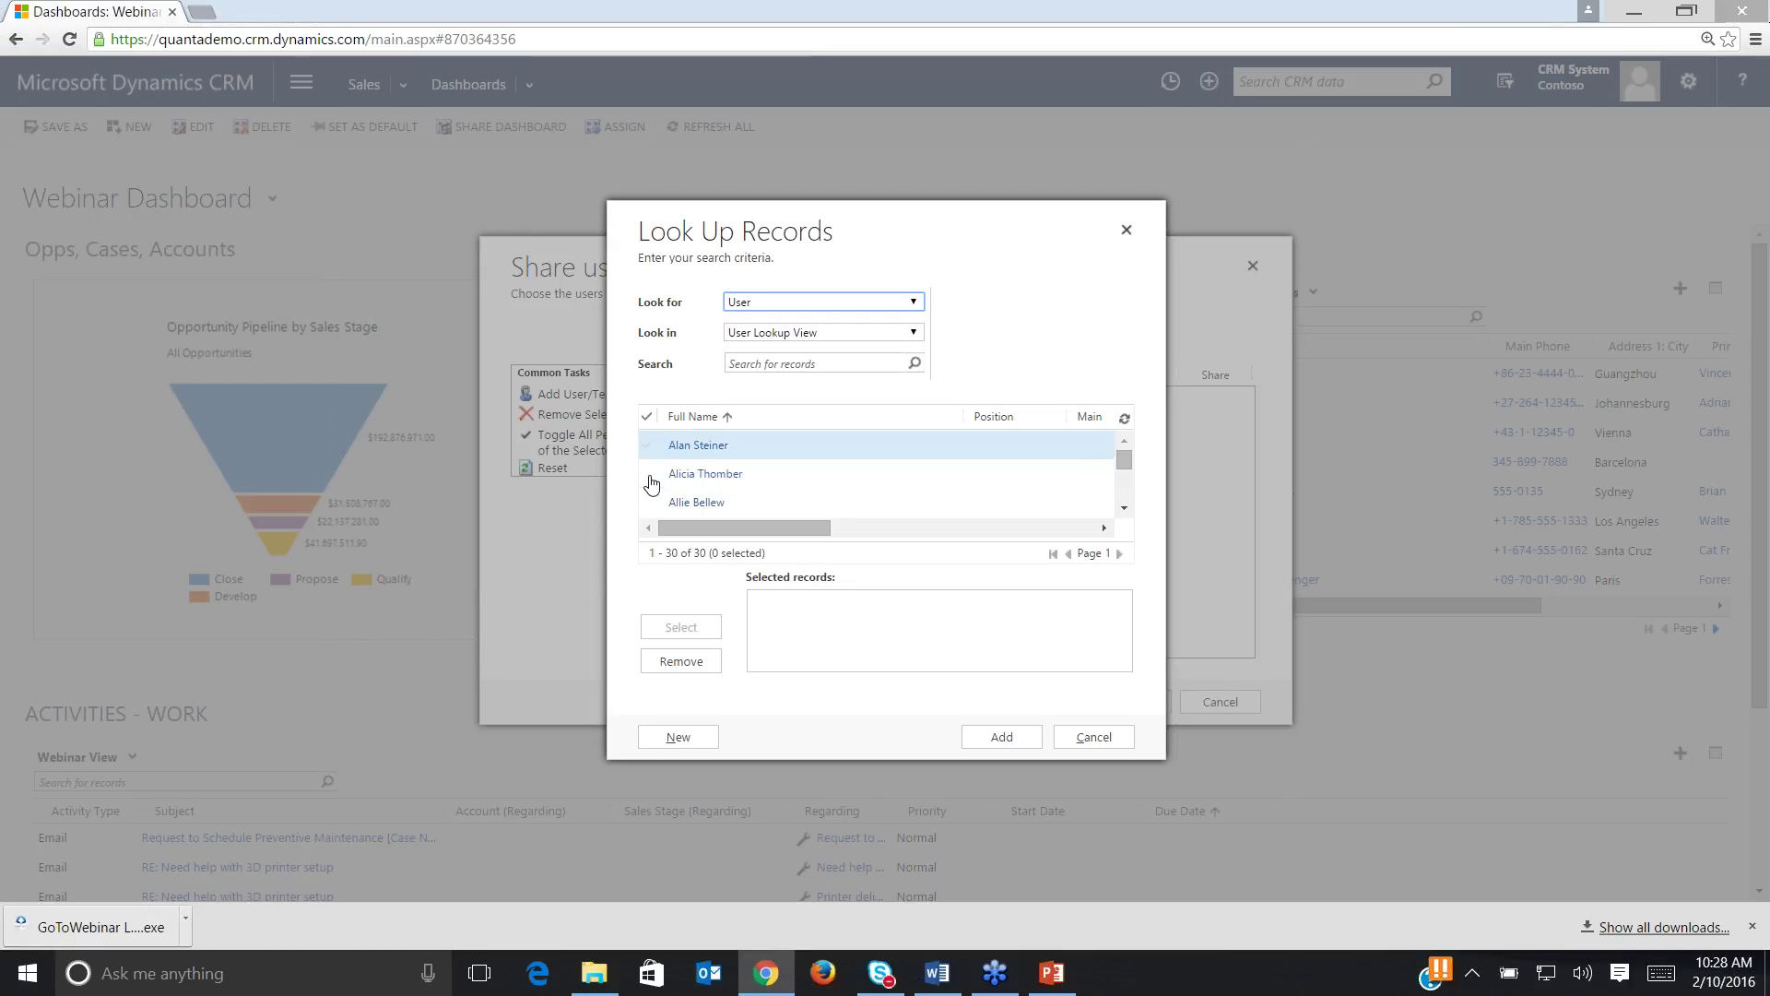
left_click(648, 474)
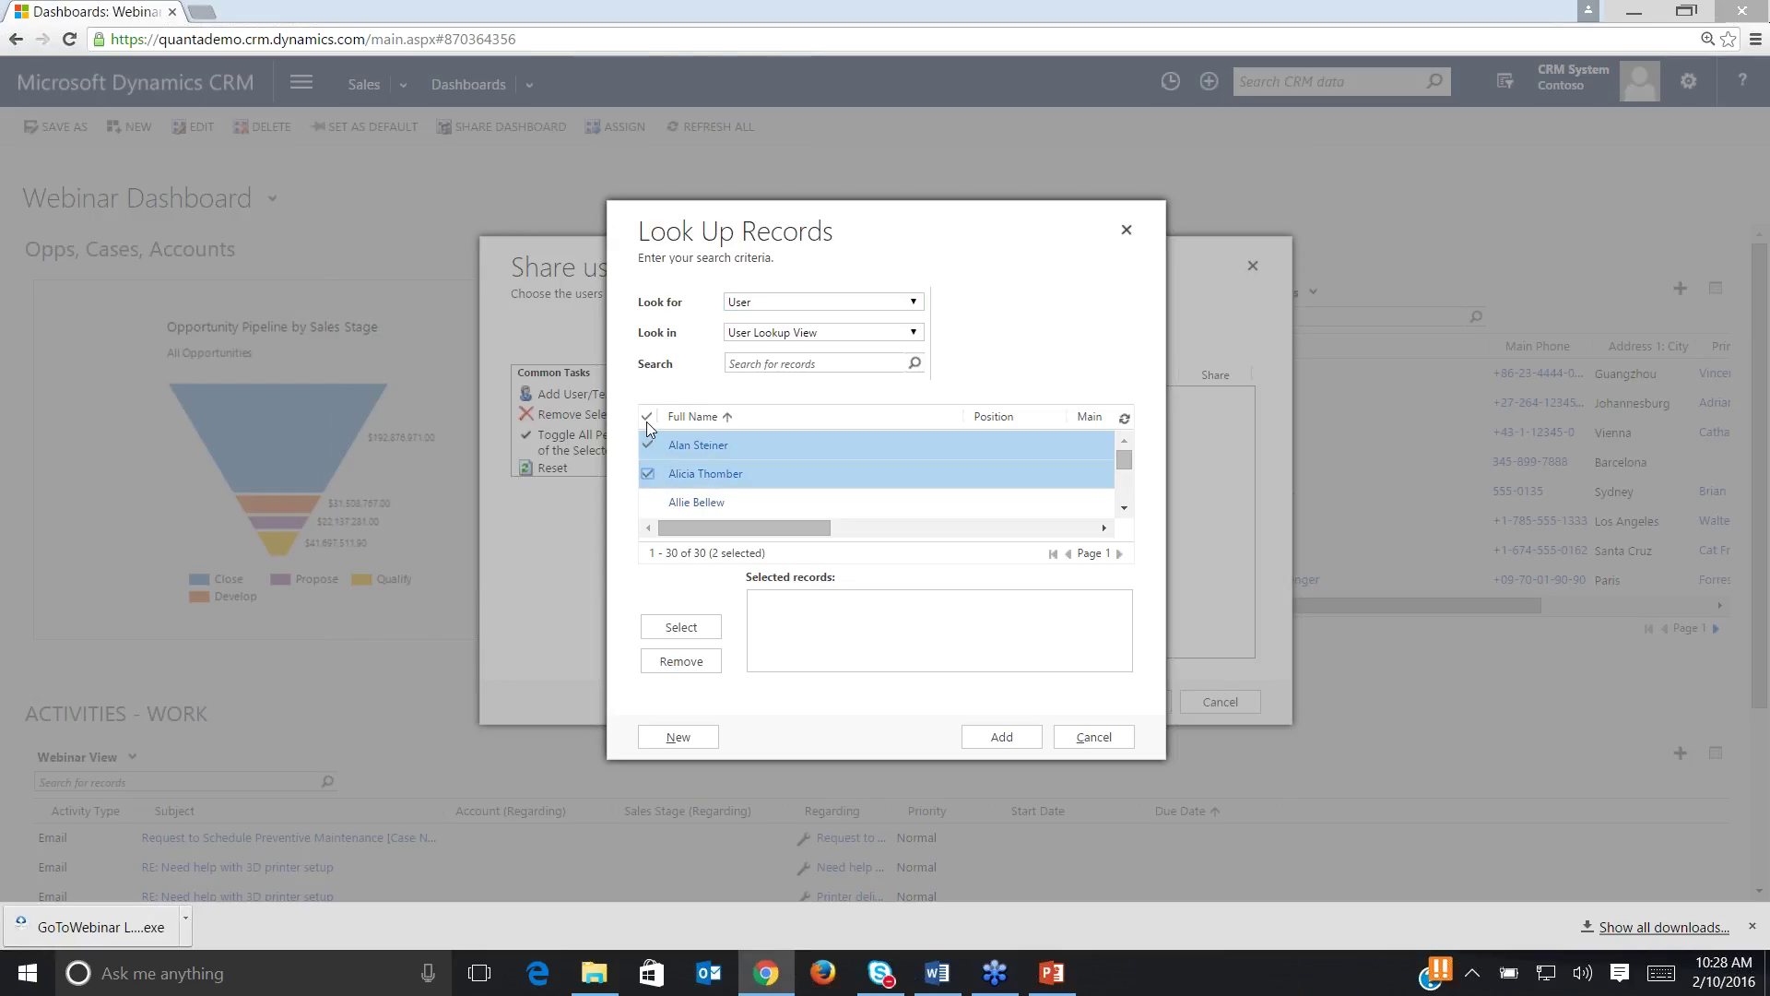
left_click(646, 417)
left_click(693, 633)
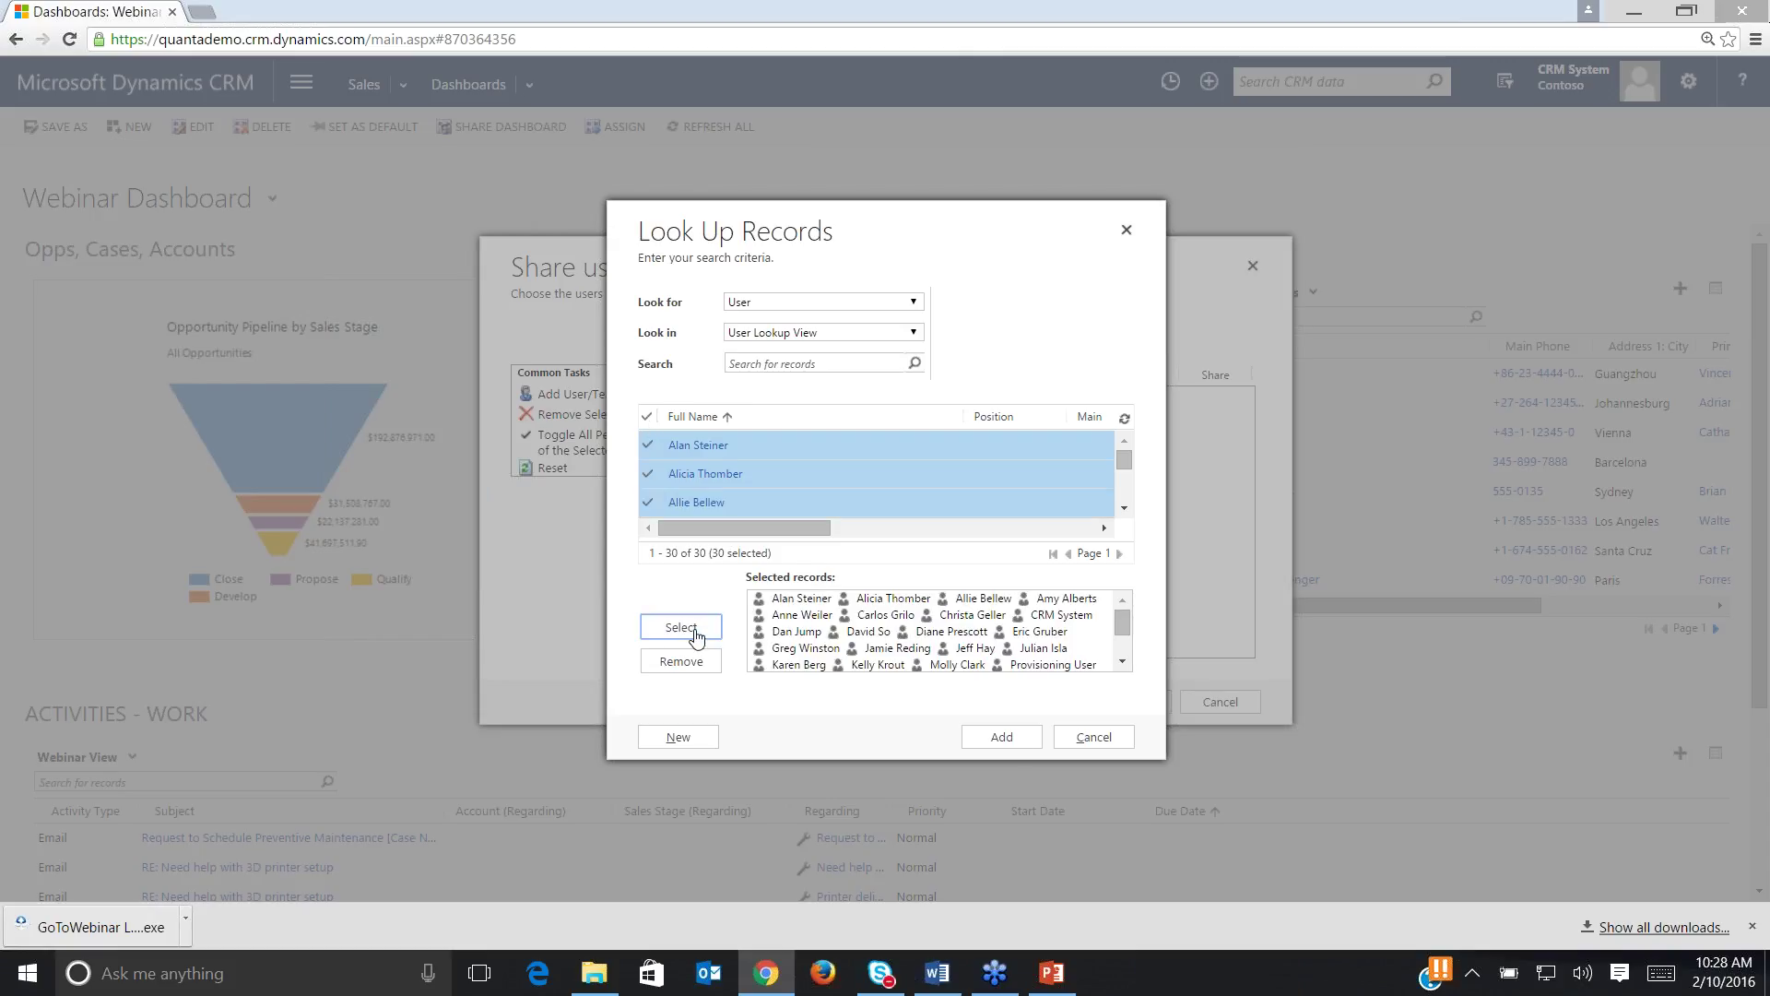
left_click(1016, 737)
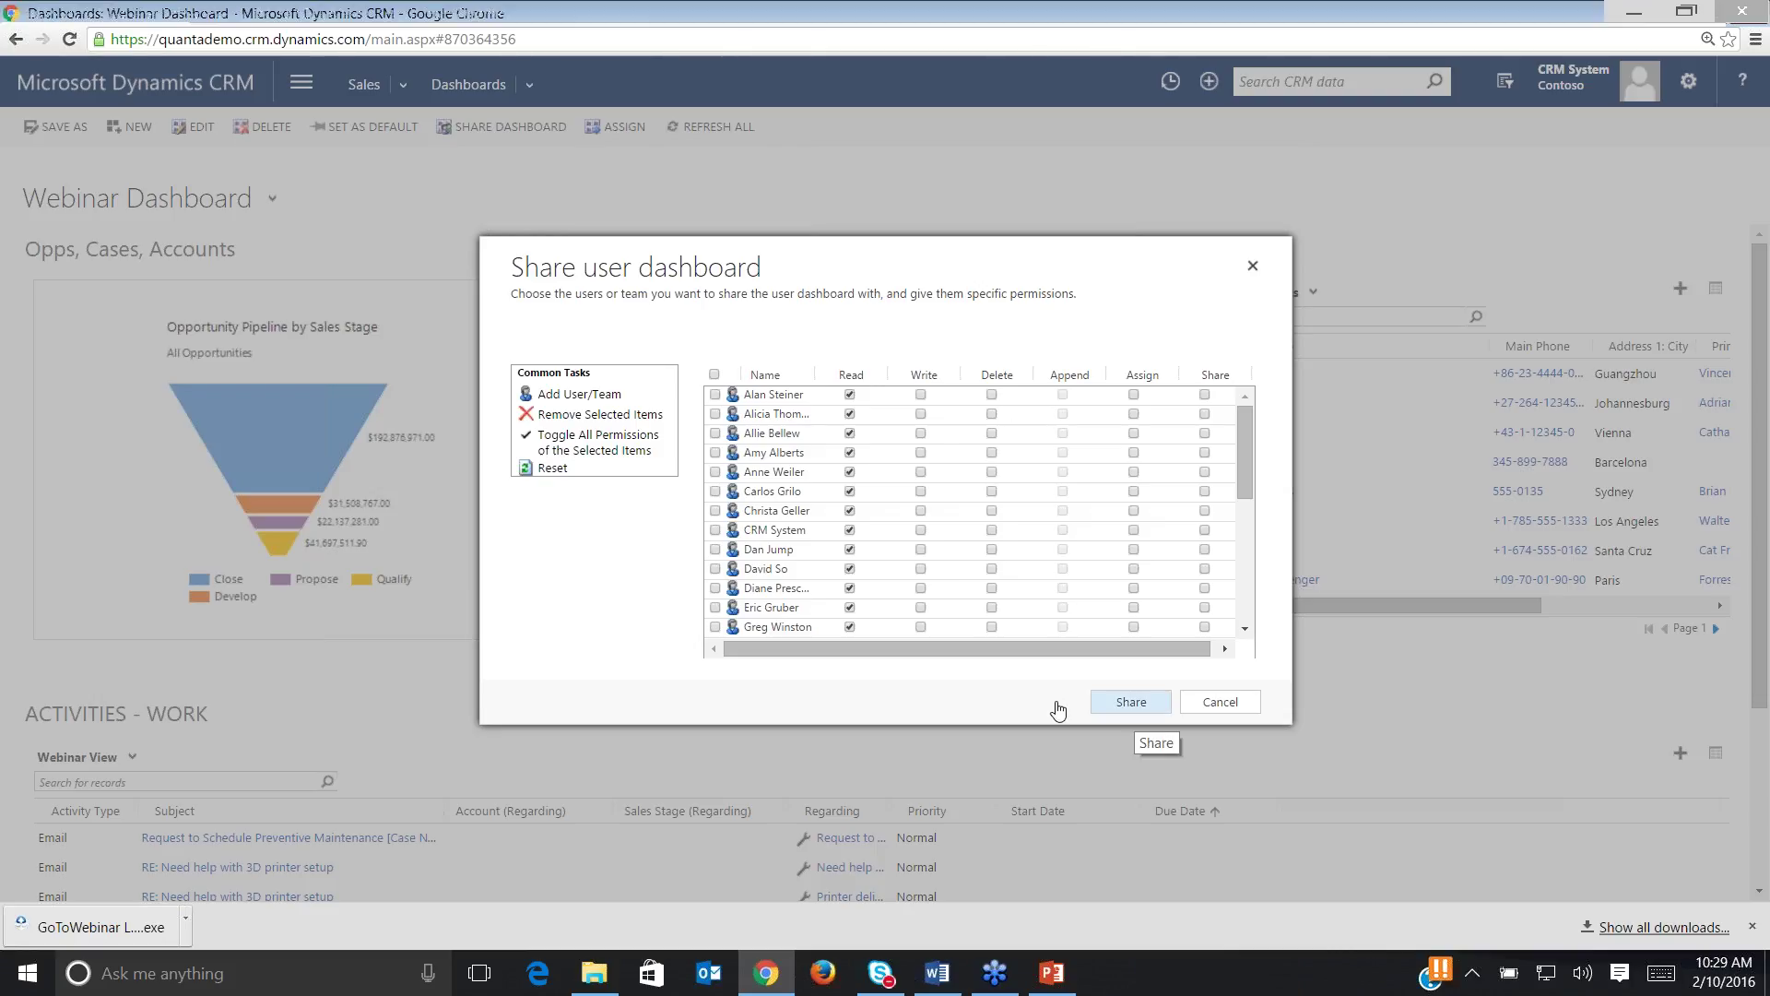
left_click(1130, 702)
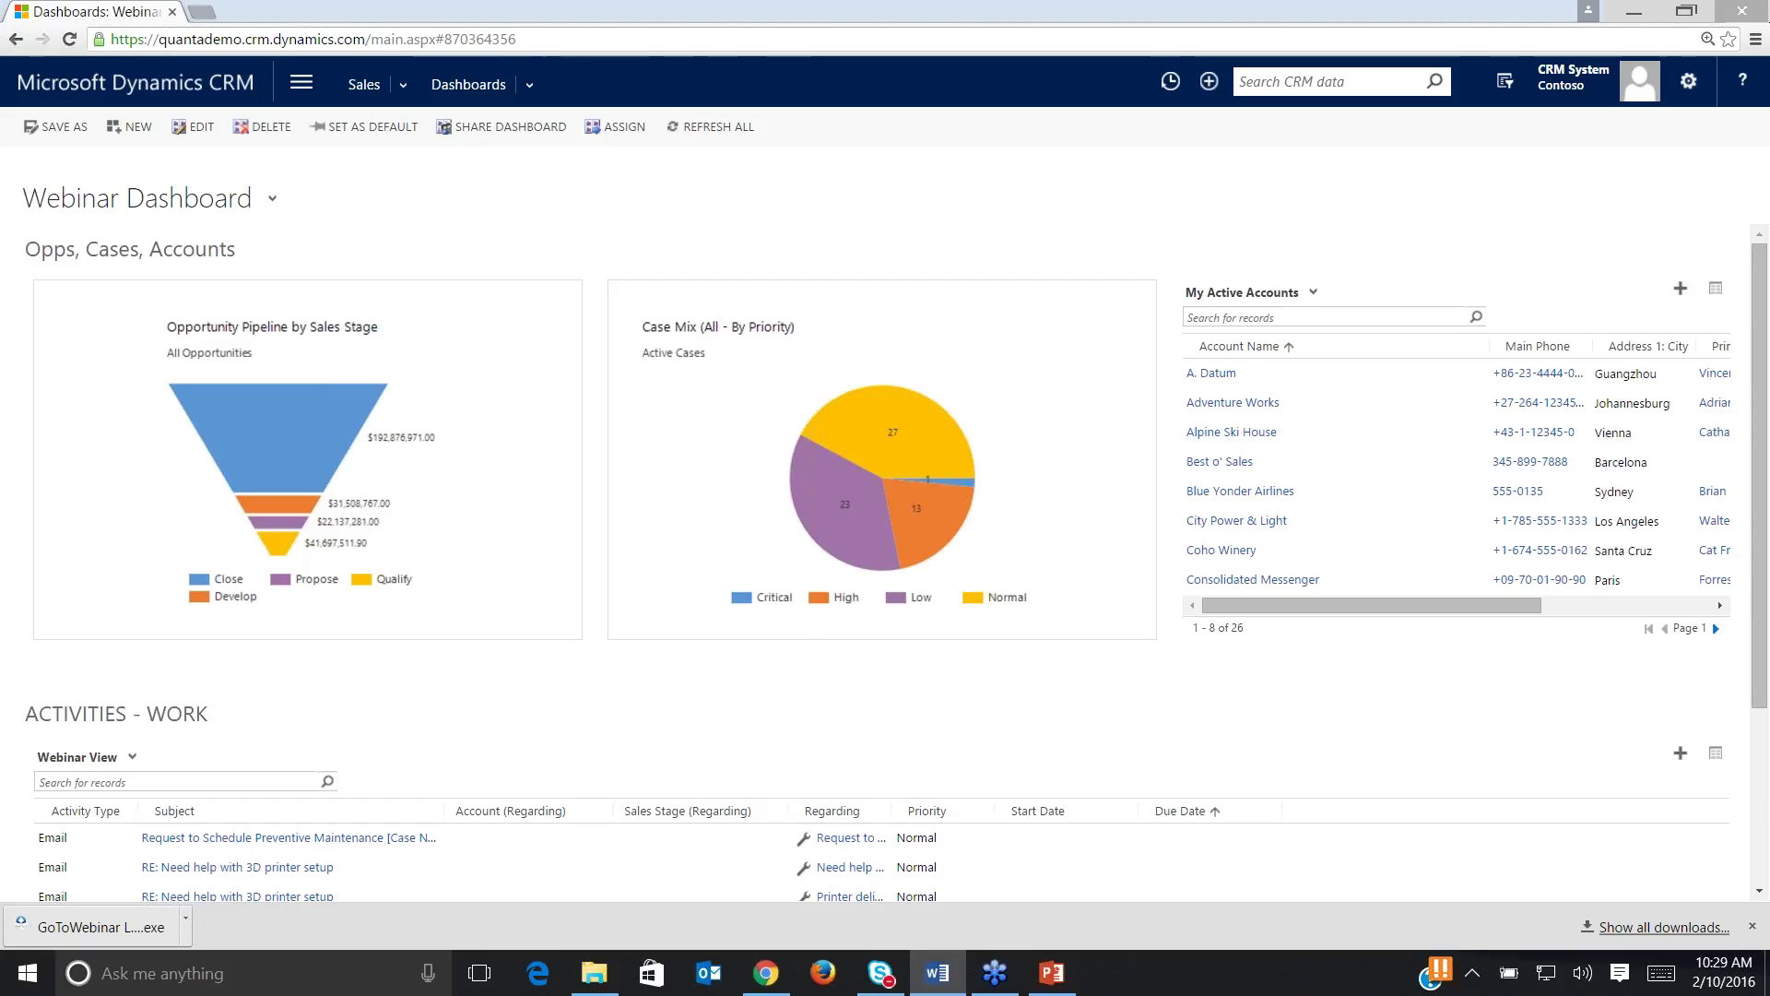
left_click(273, 200)
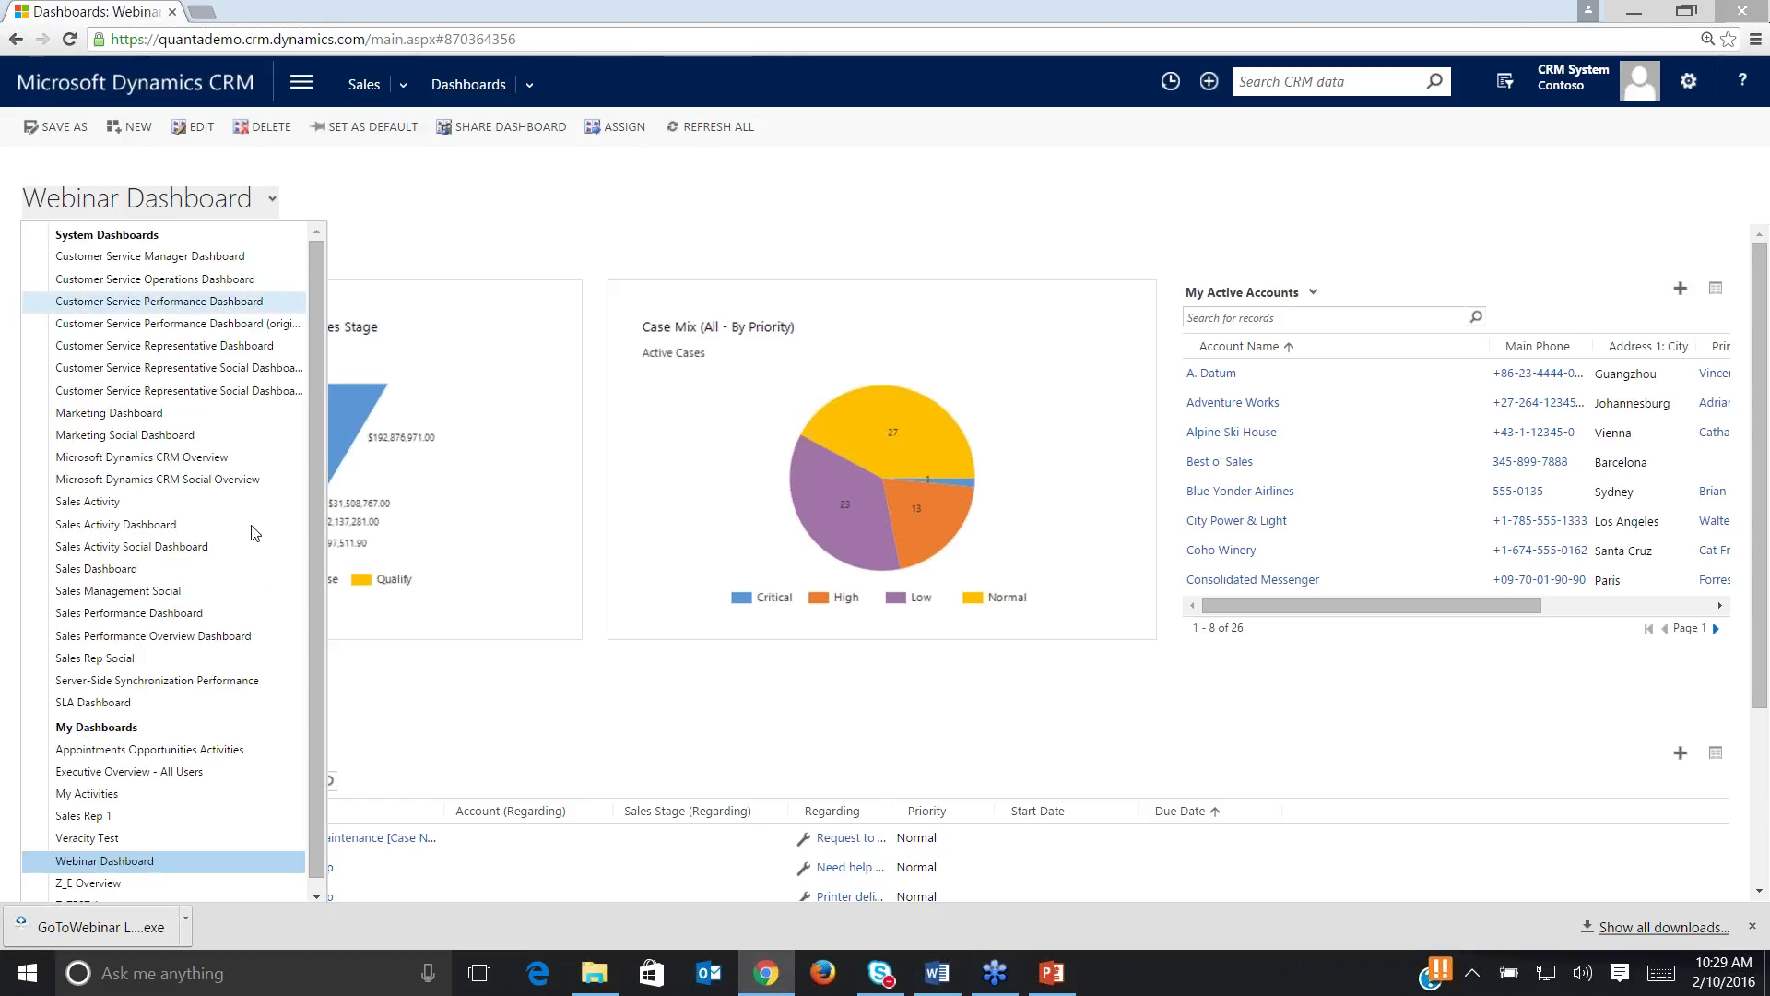
left_click(492, 206)
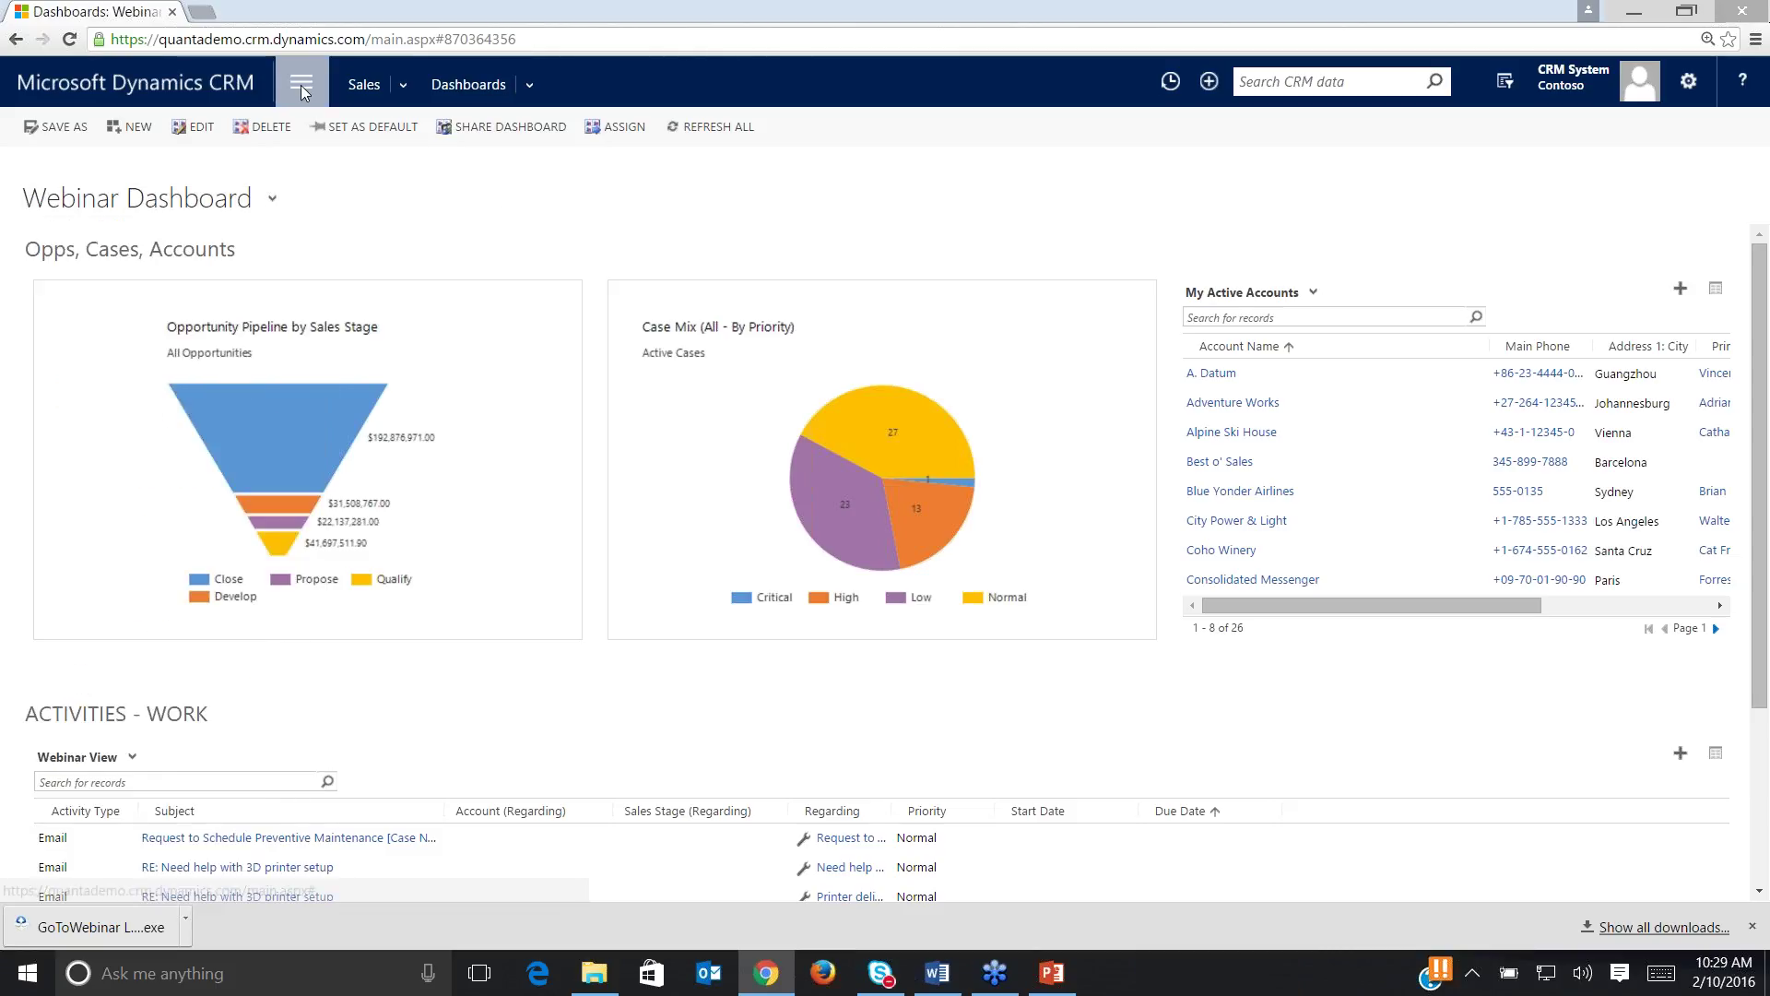
Open the system customization window from Settings and show the Default Solution's Dashboards components.
left_click(303, 92)
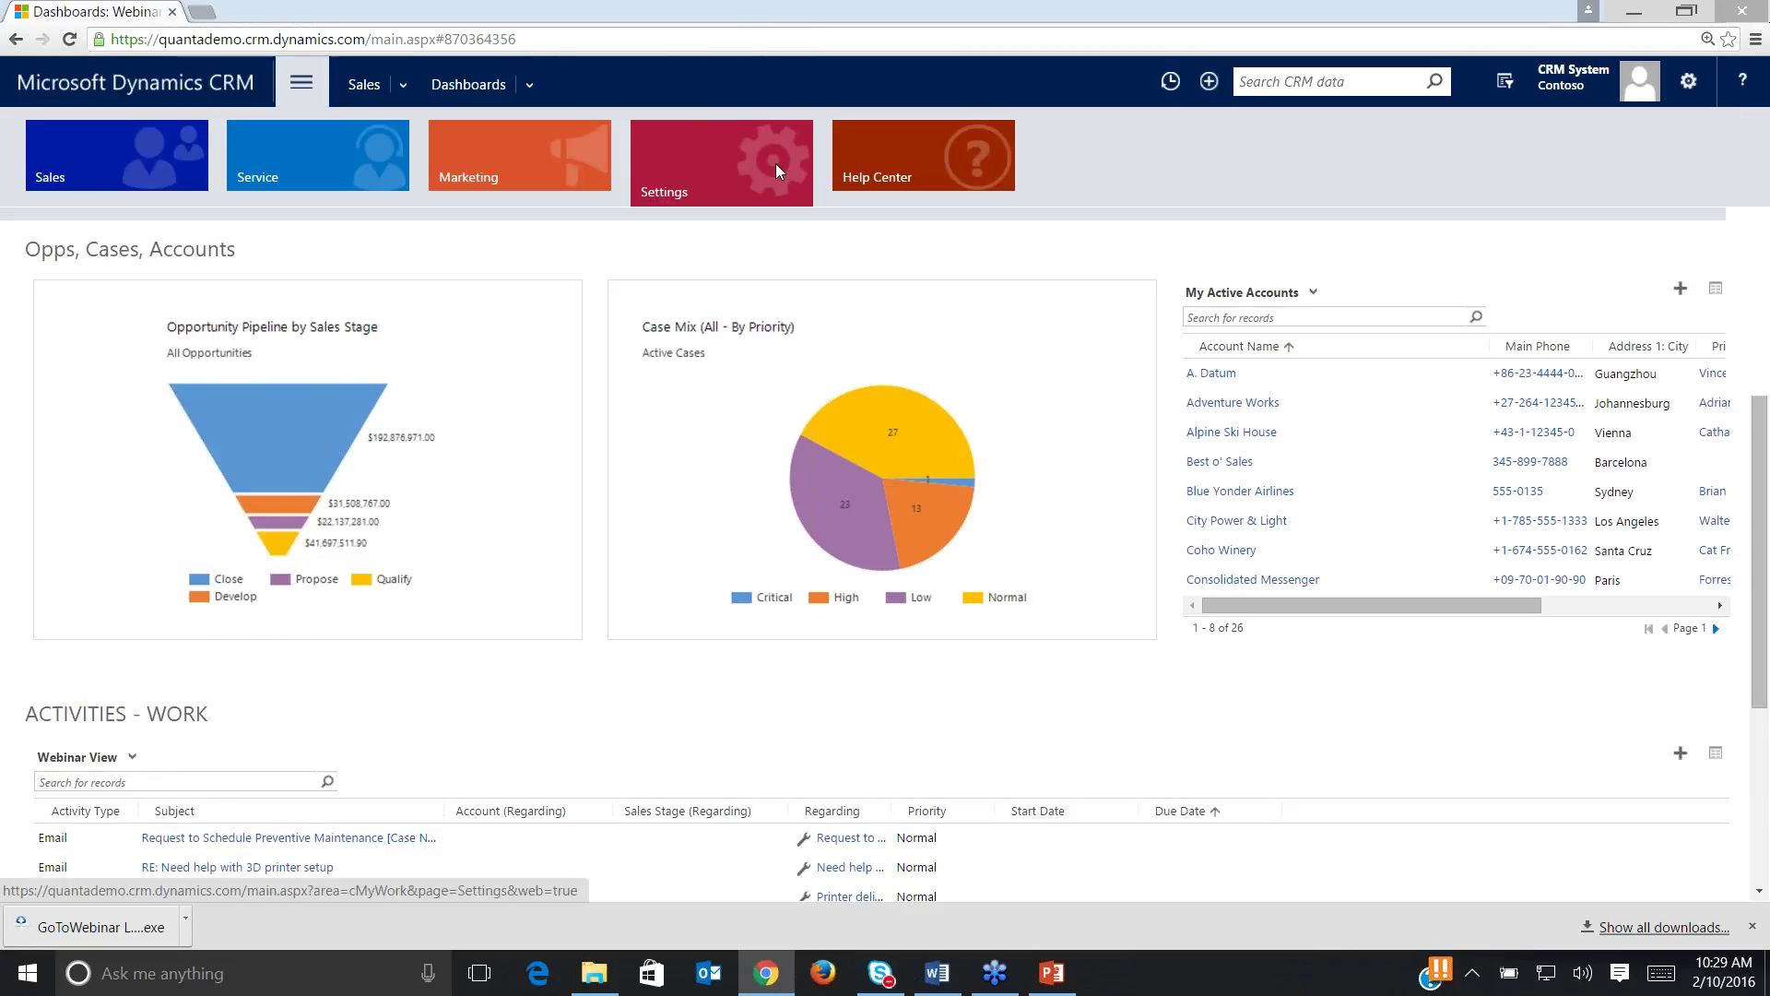
left_click(776, 163)
left_click(325, 277)
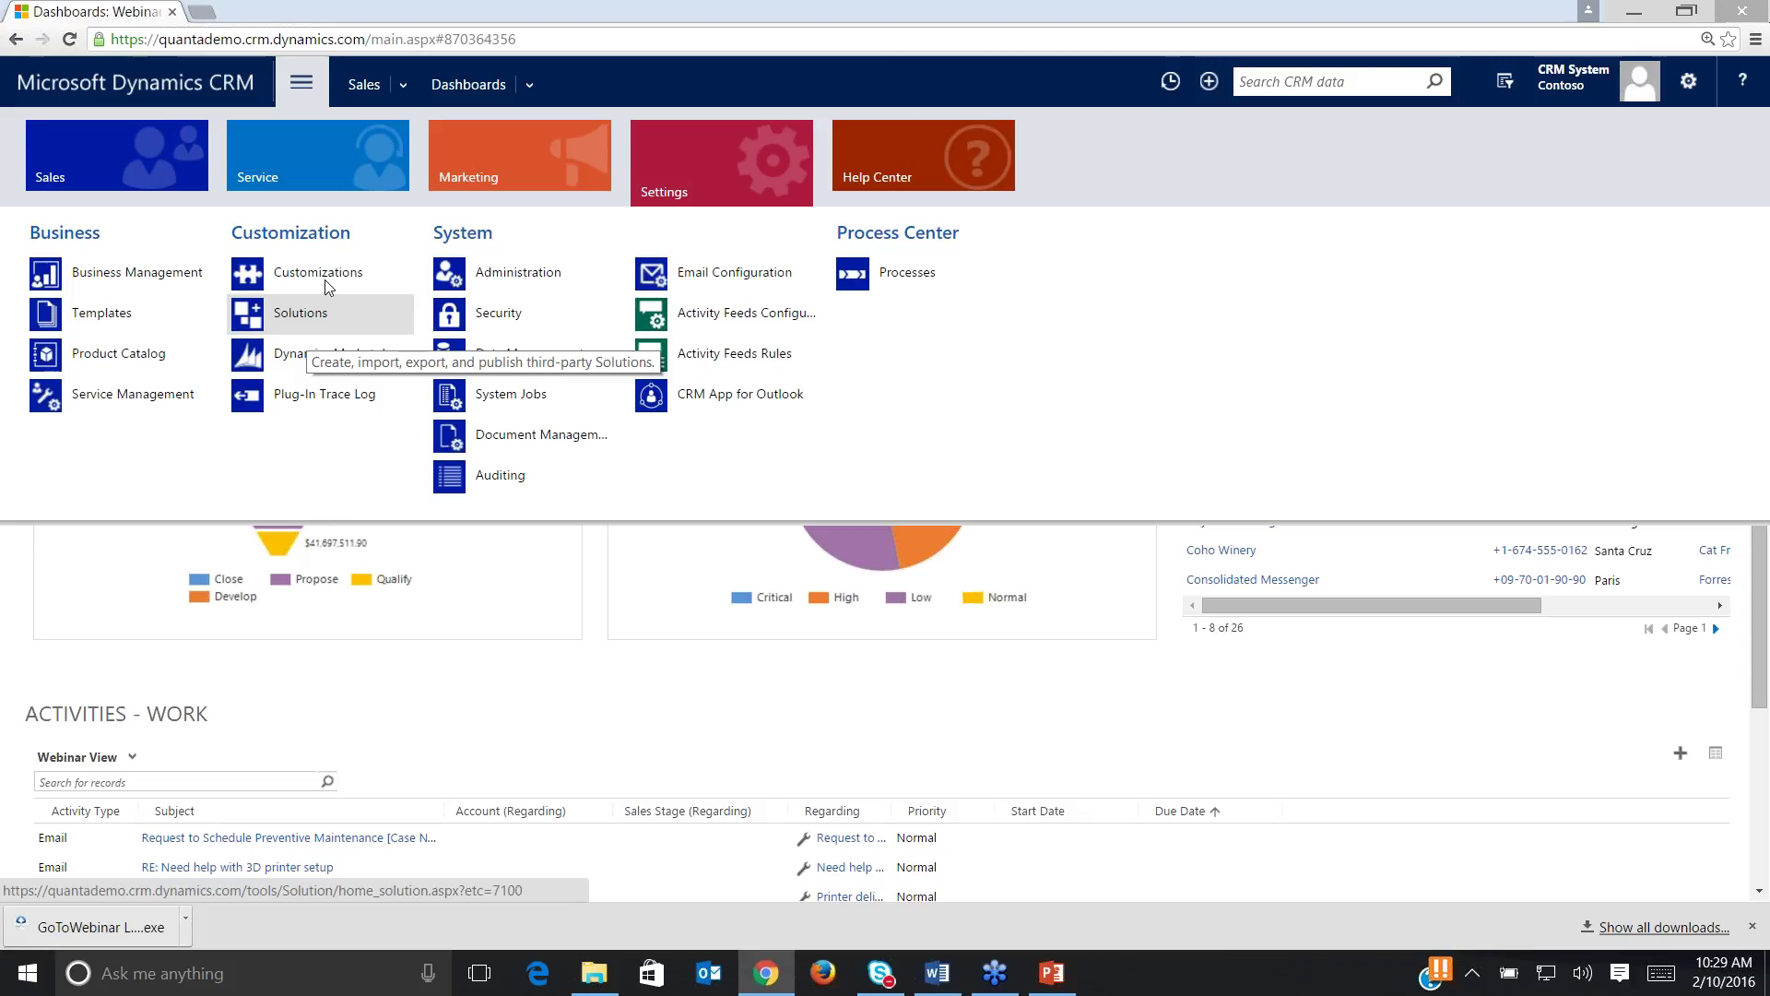
left_click(329, 279)
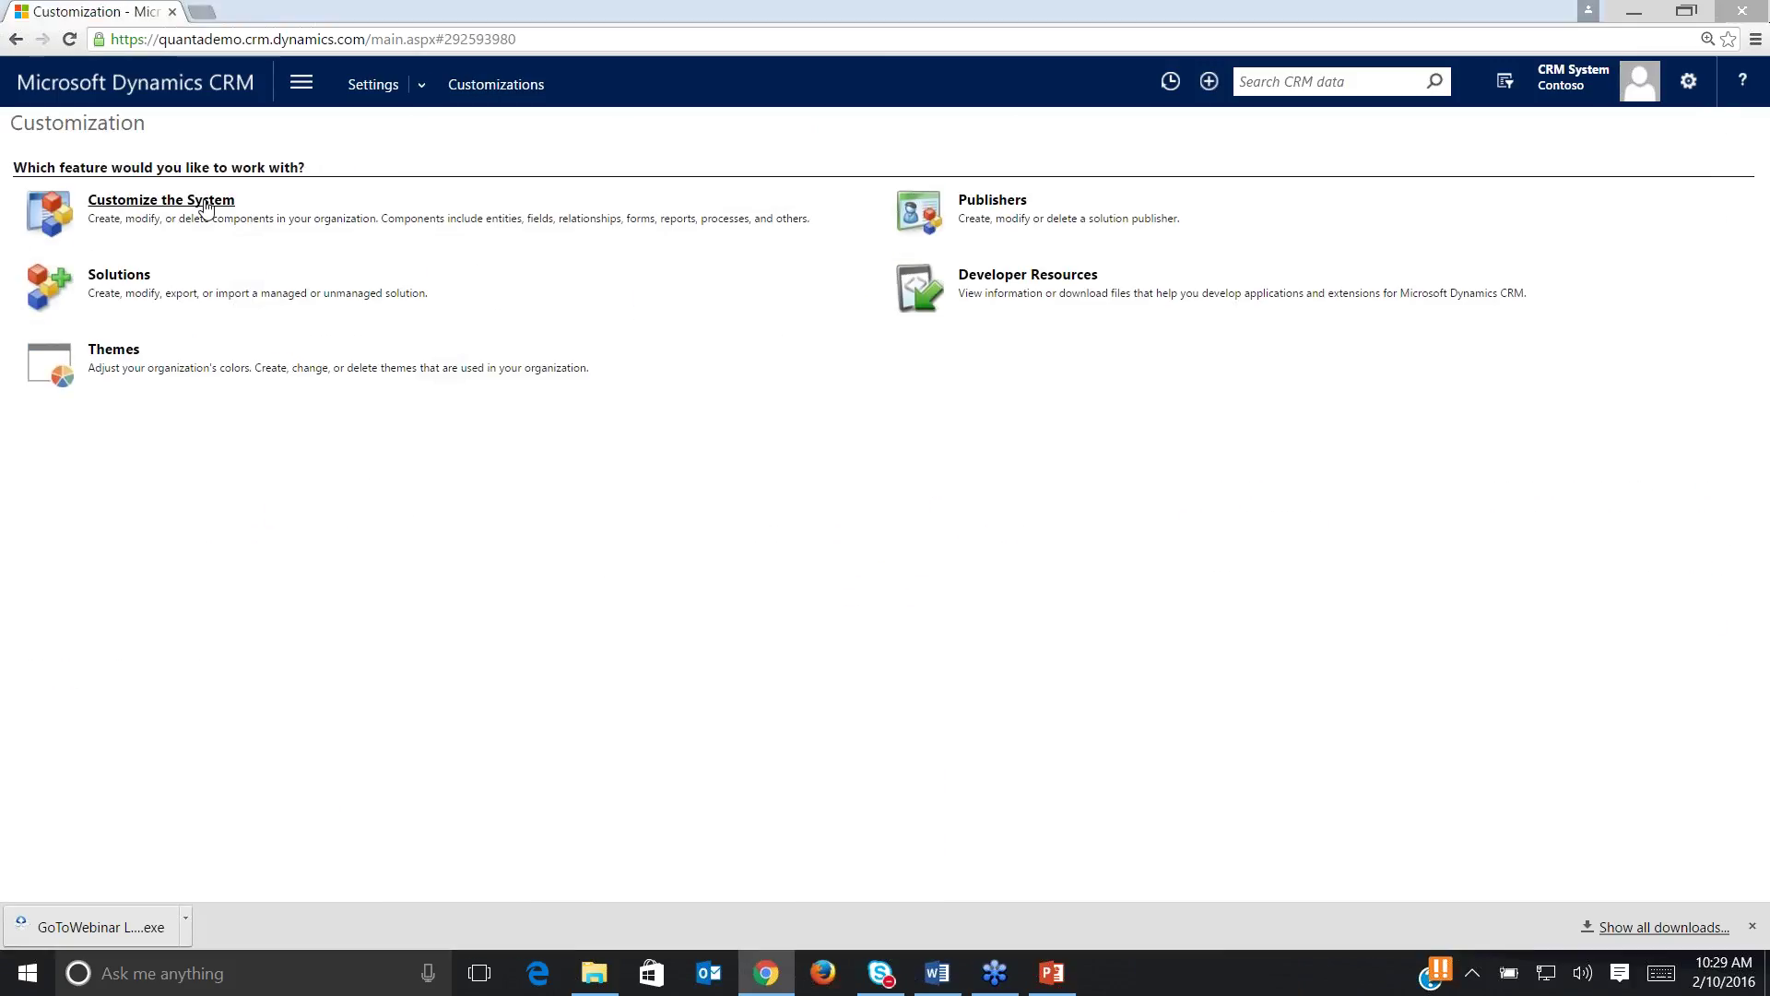
left_click(207, 202)
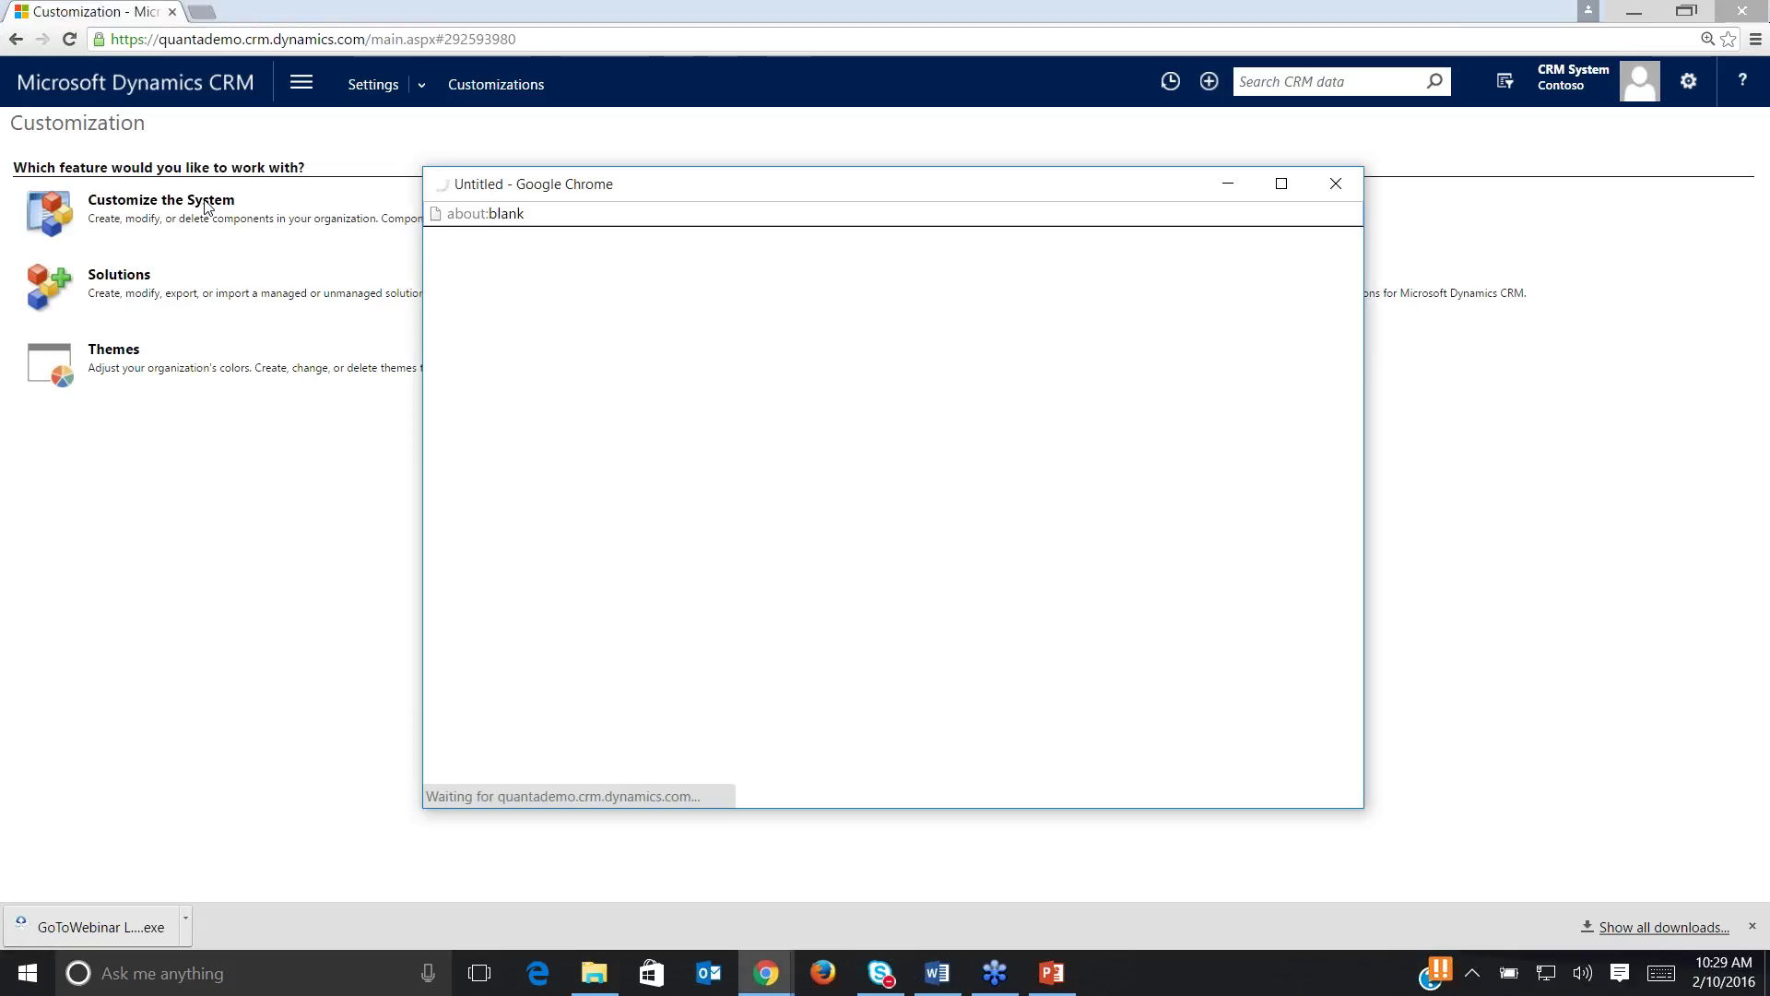
left_click_drag(668, 184, 470, 130)
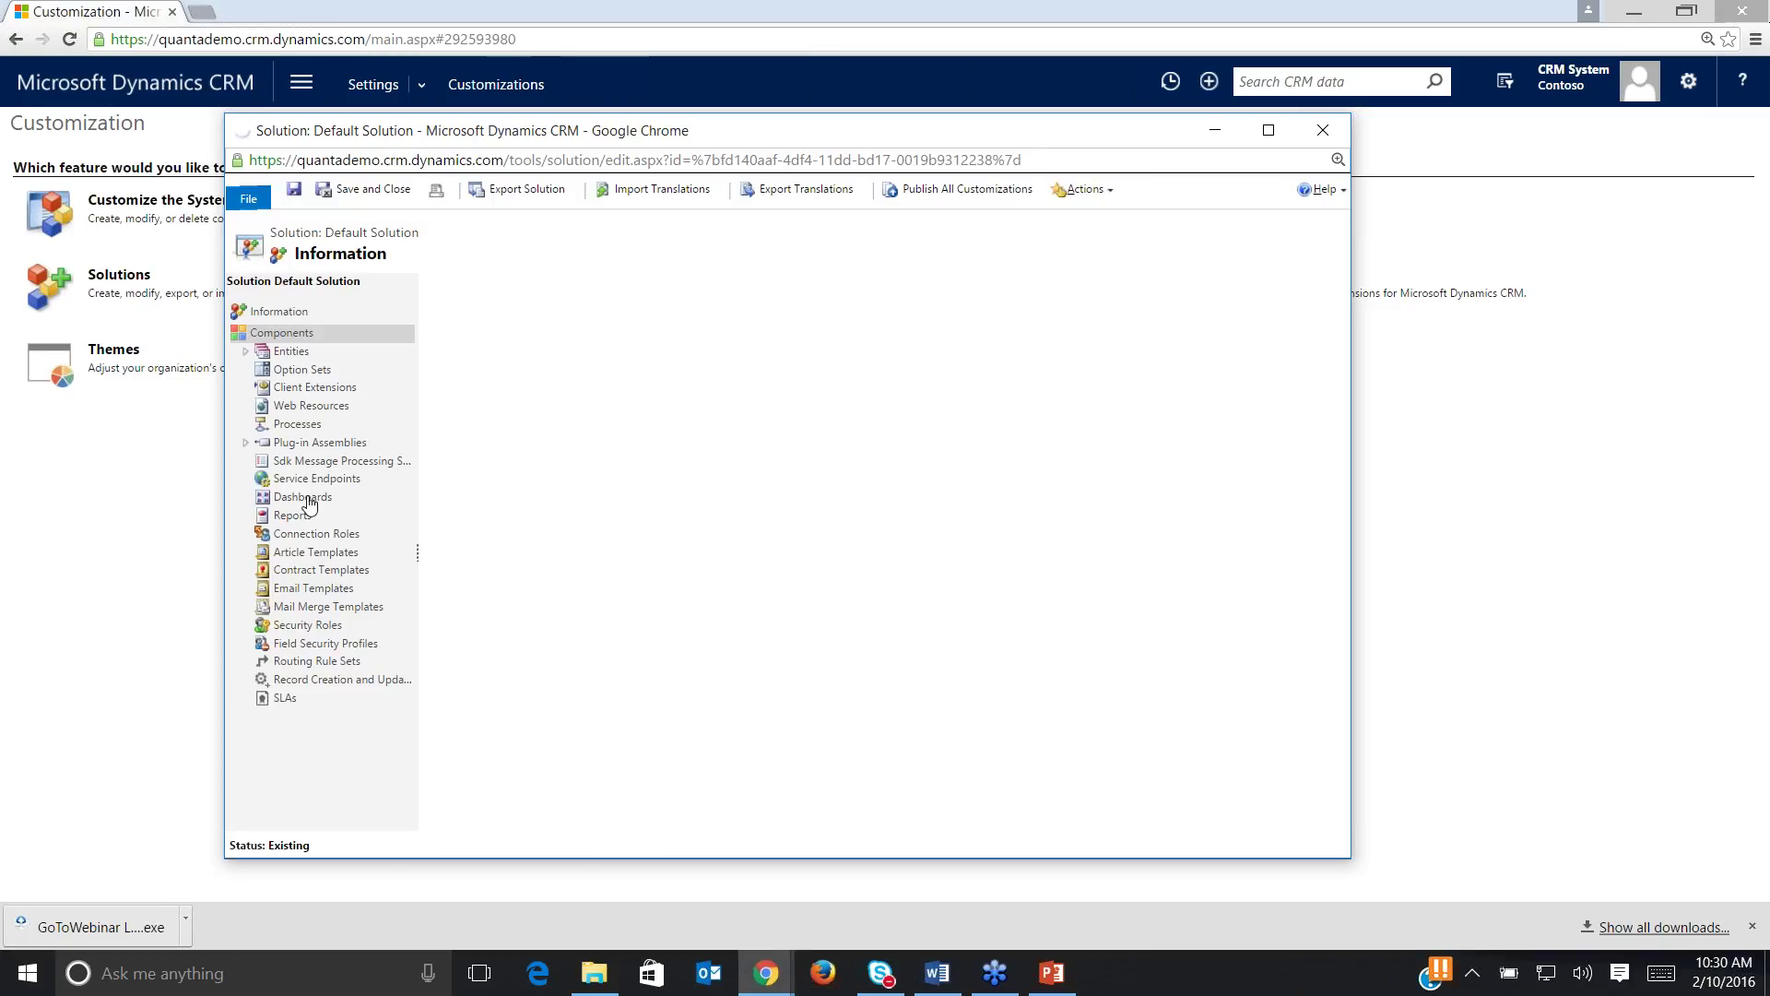
left_click(309, 503)
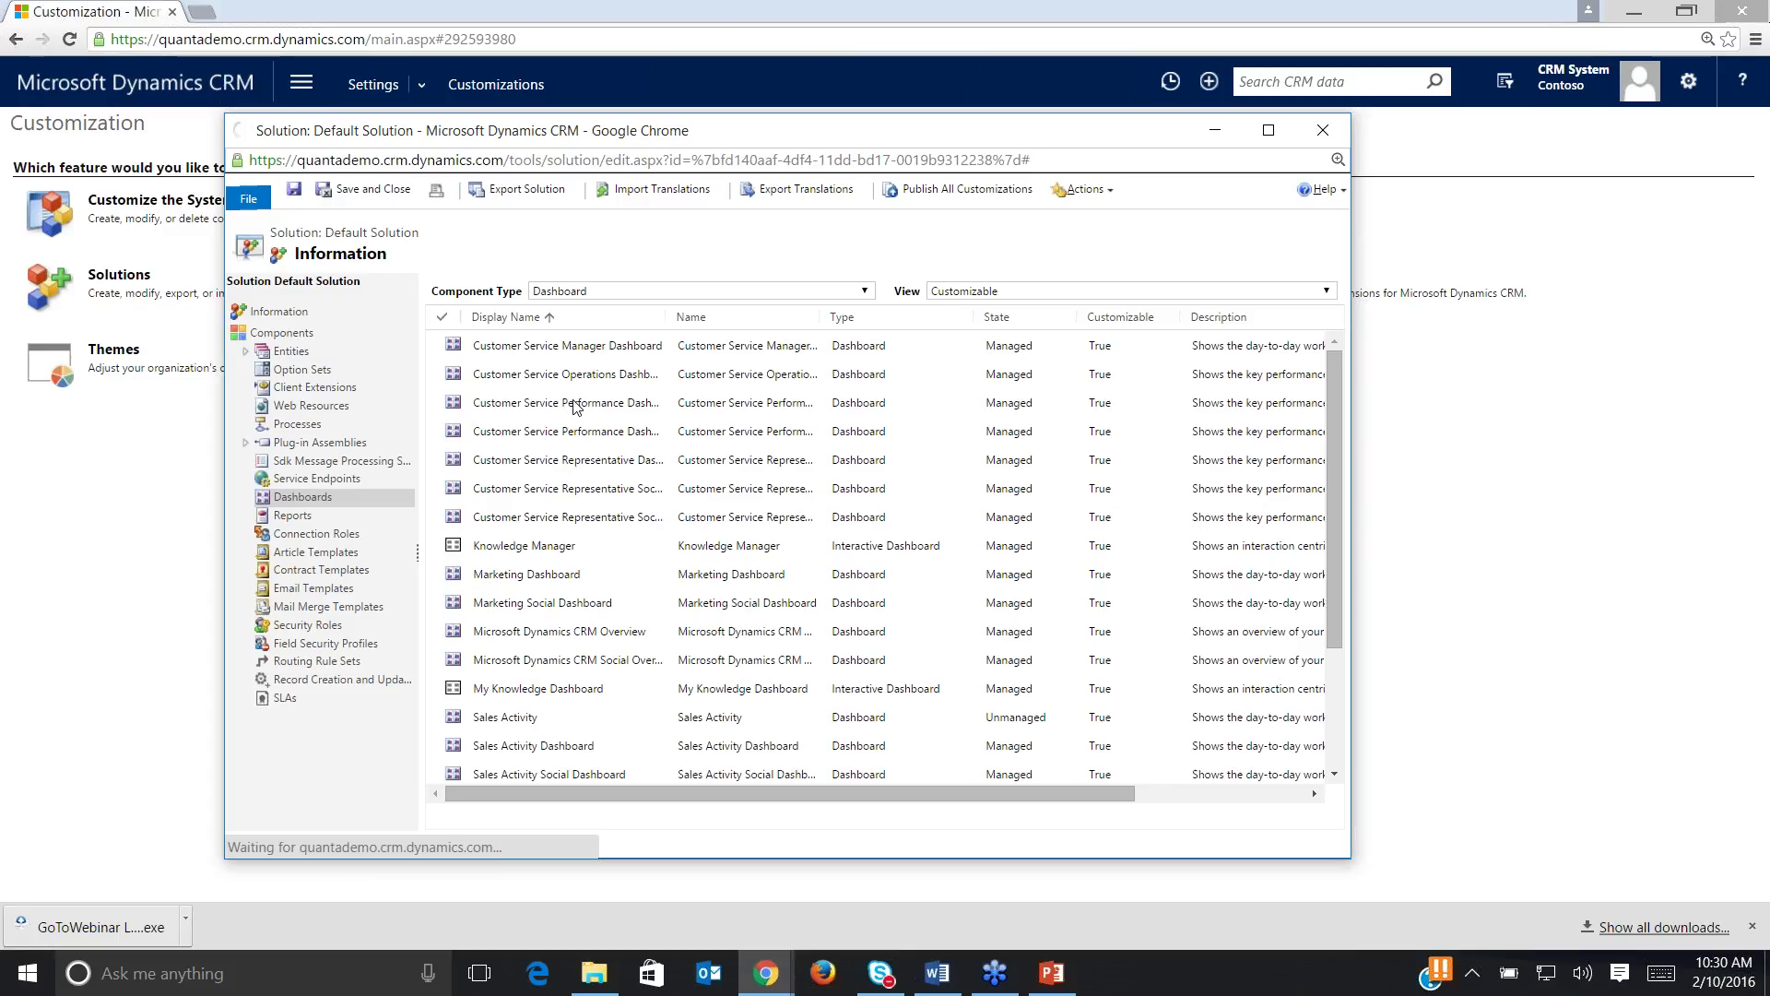
Look through the system dashboards and start a new one up to its layout choice.
scroll(572, 406, "down", 4)
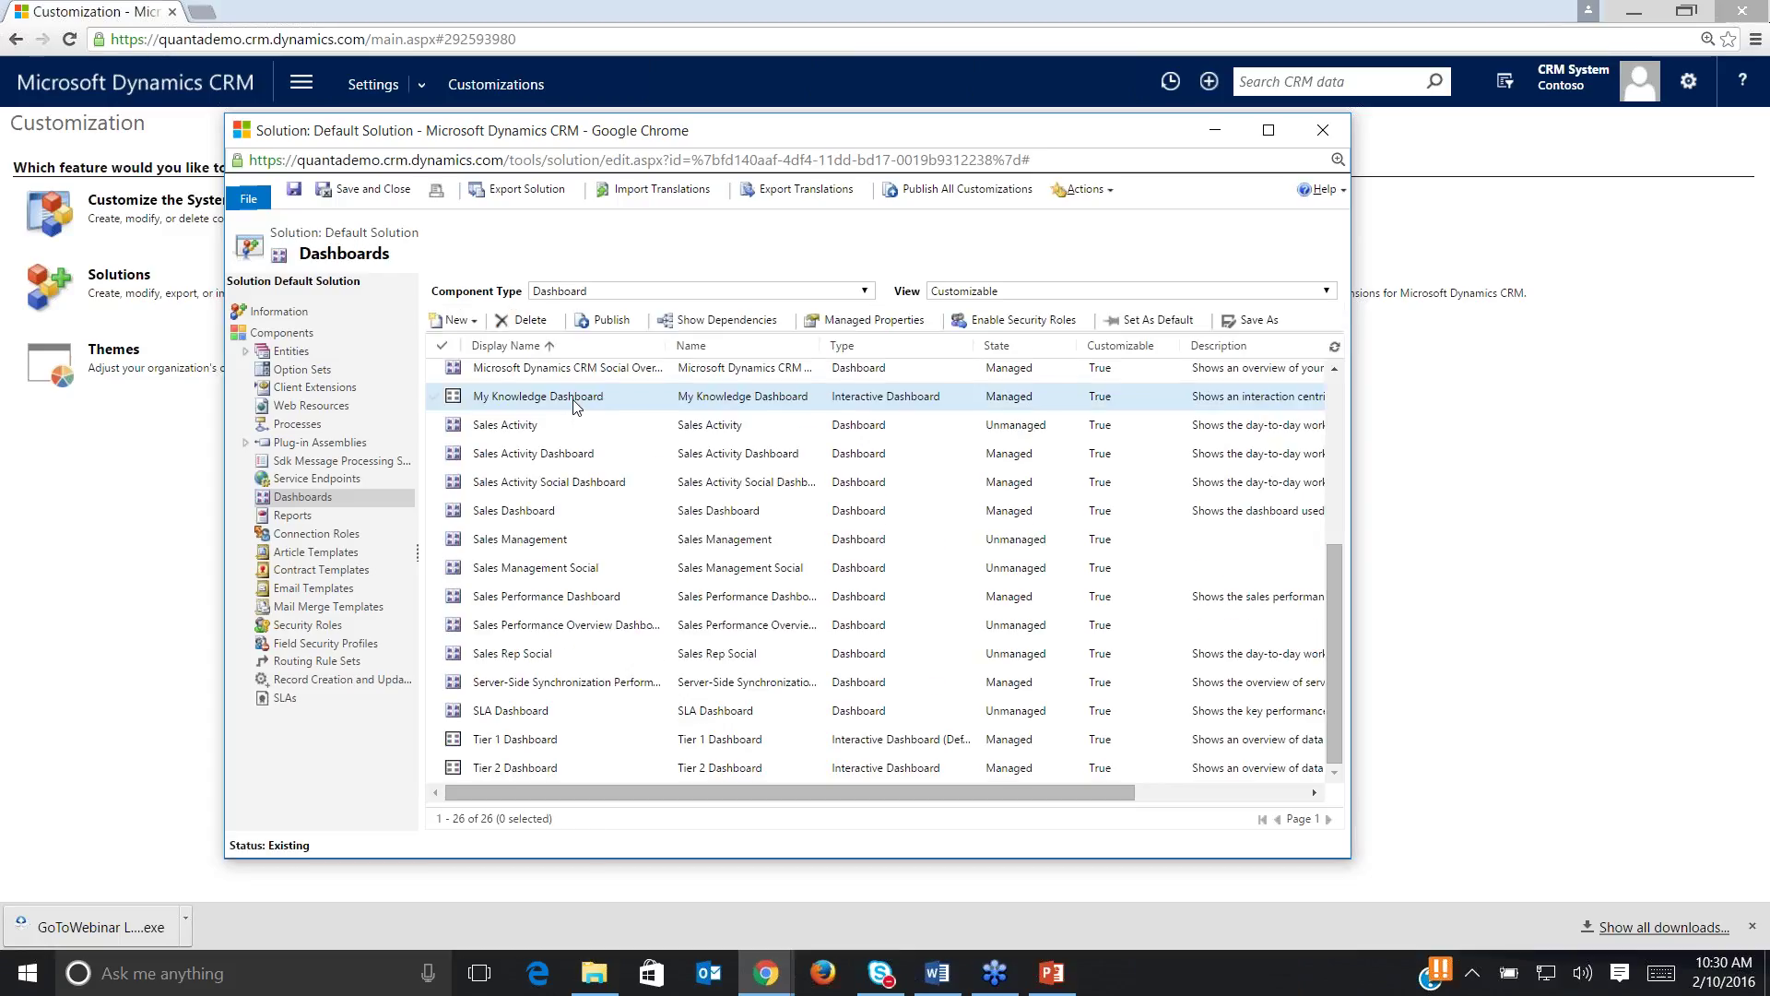
left_click(464, 323)
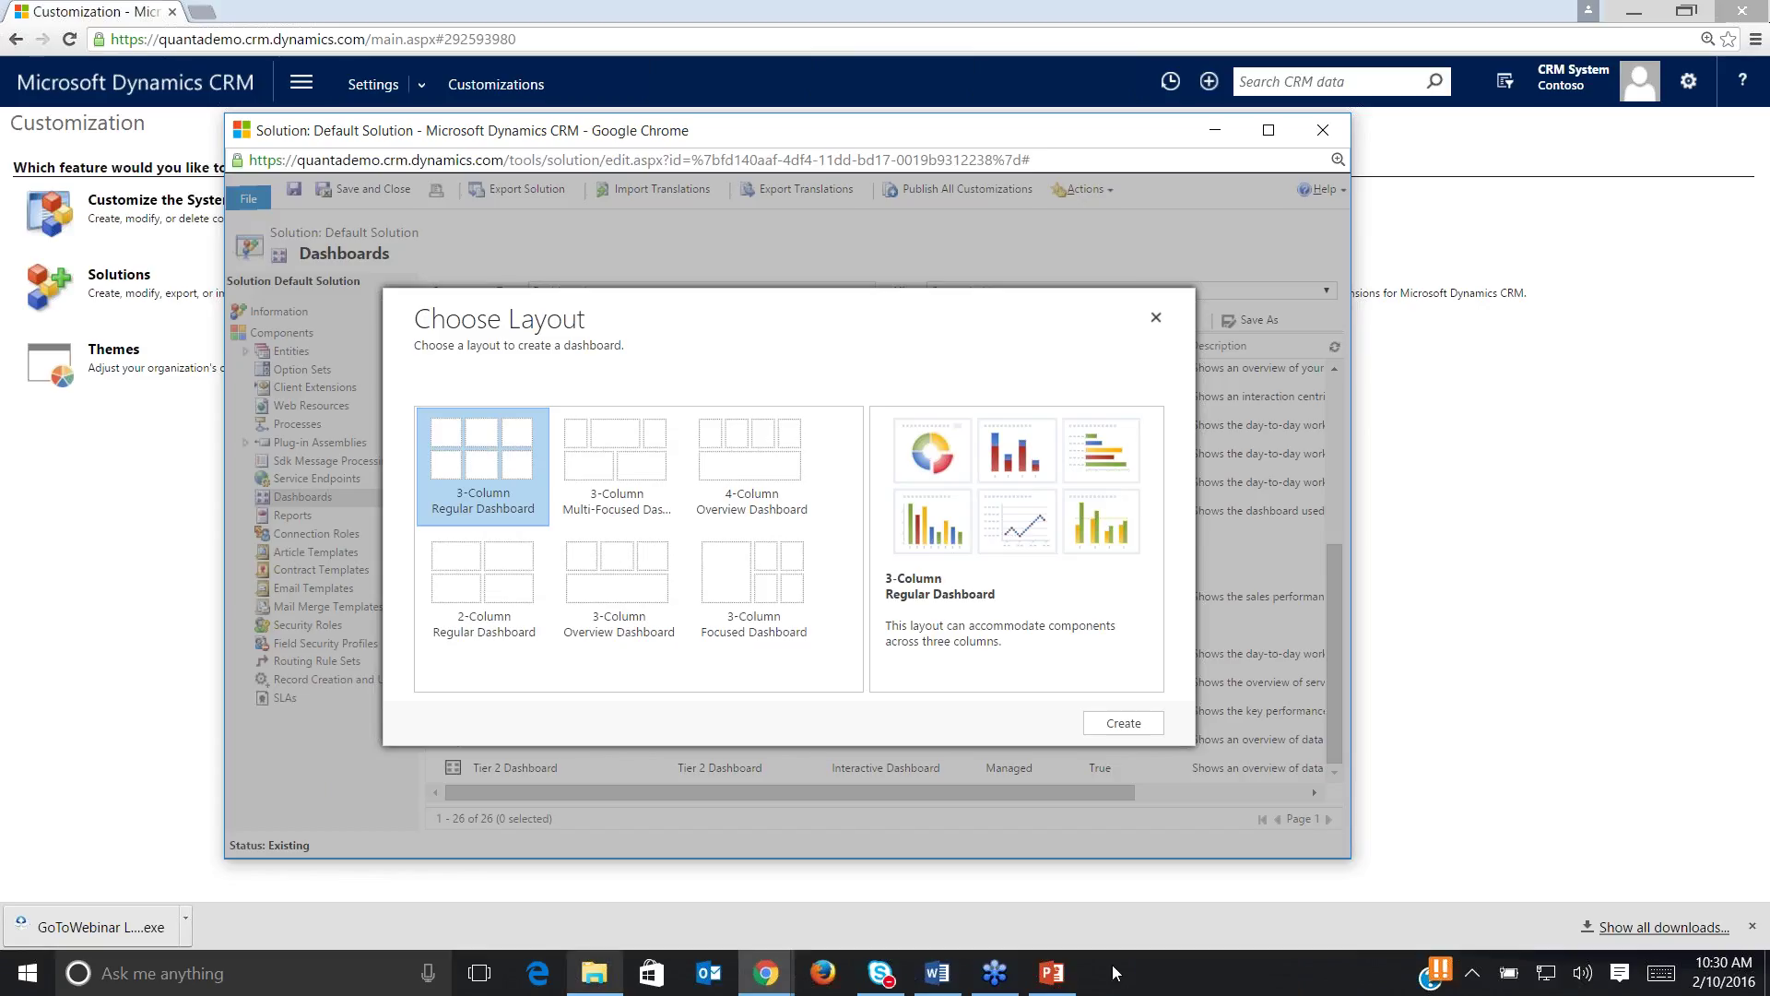
Switch to the PowerPoint presentation and show the closing "Any Questions?" slide.
left_click(1051, 980)
key("Page_Down")
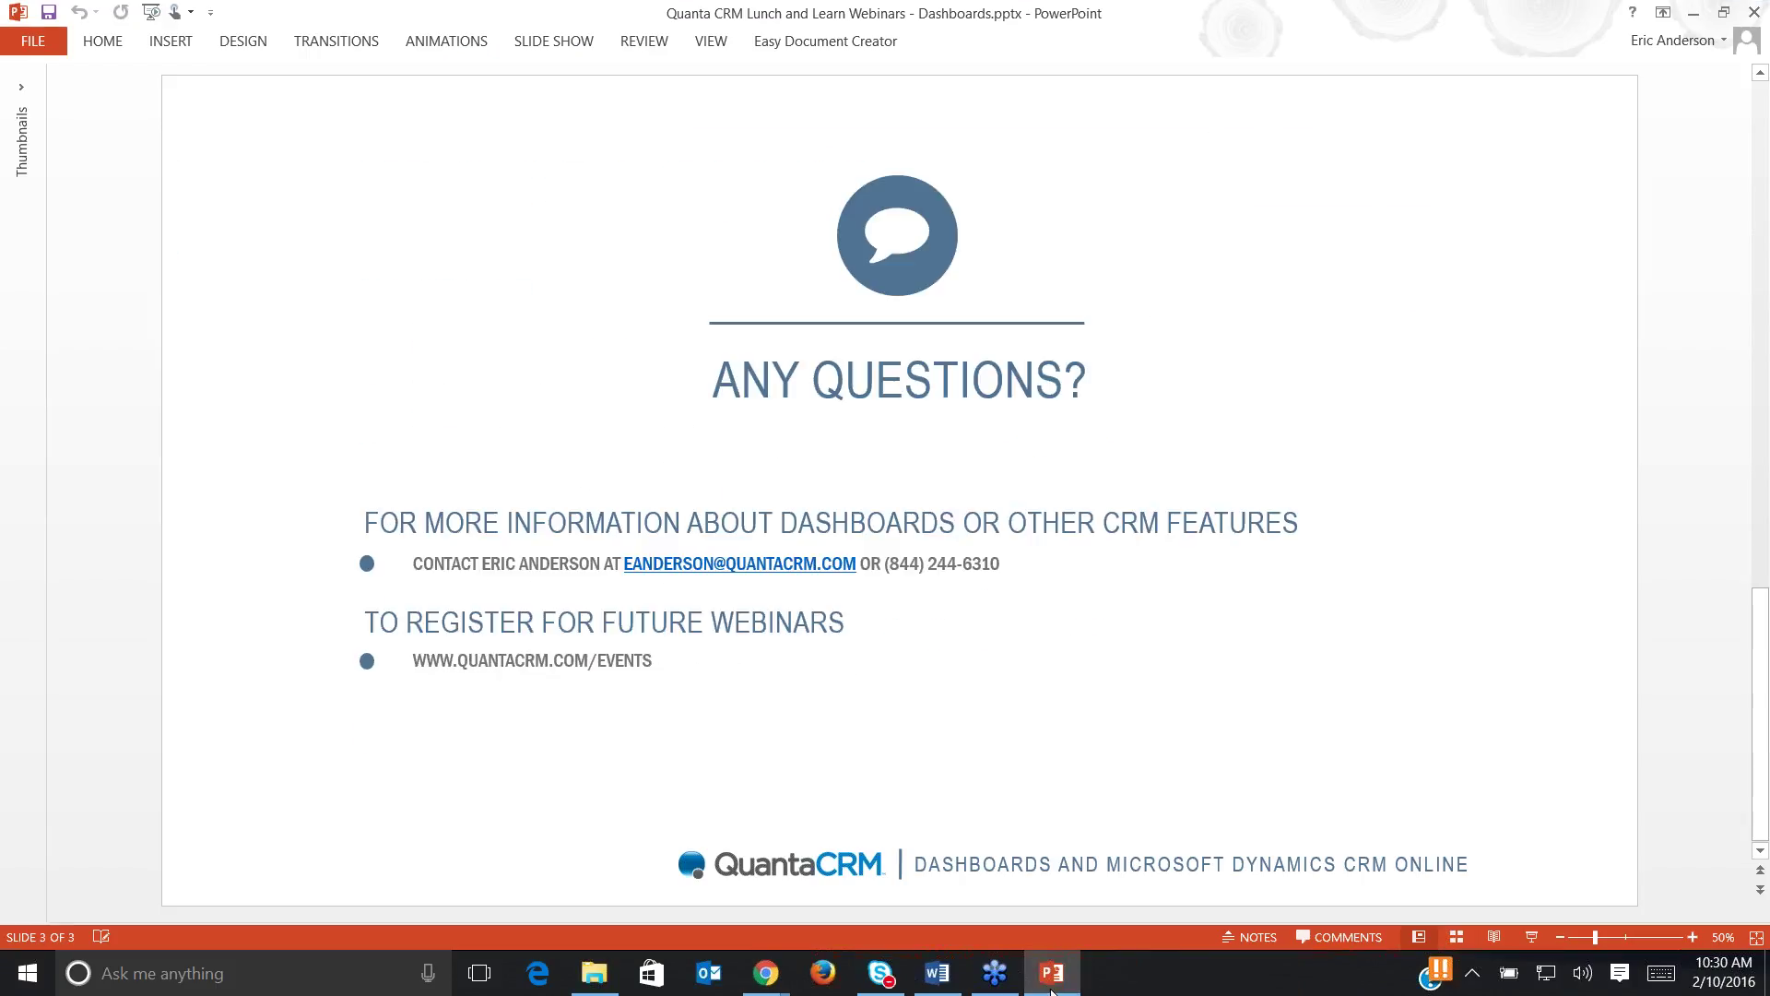